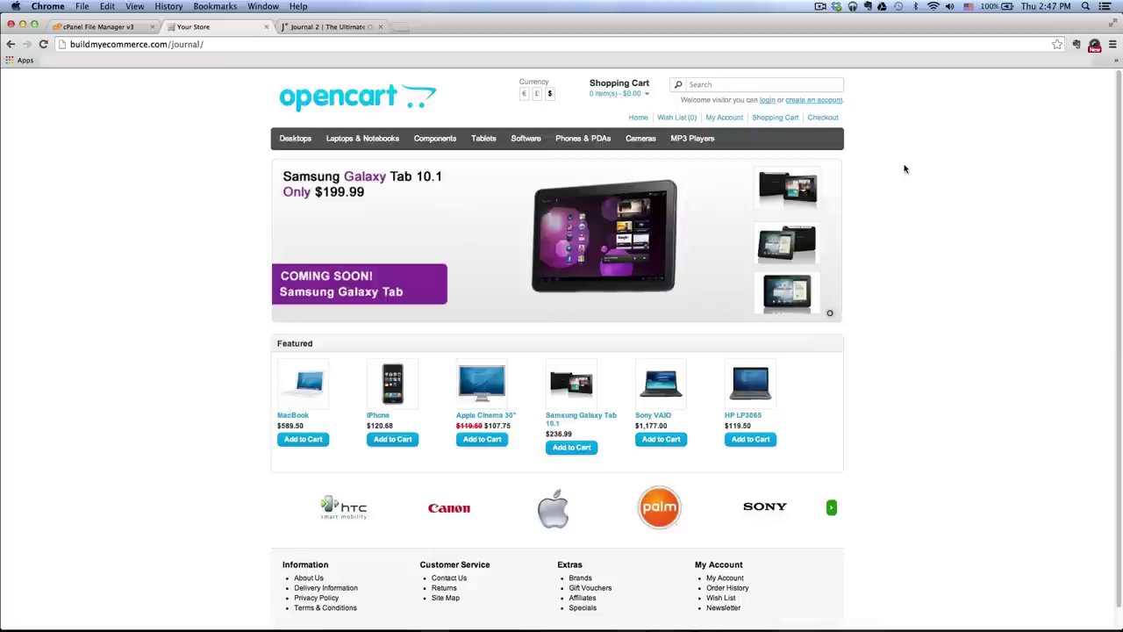
- Look over the Journal 2 demo storefront, from its header and slider to the featured products
click(323, 28)
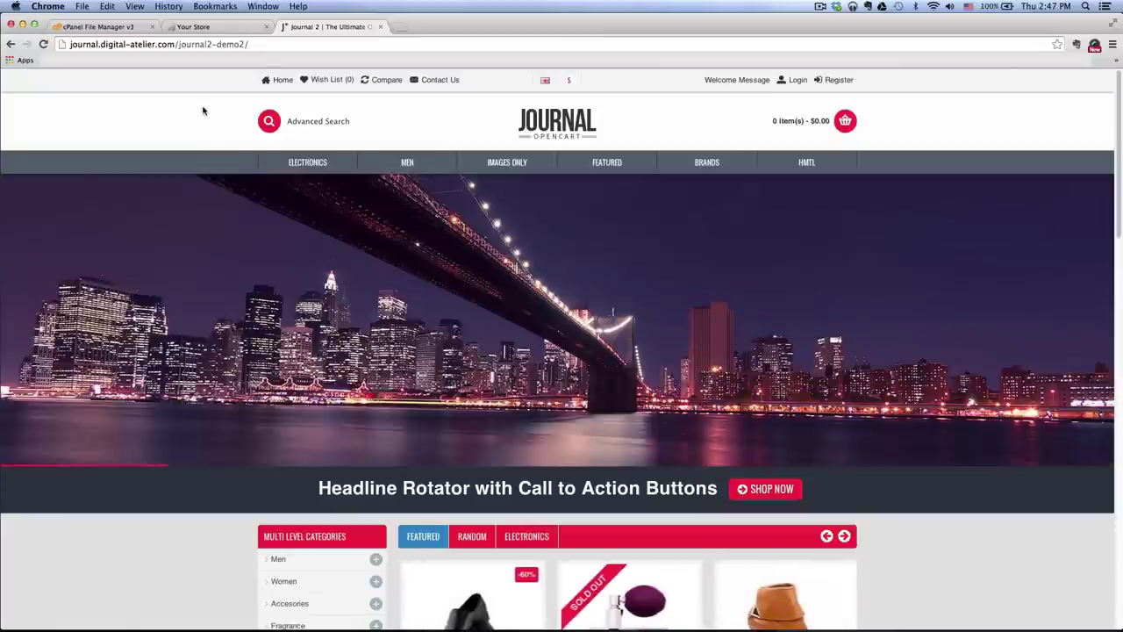
mouse_move(176, 240)
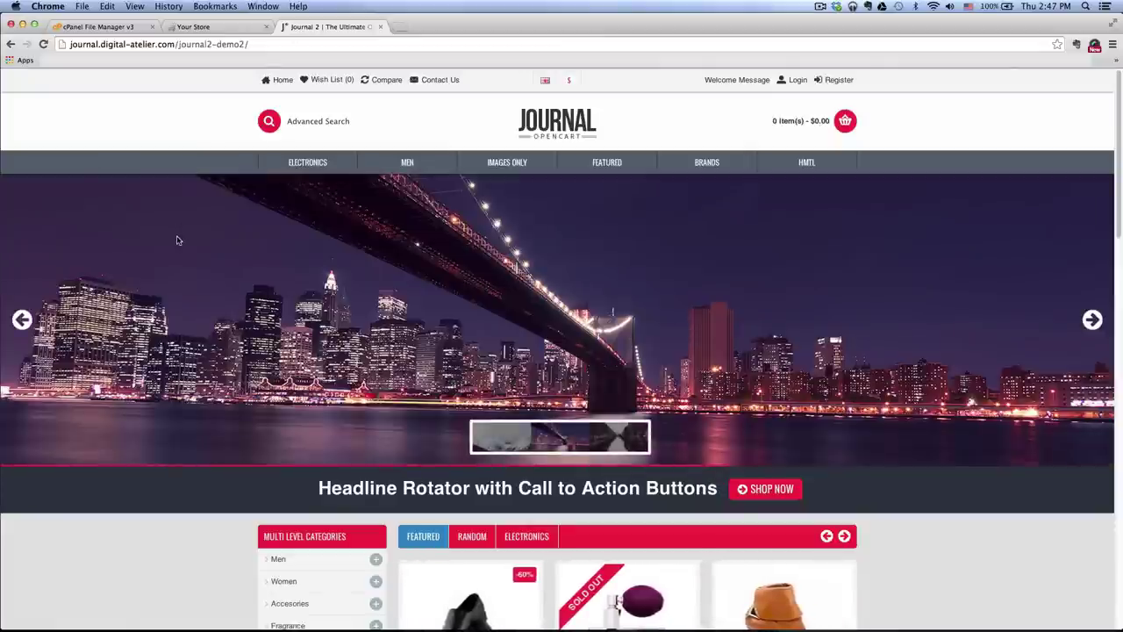
scroll(176, 239, down, 5)
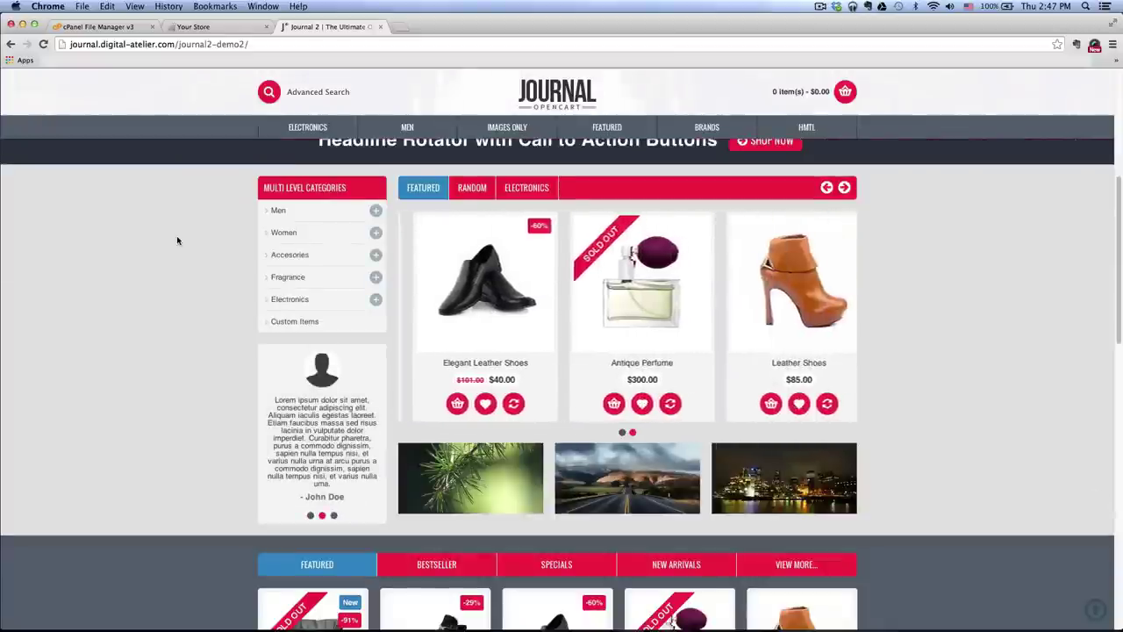
scroll(177, 240, up, 5)
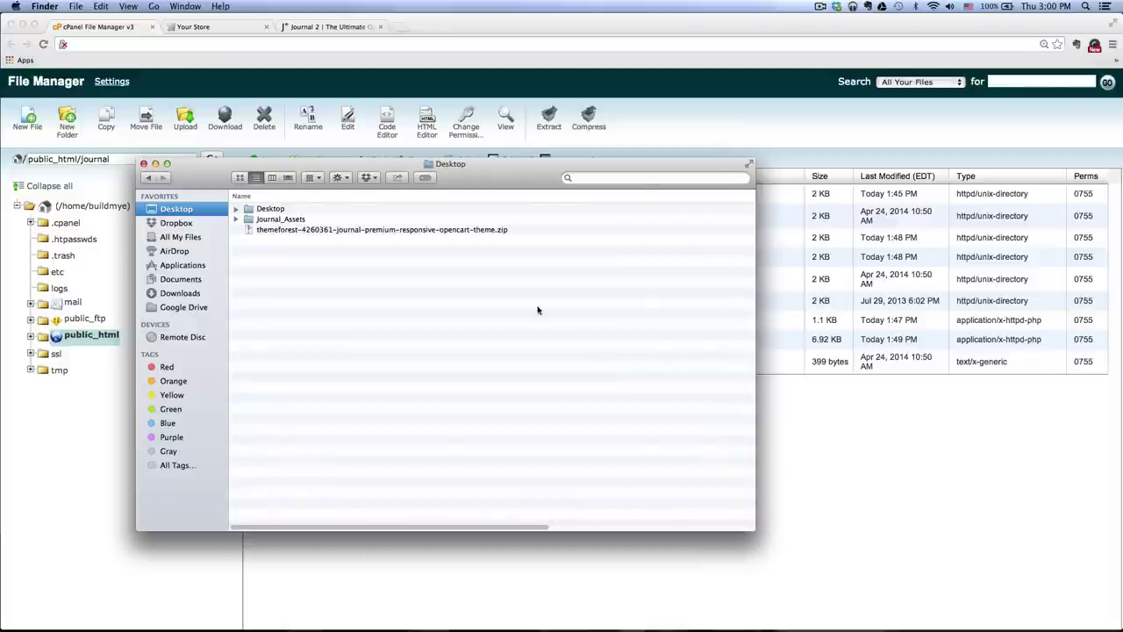
- Unzip themeforest-4260361-journal-premium-responsive-opencart-theme.zip on the Desktop and open the extracted journal_download folder
click(457, 232)
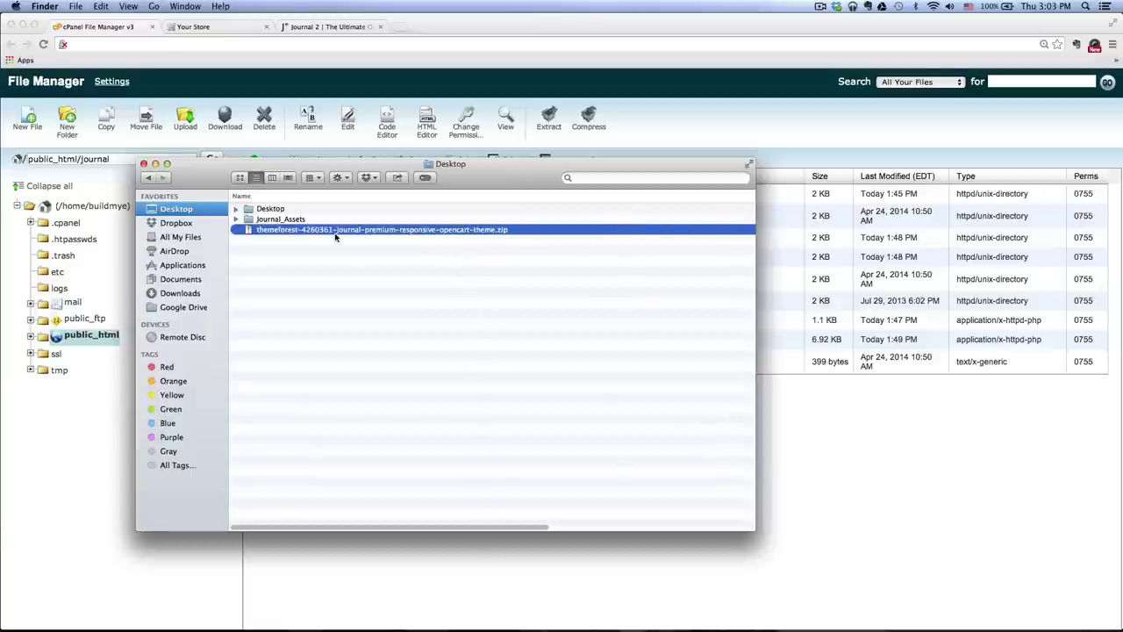
double_click(393, 230)
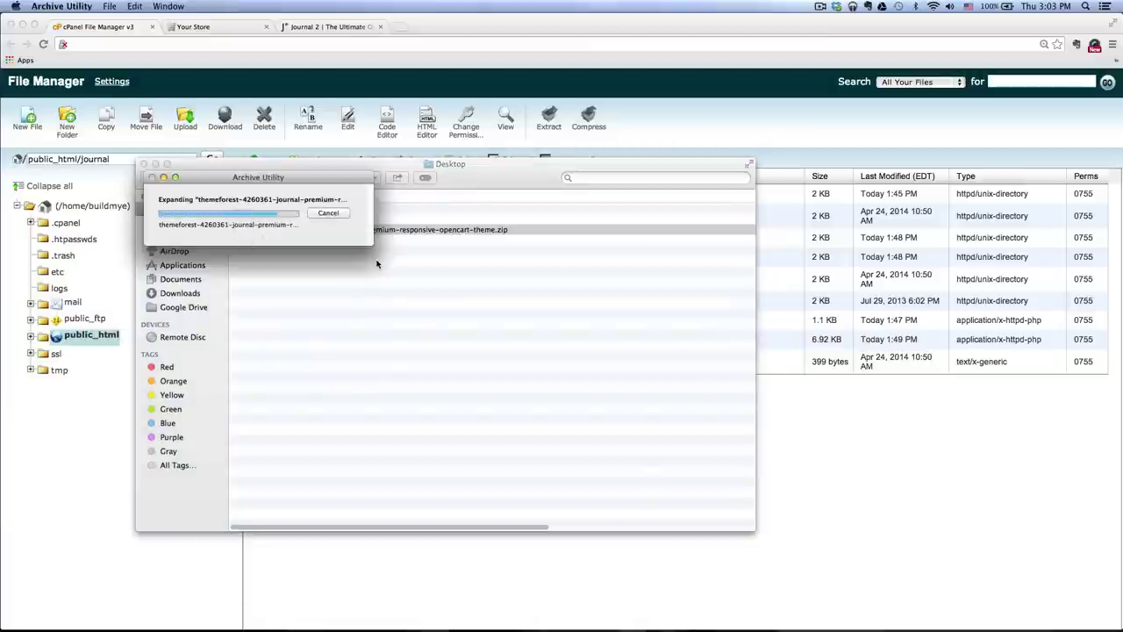
click(279, 231)
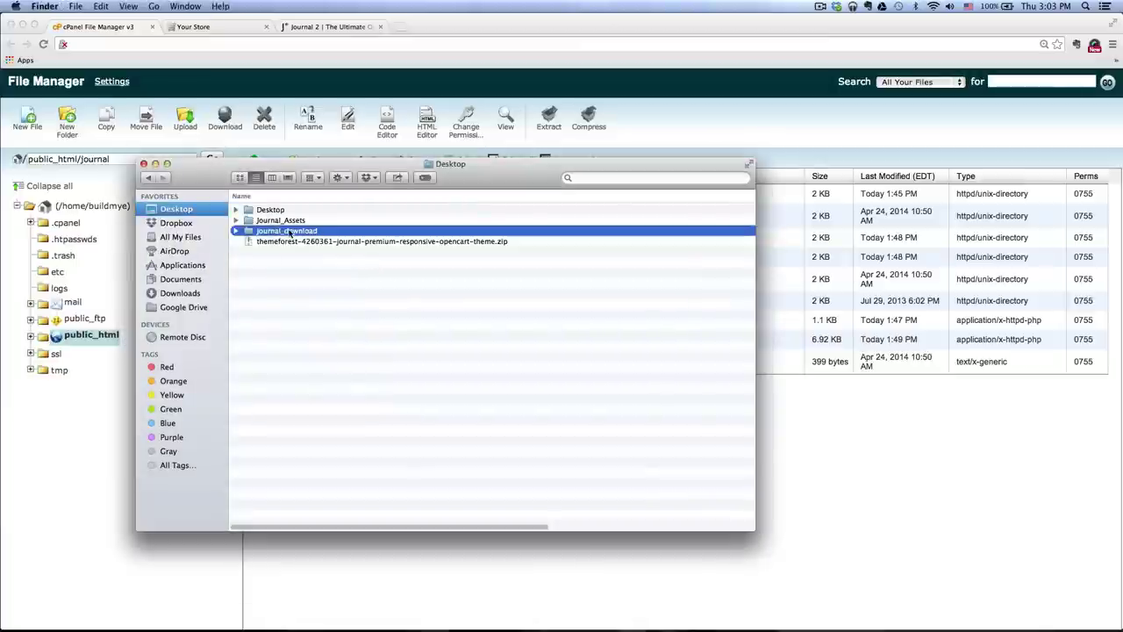
double_click(289, 231)
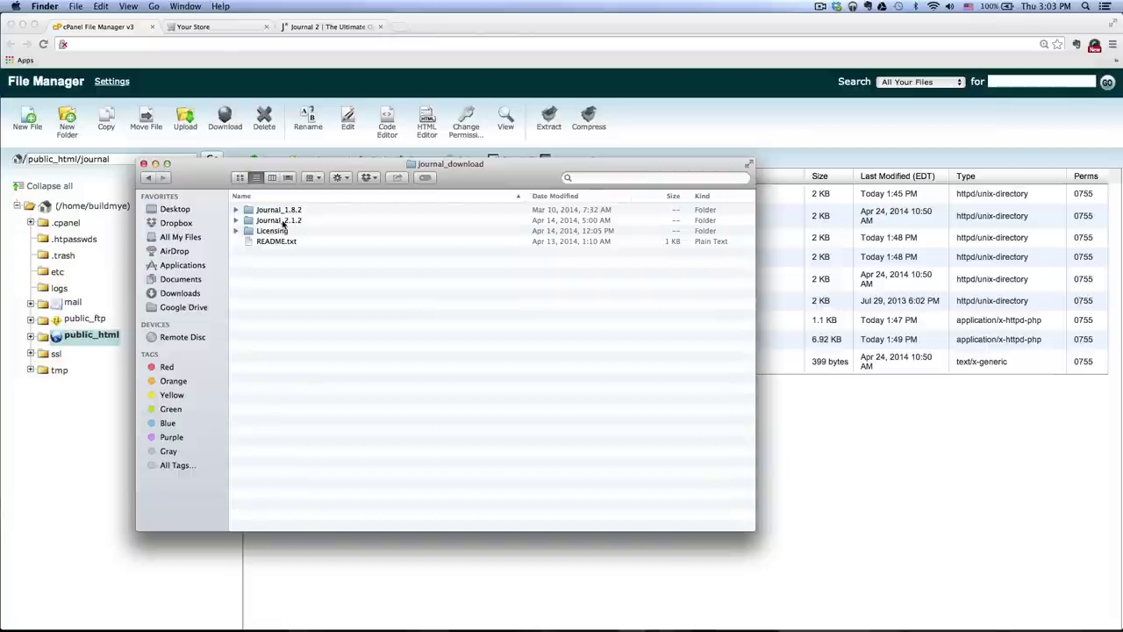
- Compress the admin, catalog, image, system and vqmod folders inside Journal_2.1.2 into a single zip archive
click(295, 223)
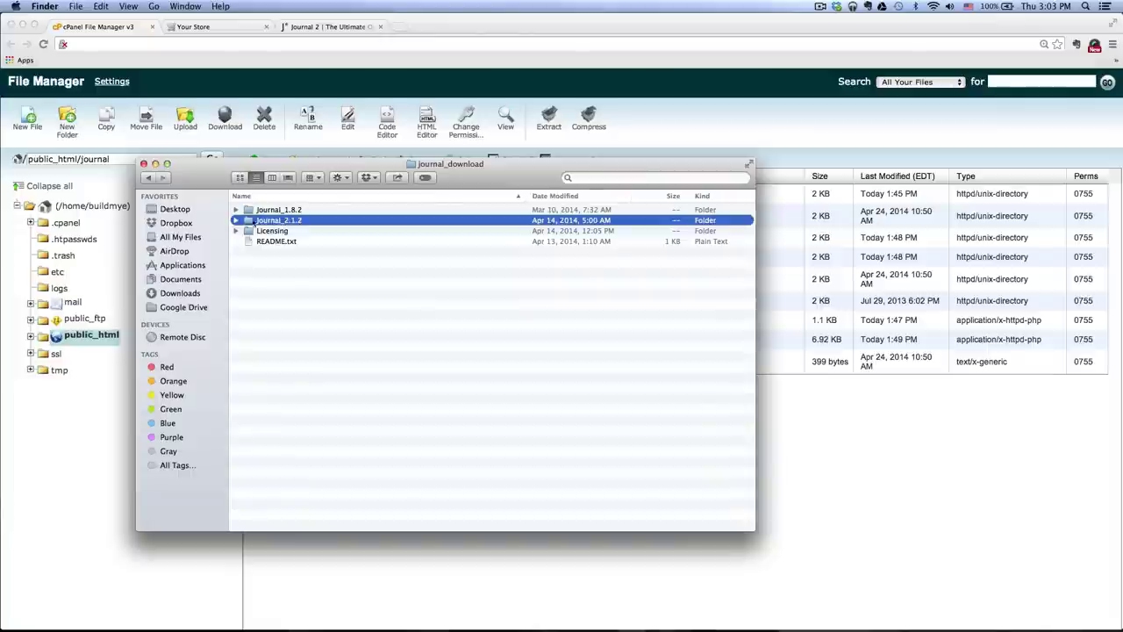
click(235, 222)
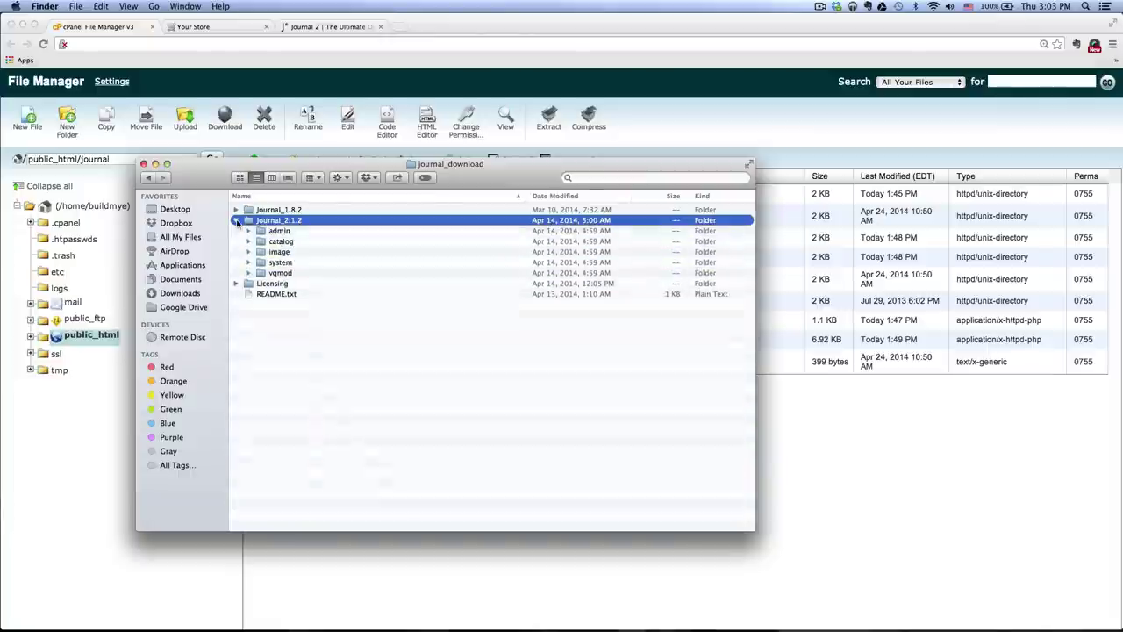
double_click(283, 221)
drag(295, 212, 288, 255)
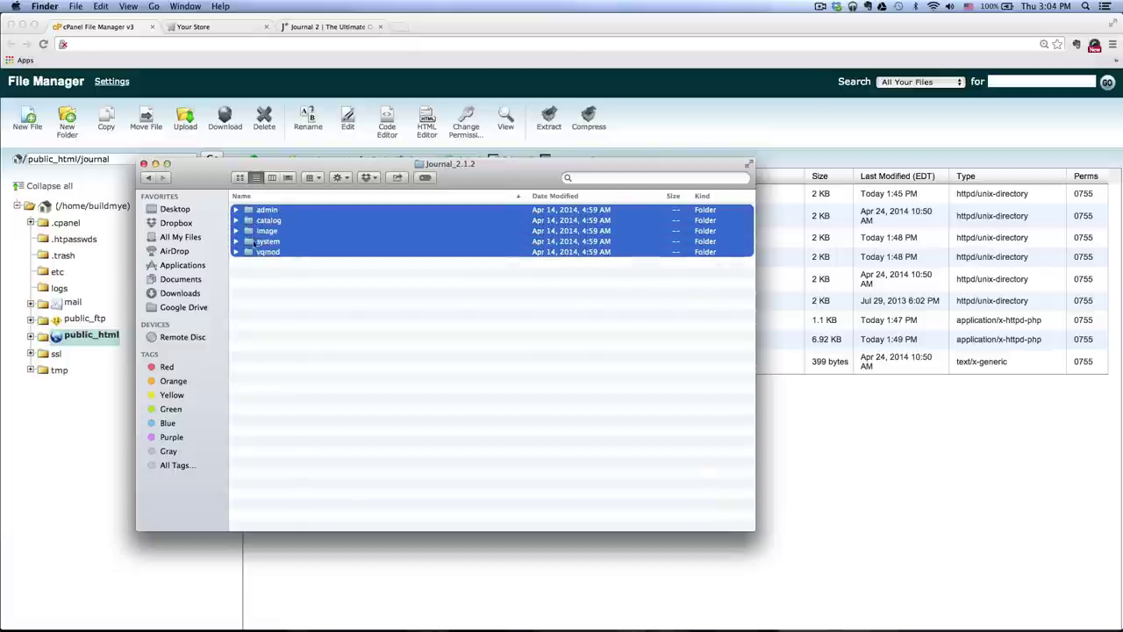
right_click(249, 253)
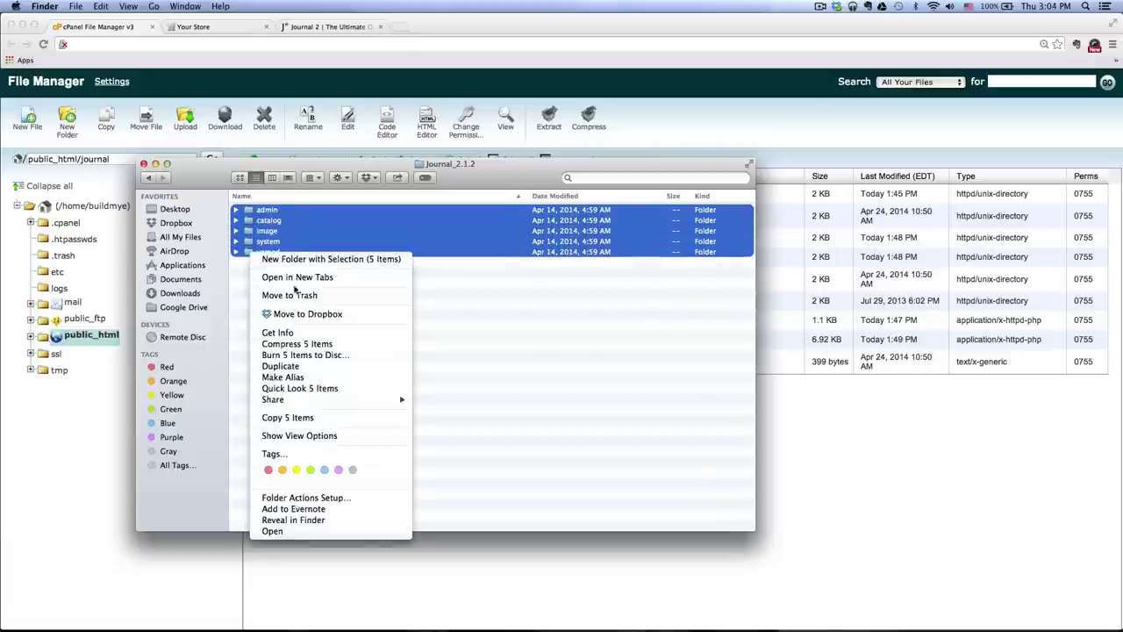
click(330, 345)
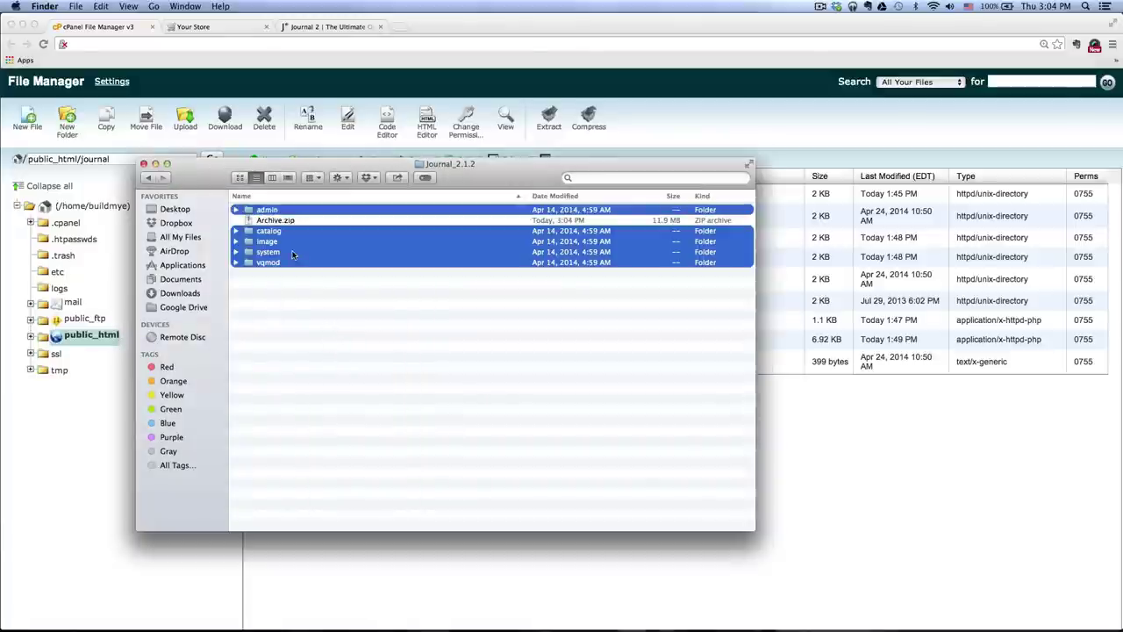
- Rename the new zip archive in the Journal_2.1.2 folder to journal2-1-2
click(274, 220)
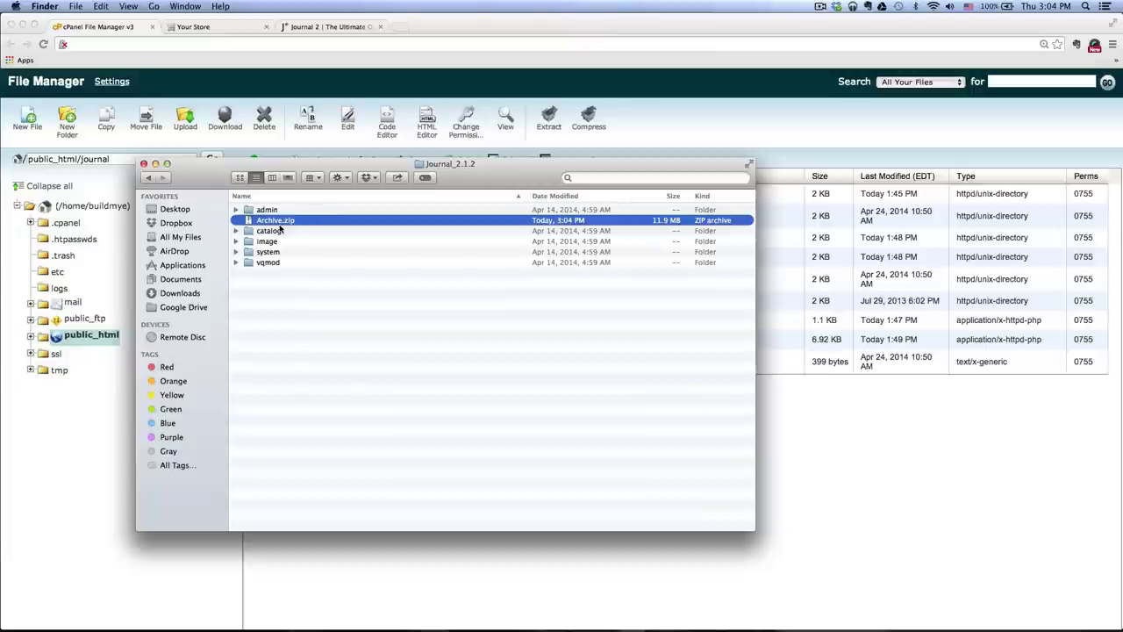
key(Return)
text(journal2-1-2)
key(Return)
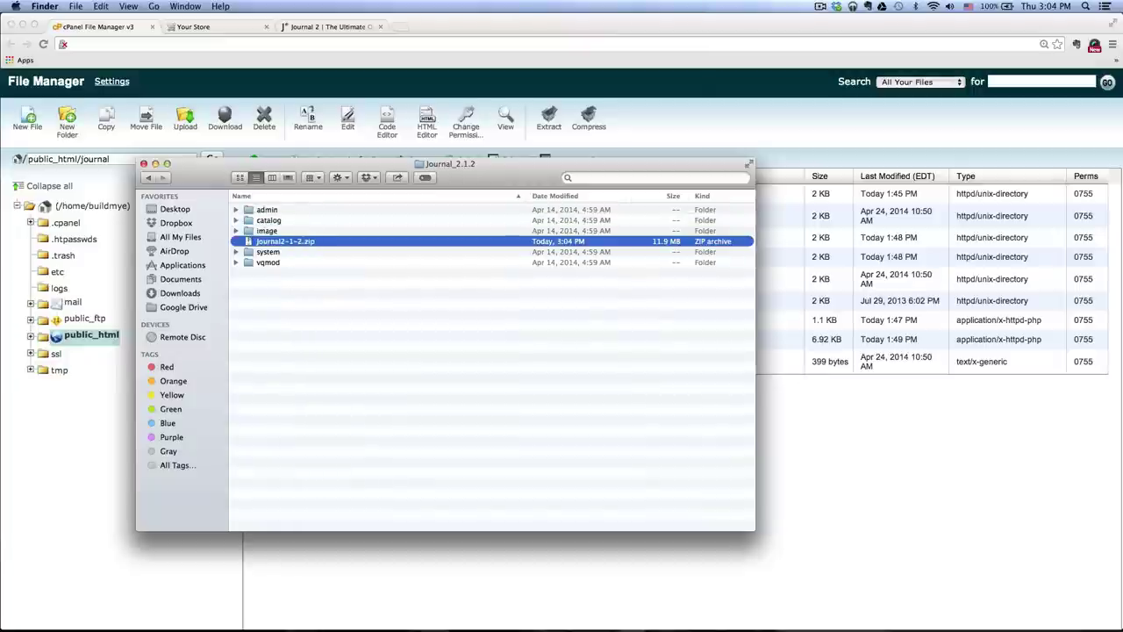
- Move journal2-1-2.zip to the Desktop and select it there
drag(283, 247, 183, 216)
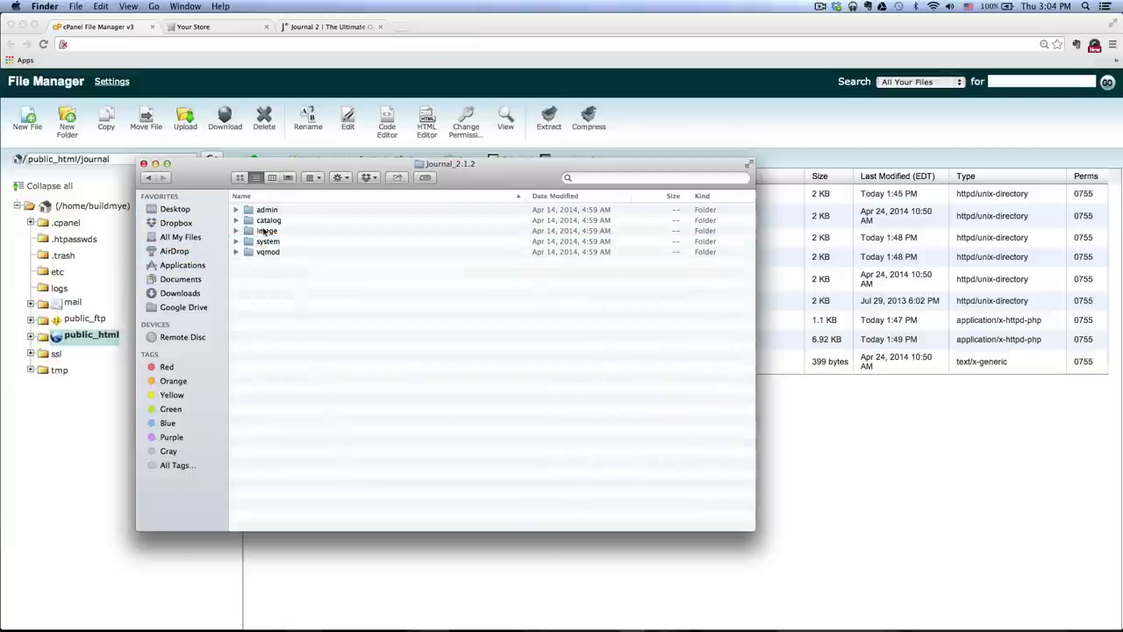
click(197, 214)
click(294, 247)
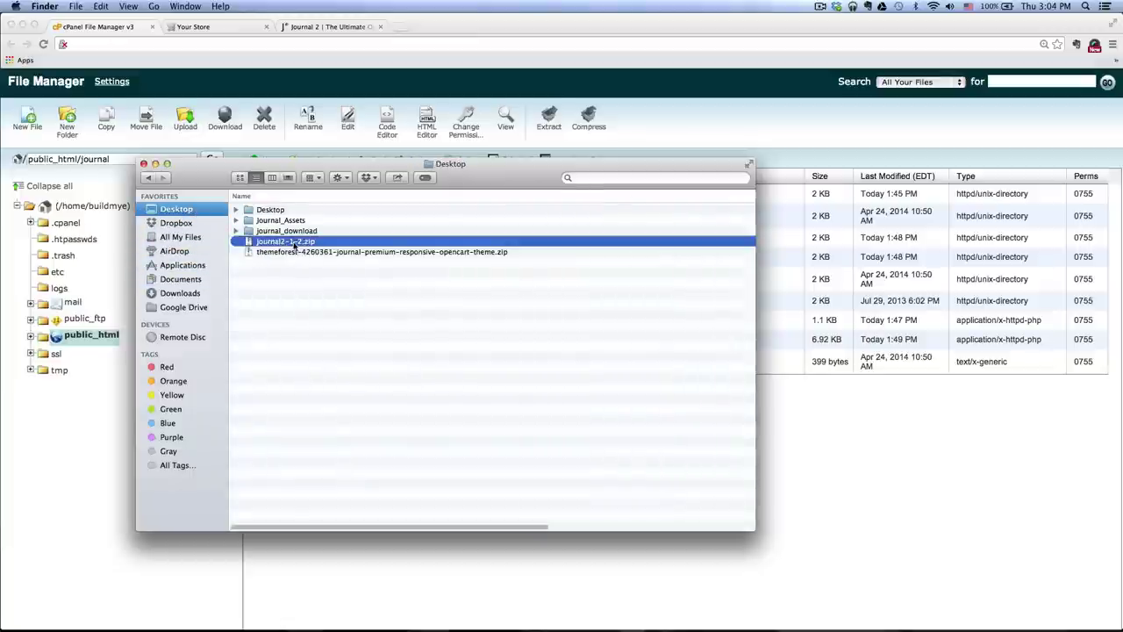
- Switch to the cPanel File Manager in Chrome and upload journal2-1-2.zip from the Desktop to public_html/journal, returning to that folder
drag(467, 170, 514, 224)
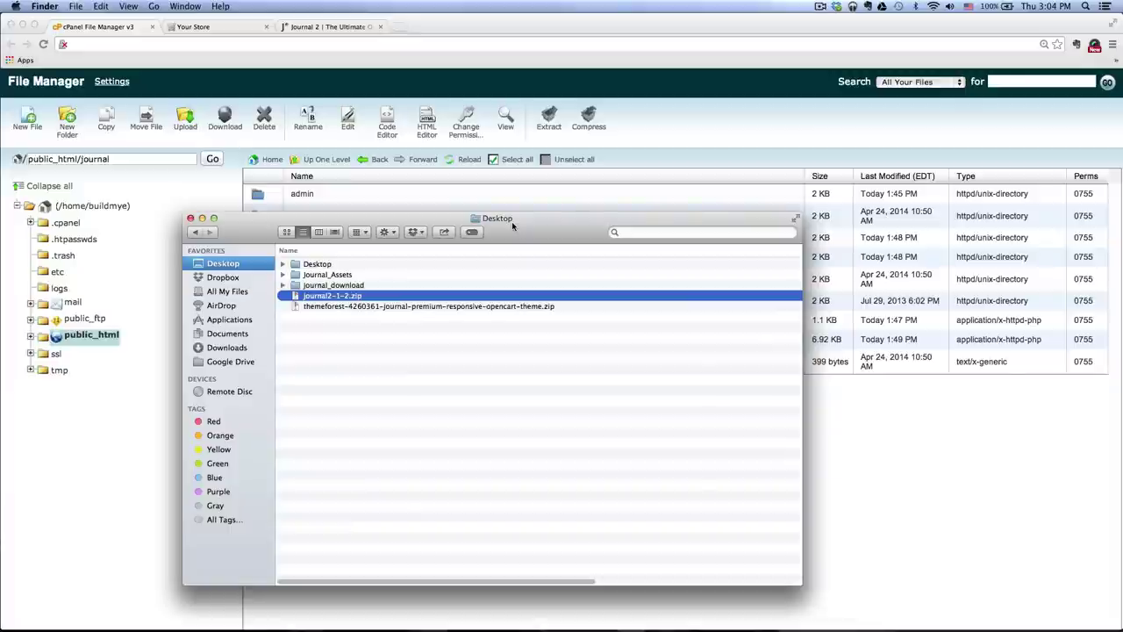
click(443, 26)
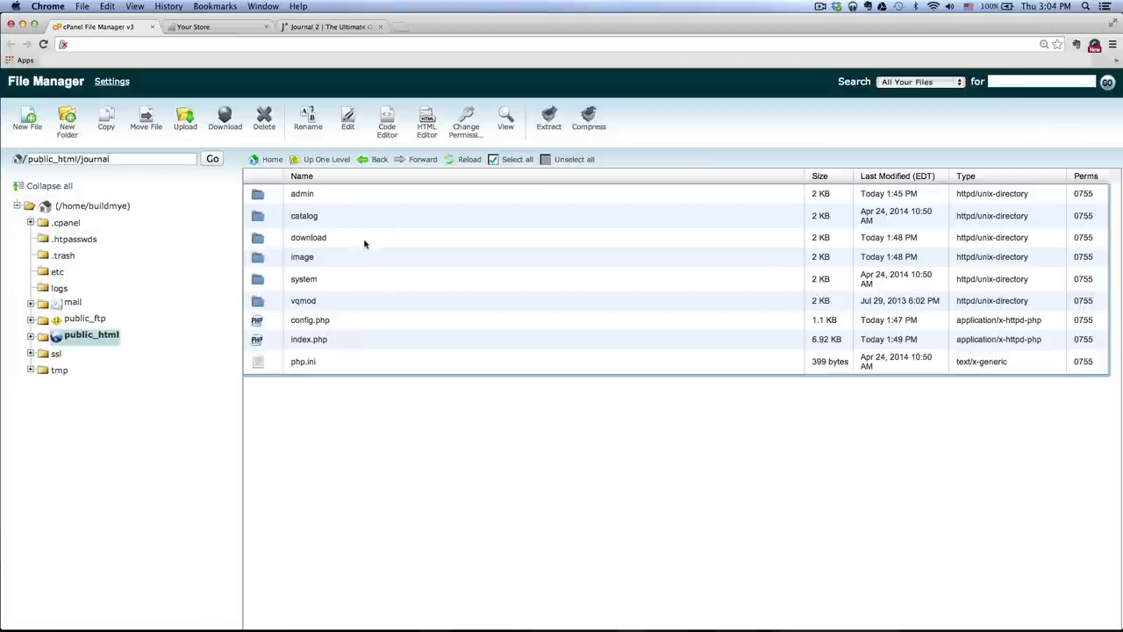
click(184, 124)
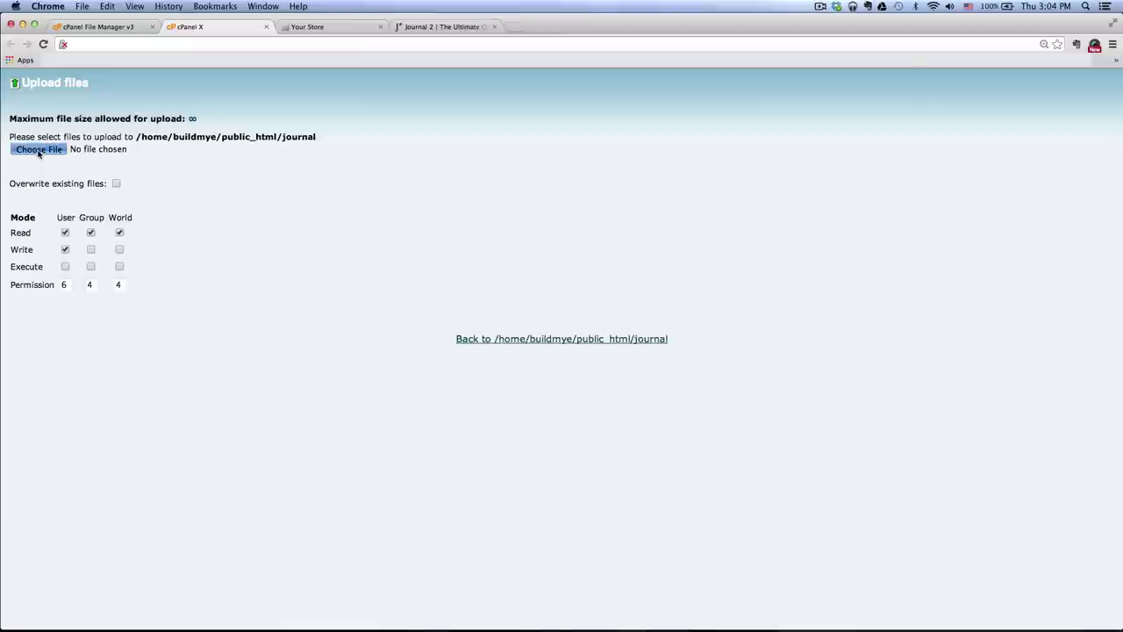
click(38, 150)
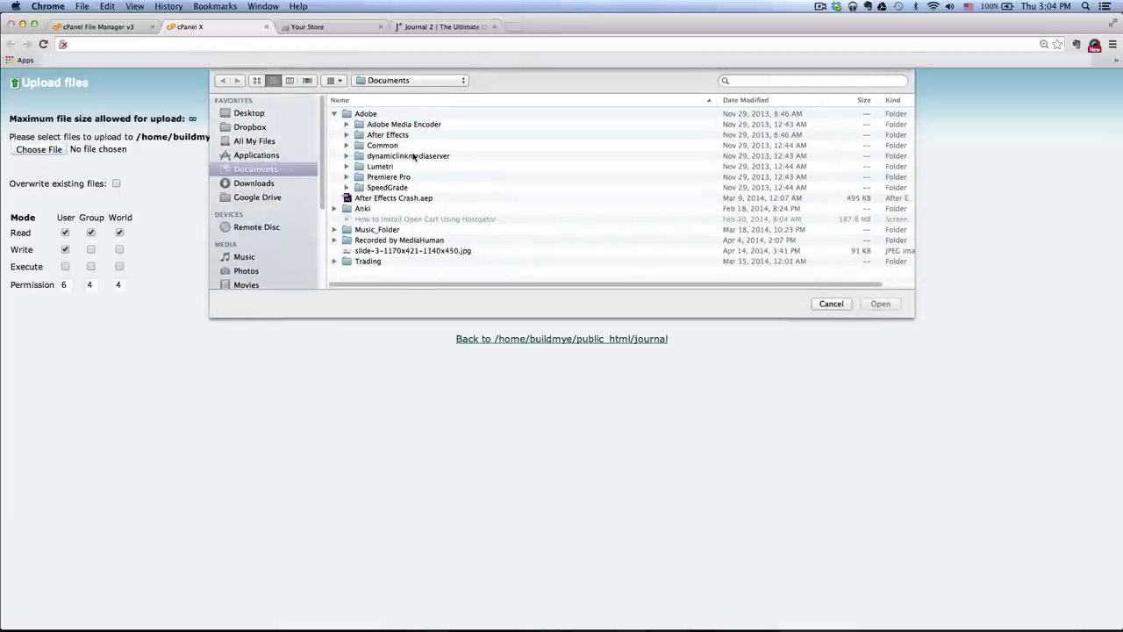
click(254, 114)
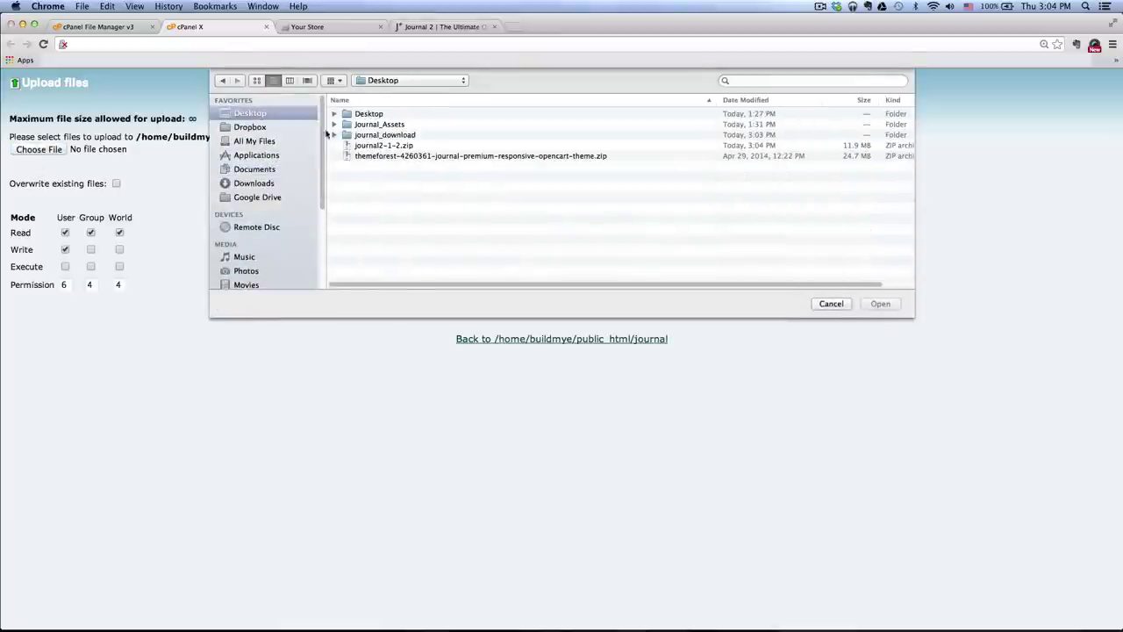
click(398, 146)
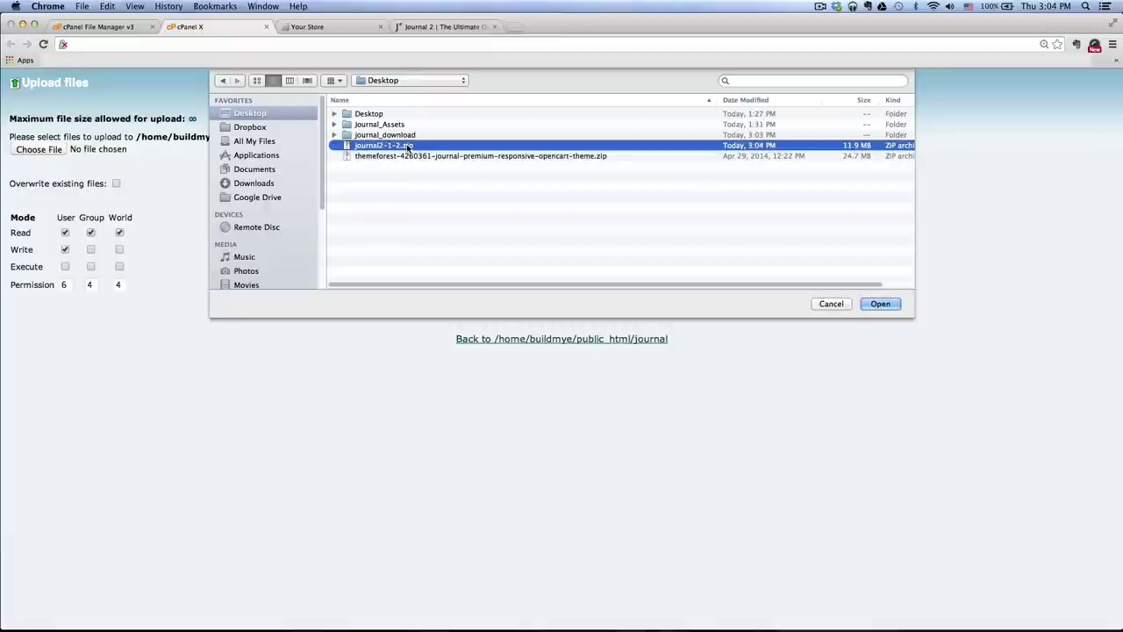
click(880, 304)
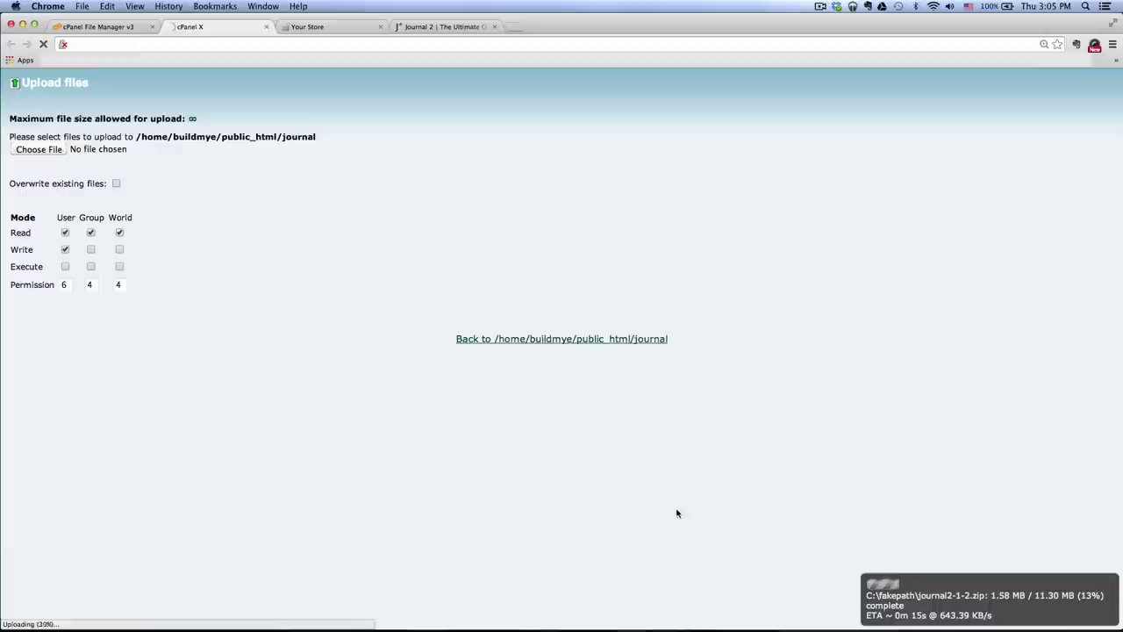
click(493, 342)
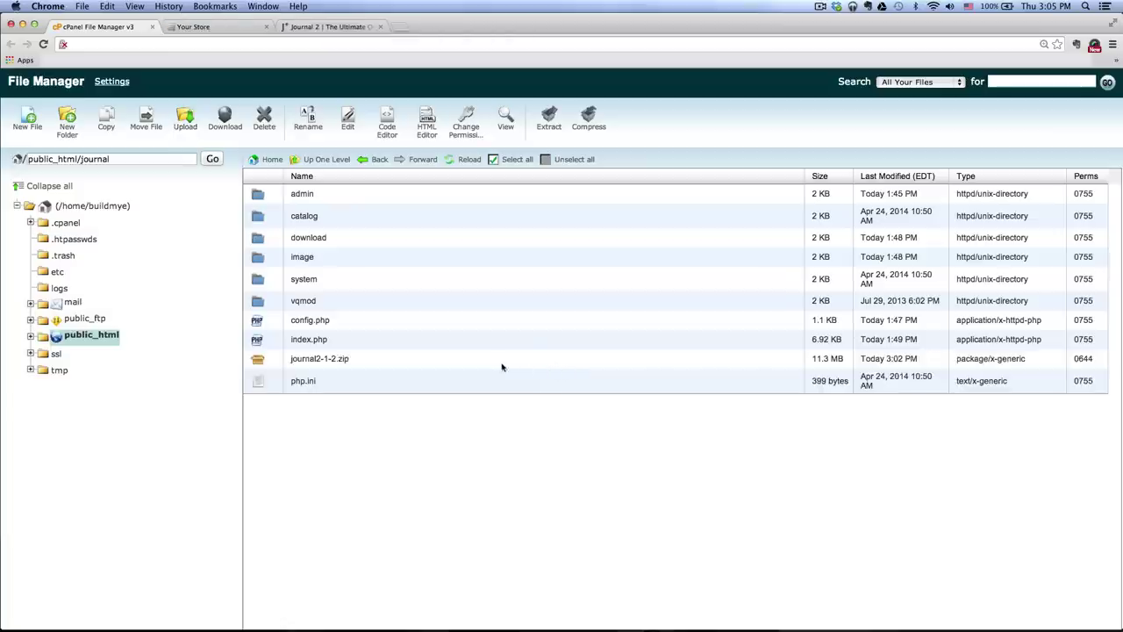
- Extract journal2-1-2.zip into /public_html/journal and dismiss the extraction results
click(264, 360)
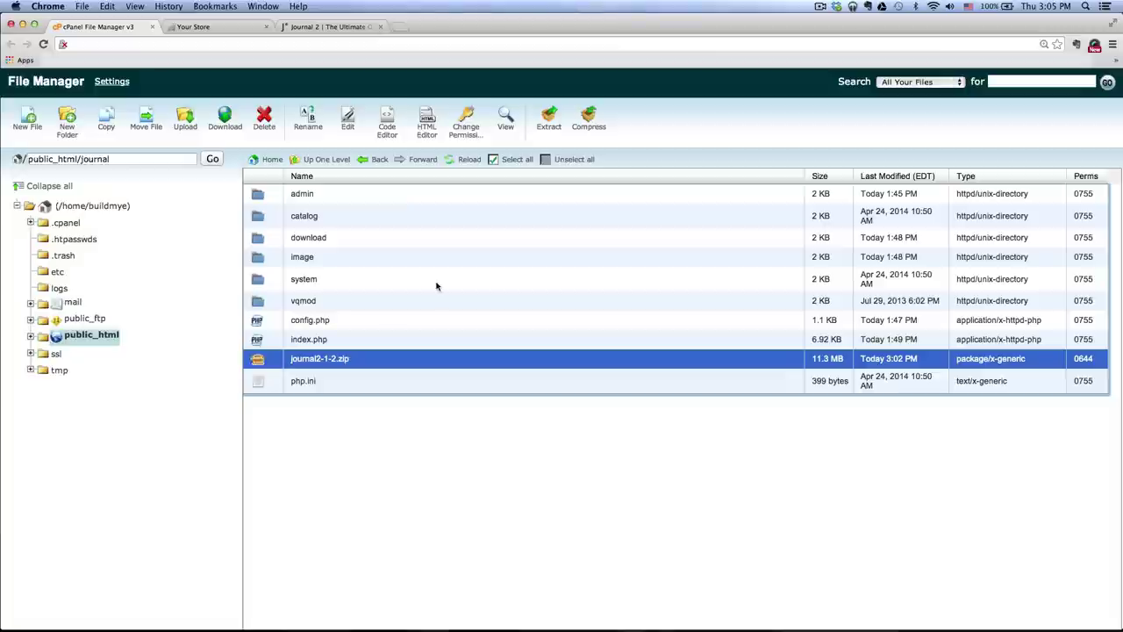
click(548, 122)
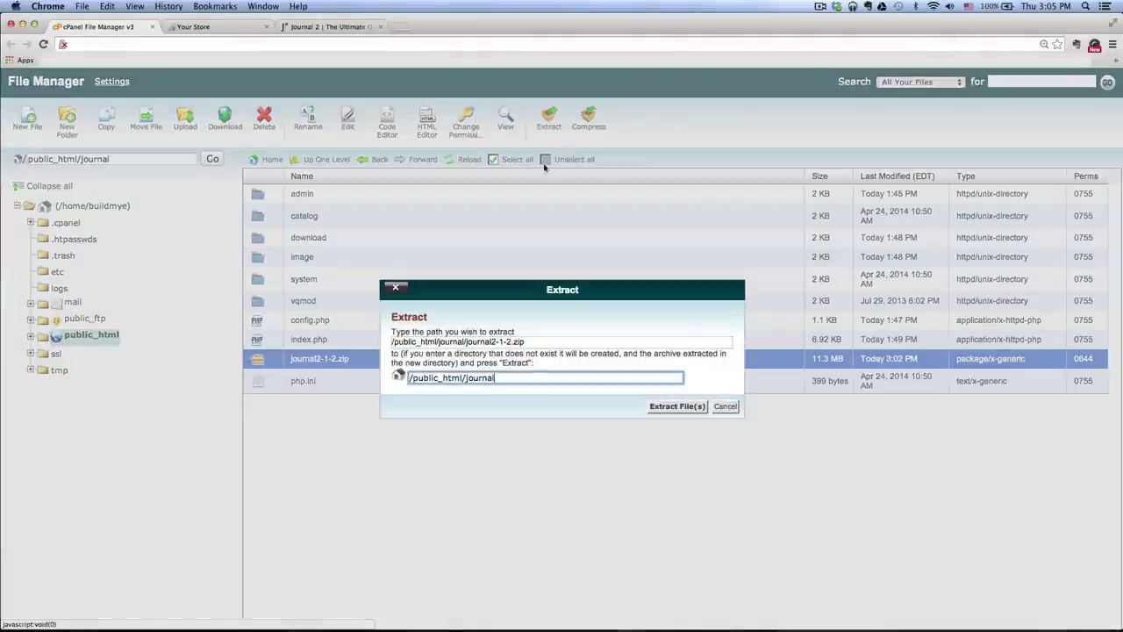
click(677, 406)
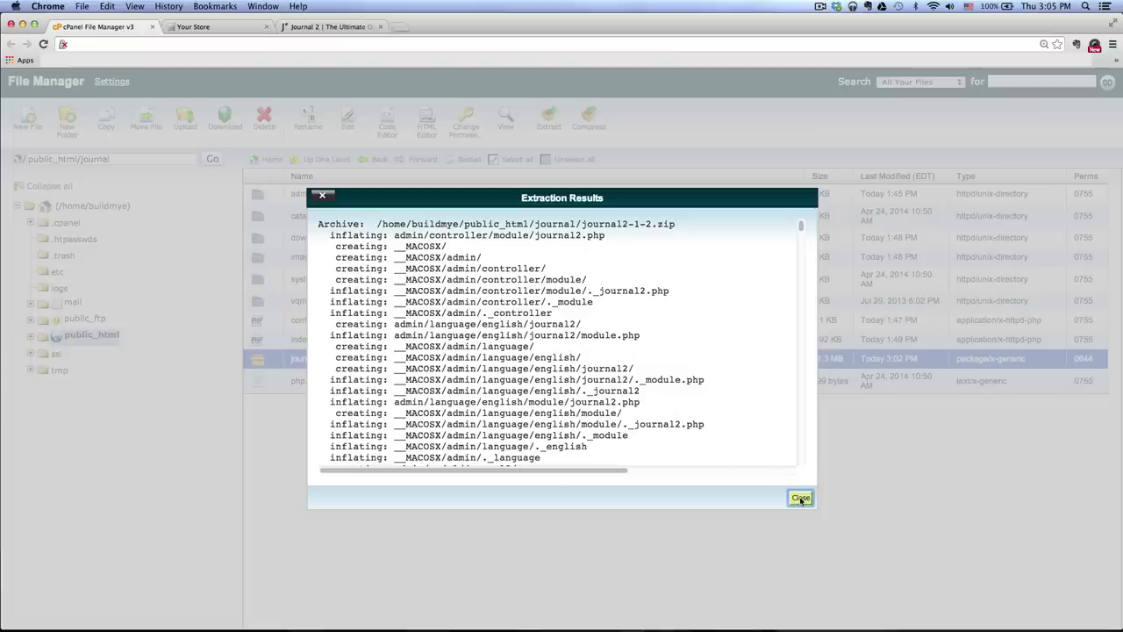
click(794, 499)
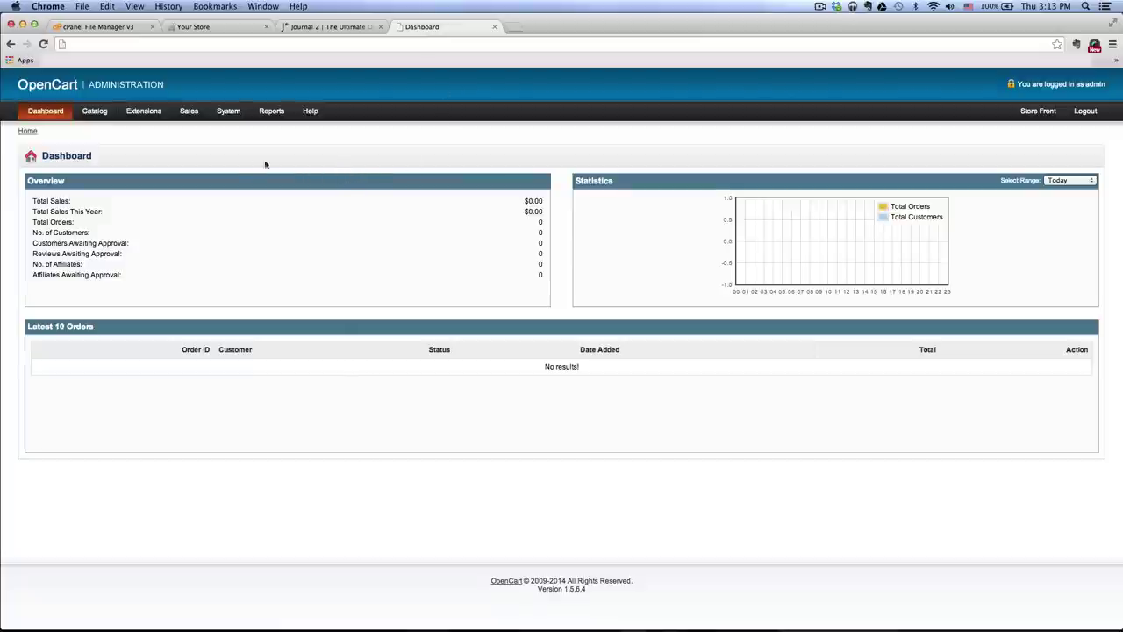
- Set the default store's template to journal2 in the OpenCart store settings and save
mouse_move(228, 111)
click(230, 131)
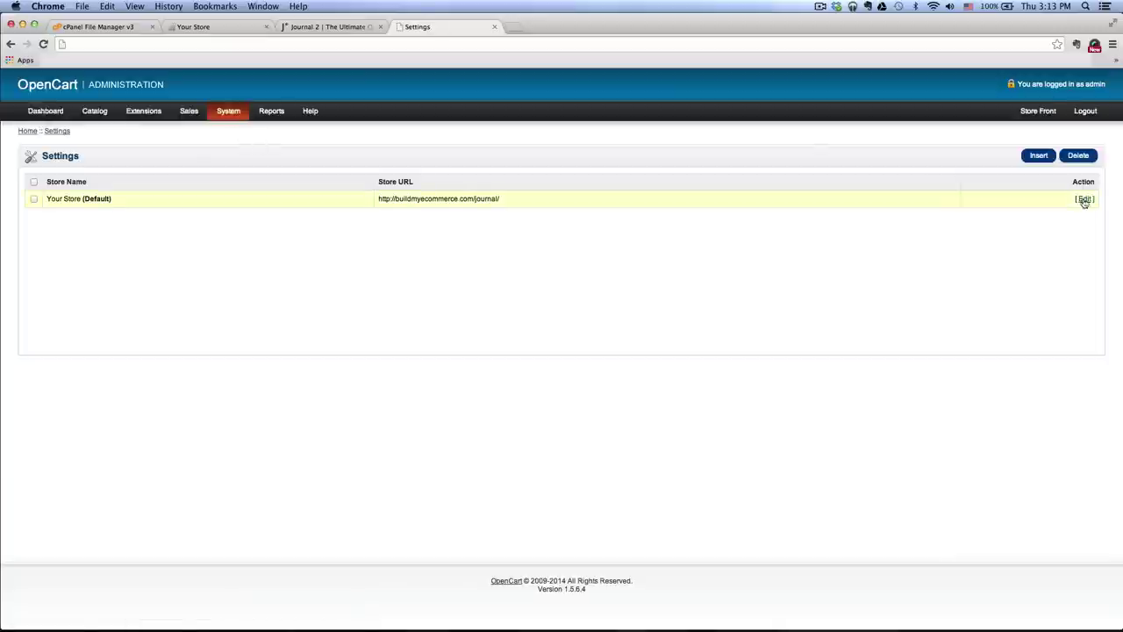
click(1085, 199)
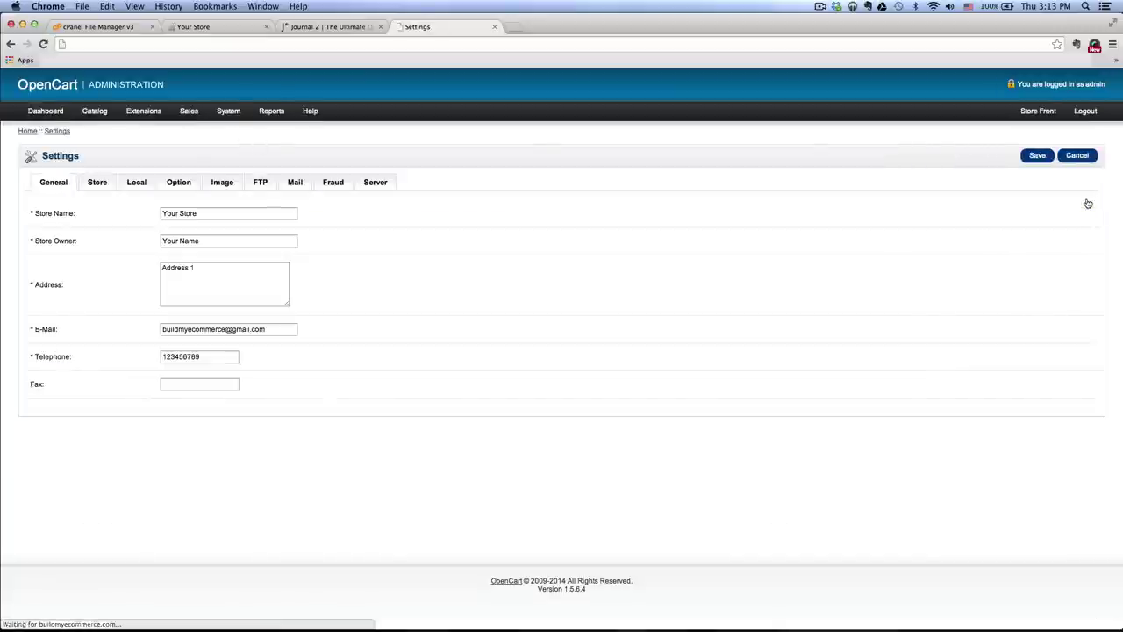
click(95, 189)
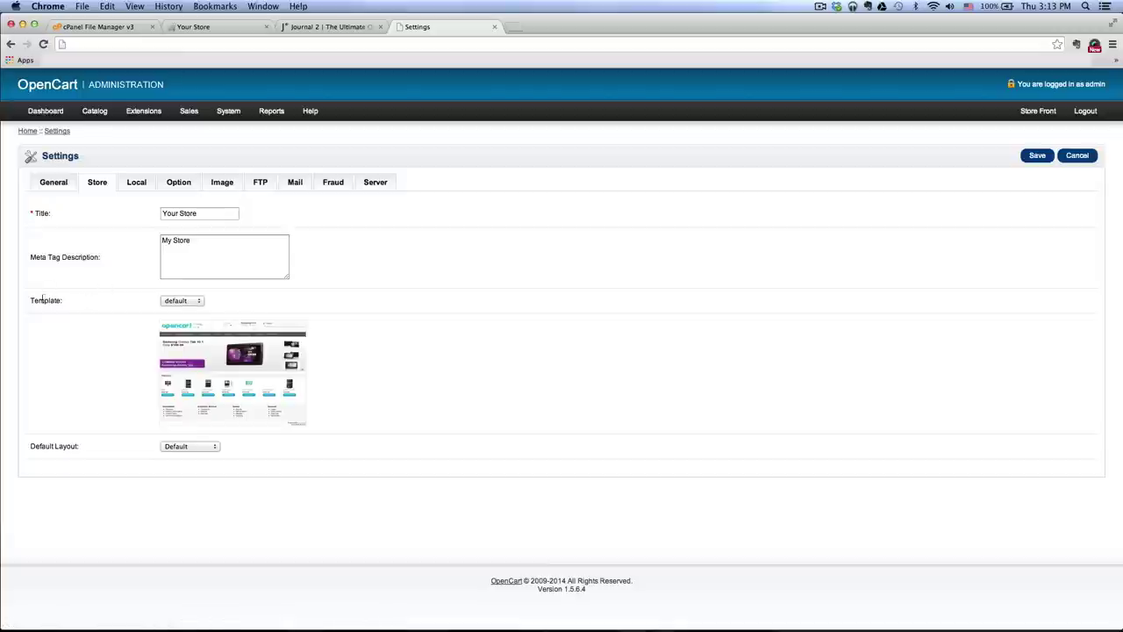
click(193, 304)
click(196, 312)
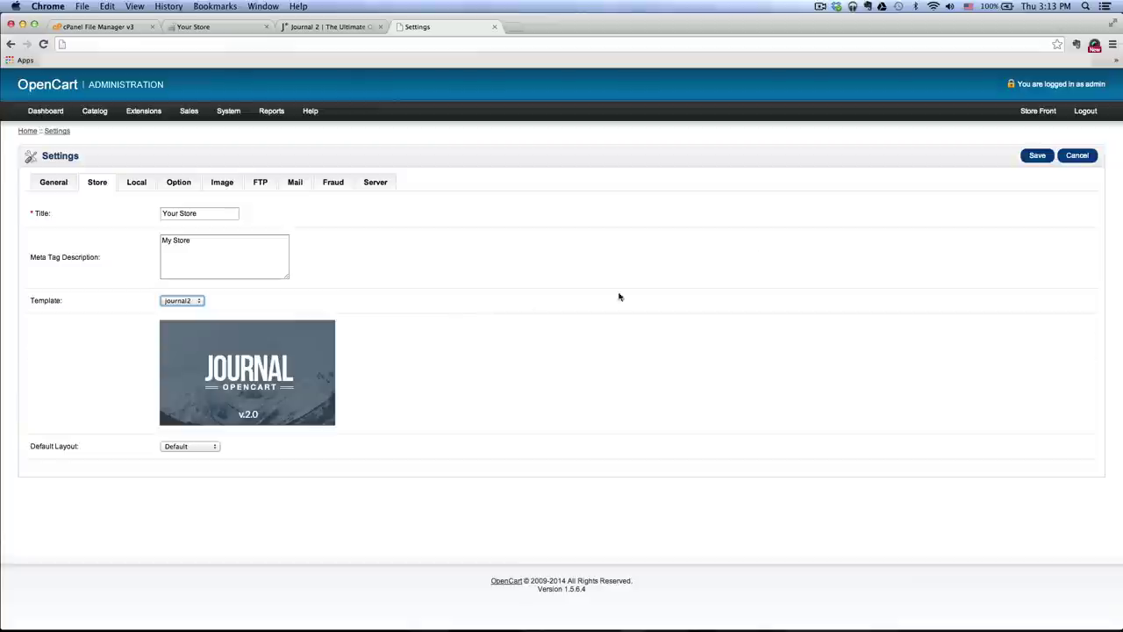
click(1032, 160)
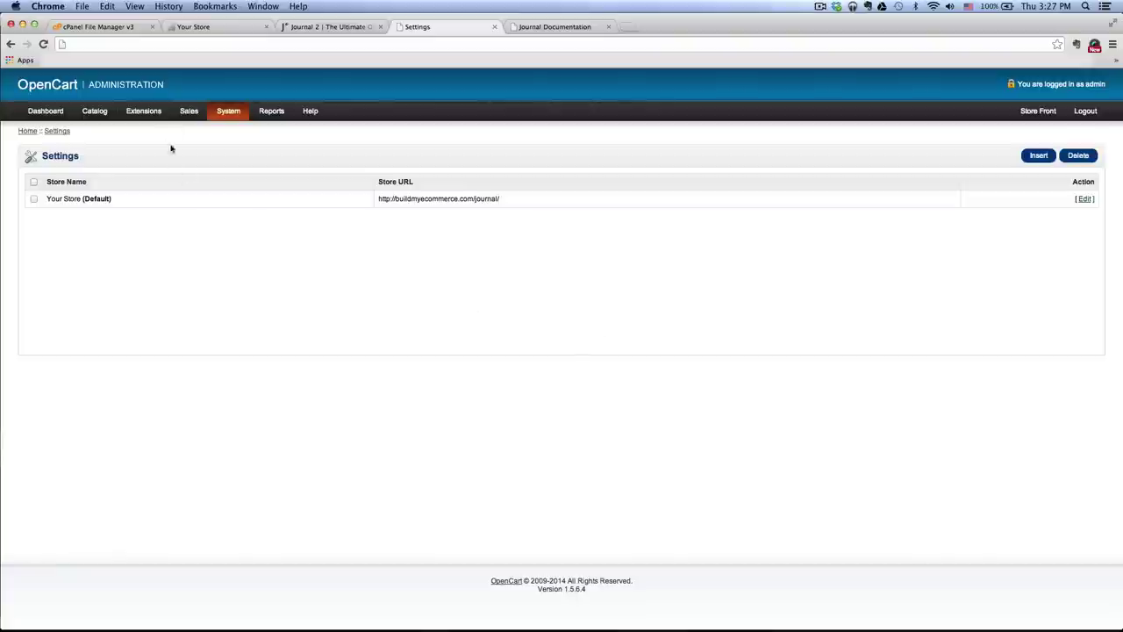
- Install the Journal 2 module from OpenCart's module extensions and review the storefront's home page
mouse_move(144, 112)
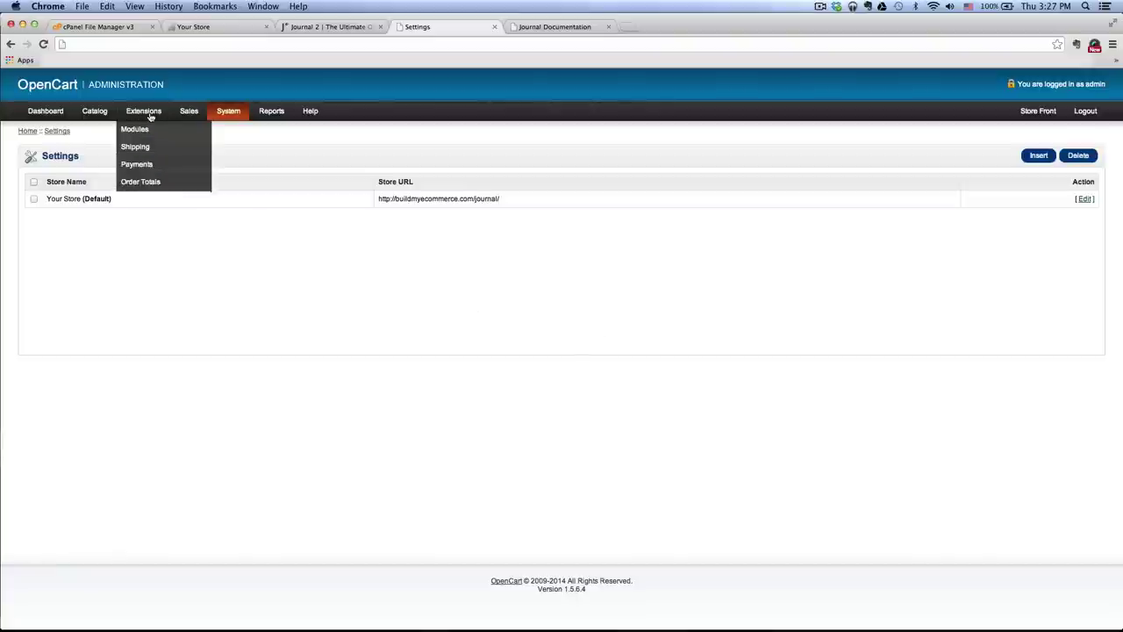
click(146, 132)
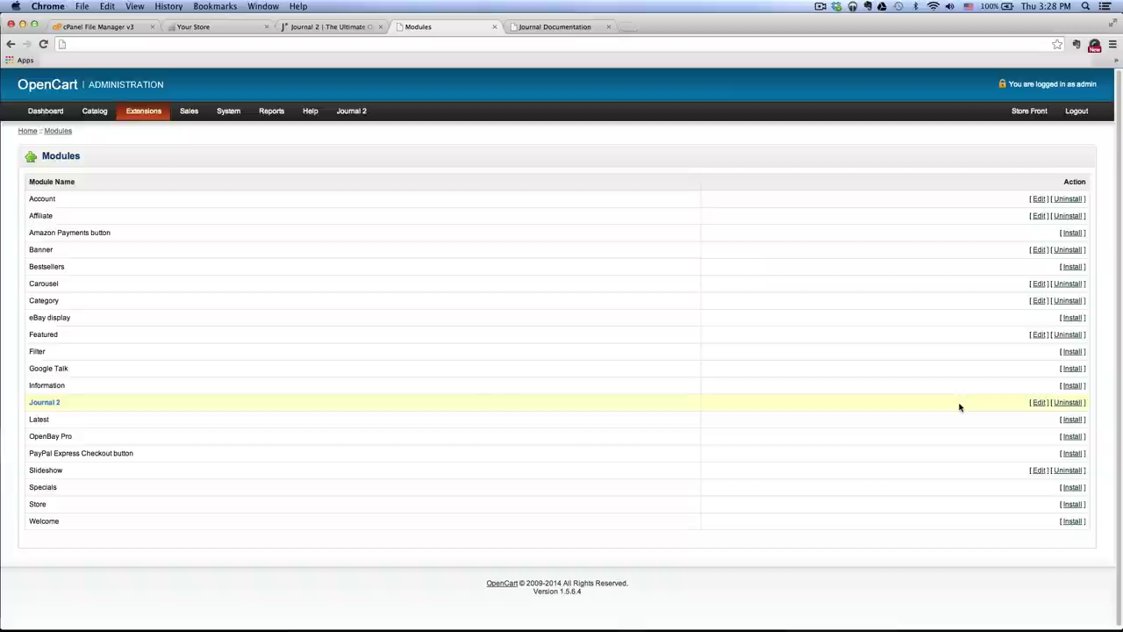
click(1025, 111)
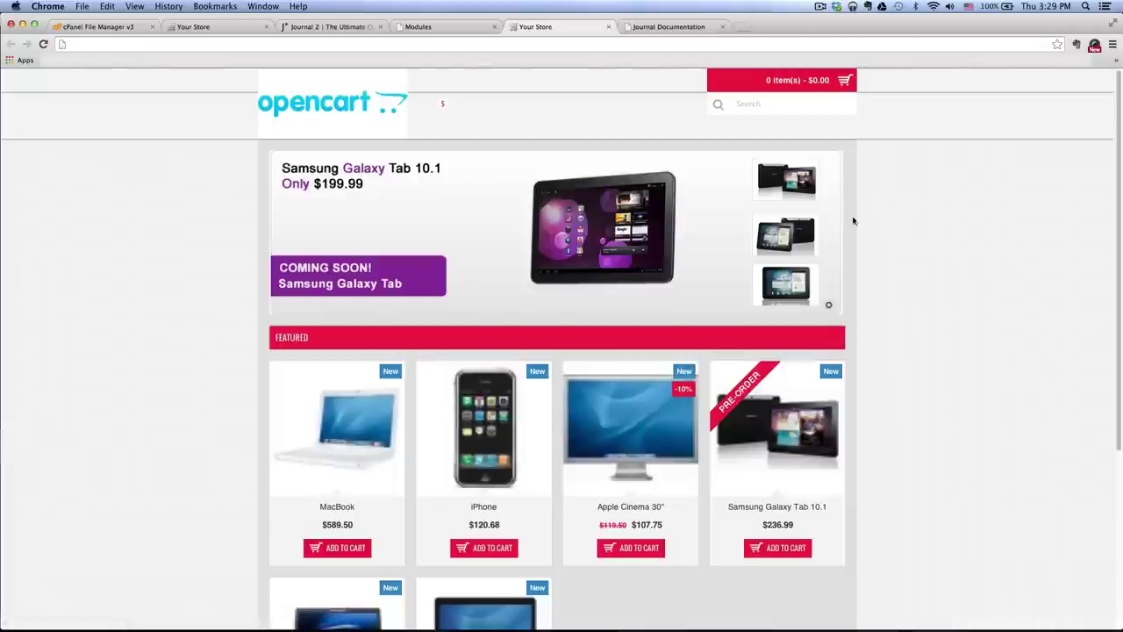
scroll(935, 222, down, 4)
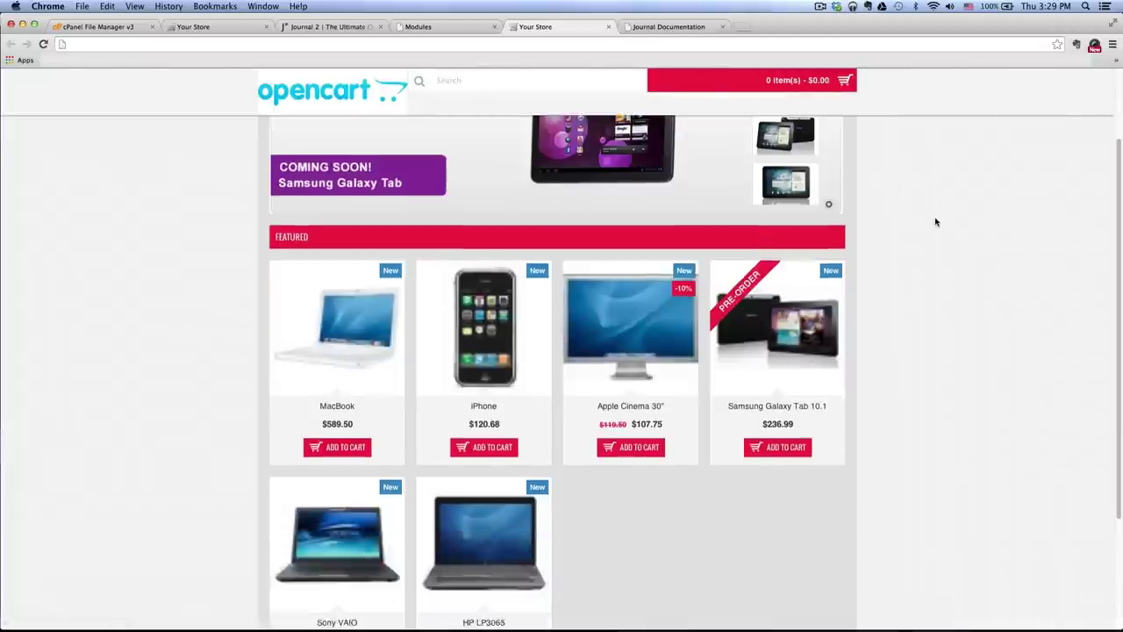
scroll(935, 222, up, 4)
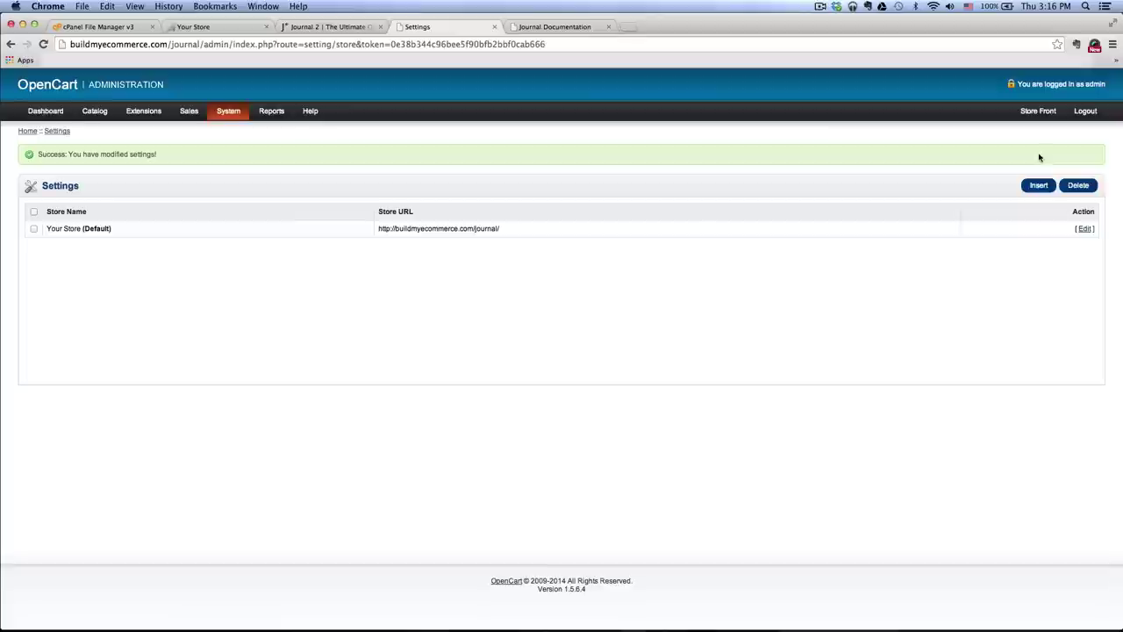
- Switch to Finder, open README.txt from the journal_download folder, and highlight the documentation address at the end of the file
click(554, 27)
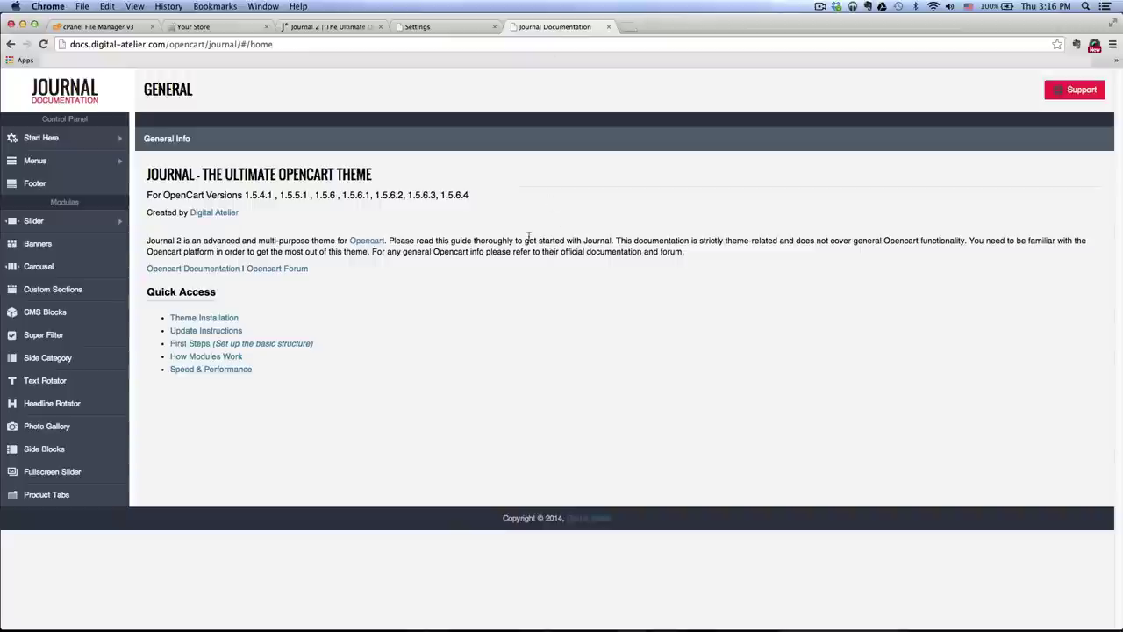
click(173, 618)
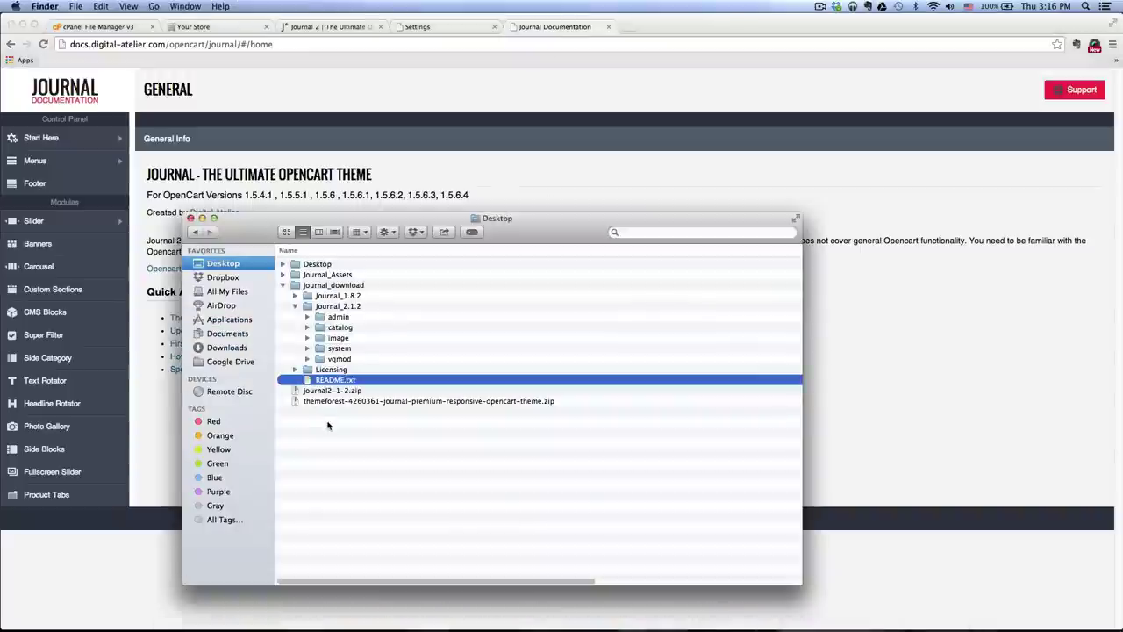
click(301, 287)
key(Left)
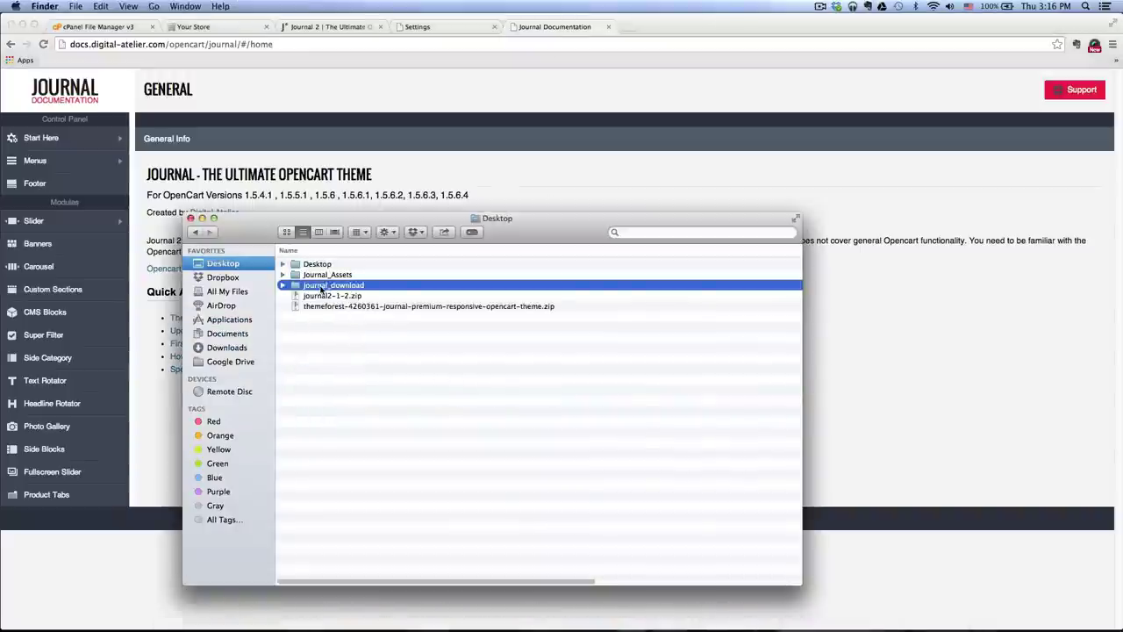
double_click(325, 286)
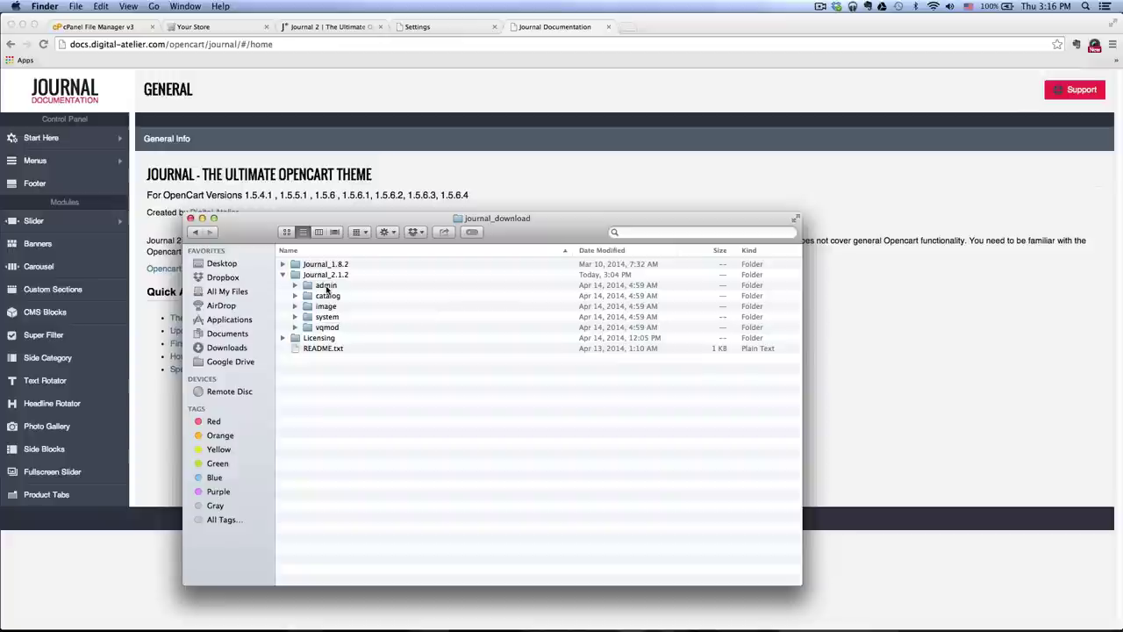
click(320, 350)
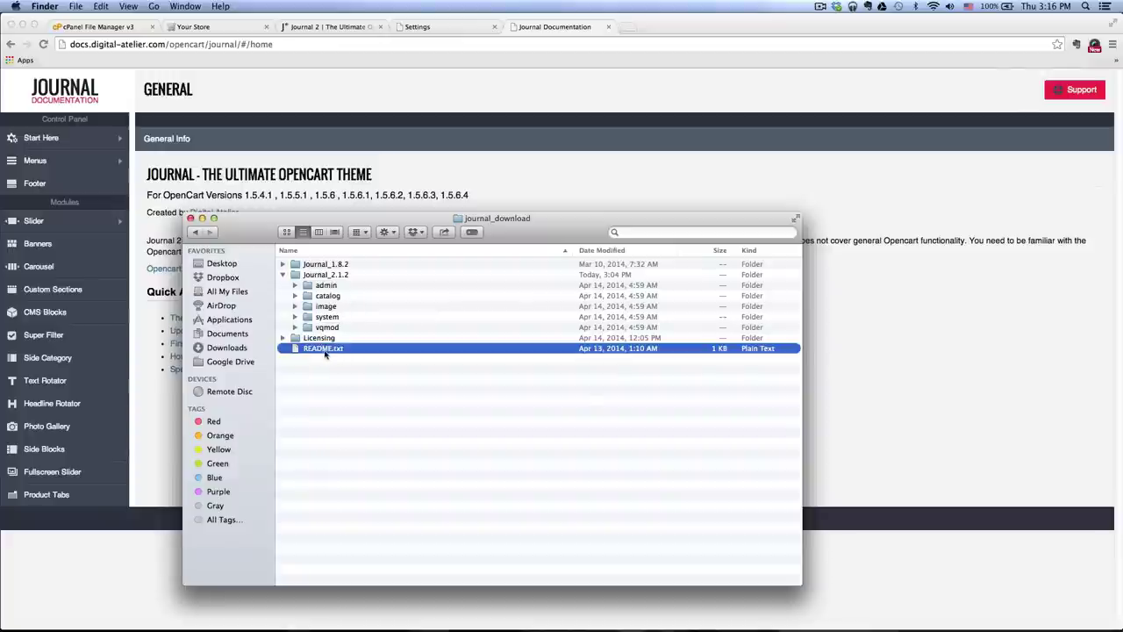
double_click(320, 349)
scroll(207, 232, down, 5)
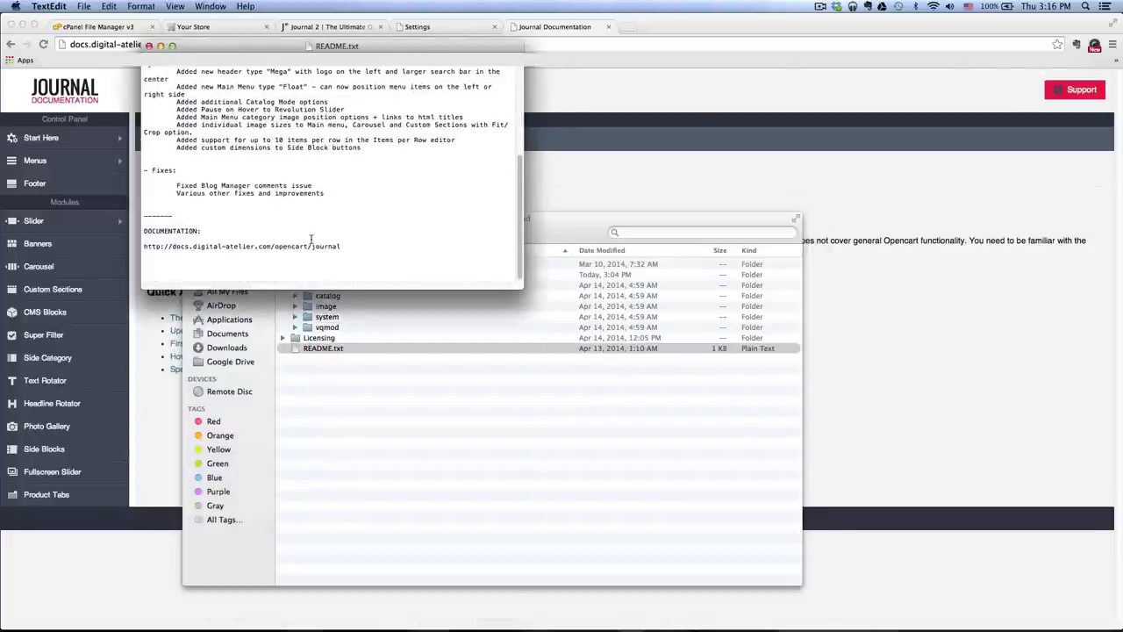
drag(342, 247, 144, 247)
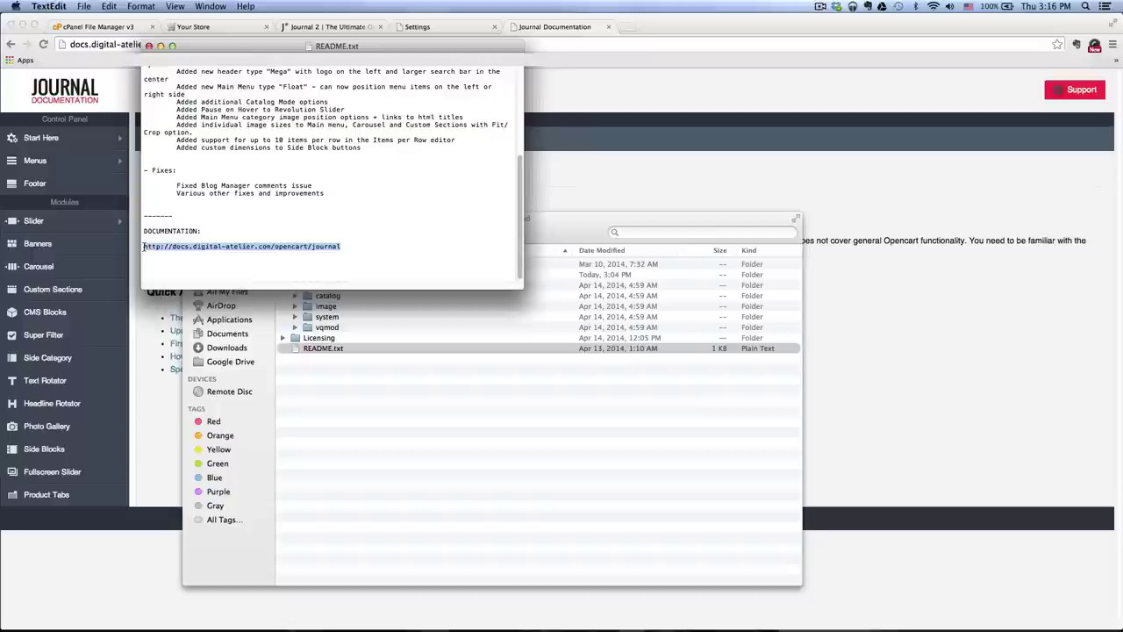
- Return to the Journal documentation in Chrome and open its Image Dimensions page
click(666, 37)
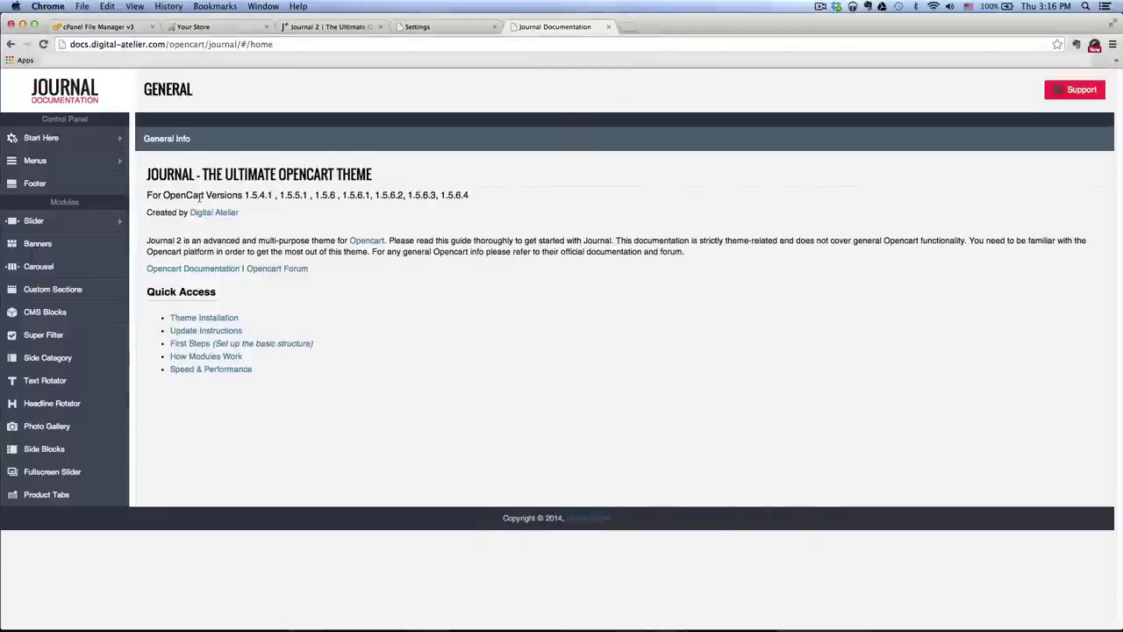
mouse_move(49, 144)
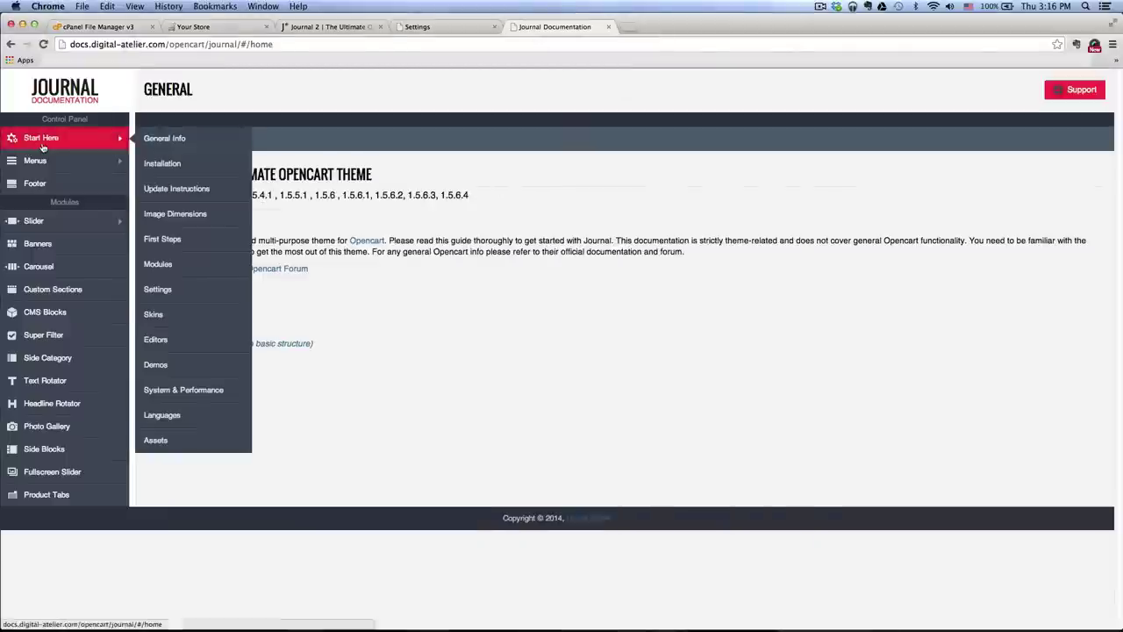
click(175, 214)
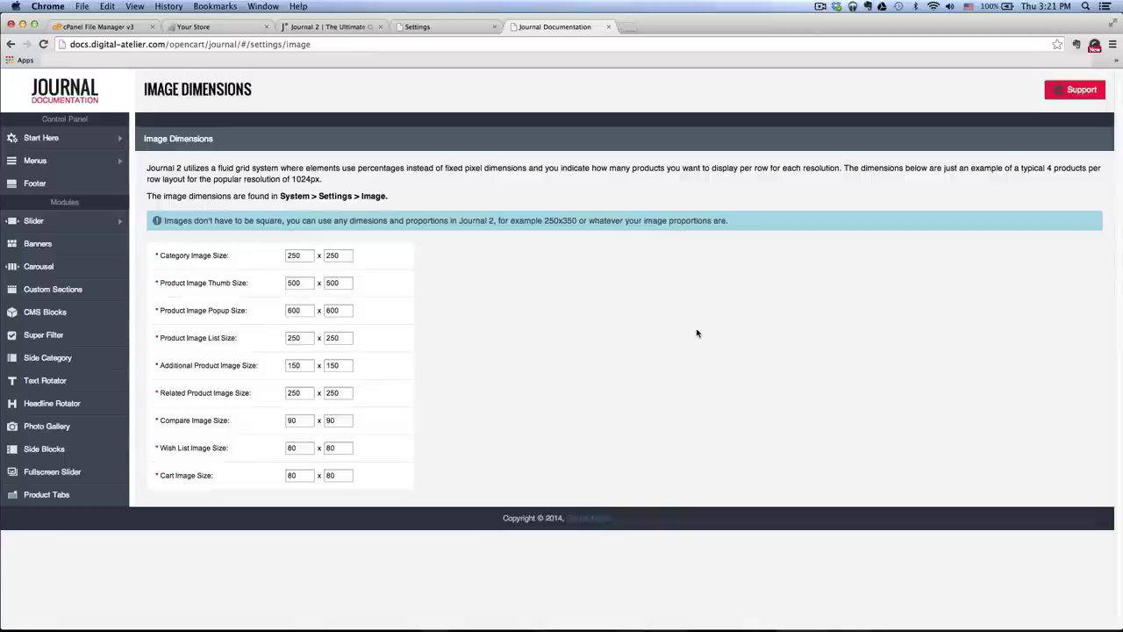
- Open the default store's image settings in OpenCart and compare the image sizes with those in the Journal documentation
click(413, 27)
mouse_move(228, 111)
click(227, 130)
click(1083, 200)
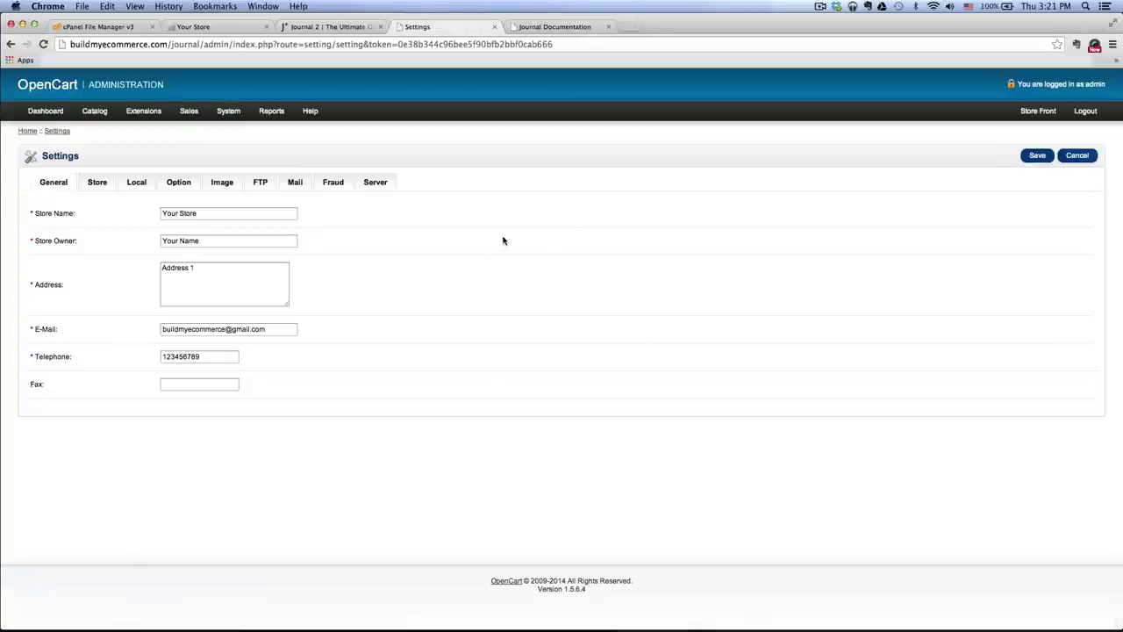
click(213, 187)
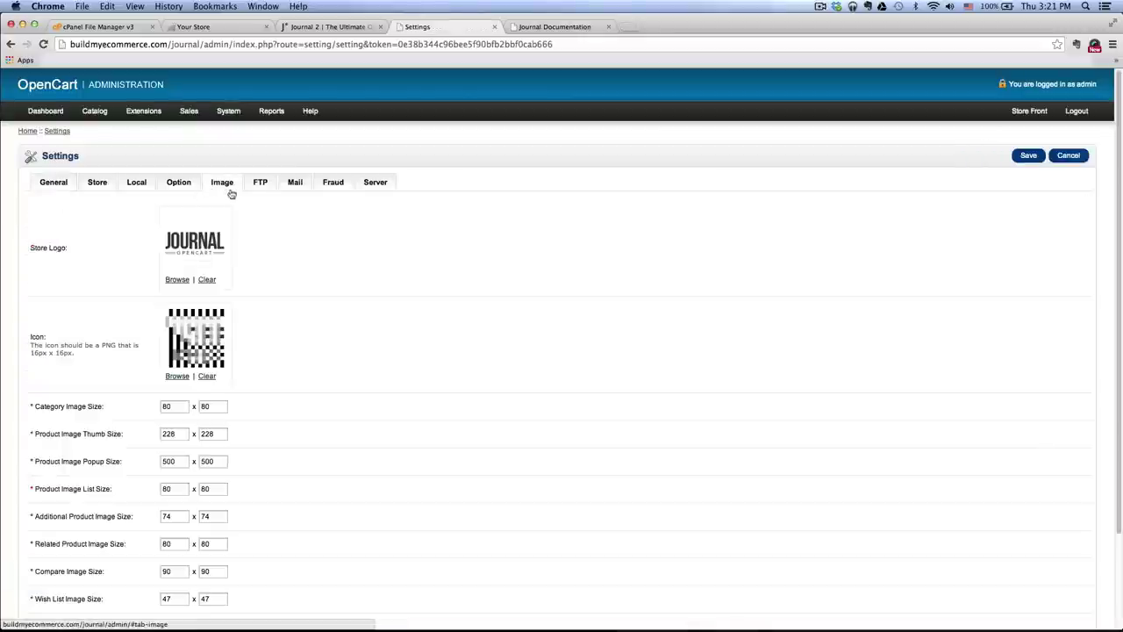
scroll(313, 263, down, 3)
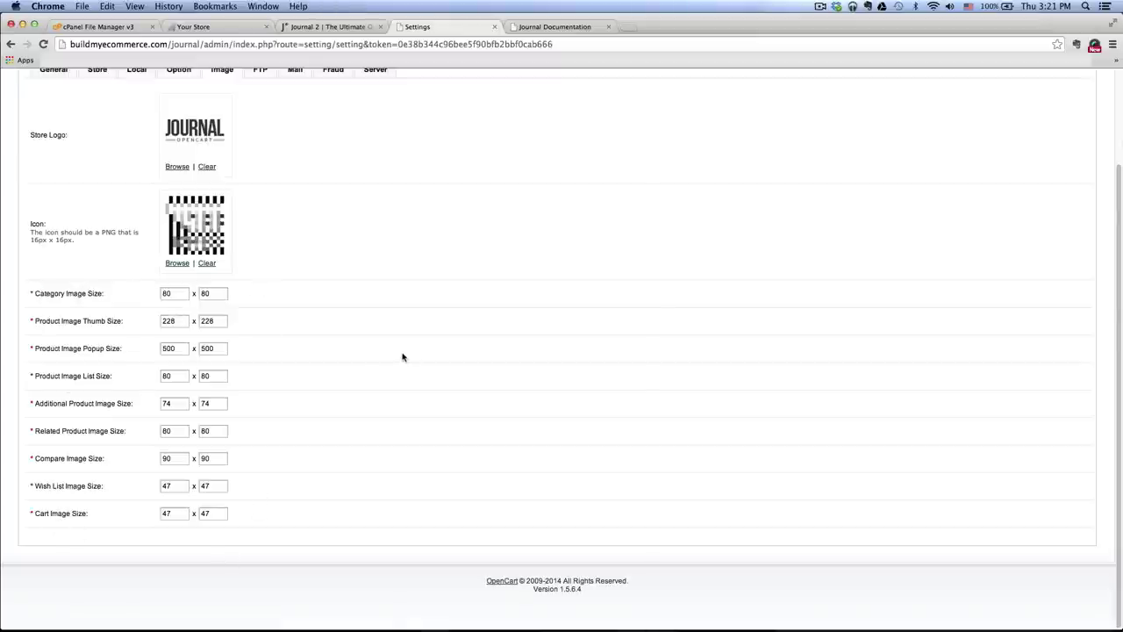
click(537, 27)
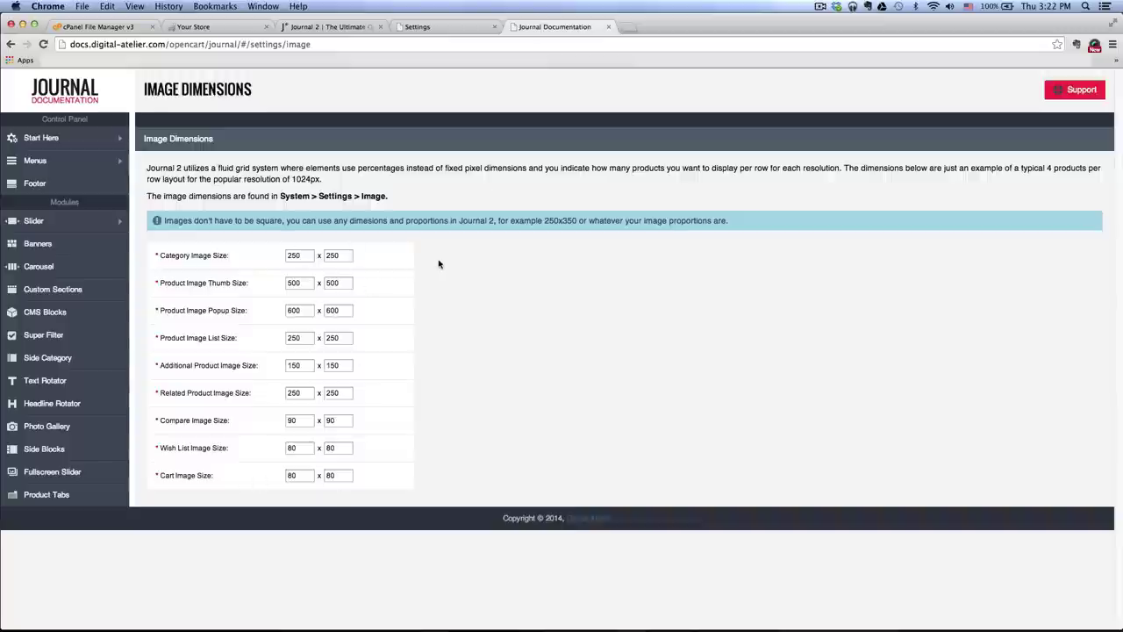
click(439, 26)
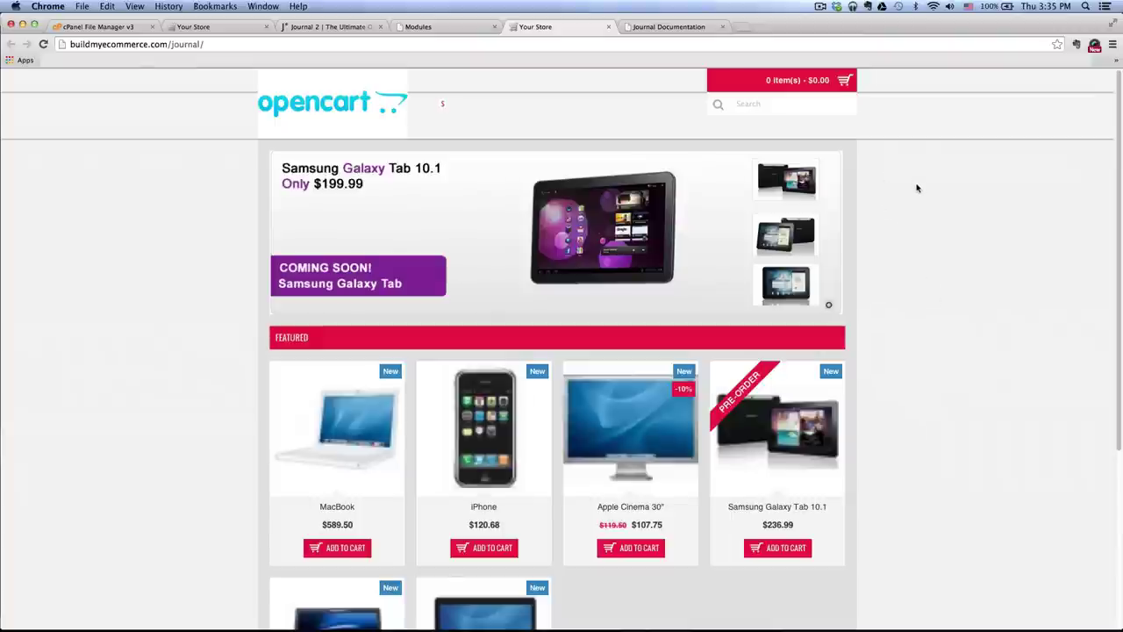
- Compare the Journal-themed storefront with the original default-theme storefront, including its category navigation
scroll(917, 188, down, 3)
scroll(917, 187, up, 3)
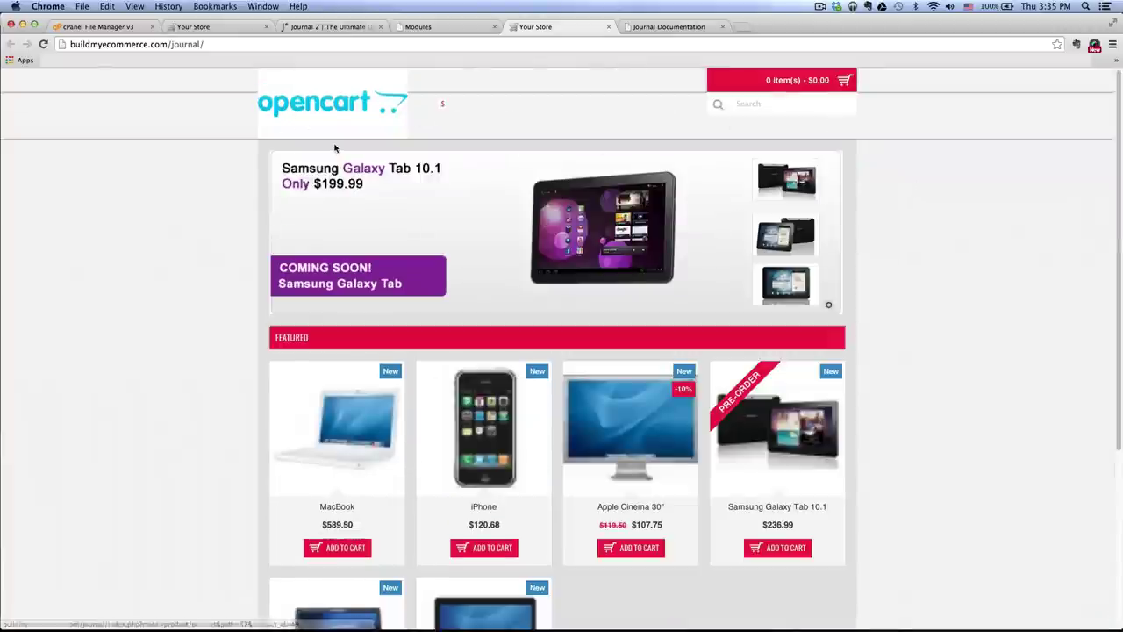
click(210, 27)
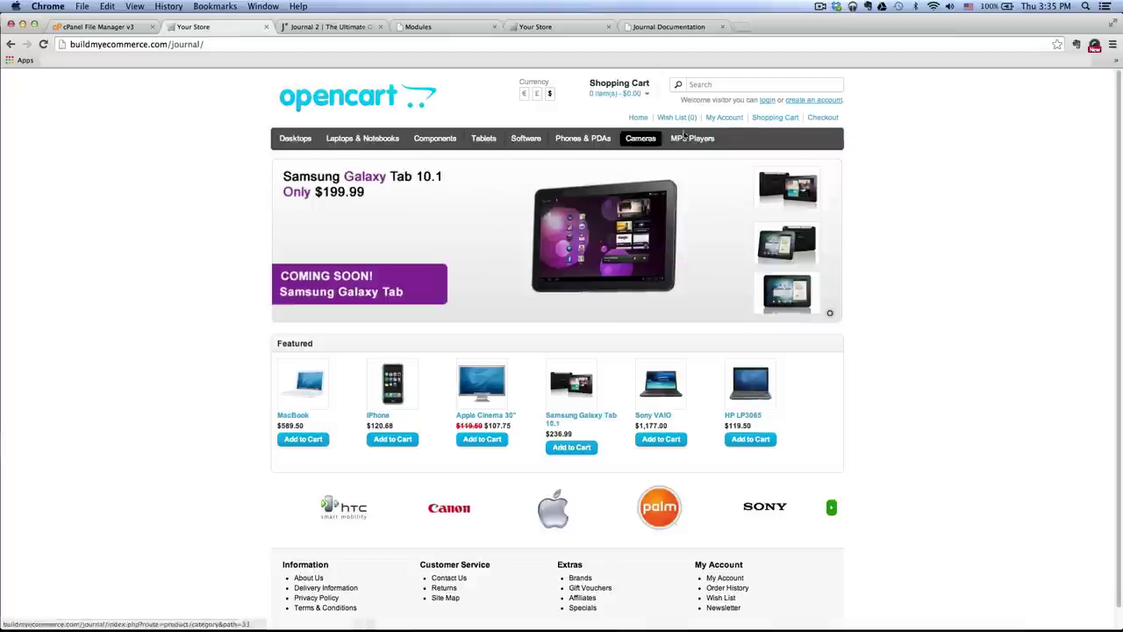
mouse_move(306, 136)
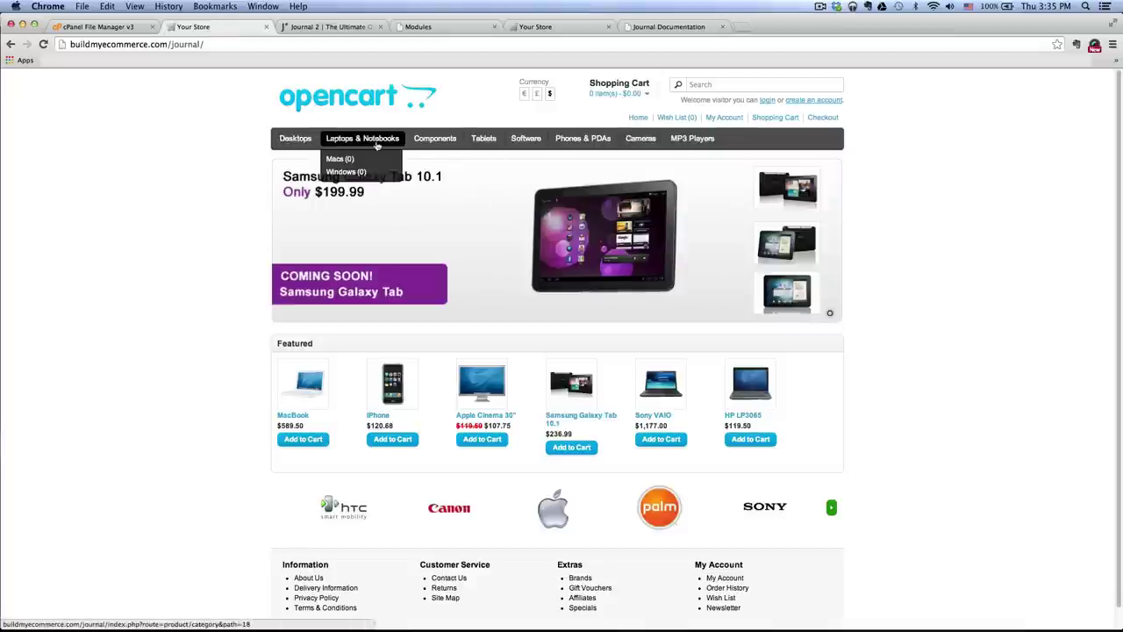
click(531, 26)
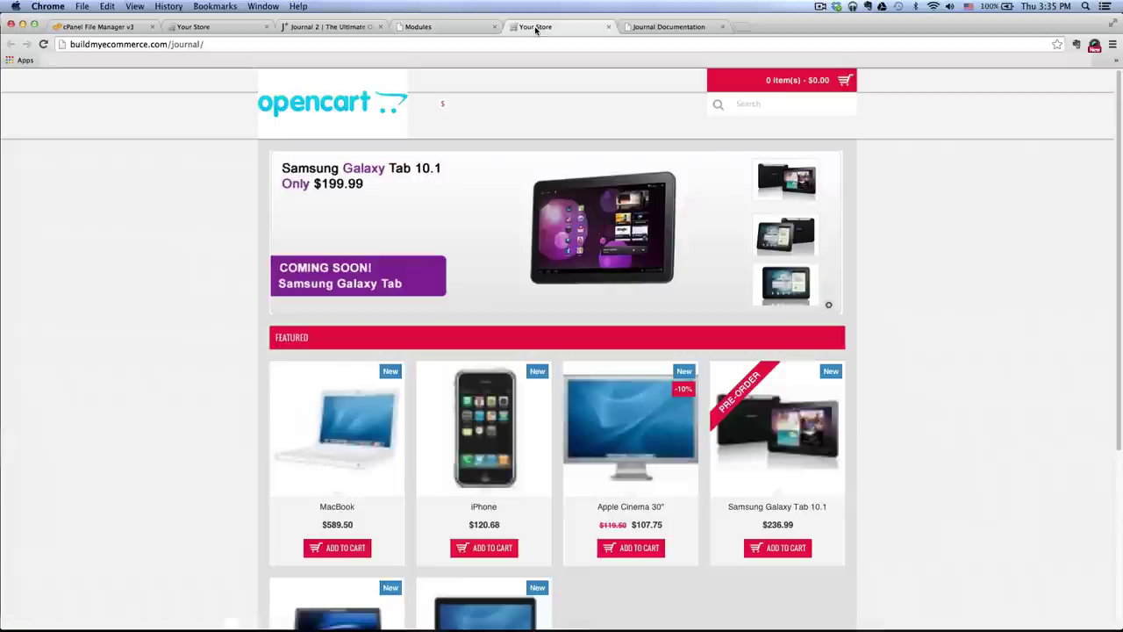
- Open the Journal 2 control panel from the store administration and save the header's Top Menu
click(436, 30)
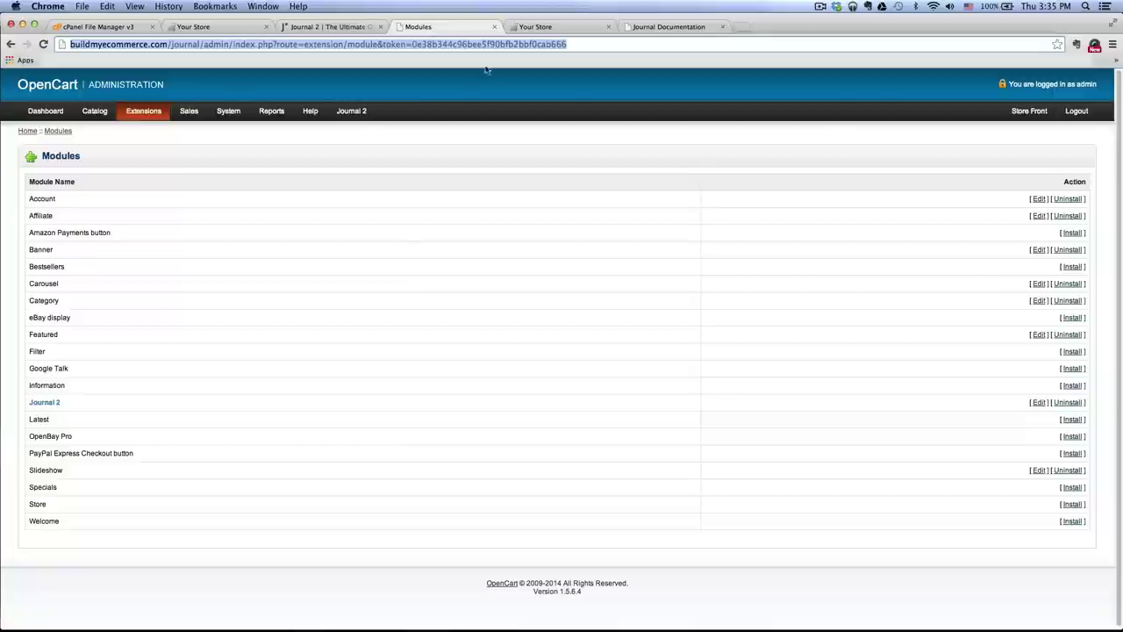
click(351, 112)
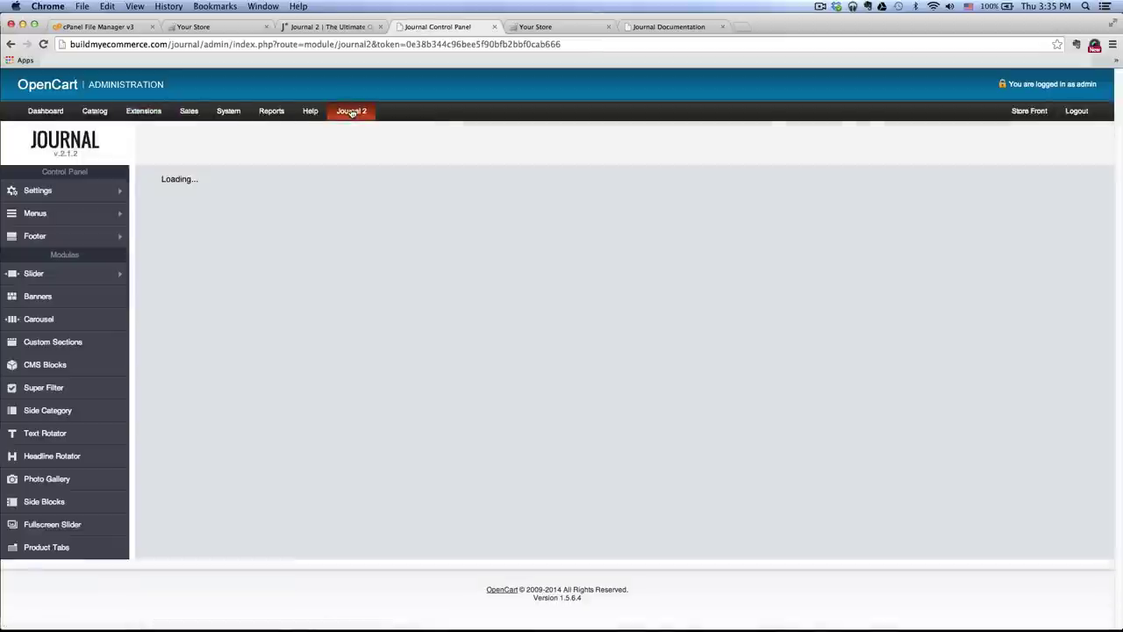
mouse_move(61, 222)
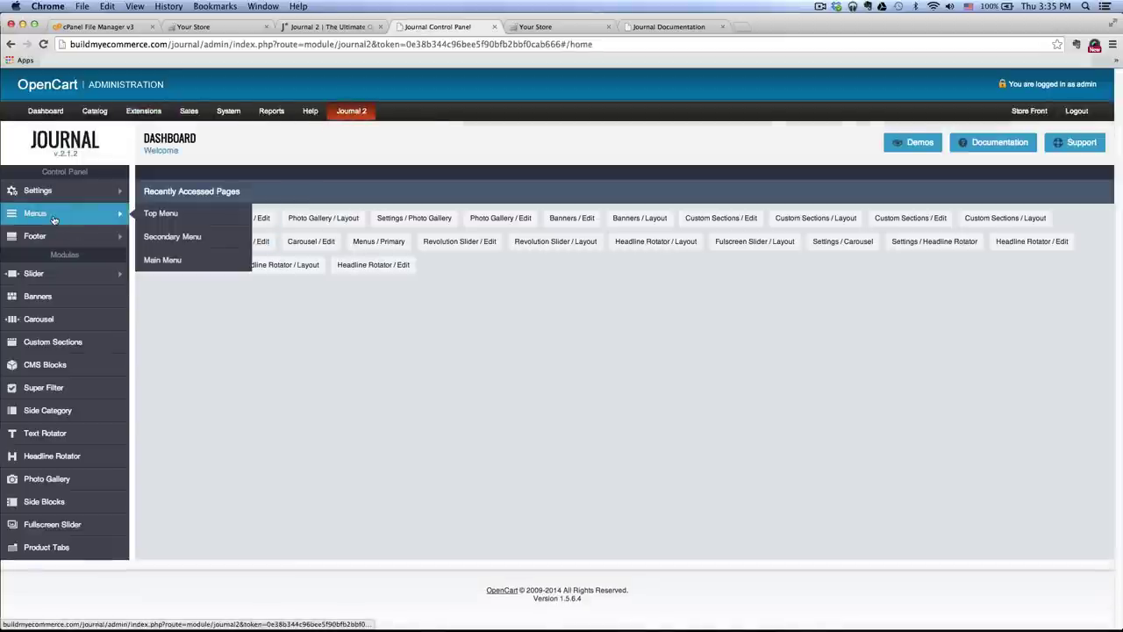
click(158, 214)
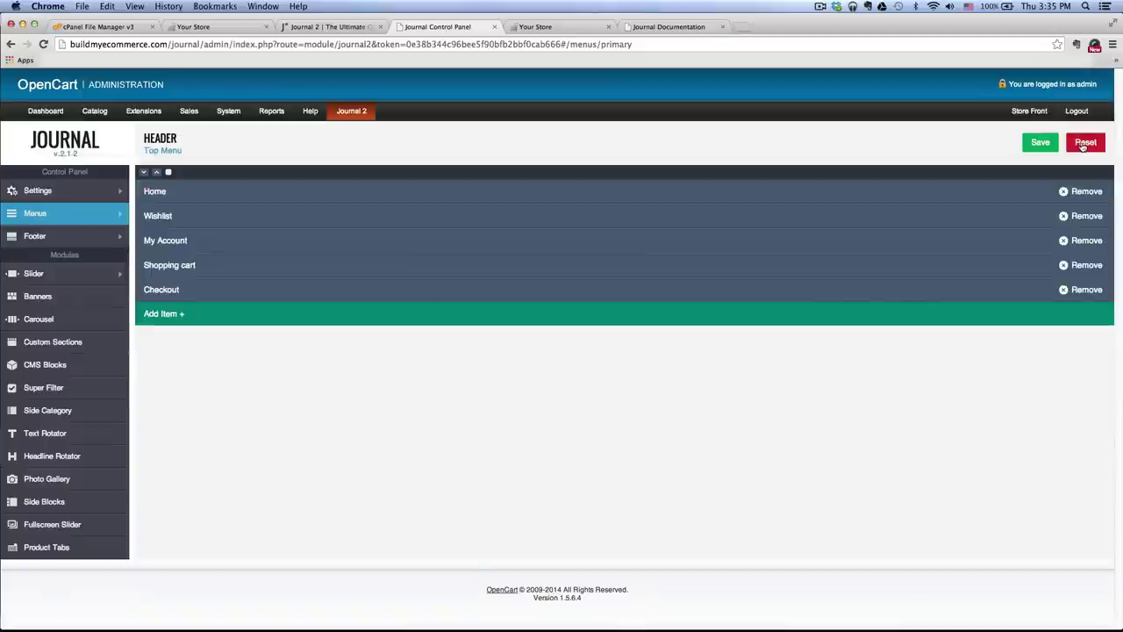
click(1037, 146)
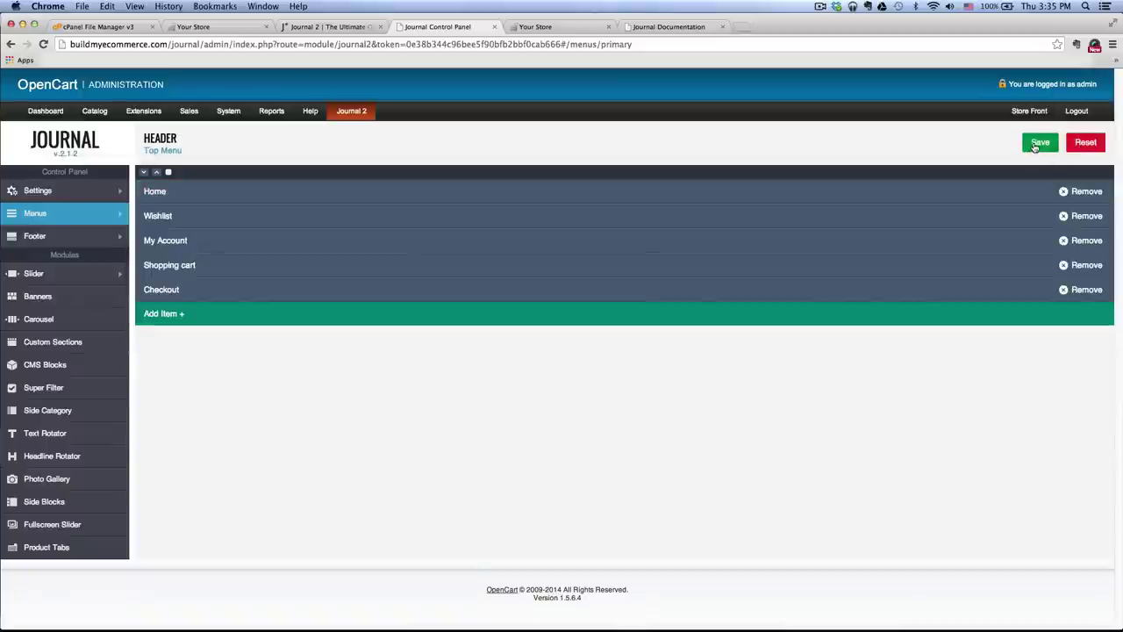
- Review the header's Secondary Menu items and save the header's Main Menu in the Journal control panel
mouse_move(72, 219)
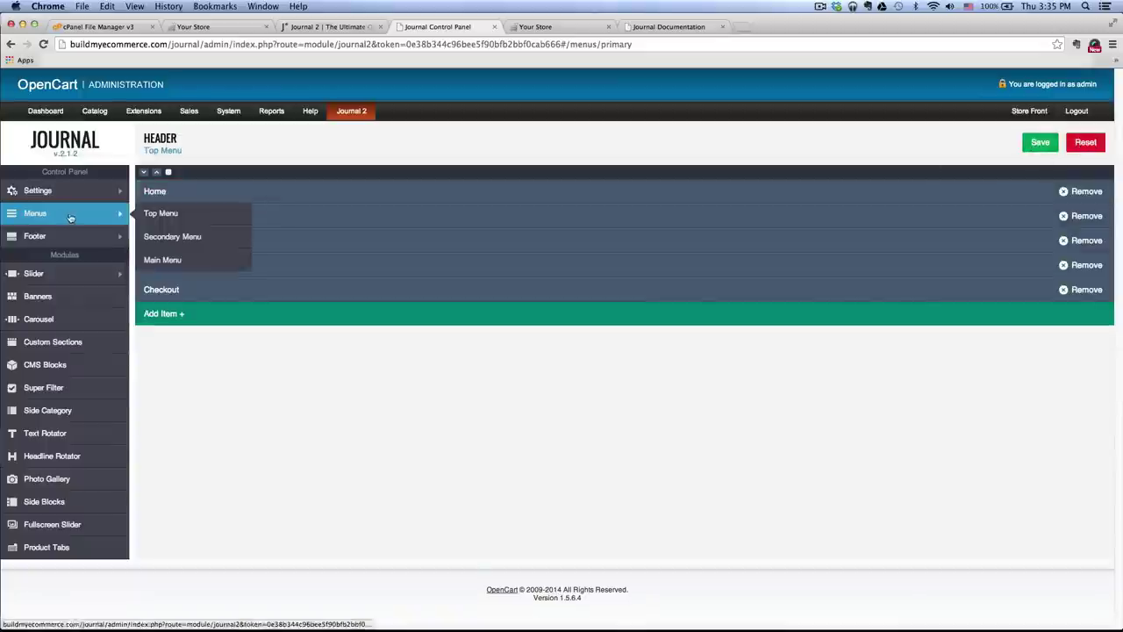
click(176, 238)
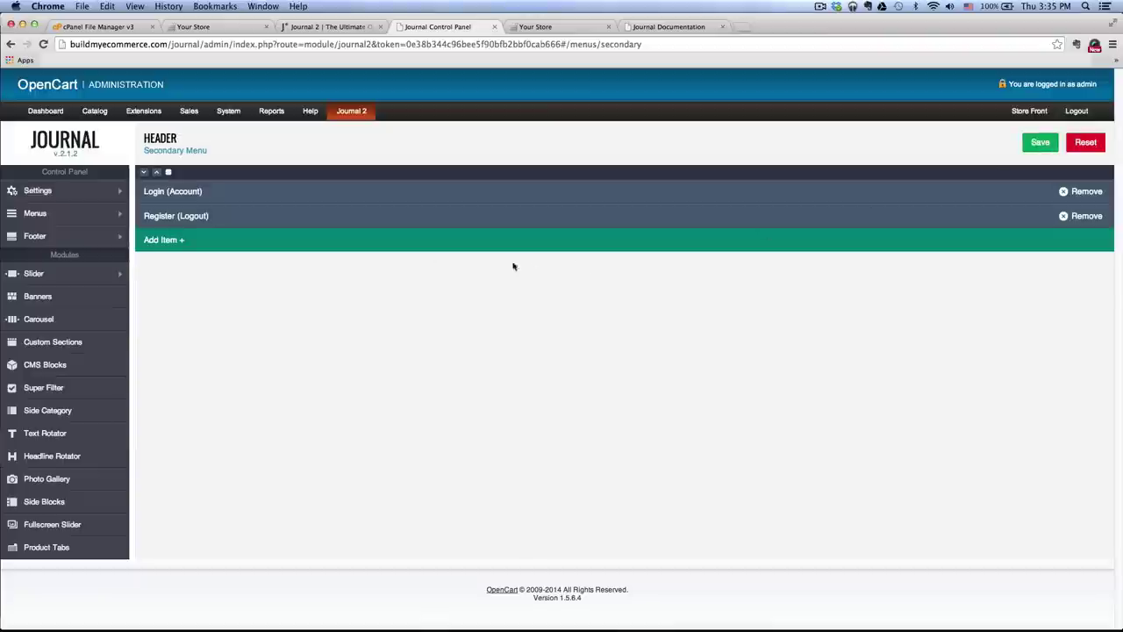
mouse_move(50, 217)
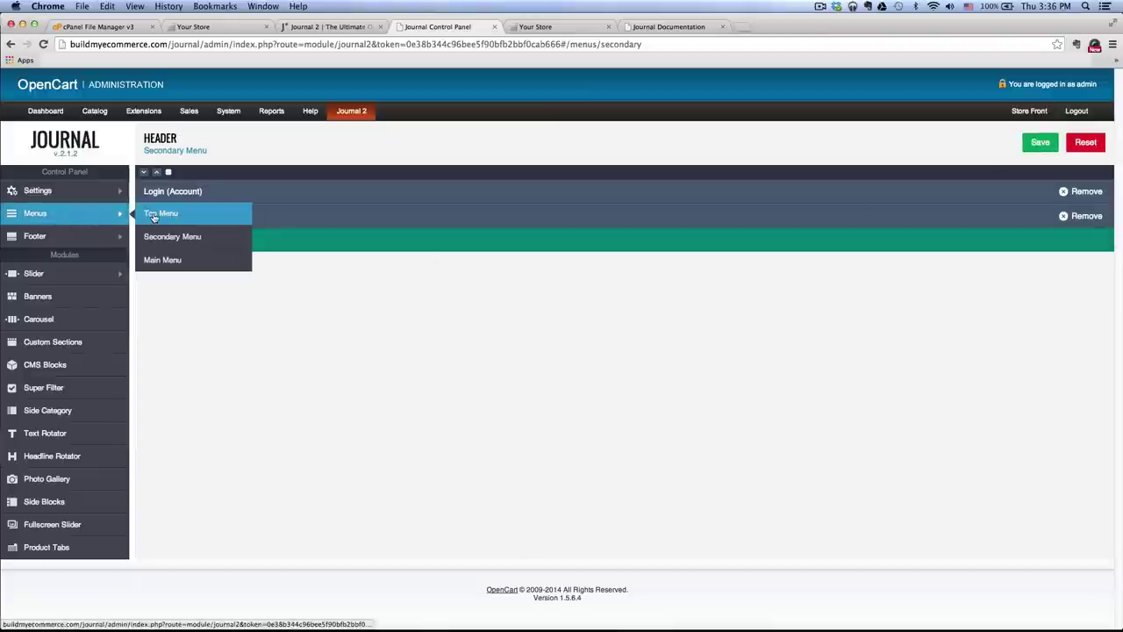
click(158, 261)
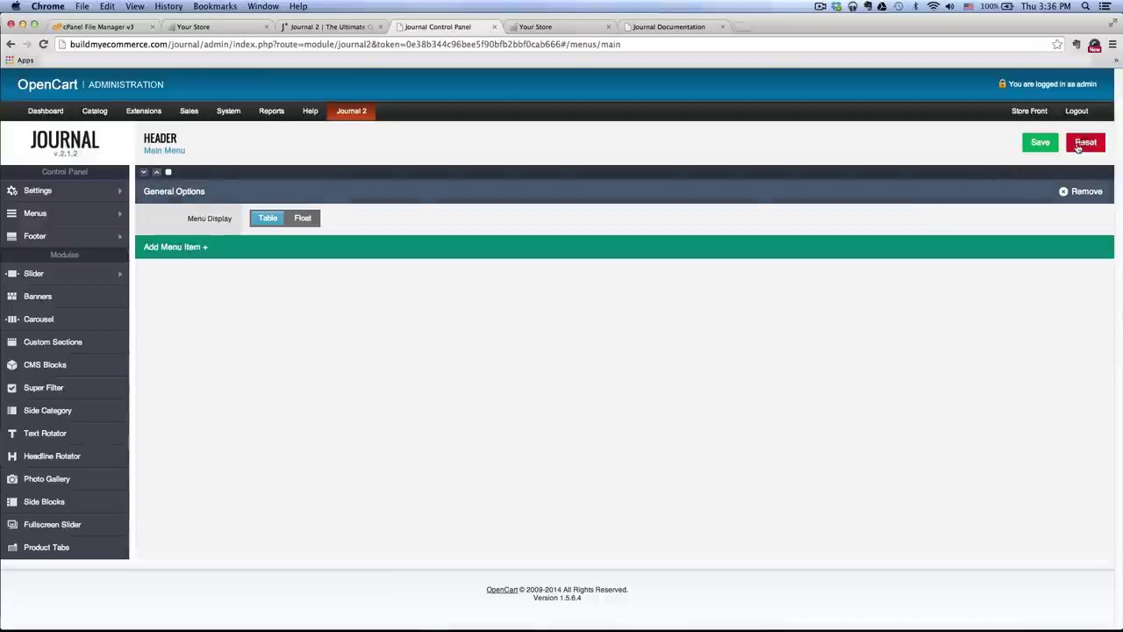
click(1041, 143)
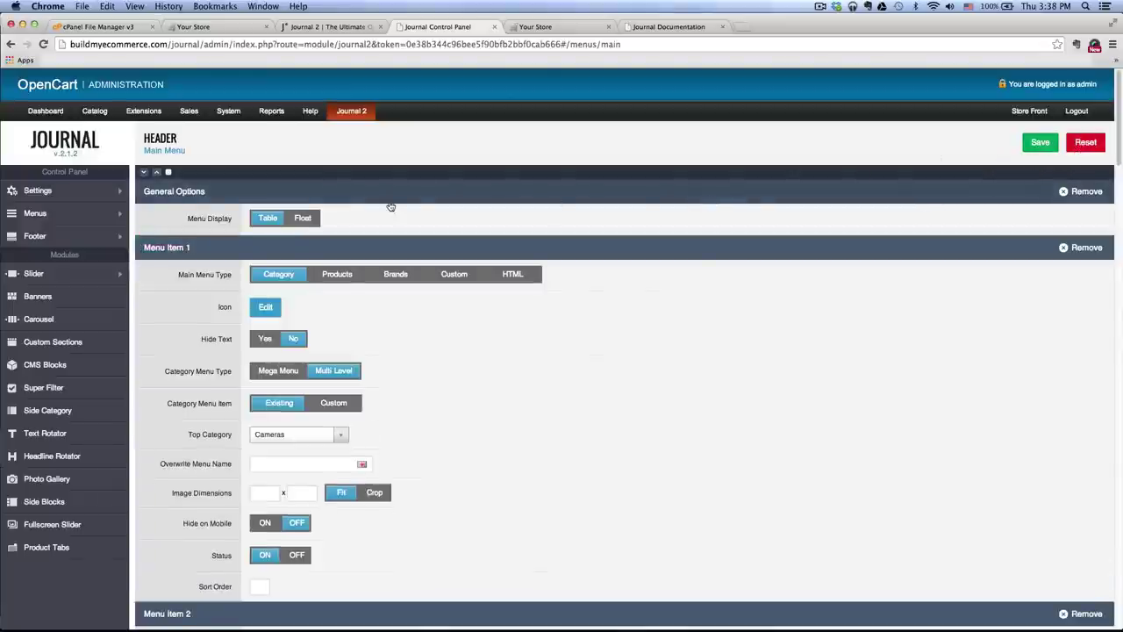
- Reset the Journal footer's Menu settings and save the footer menu
mouse_move(33, 237)
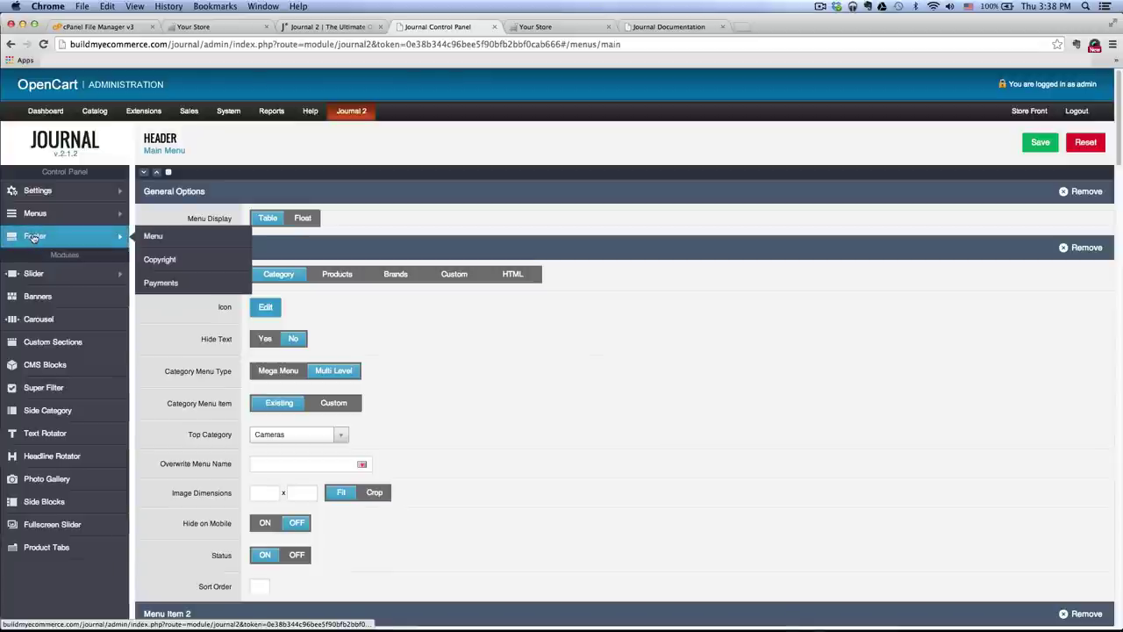
click(158, 235)
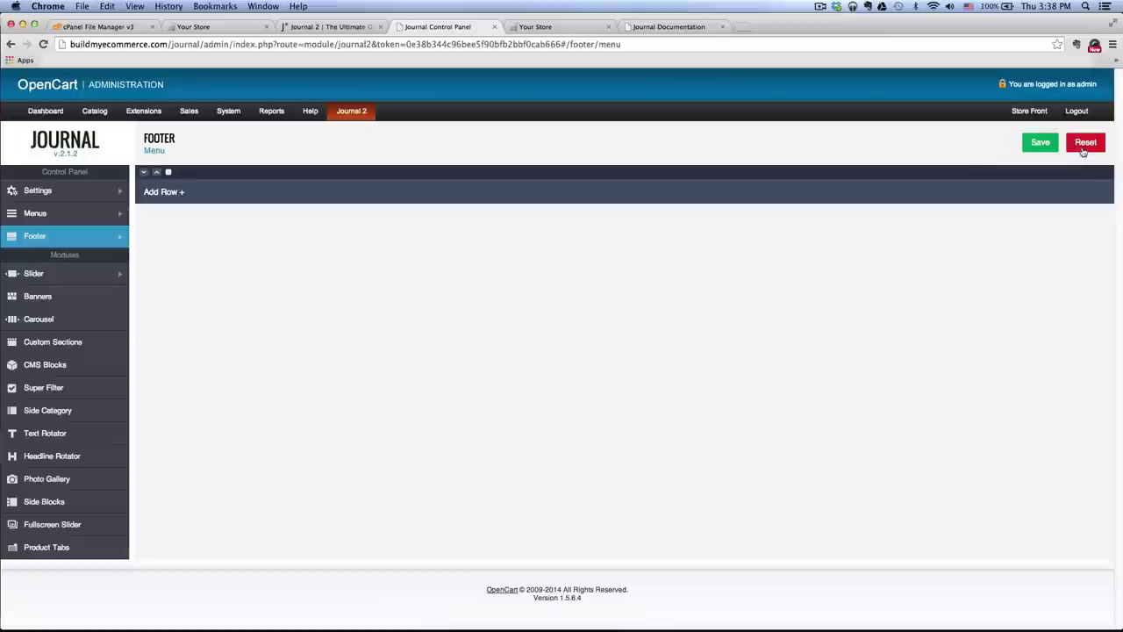
click(1082, 149)
click(1036, 145)
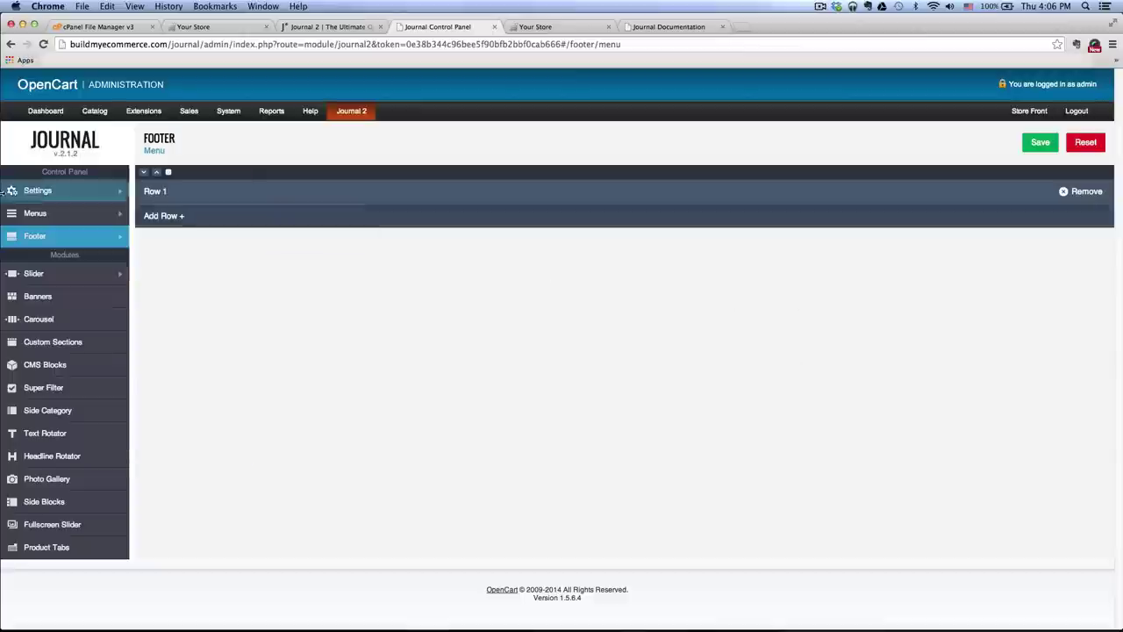
- Set the active skin to Journal 2 in the Journal general settings and save the settings
mouse_move(4, 191)
click(43, 193)
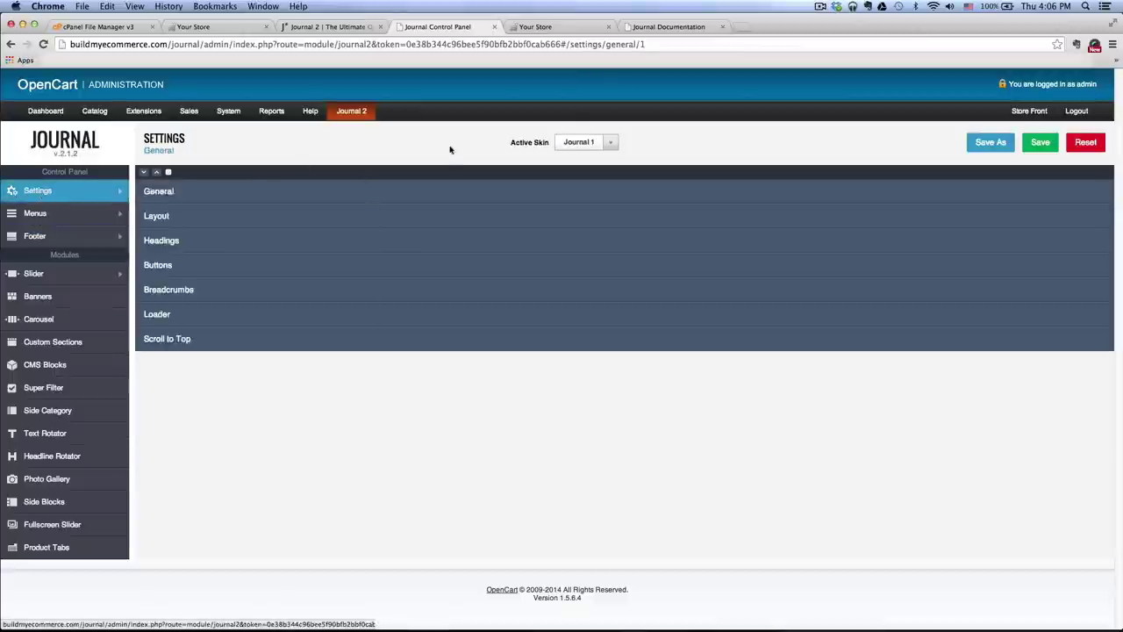
drag(512, 142, 549, 143)
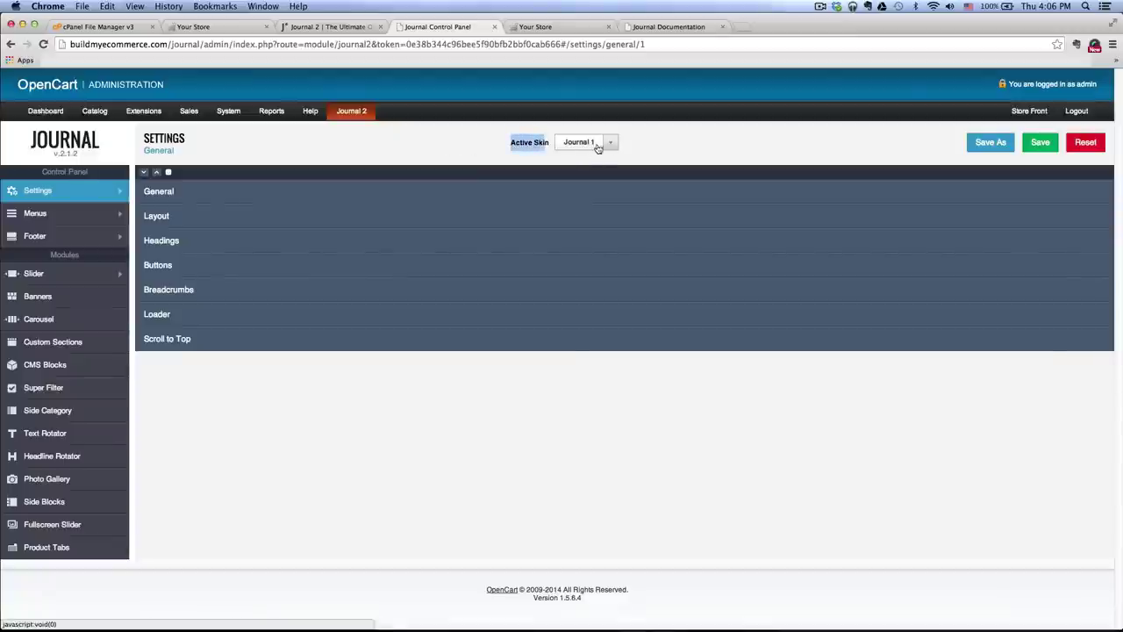
click(611, 144)
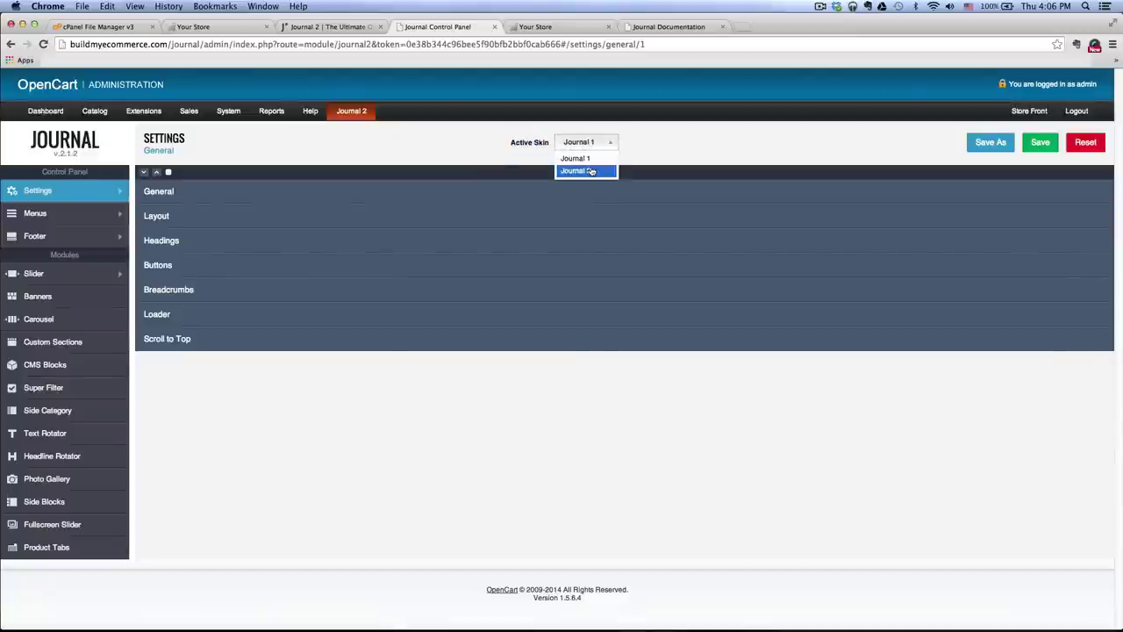
click(591, 171)
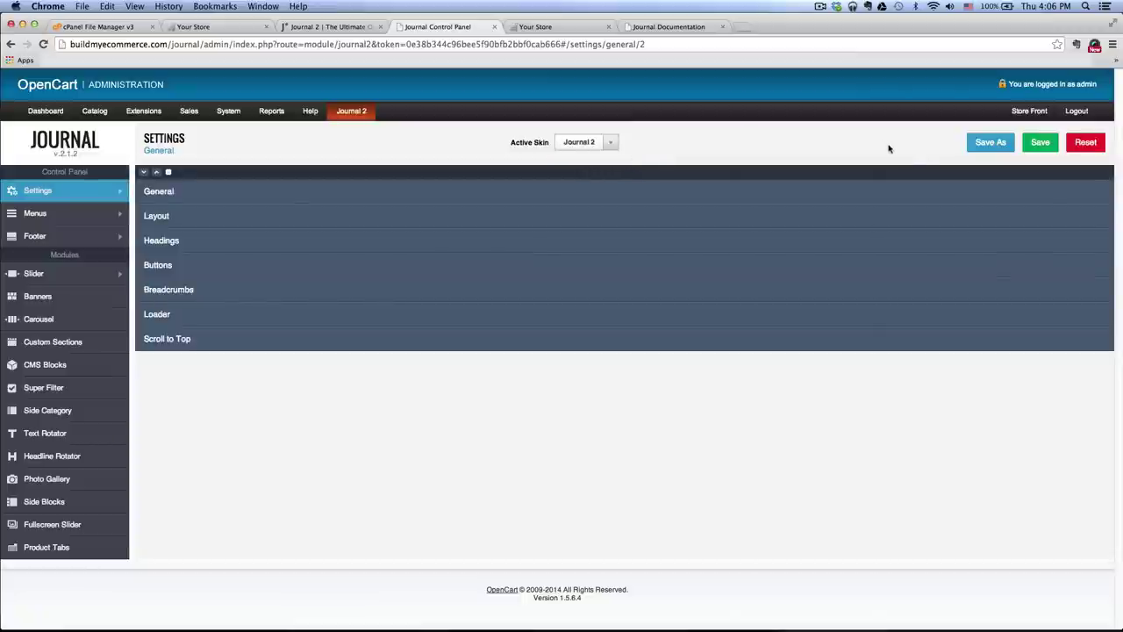
click(1040, 142)
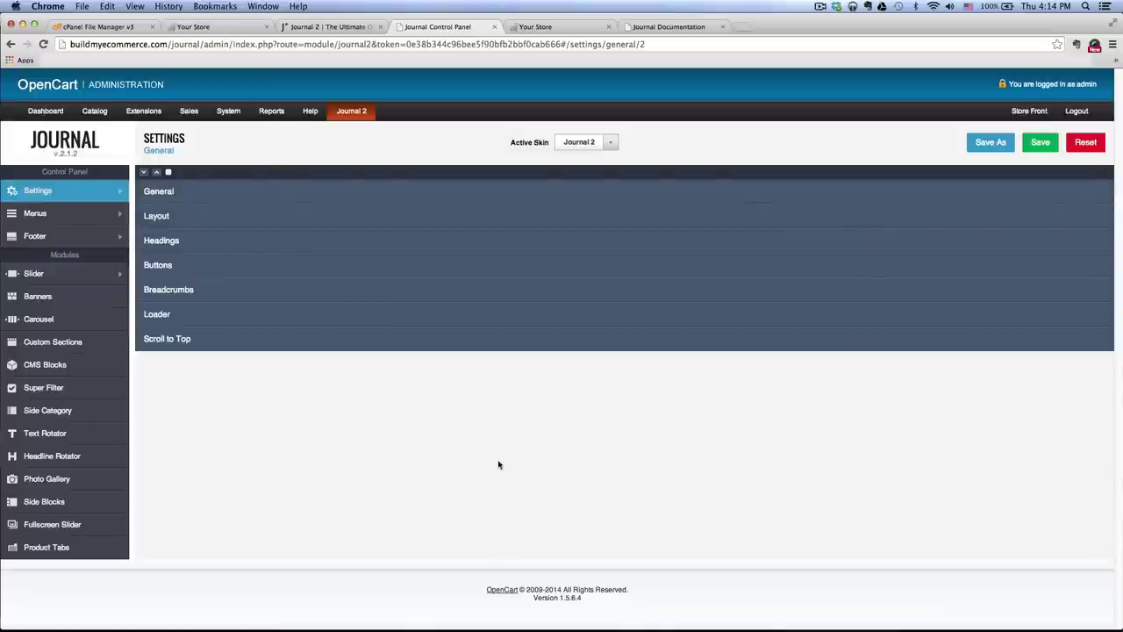
- Uninstall the Banner and Slideshow modules from the store's module extensions
mouse_move(144, 111)
click(140, 130)
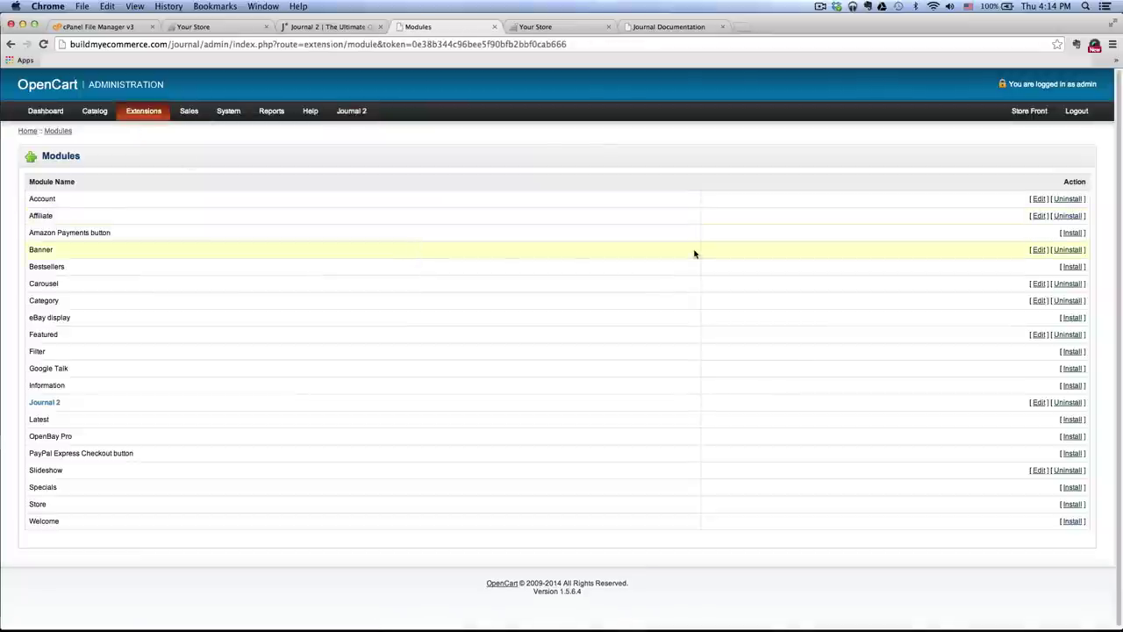
click(1069, 250)
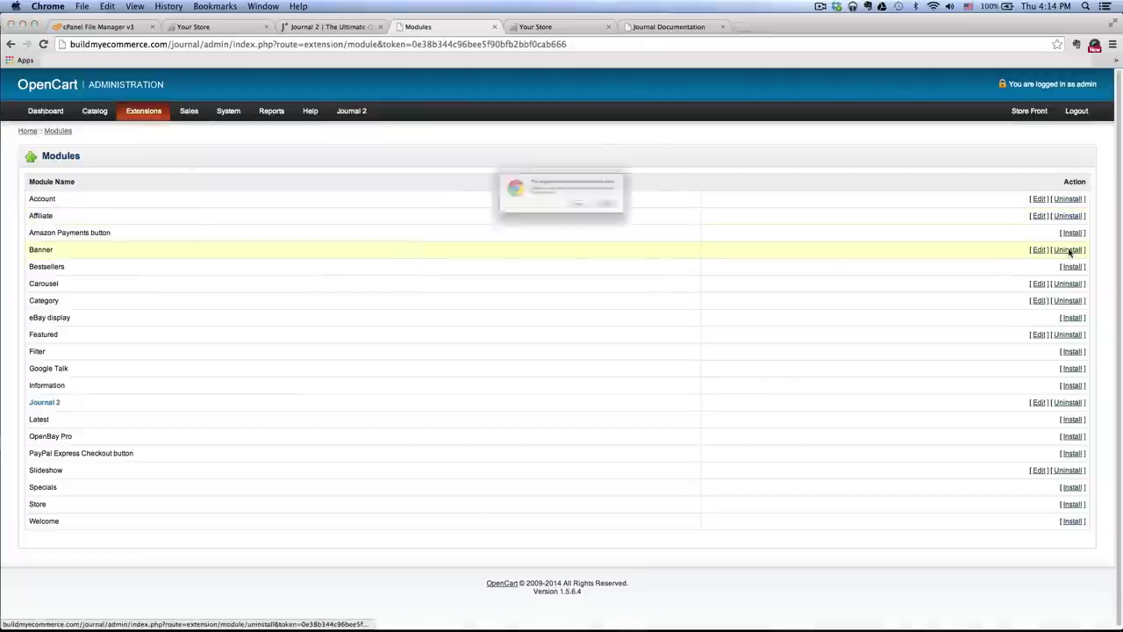
click(647, 217)
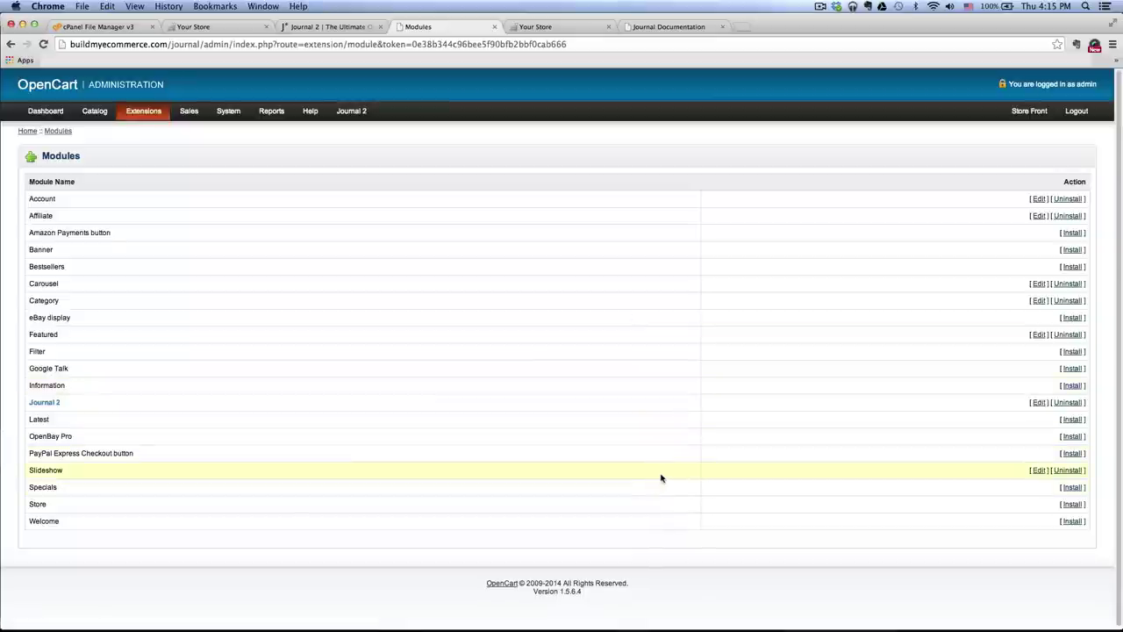
click(1067, 472)
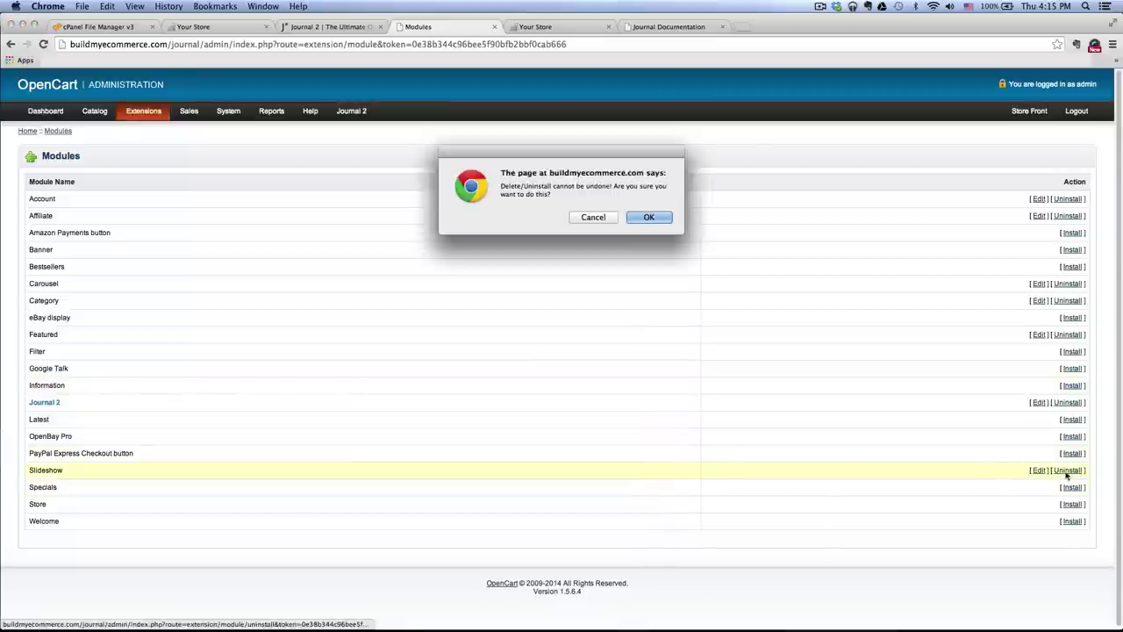
click(648, 218)
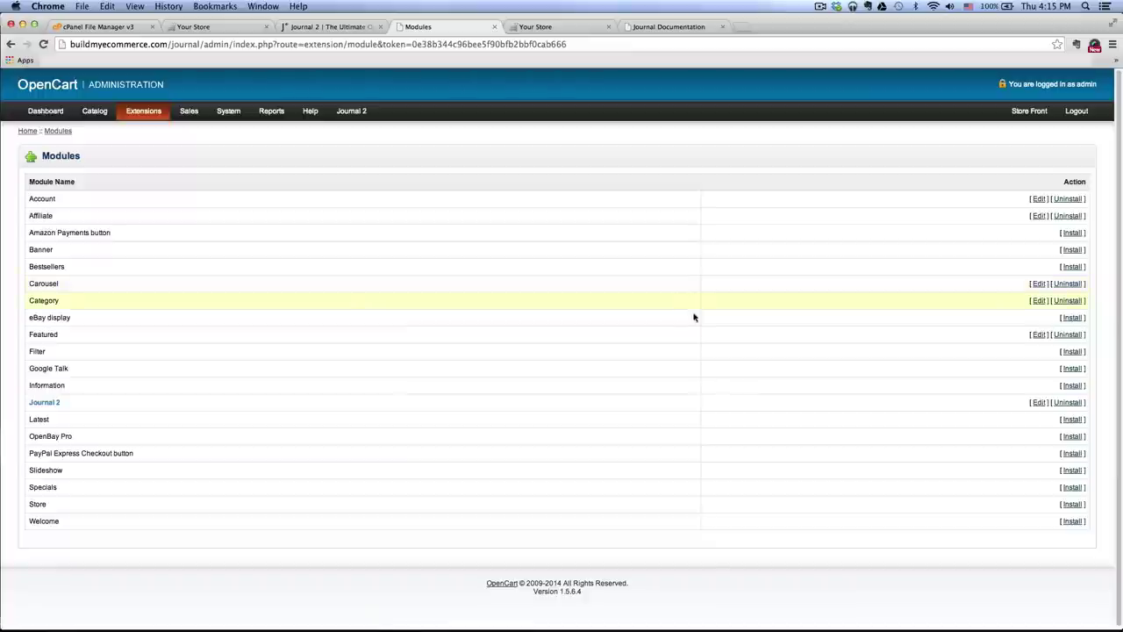
- Remove the Featured module's Content Top layout entry and save the module
click(1037, 335)
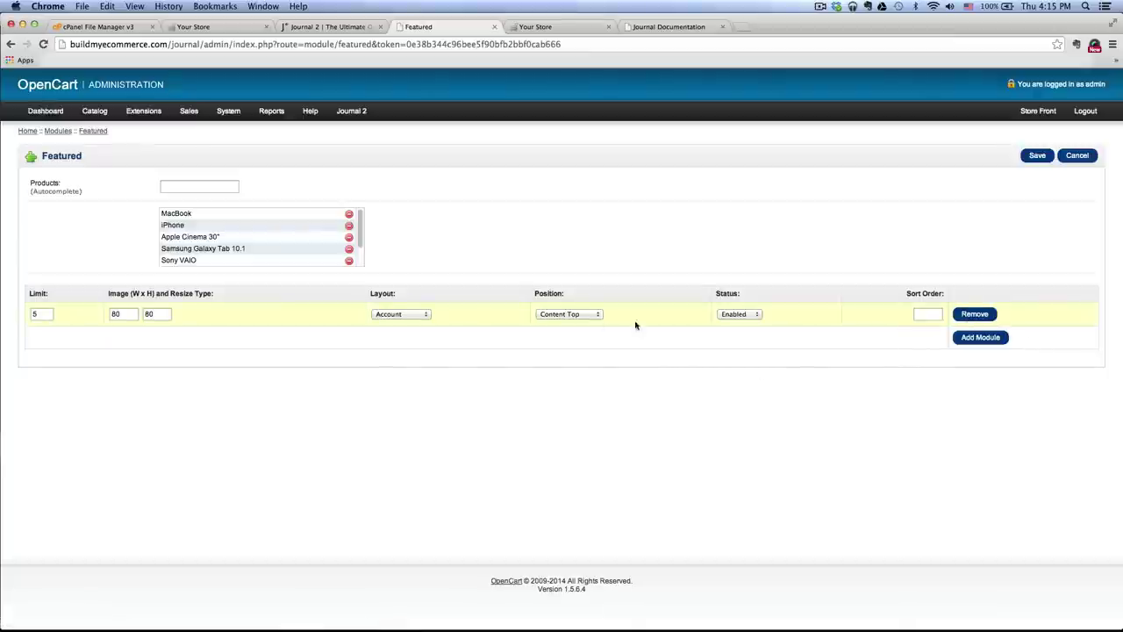
click(973, 313)
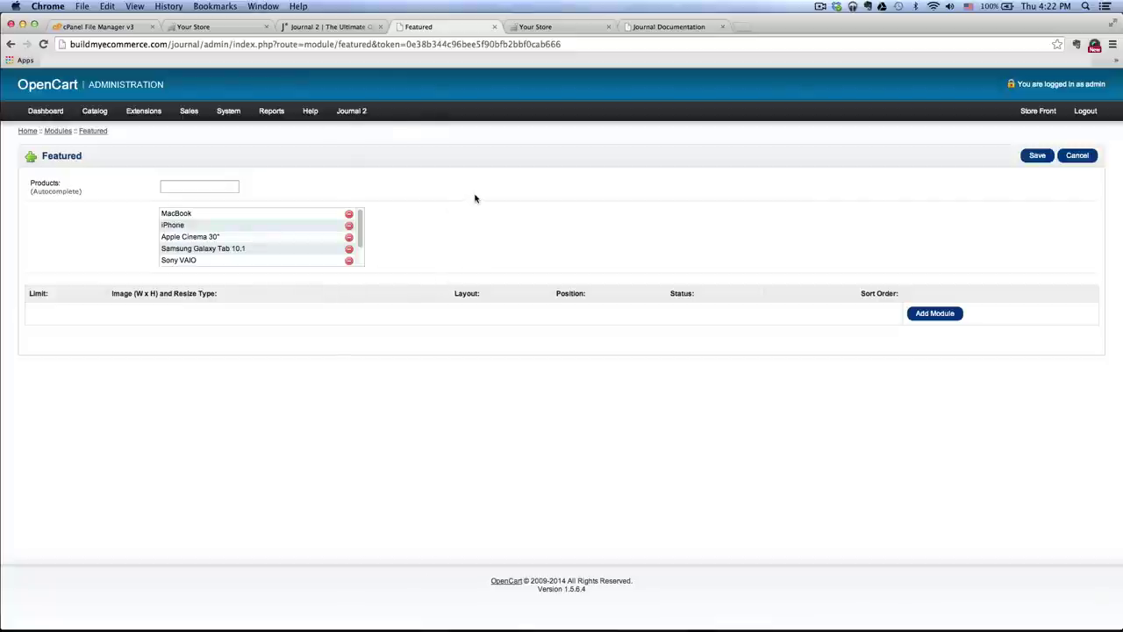
click(1037, 155)
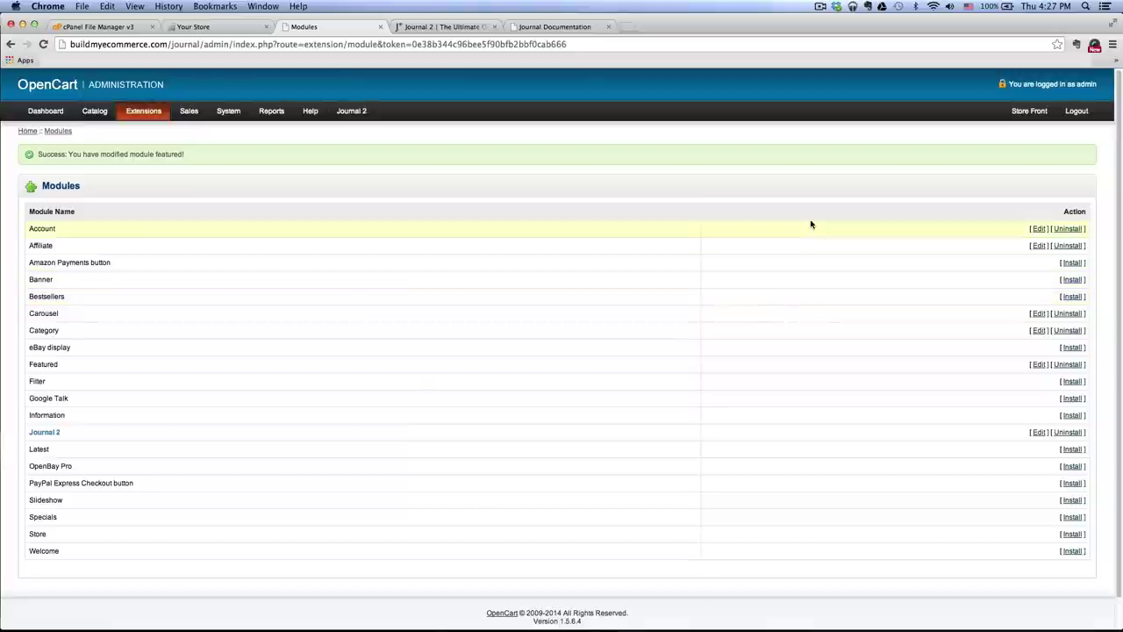
- View the storefront and compare it with the Journal 2 demo store
click(1028, 112)
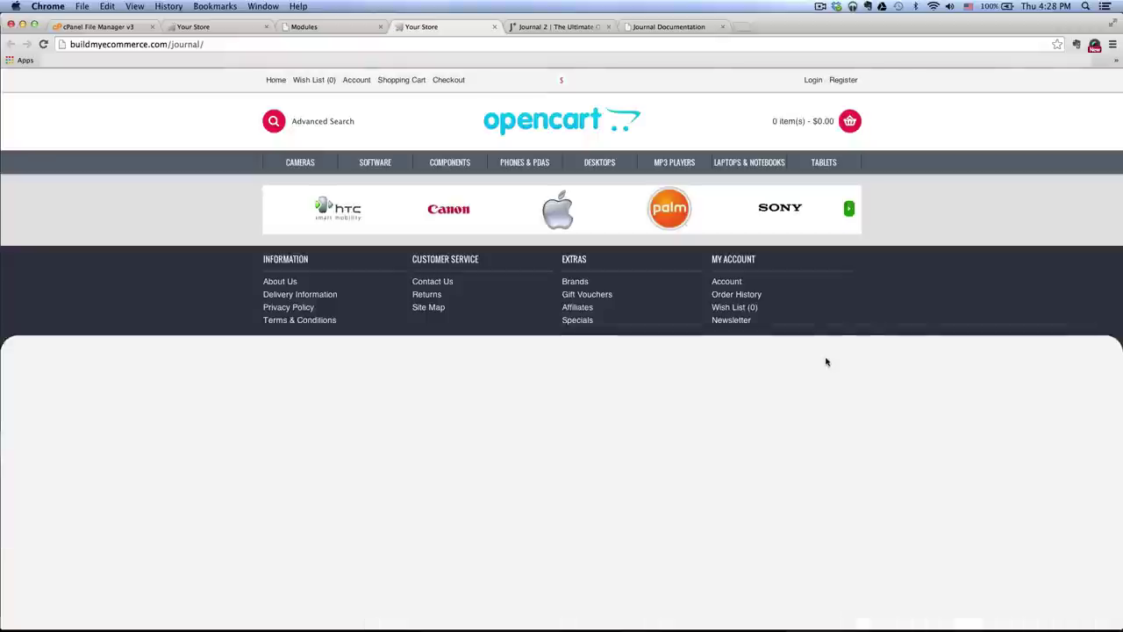
click(551, 27)
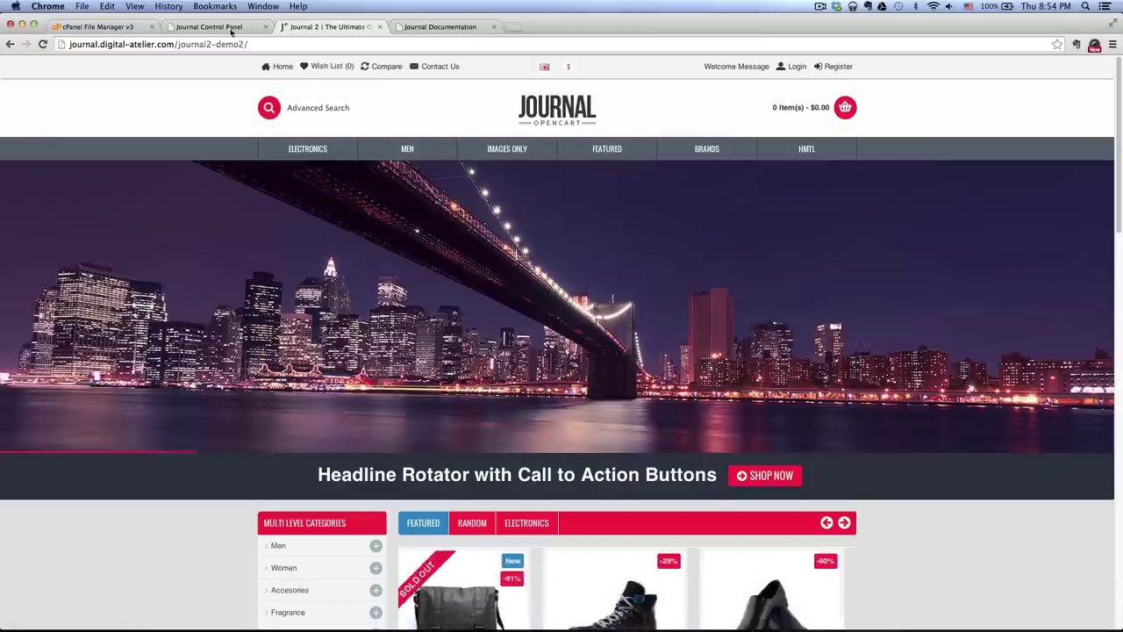
- Create a new Revolution Slider module in the Journal control panel and name it Home_Slider
click(208, 26)
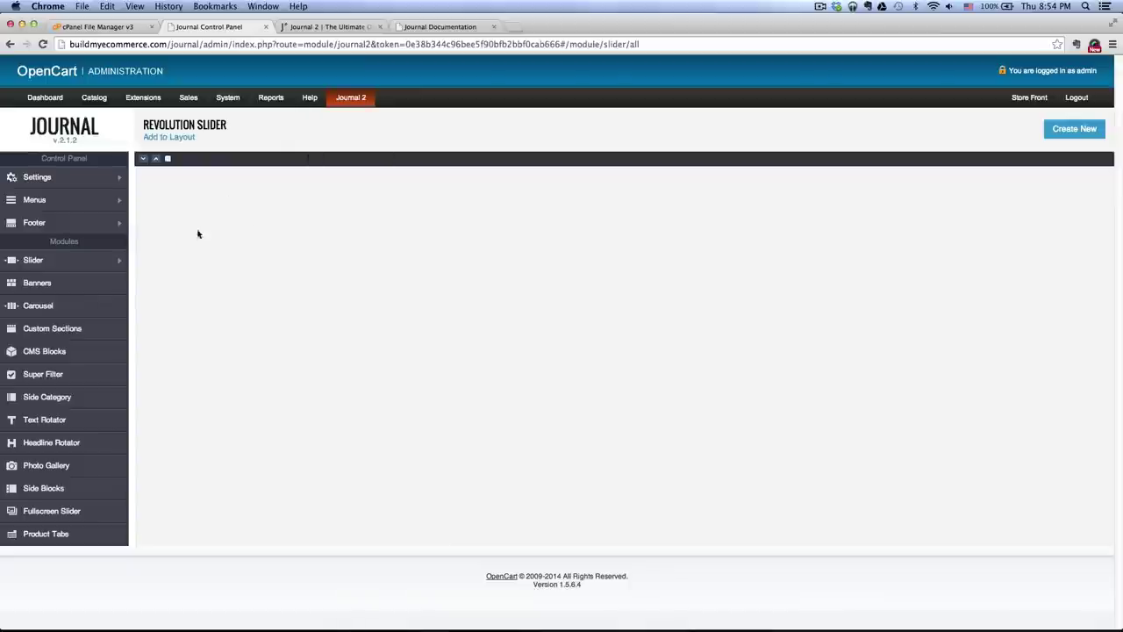
mouse_move(53, 260)
click(164, 288)
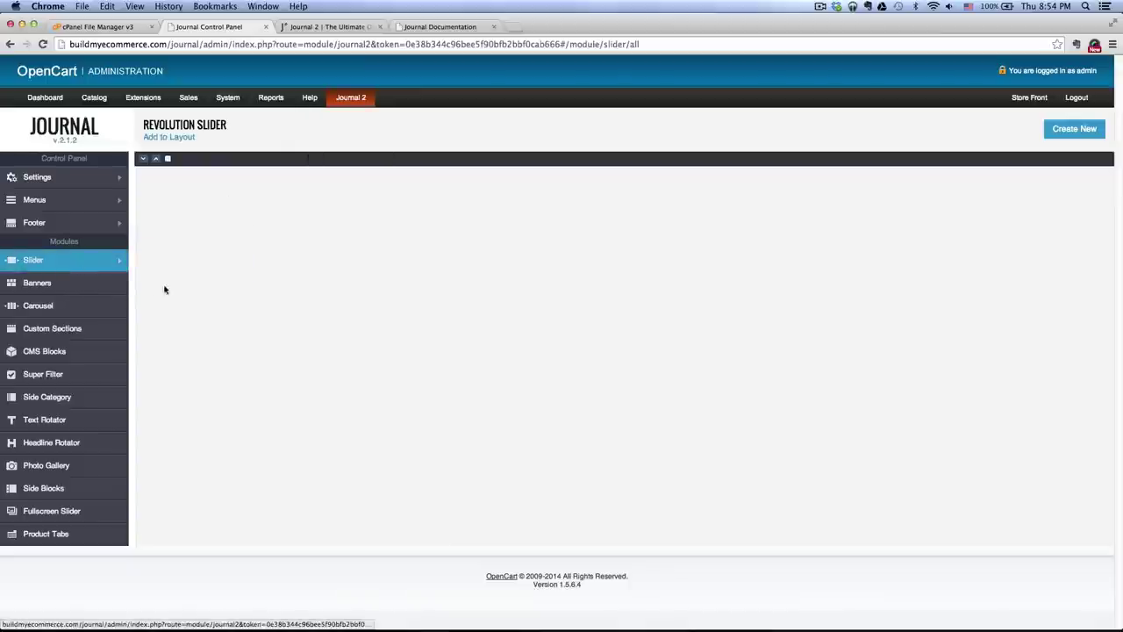
click(1063, 129)
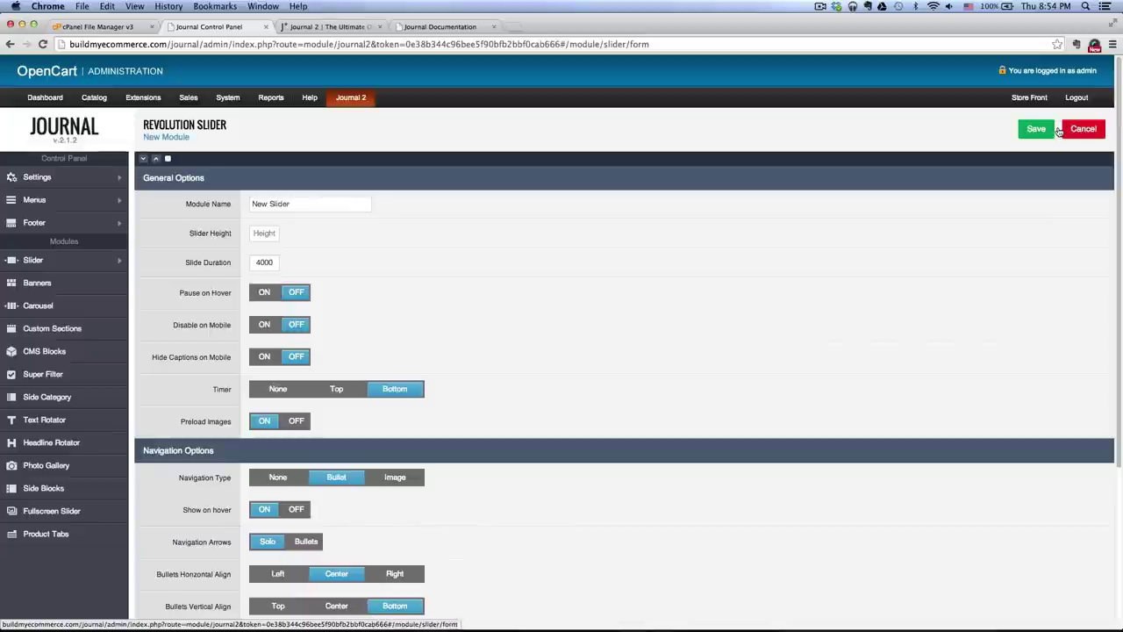
drag(312, 203, 218, 203)
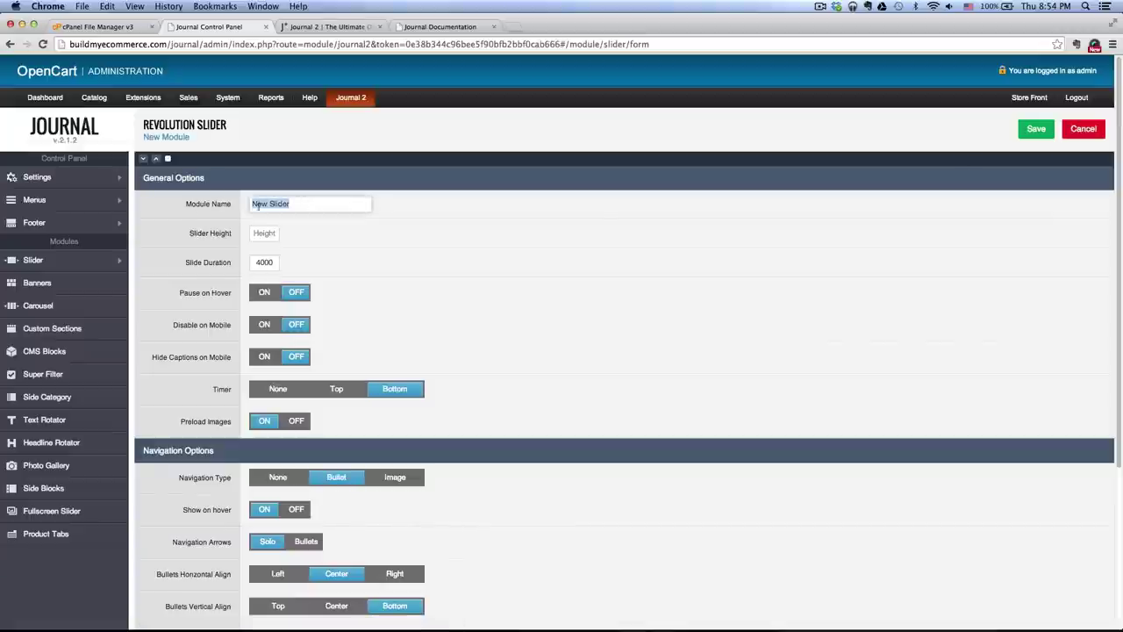
text(Home_Slider)
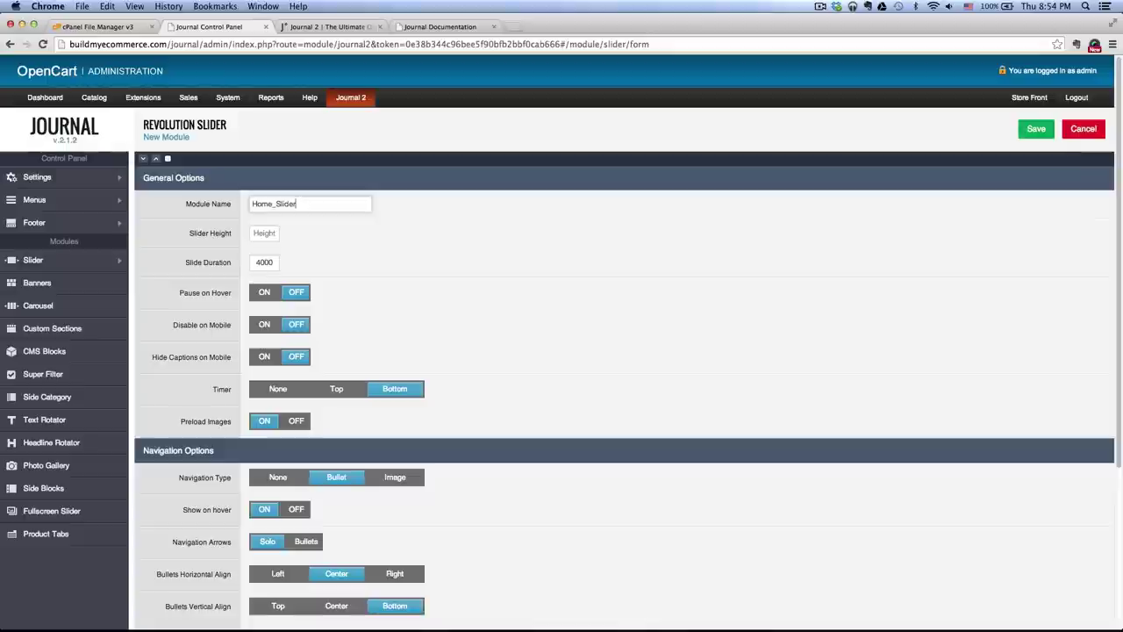
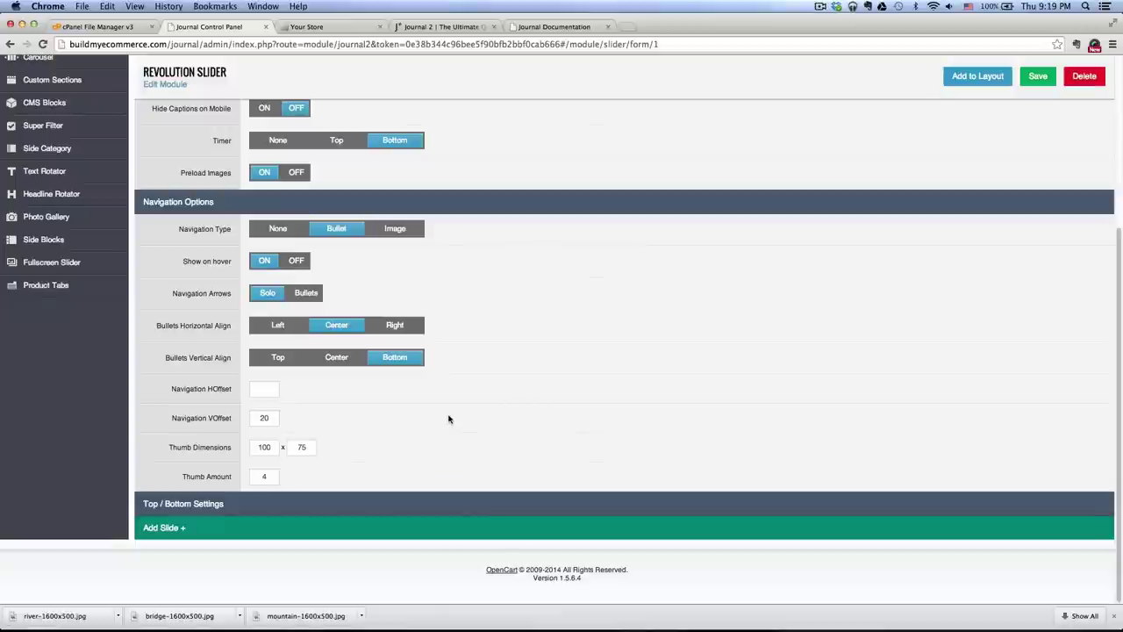
- Add a slide to the slider and, from its slide image, create an image folder named Revolution_Slider
click(167, 529)
scroll(222, 410, down, 5)
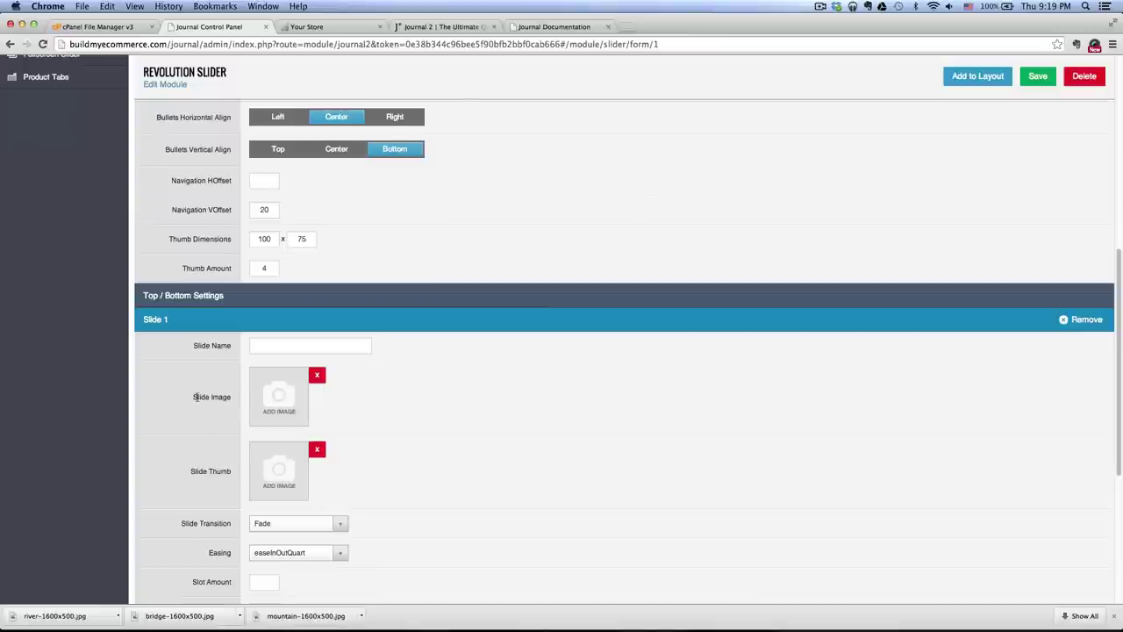
click(279, 400)
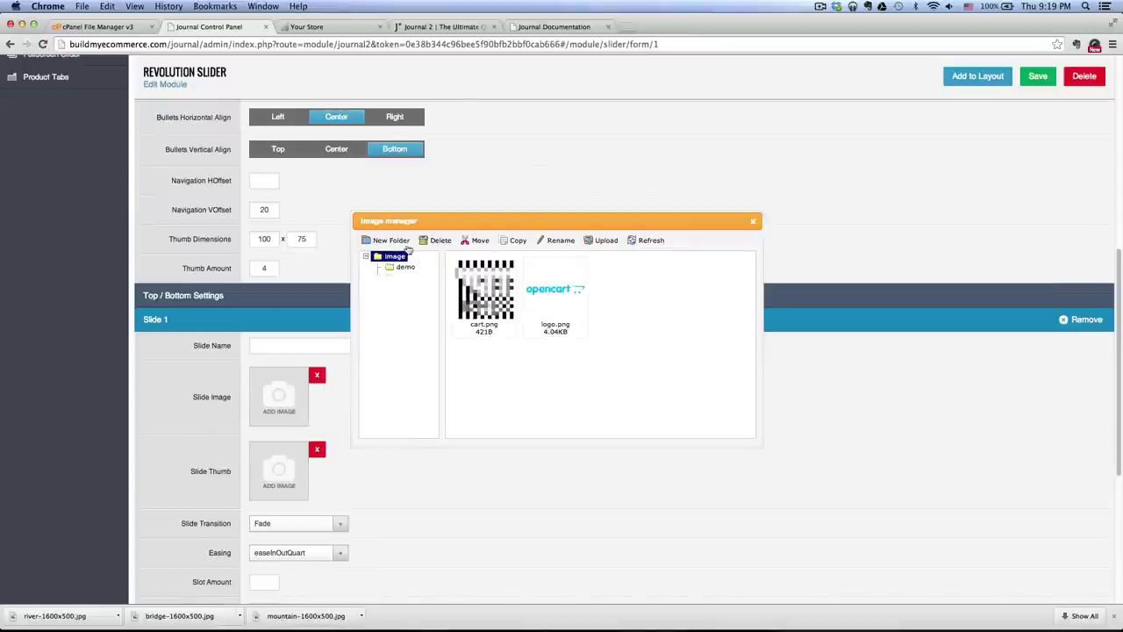
click(392, 242)
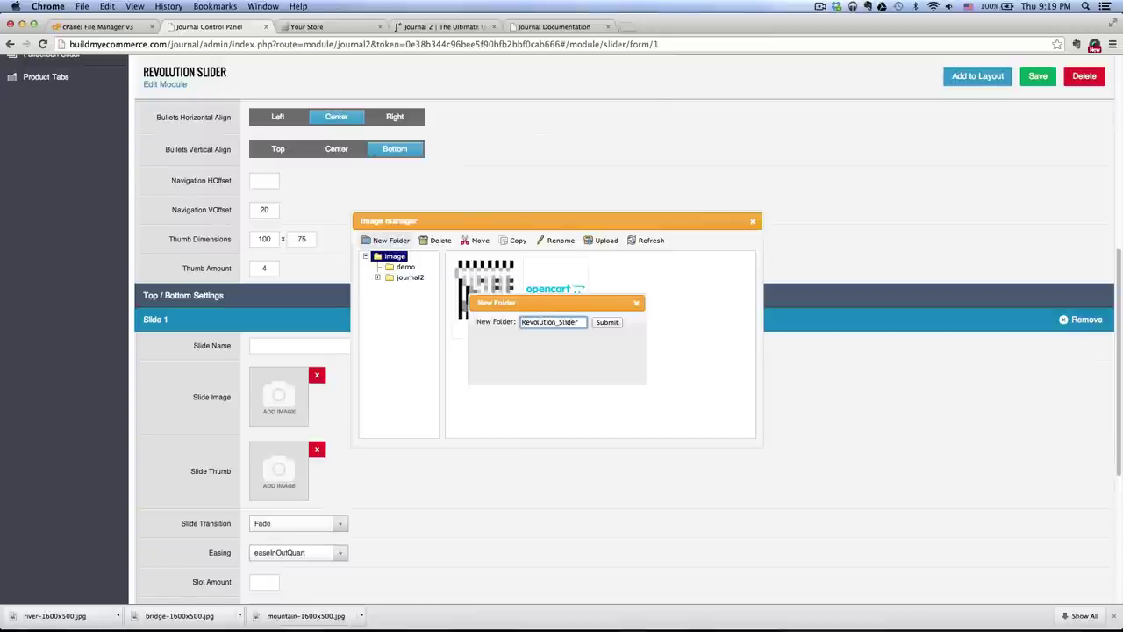
click(607, 322)
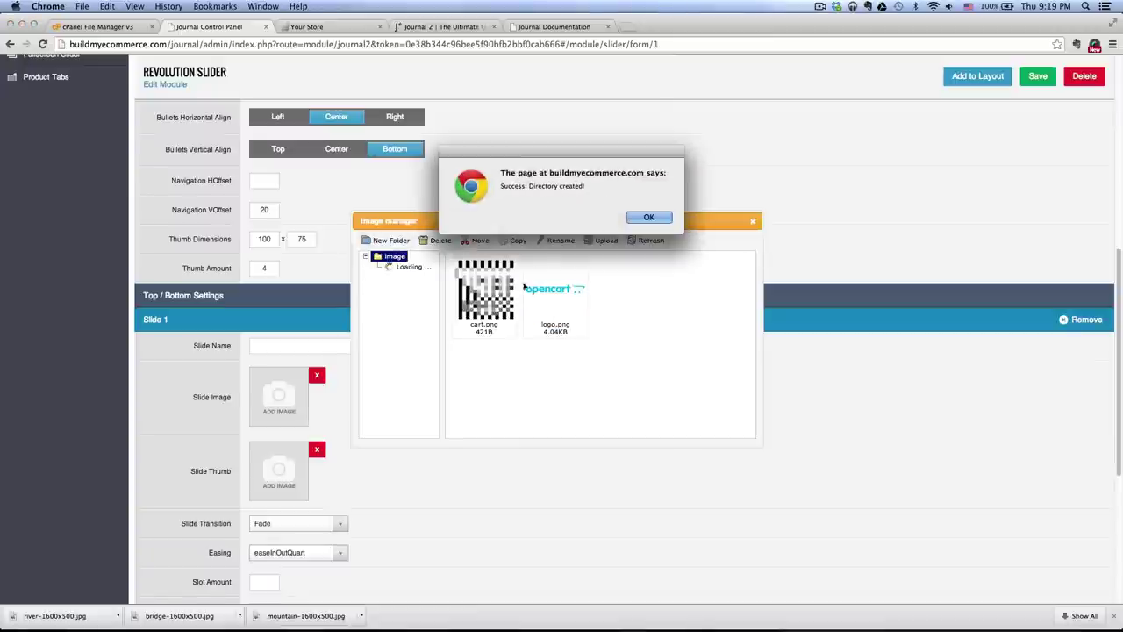
click(649, 218)
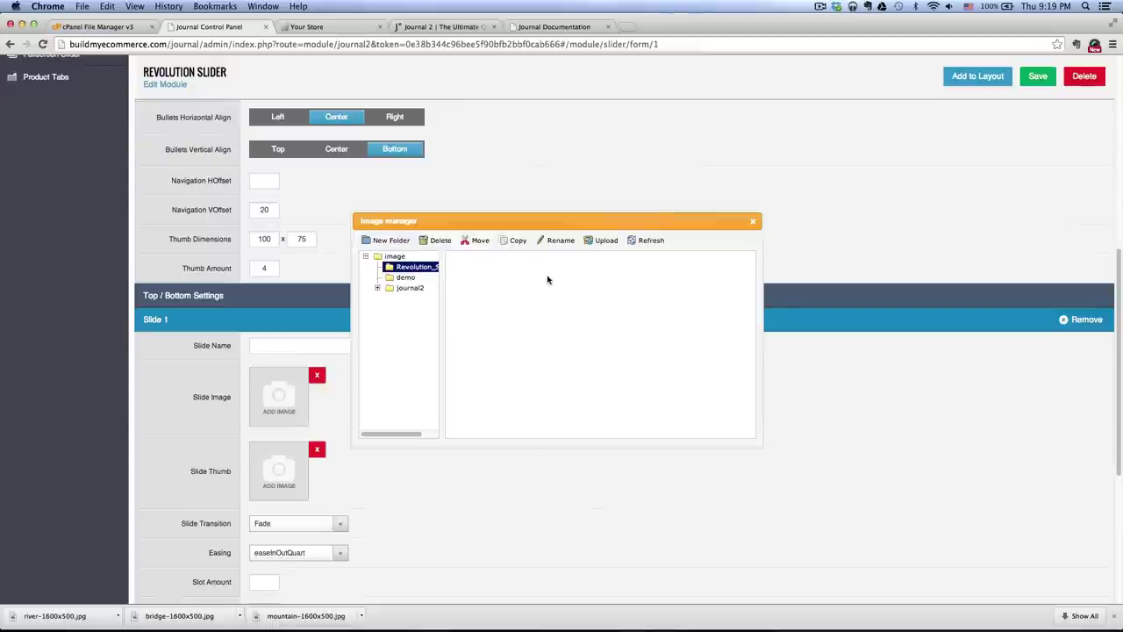
- Upload bridge-1600x500.jpg from the desktop's Journal_Assets/Slider folder into the Revolution_Slider image folder
click(597, 243)
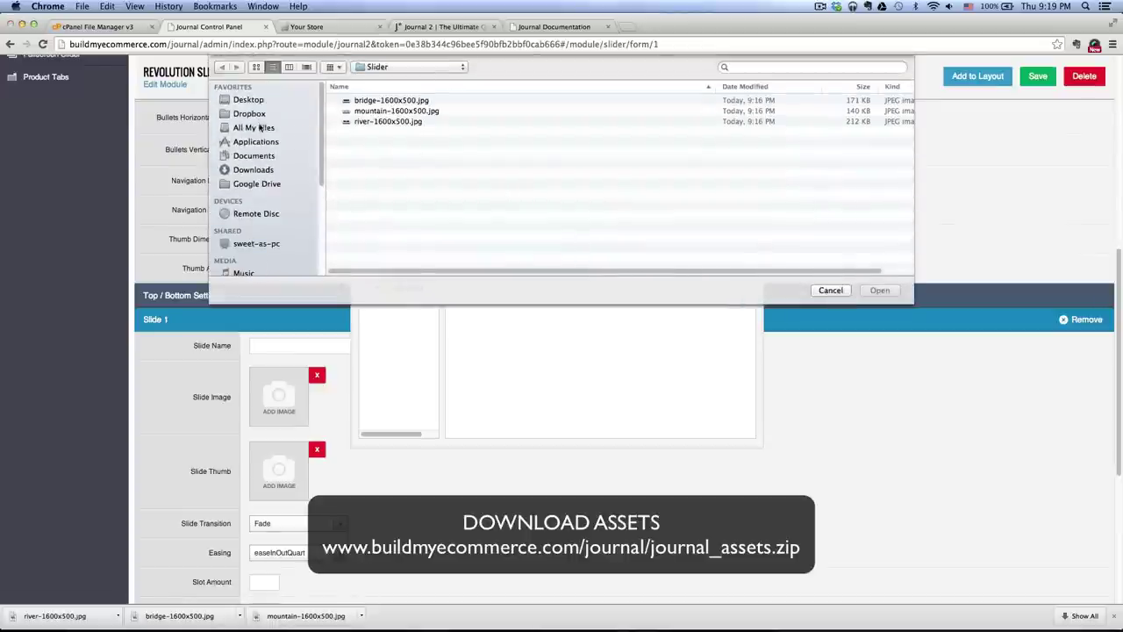
click(250, 100)
click(393, 112)
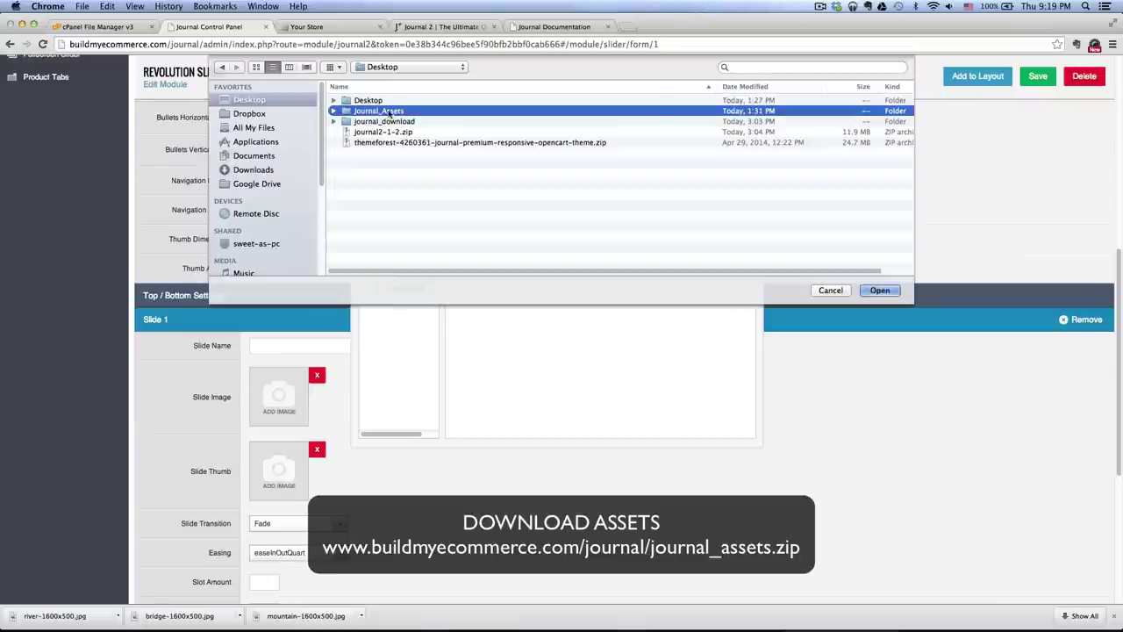
double_click(393, 112)
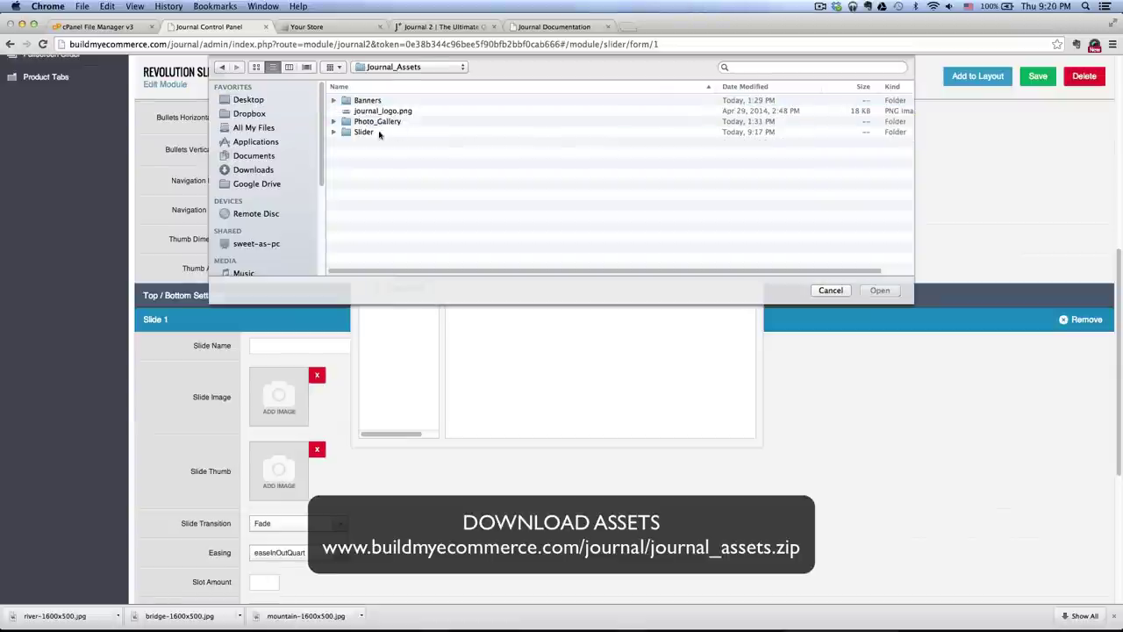
double_click(363, 132)
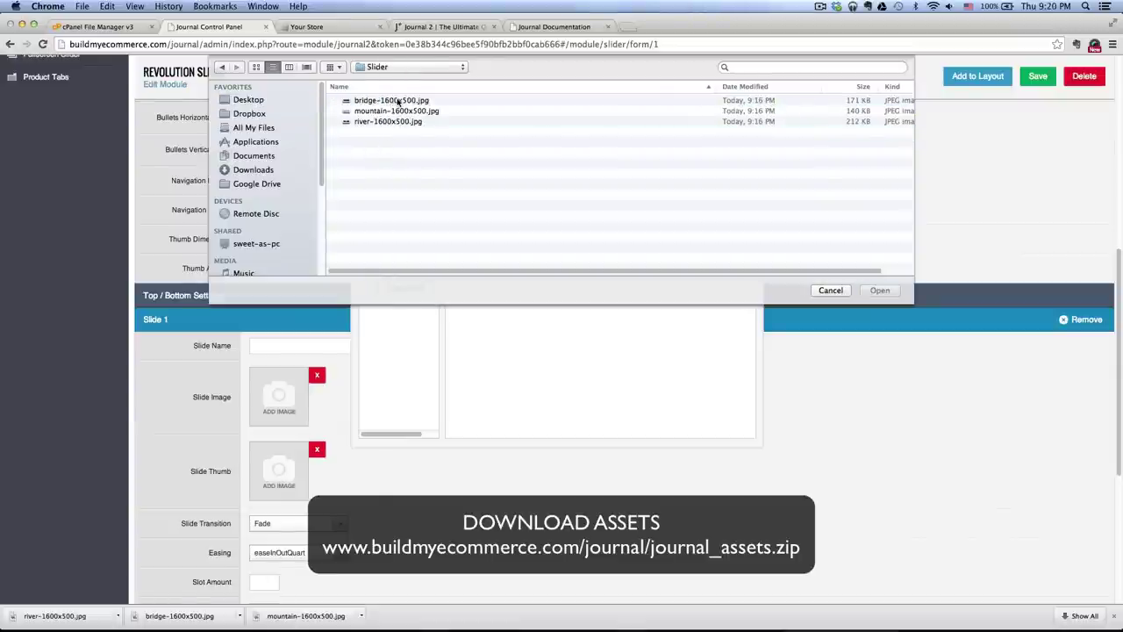
click(398, 102)
click(879, 289)
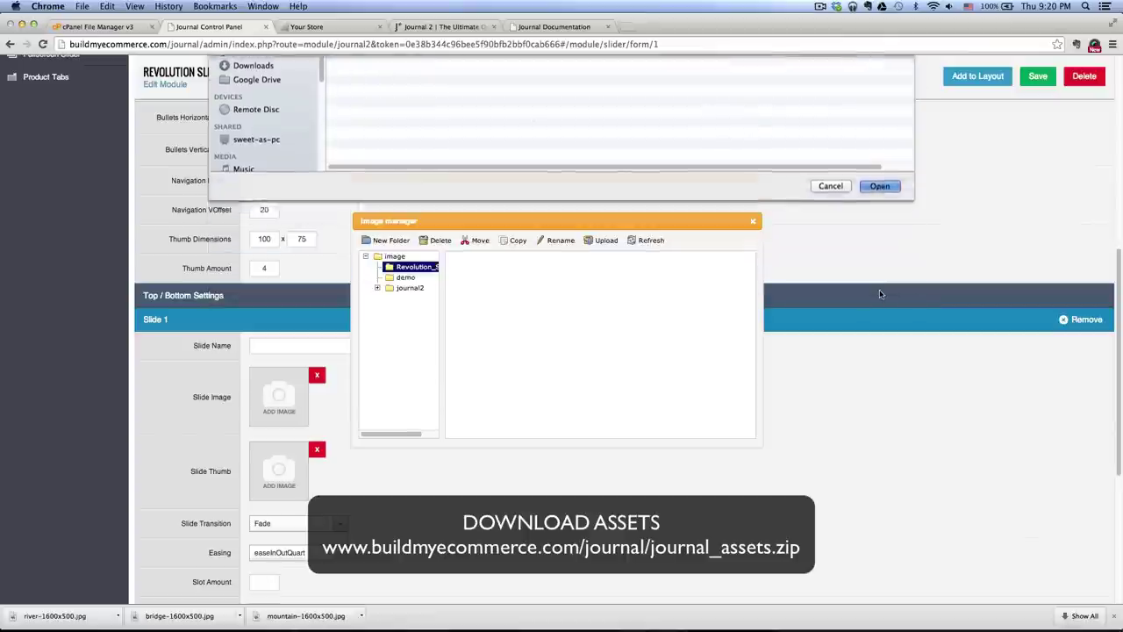
key(Return)
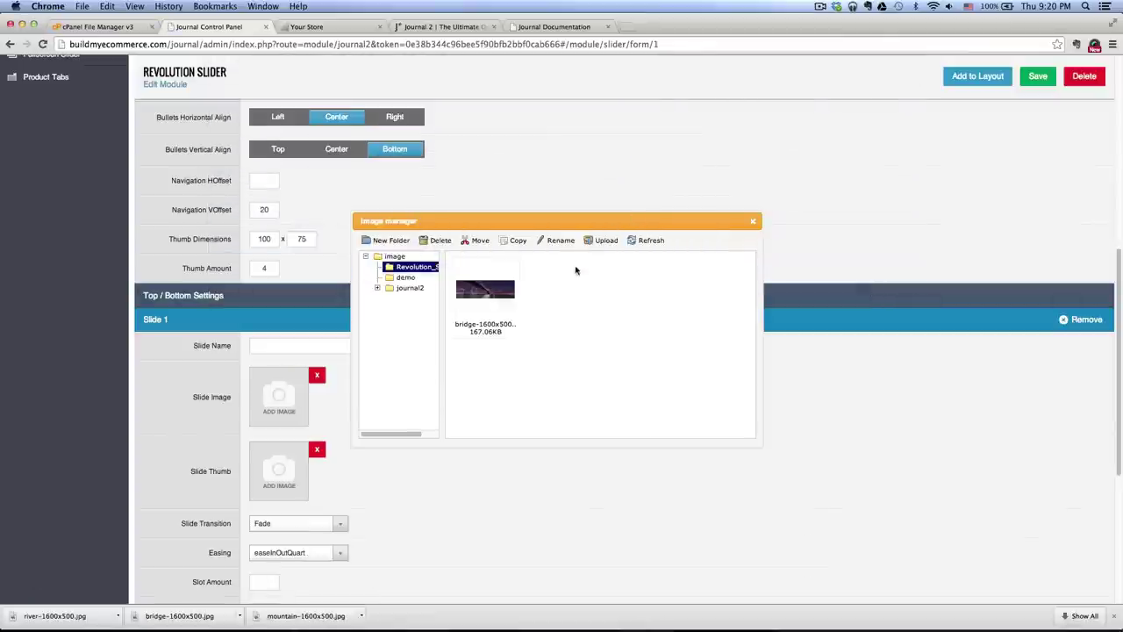
- Upload mountain-1600x500.jpg and river-1600x500.jpg into the Revolution_Slider folder and use bridge-1600x500.jpg as Slide 1's image
click(599, 242)
click(386, 108)
click(878, 290)
click(662, 222)
click(604, 240)
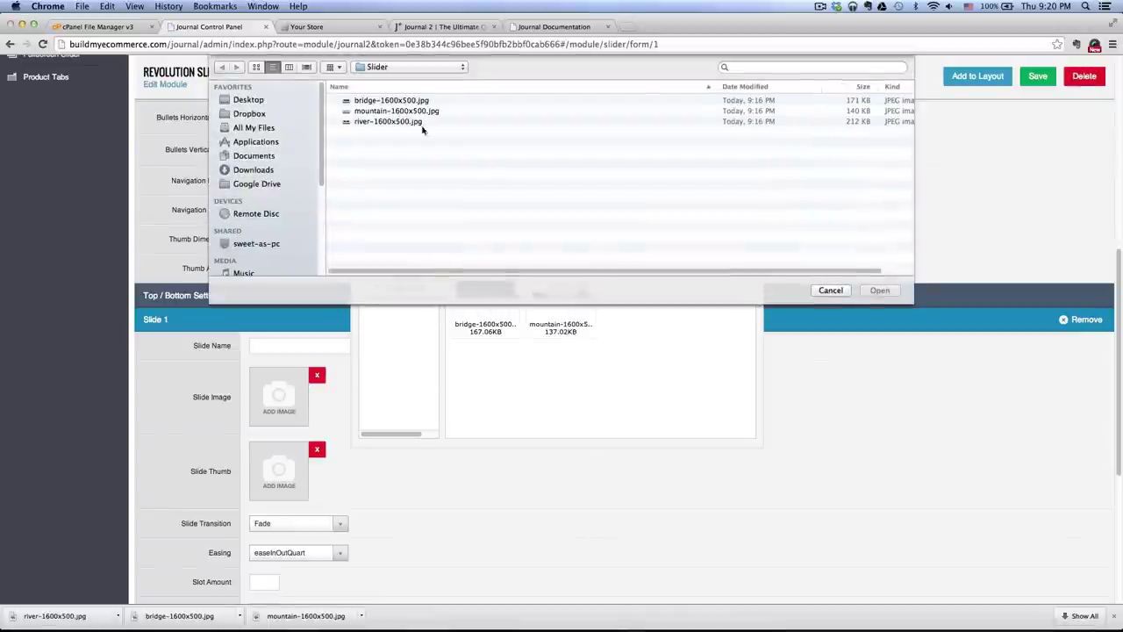
click(392, 122)
click(879, 290)
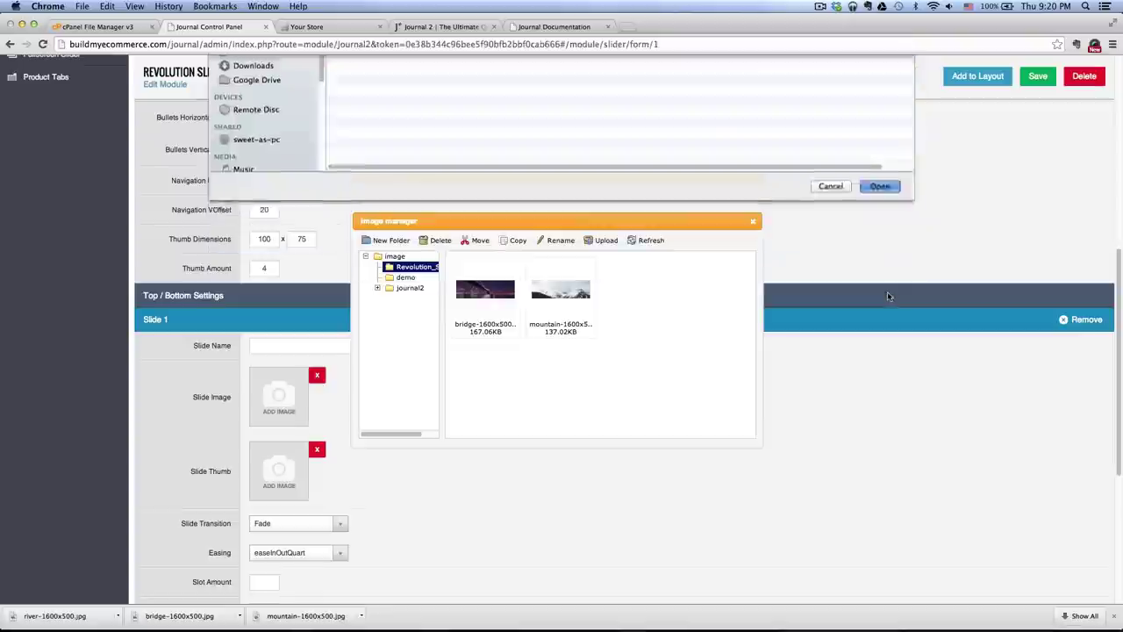
click(648, 217)
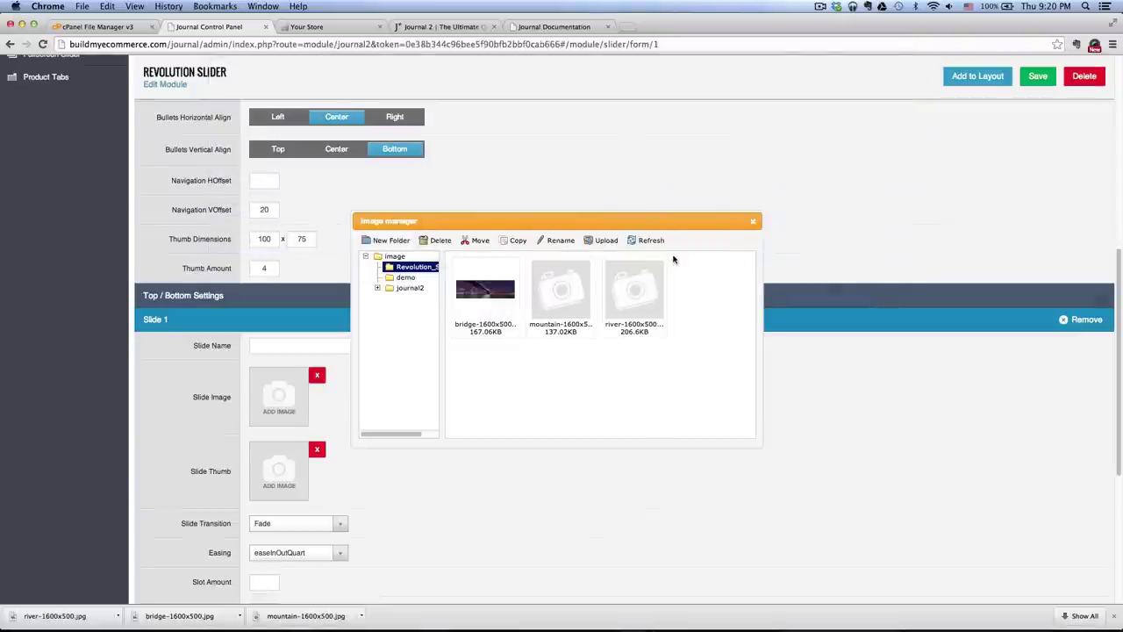
double_click(479, 291)
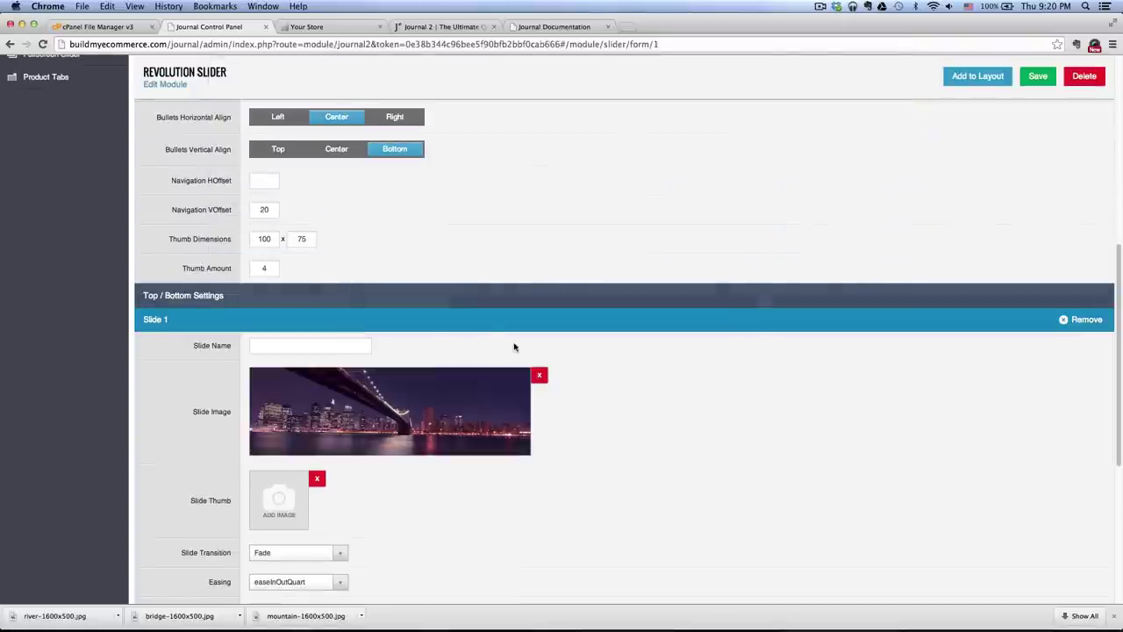
- Add a second slide and set its slide image to mountain-1600x500.jpg from the Revolution_Slider folder
scroll(574, 402, down, 2)
scroll(574, 403, down, 5)
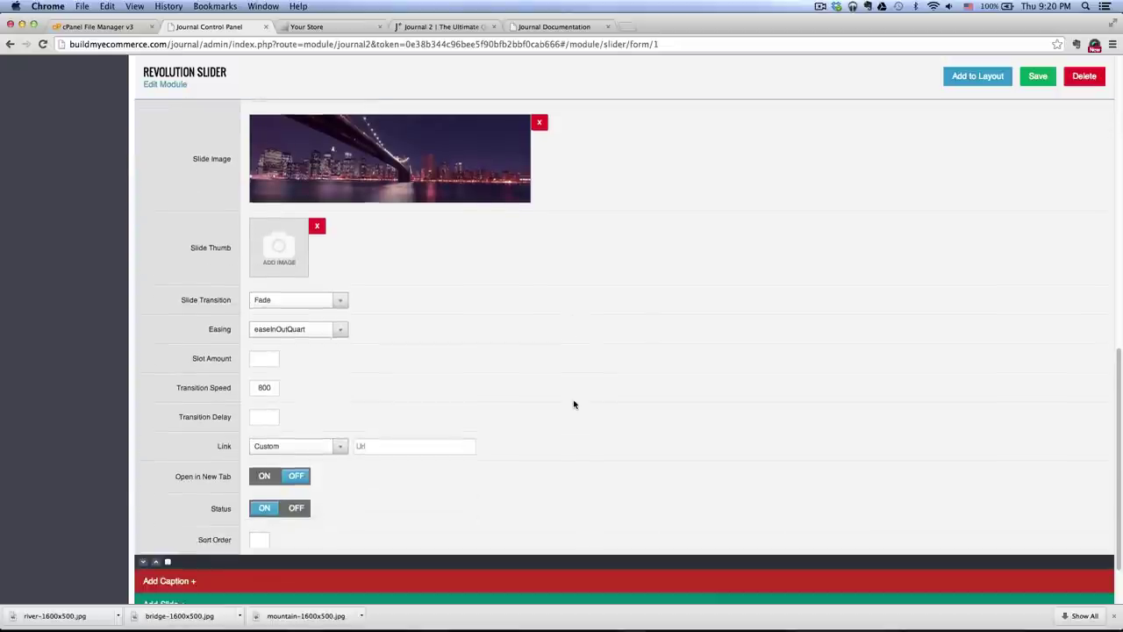
click(242, 527)
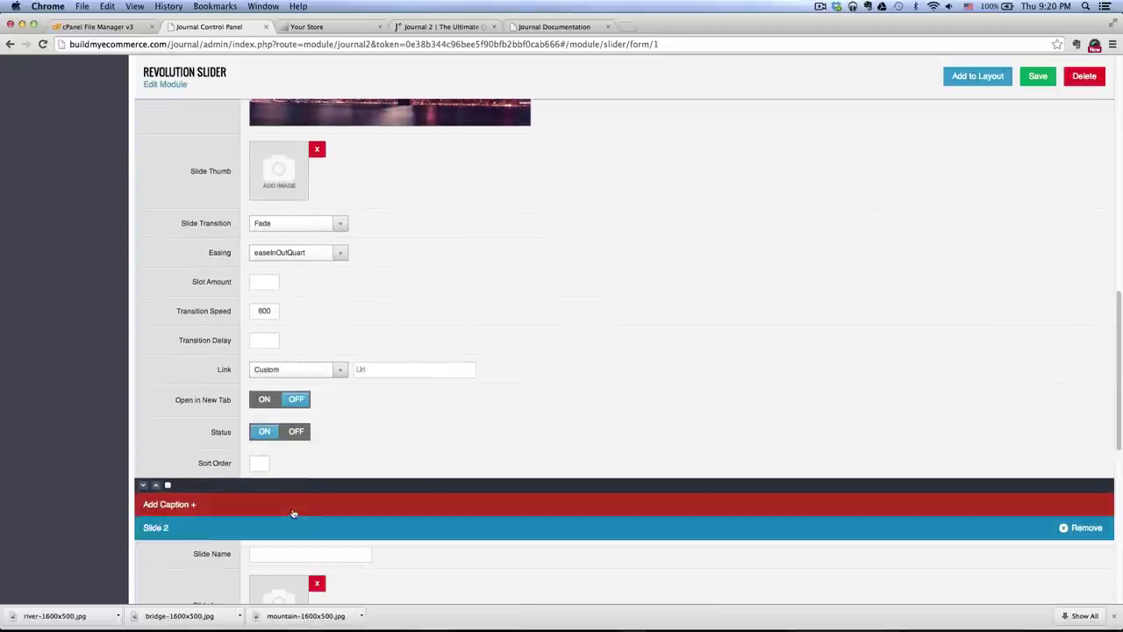
scroll(293, 514, down, 5)
scroll(290, 489, down, 1)
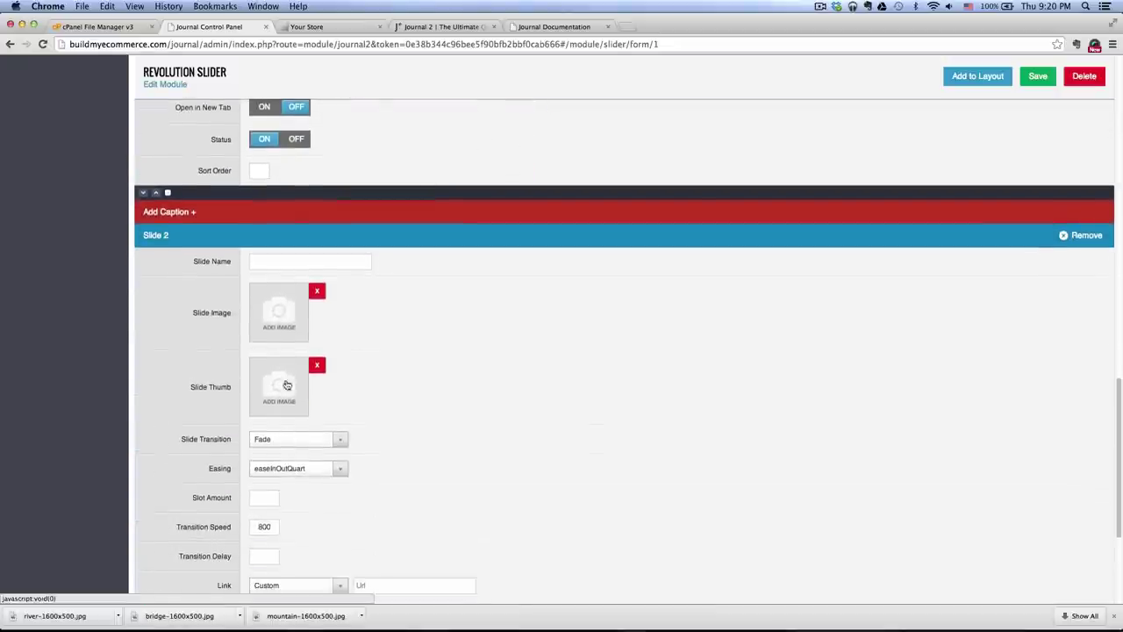
click(276, 312)
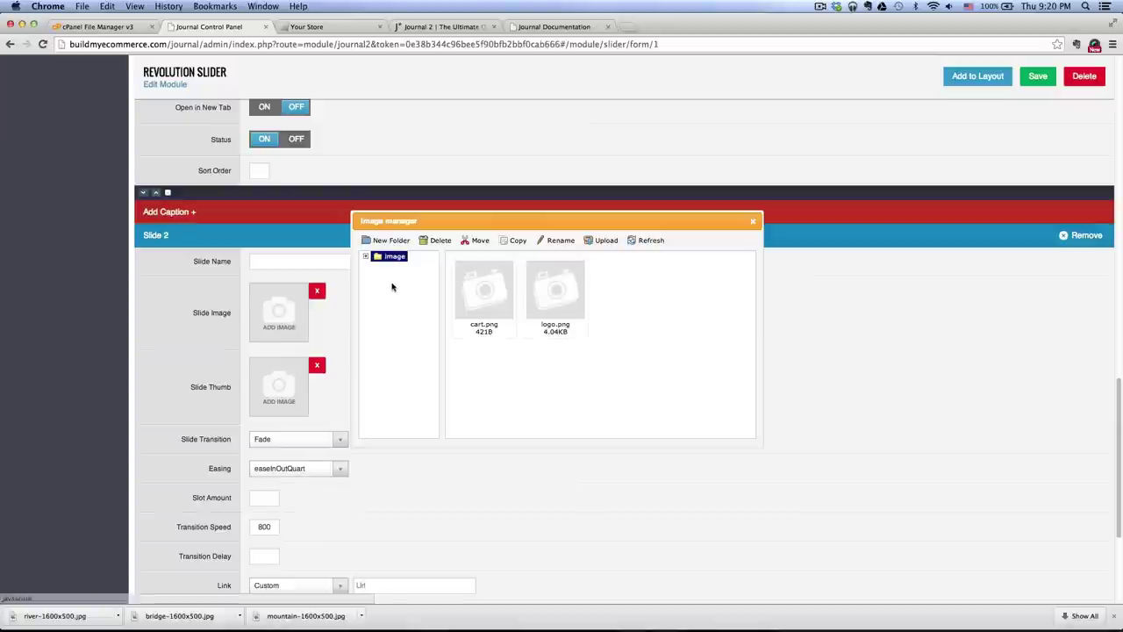
click(366, 258)
click(409, 267)
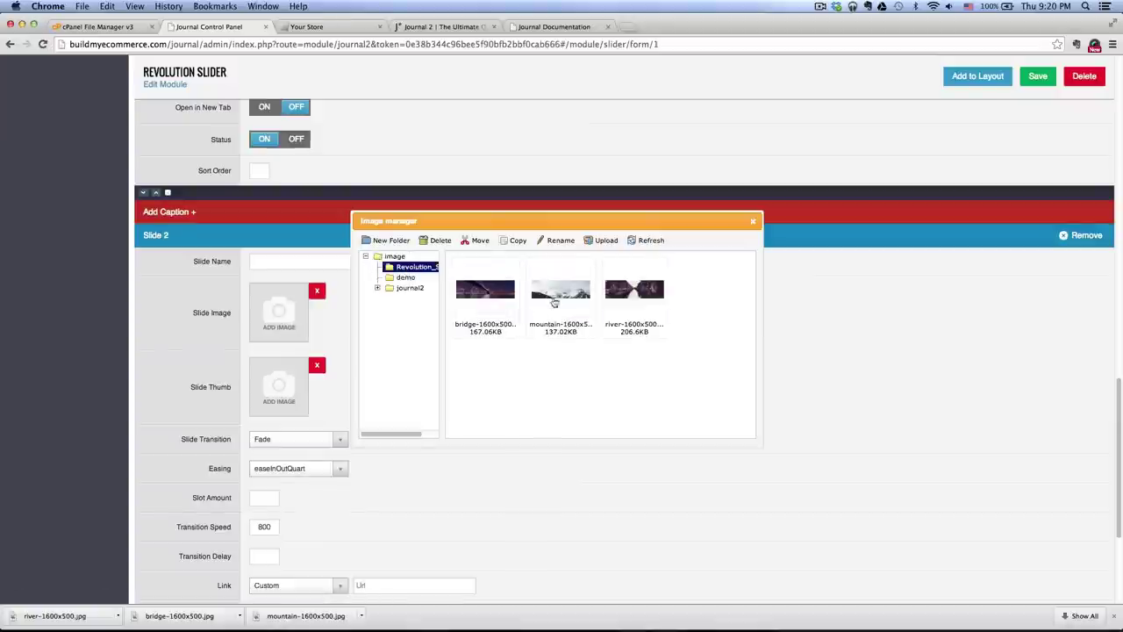
double_click(559, 296)
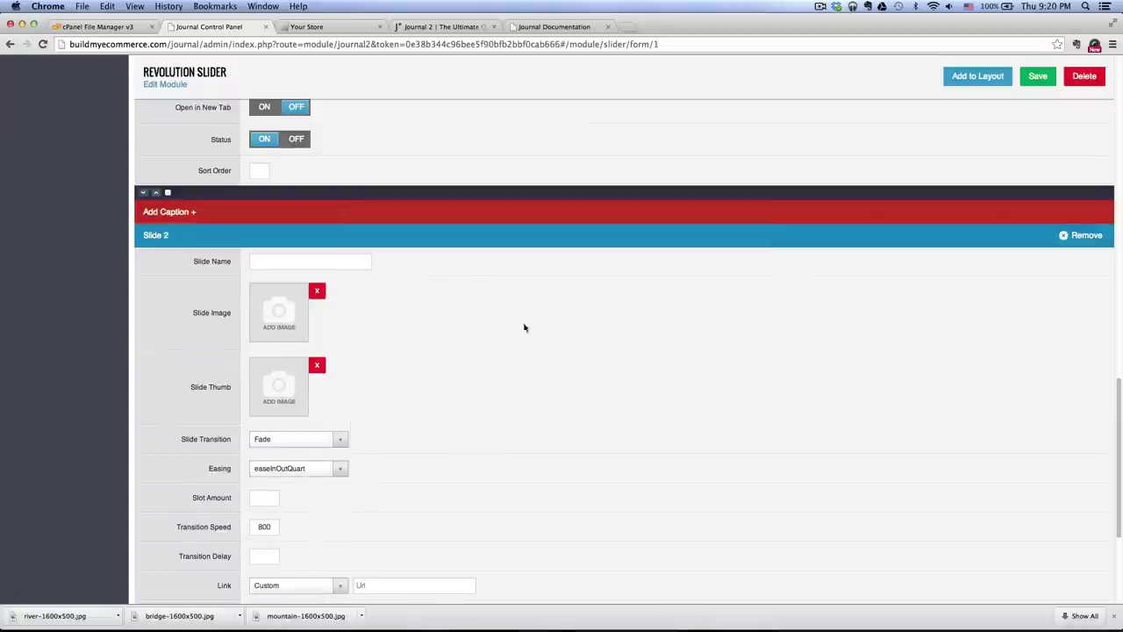
- Add a third slide with river-1600x500.jpg from the Revolution_Slider folder as its slide image, and save the slider
scroll(512, 345, down, 5)
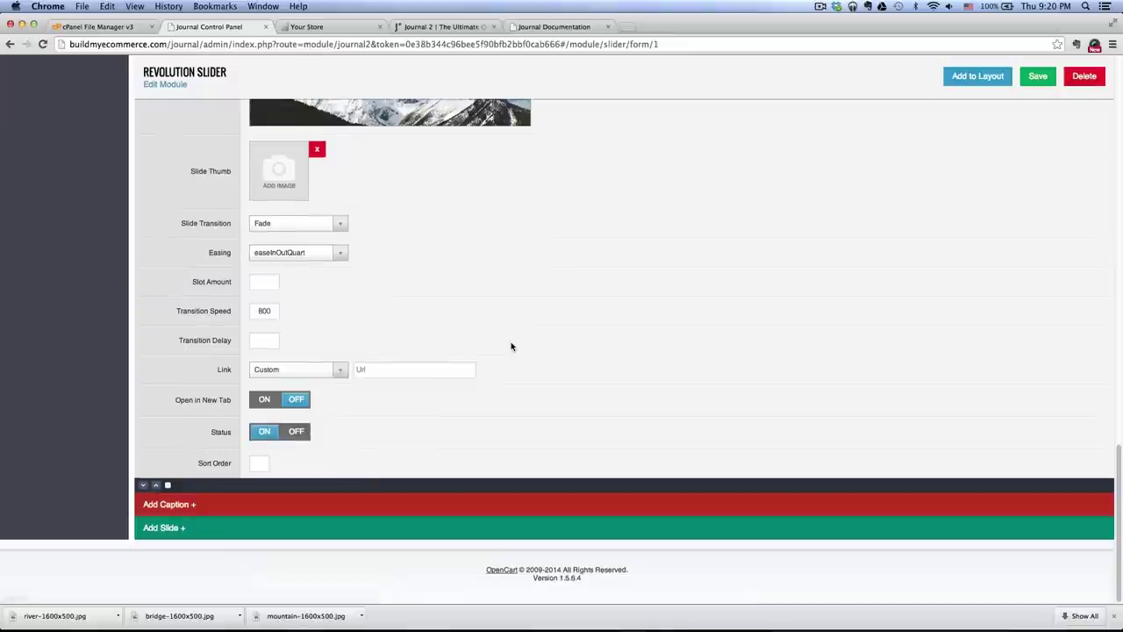
click(167, 528)
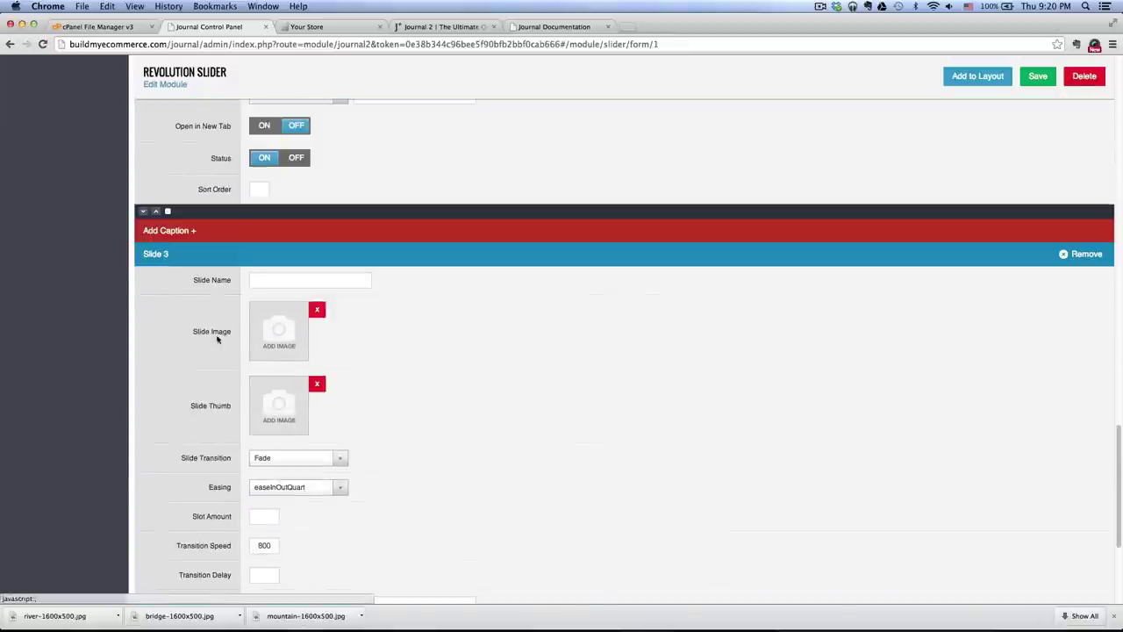
click(279, 333)
click(365, 257)
click(414, 267)
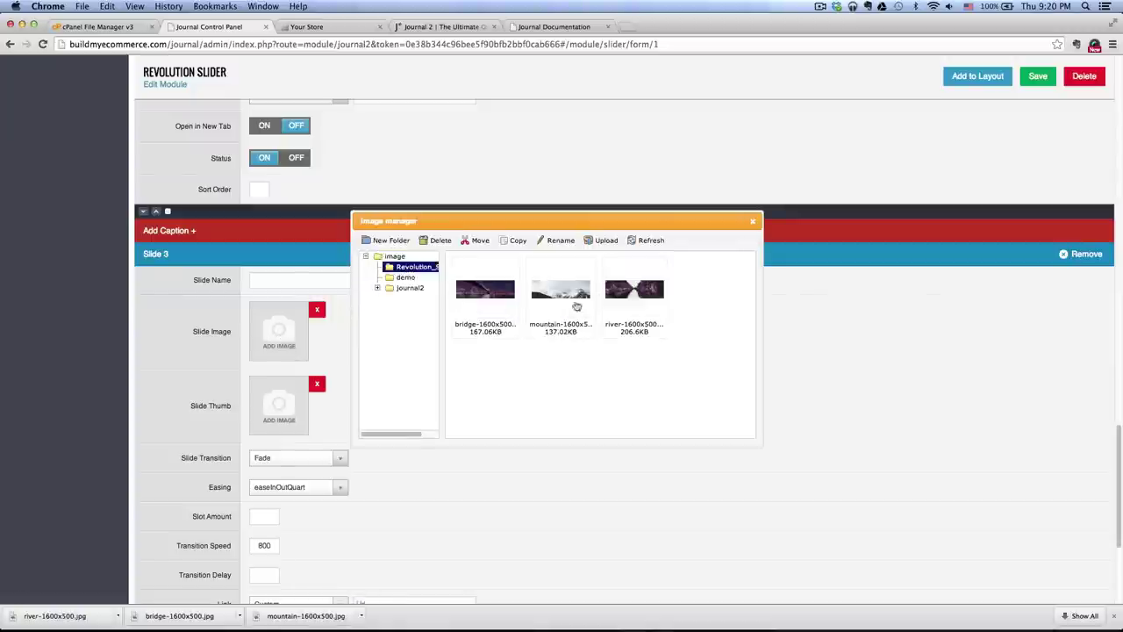
click(637, 294)
double_click(633, 293)
scroll(620, 339, down, 5)
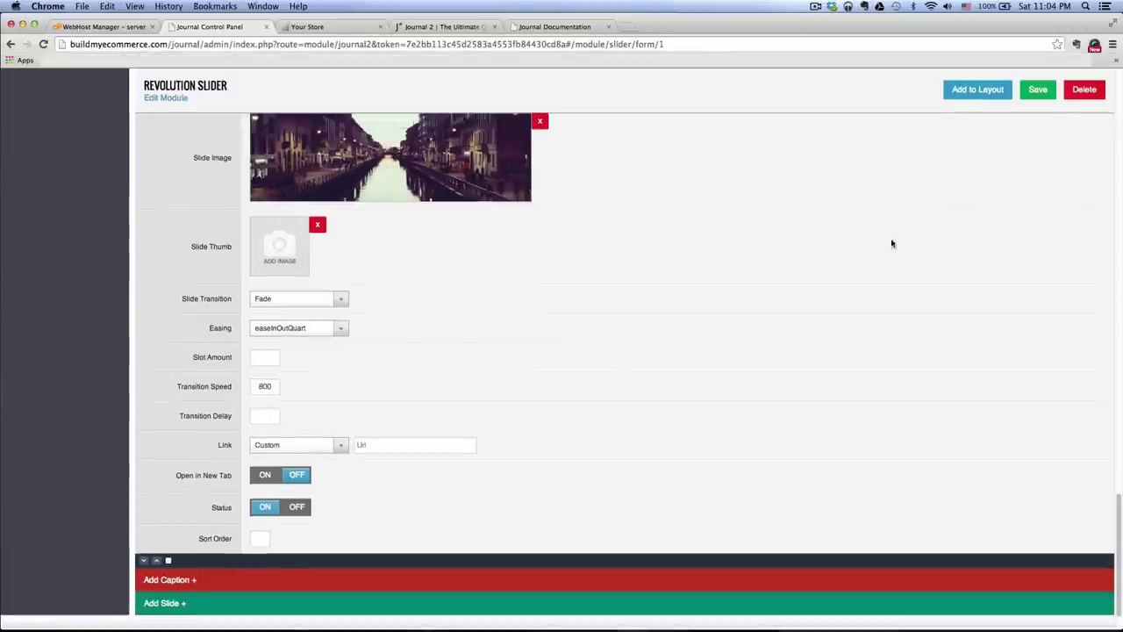
click(1035, 89)
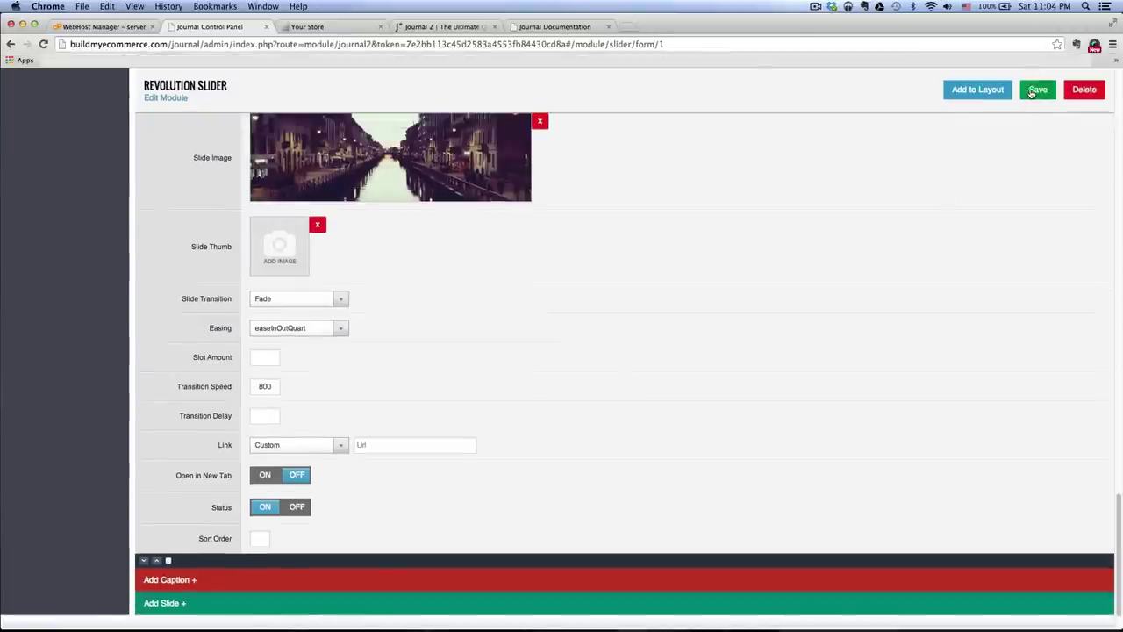
- Add Home_Slider to the Home layout at the Content Top position, save, and open the storefront
click(971, 90)
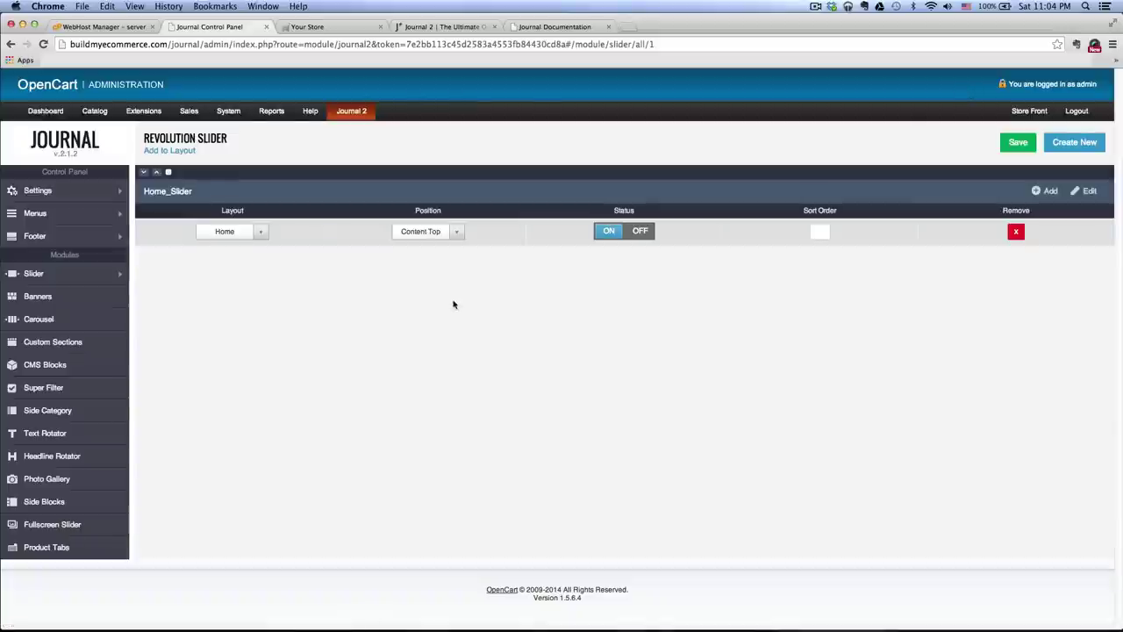
click(258, 233)
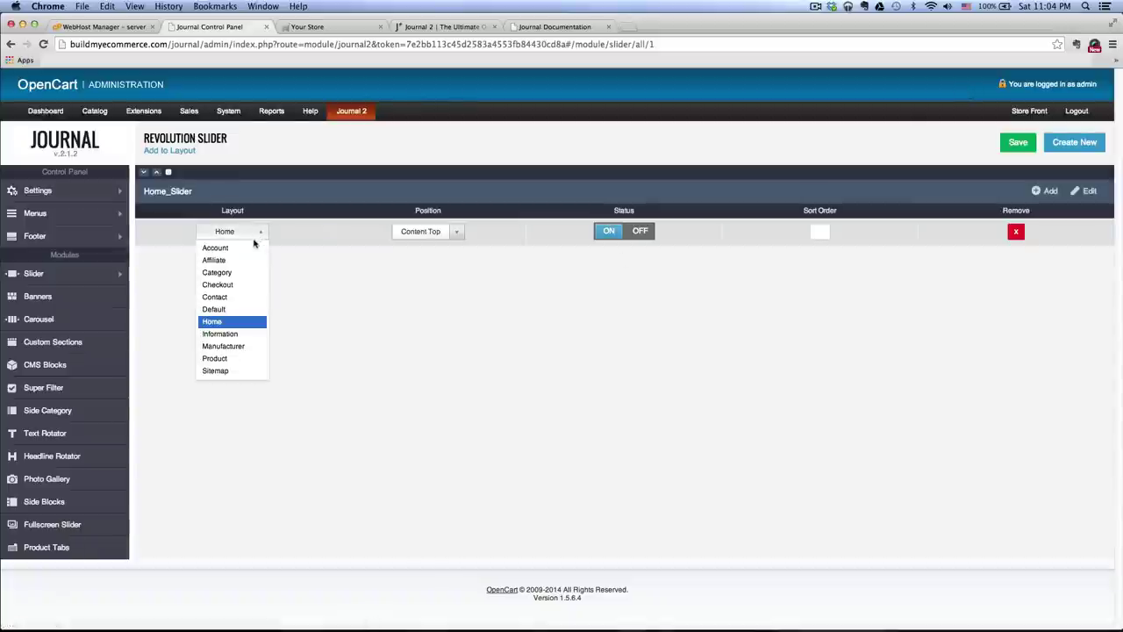
click(222, 323)
click(456, 233)
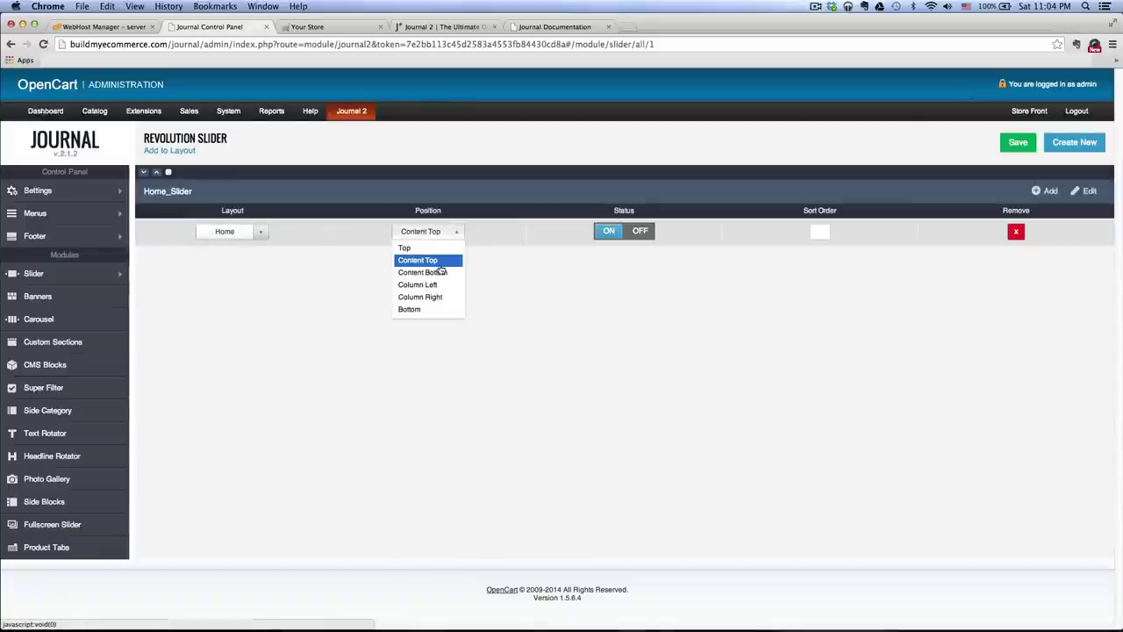
click(436, 264)
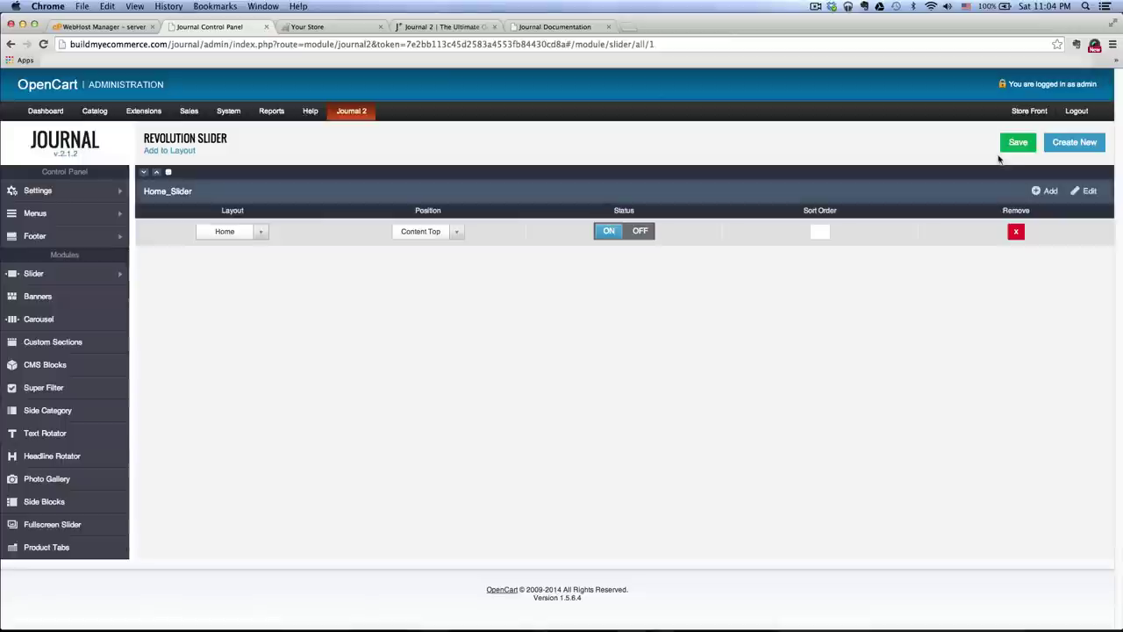
click(1028, 114)
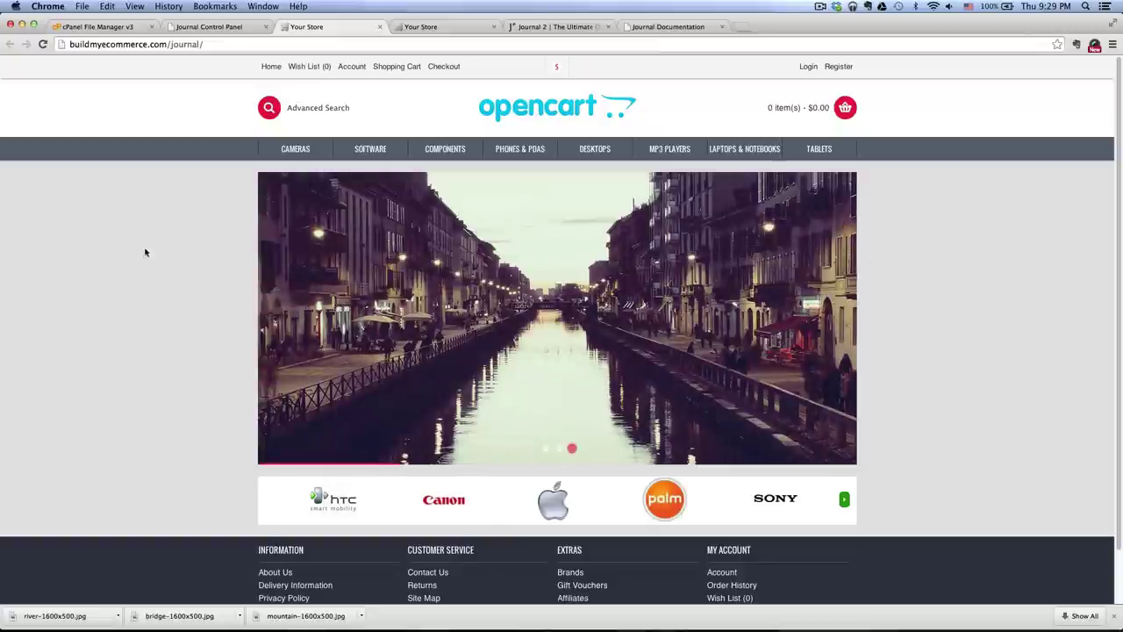
- Return to the Revolution Slider layout settings in the Journal control panel and set Home_Slider's position to Top
click(214, 28)
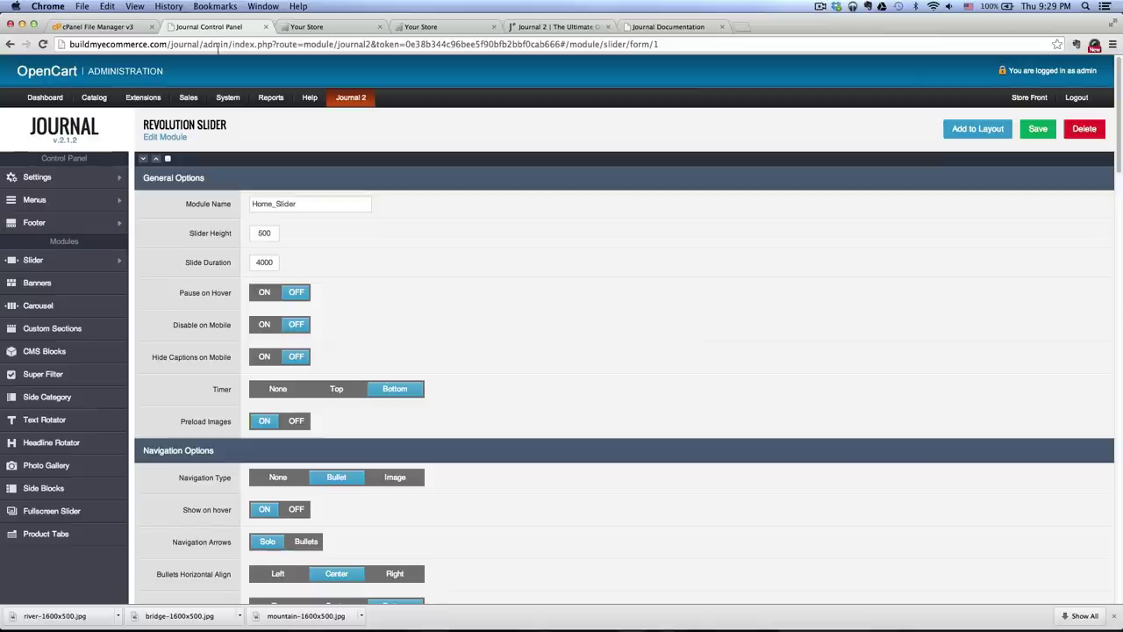
mouse_move(64, 265)
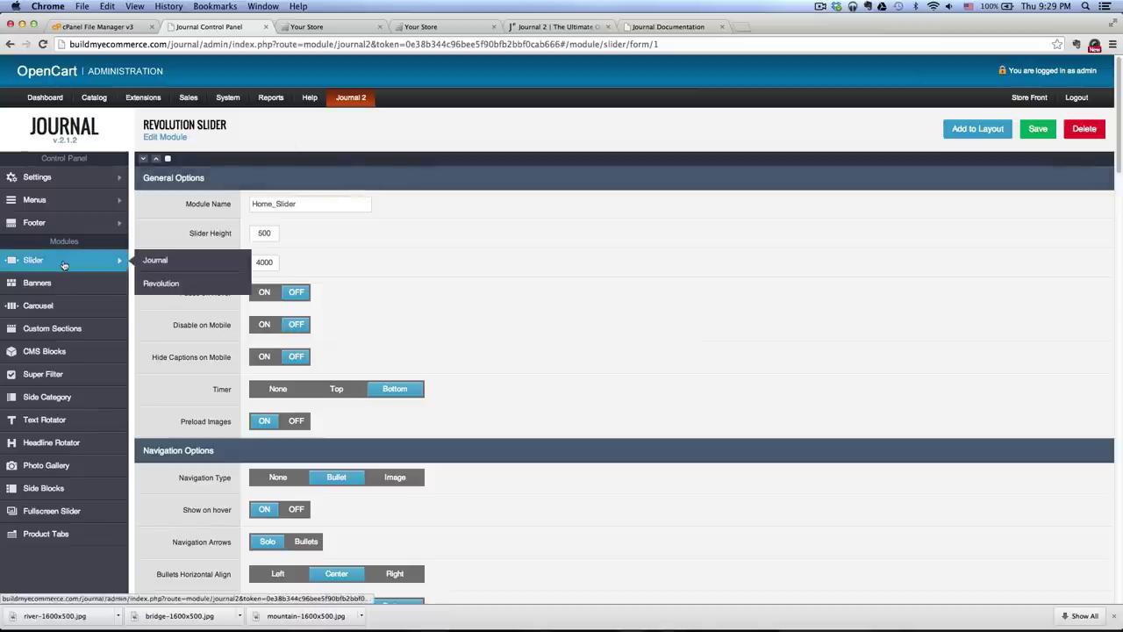
click(161, 282)
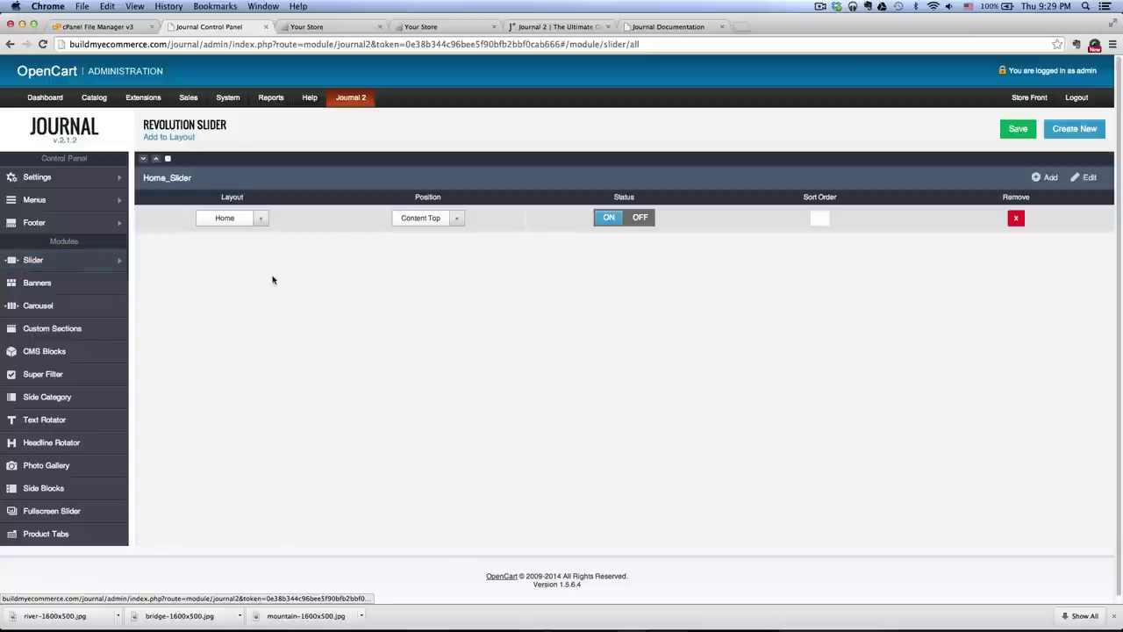
click(456, 219)
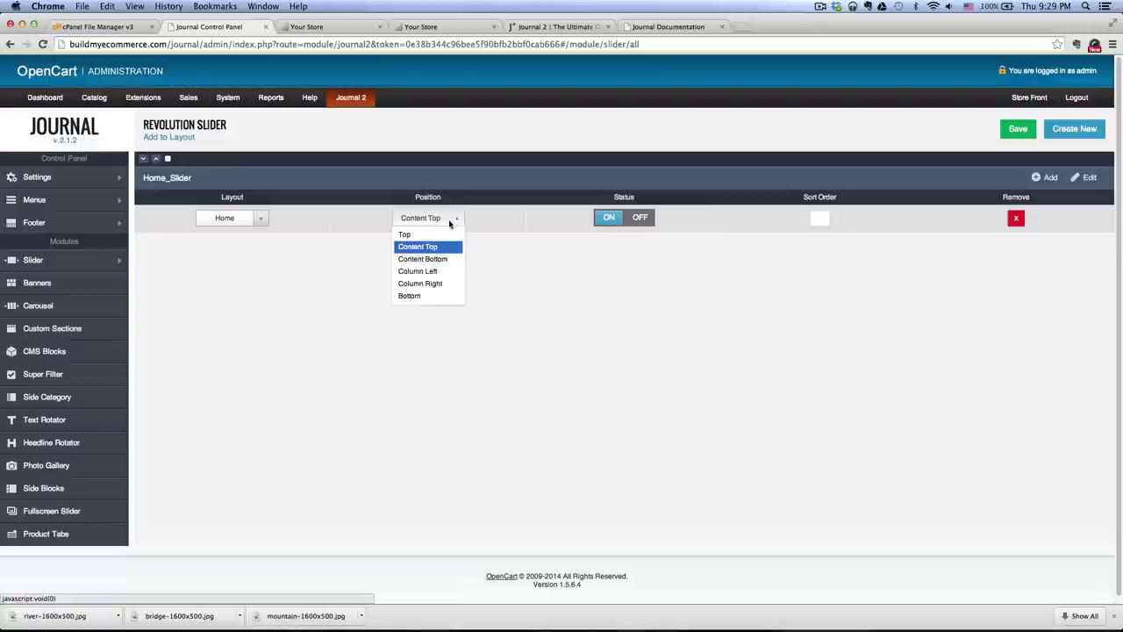
click(421, 235)
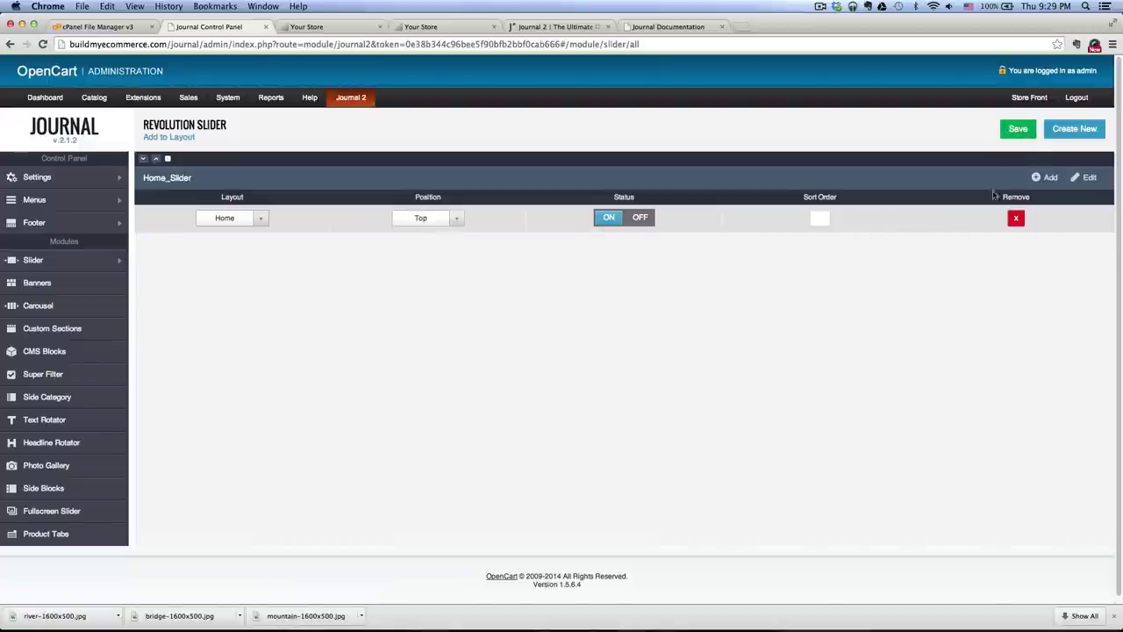
- Edit Home_Slider, expand its Top / Bottom Settings to check that Fullwidth is on, and save the module
click(1090, 179)
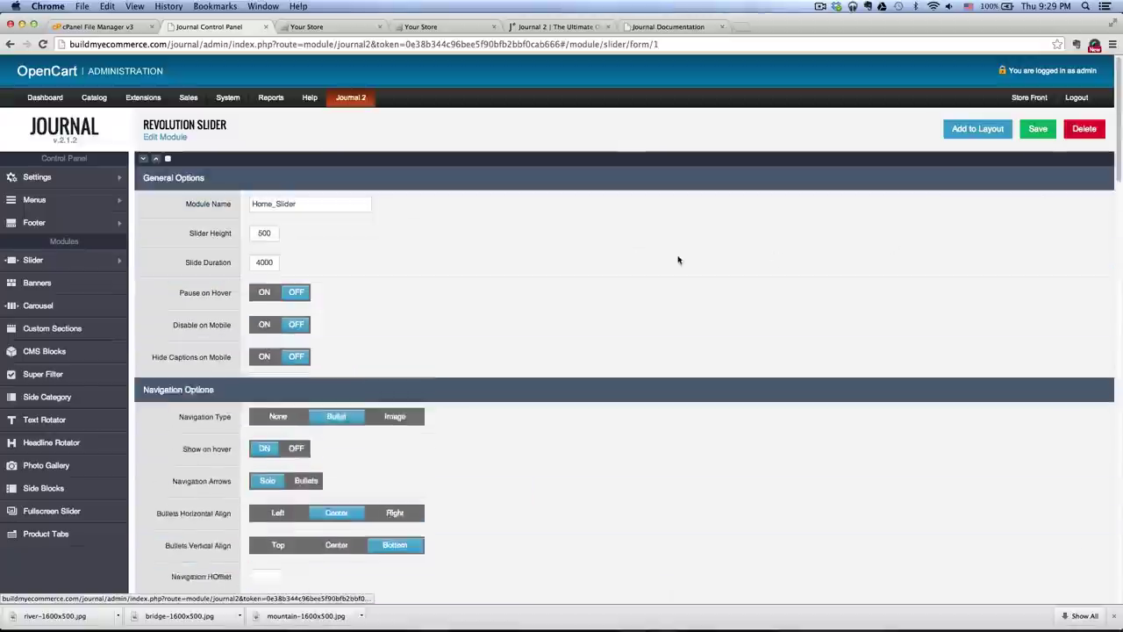
scroll(628, 253, down, 1)
scroll(628, 253, down, 10)
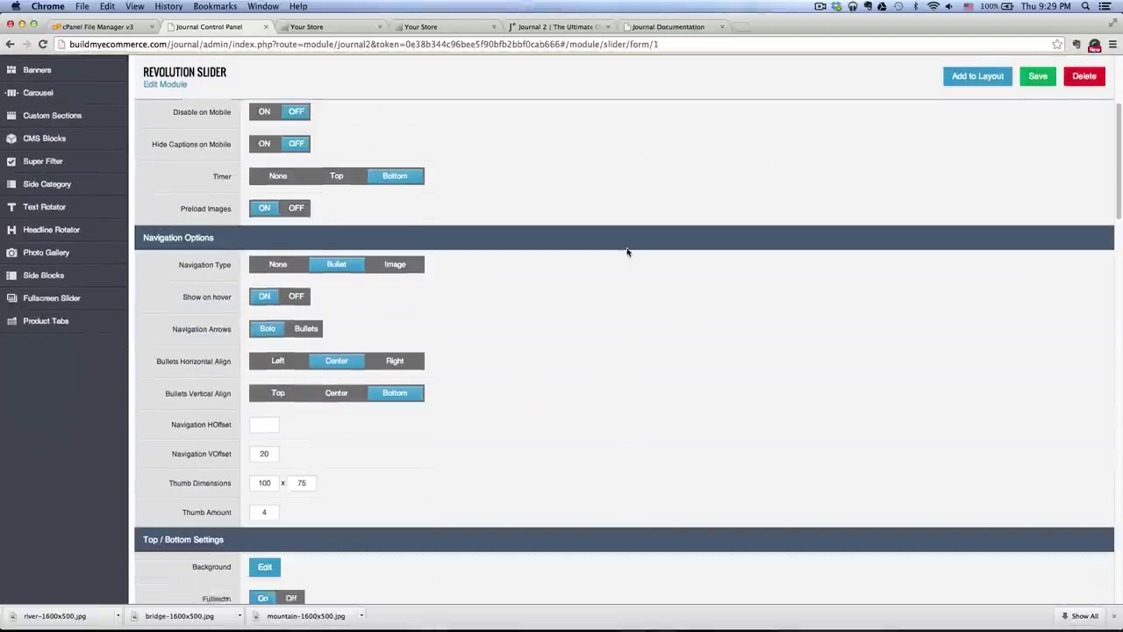
click(156, 320)
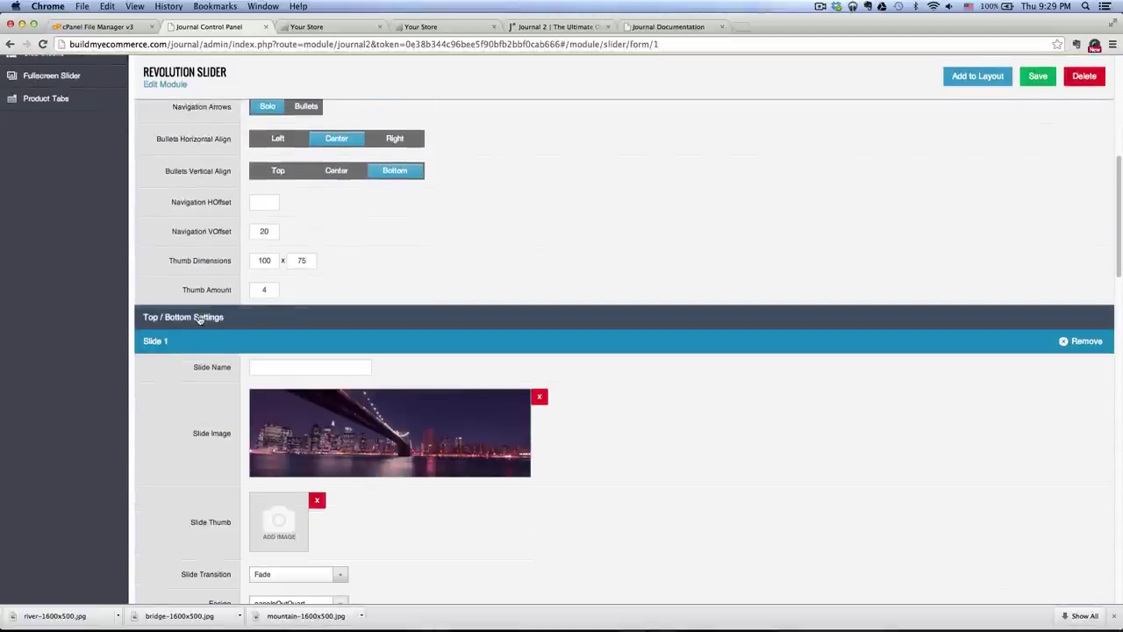
click(200, 319)
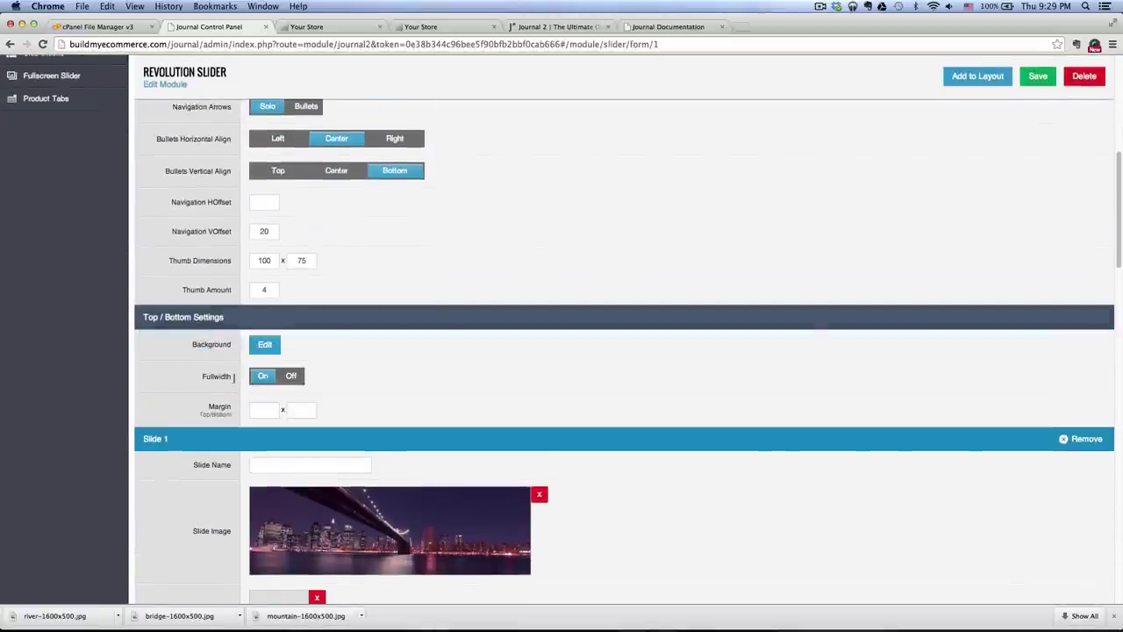
click(1038, 77)
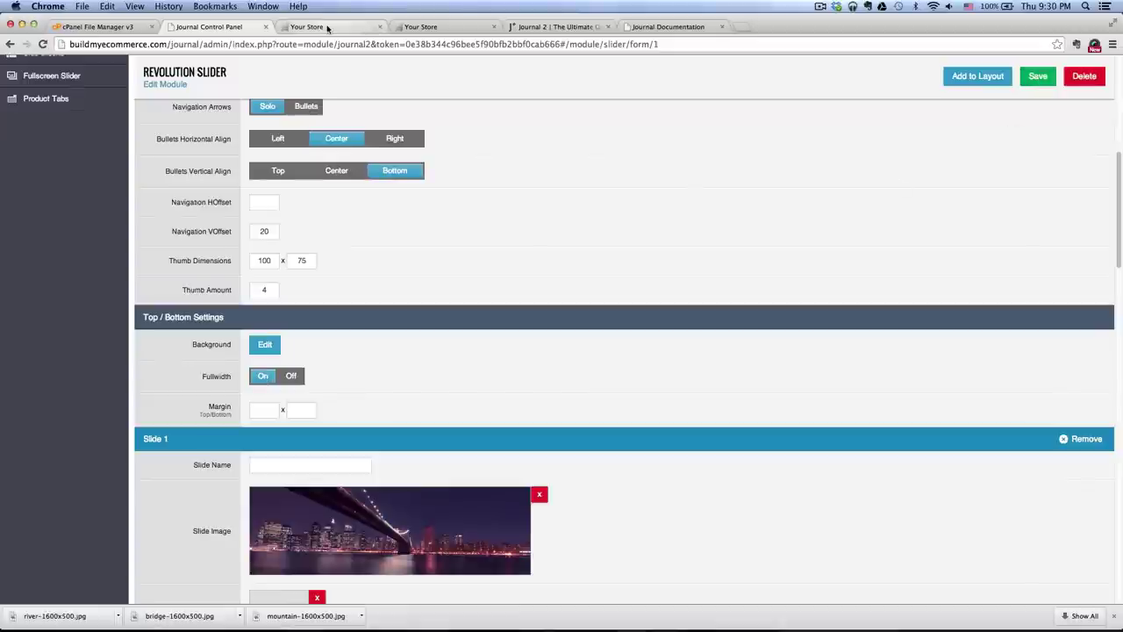
- Reload the storefront, browse the home page slider, and compare its navigation with the Journal 2 demo store's slider
click(326, 27)
click(42, 44)
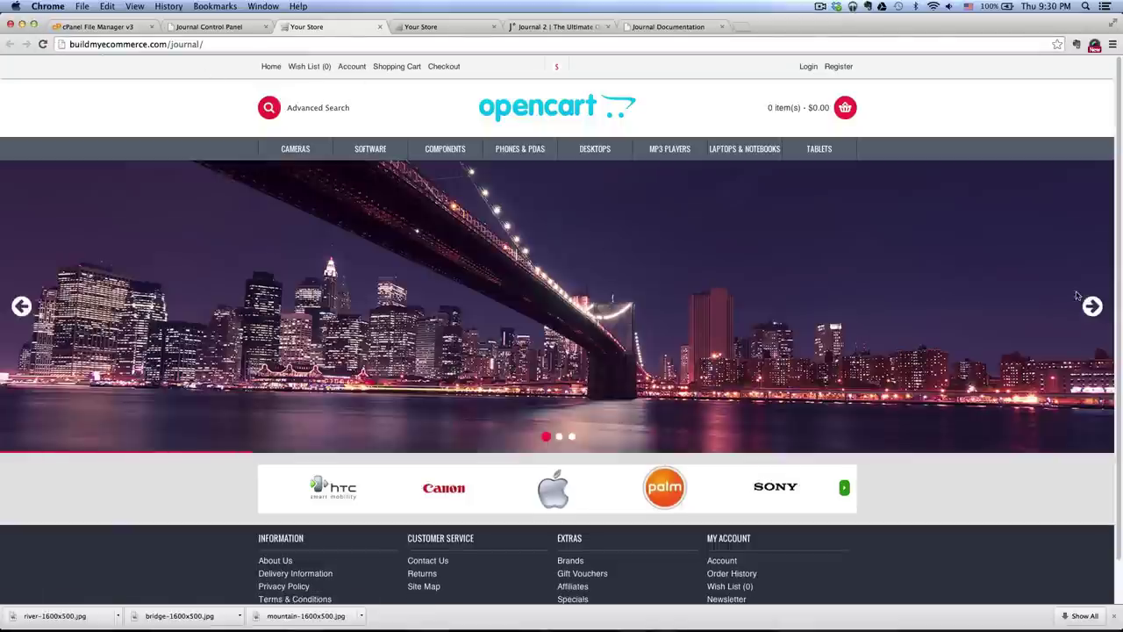
click(1092, 306)
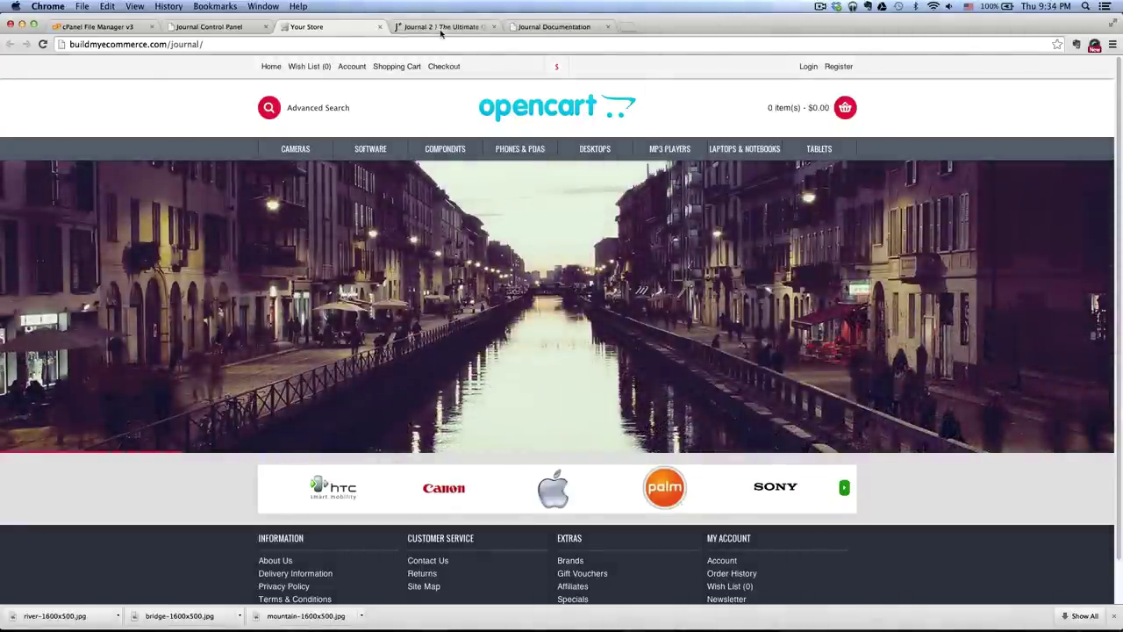
click(442, 28)
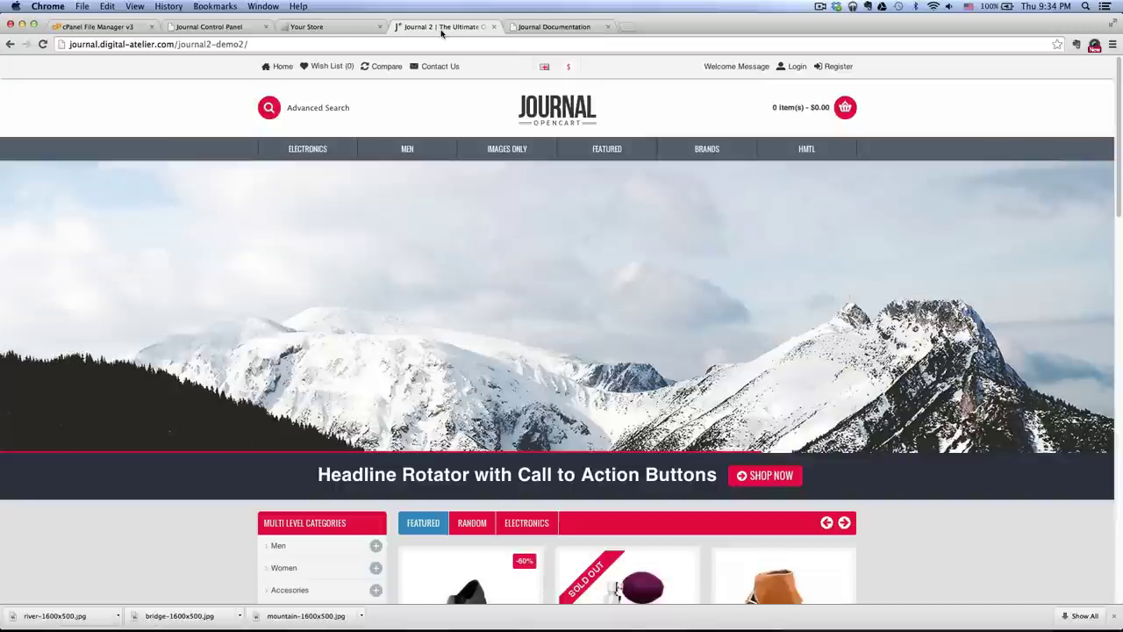
click(616, 448)
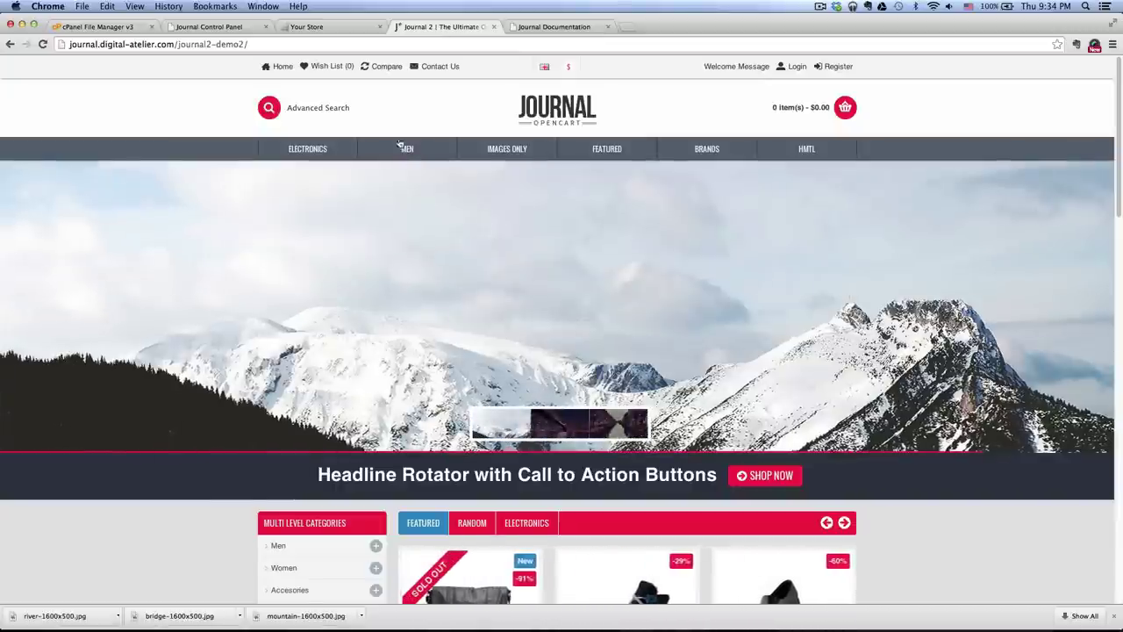
click(338, 27)
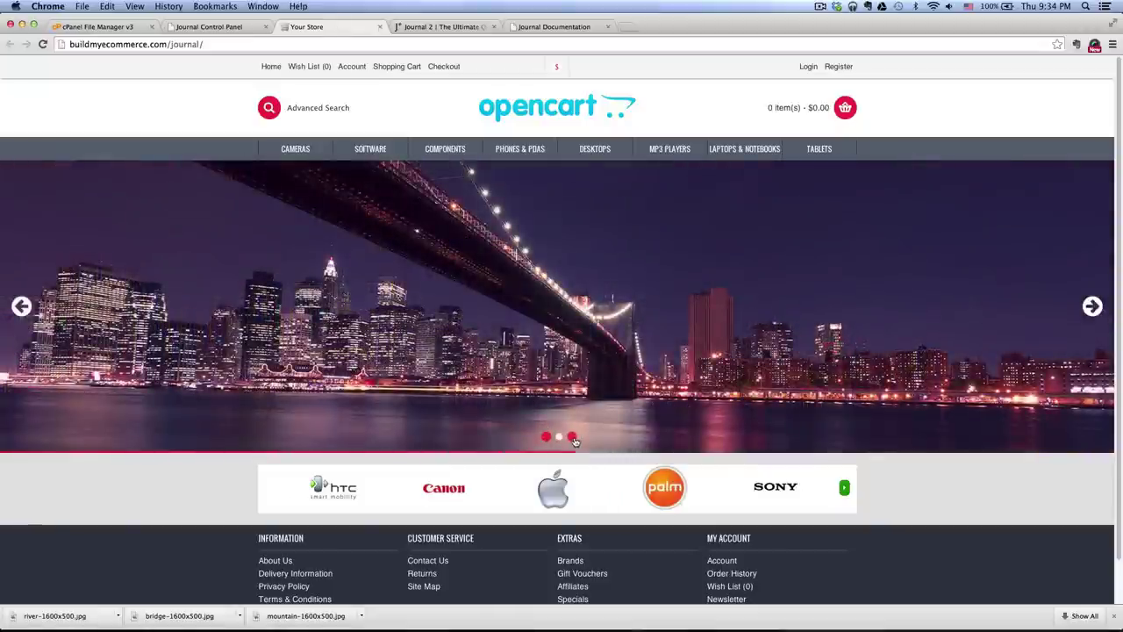
- In the Home_Slider module's navigation options, set the navigation type to Image and the thumb dimensions to 100 x 50
click(220, 29)
scroll(553, 293, up, 8)
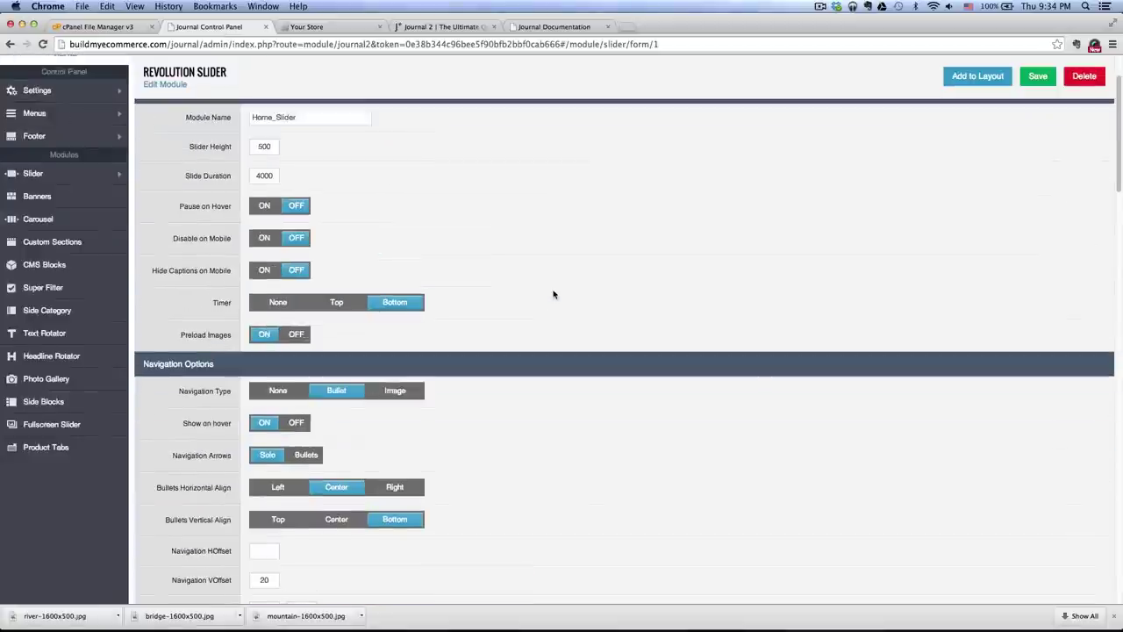
scroll(554, 293, down, 3)
scroll(554, 294, up, 3)
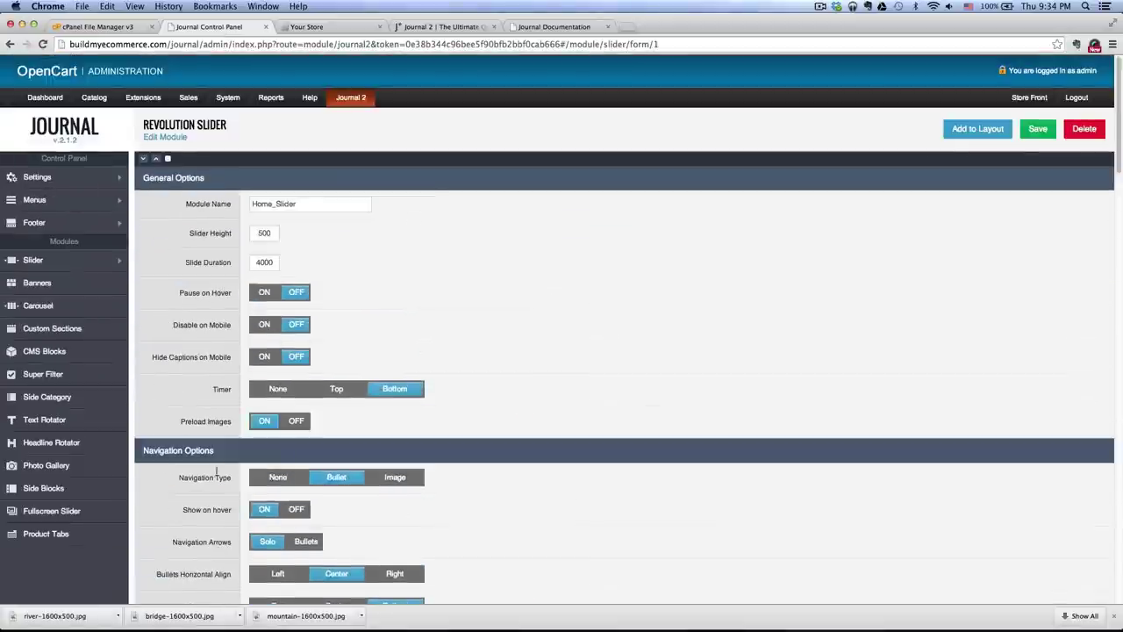
scroll(220, 465, down, 3)
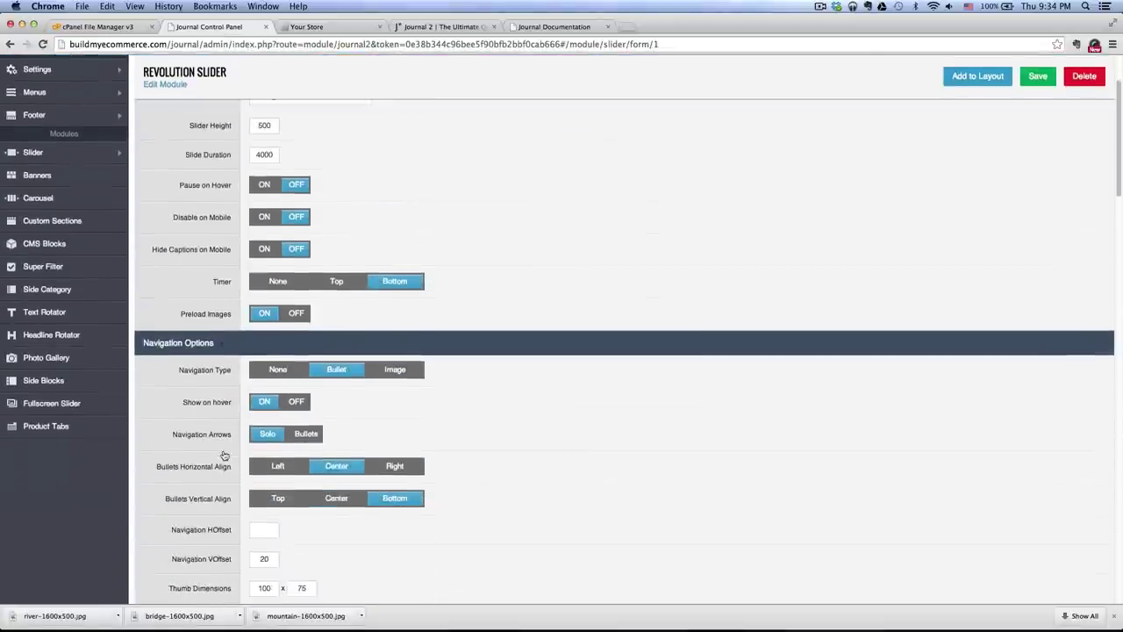
scroll(224, 455, down, 2)
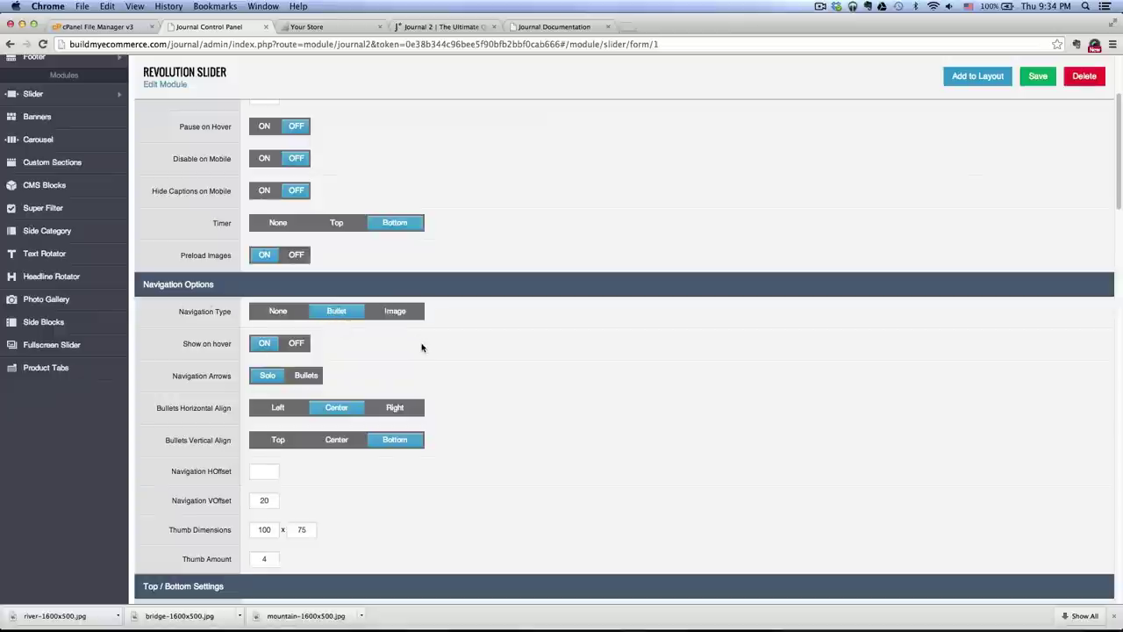
scroll(422, 347, down, 1)
click(396, 299)
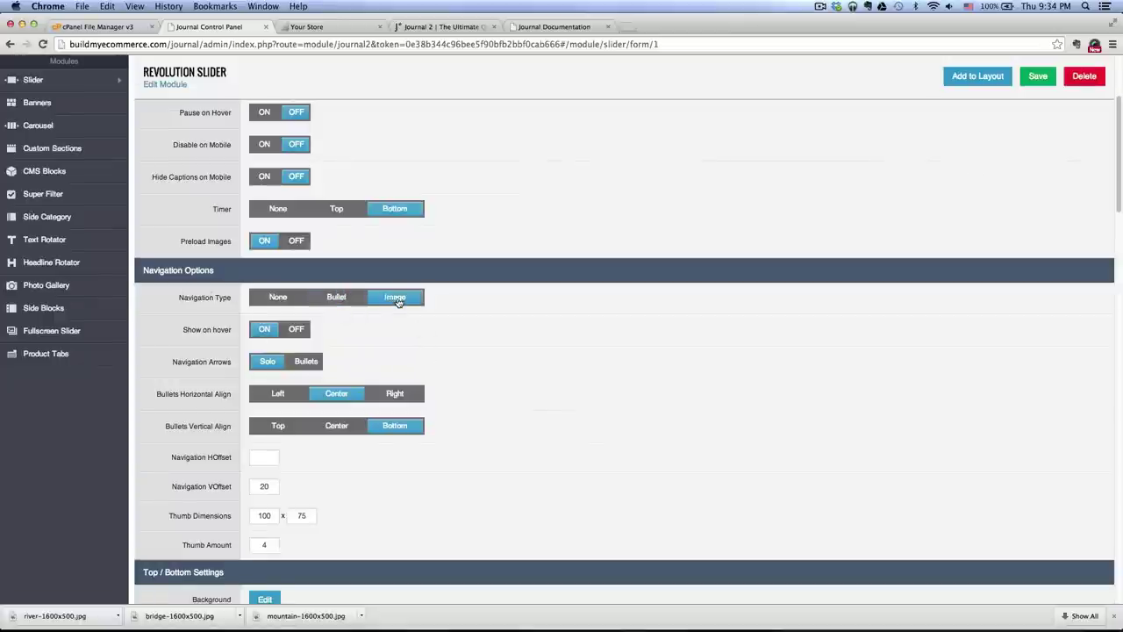
scroll(463, 340, down, 4)
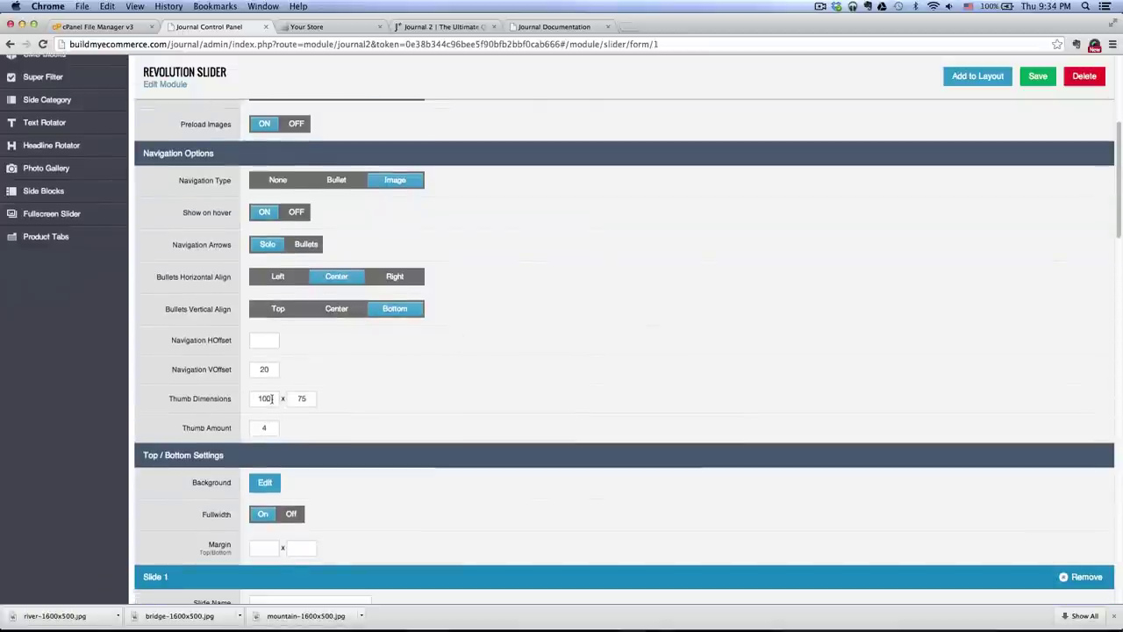
drag(294, 398, 323, 397)
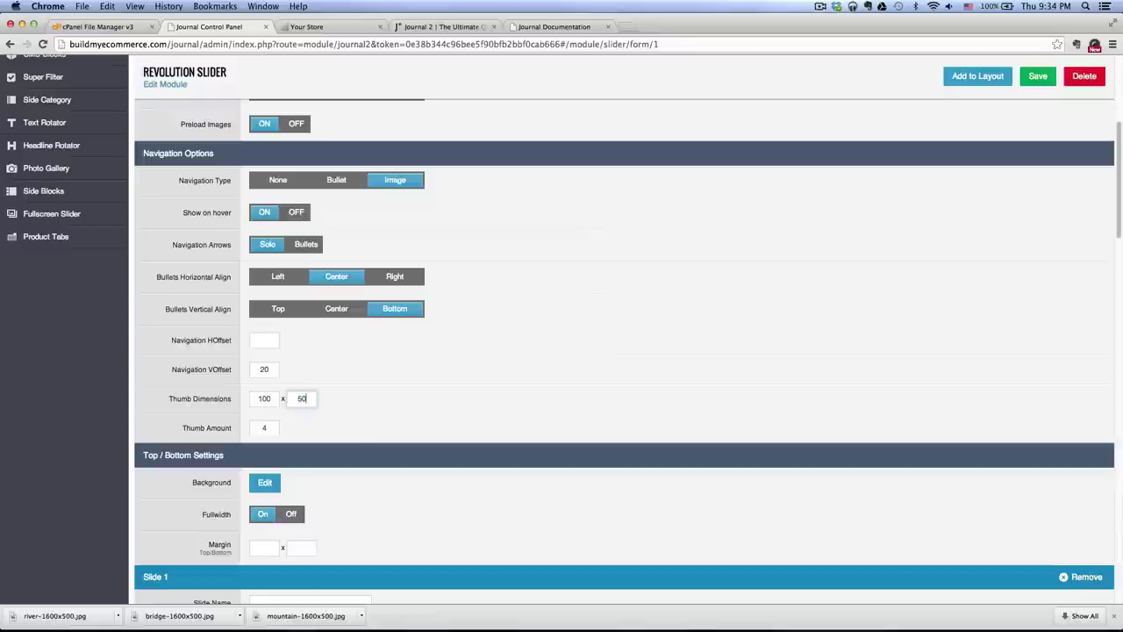
click(838, 128)
- Reload the storefront to check the home page slider, and examine the headline rotator on the Journal 2 demo store
click(337, 35)
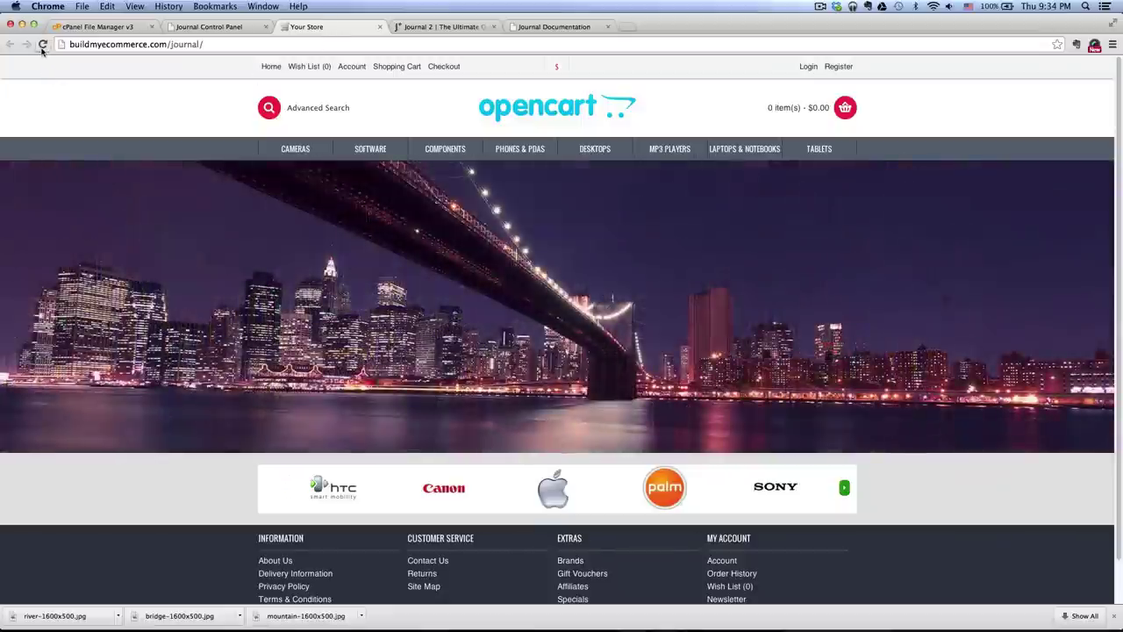
click(42, 44)
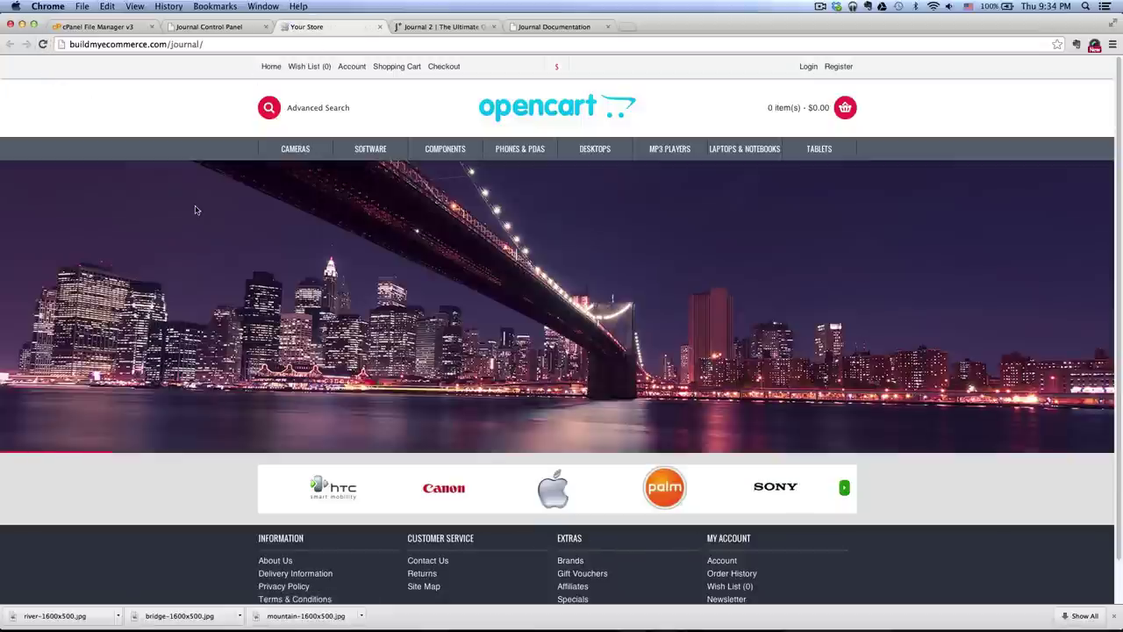
mouse_move(320, 268)
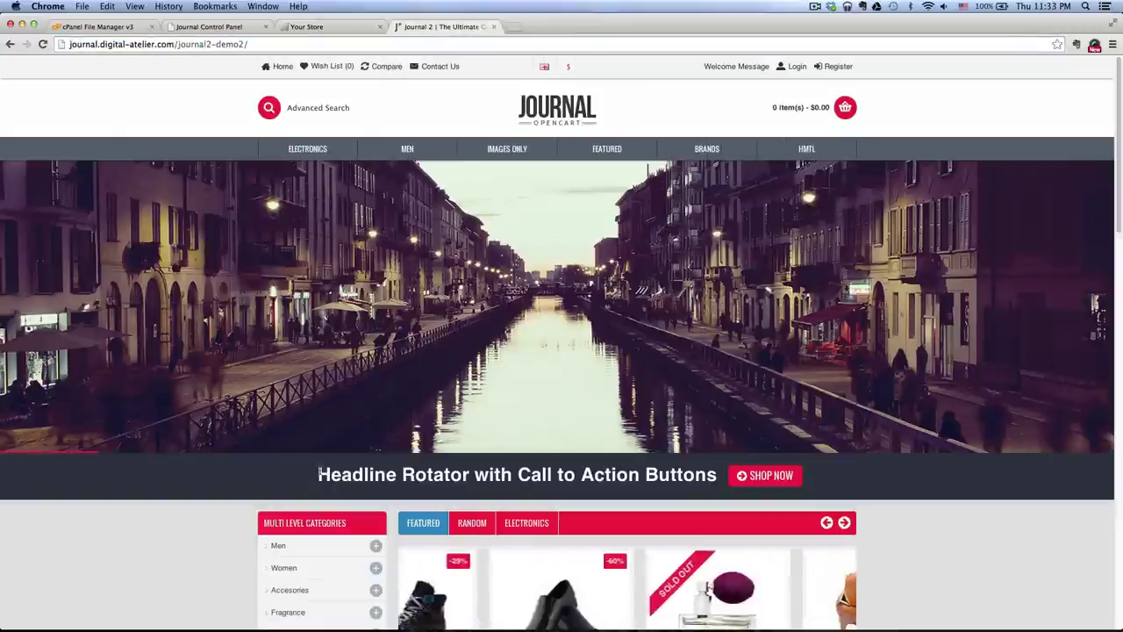
drag(317, 474, 488, 474)
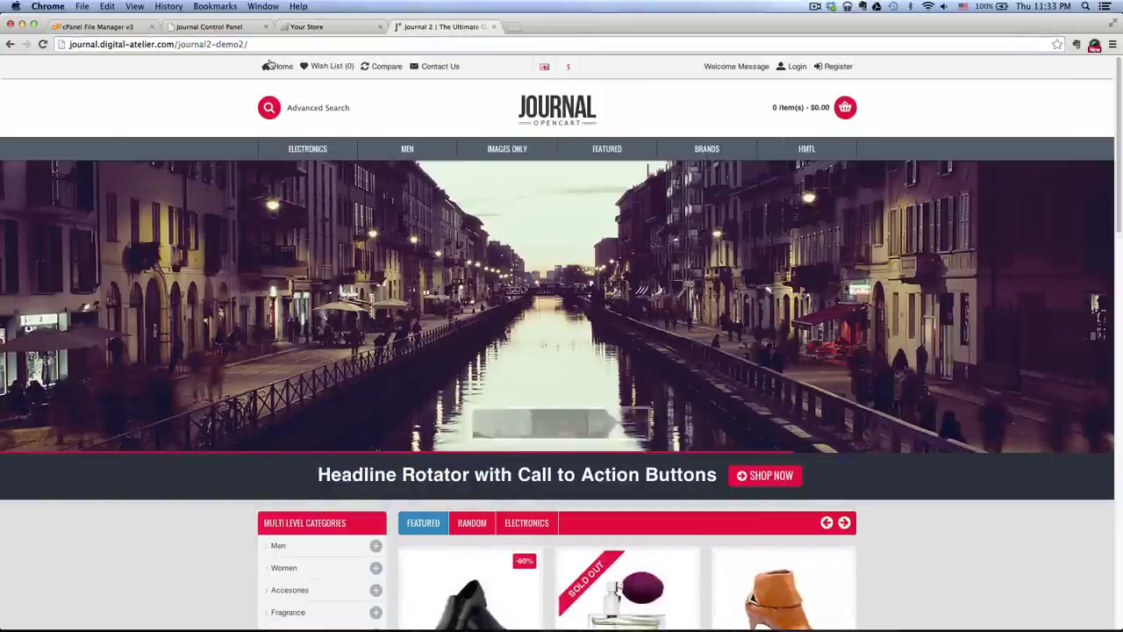
- Start a new Headline Rotator module in the Journal control panel
click(218, 27)
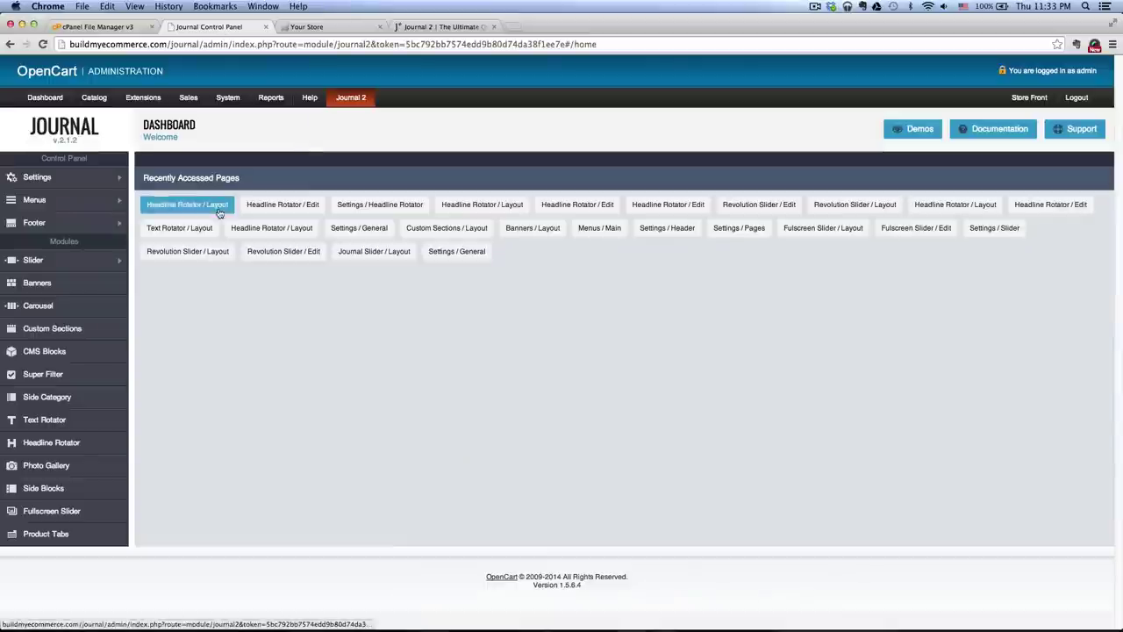
click(54, 444)
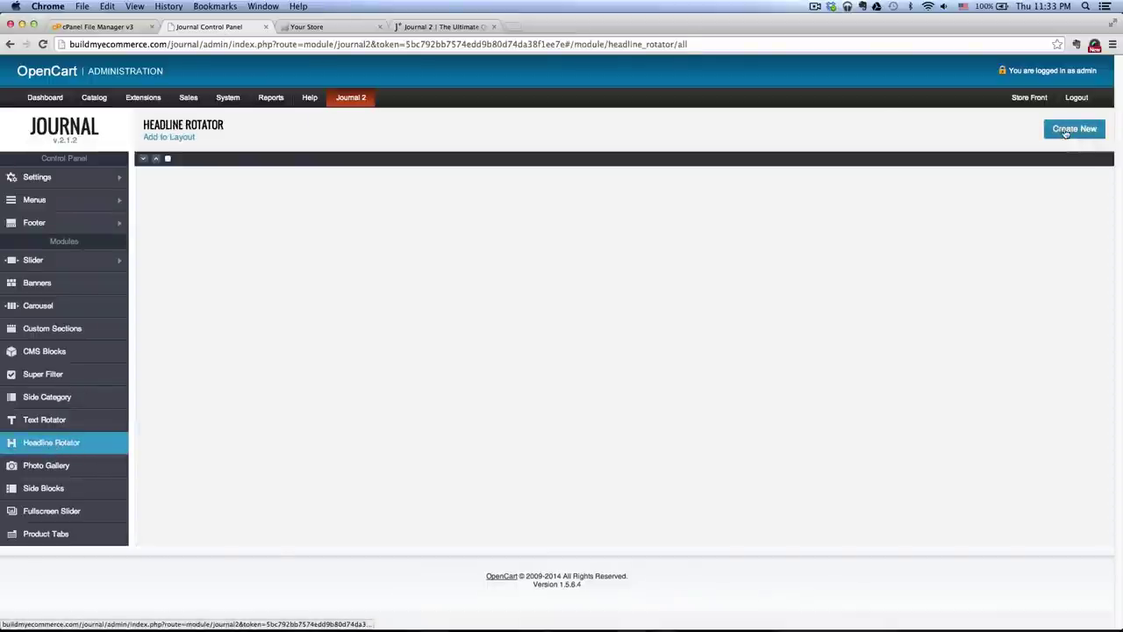
click(1065, 130)
scroll(380, 241, down, 1)
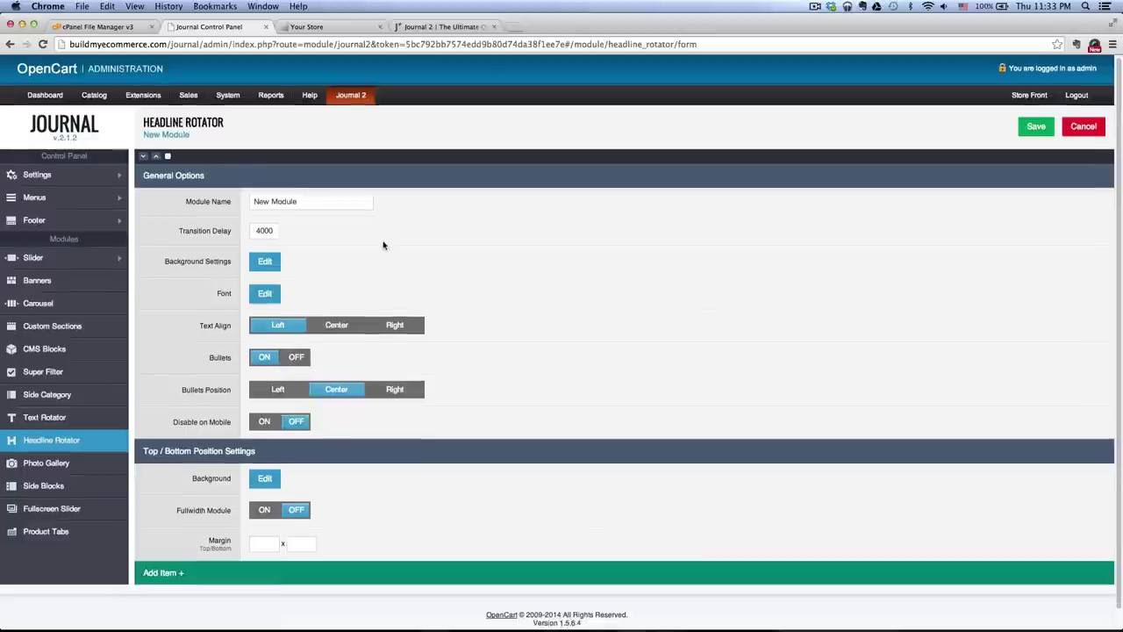
- Set the headline rotator's font to the System type at 32px, with the Bold variant and white colour
click(266, 295)
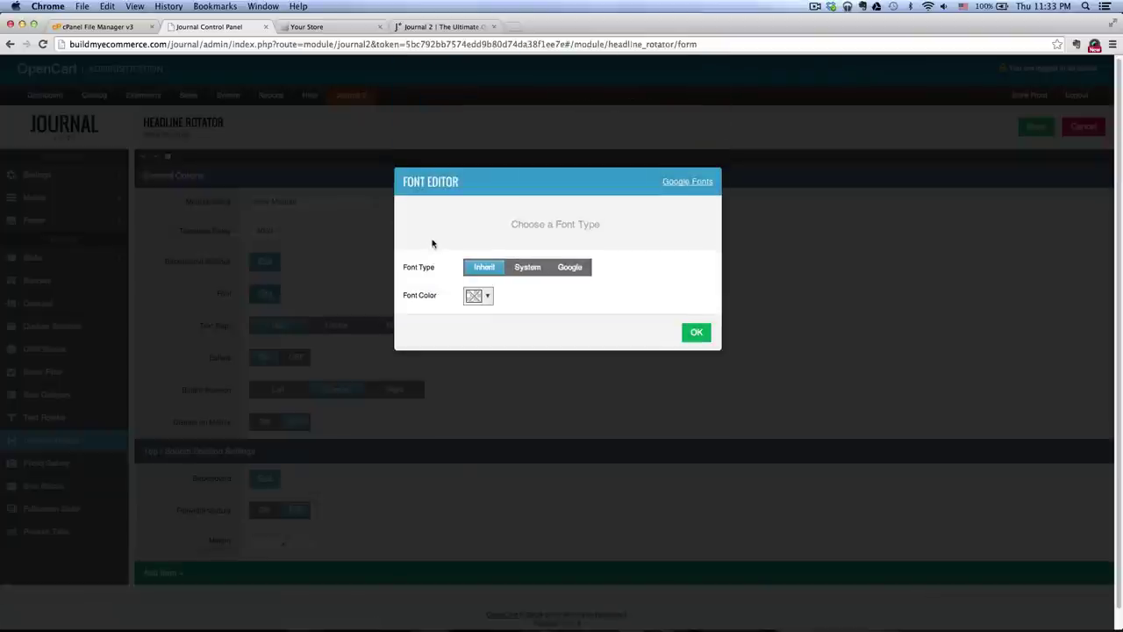
click(523, 268)
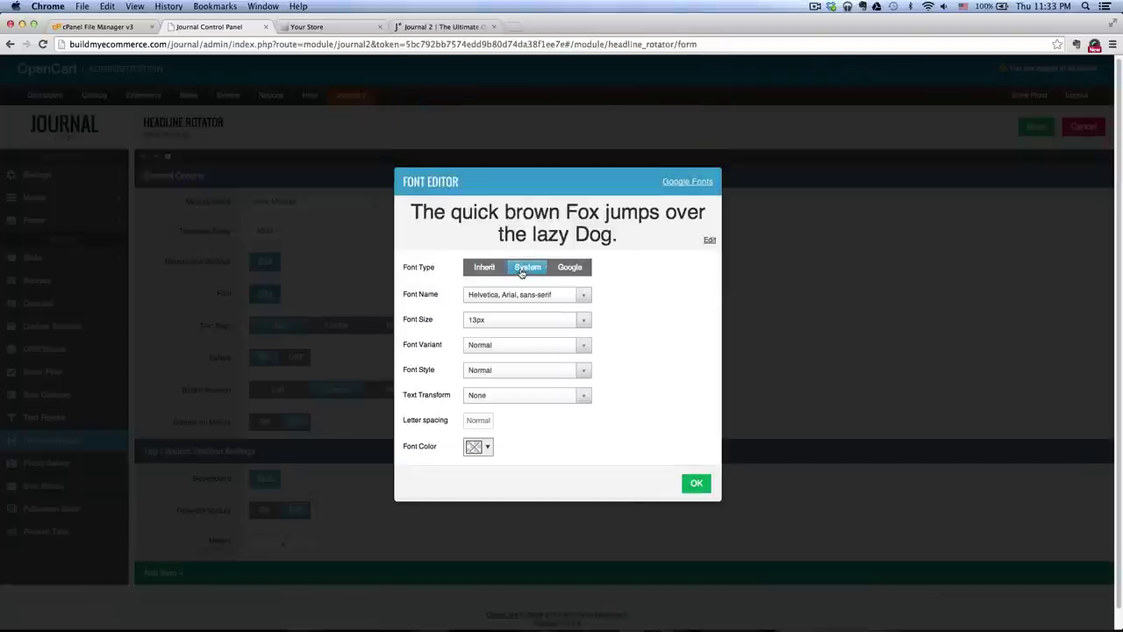
click(584, 323)
scroll(529, 463, down, 3)
click(511, 507)
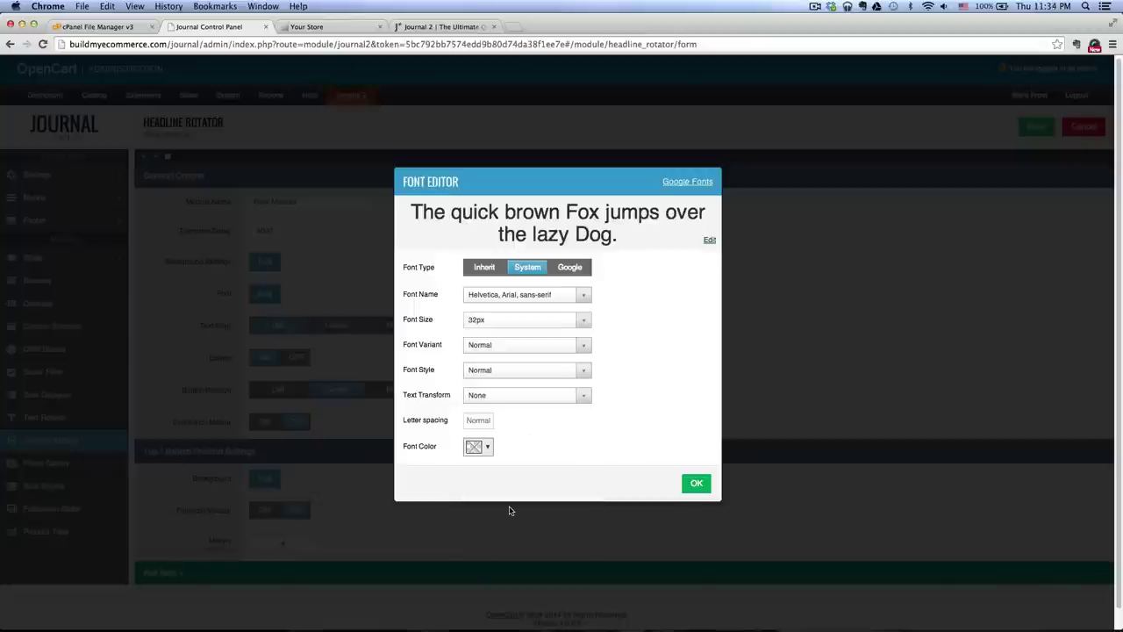
click(580, 348)
click(548, 374)
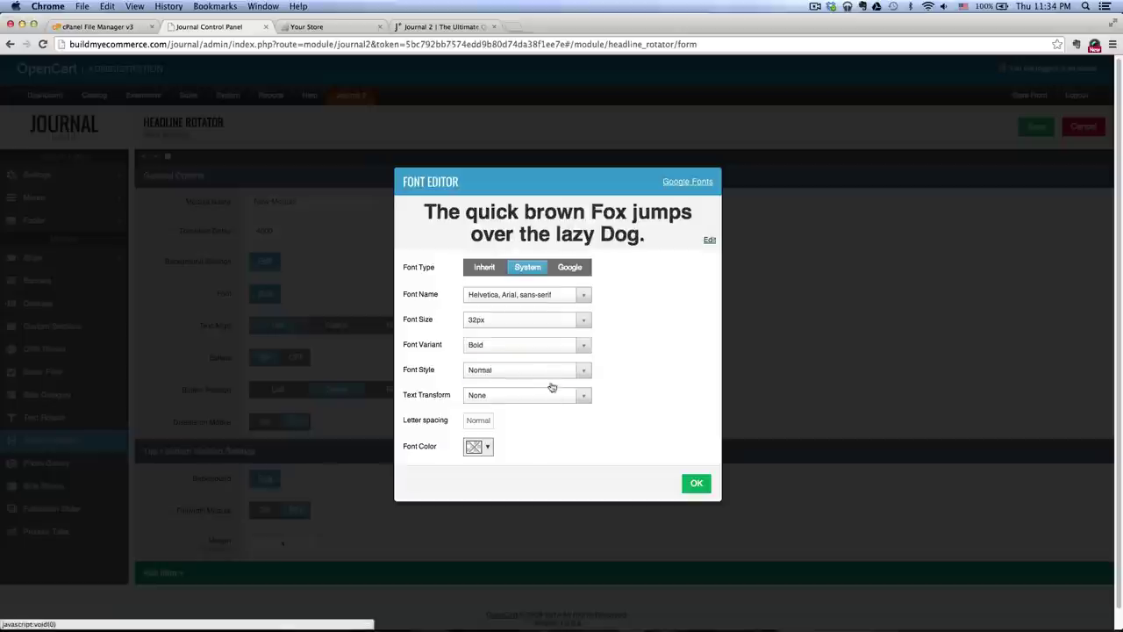
click(487, 449)
click(496, 470)
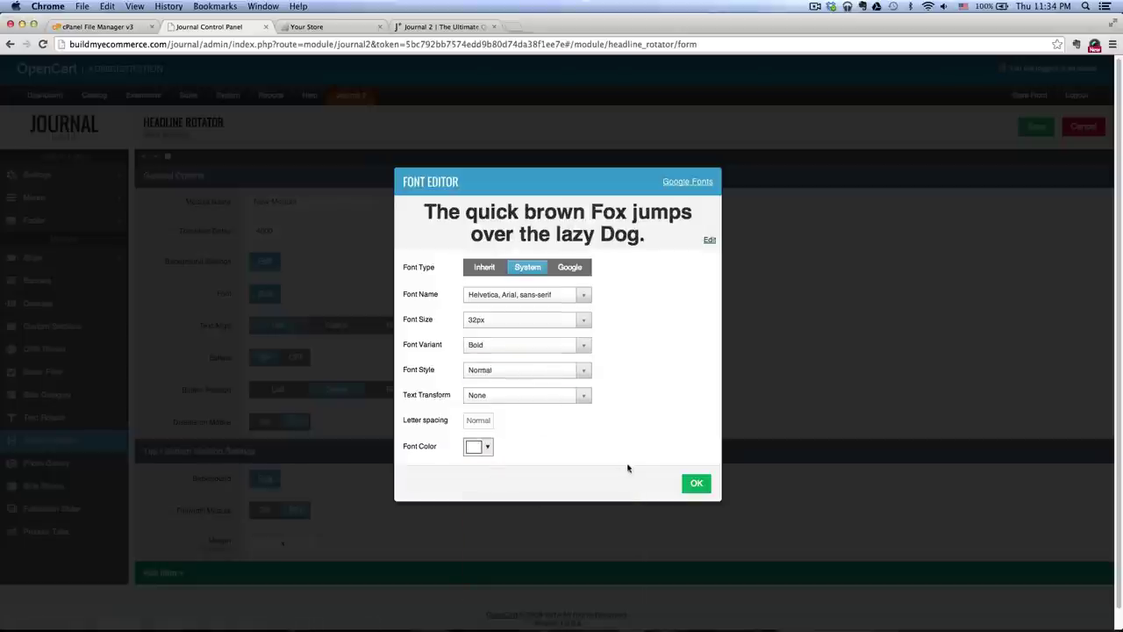
click(695, 484)
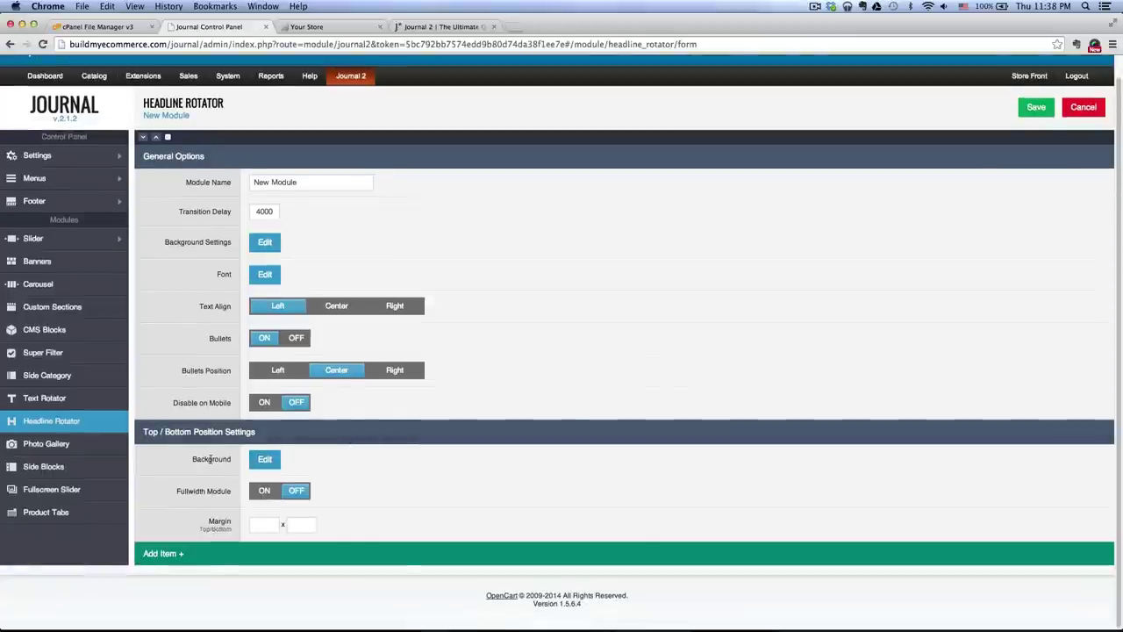
- Set the rotator's Top / Bottom position background colour to dark slate, rgb(51, 55, 69)
click(268, 462)
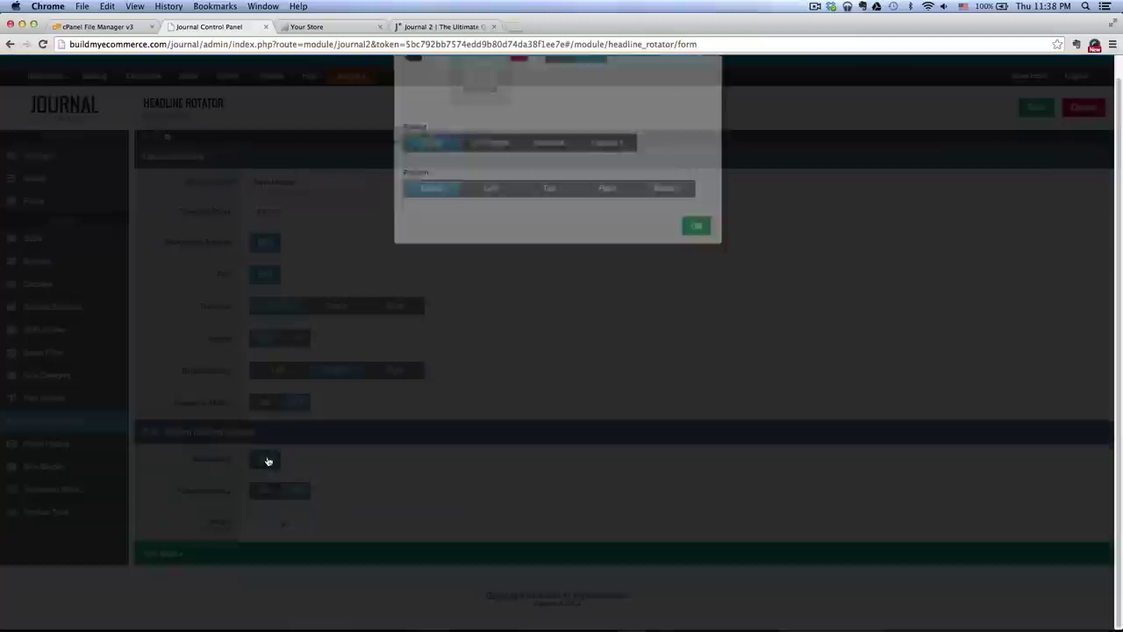
click(424, 246)
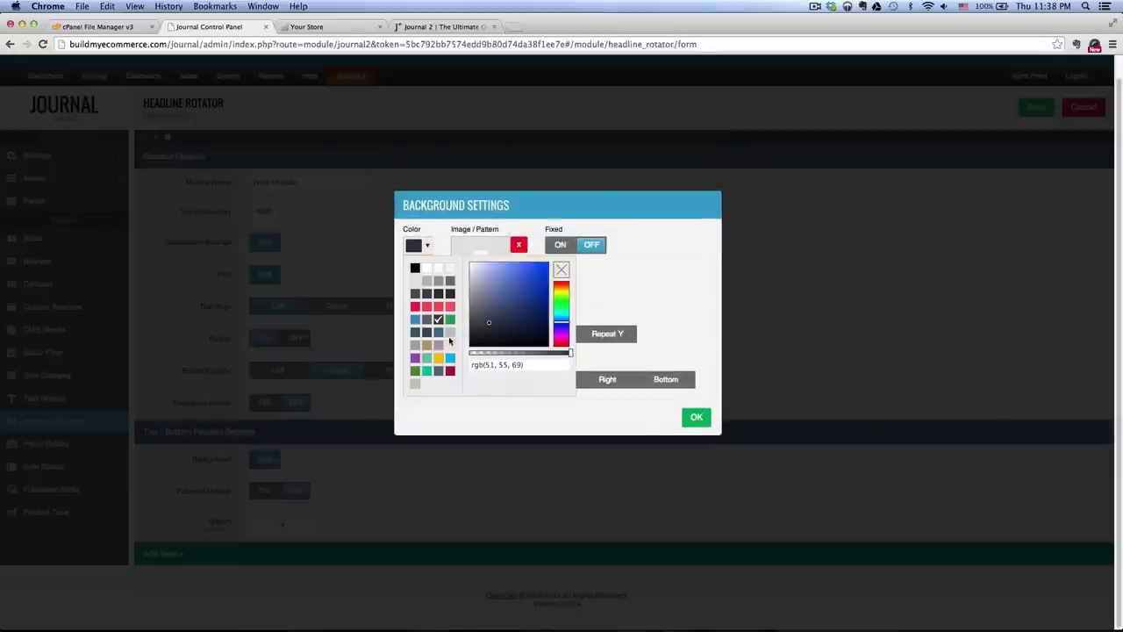
click(697, 418)
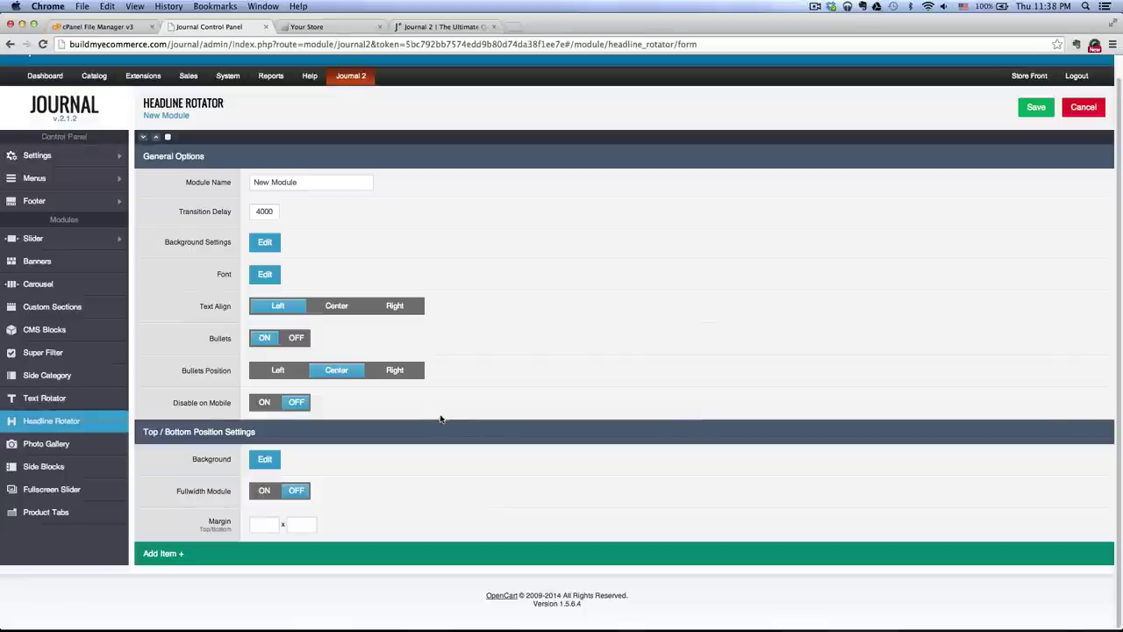
- Check the demo store's headline, and add a rotator item with the headline text "Headline Rotator with Call to Action Buttons"
click(427, 28)
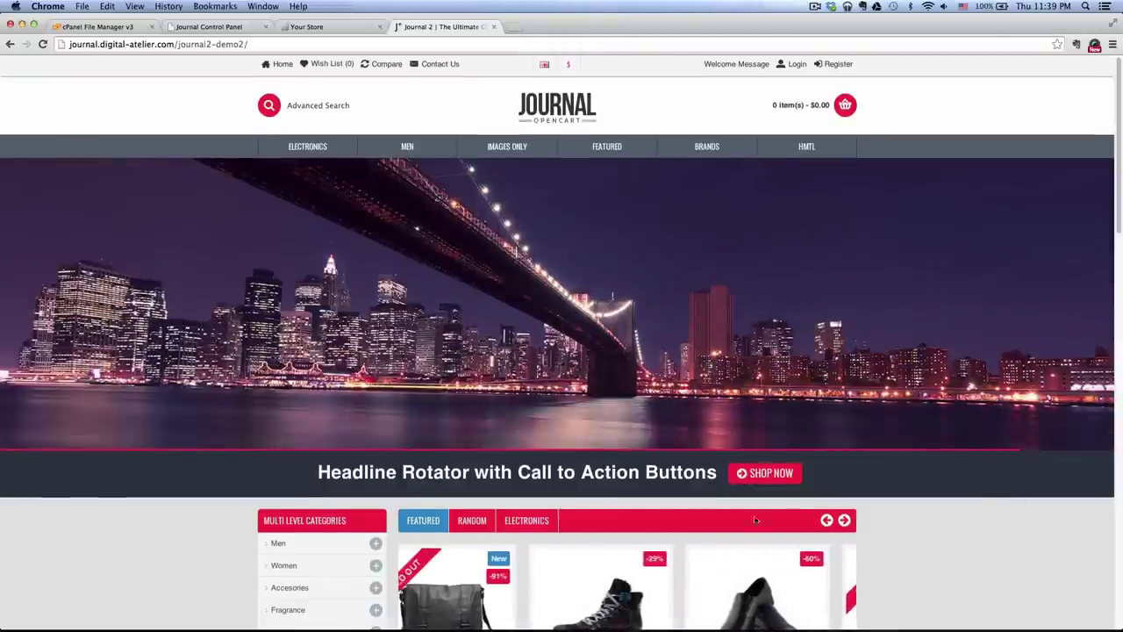
click(217, 33)
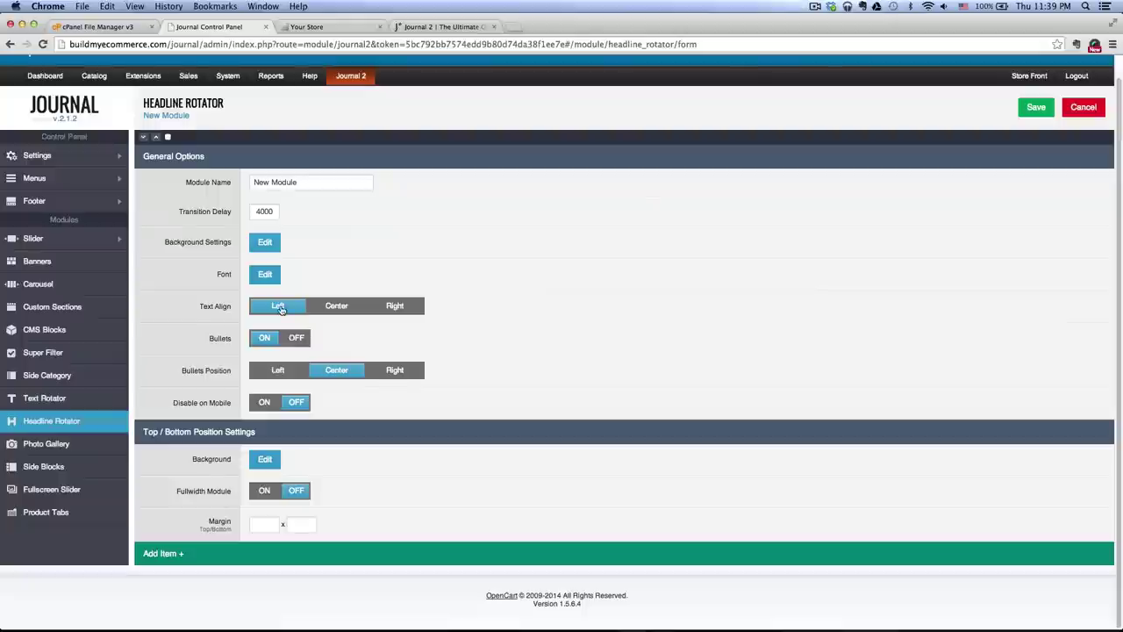
click(158, 553)
scroll(250, 491, down, 5)
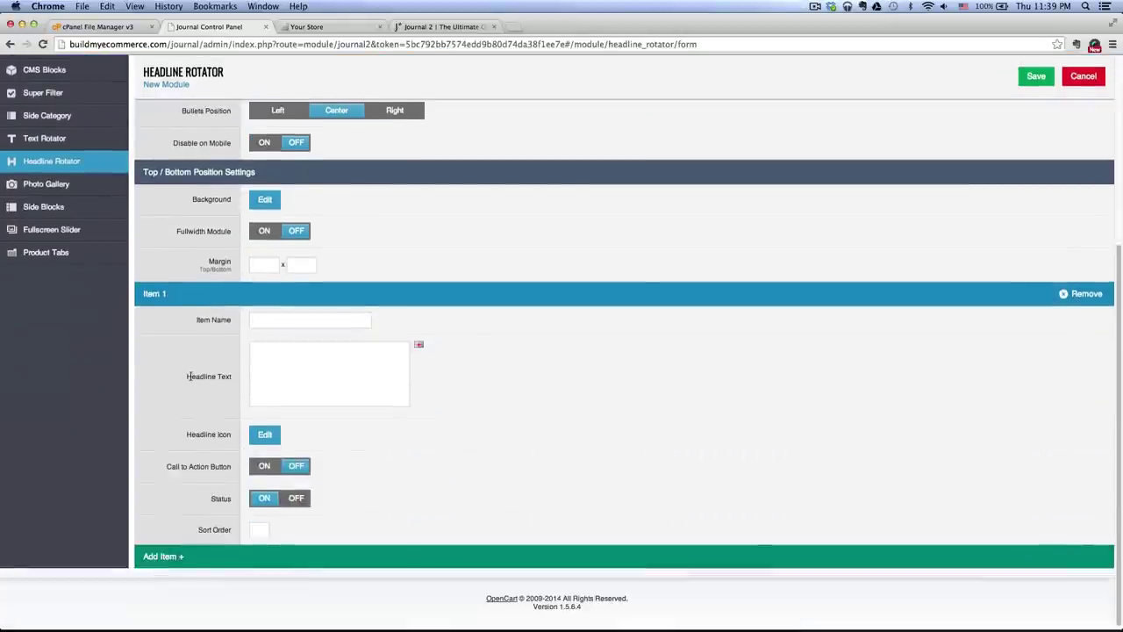
click(305, 366)
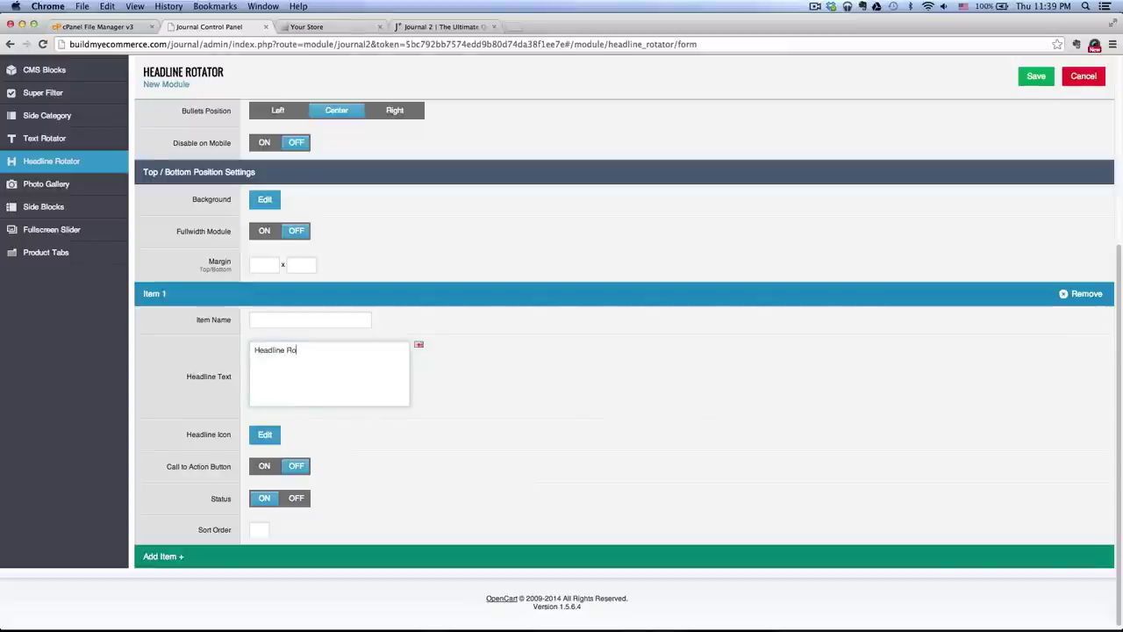
text(Headline Rotator with Call to Action Buttons)
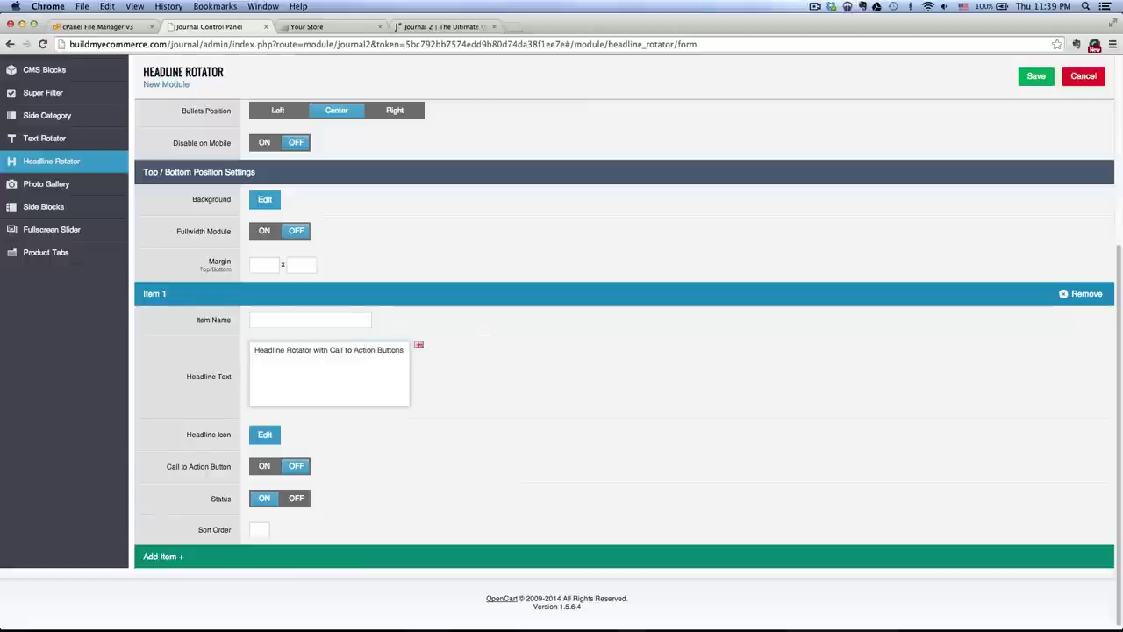
- Compare with the demo store's headline, and enable Item 1's call to action button with the text "Shop Now"
click(443, 26)
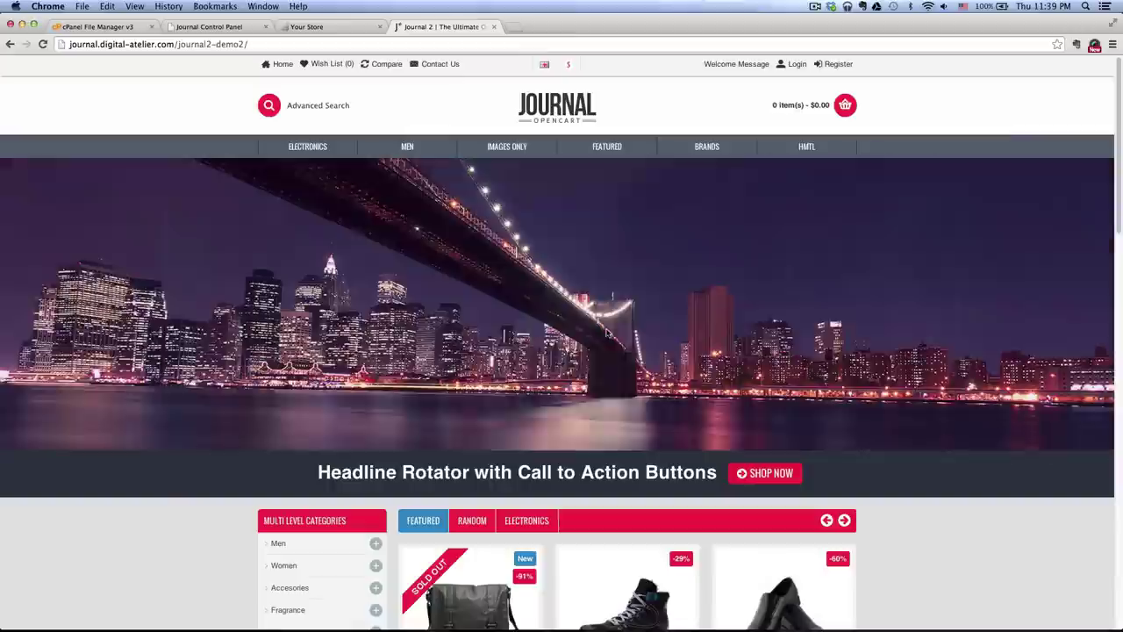
drag(330, 472, 793, 474)
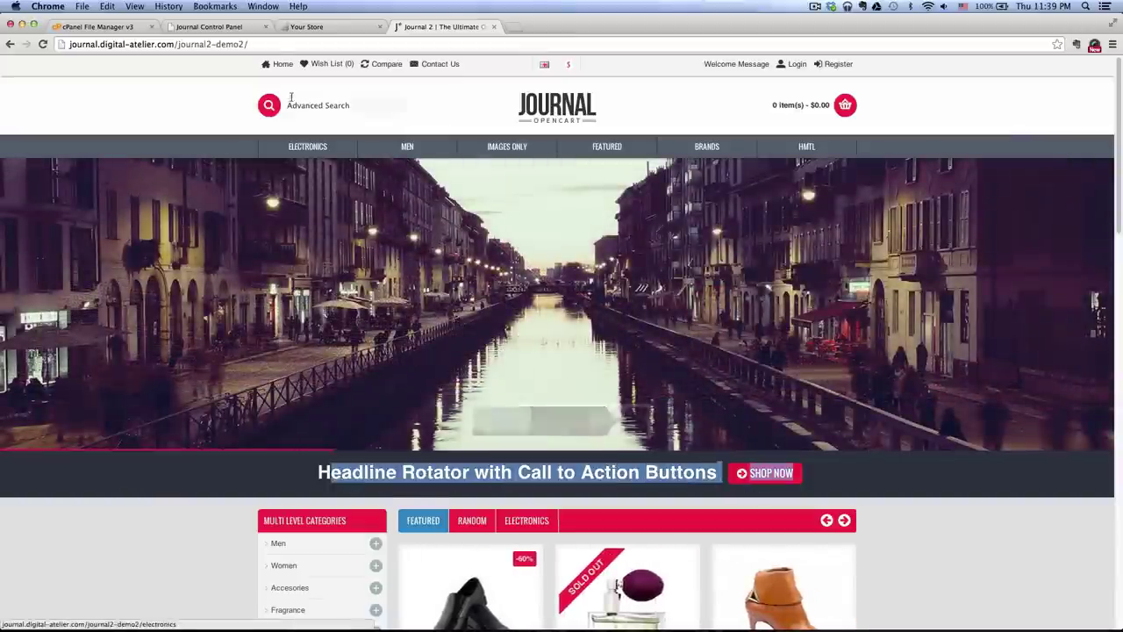
click(237, 29)
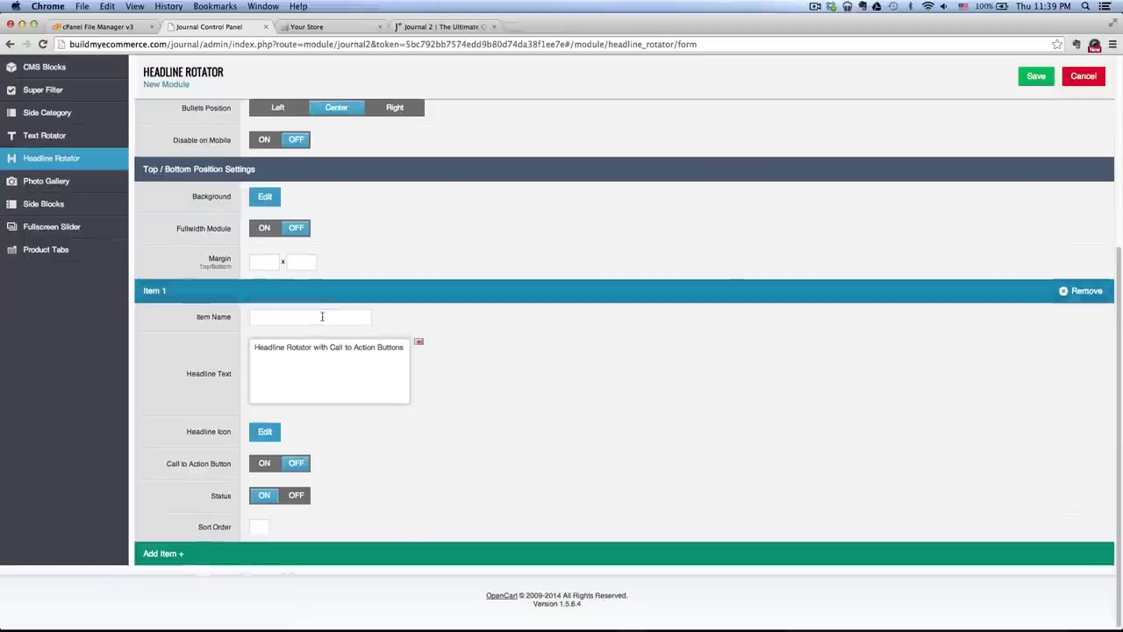
click(264, 463)
scroll(423, 462, down, 5)
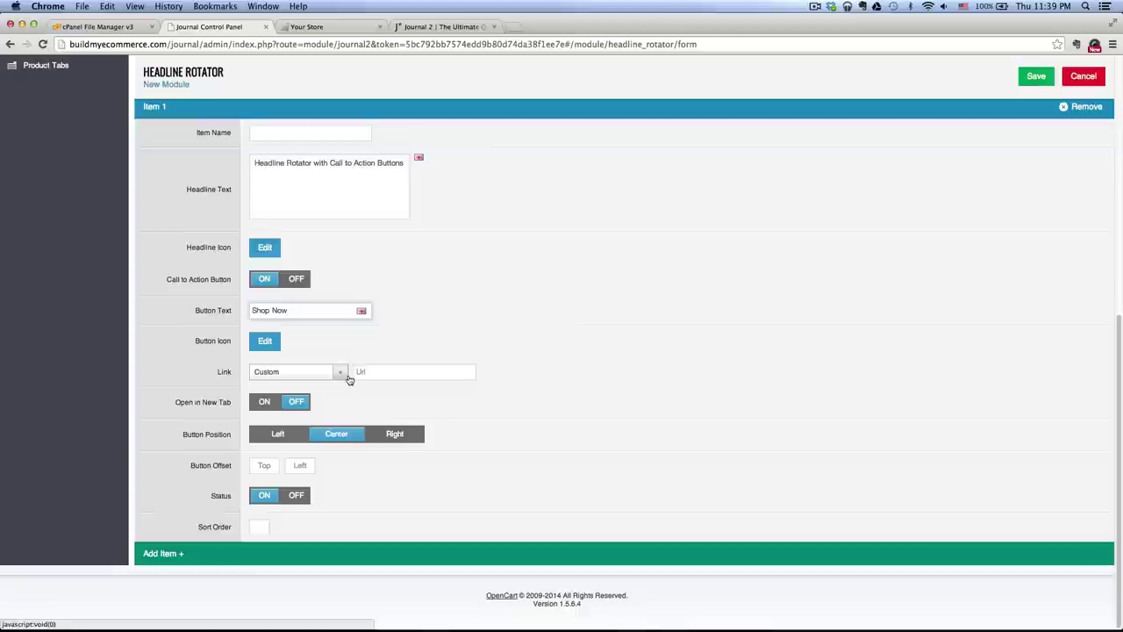
- Give Item 1's call to action button the circled right arrow icon in white at 20px
click(265, 343)
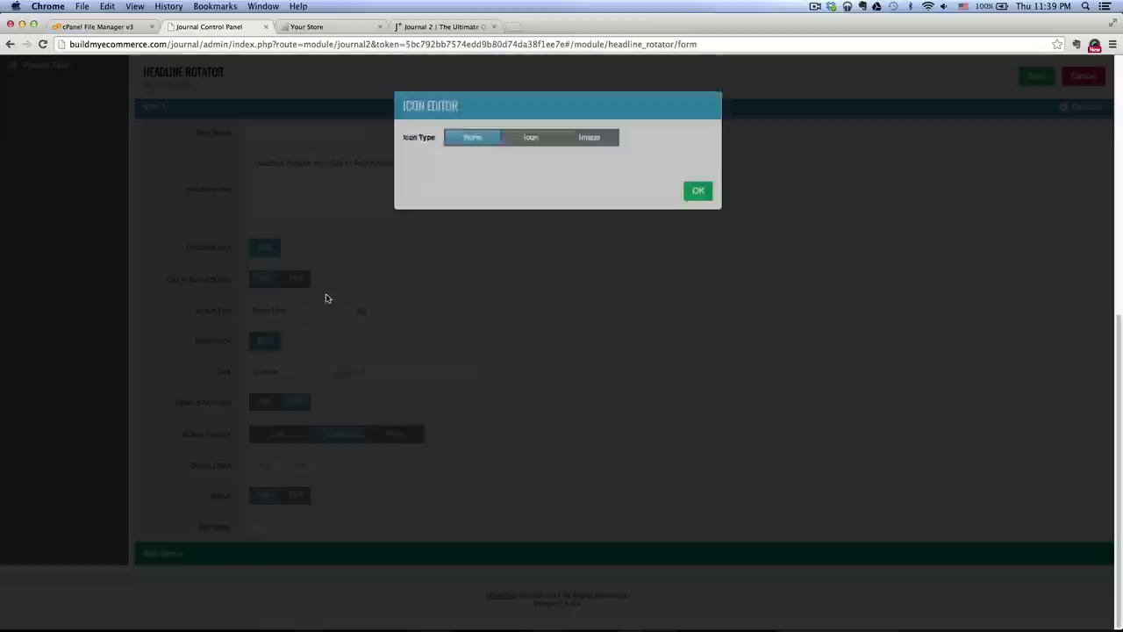
click(530, 161)
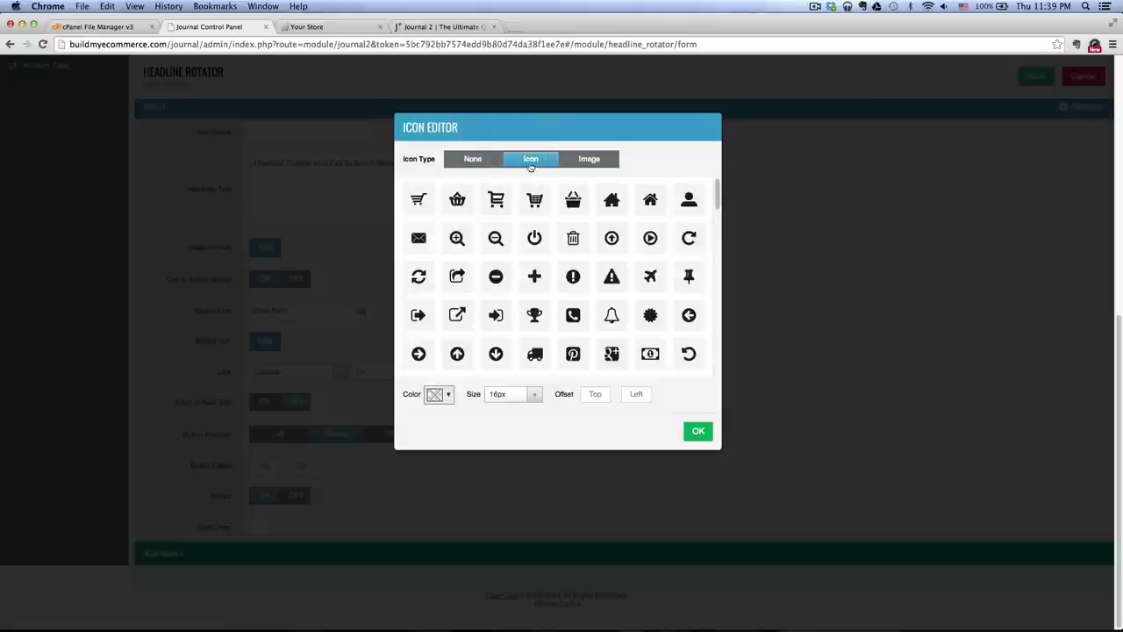
click(422, 357)
click(439, 394)
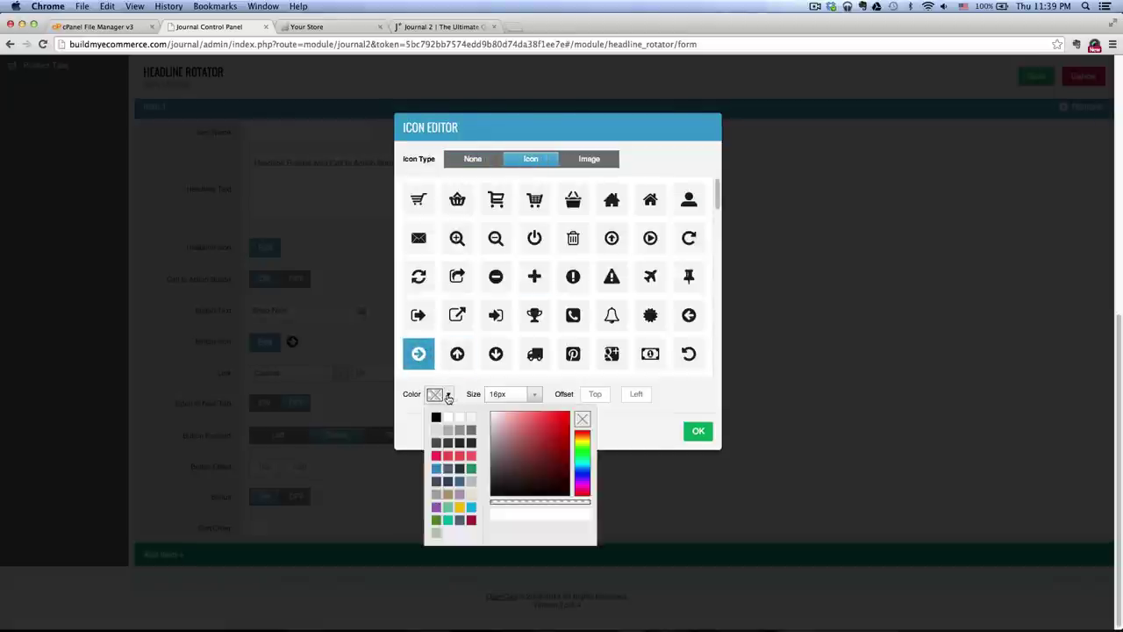
click(448, 421)
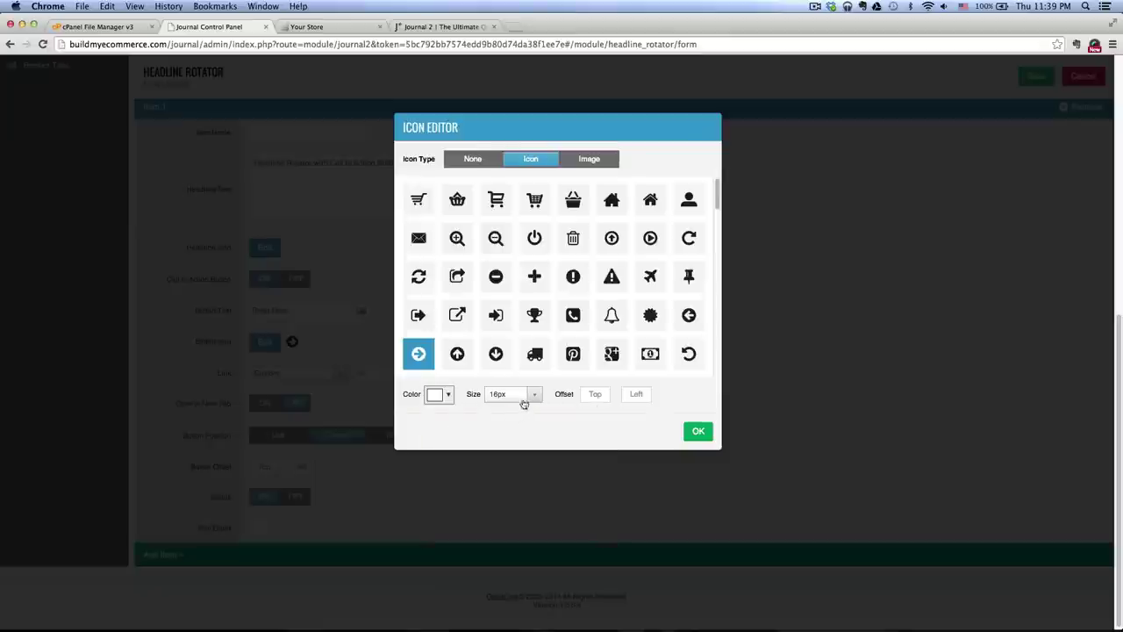
click(532, 394)
click(512, 372)
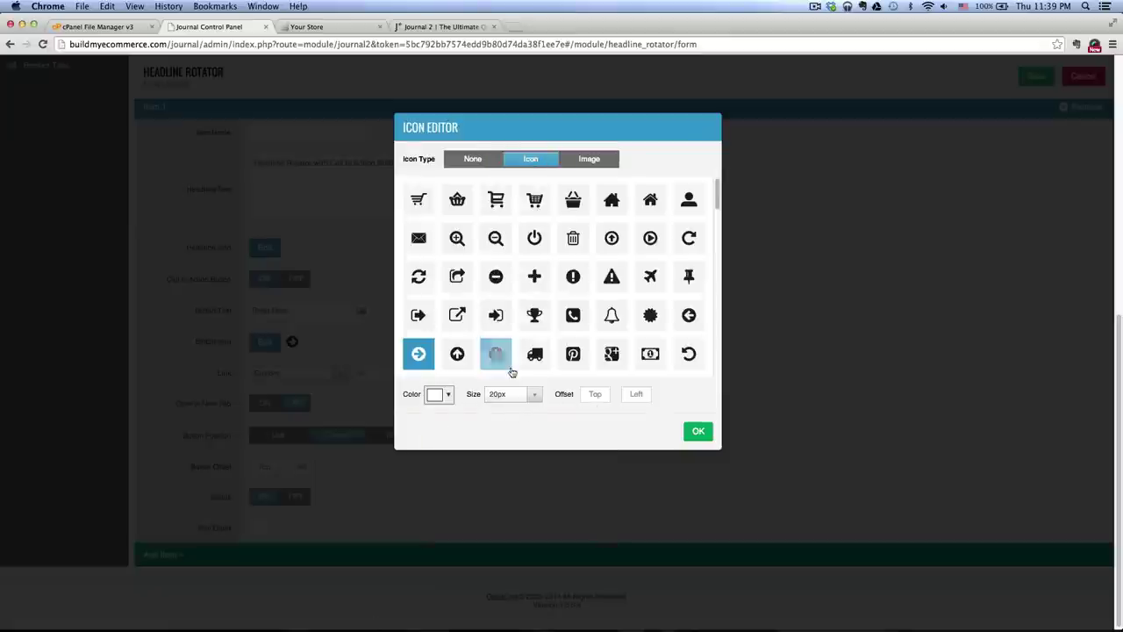
click(697, 431)
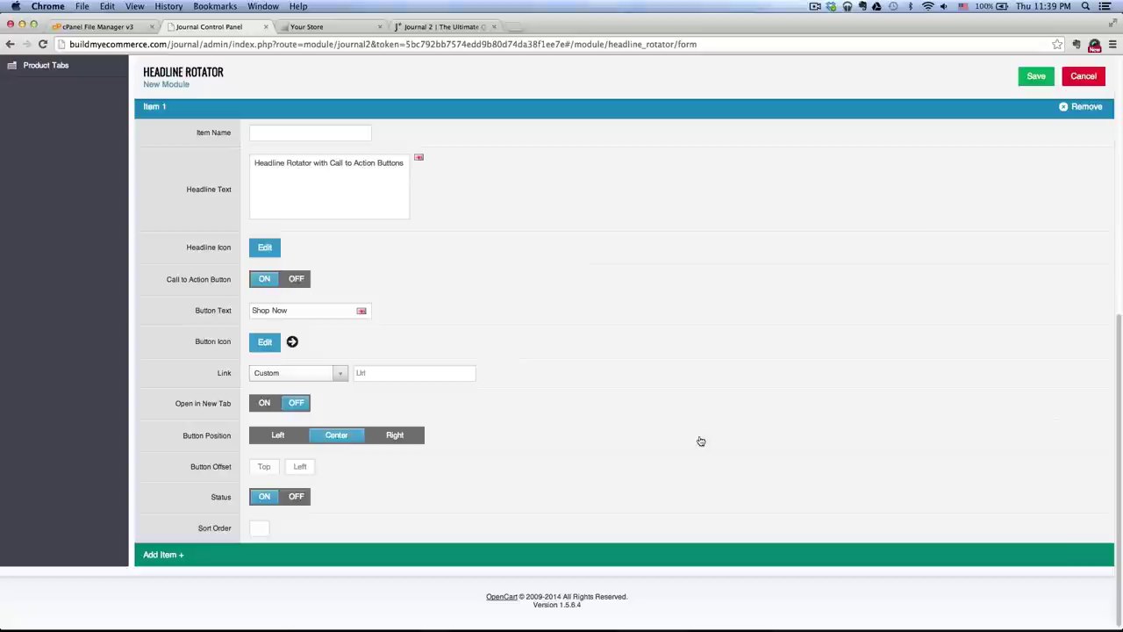
- Compare with the demo store's button, link Item 1's button to the product iPhone and set its position to Right
click(427, 27)
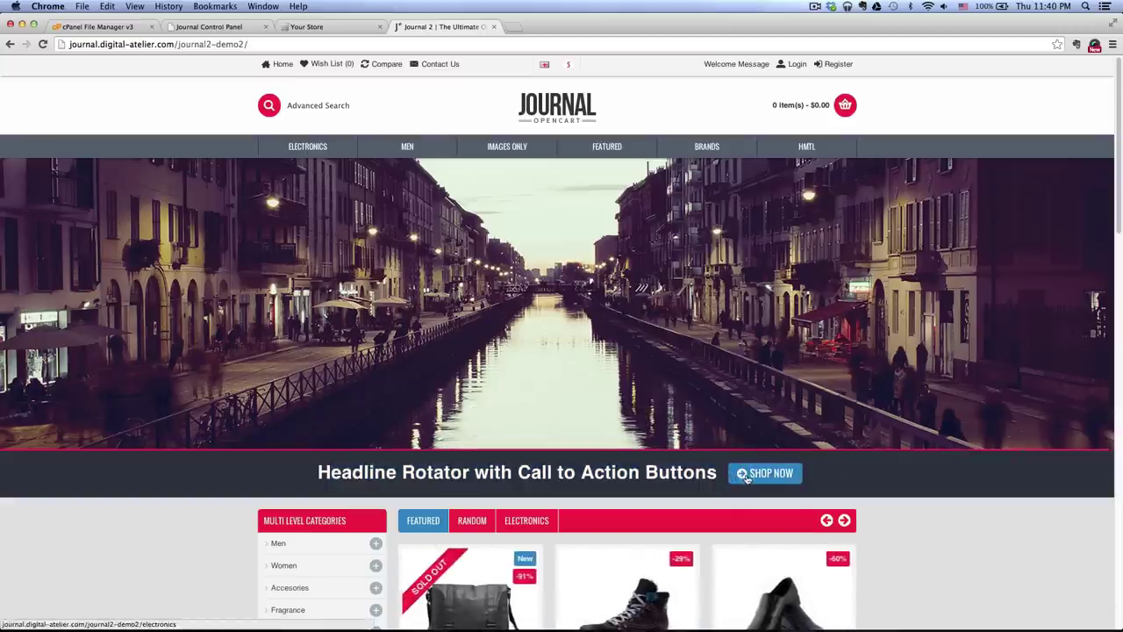
click(235, 27)
scroll(537, 351, down, 1)
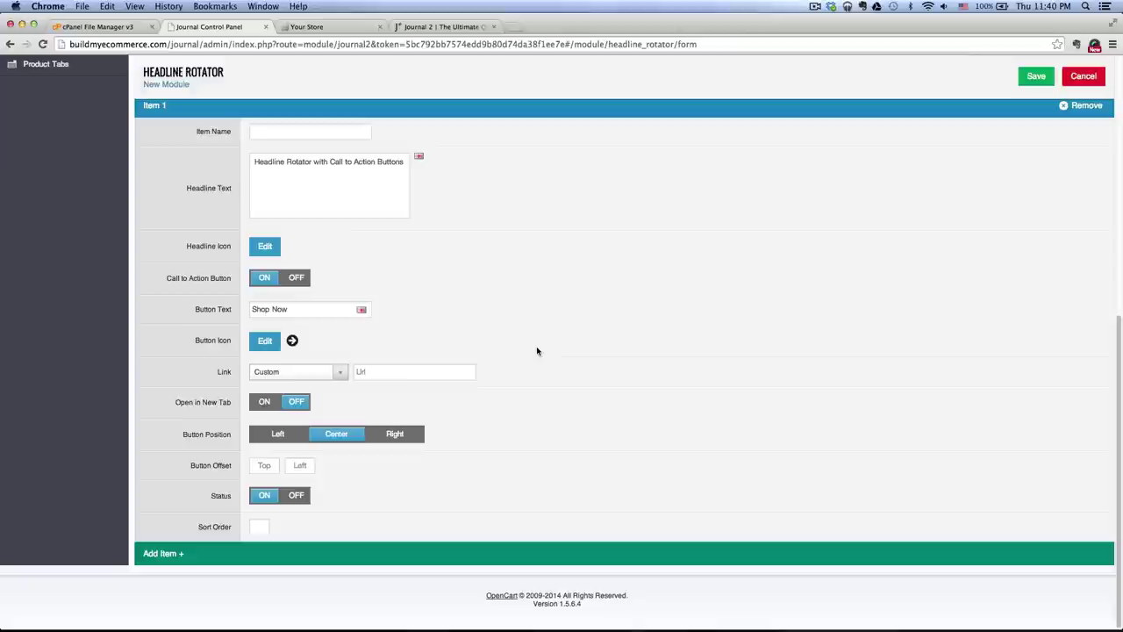
click(339, 375)
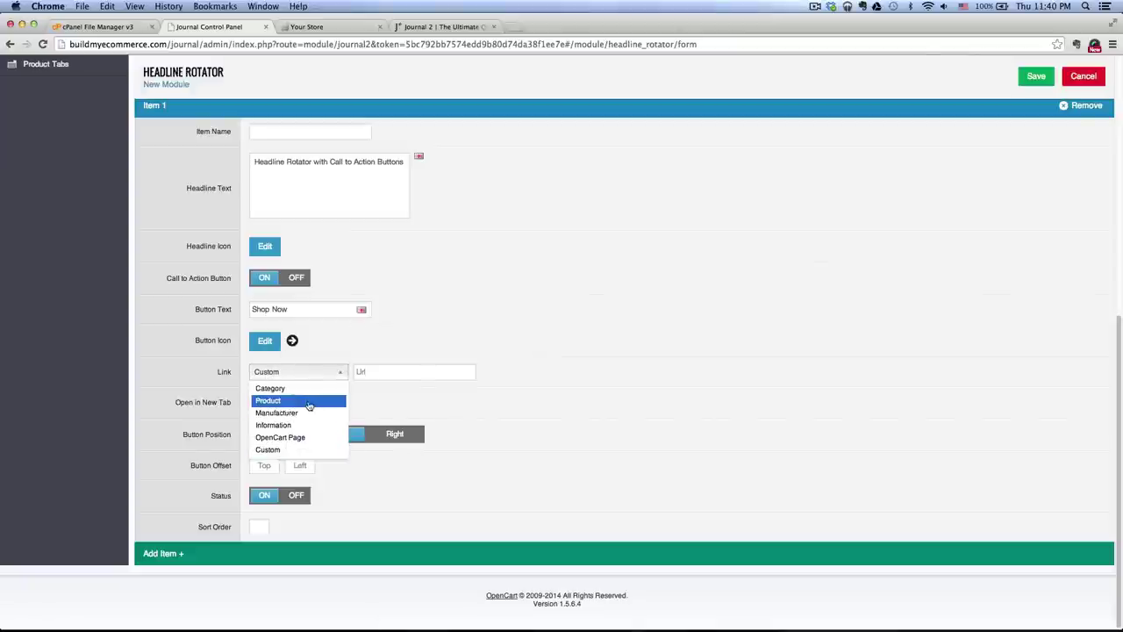
click(339, 396)
click(411, 376)
text(iphone)
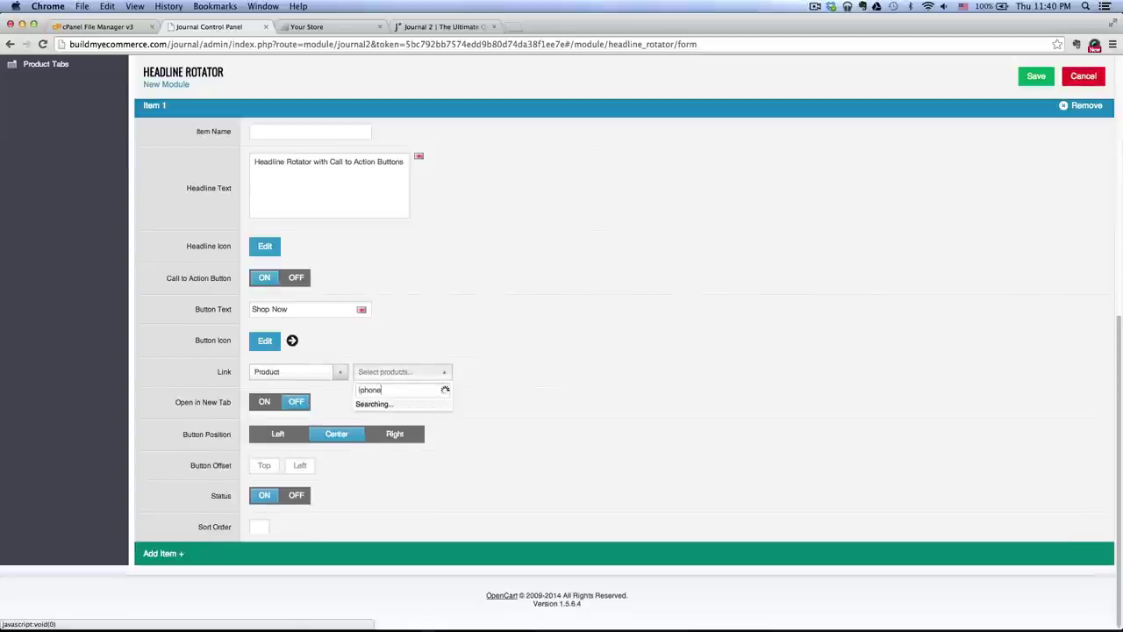
click(376, 404)
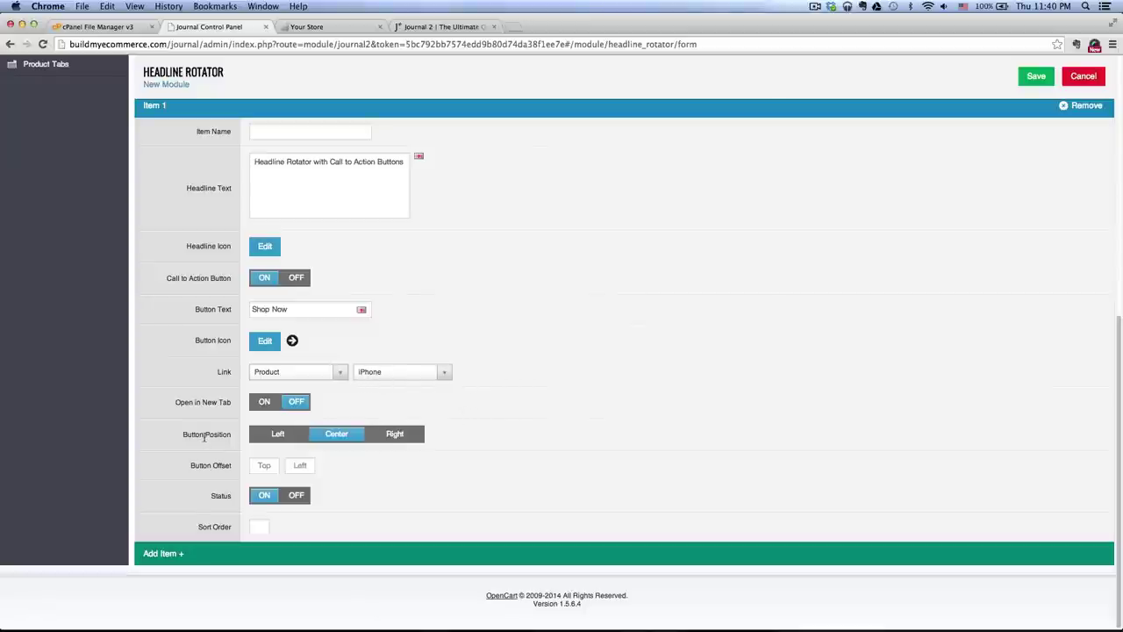
click(419, 437)
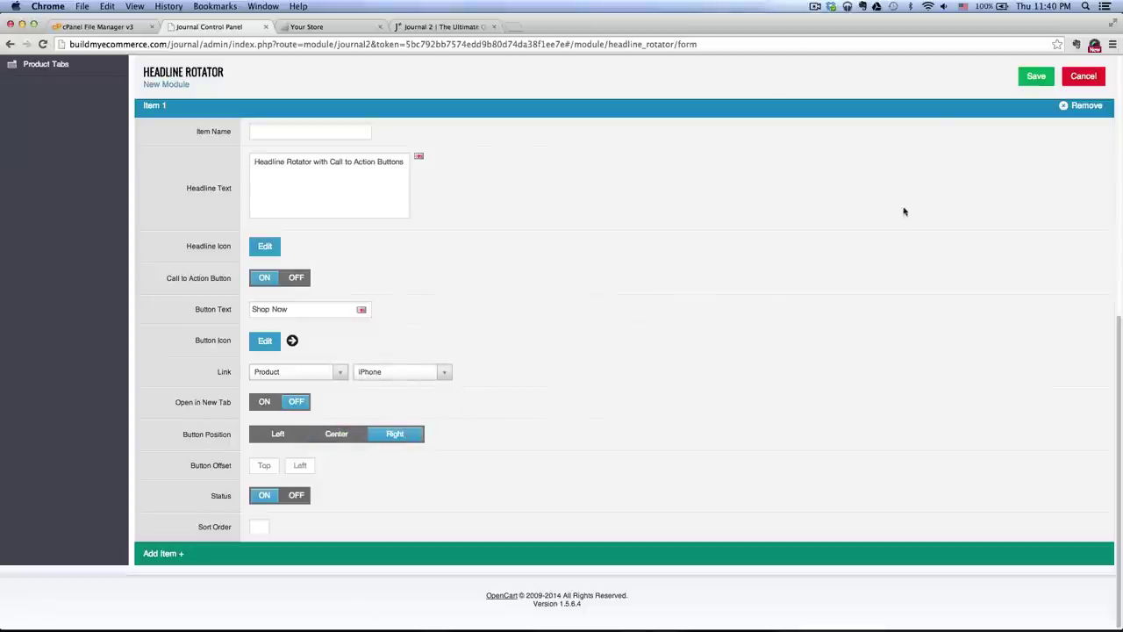
- Save the headline rotator module and assign it to the Home layout in the Top position
click(1036, 76)
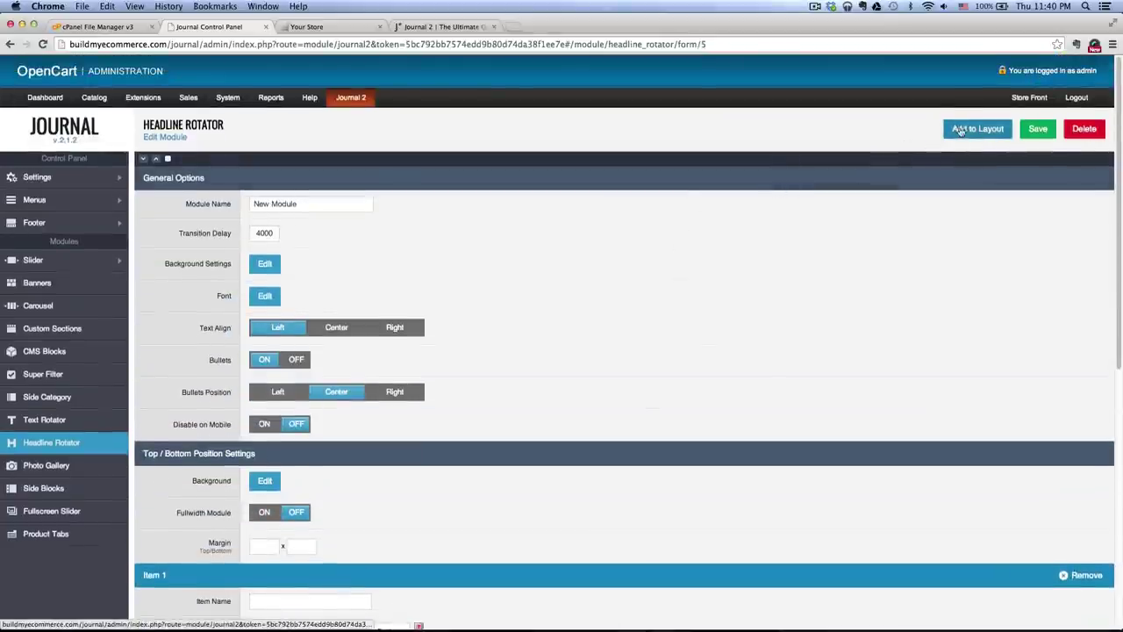
click(962, 129)
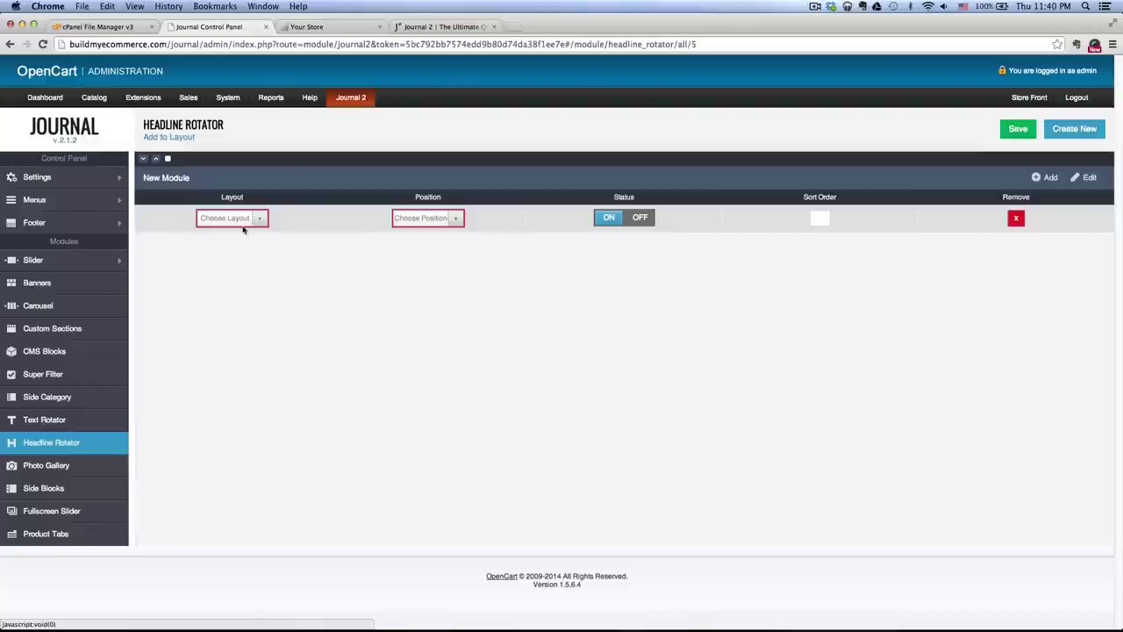
click(256, 219)
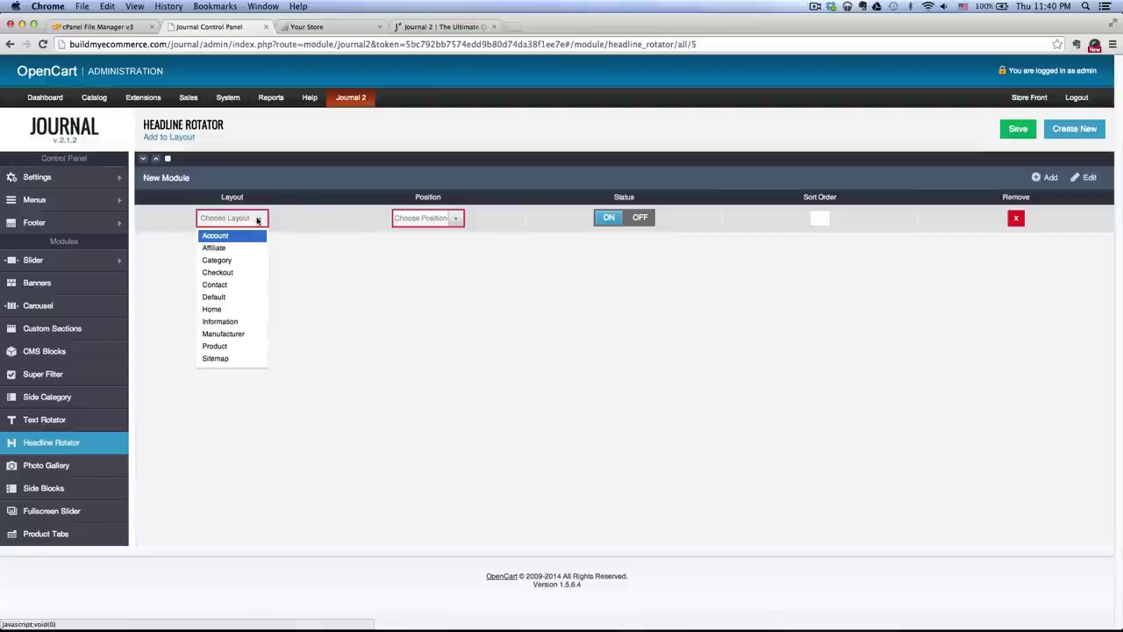
click(234, 309)
click(457, 219)
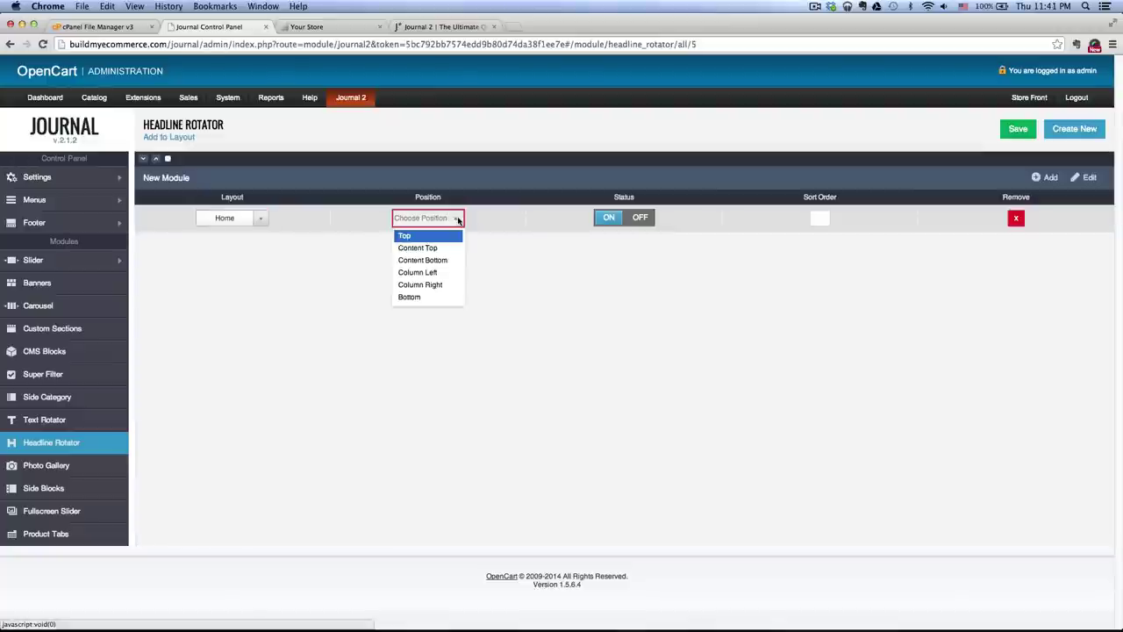
click(439, 237)
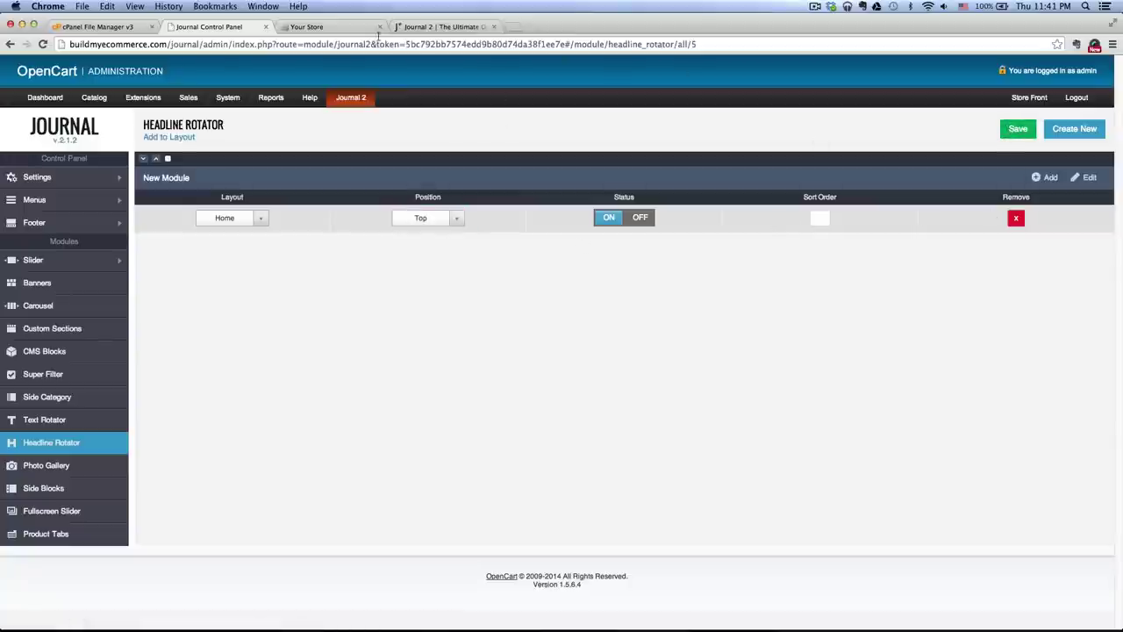
- Reload the storefront and examine the headline rotator and its Shop Now button below the slider
click(343, 30)
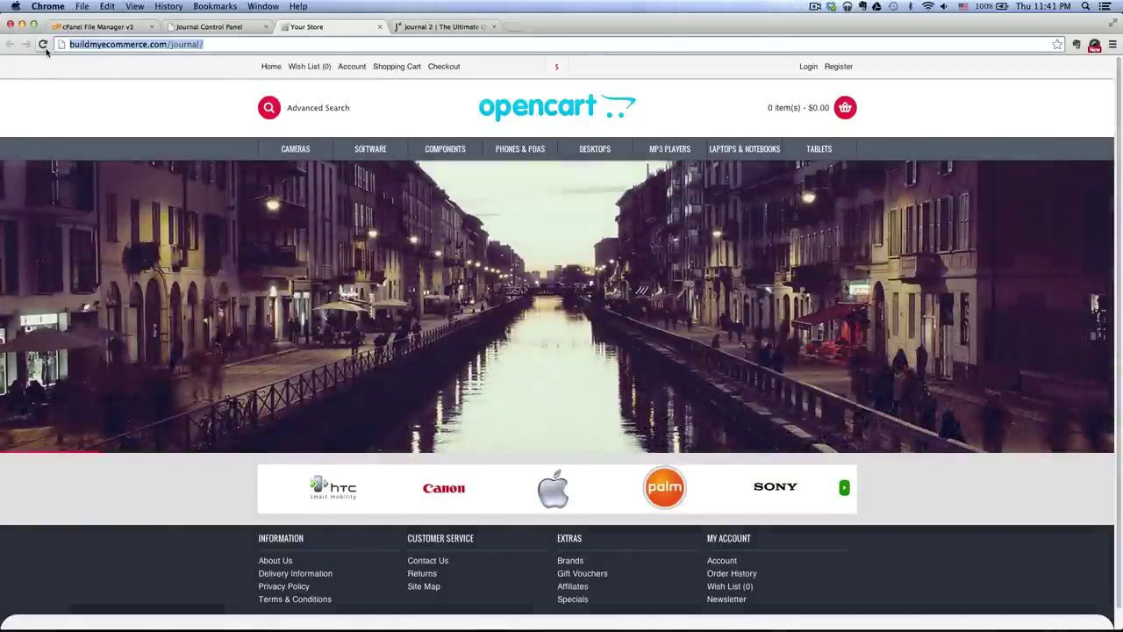
key(super+r)
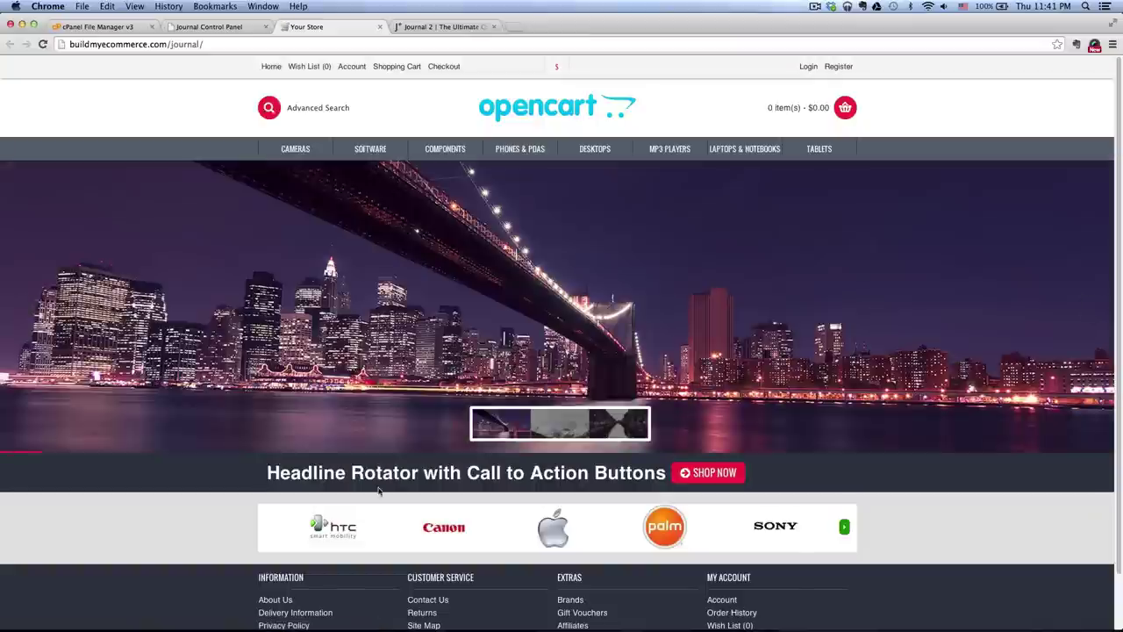
drag(267, 472, 393, 474)
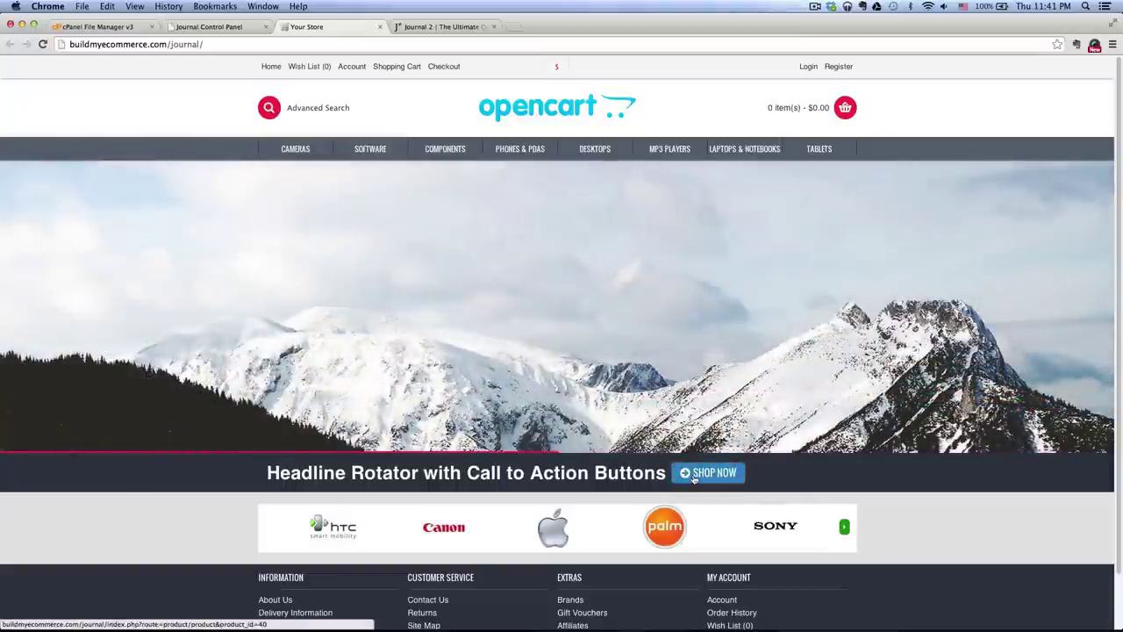
mouse_move(386, 272)
- In the skin's Headline Rotator settings, set the call to action button's background to light blue and its hover background to green, and save
click(213, 27)
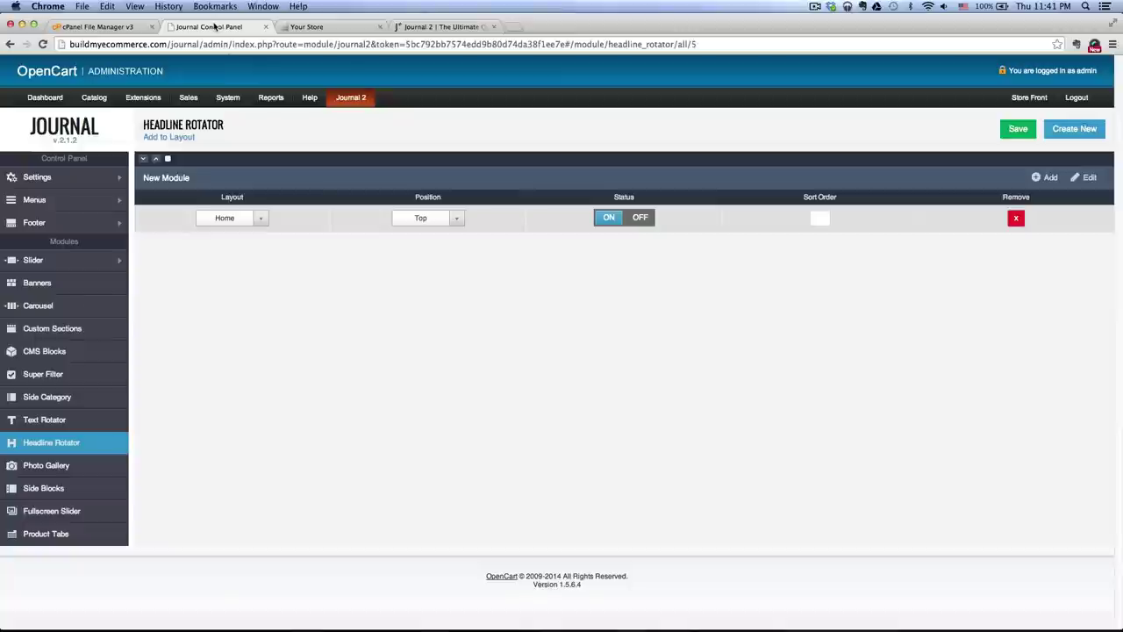
mouse_move(52, 180)
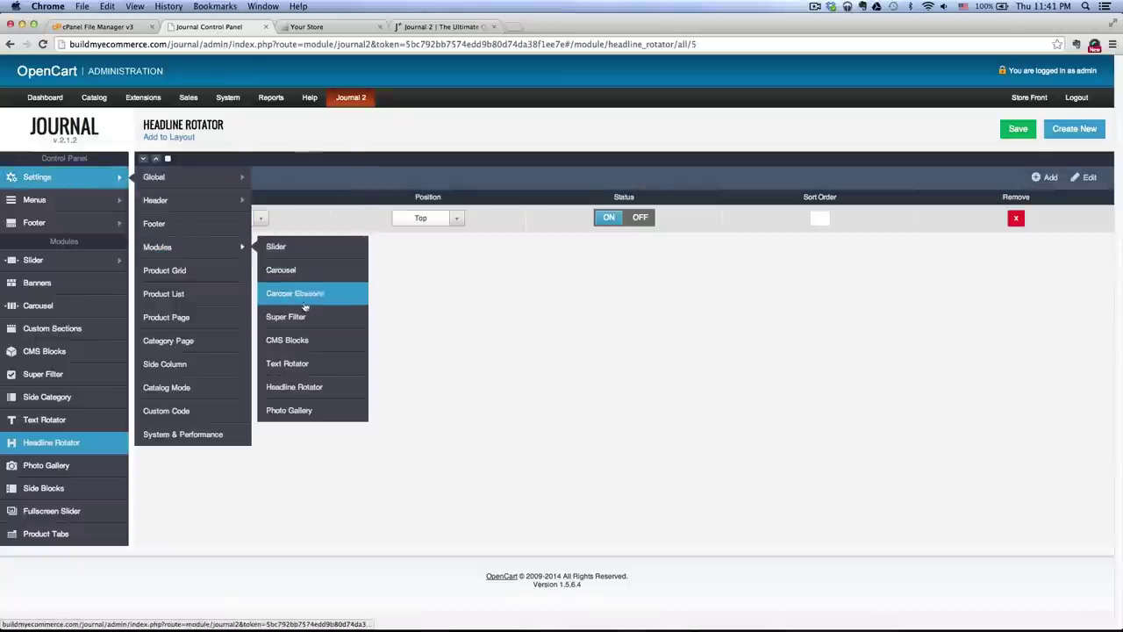
click(296, 391)
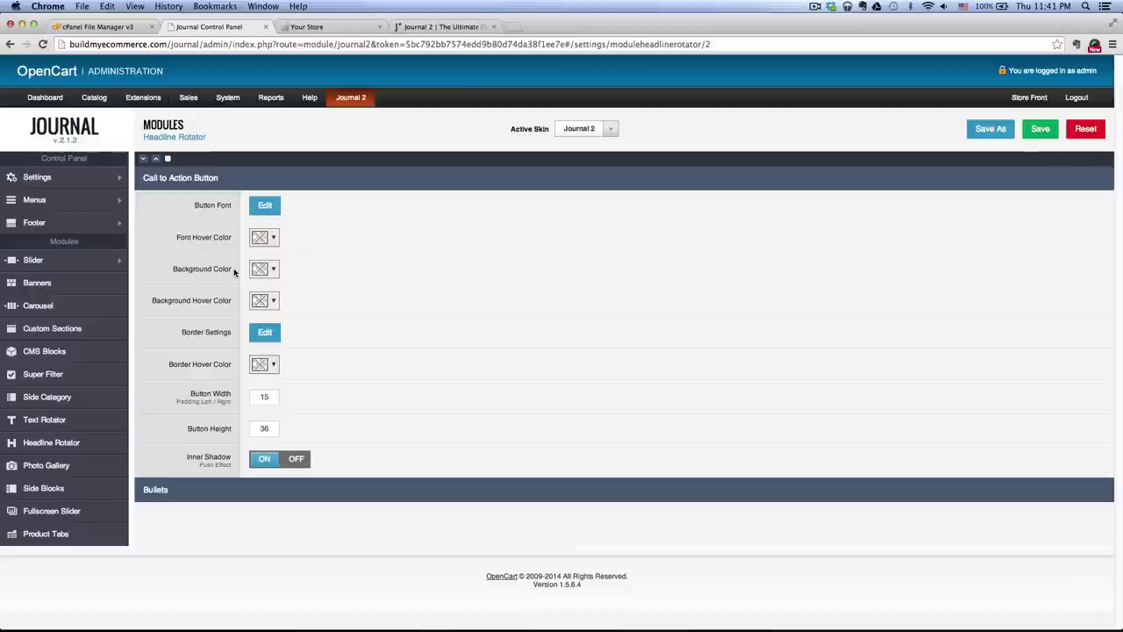
click(275, 272)
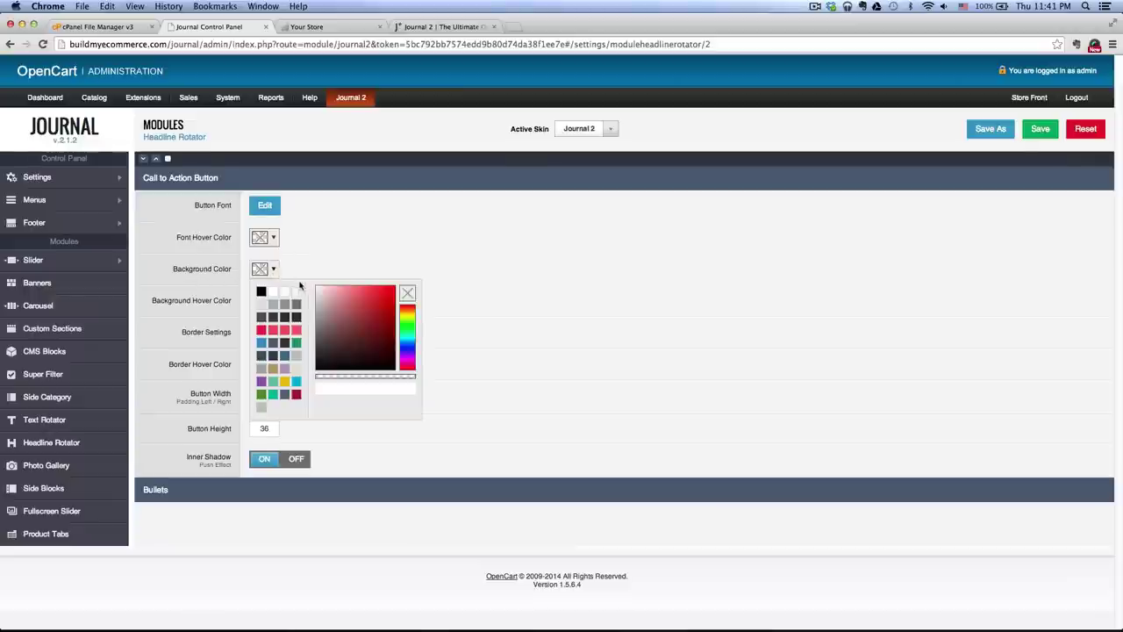
click(297, 383)
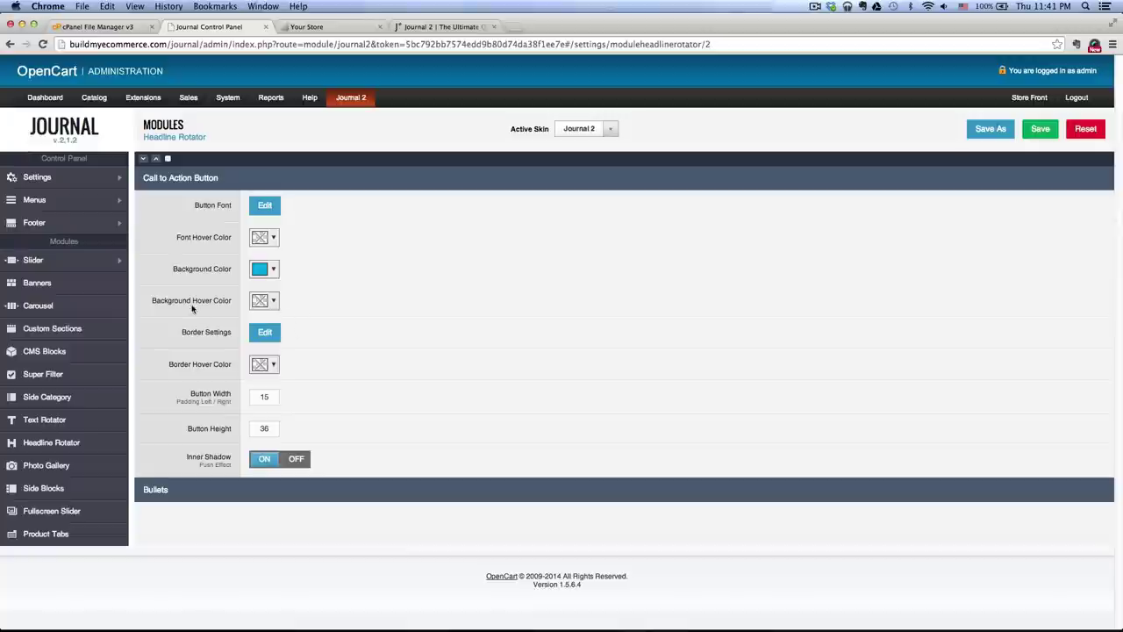
click(274, 300)
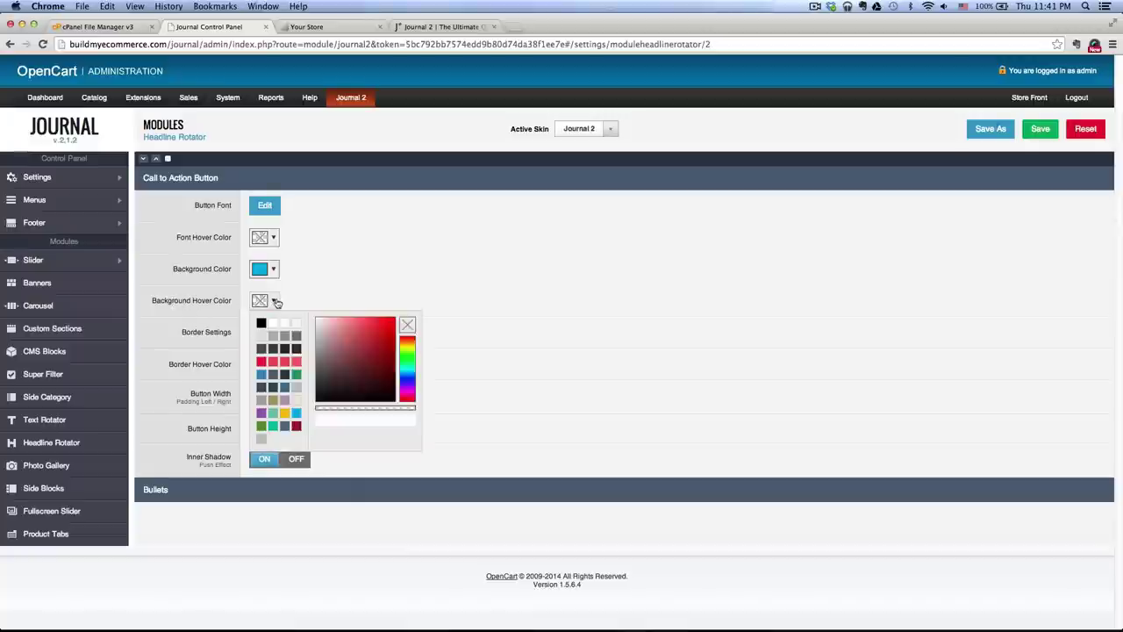
click(296, 375)
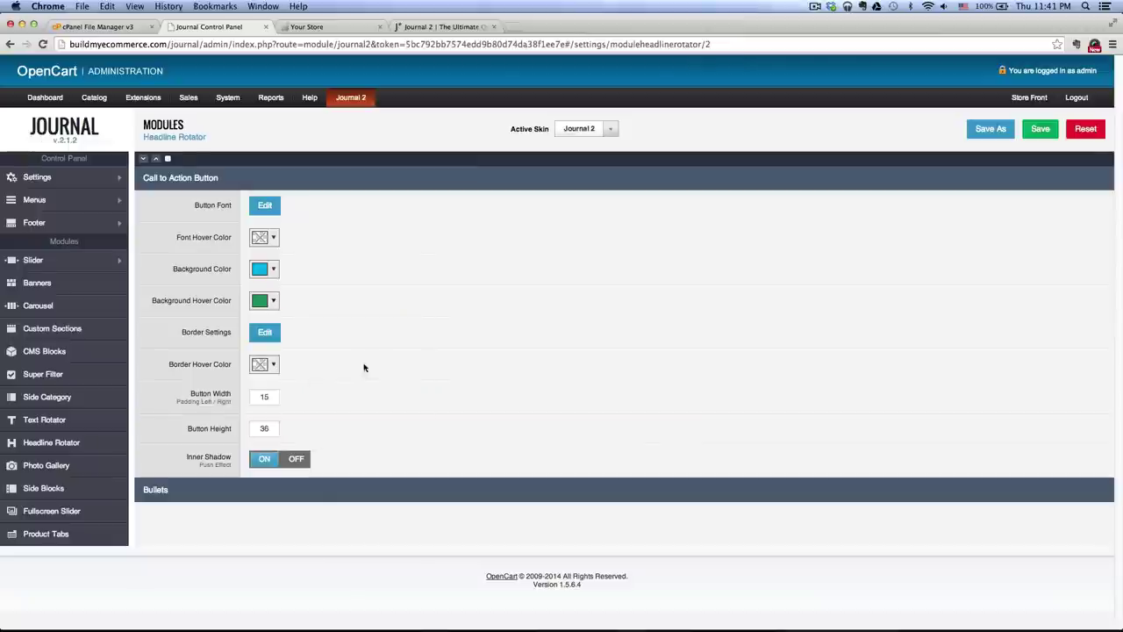
click(1040, 129)
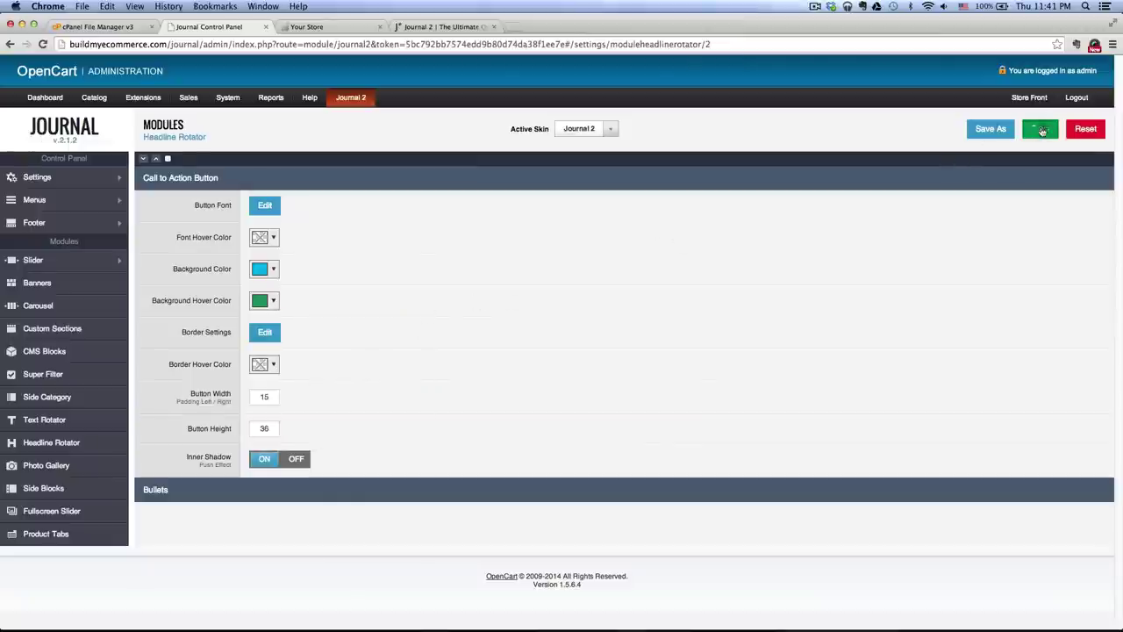
- Reload the storefront to check the button colours, and look at the product carousel on the demo store
click(303, 27)
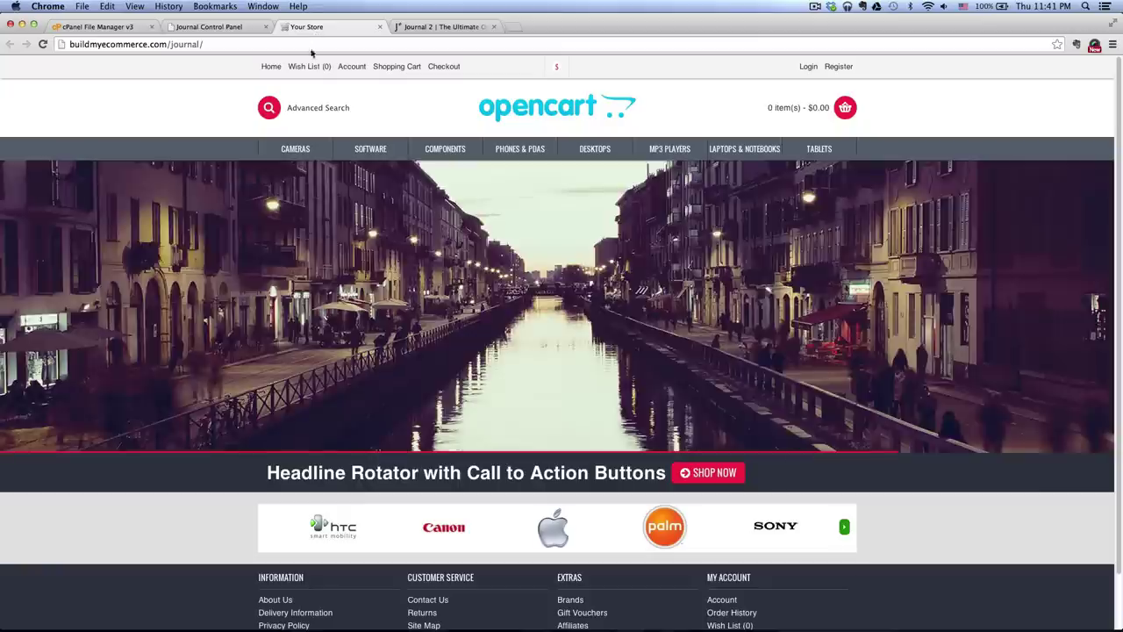
click(44, 46)
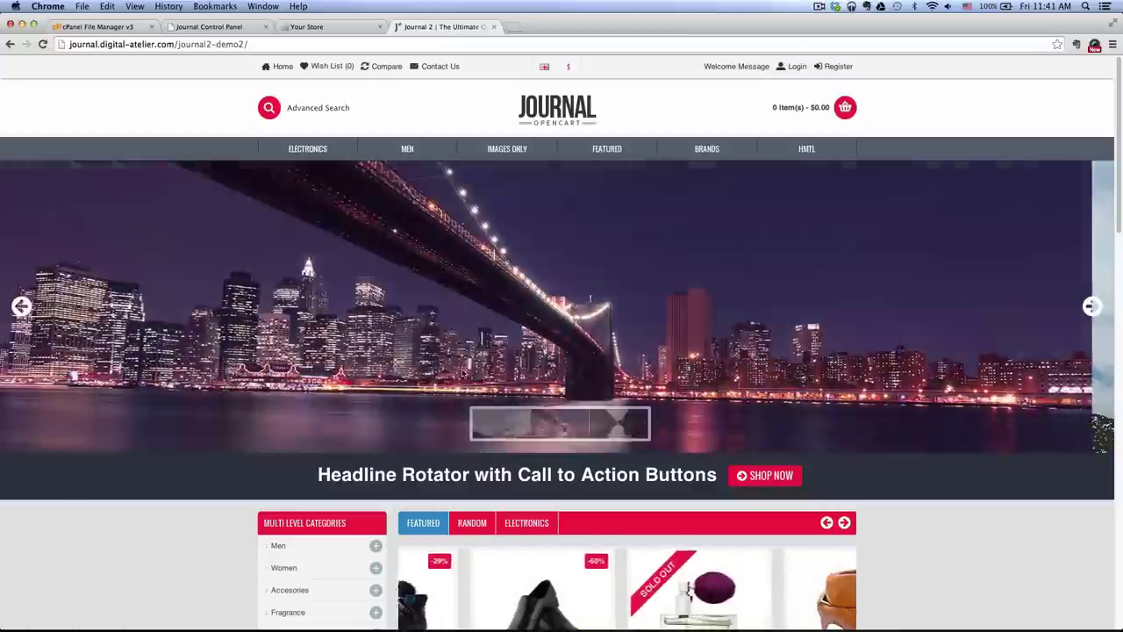
scroll(442, 381, down, 3)
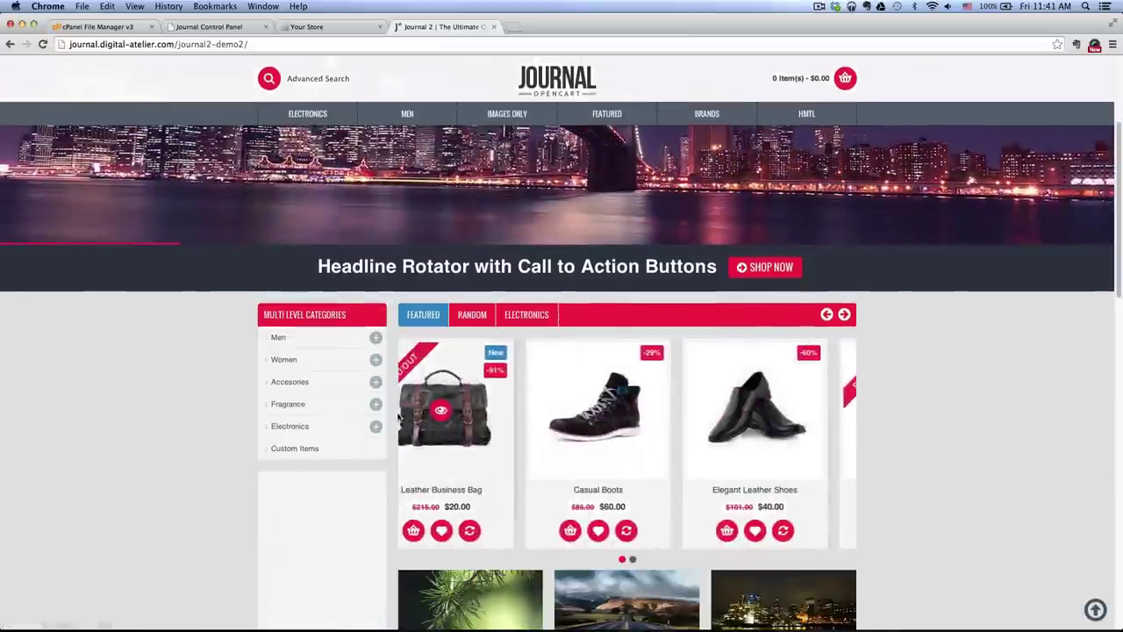
- Create a new product carousel module in Journal 2, using the demo store's carousel as reference, and turn its autoplay on
click(222, 32)
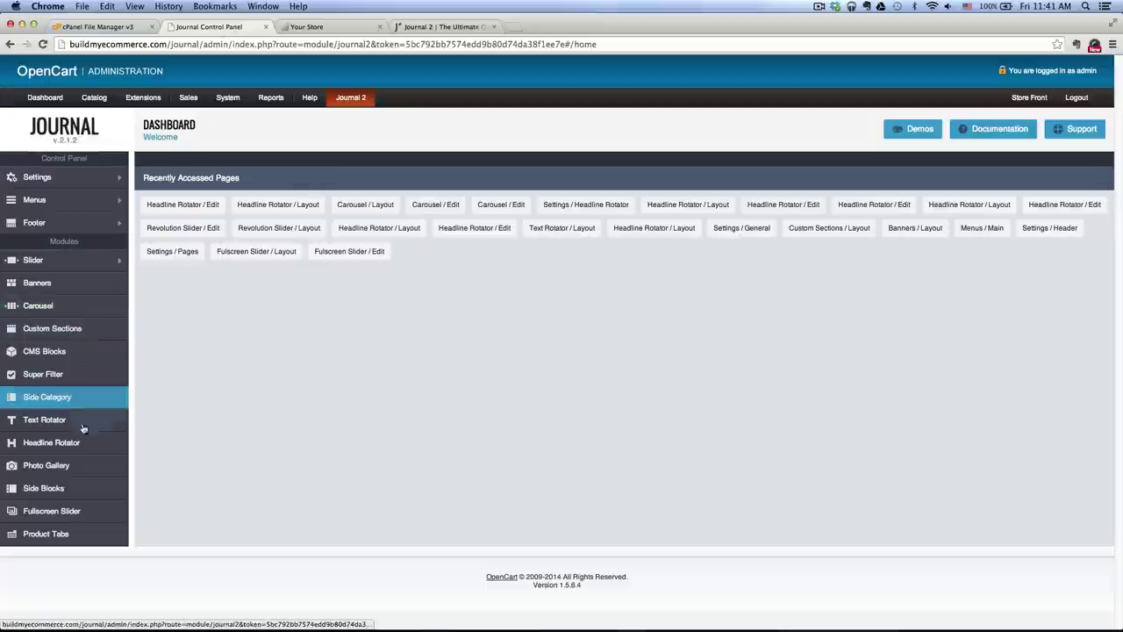
click(35, 307)
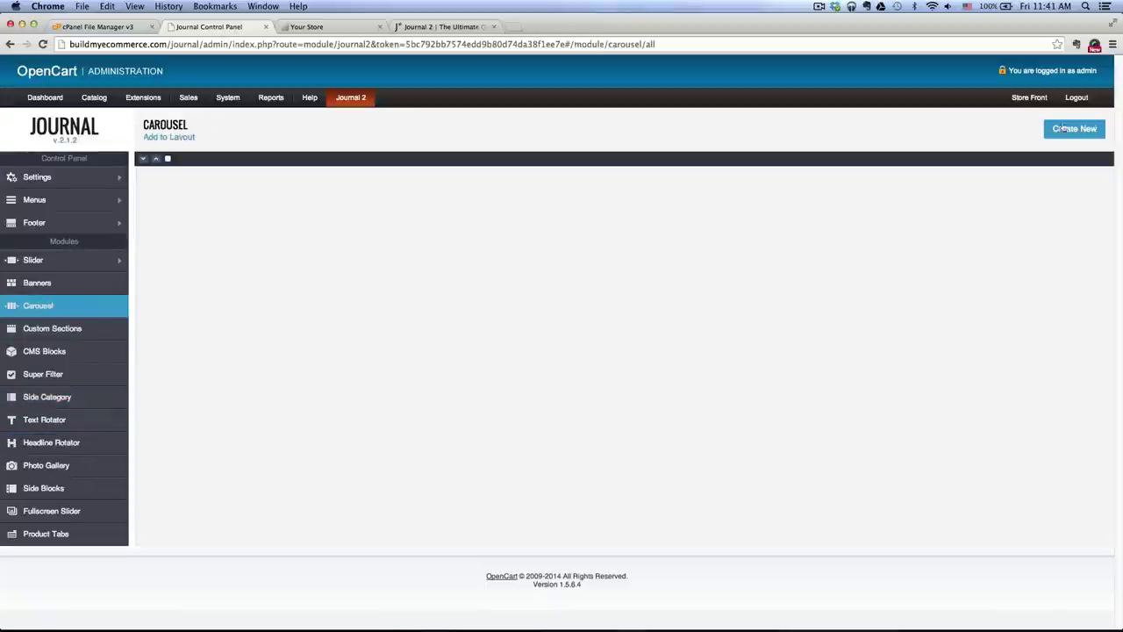
click(1061, 127)
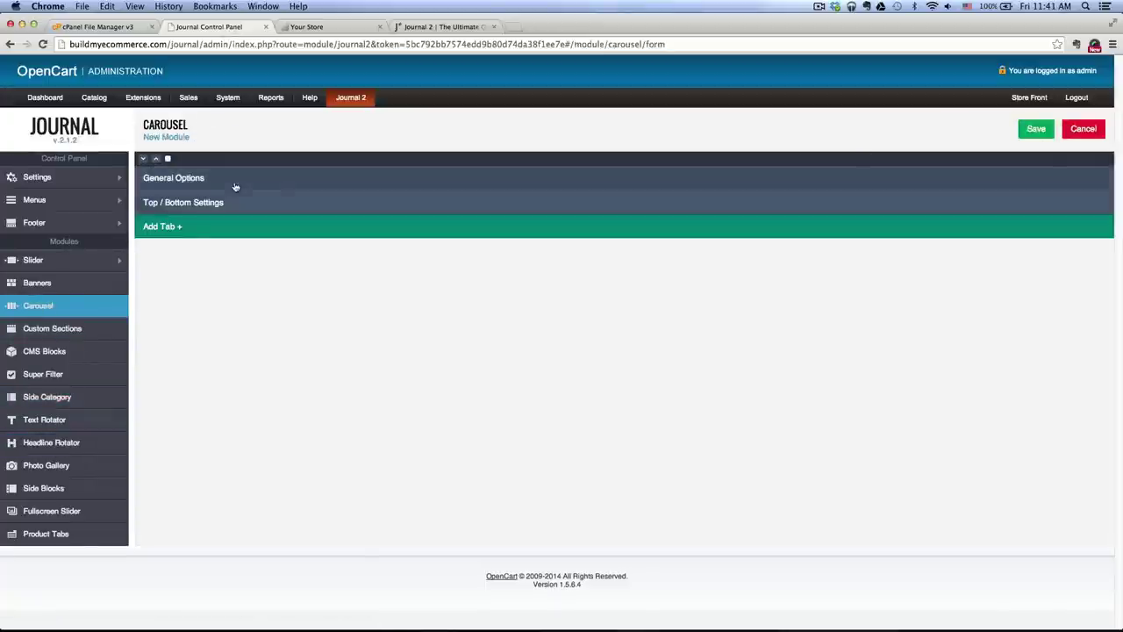
click(183, 179)
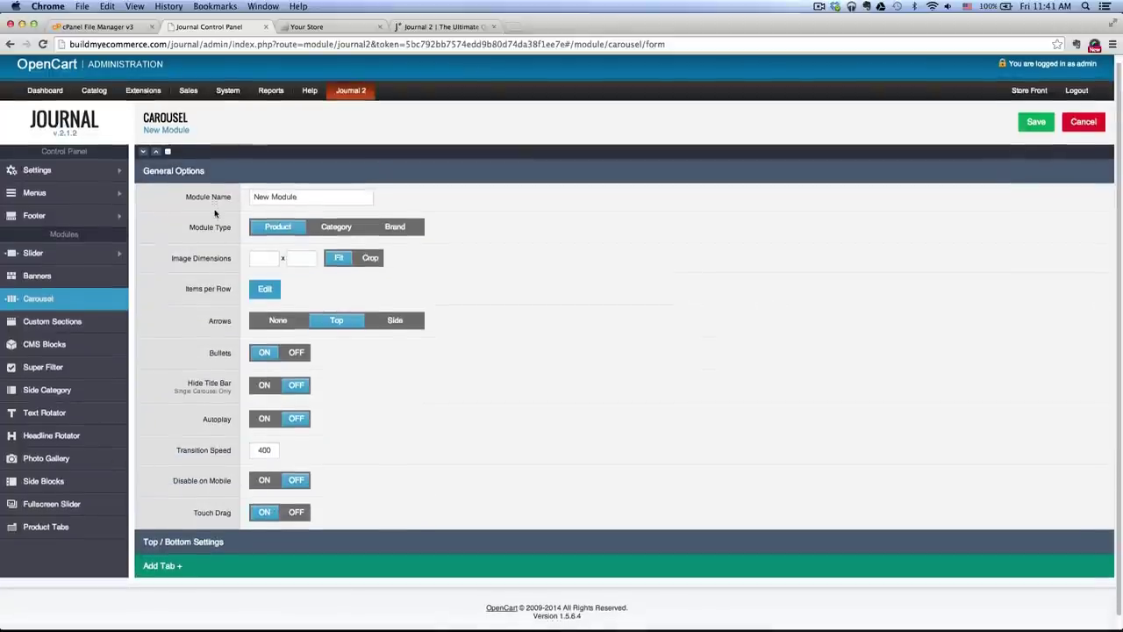
scroll(214, 213, down, 1)
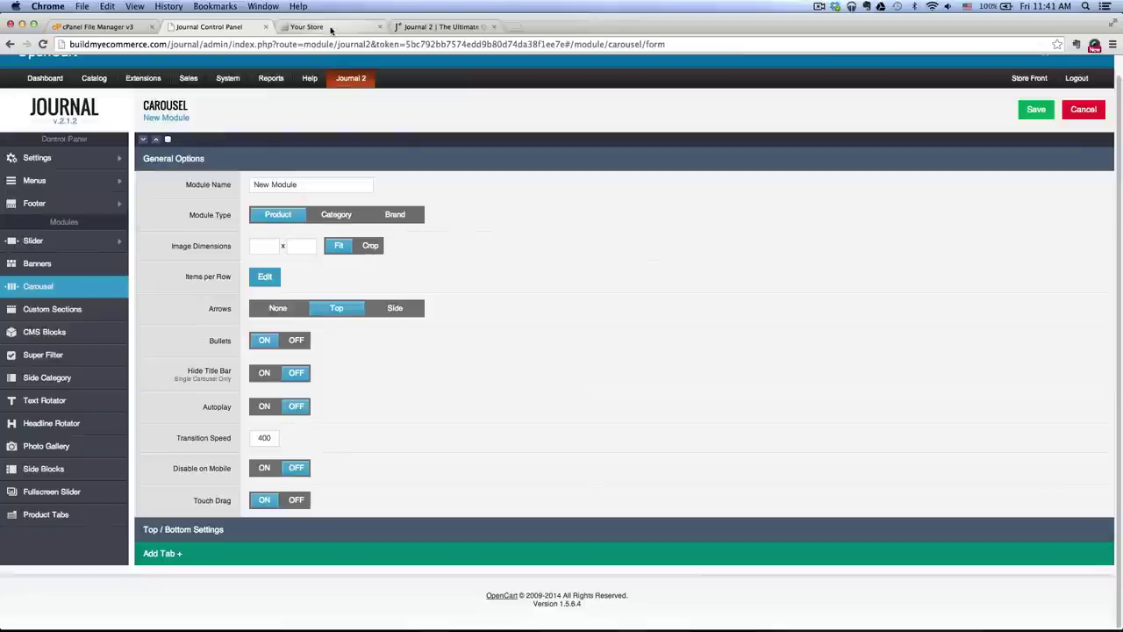
click(442, 26)
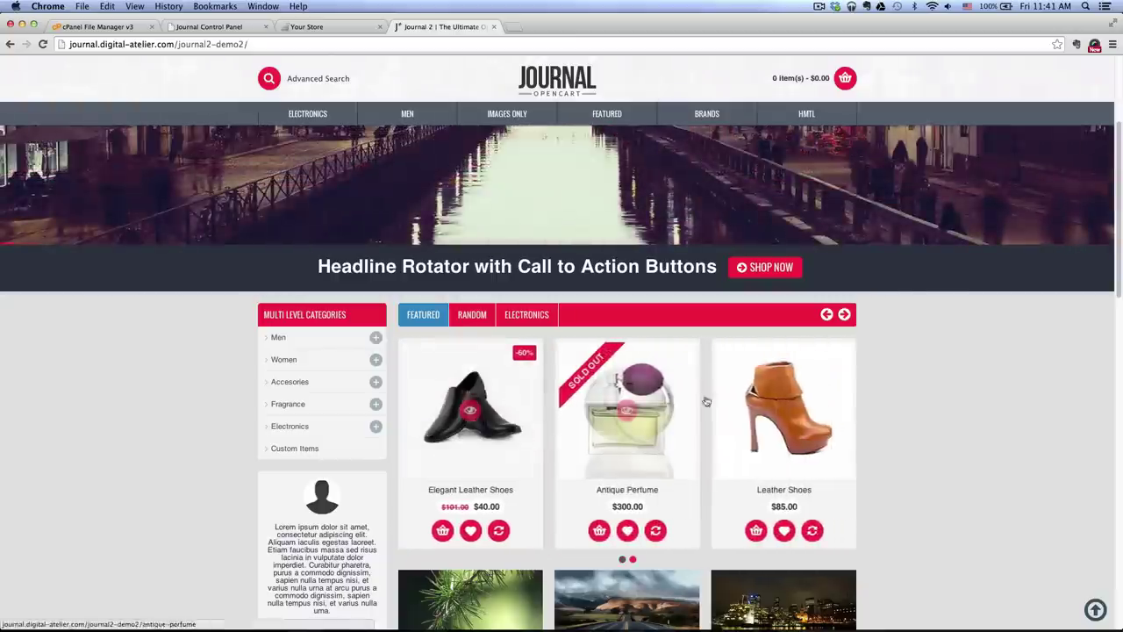
click(212, 27)
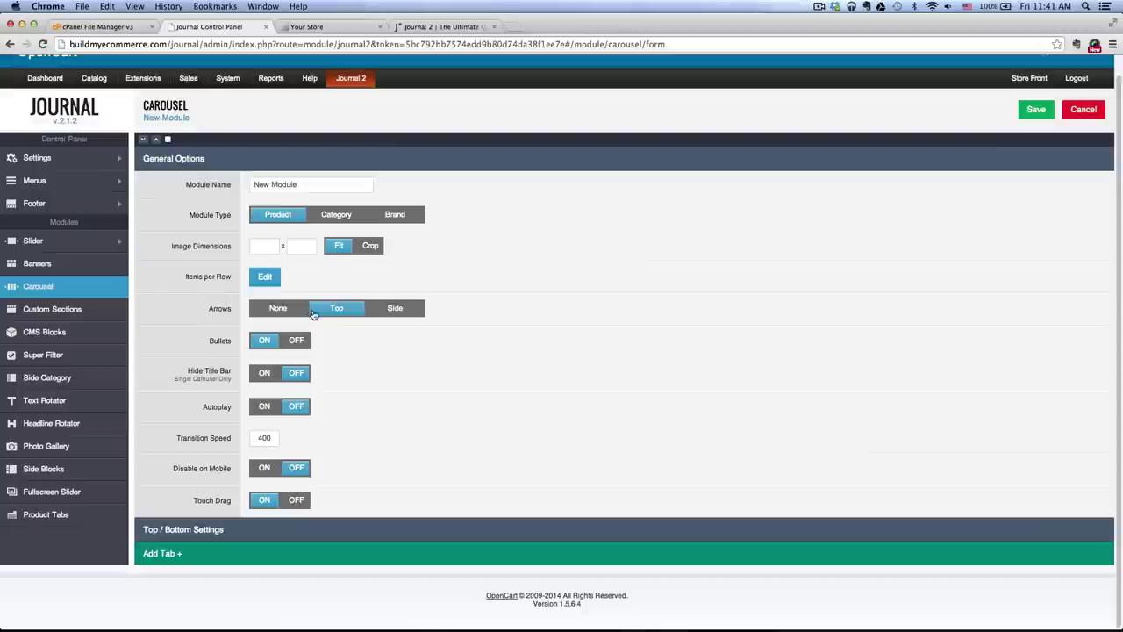
click(266, 407)
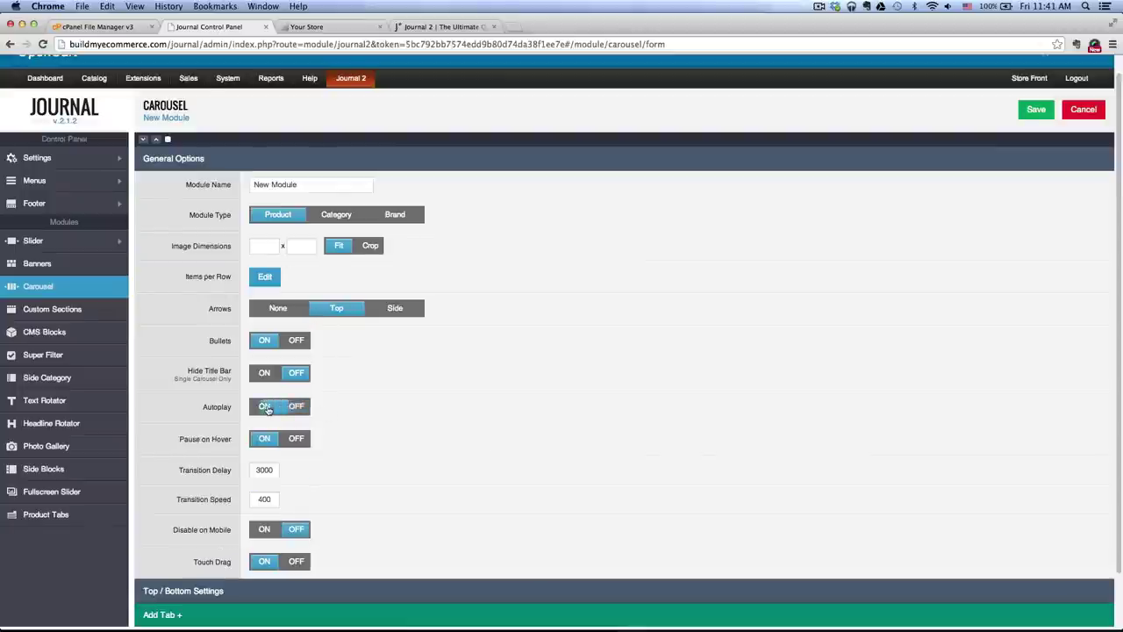
scroll(342, 402, down, 2)
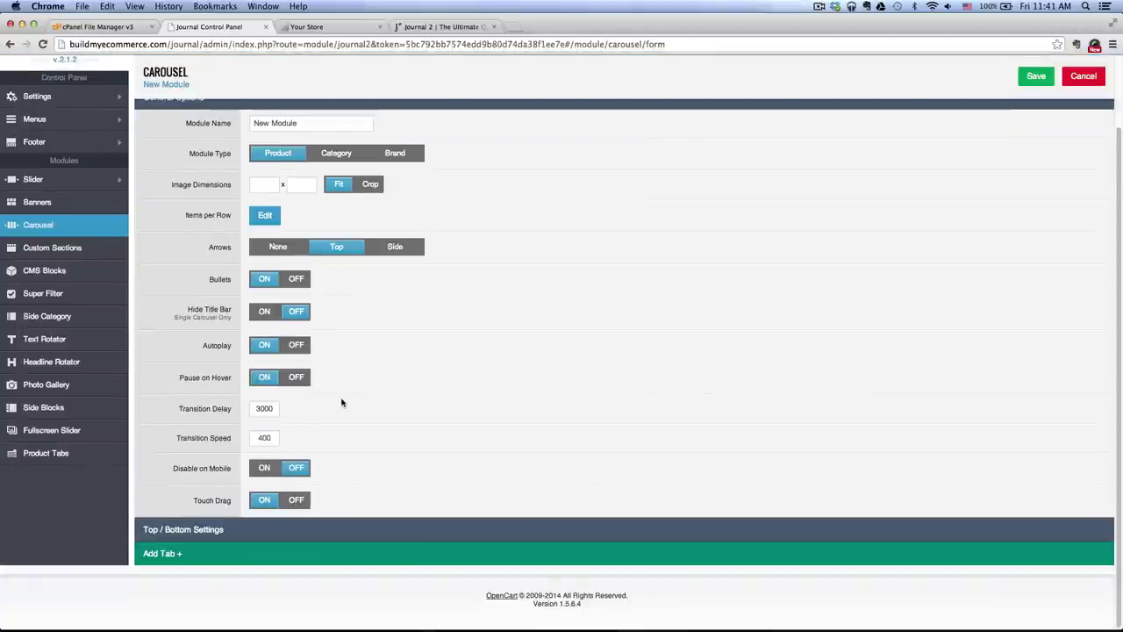
- Add a carousel tab titled Featured with section type Module and module type Featured, and save the module
click(174, 556)
scroll(351, 438, down, 5)
click(310, 342)
text(Featured)
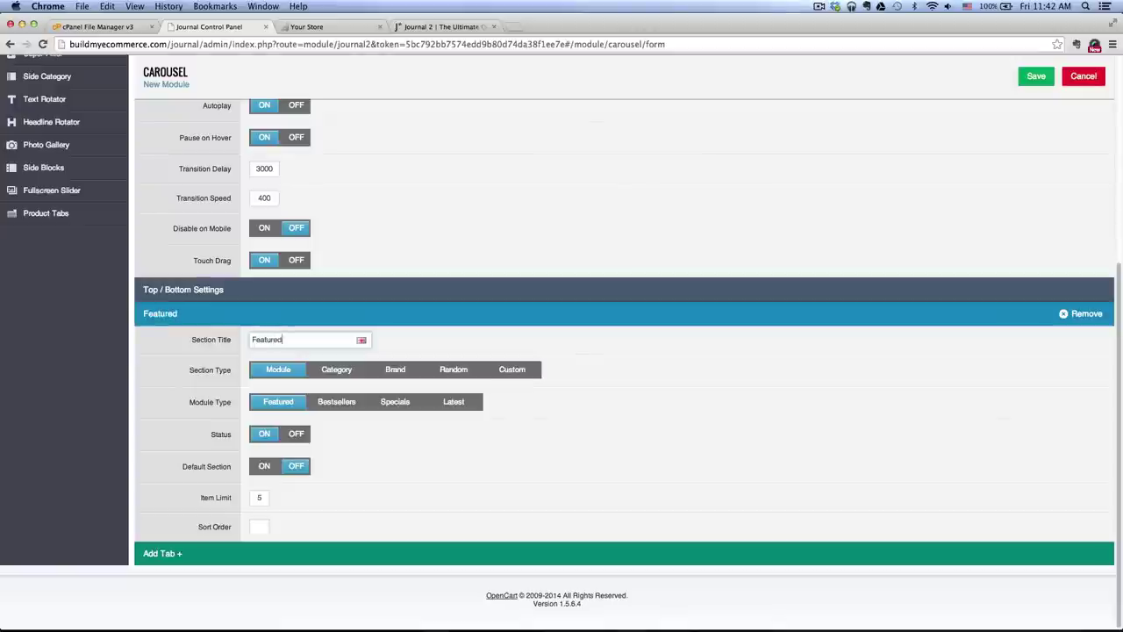
click(277, 369)
click(425, 26)
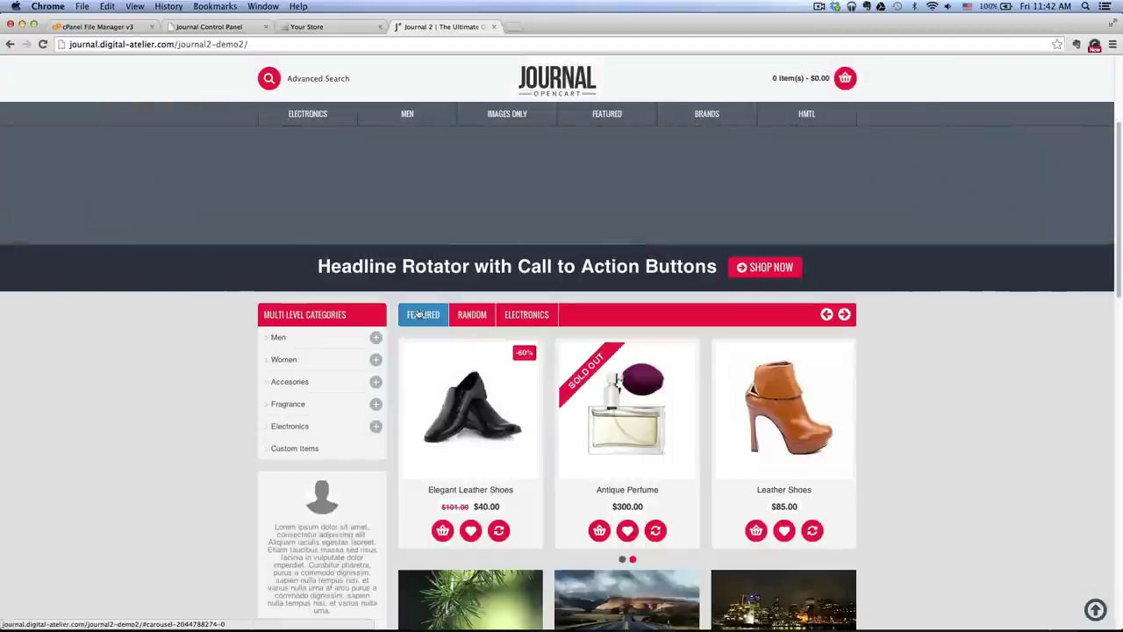
click(200, 29)
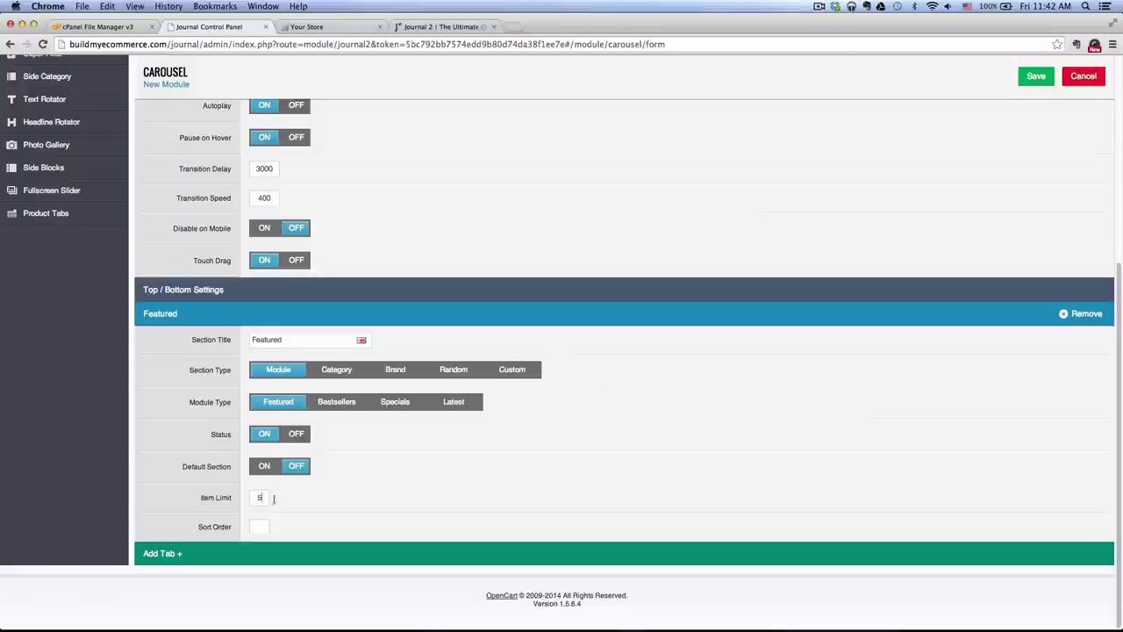
scroll(611, 393, up, 5)
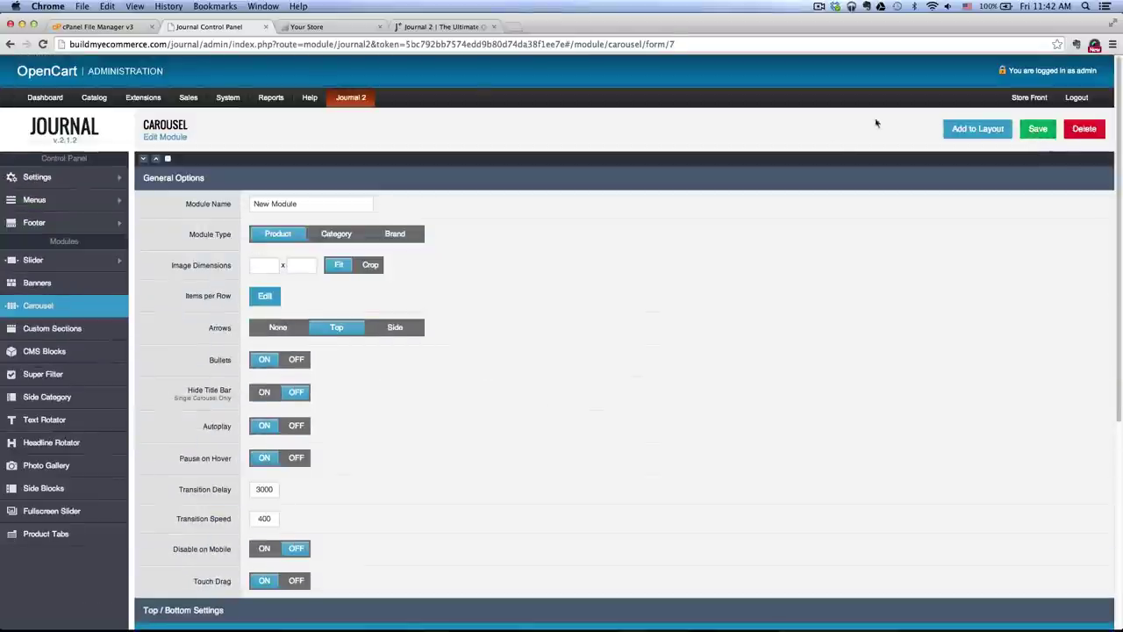
- Assign the carousel module to the Home layout in the Content Top position and save
click(969, 131)
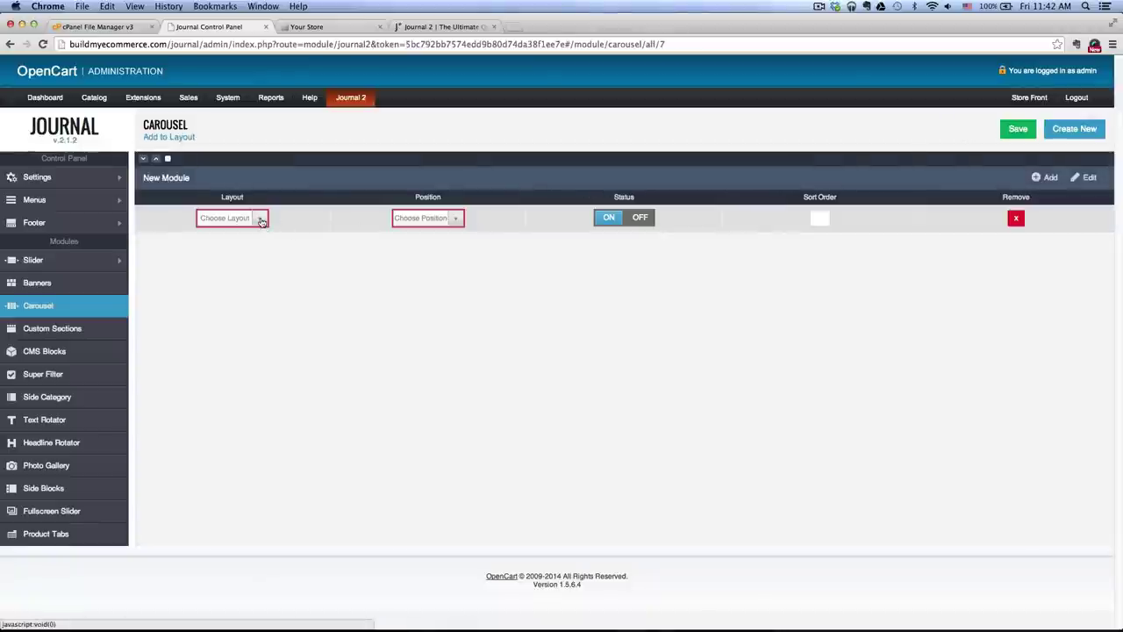
click(261, 221)
click(243, 310)
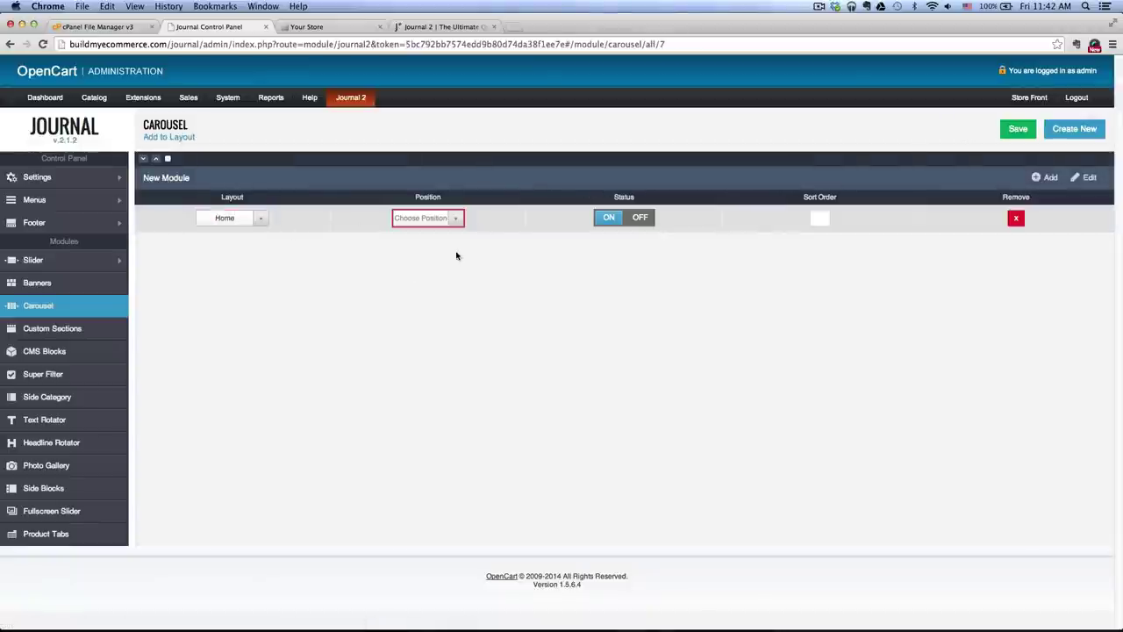
click(457, 221)
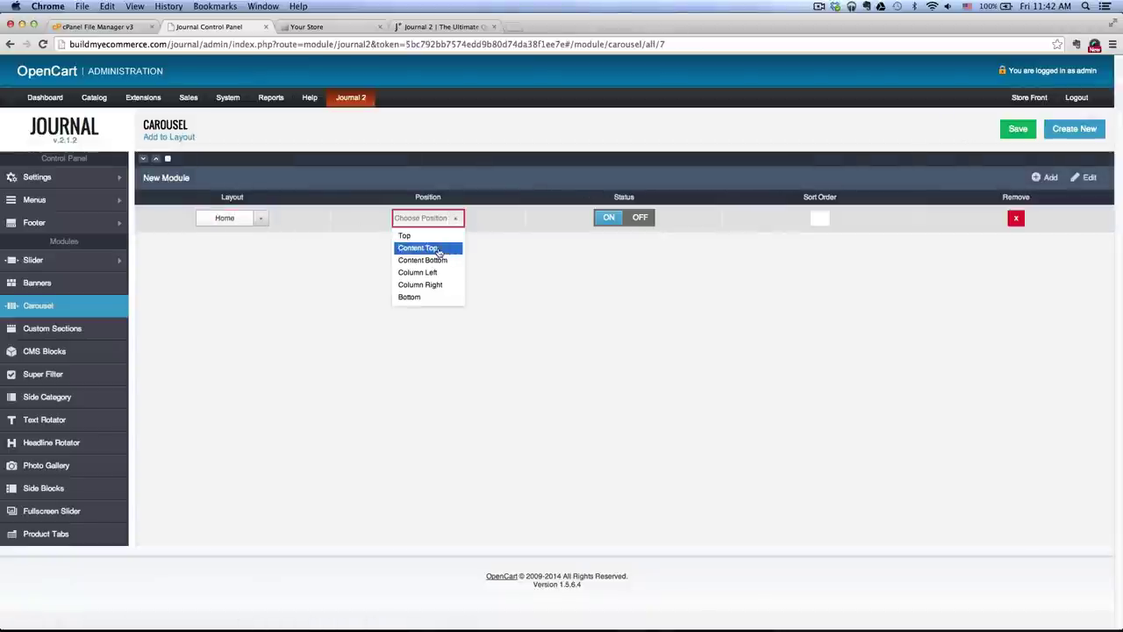
click(425, 251)
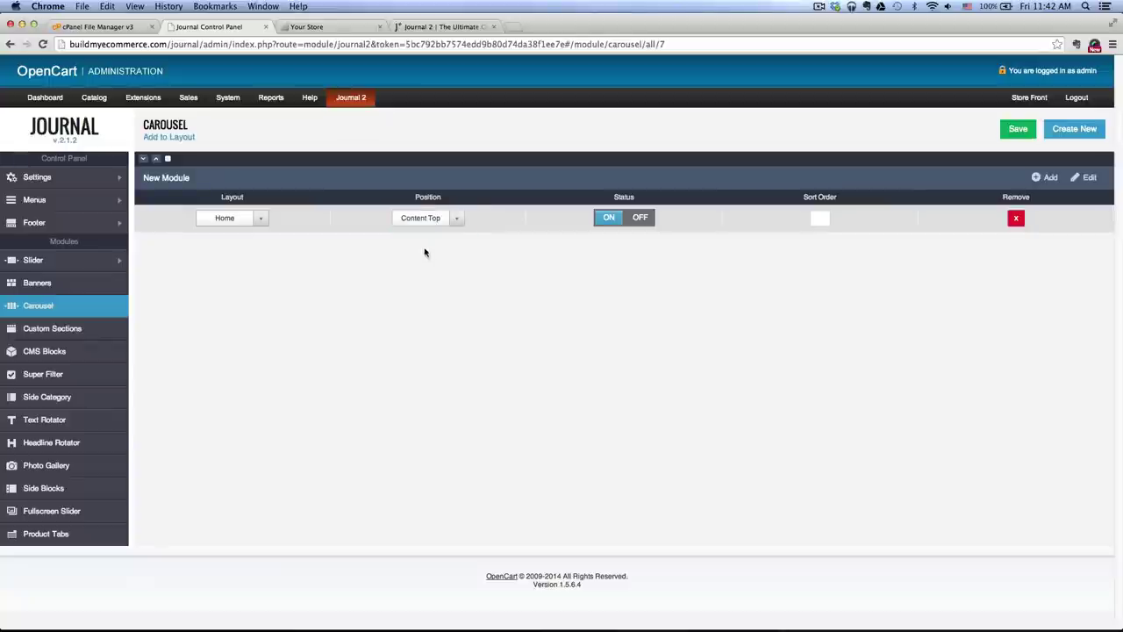
click(1010, 131)
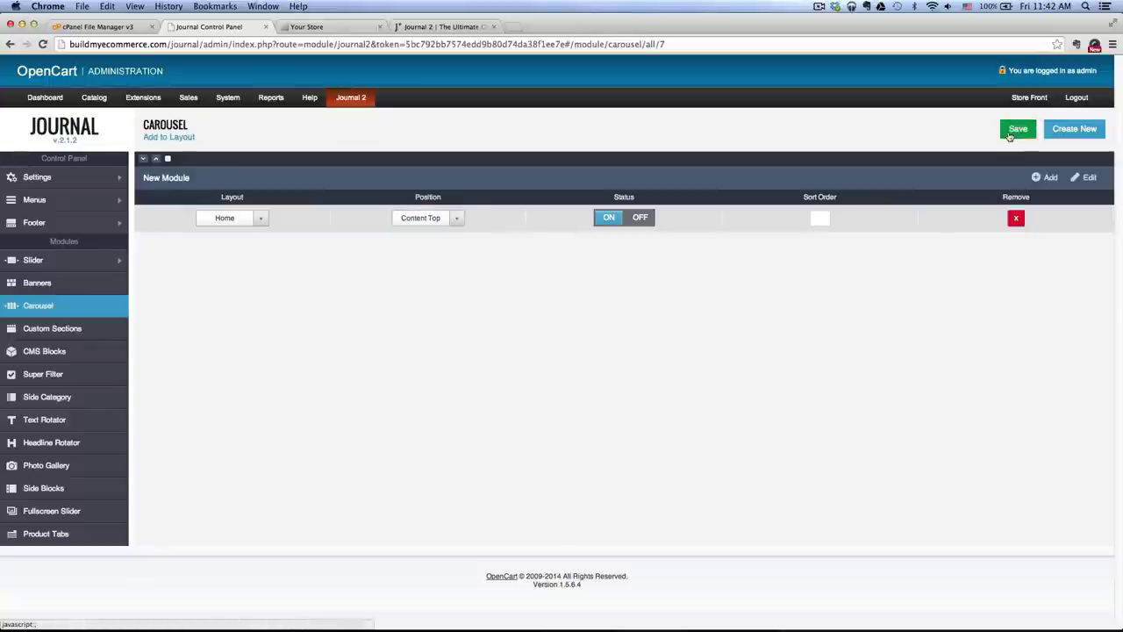
- Reload the storefront and examine the Featured product carousel below the headline rotator
click(321, 27)
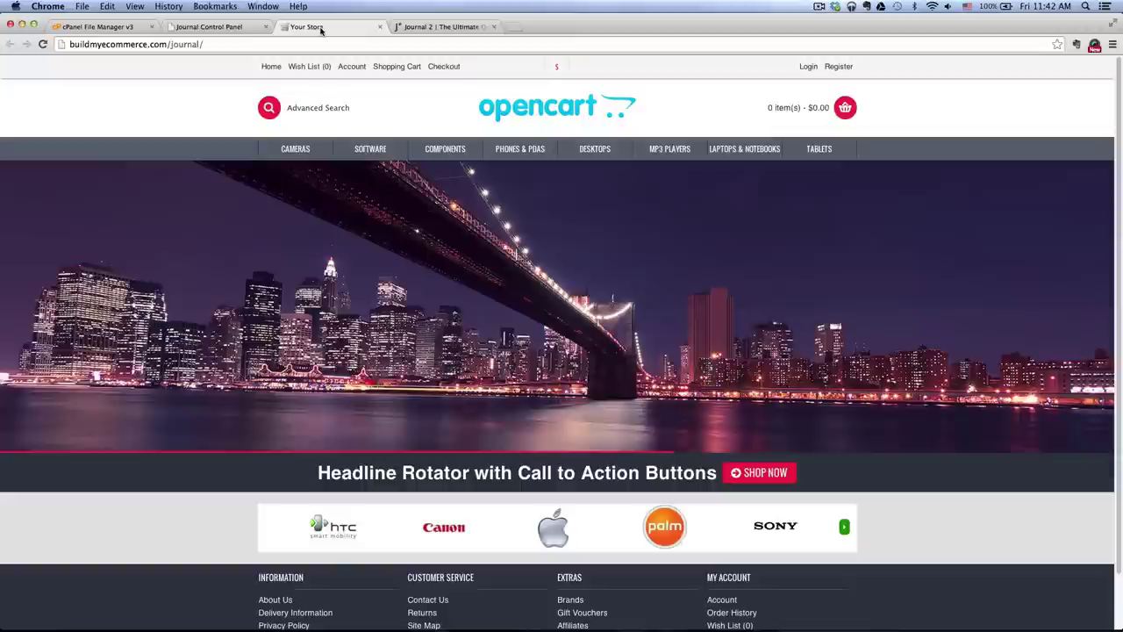
click(42, 45)
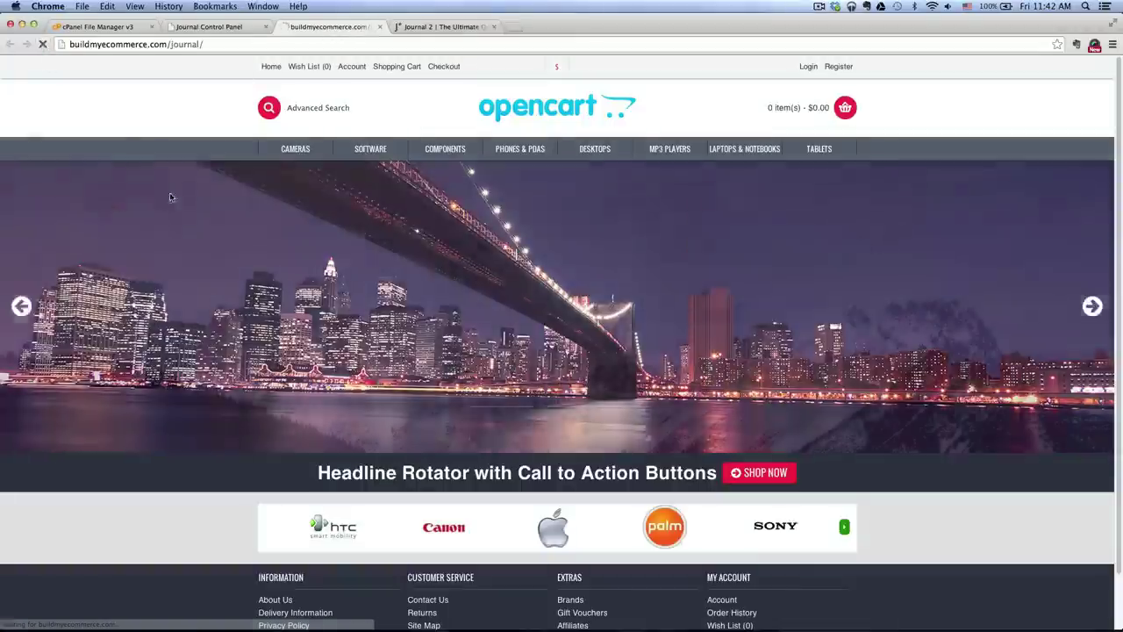
scroll(220, 246, down, 5)
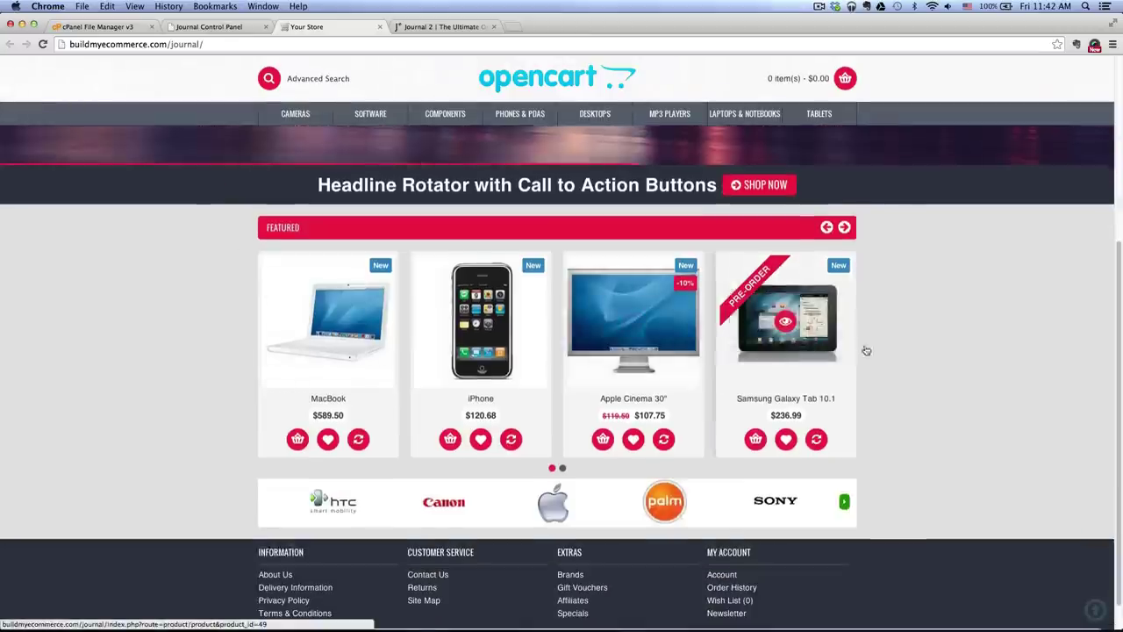
scroll(875, 346, up, 1)
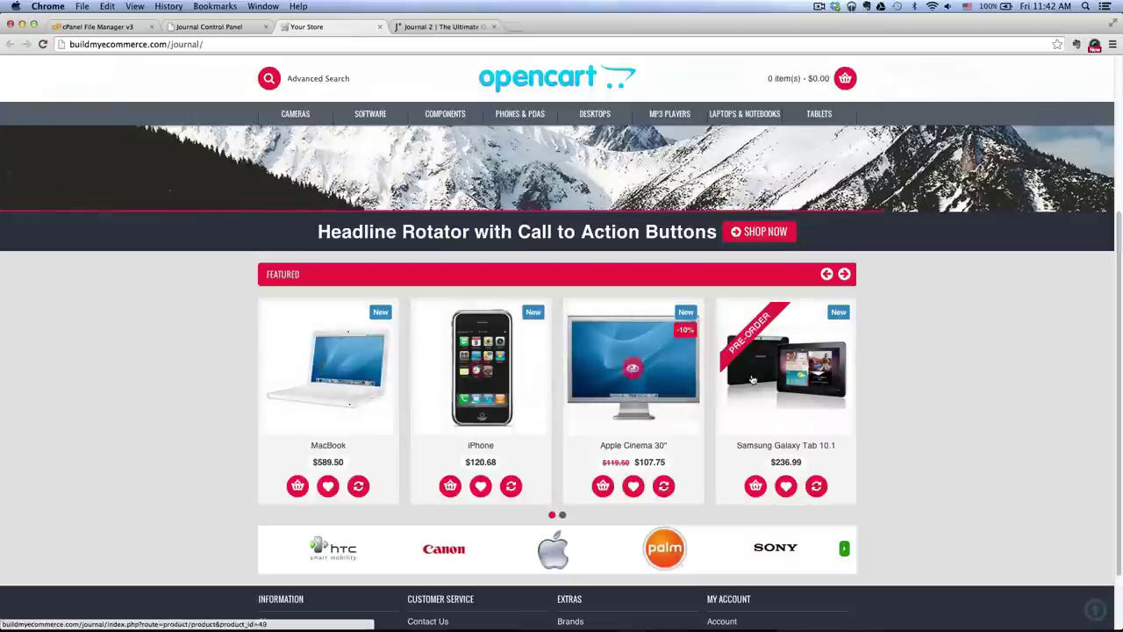
- Edit the carousel module to show 3 items per row on large desktop screens without columns, and save it
click(208, 26)
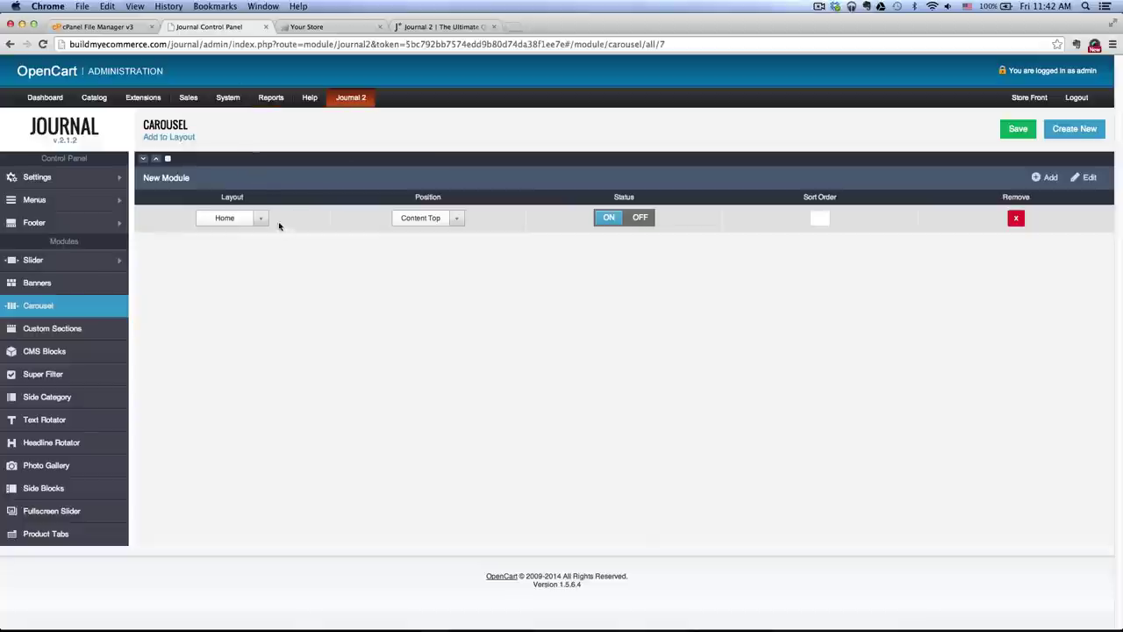
click(1088, 181)
scroll(554, 254, down, 1)
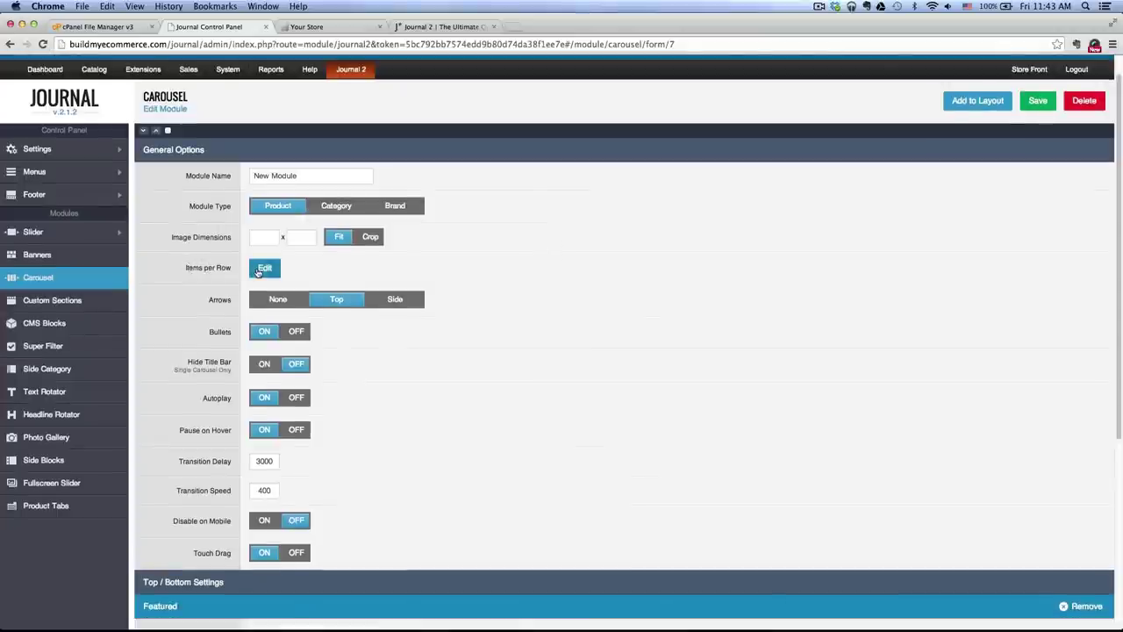
click(265, 269)
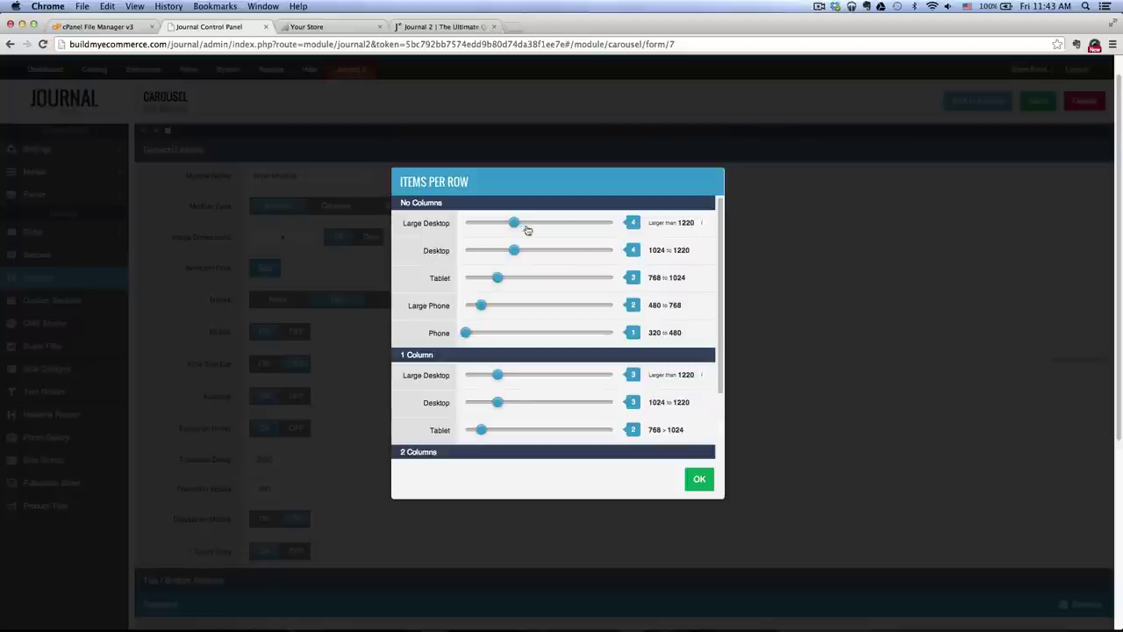
drag(508, 228, 499, 251)
click(699, 482)
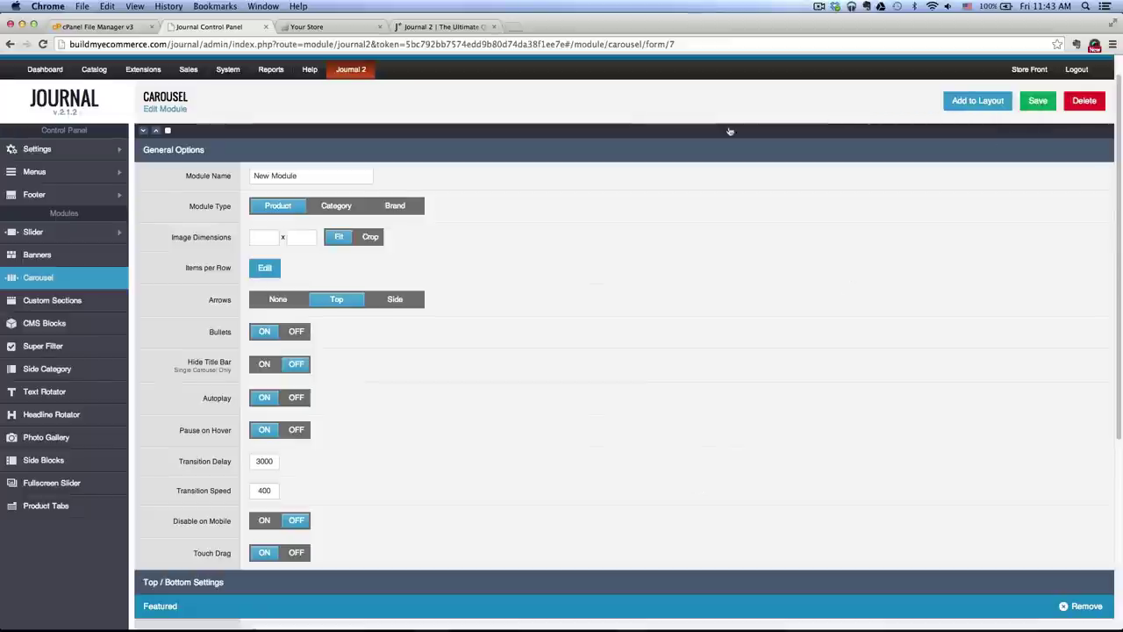
- Reload the storefront and check how many products the Featured carousel shows per row
click(341, 28)
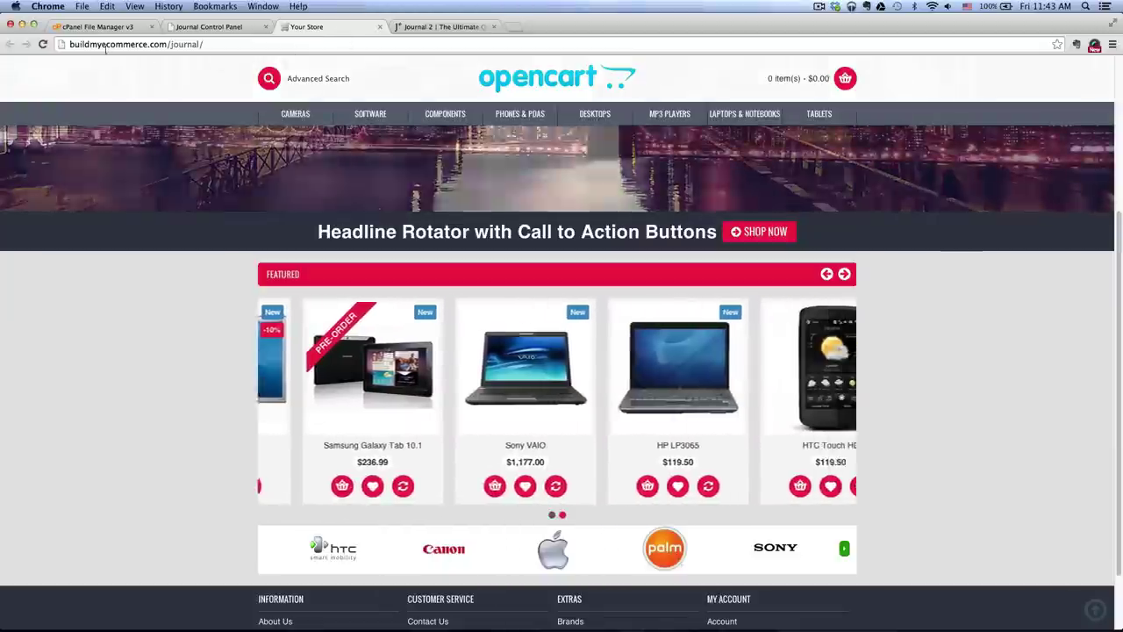
click(42, 44)
scroll(351, 377, down, 1)
scroll(950, 276, down, 3)
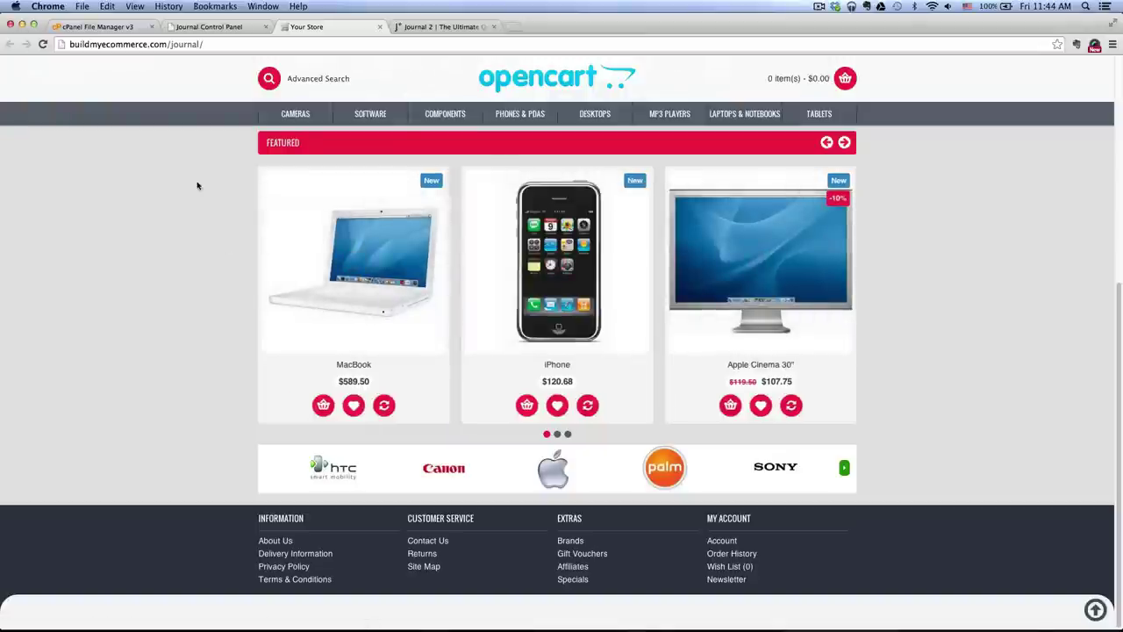
- Open the Featured module for editing from OpenCart's list of extension modules
click(212, 28)
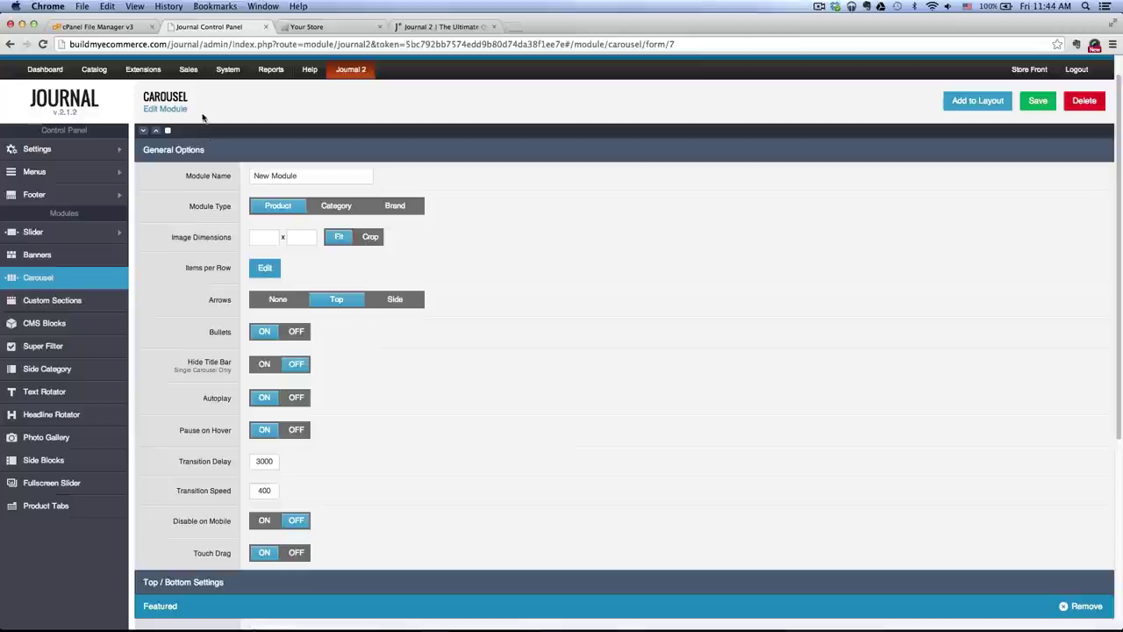
scroll(207, 119, up, 1)
scroll(207, 119, up, 1)
mouse_move(143, 97)
click(134, 116)
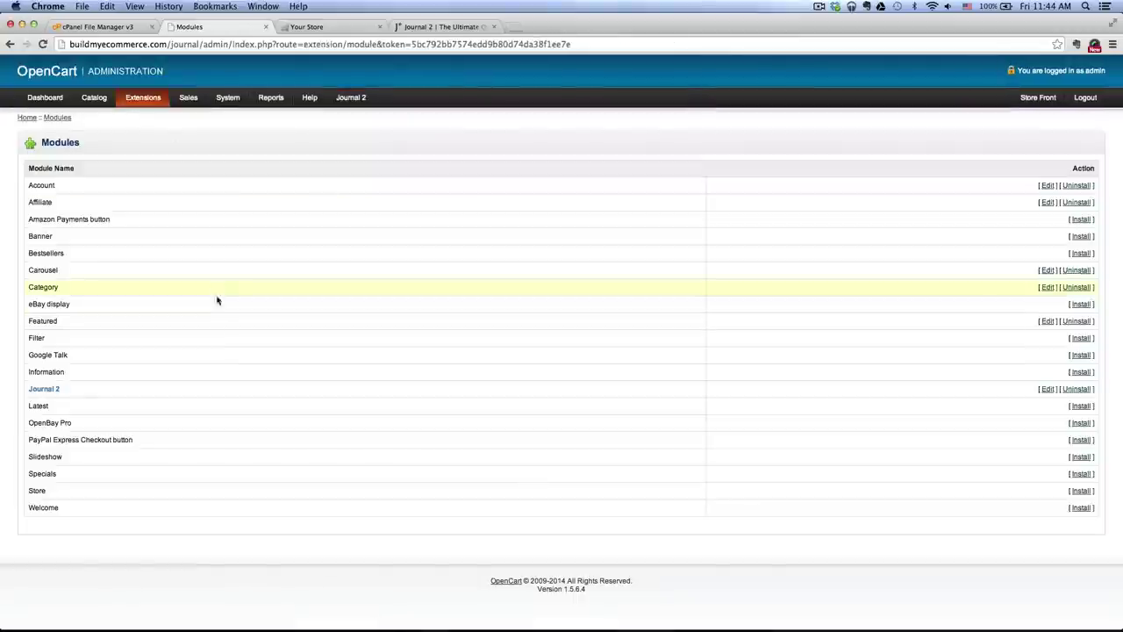
click(1047, 321)
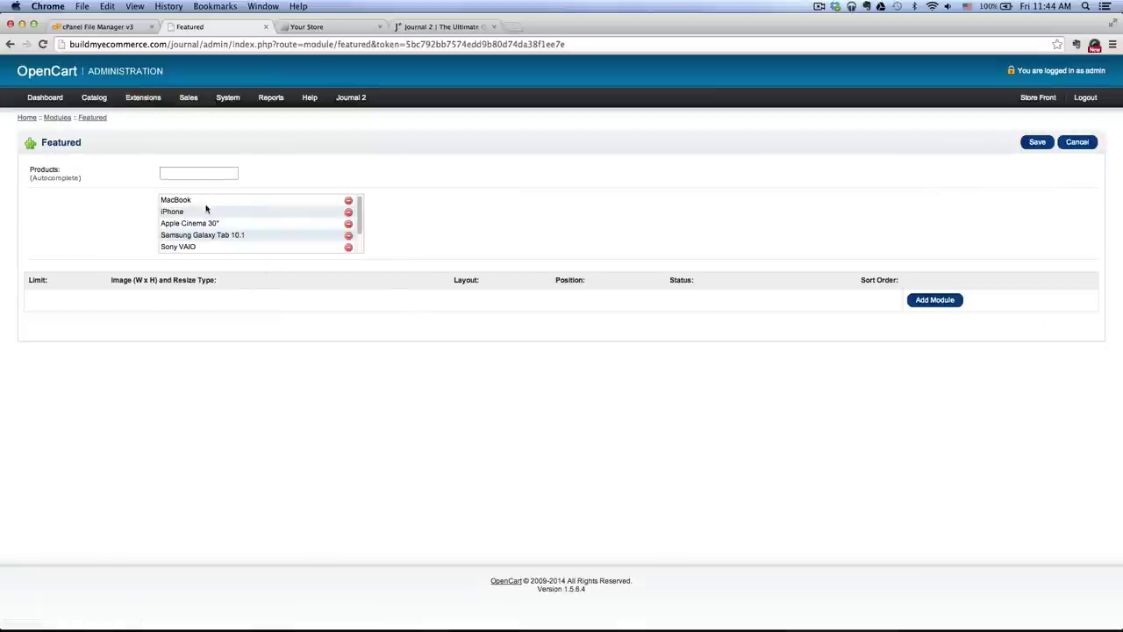
- Compare the Featured module's product list with the storefront carousel and locate the field for adding products
mouse_move(359, 204)
mouse_down()
mouse_move(359, 225)
mouse_move(359, 201)
mouse_up()
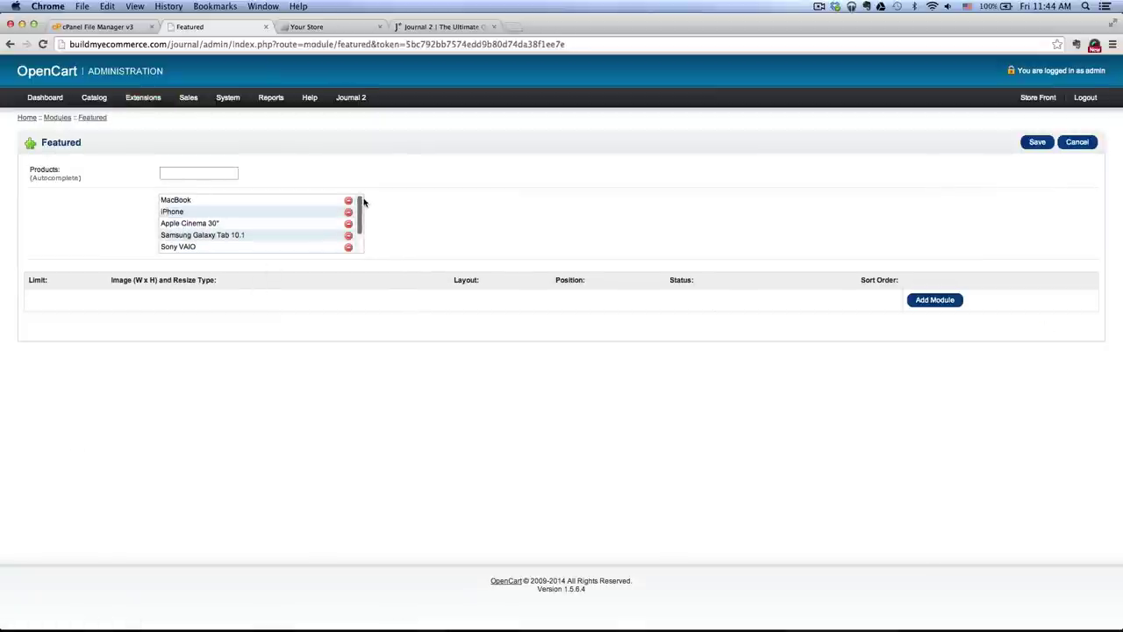
click(338, 28)
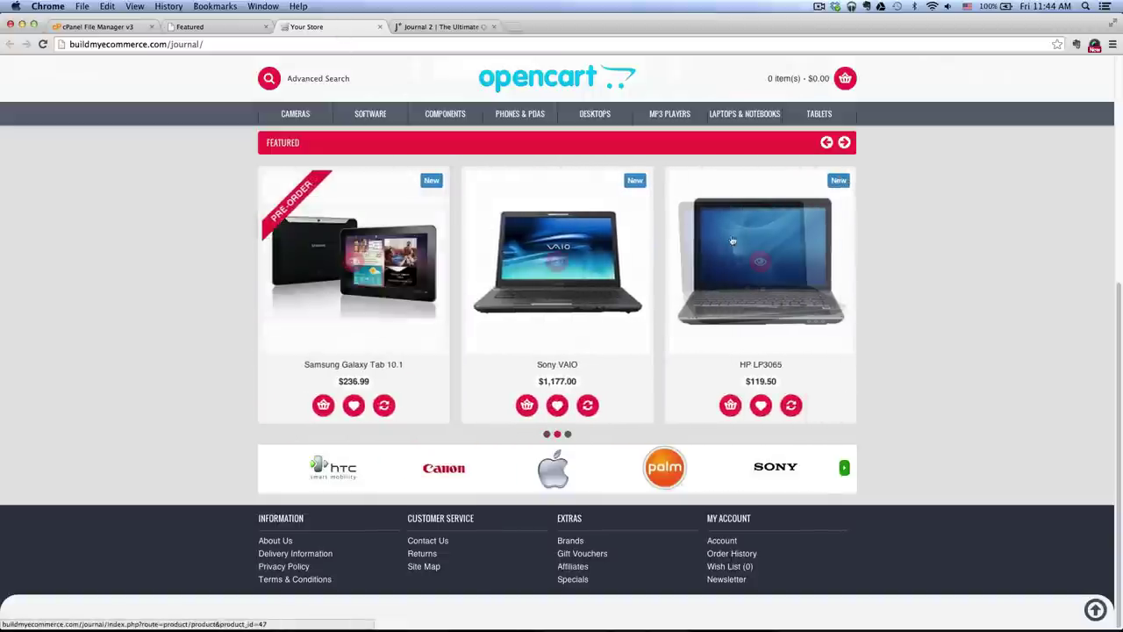
click(211, 26)
drag(359, 206, 359, 231)
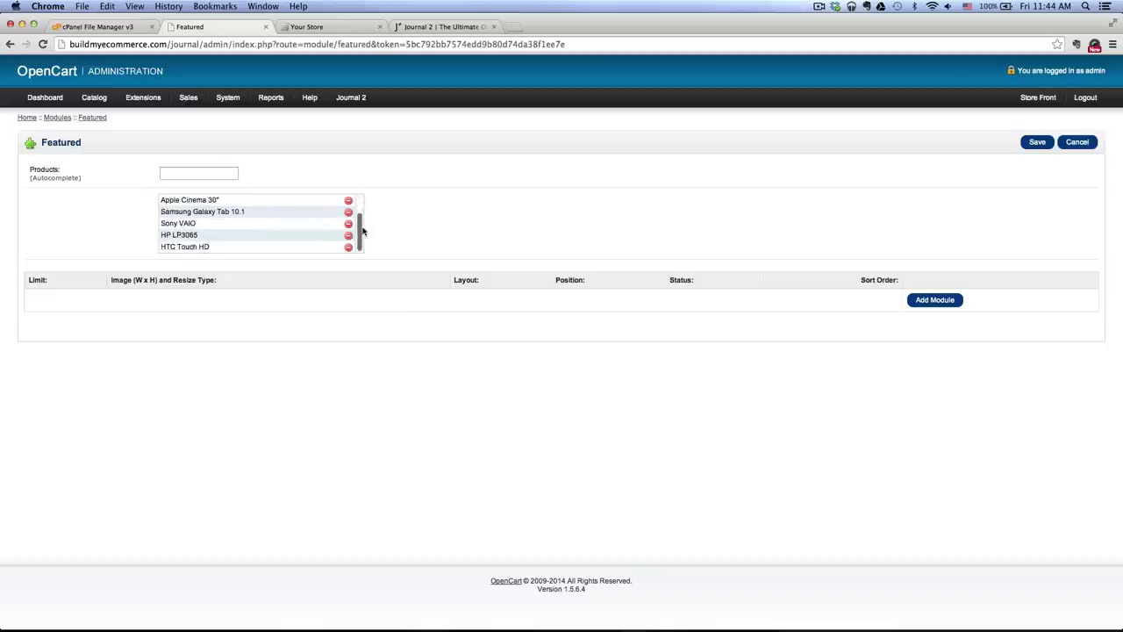
click(205, 174)
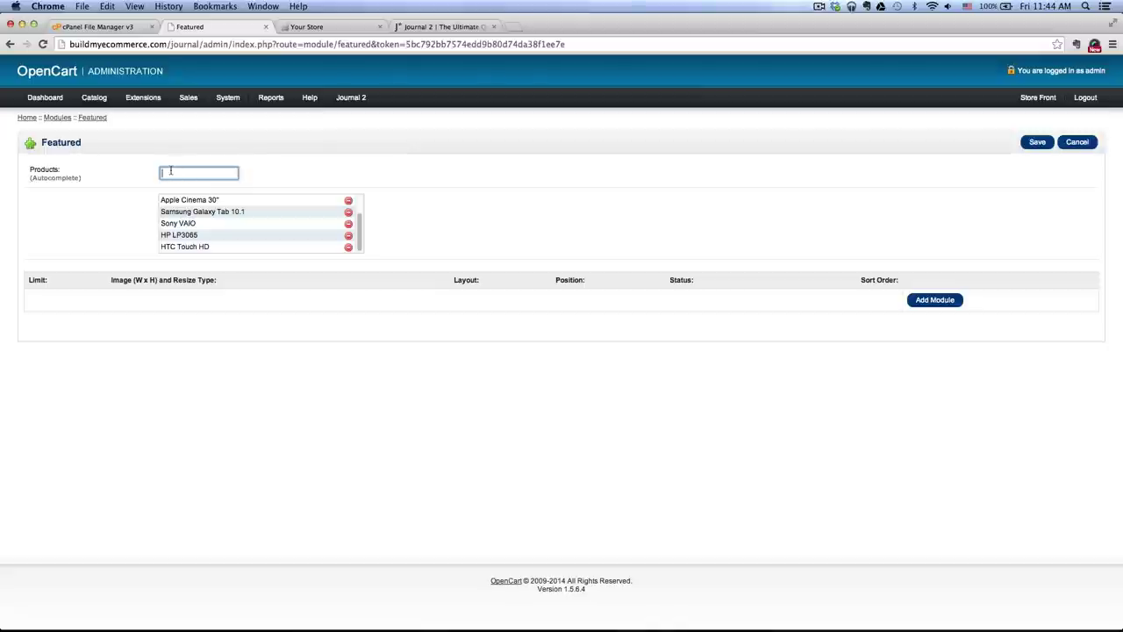
- Look through the Featured module's product list, and examine the Multi Level Categories menu on the Journal 2 demo store
drag(359, 233, 367, 207)
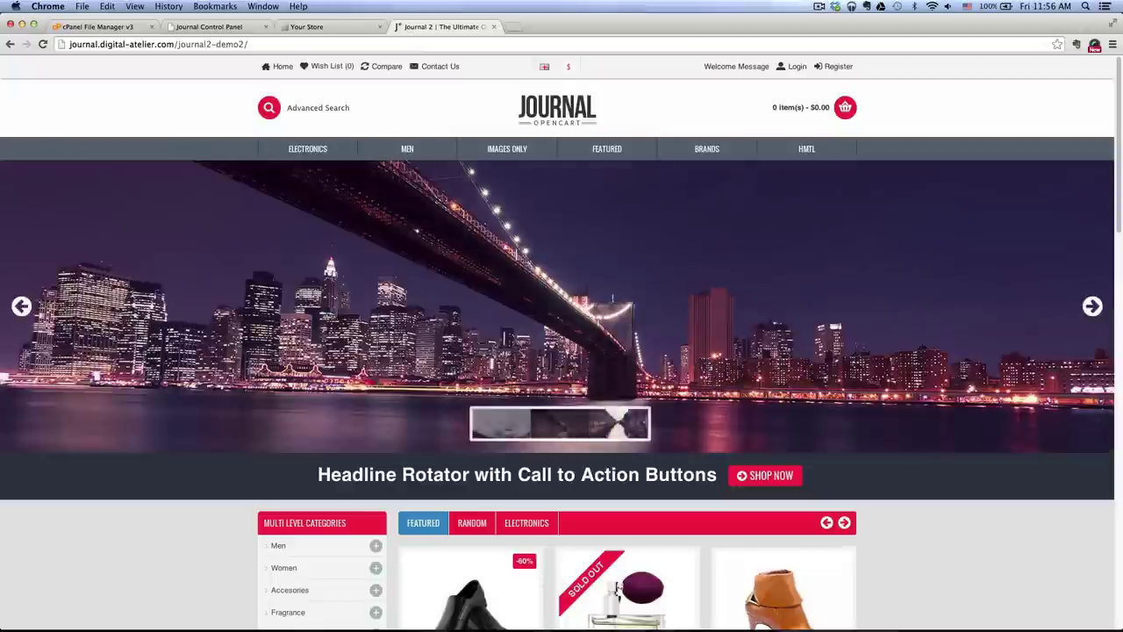
scroll(267, 511, down, 5)
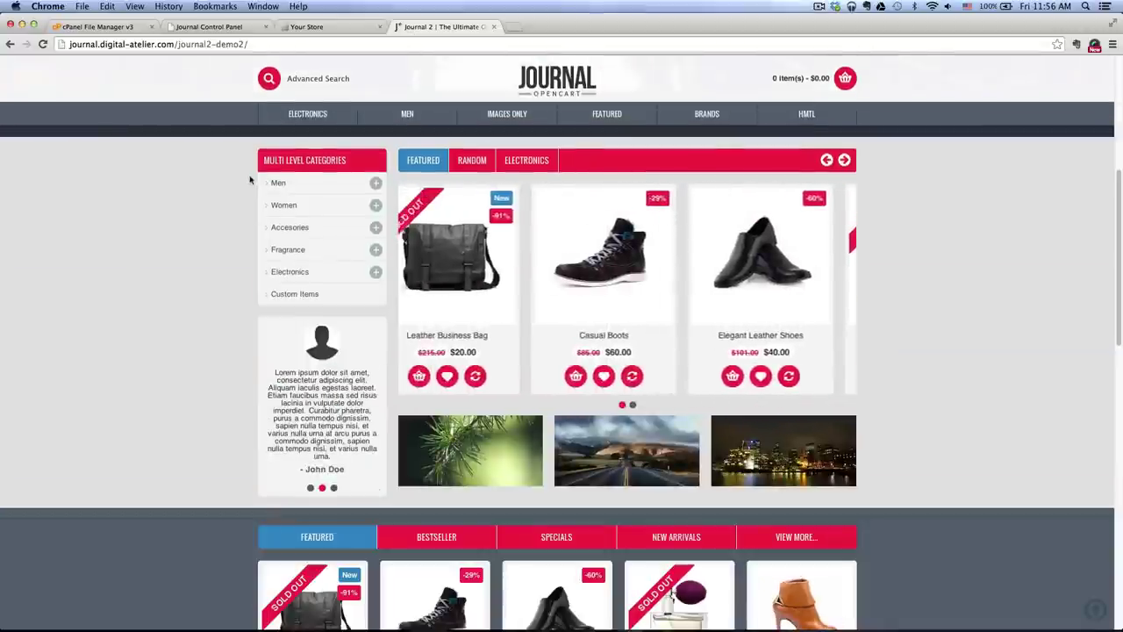
scroll(258, 188, up, 1)
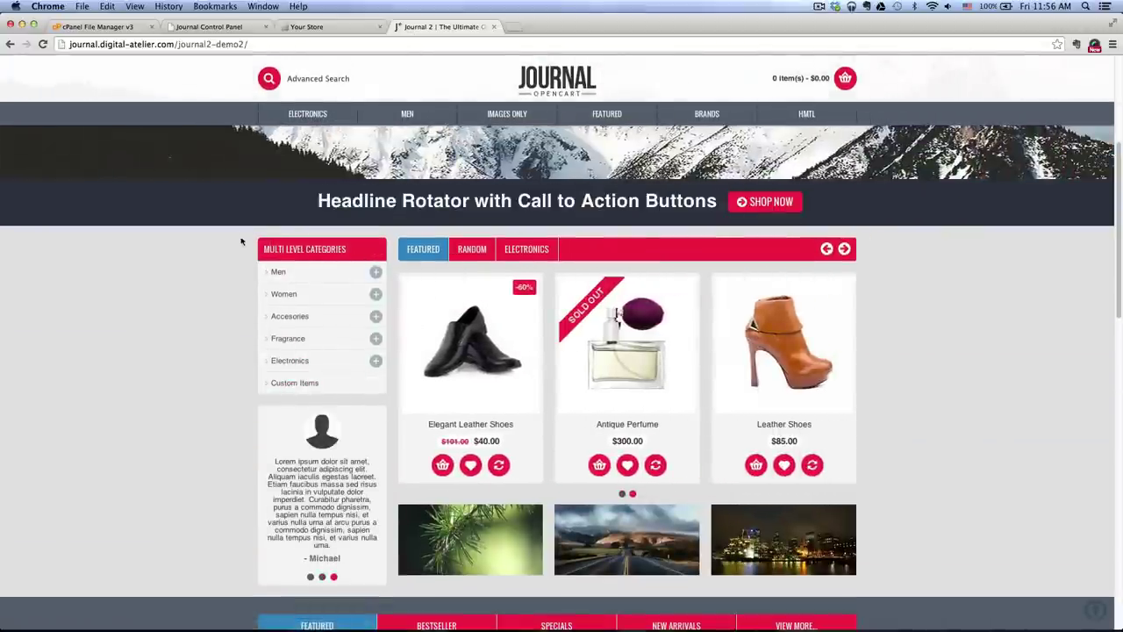
- Create a Side Category module in the Journal control panel titled "Multi Level Categories", keeping default categories on, and save it
click(210, 27)
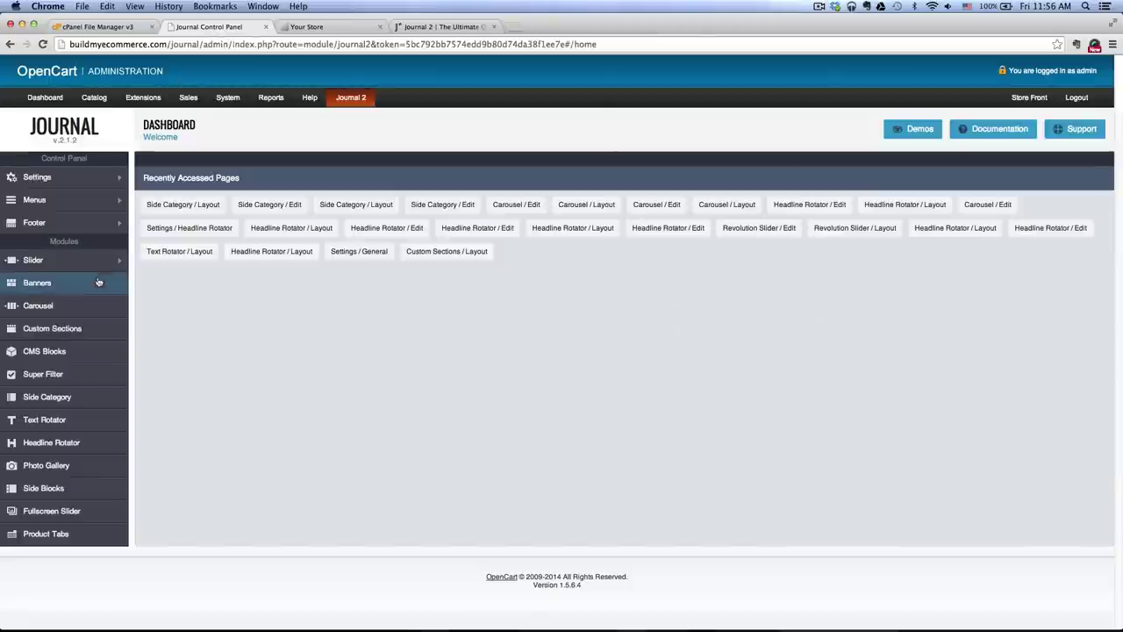
click(39, 399)
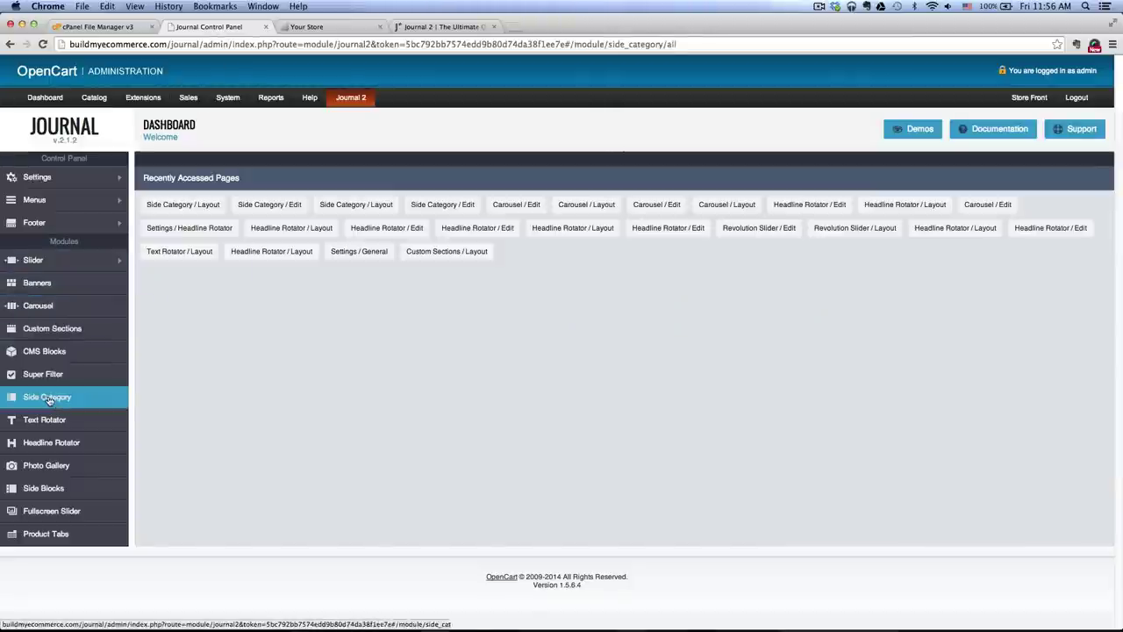
click(1076, 129)
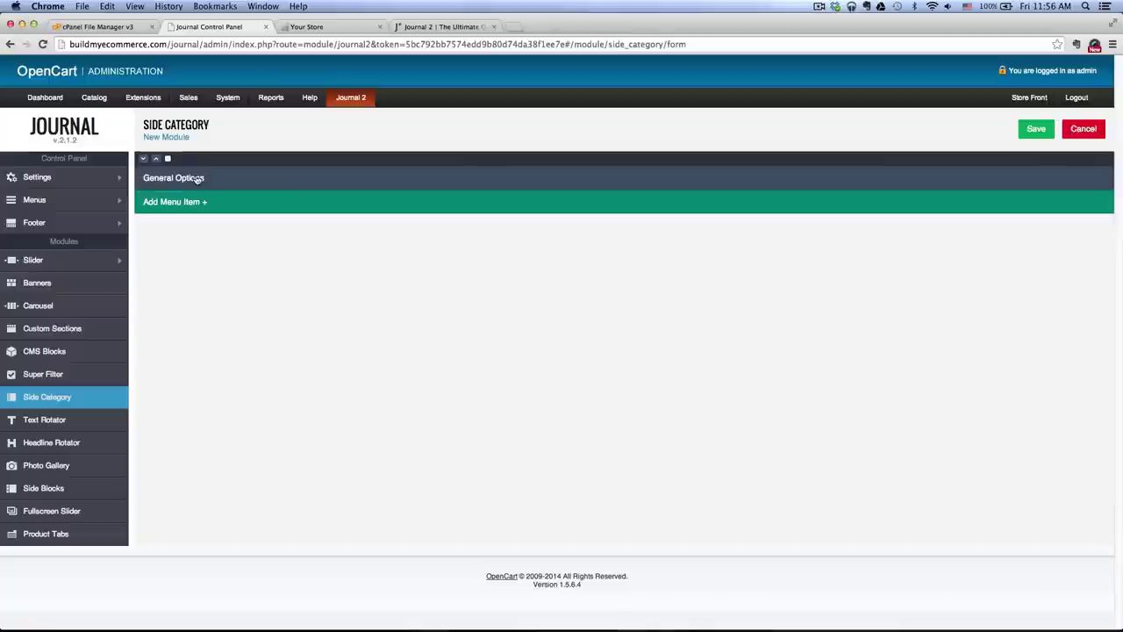
click(198, 179)
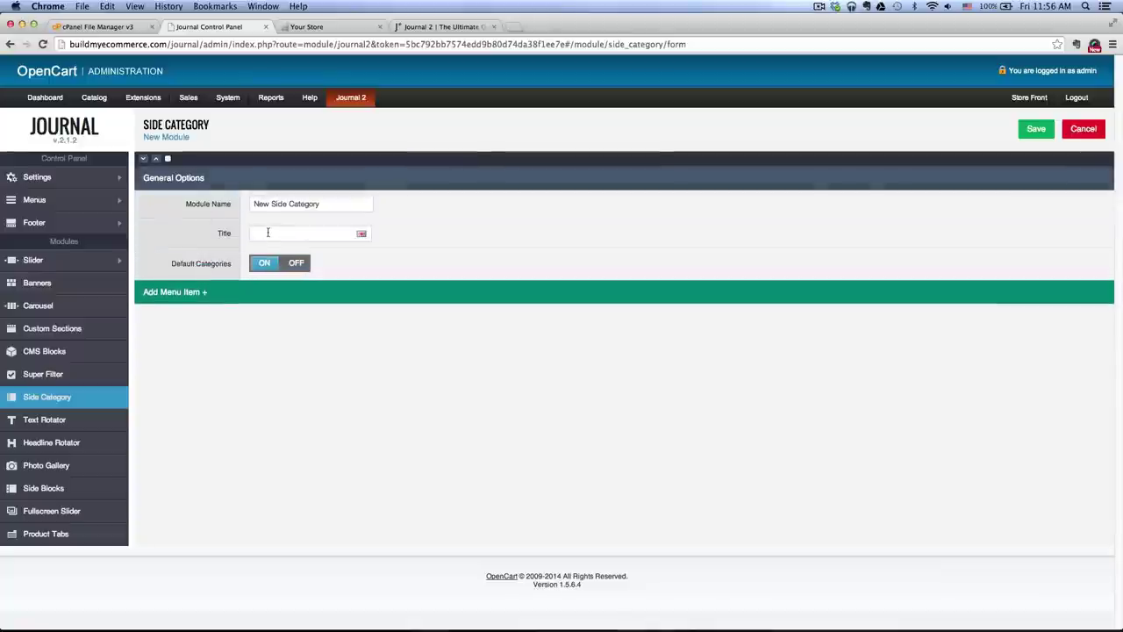
click(439, 27)
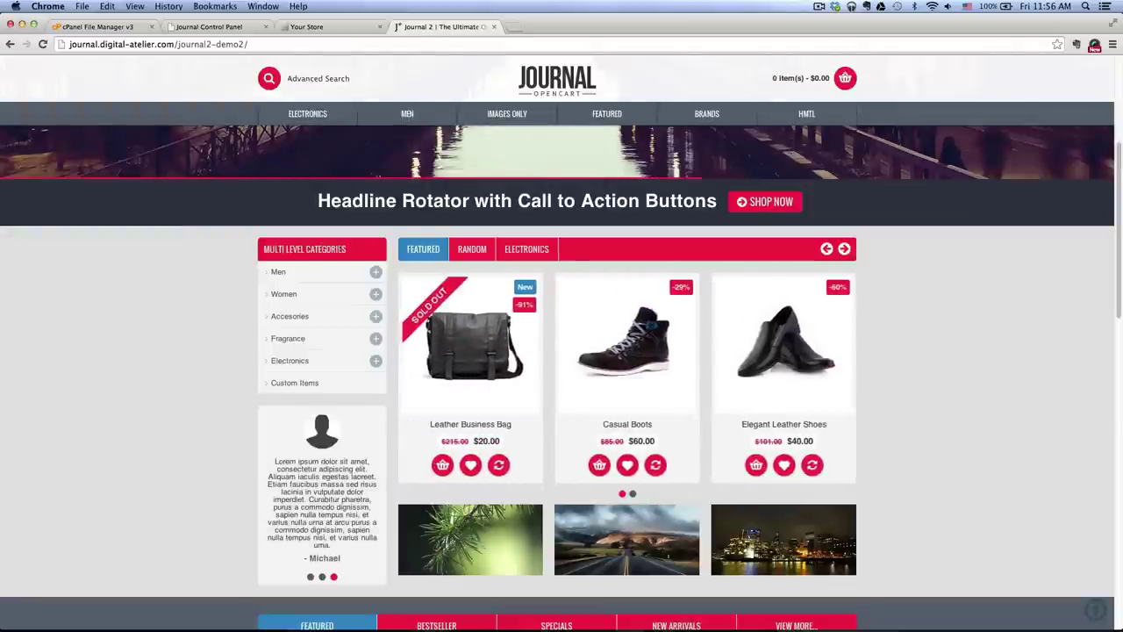
click(255, 26)
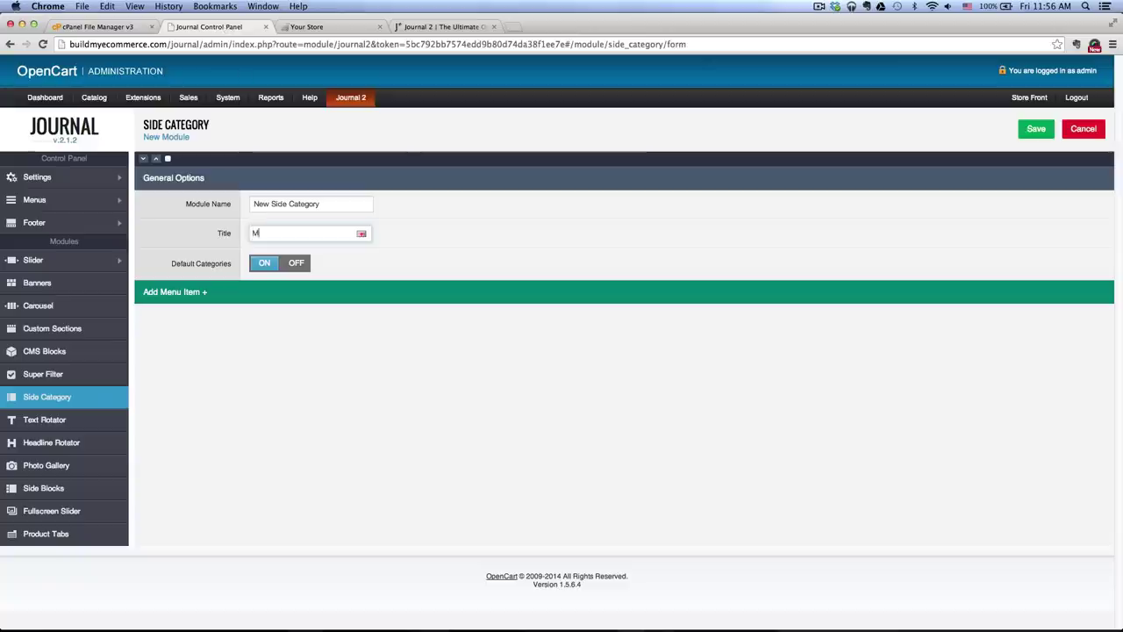
text(Categories)
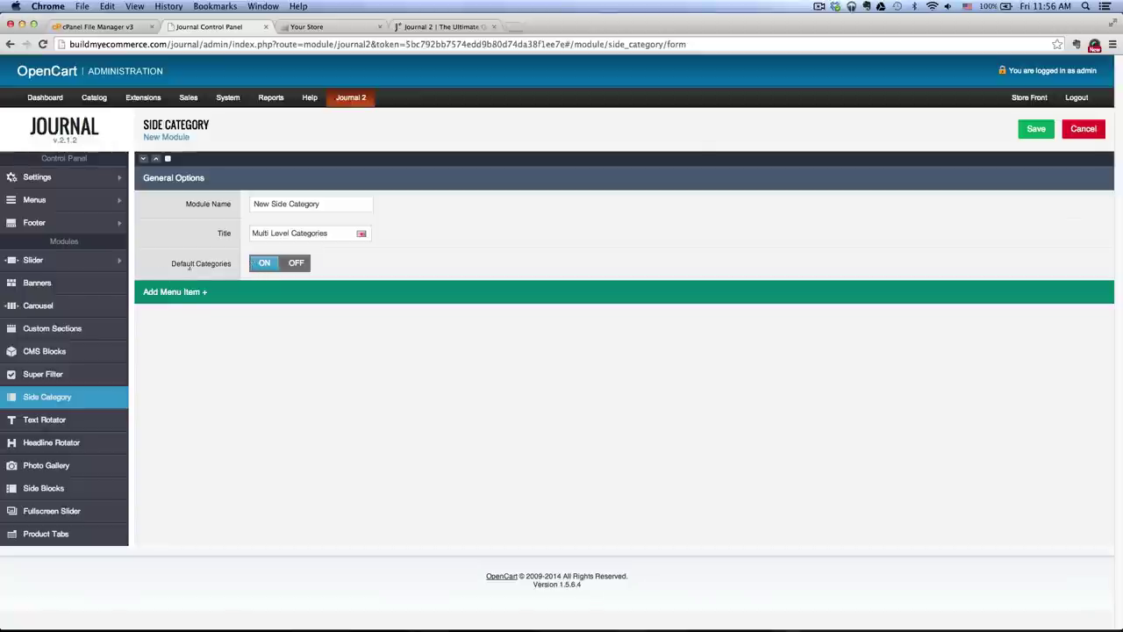
click(1033, 129)
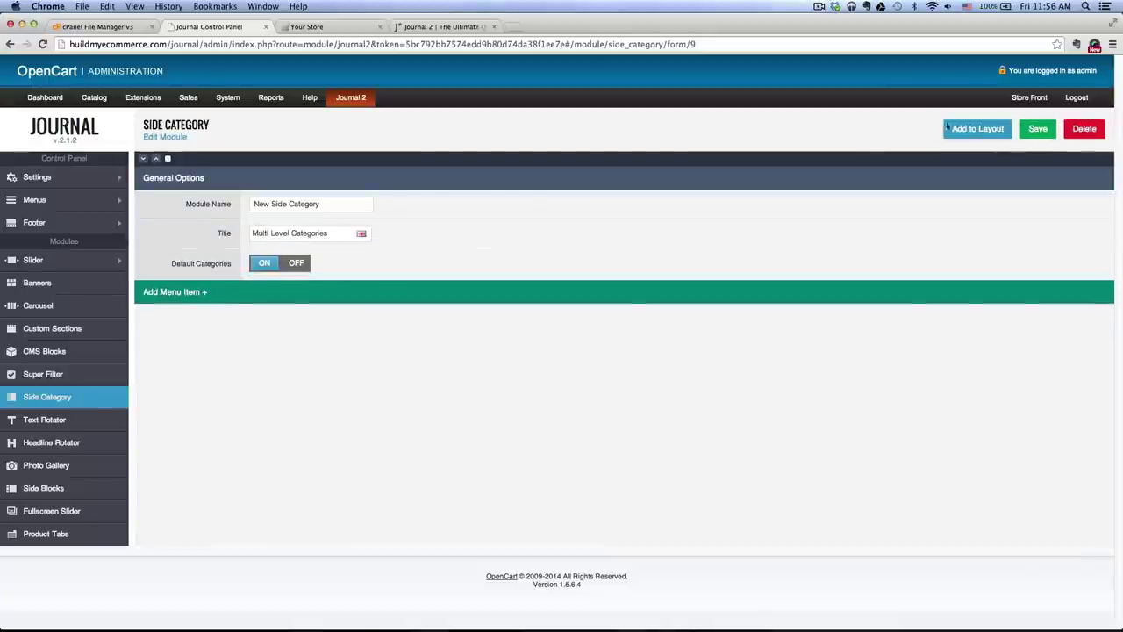
- Add the side category module to the Home layout in the Column Left position and save the layout
click(975, 129)
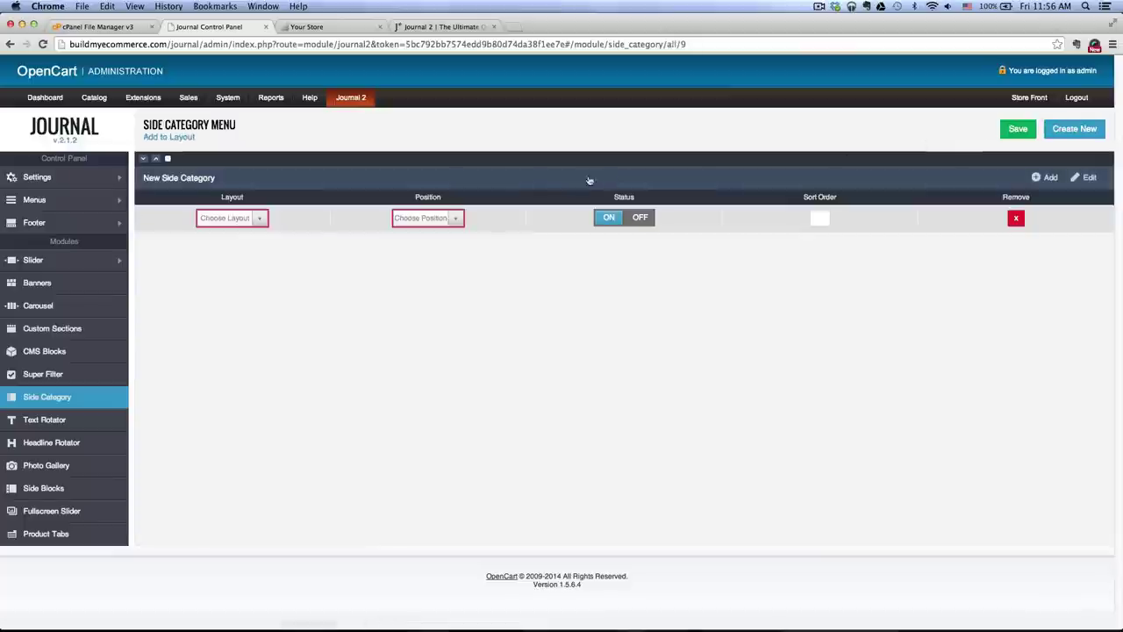
click(260, 217)
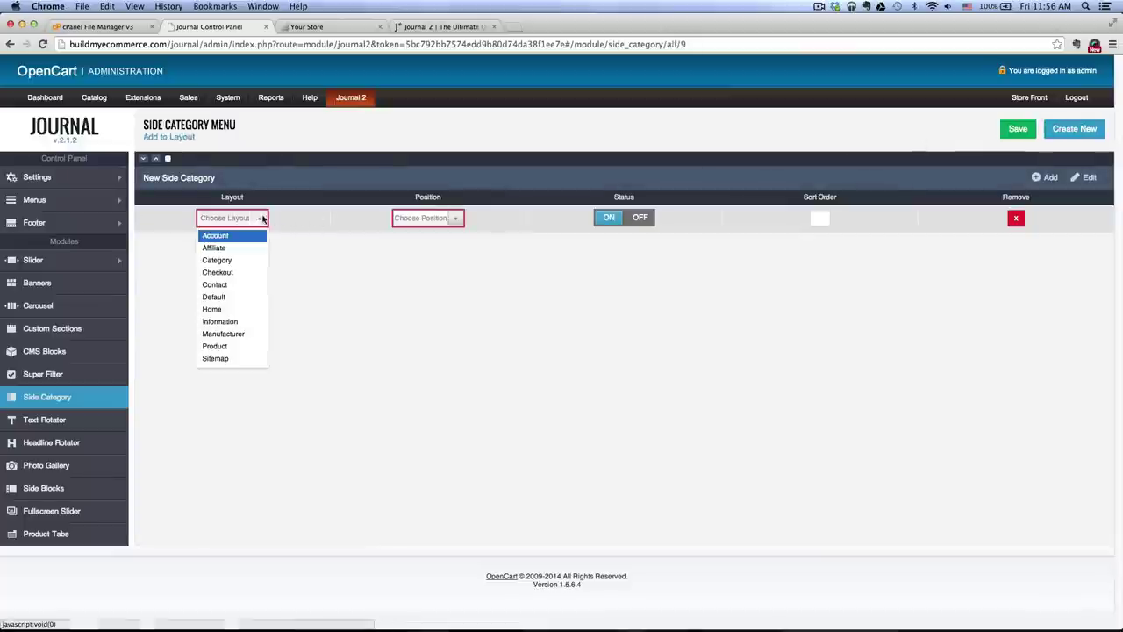
click(237, 309)
click(455, 223)
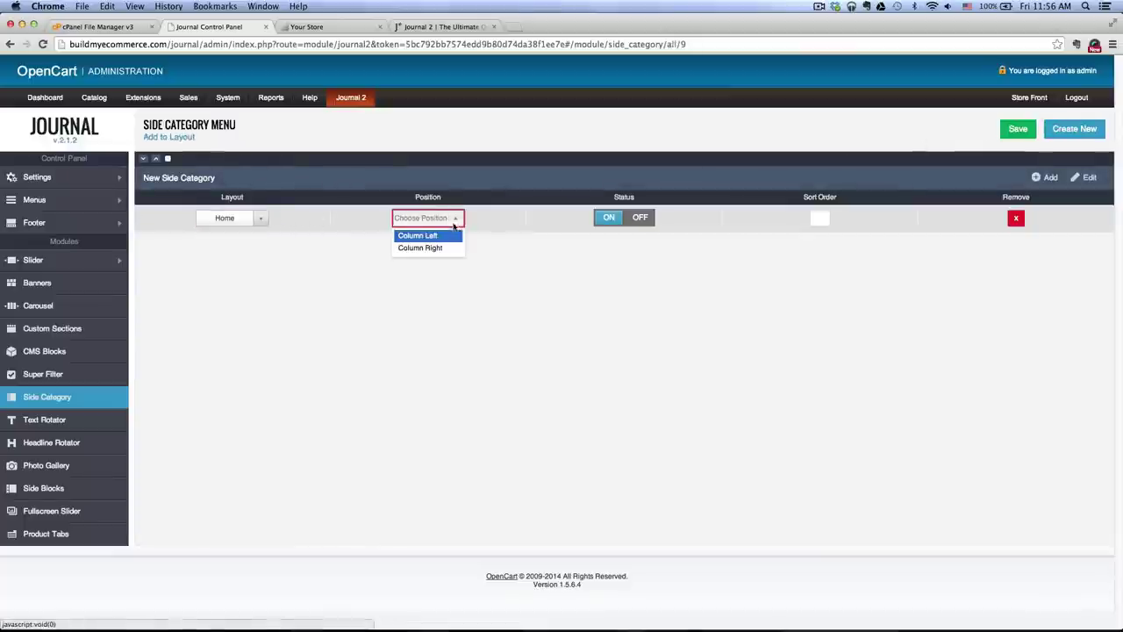
click(430, 236)
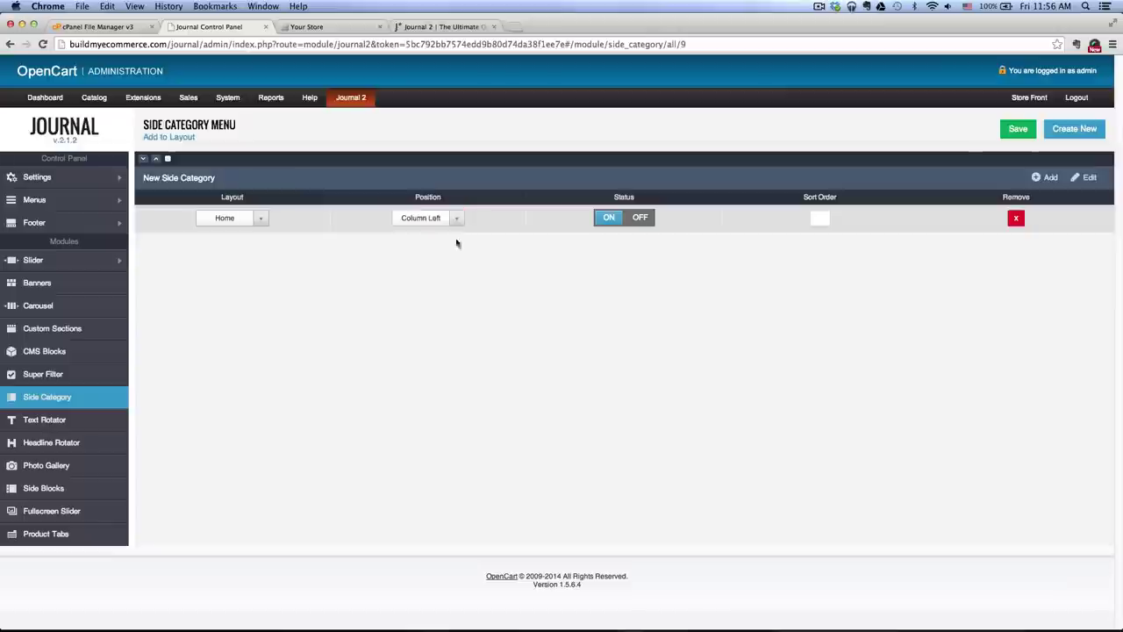
click(1017, 129)
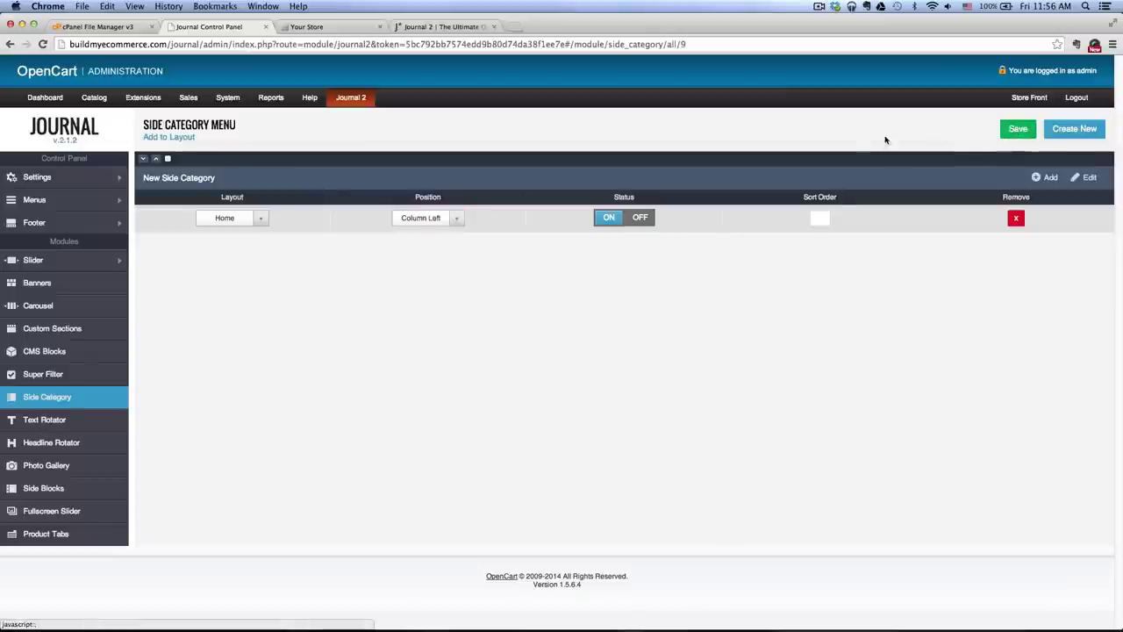
- Reload the storefront and compare its side category menu with the one on the demo store
click(355, 26)
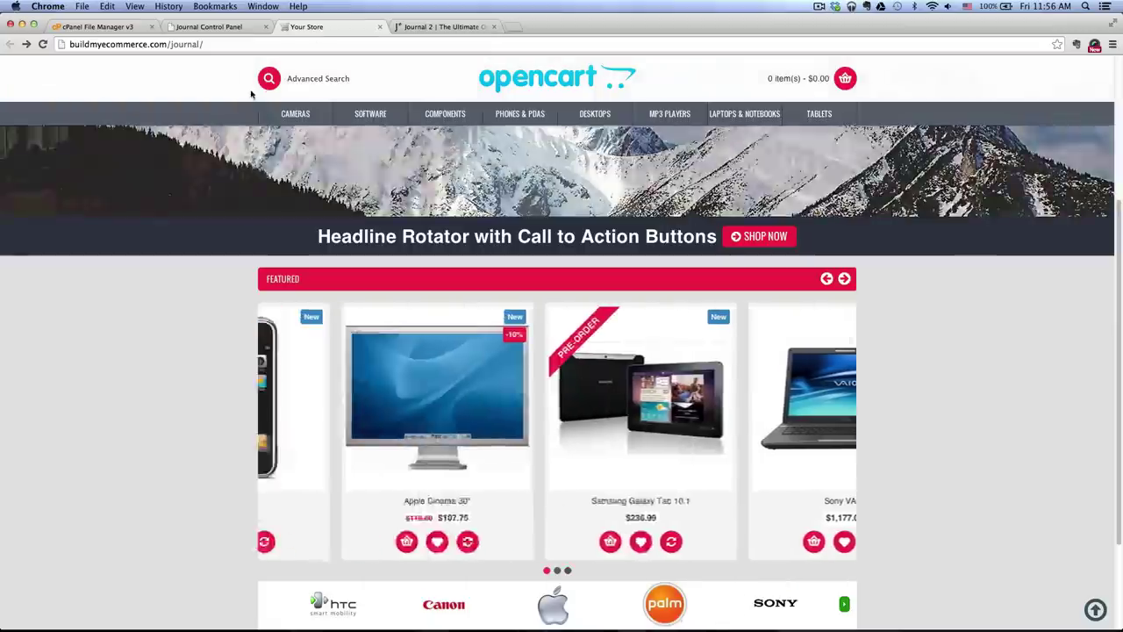
click(42, 44)
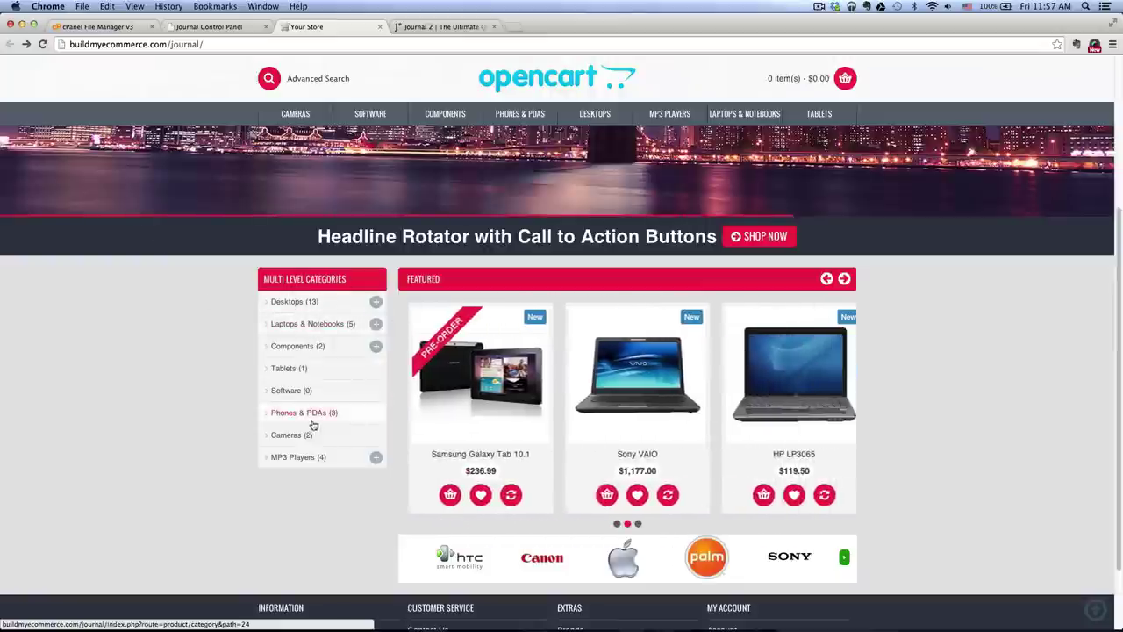
click(438, 28)
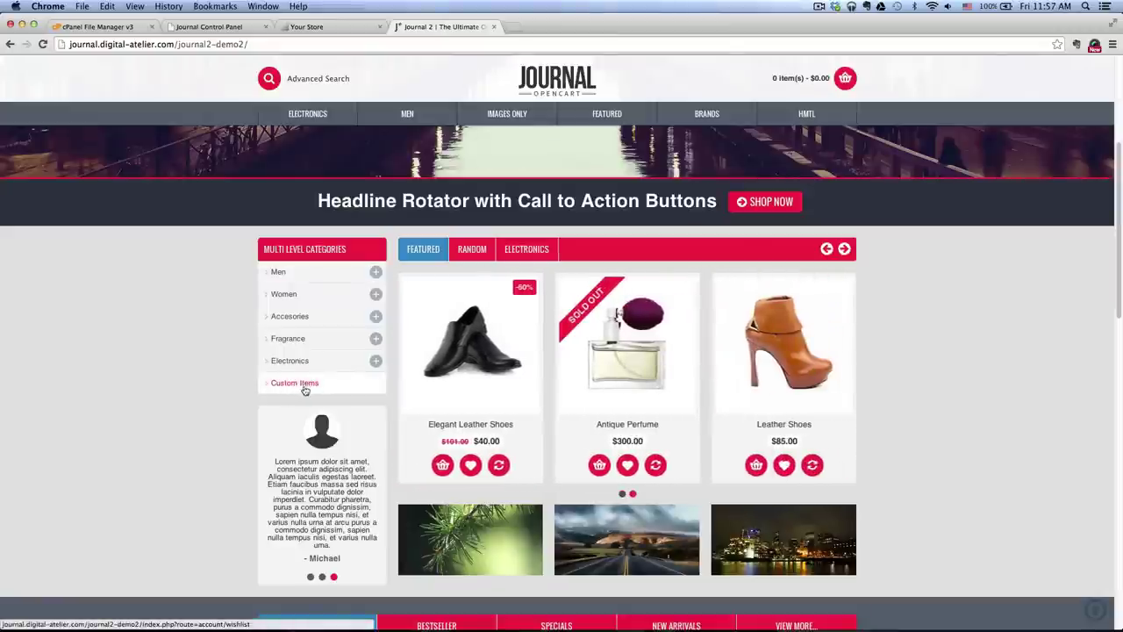
click(307, 27)
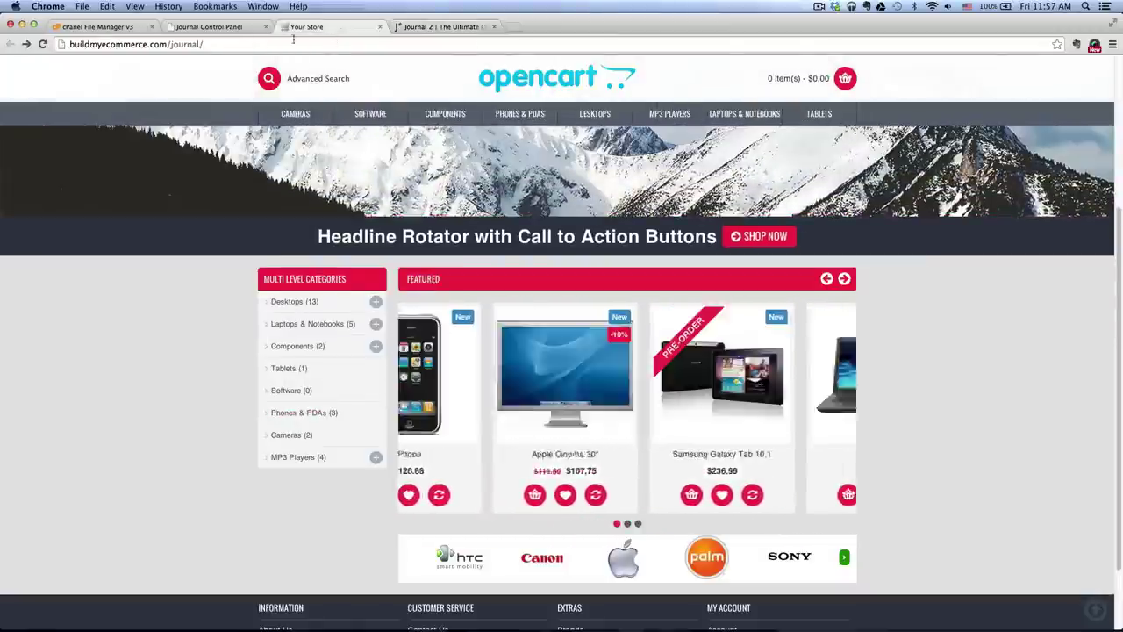
- Edit the side category module in the Journal control panel and add a menu item named "Custom Items"
click(226, 27)
click(54, 397)
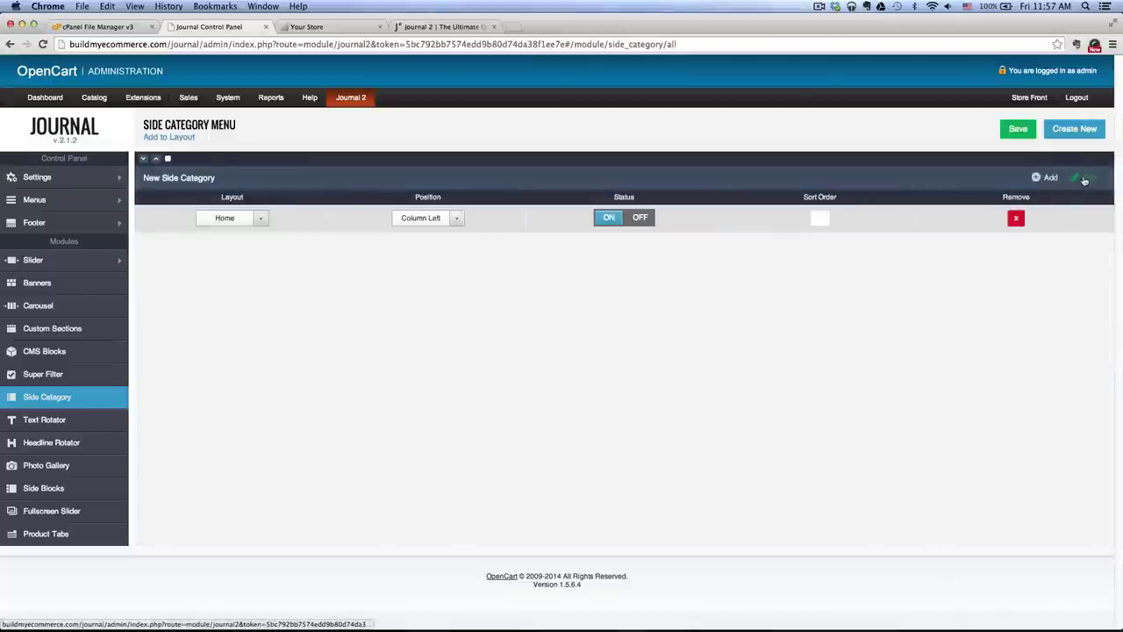
click(1085, 180)
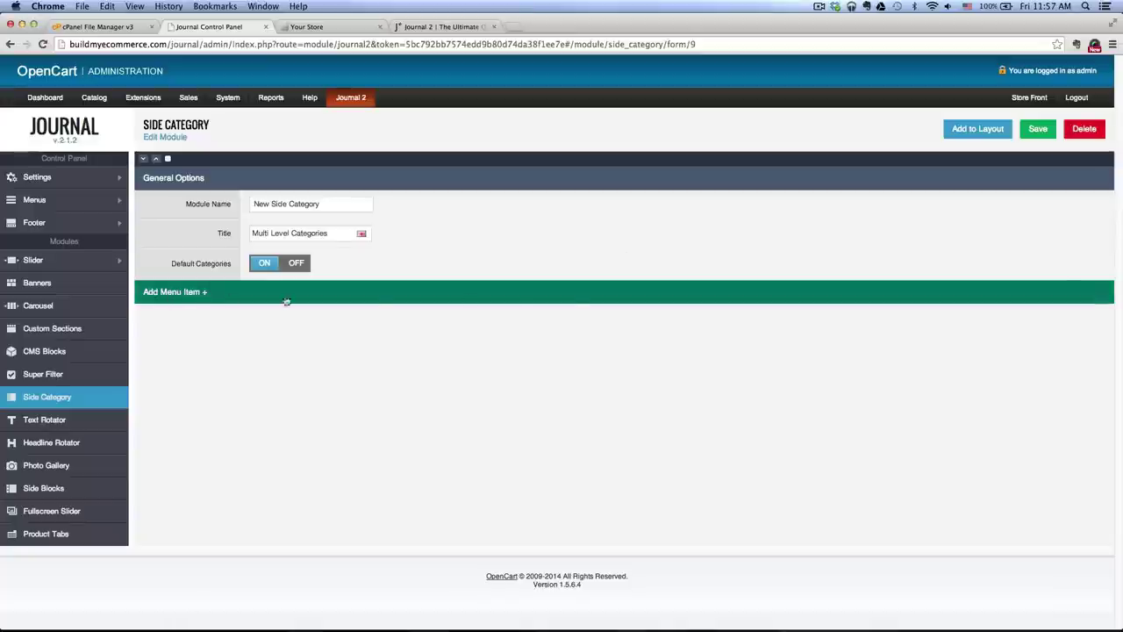
click(518, 298)
click(320, 317)
text(Custom)
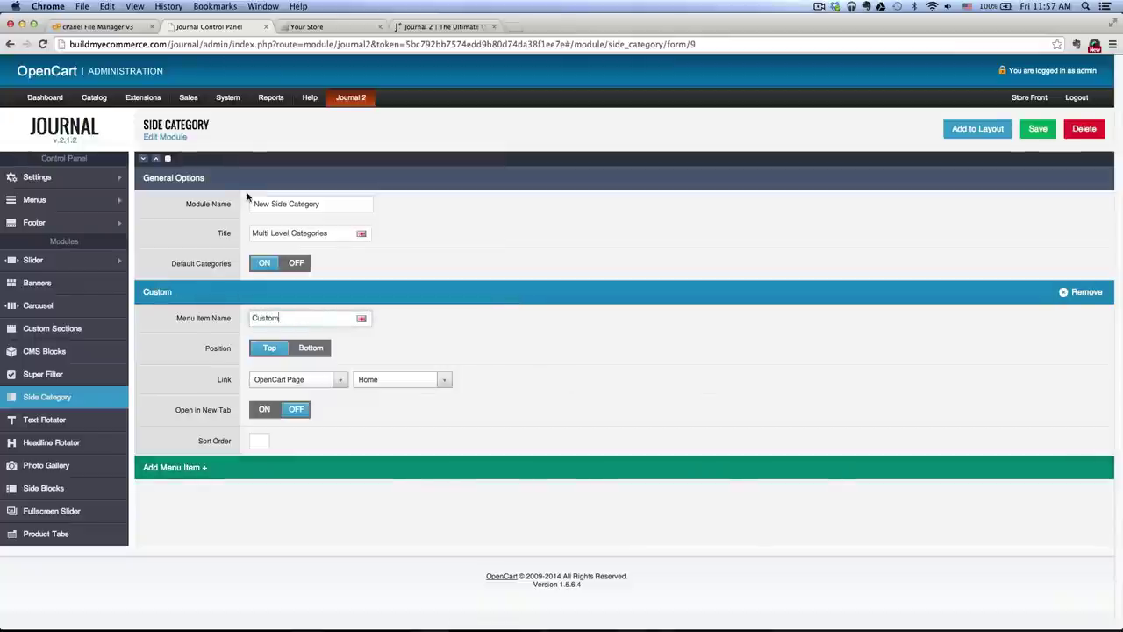
text( Items)
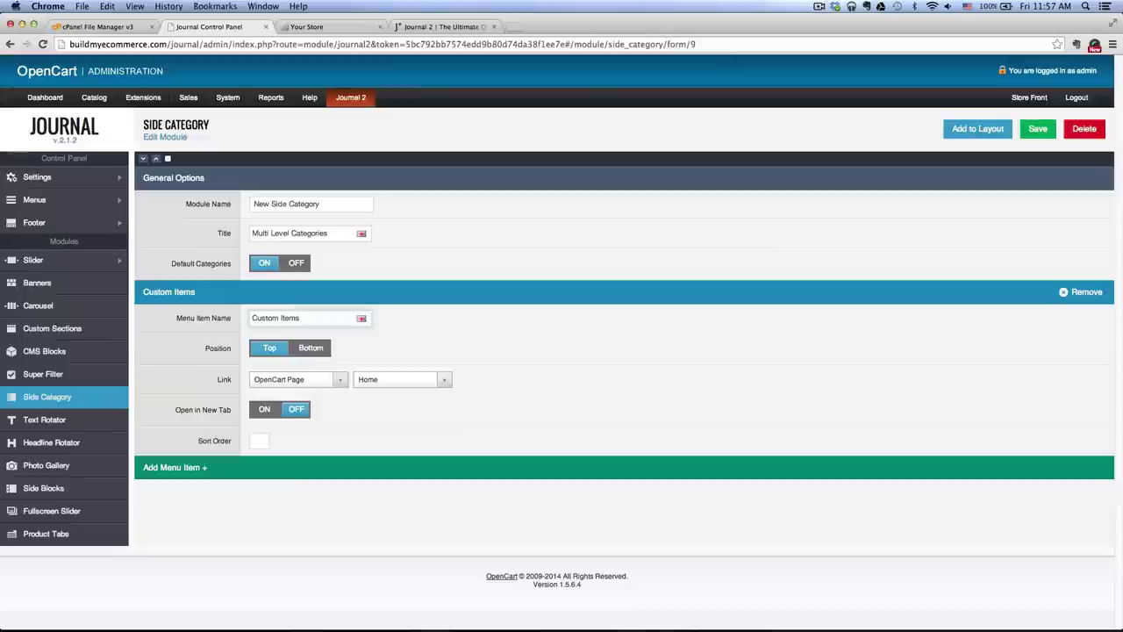
- Position the Custom Items entry at Bottom, link it to the Wishlist OpenCart page, and save the module
click(313, 349)
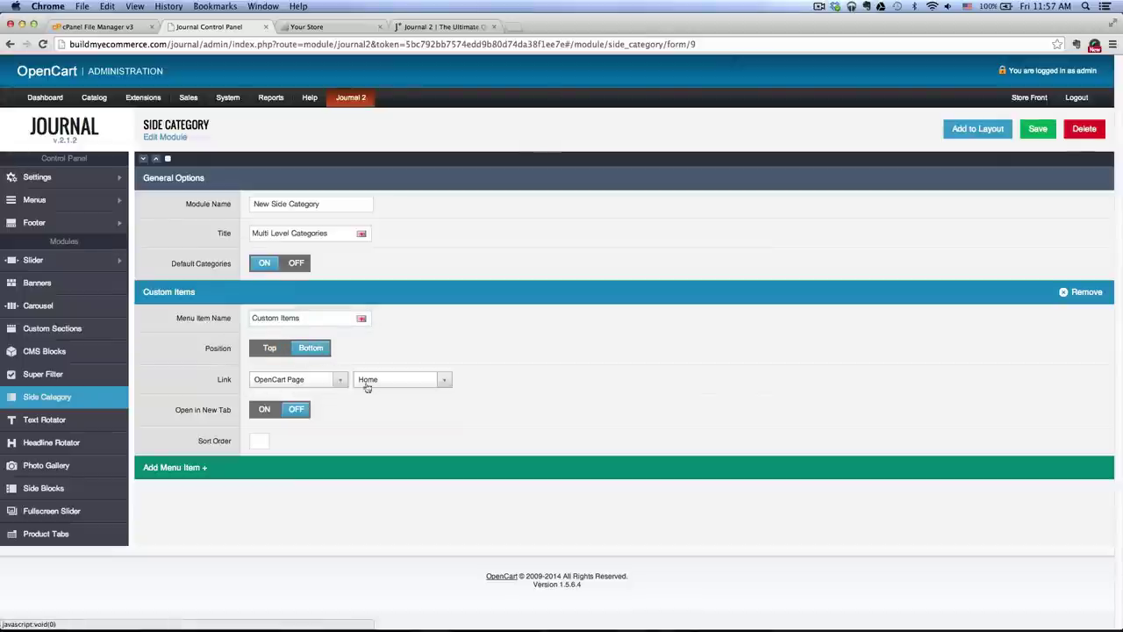
click(419, 381)
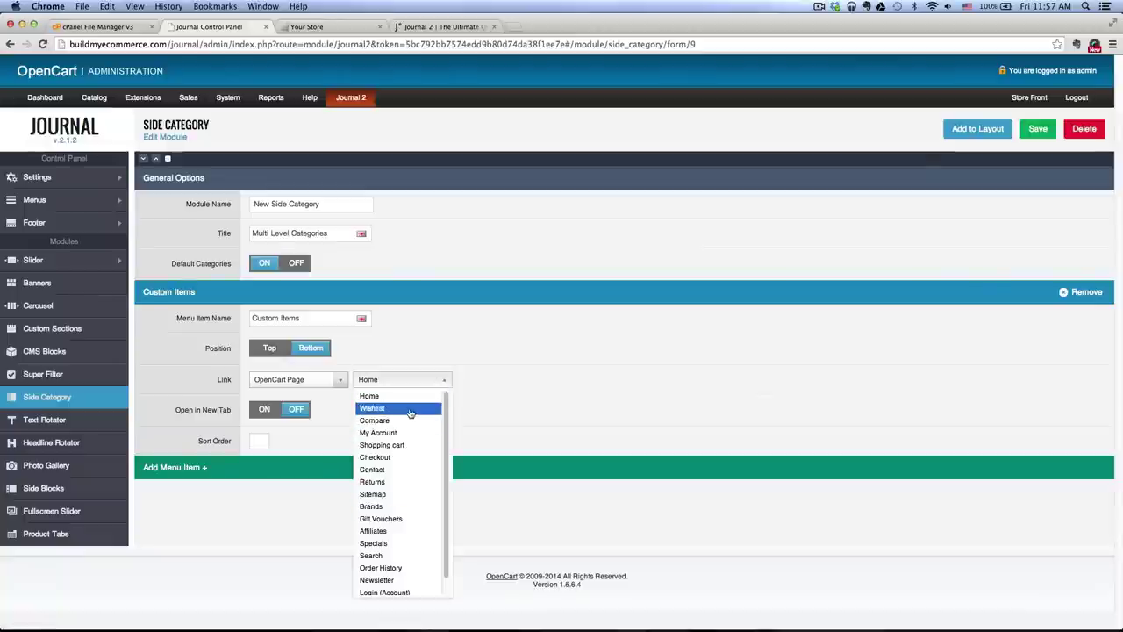
click(410, 410)
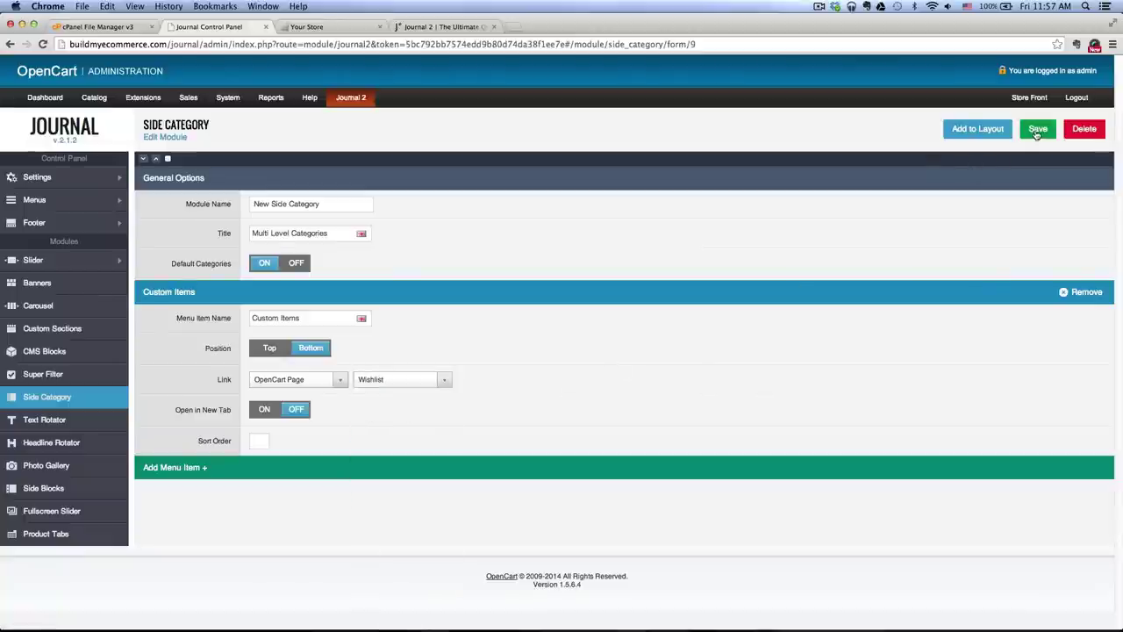
- Check the Custom Items entry in the storefront's category menu and return to the module's option for adding menu items
click(307, 27)
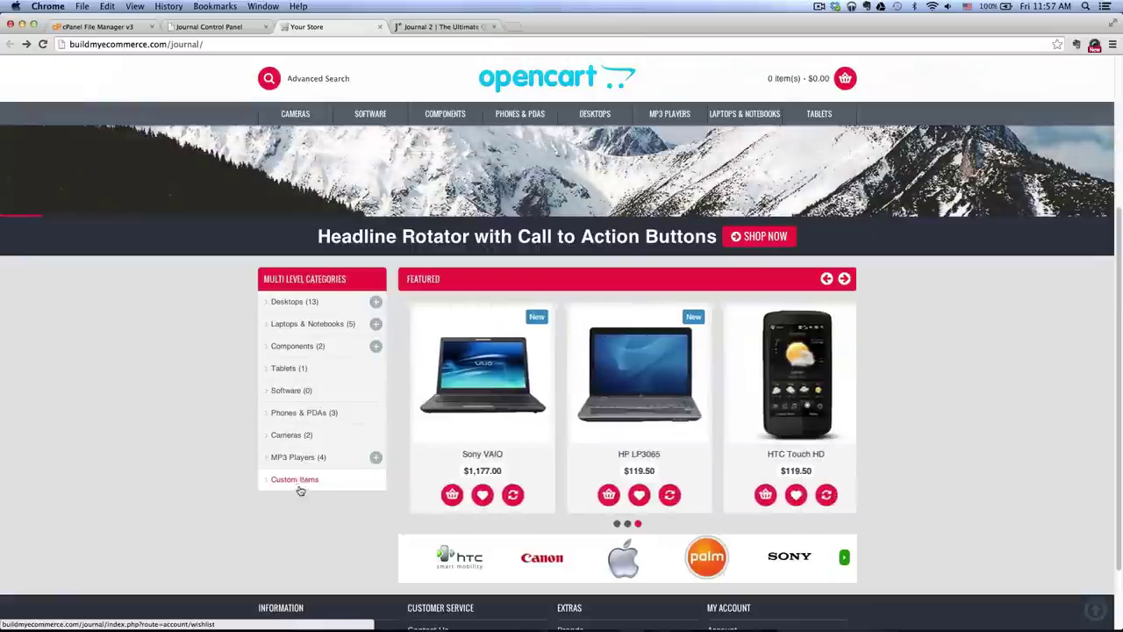
click(210, 26)
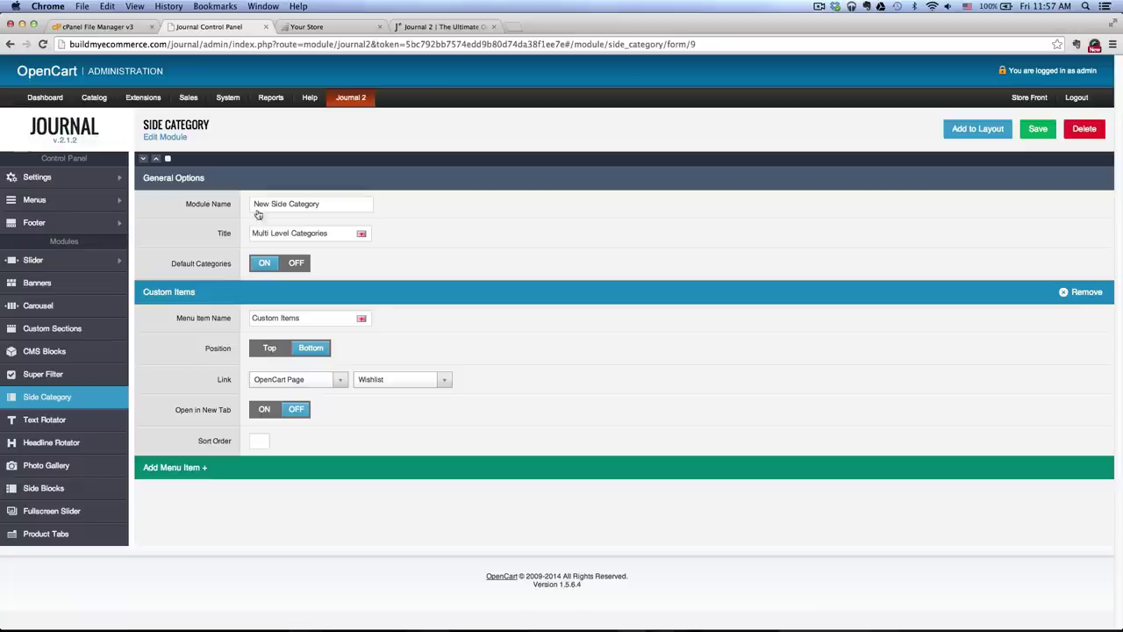
click(201, 466)
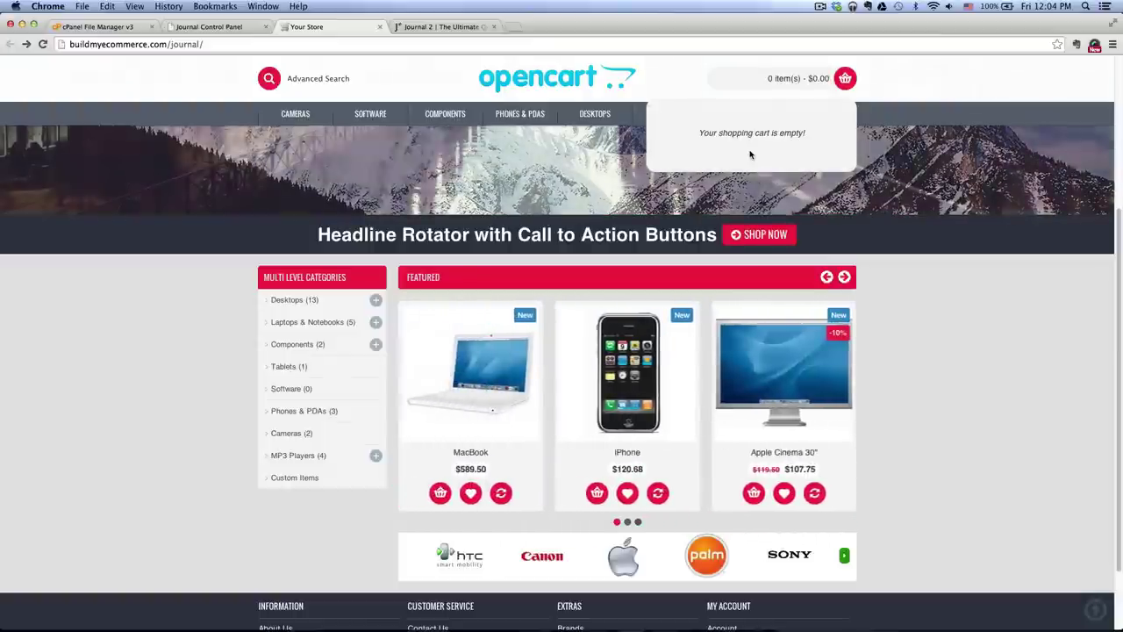
- Review the testimonial block on the demo store and start a new Text Rotator module in the Journal control panel
click(443, 27)
scroll(231, 255, down, 2)
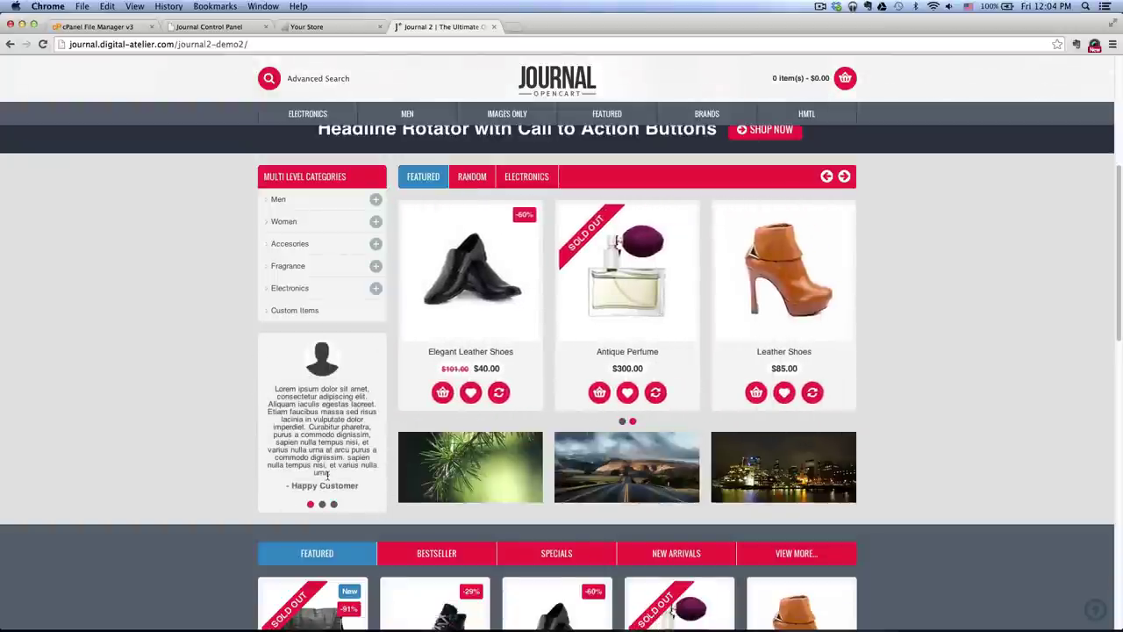
click(200, 27)
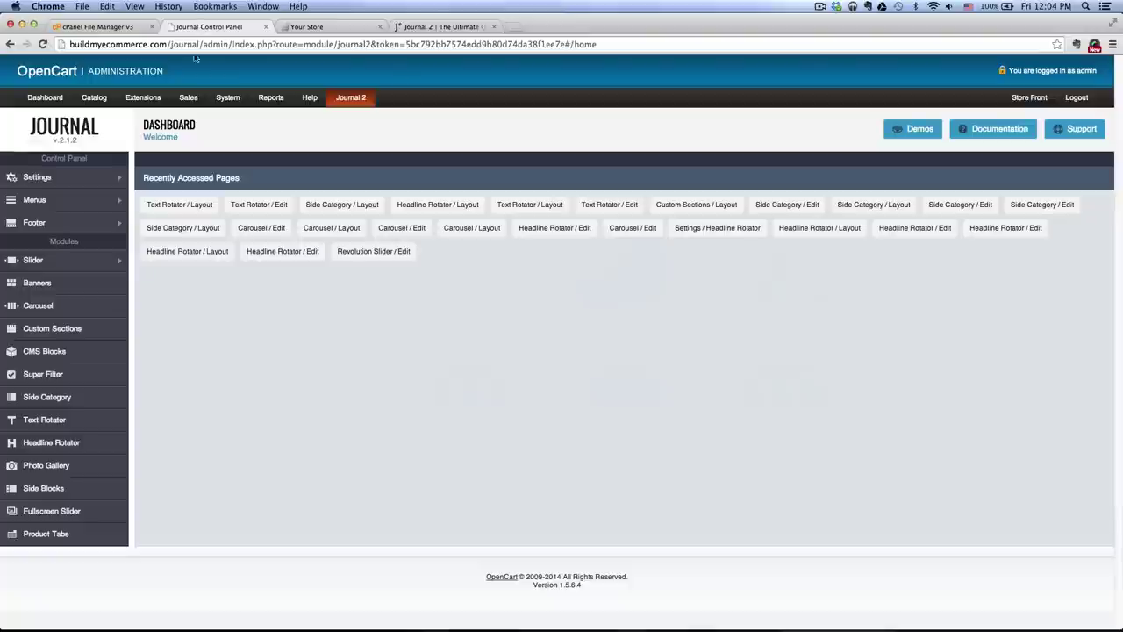
click(51, 423)
click(1068, 135)
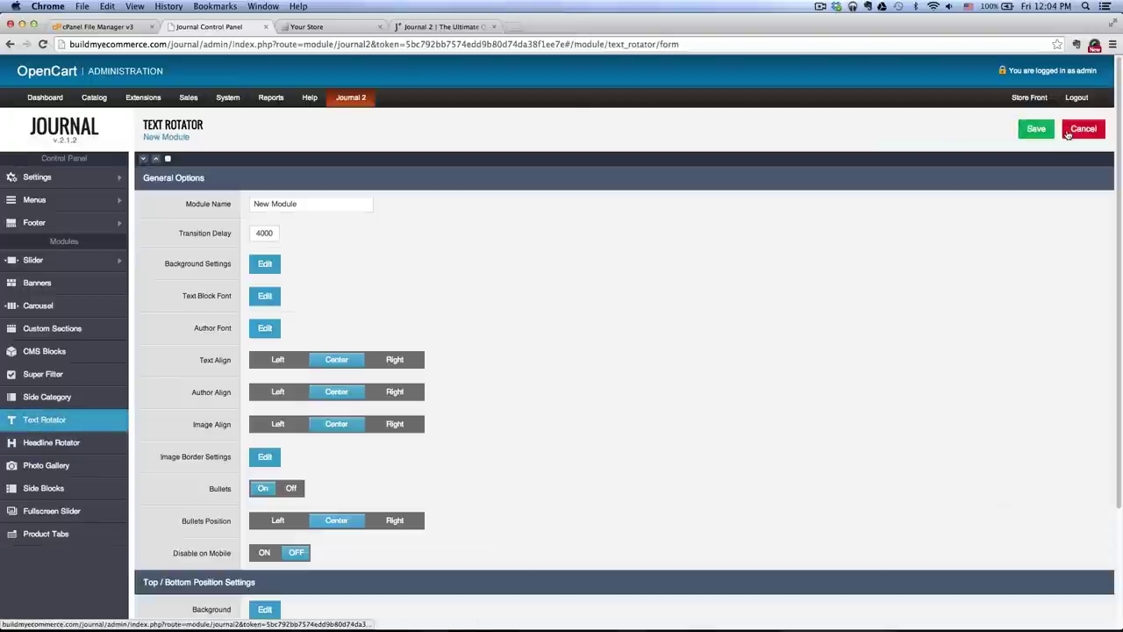
- Add a first item to the new Text Rotator module
scroll(469, 226, down, 3)
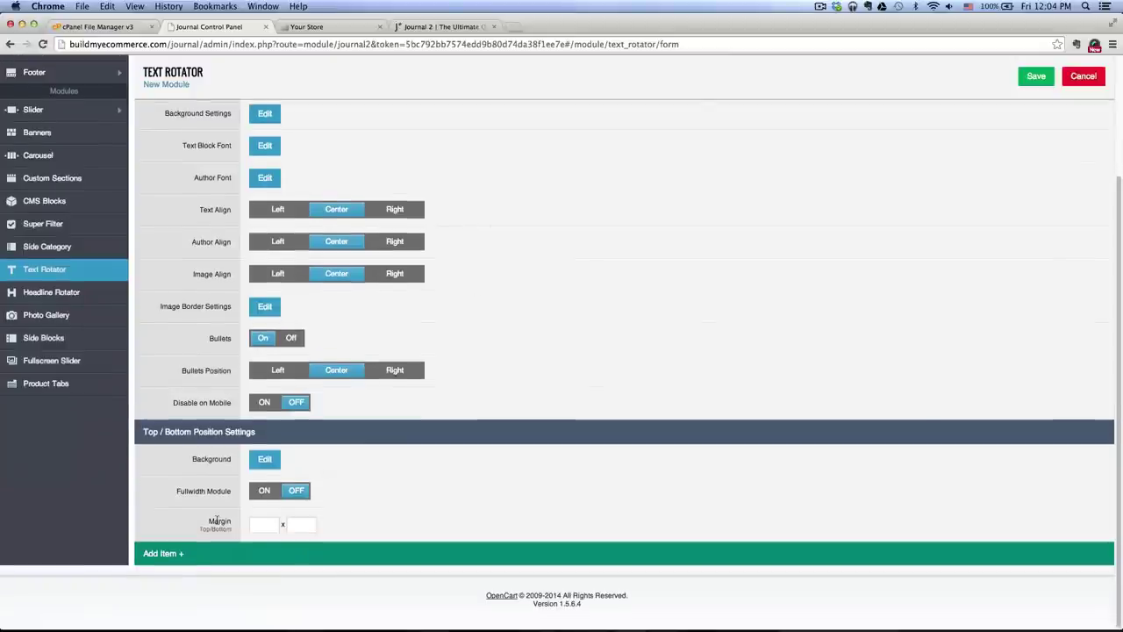
click(163, 552)
scroll(188, 537, down, 5)
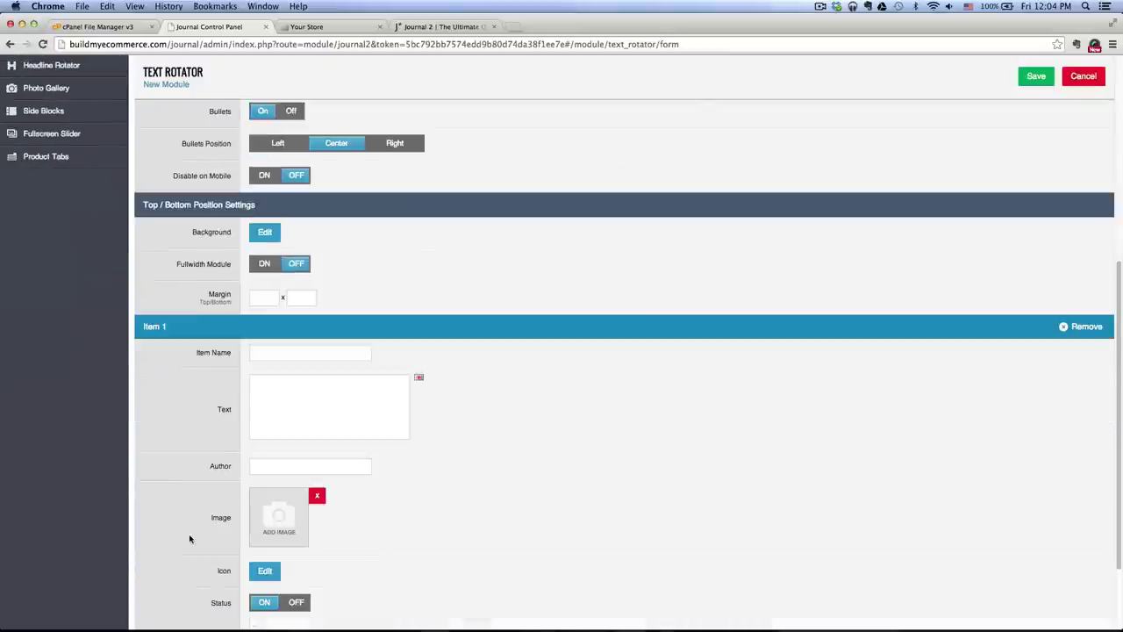
scroll(189, 538, down, 1)
- Copy the Lorem ipsum testimonial text from the demo store into the Text field of Item 1
click(416, 27)
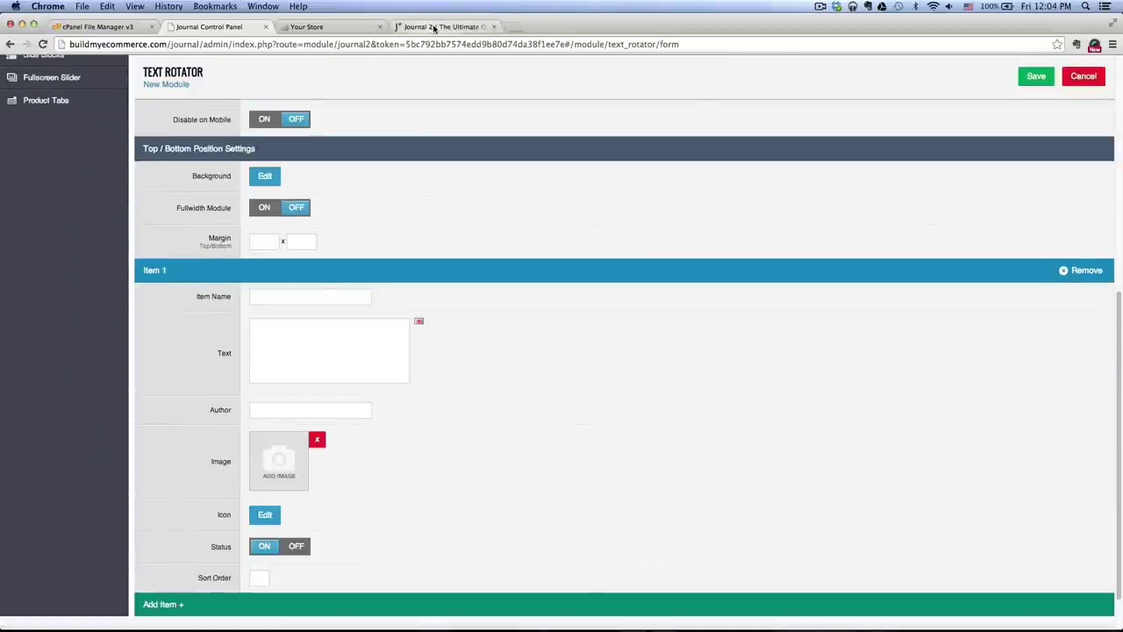
scroll(347, 461, down, 1)
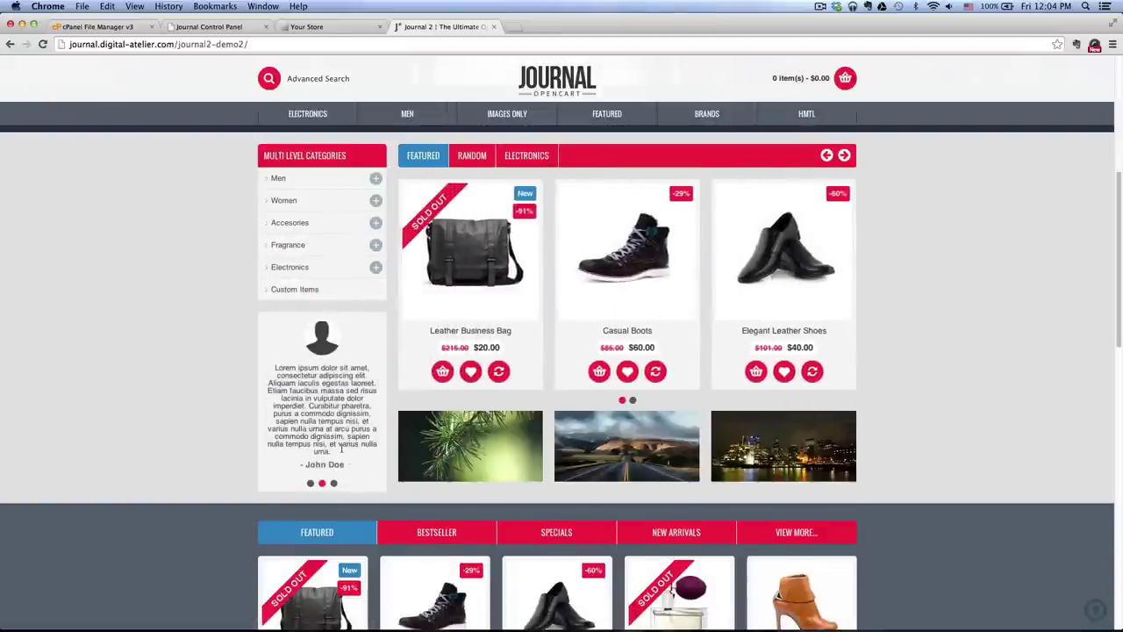
drag(347, 453, 271, 368)
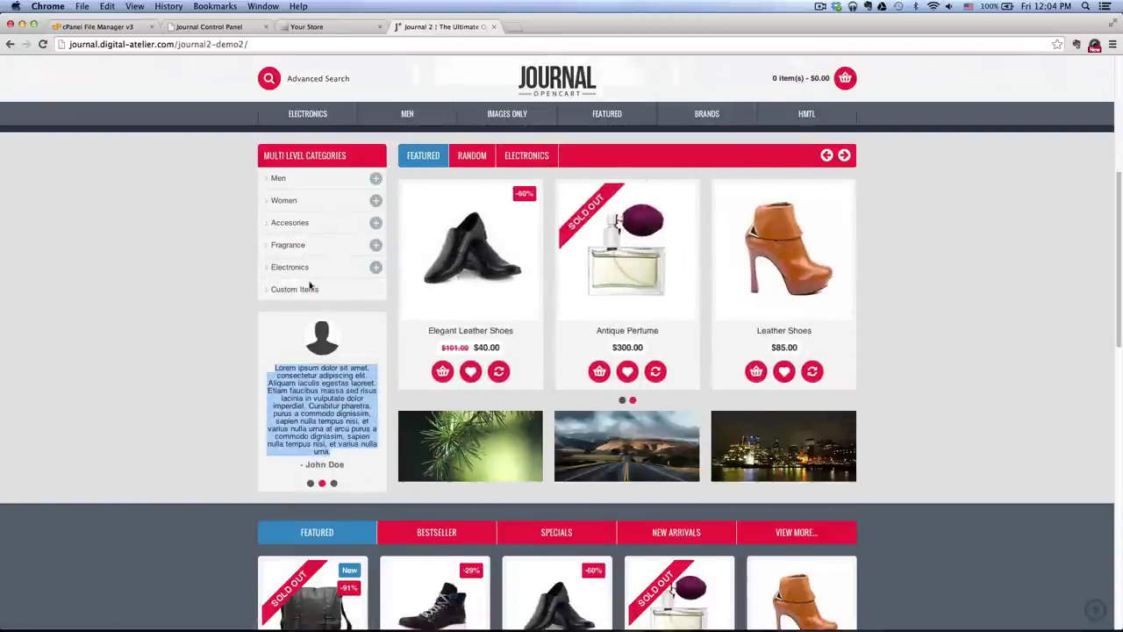
click(240, 27)
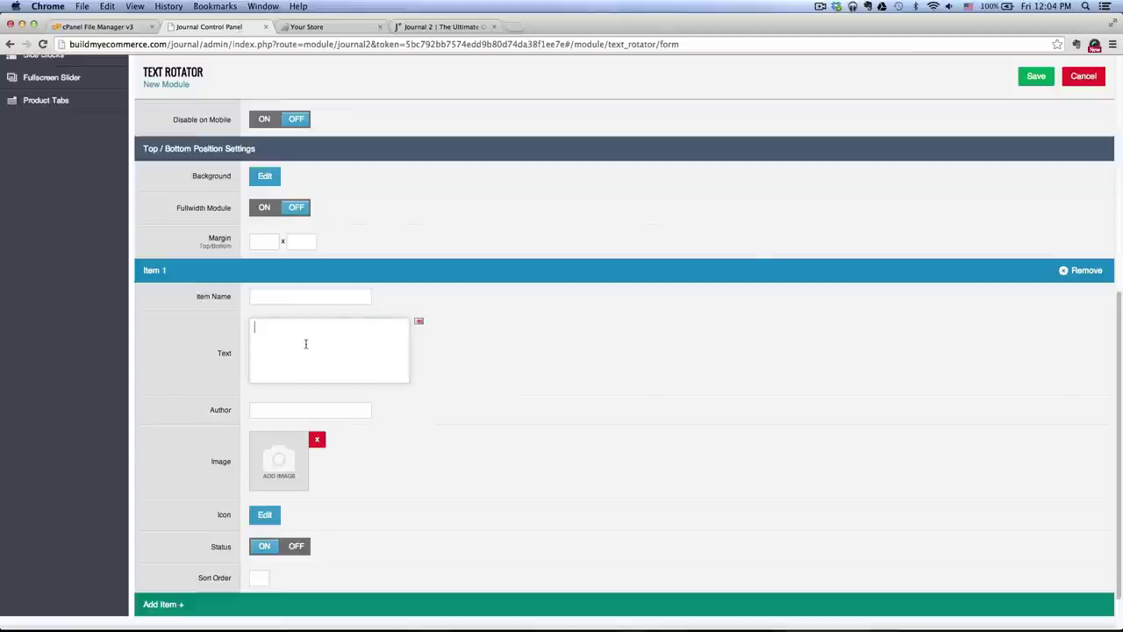
key(super+v)
scroll(316, 342, up, 5)
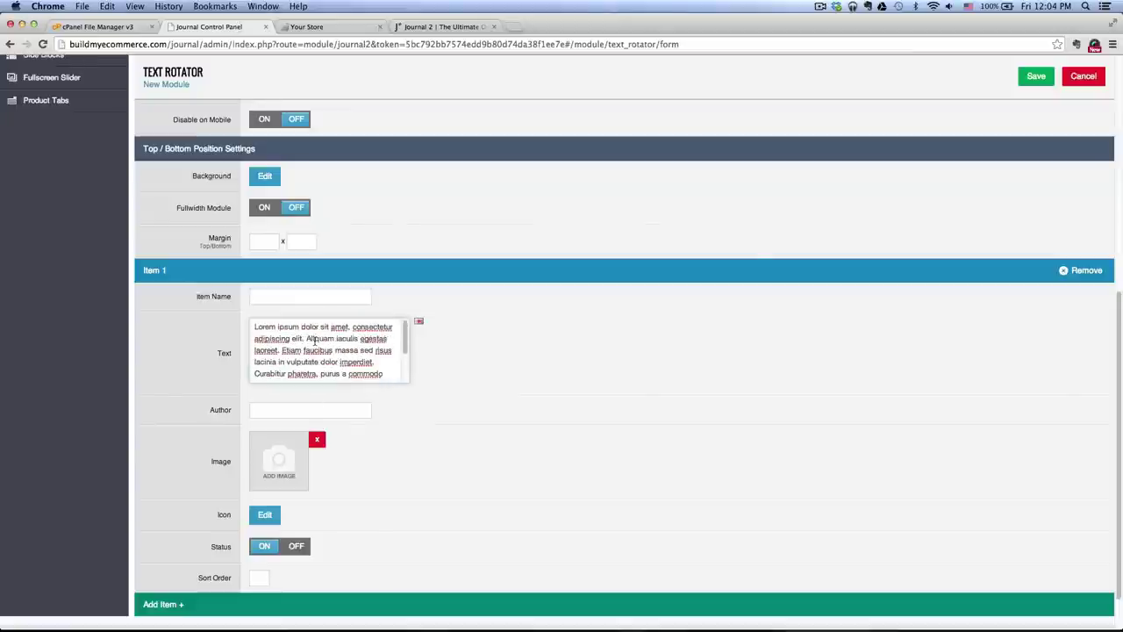
- Set the author of Item 1 to "Happy Customer" and compare it with the demo store's testimonial block
scroll(414, 400, down, 1)
click(328, 392)
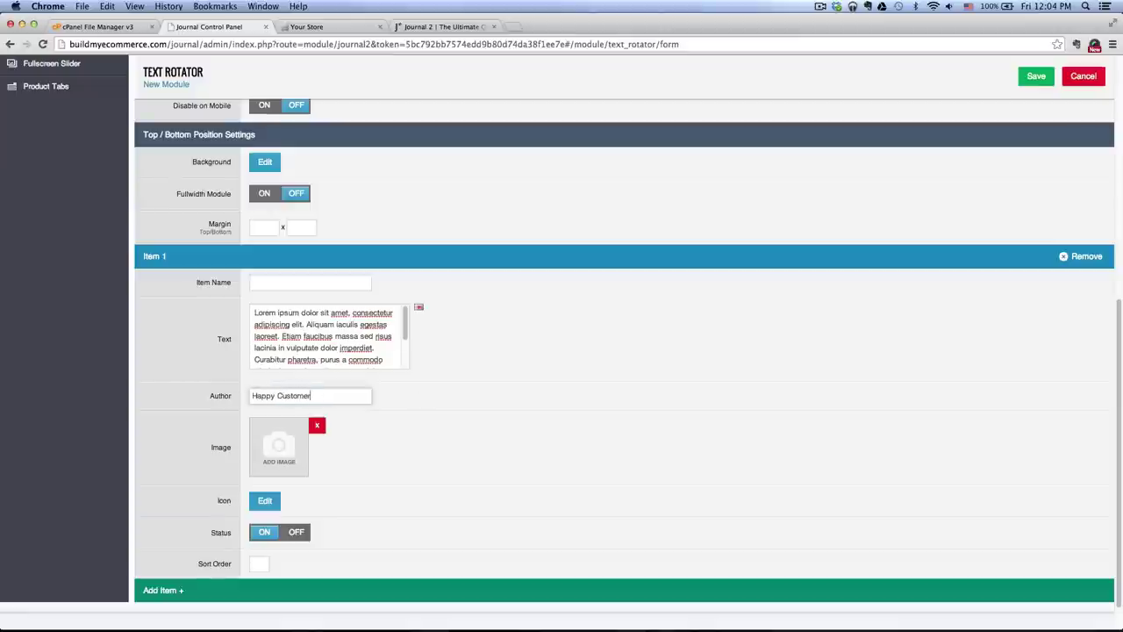
click(415, 27)
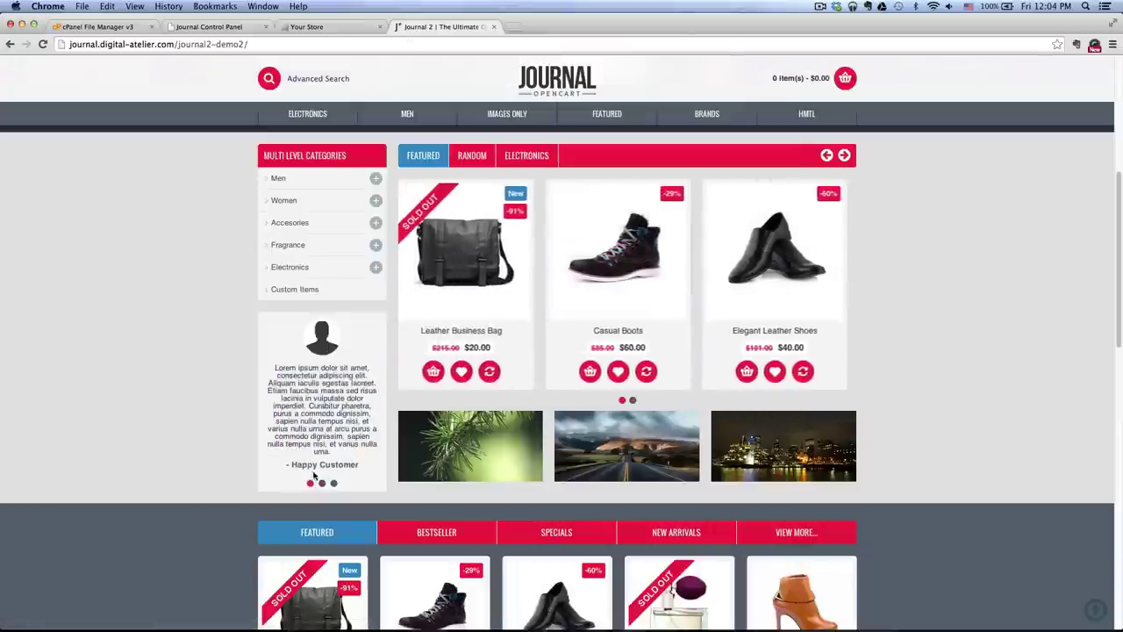
drag(326, 451, 322, 348)
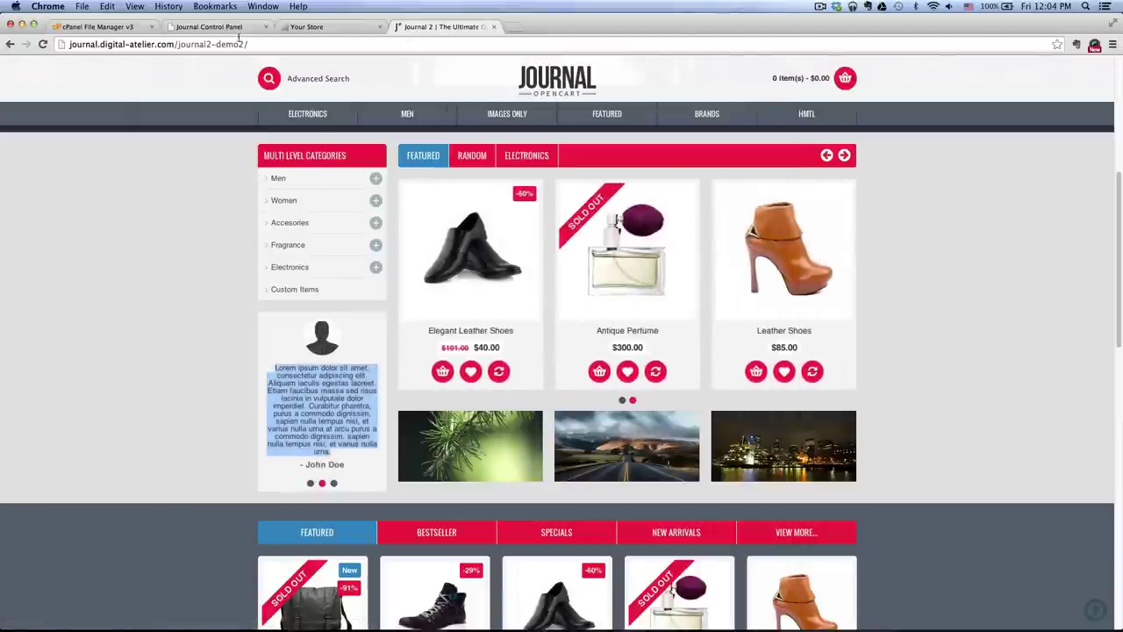
click(236, 28)
- Upload avatar.jpg from the Testimonial folder in Journal_Assets to the image manager for Item 1
scroll(500, 346, down, 1)
click(278, 410)
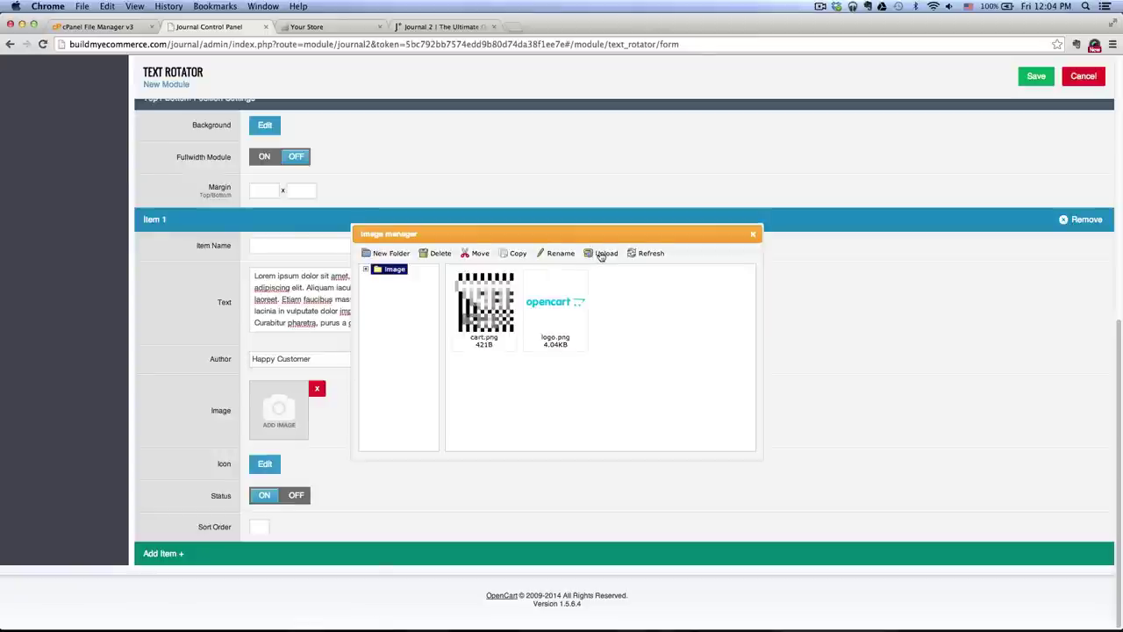
click(604, 253)
double_click(389, 111)
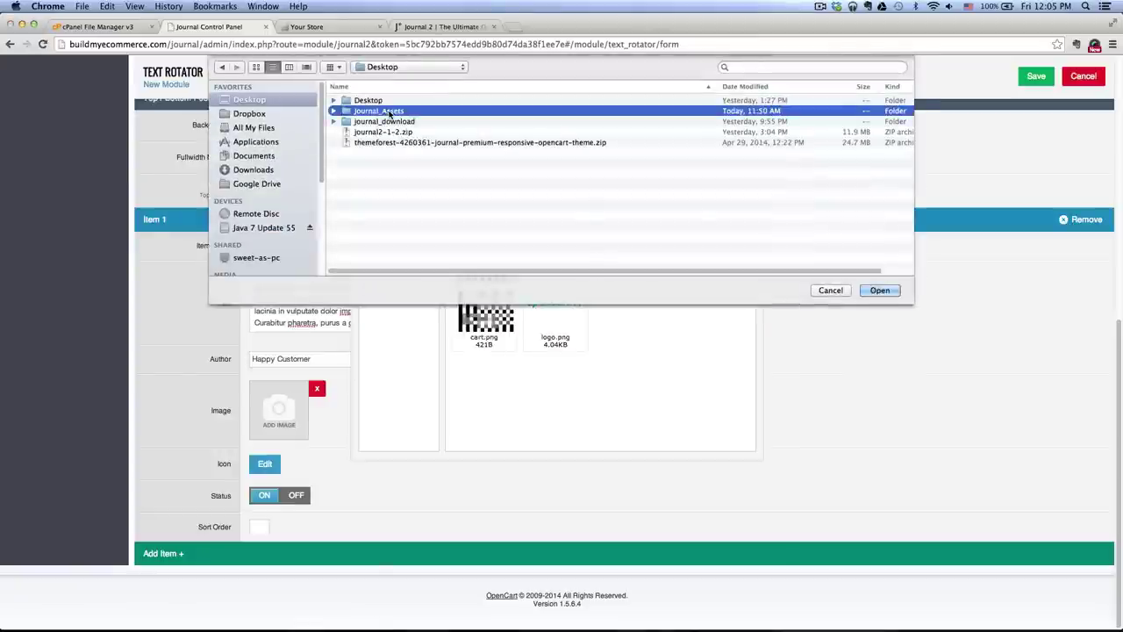
double_click(375, 144)
click(378, 102)
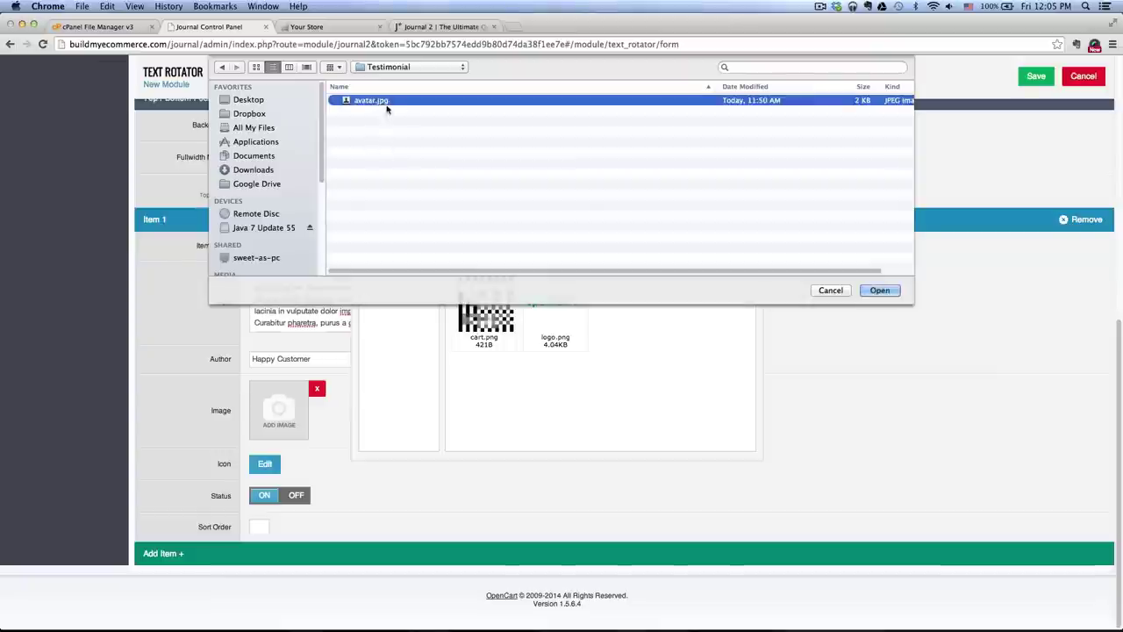
click(880, 290)
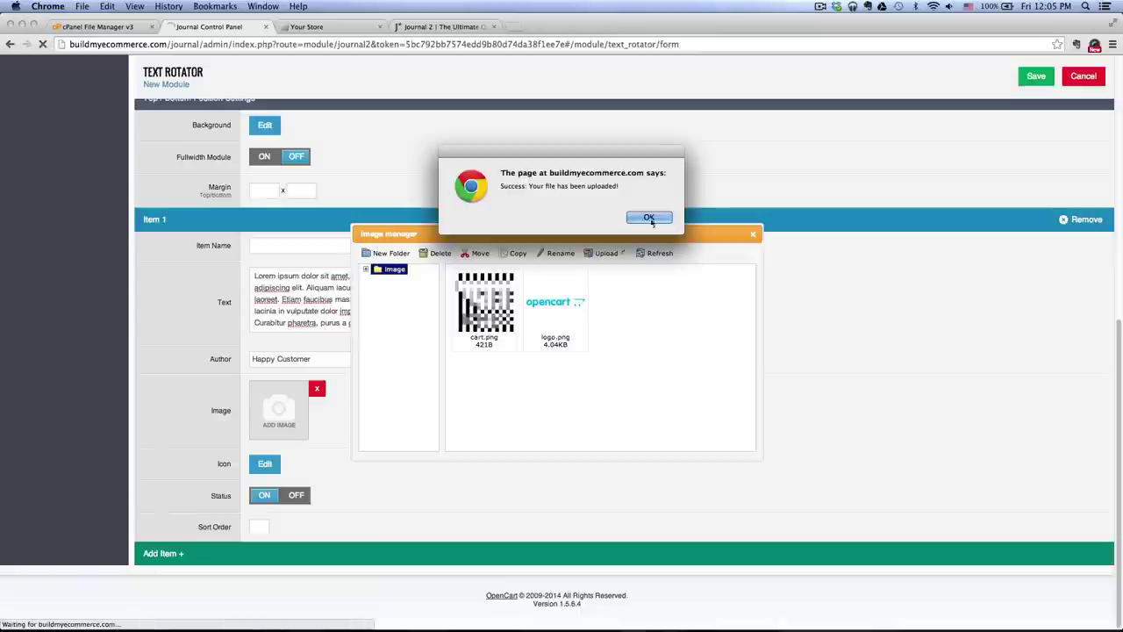
click(654, 218)
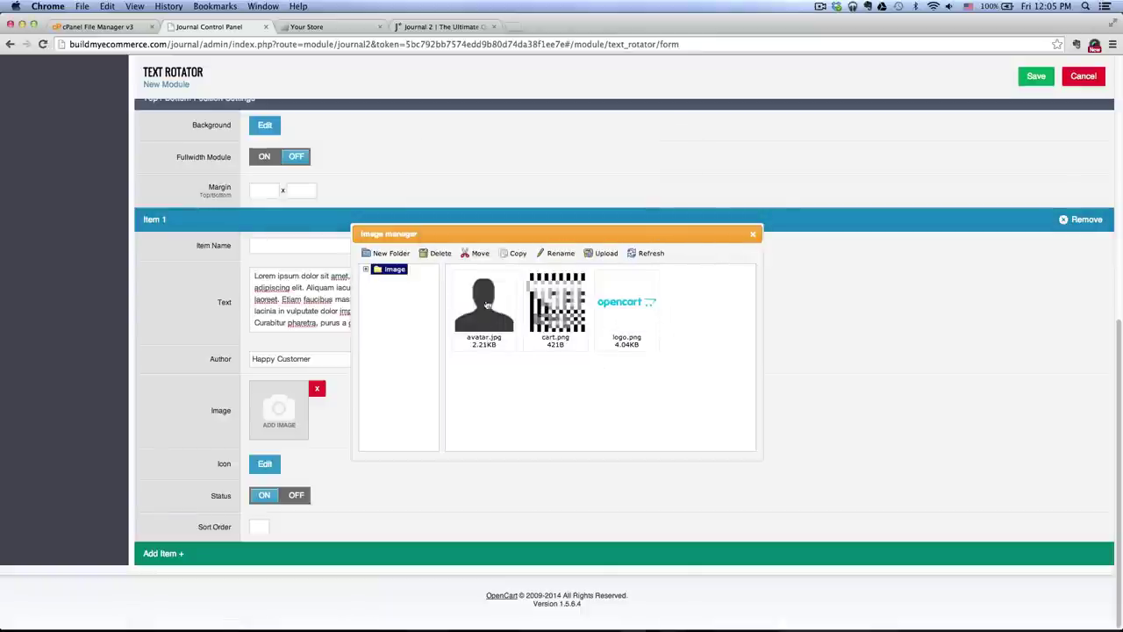
- Use avatar.jpg as the image of Item 1 and save the Text Rotator module
double_click(494, 307)
scroll(487, 321, up, 4)
scroll(488, 324, up, 4)
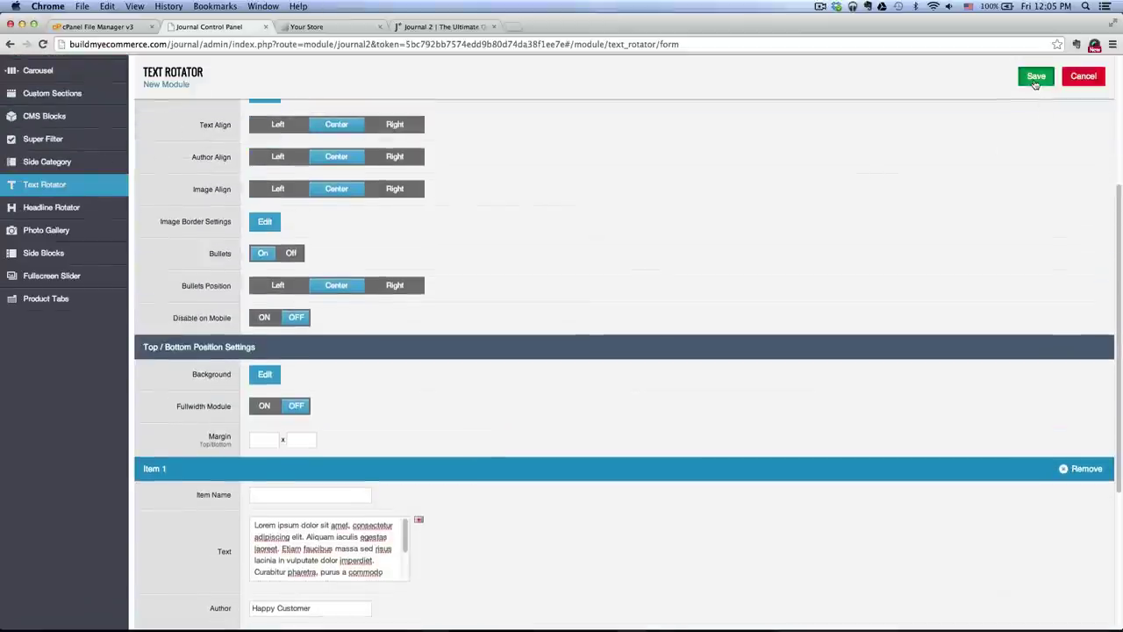
click(1036, 77)
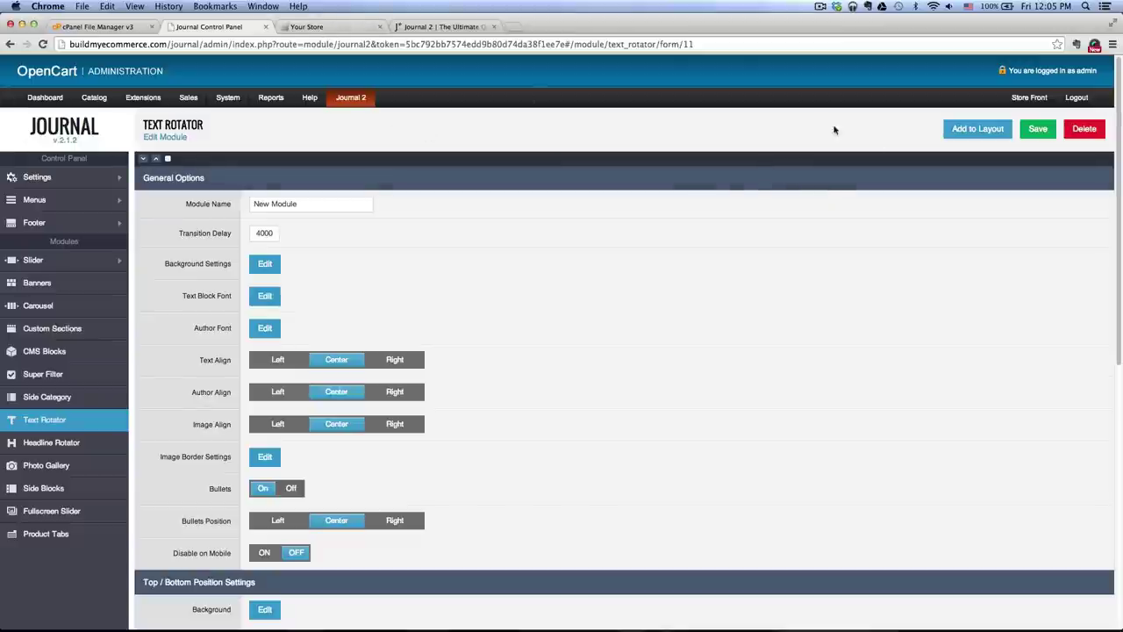
- Add the Text Rotator module to the Home layout in the Column Left position and save the placement
click(978, 129)
click(260, 218)
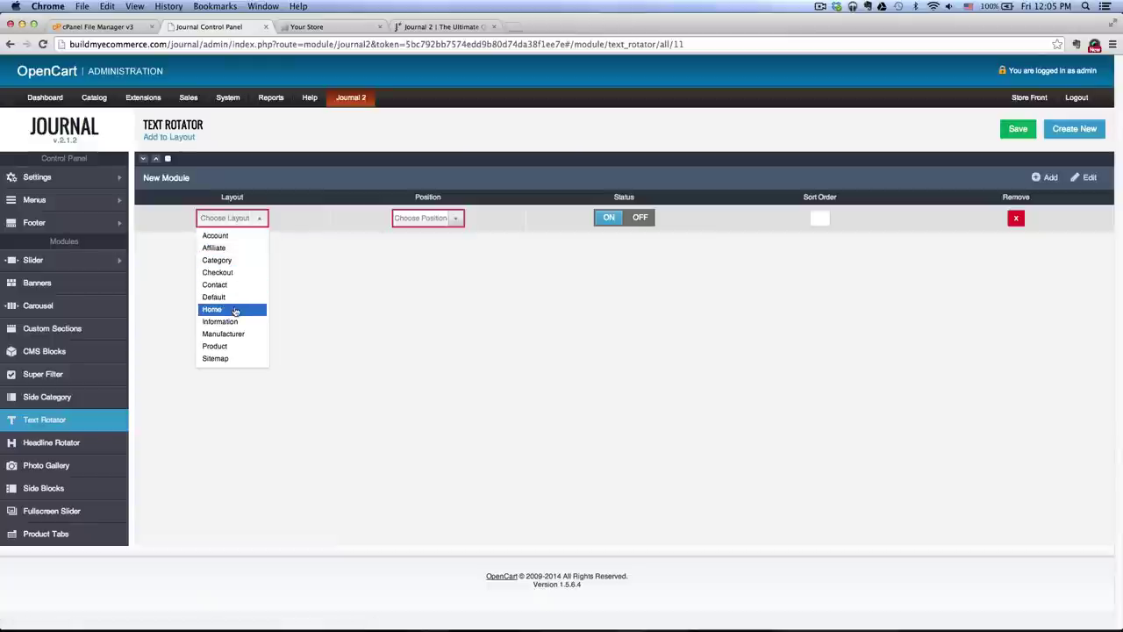
click(239, 309)
click(453, 219)
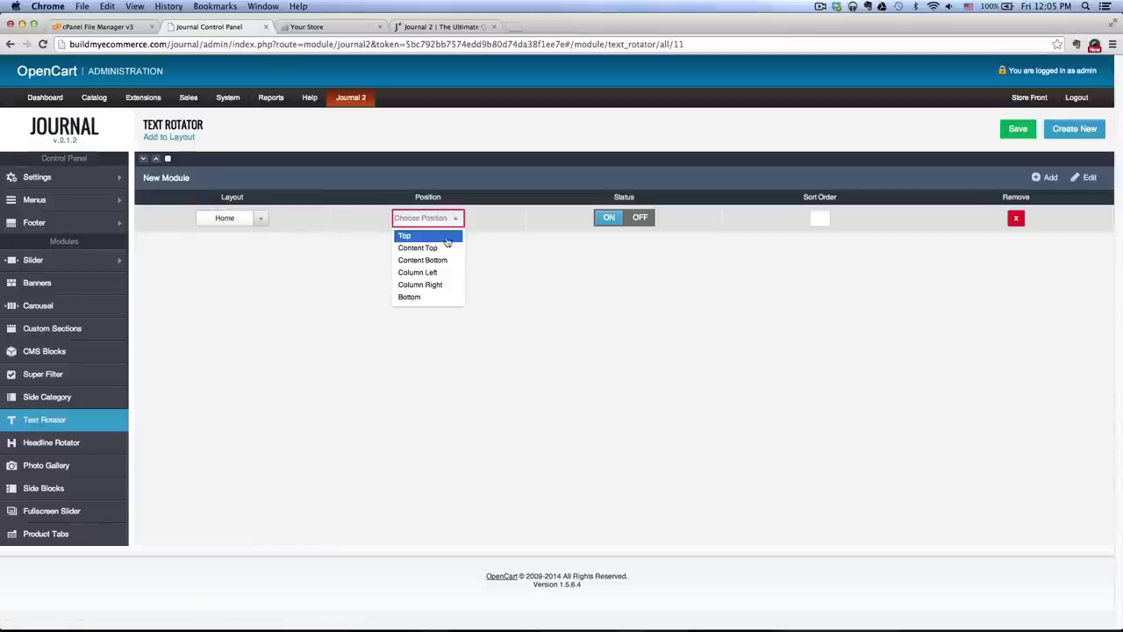
click(443, 273)
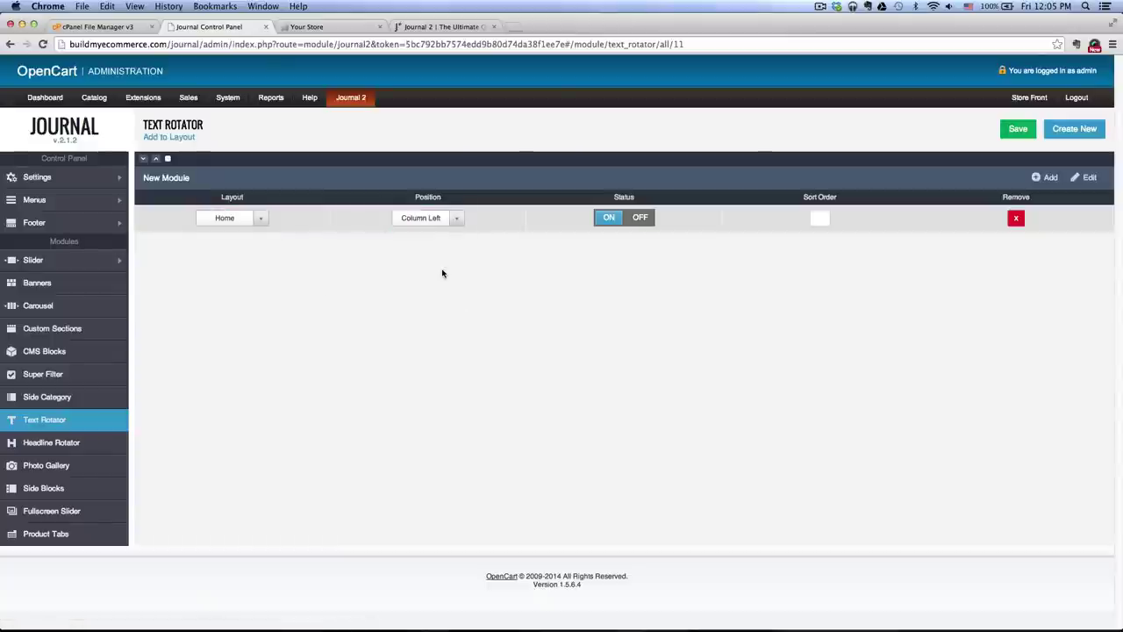
click(1015, 130)
- Reload the storefront and compare its testimonial block, including the author line, with the demo store's
click(312, 29)
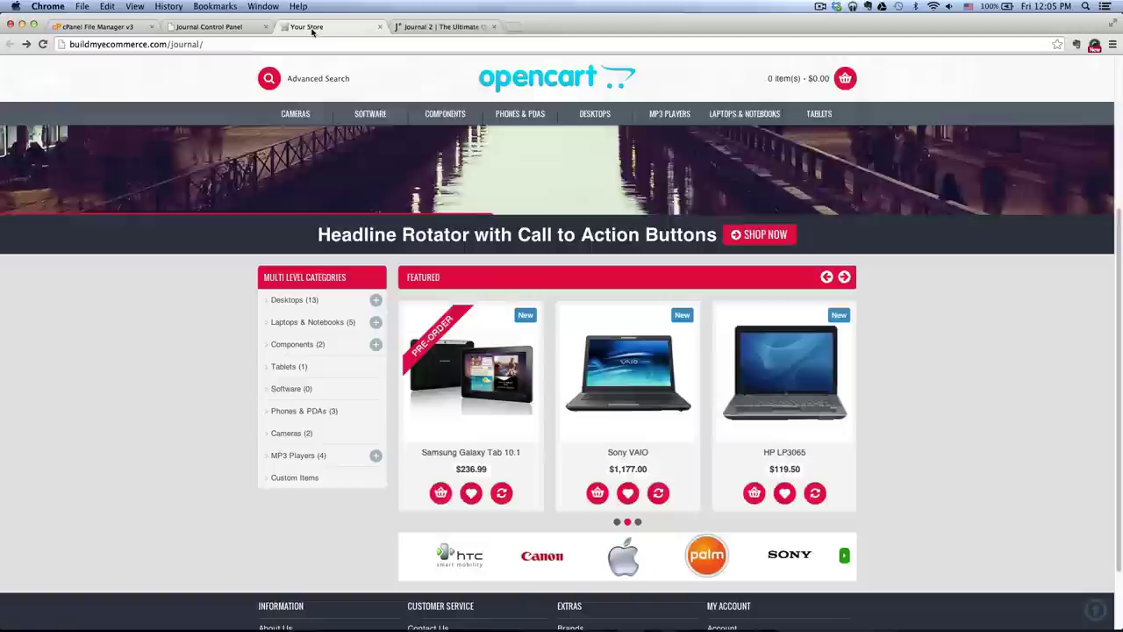
click(42, 44)
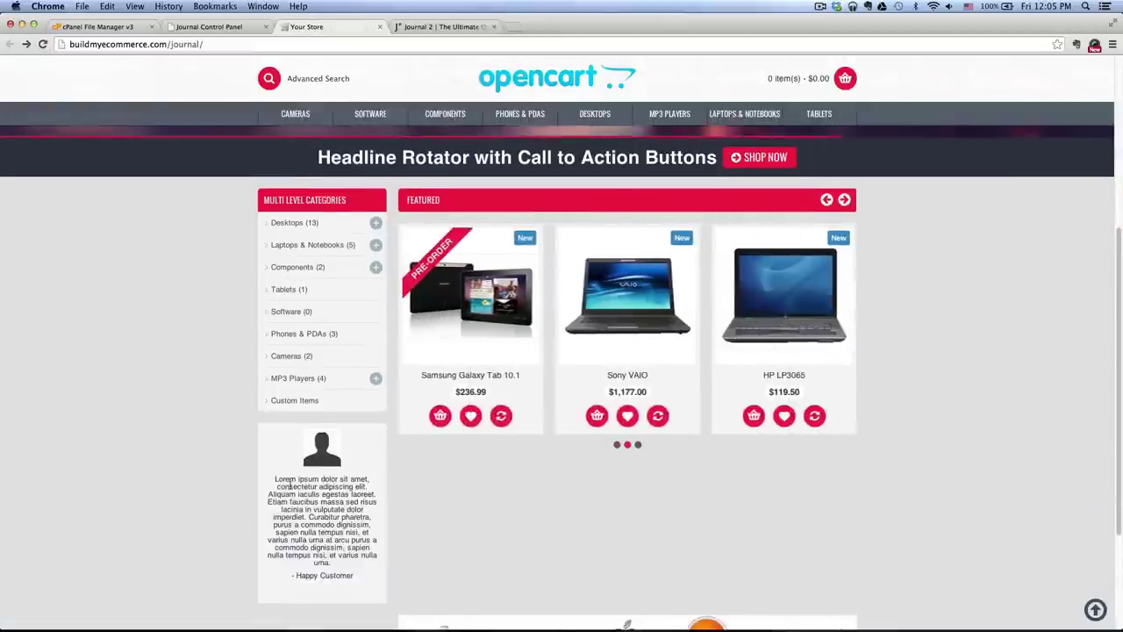
click(442, 26)
scroll(383, 267, down, 1)
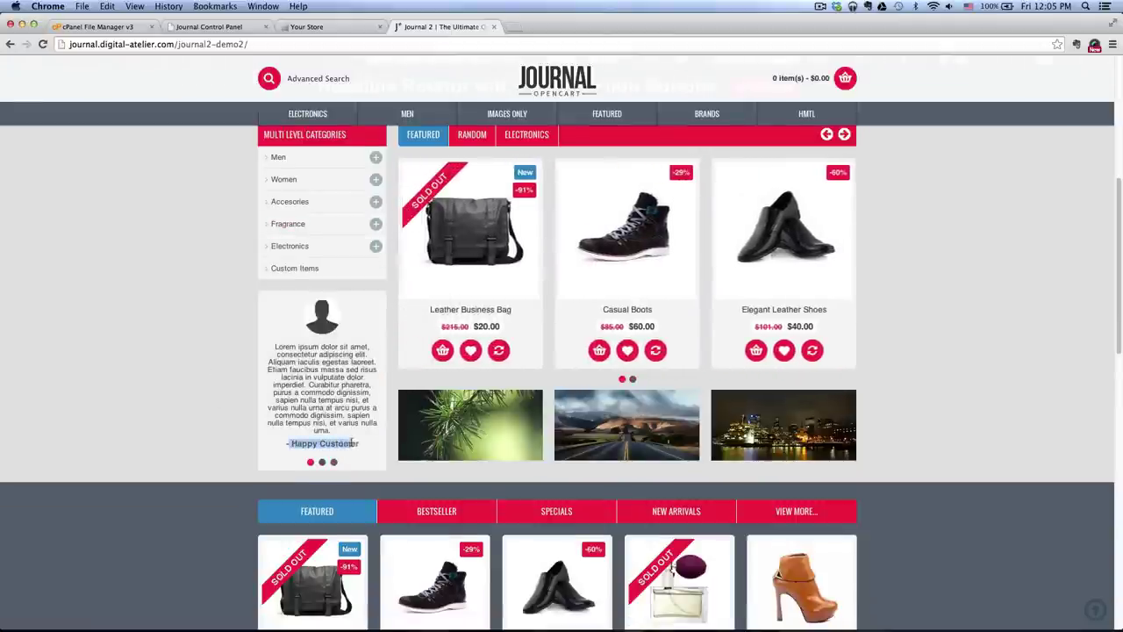
- Set the Text Rotator's author font to the System type with the Bold variant and check the author line on the reloaded storefront
click(221, 27)
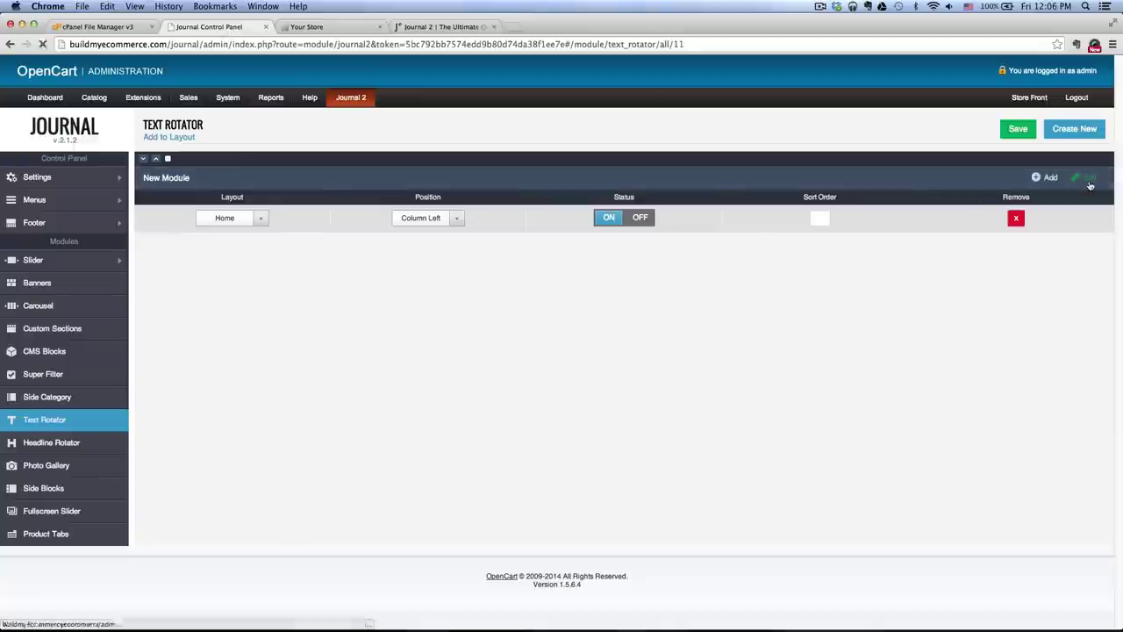
click(1087, 178)
scroll(444, 256, down, 1)
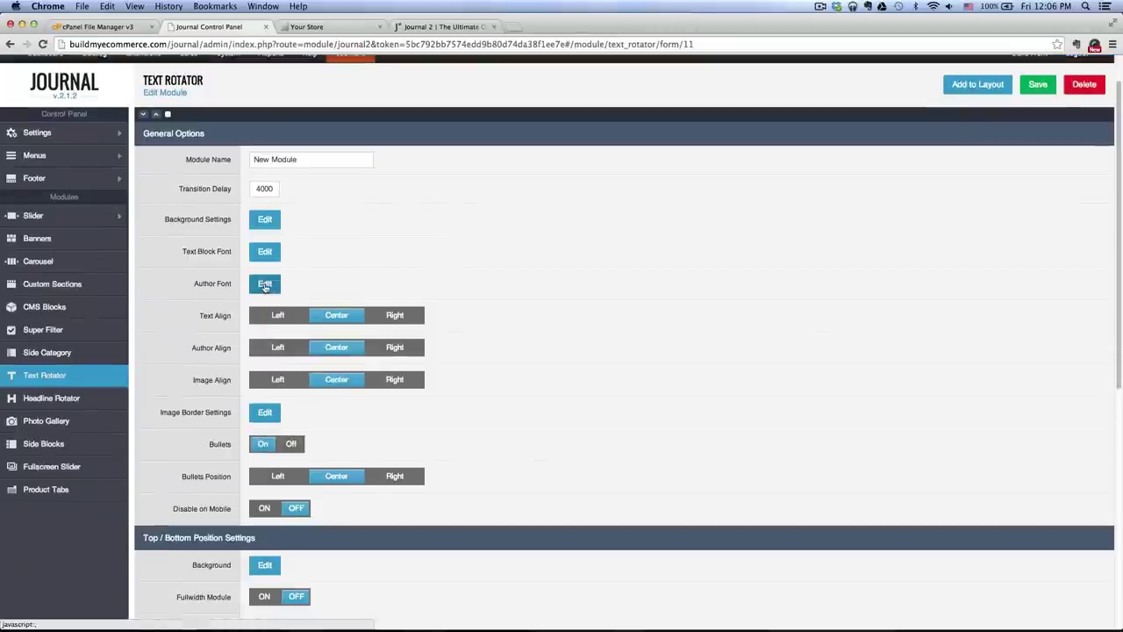
click(265, 285)
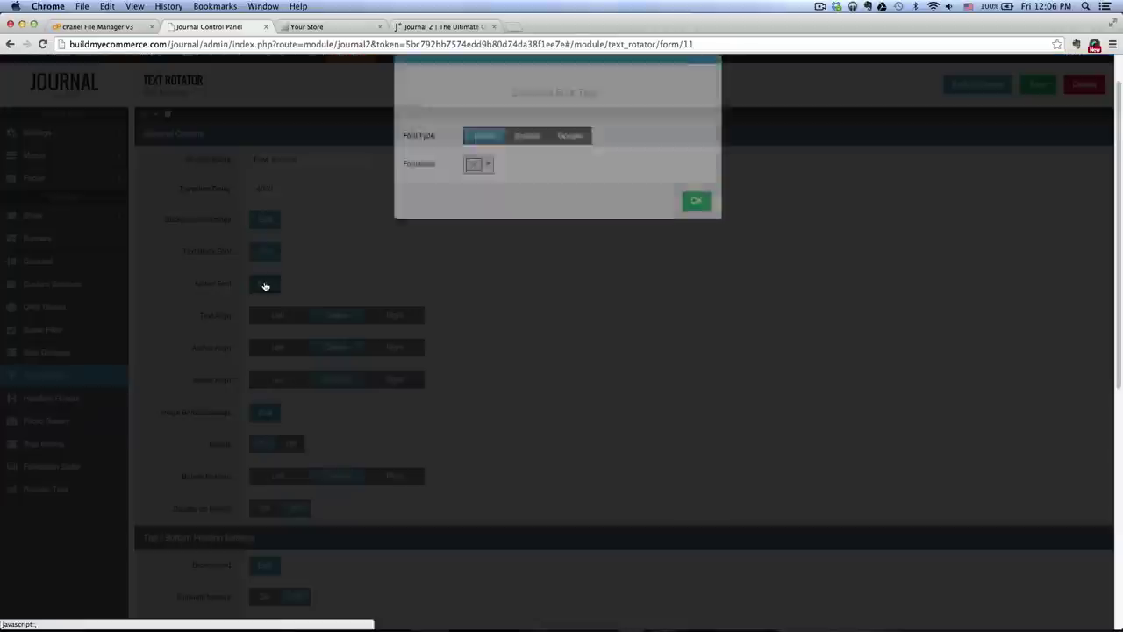
click(526, 269)
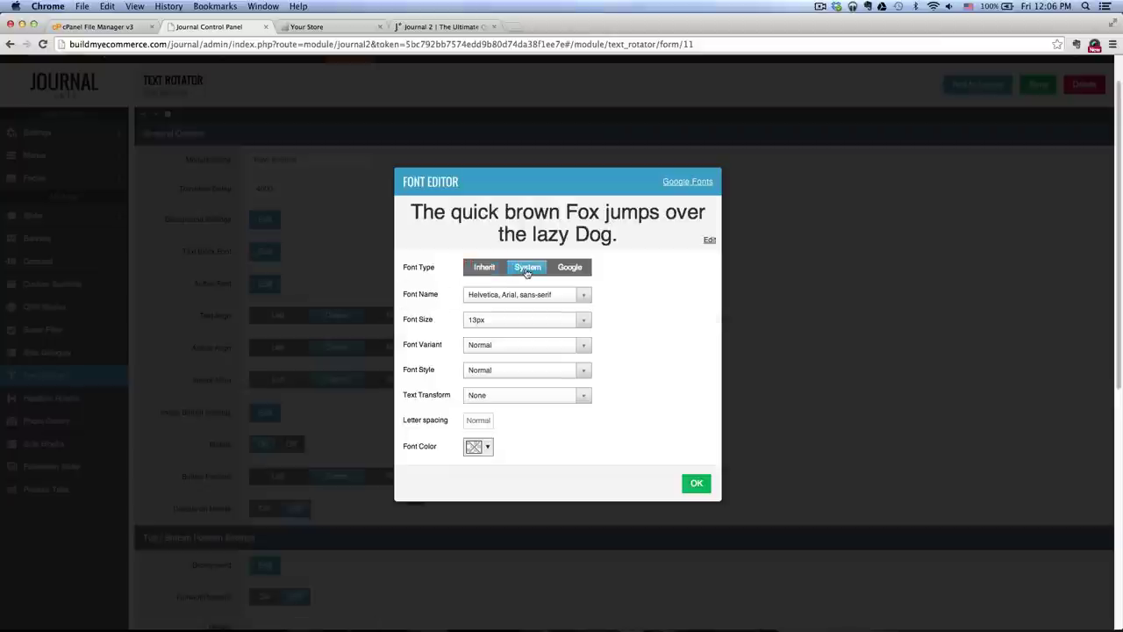
click(583, 347)
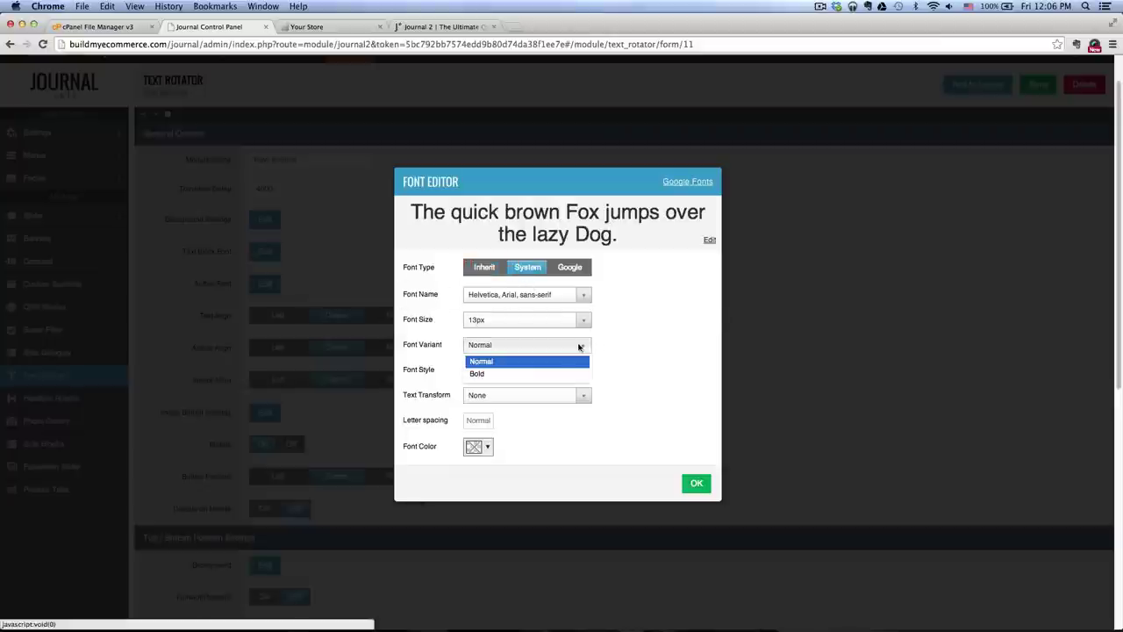
click(518, 371)
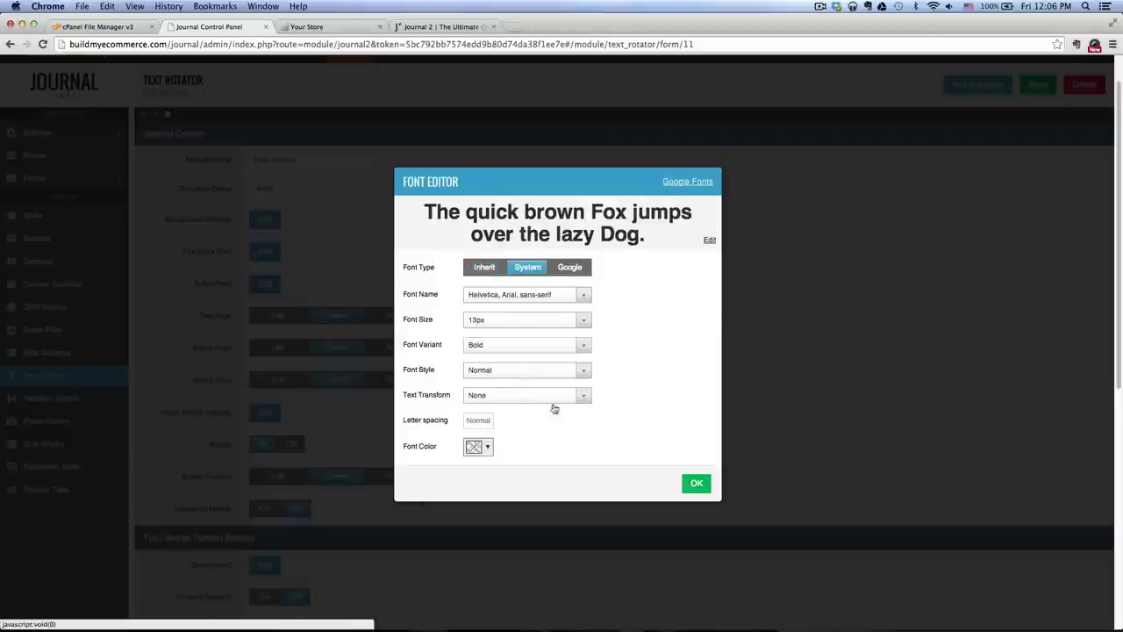
click(696, 483)
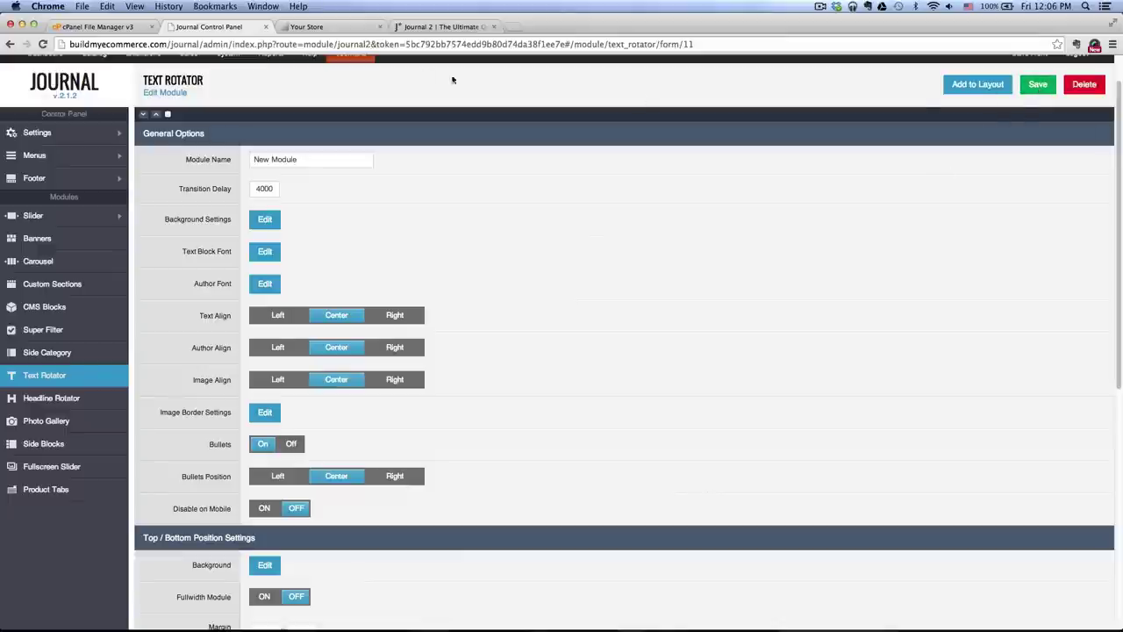
click(323, 28)
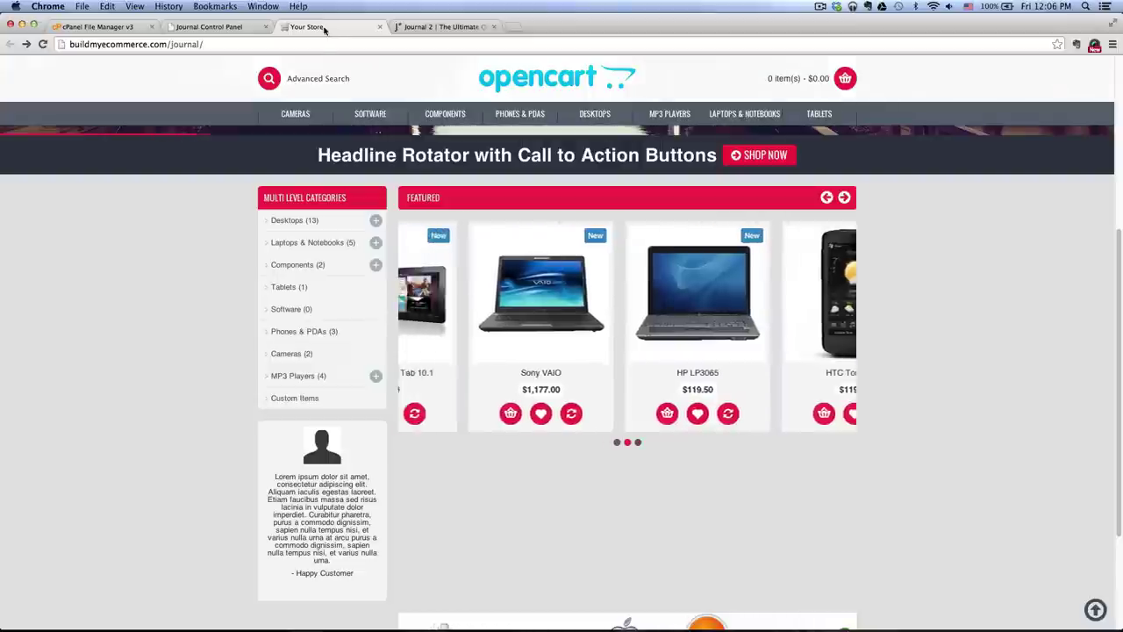
click(42, 44)
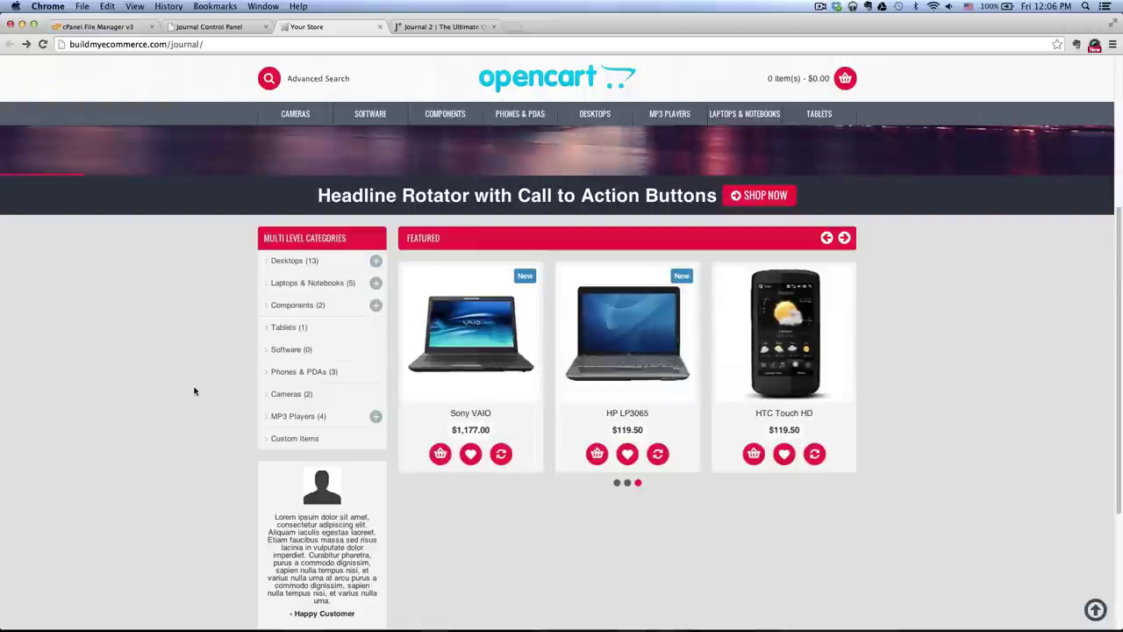
- Set the sort order of the Text Rotator's Home layout placement to 1 and save it
click(209, 27)
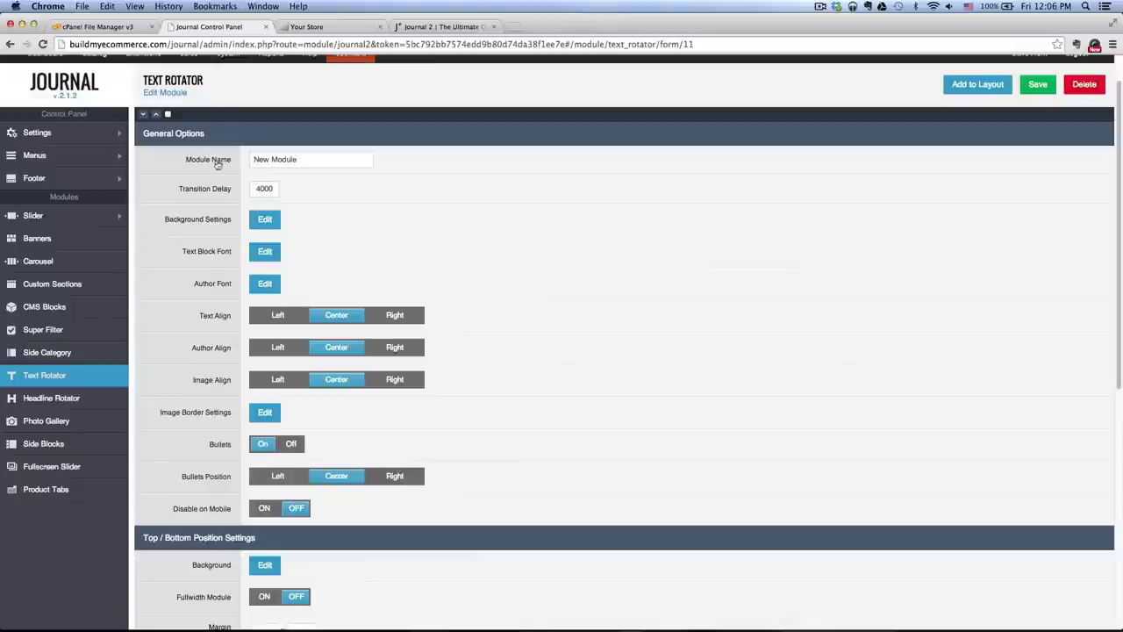
click(47, 378)
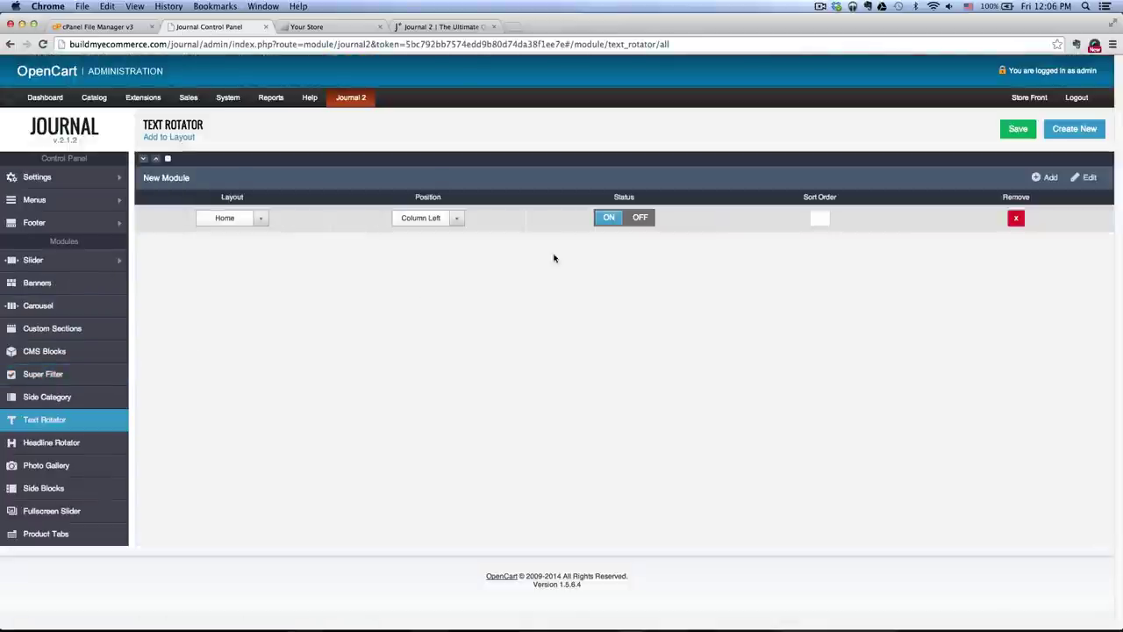
click(829, 217)
text(1)
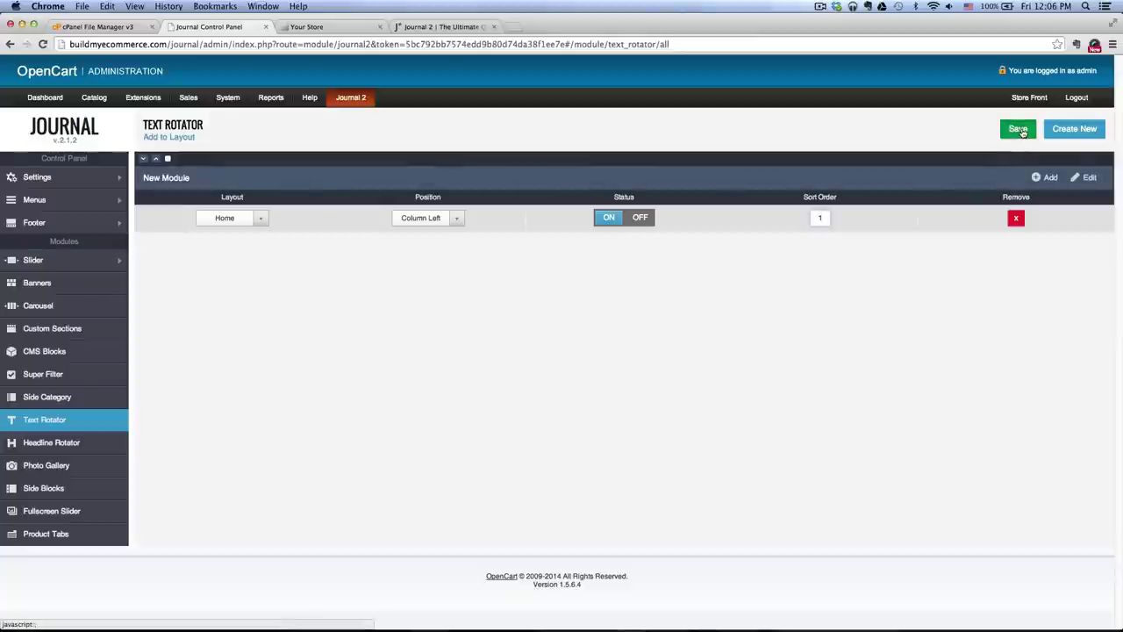
click(312, 26)
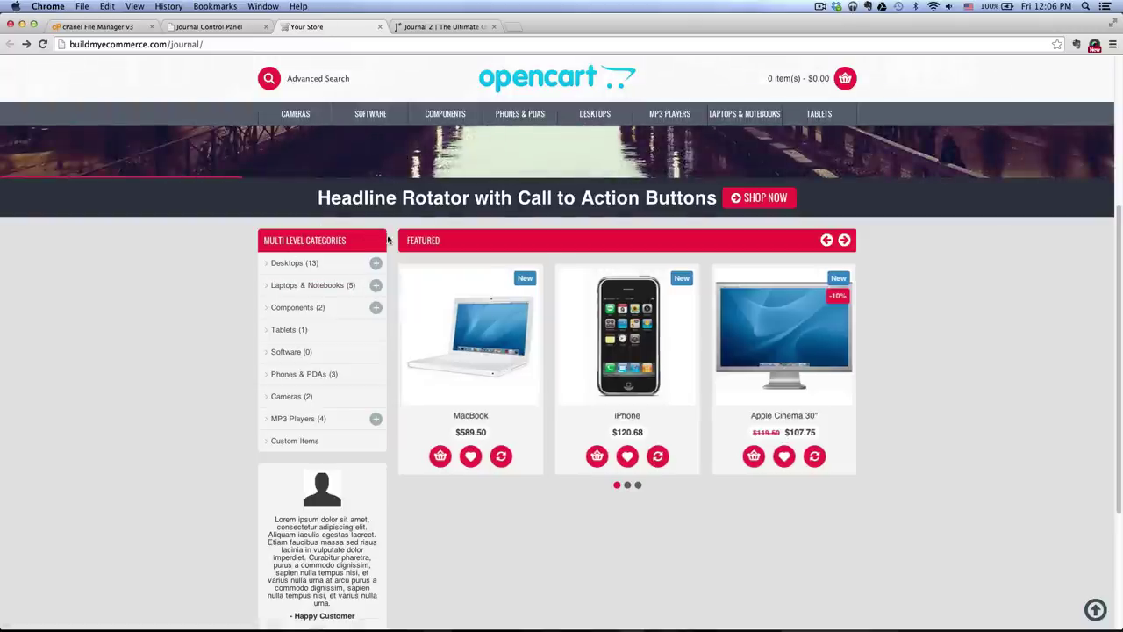
- Set the sort order of the Side Category's Home layout placement to 2, save it, and check the column order on the reloaded storefront
click(208, 27)
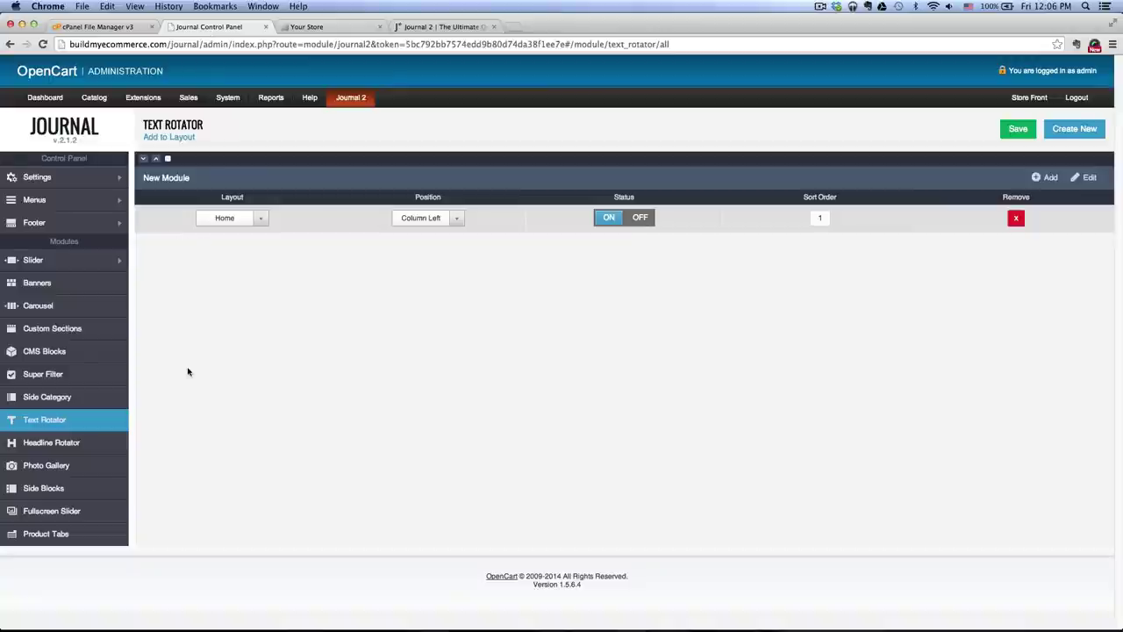
click(66, 397)
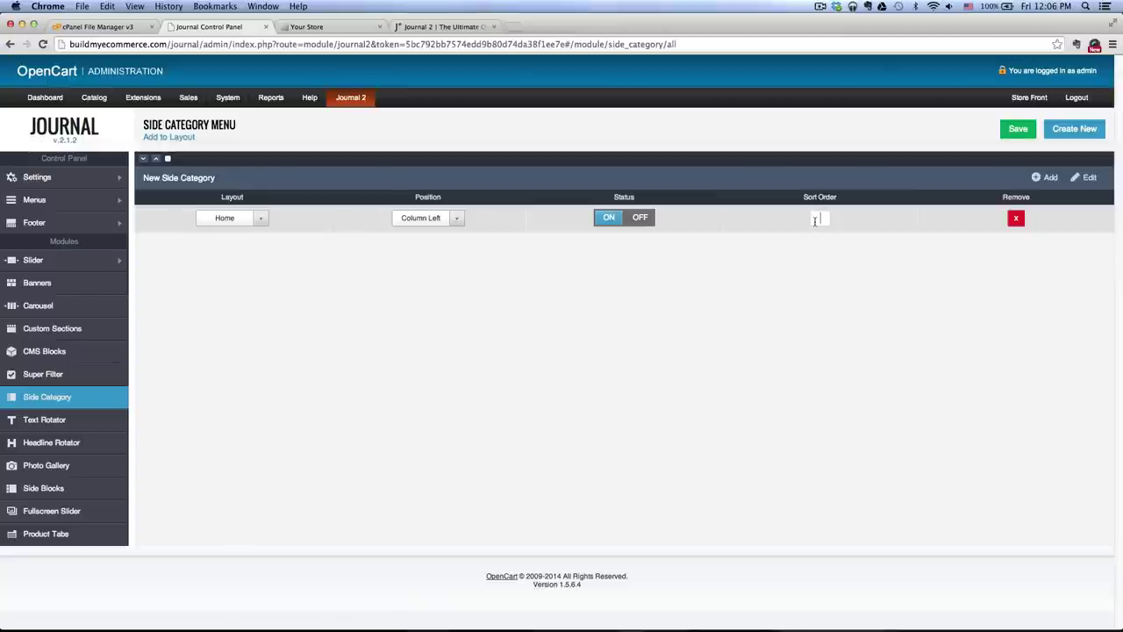
text(2)
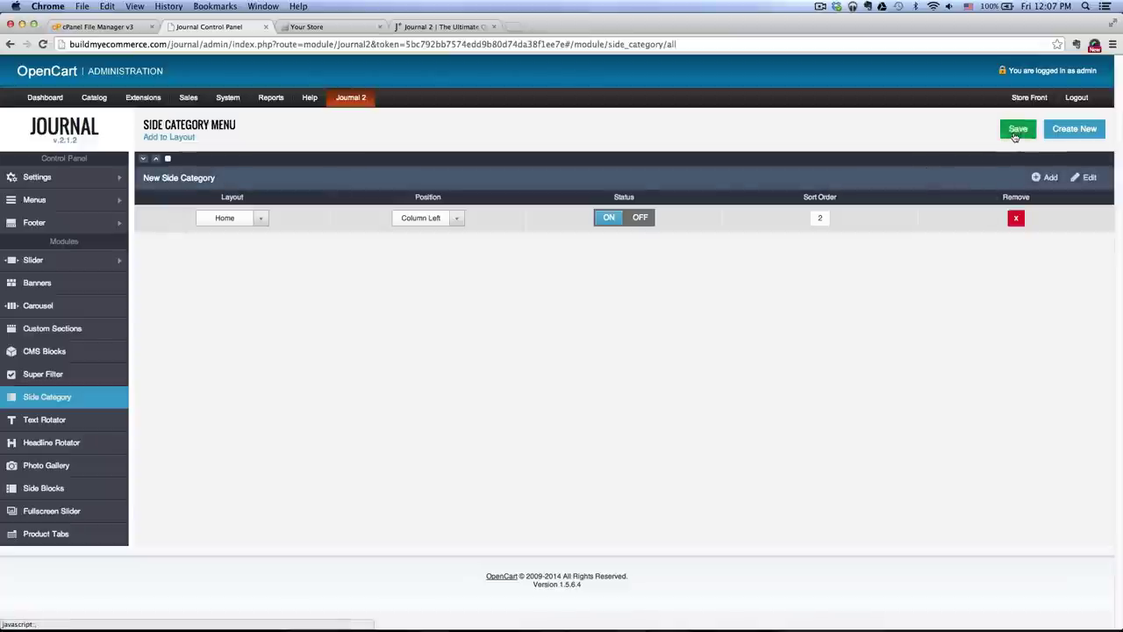
click(316, 26)
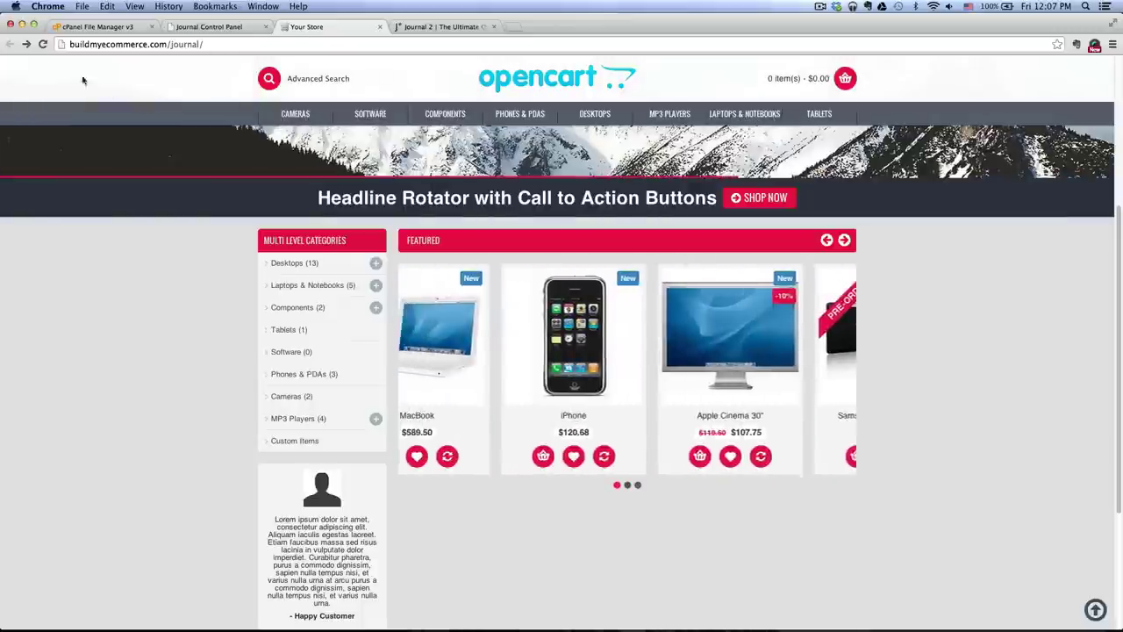
click(42, 44)
scroll(173, 347, down, 3)
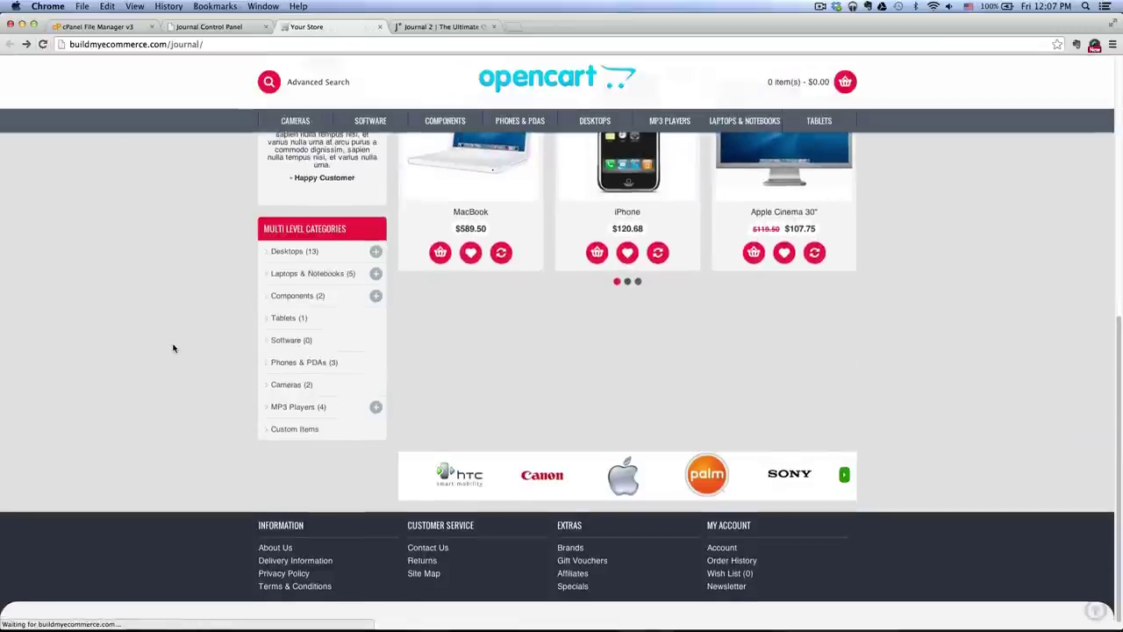
scroll(173, 348, up, 3)
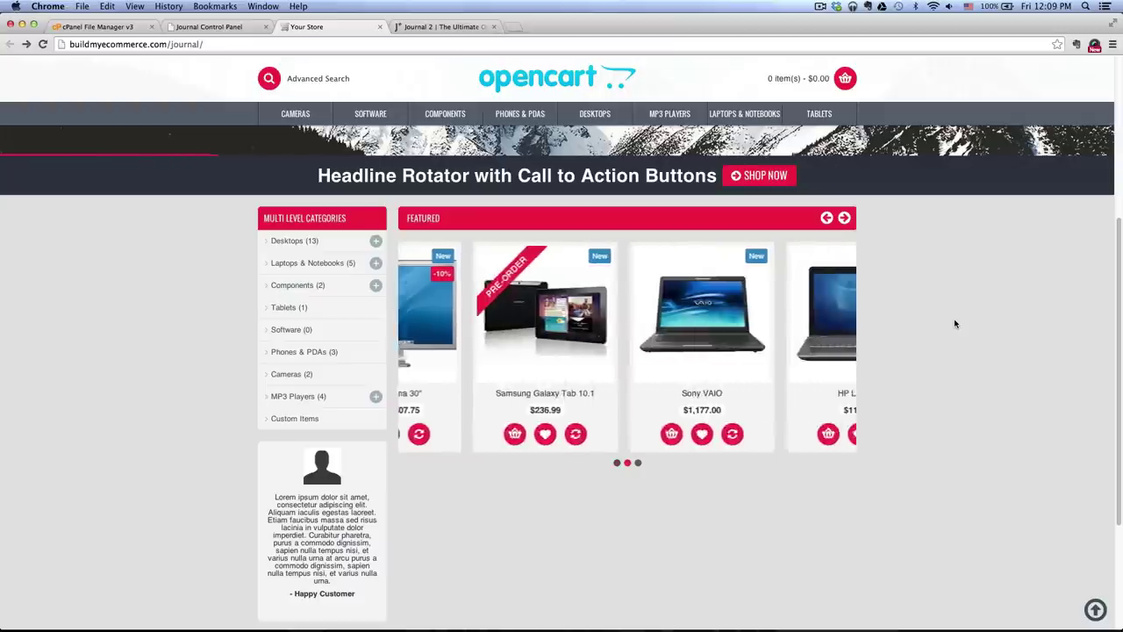
- Review the demo store's banner row, and start a new Banners module in the Journal control panel with one banner item
scroll(954, 321, down, 3)
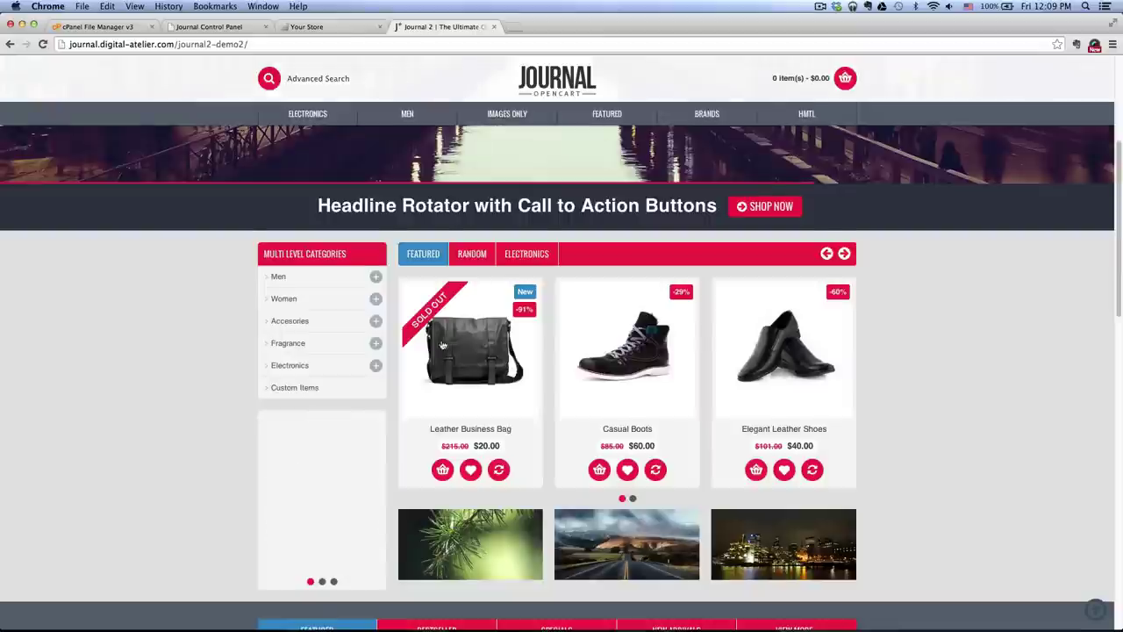
scroll(444, 344, down, 2)
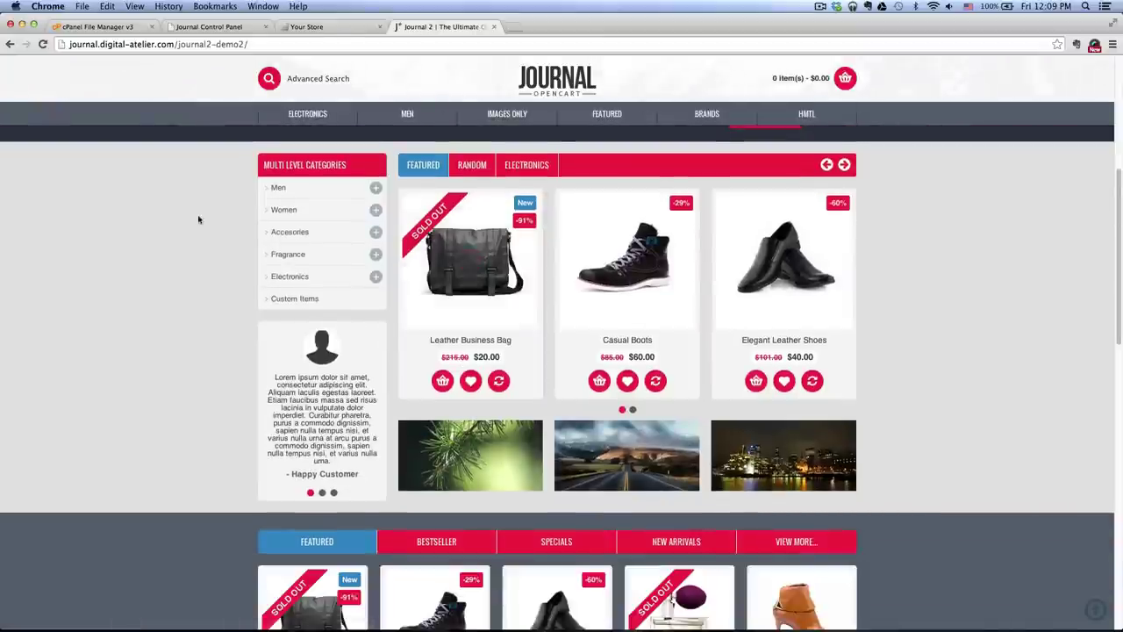
click(195, 27)
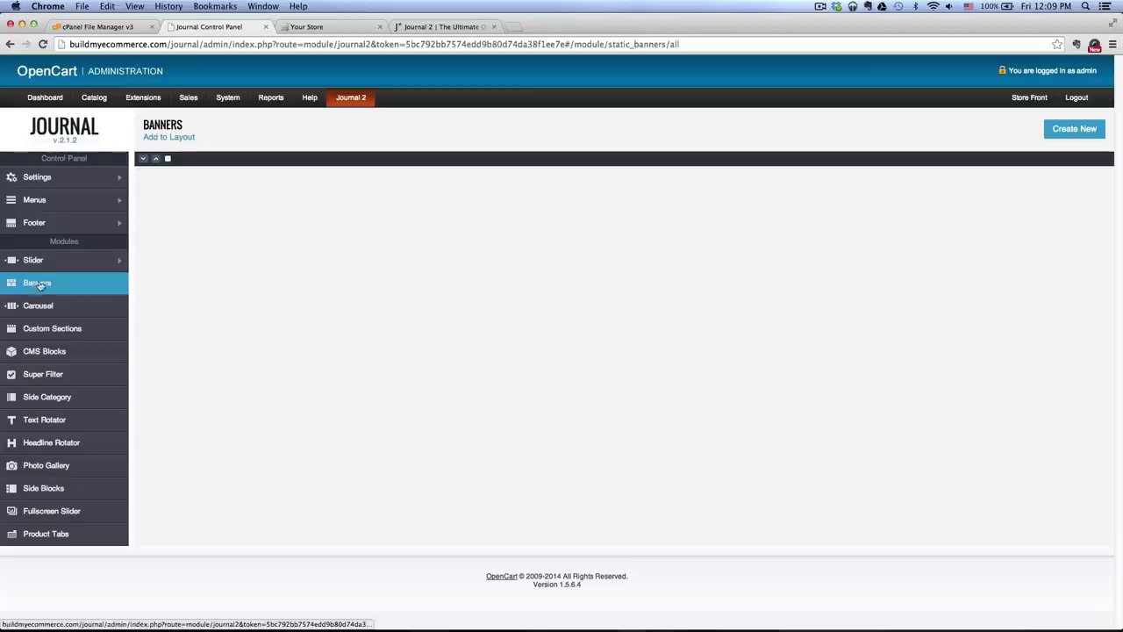
click(1076, 129)
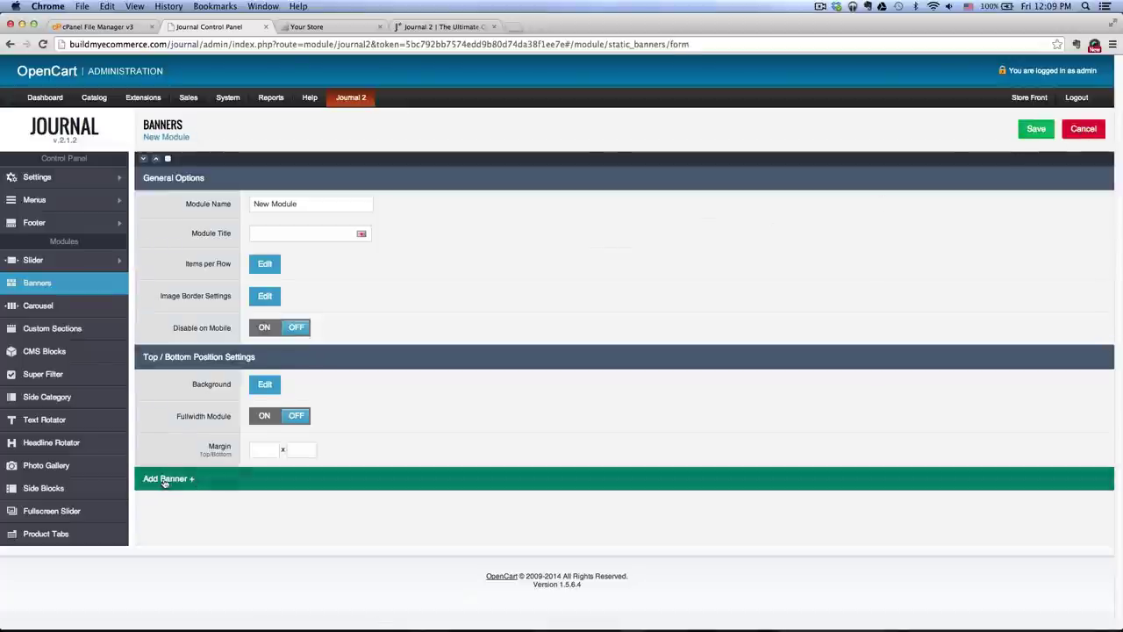
click(164, 479)
scroll(206, 445, down, 3)
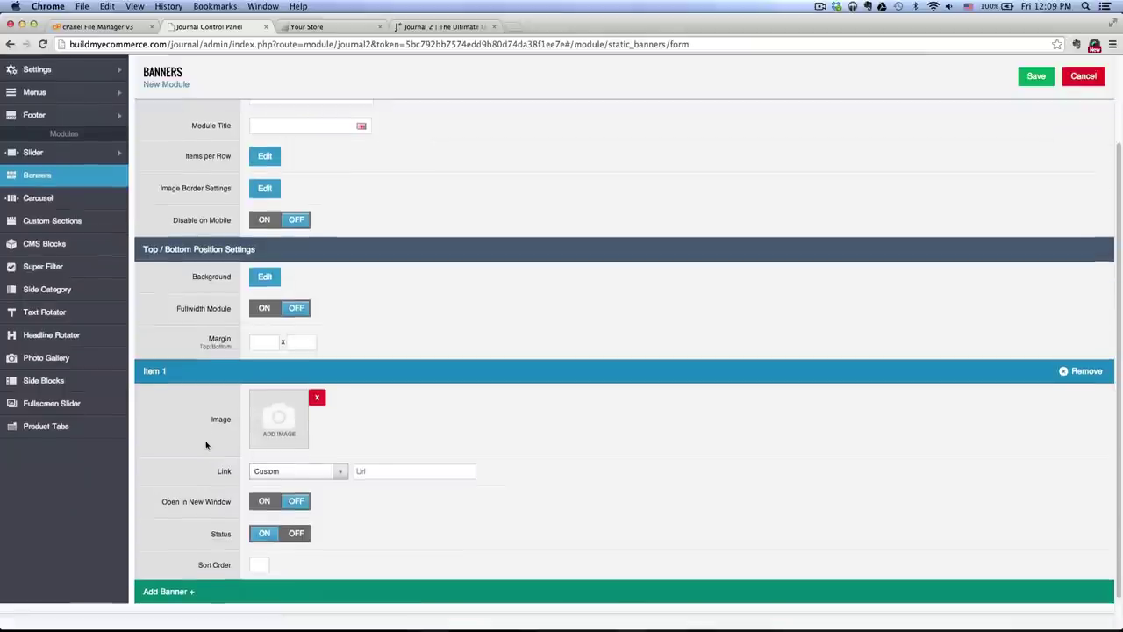
- Choose an image for Item 1, creating a folder named Banners in the image manager and opening it
click(279, 423)
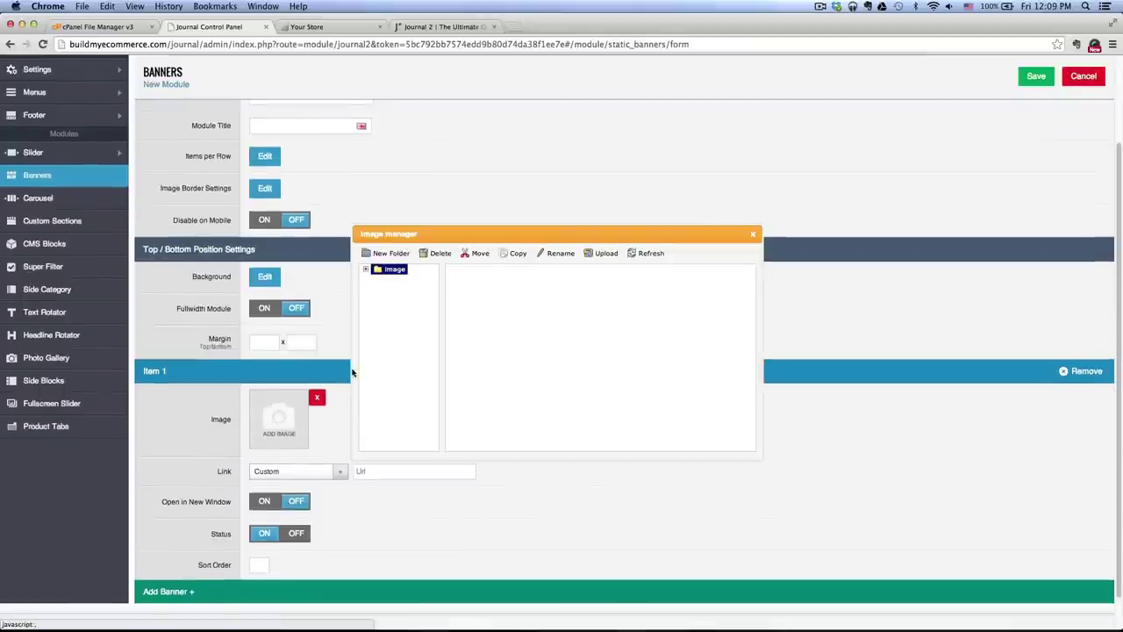
click(390, 254)
text(Ban)
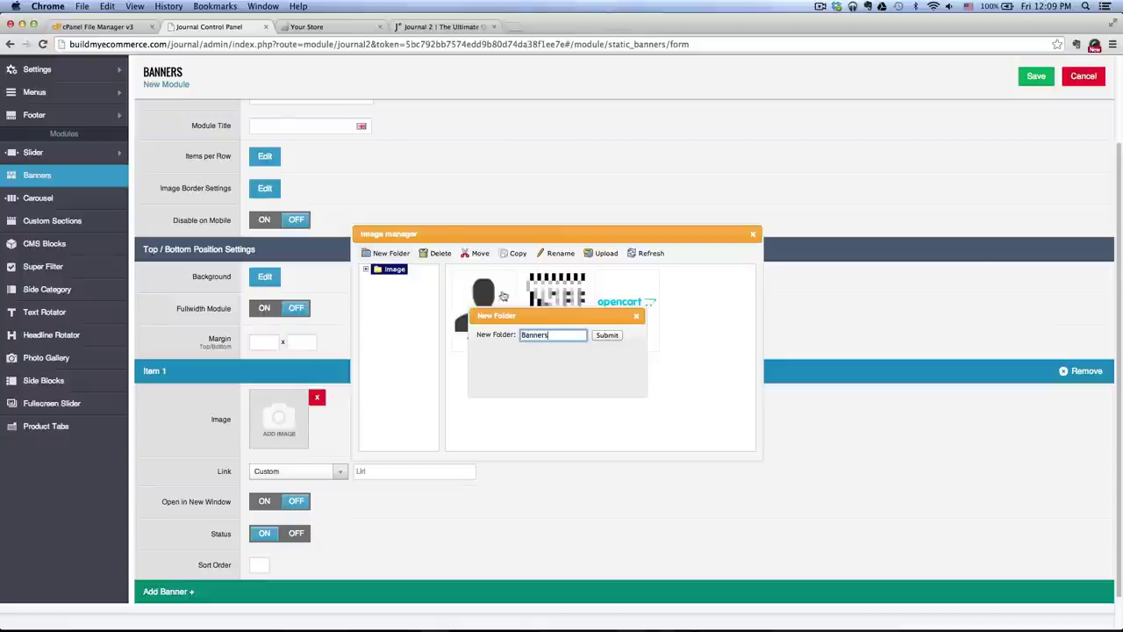
text(ners)
click(599, 335)
click(649, 219)
click(410, 280)
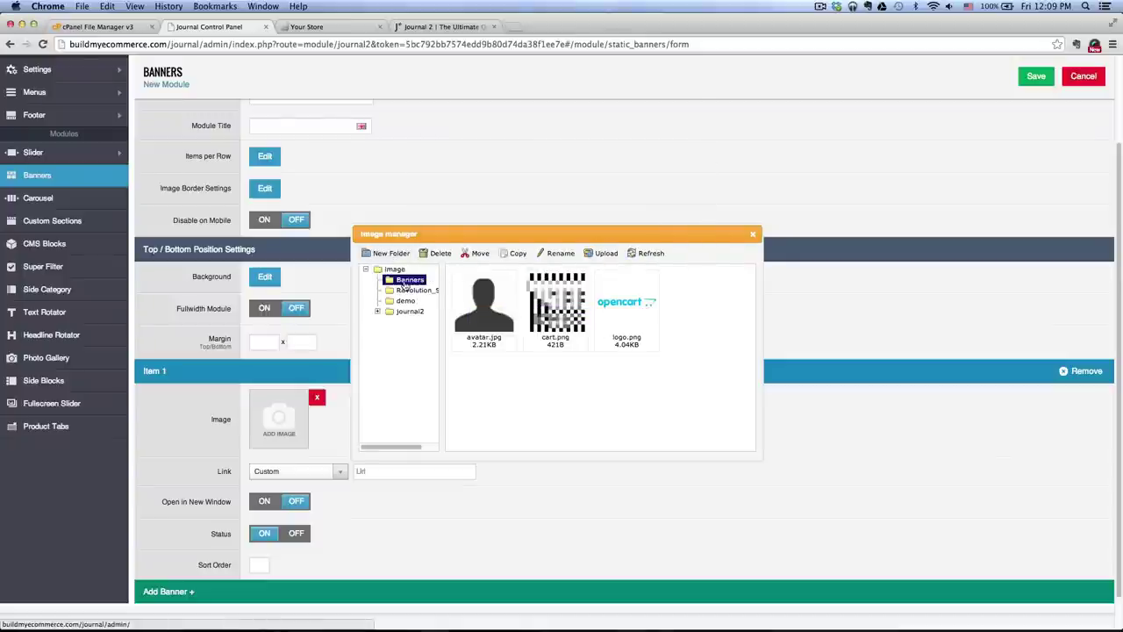
- Upload banner-1.jpg from the desktop's Journal_Assets/Banners folder into the image manager's Banners folder
click(604, 255)
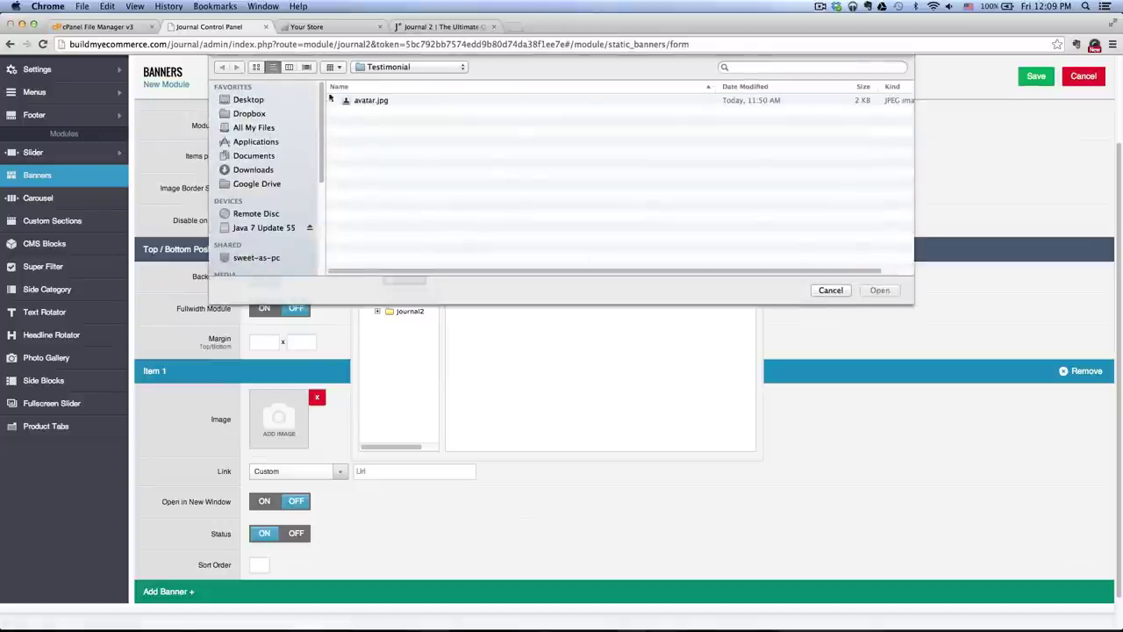
click(248, 100)
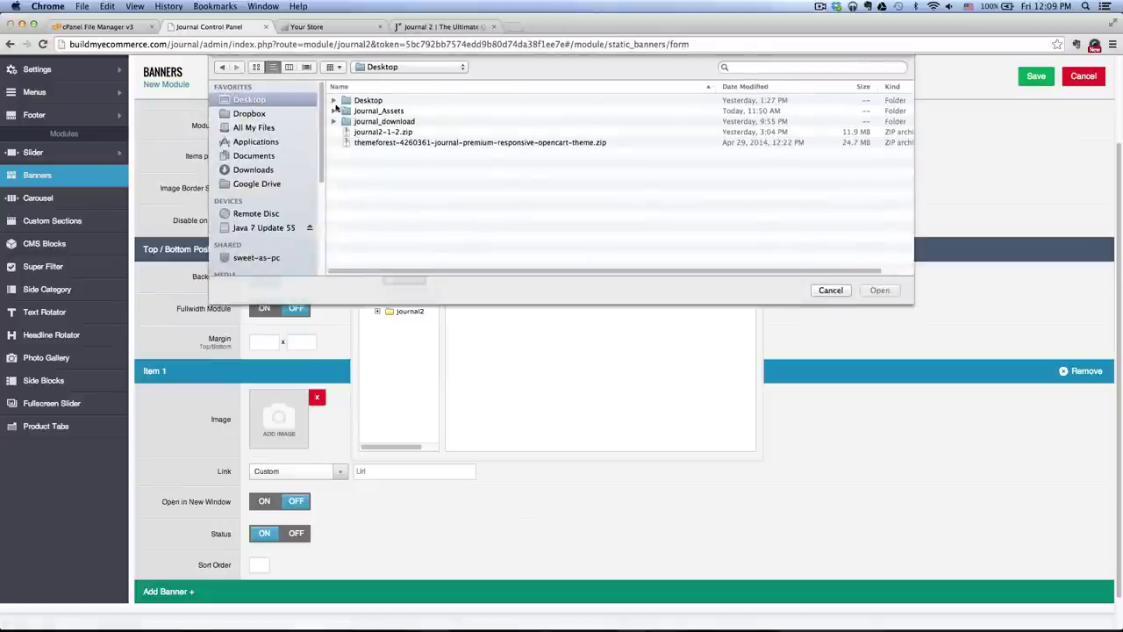
click(384, 112)
double_click(384, 112)
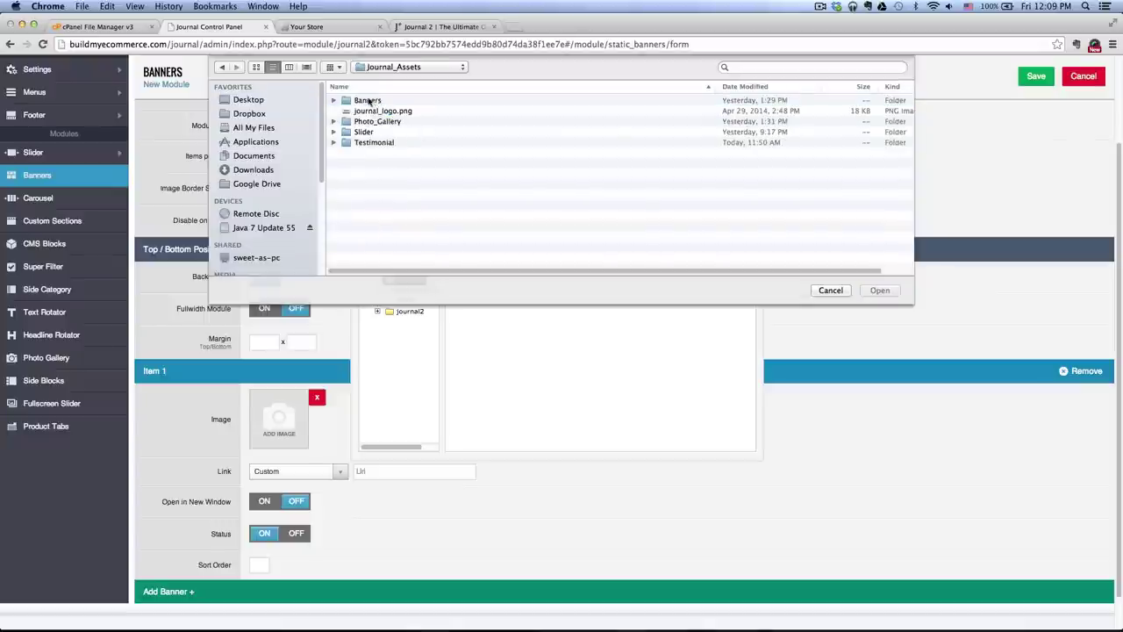
double_click(367, 102)
click(391, 102)
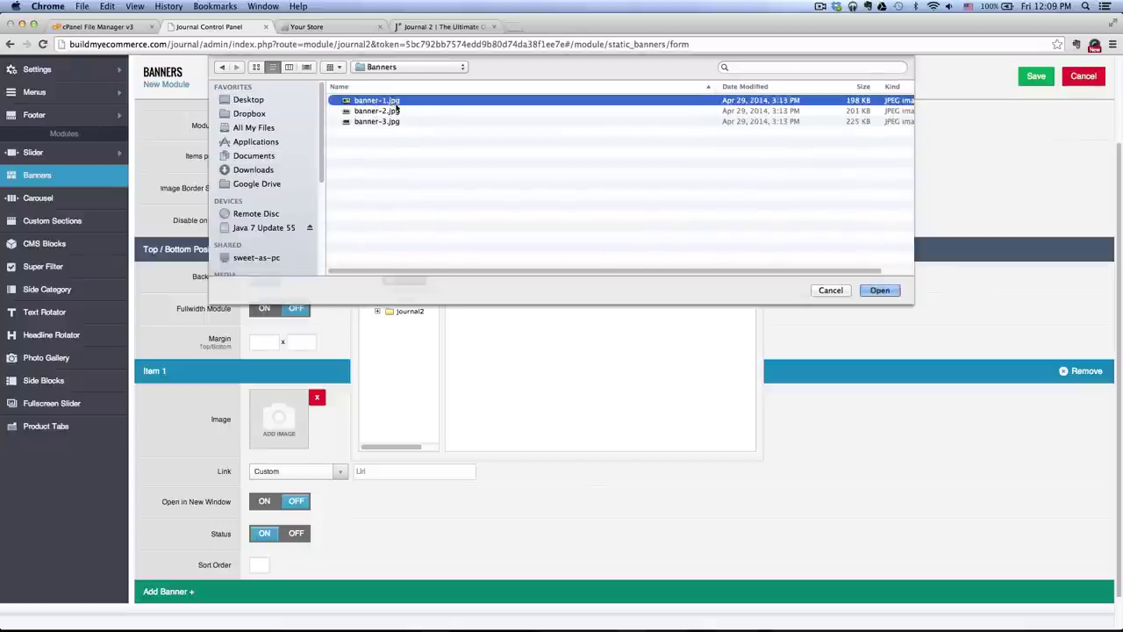
click(879, 290)
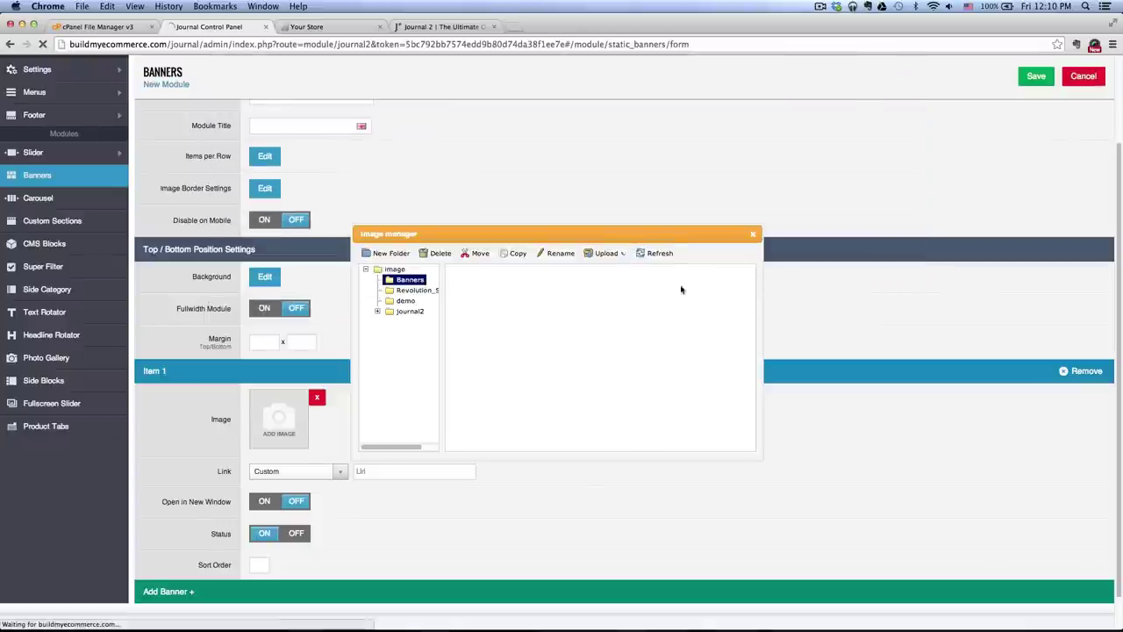
click(646, 219)
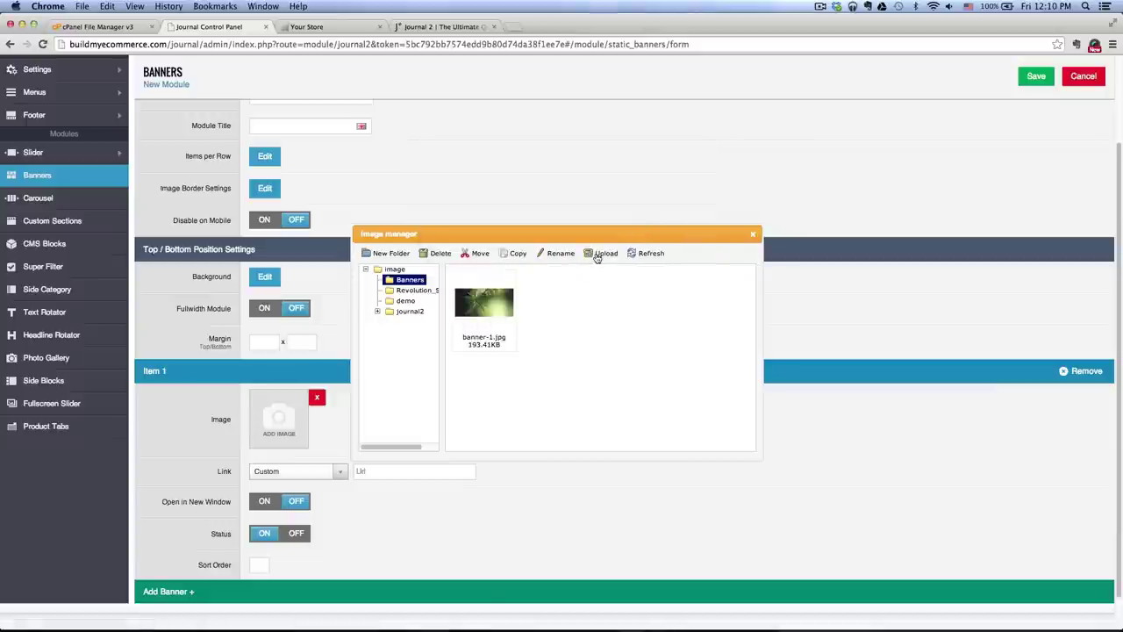
- Upload banner-2.jpg into the image manager's Banners folder
click(600, 254)
double_click(392, 112)
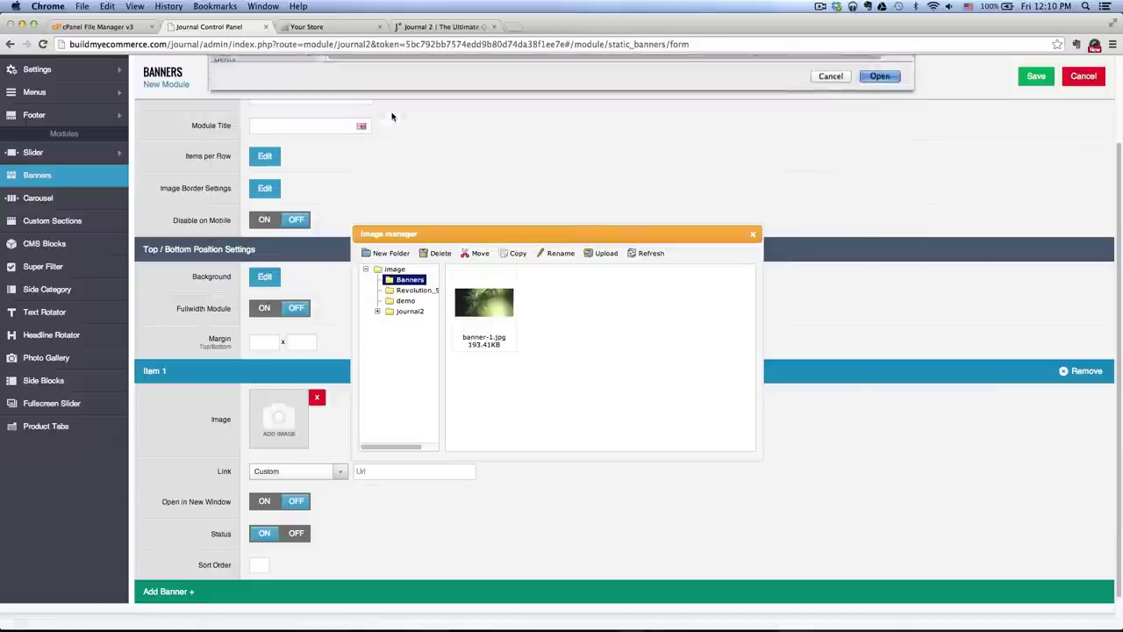
click(641, 219)
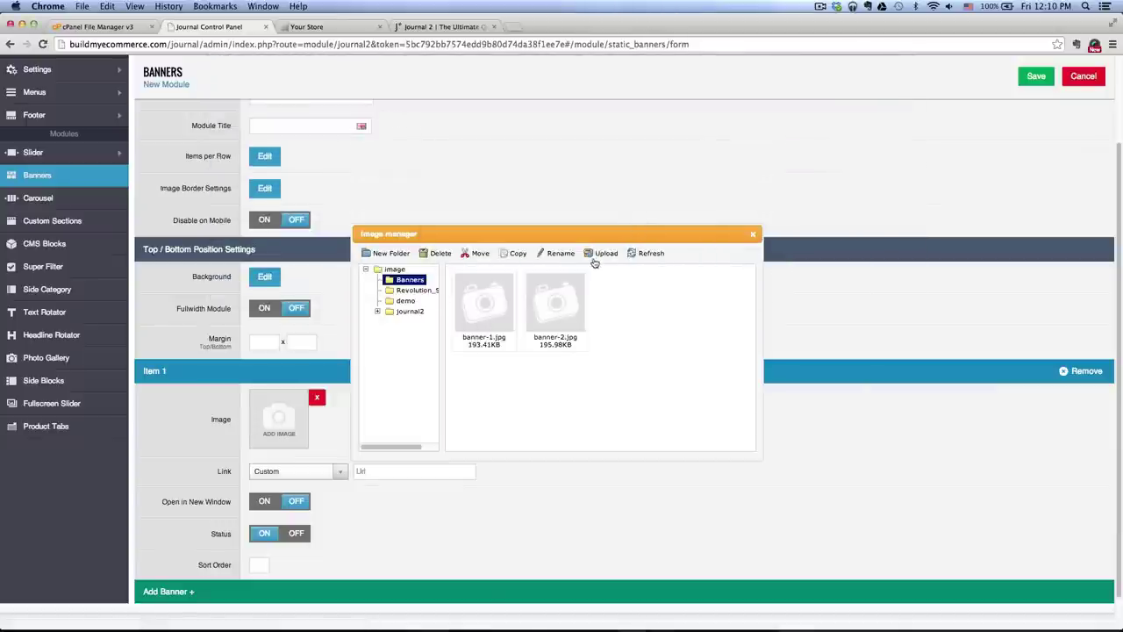
click(820, 6)
click(832, 42)
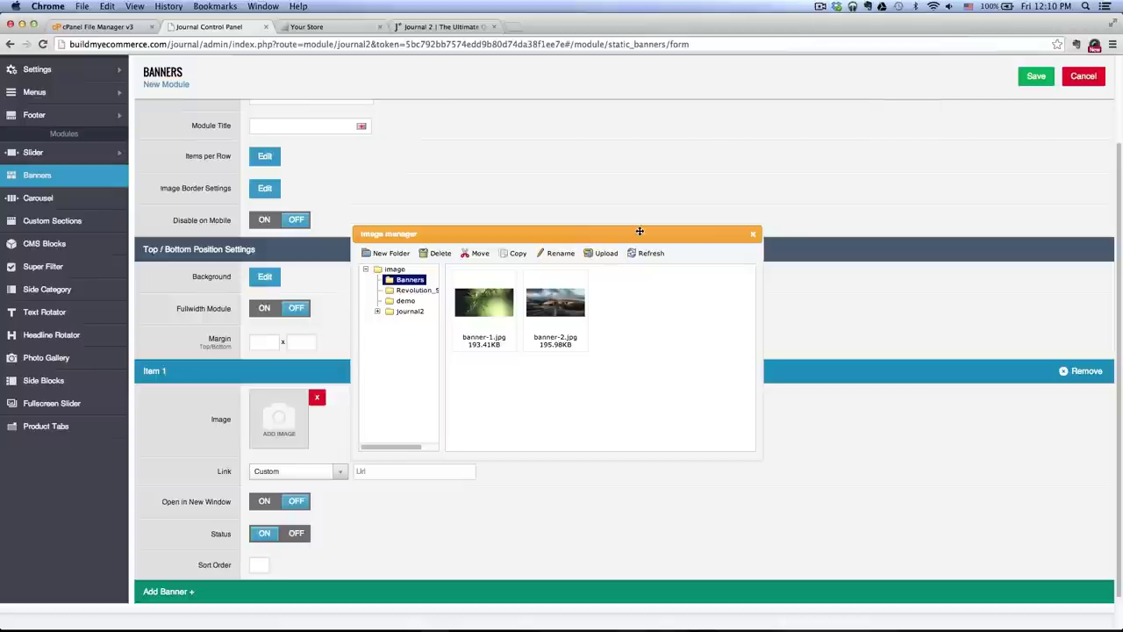
- Upload banner-3.jpg into the image manager's Banners folder
click(605, 253)
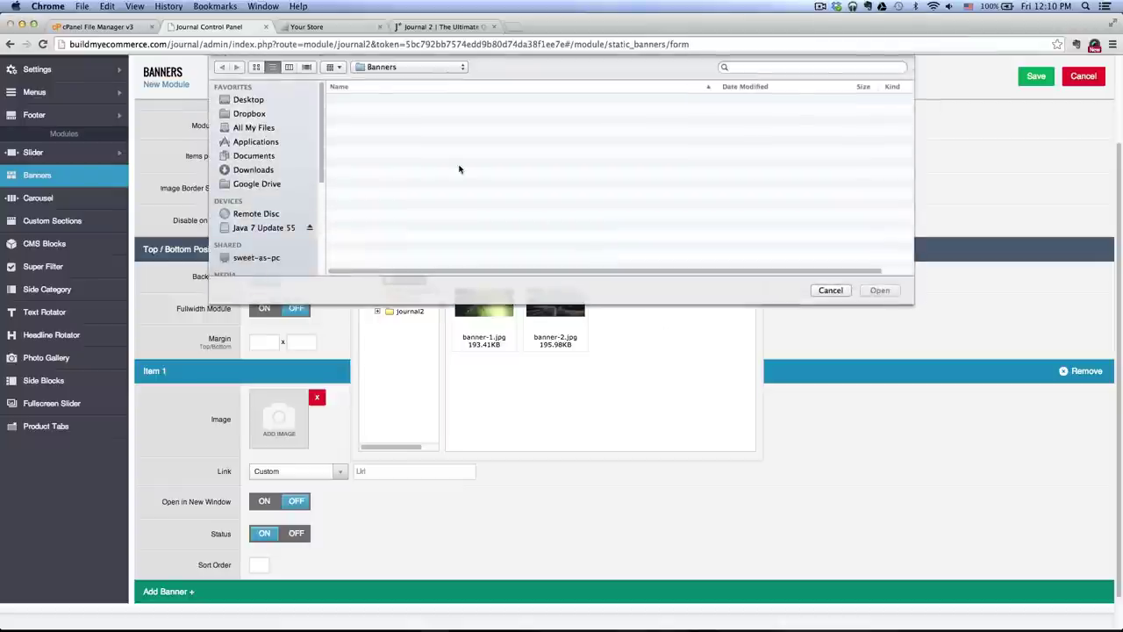
click(375, 122)
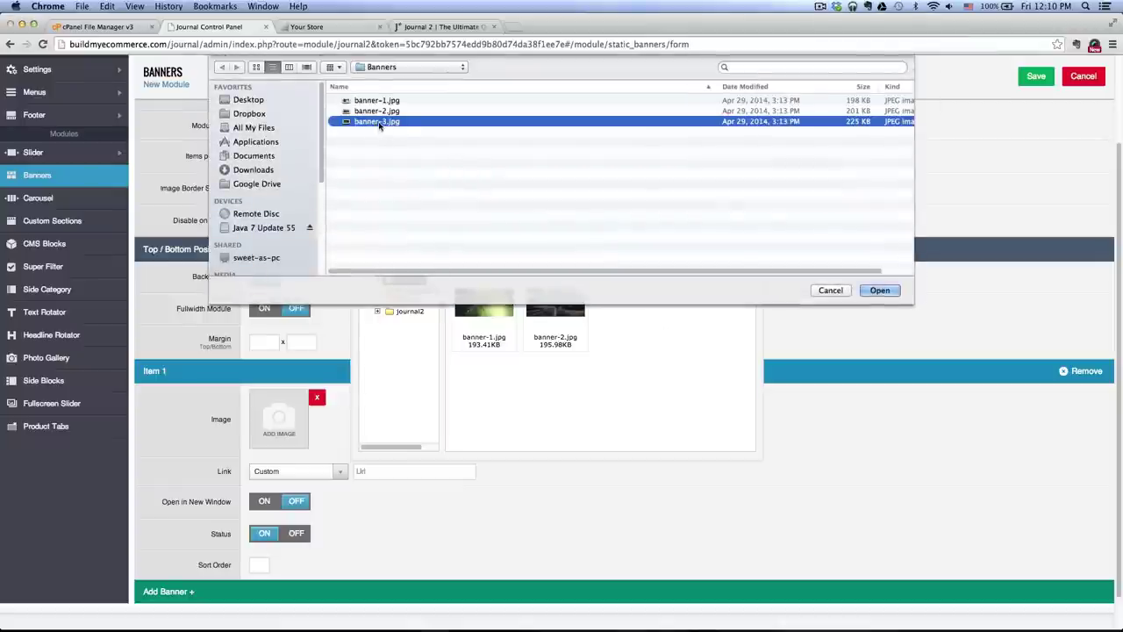
- Upload banner-3.jpg to the Banners folder in the image manager
key(Return)
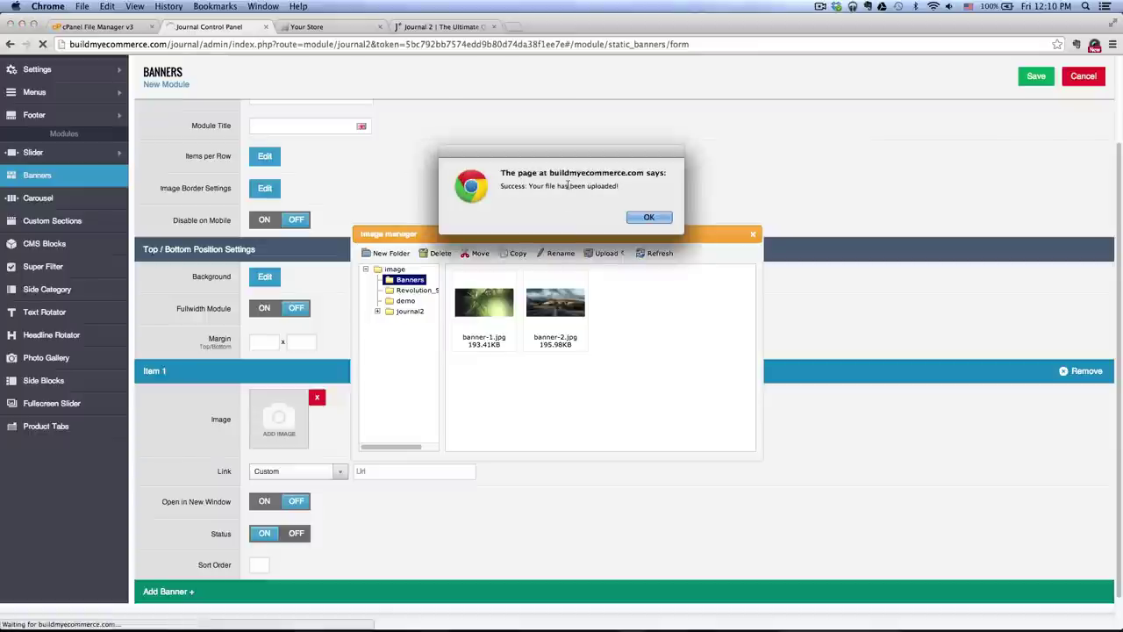
click(660, 218)
click(824, 7)
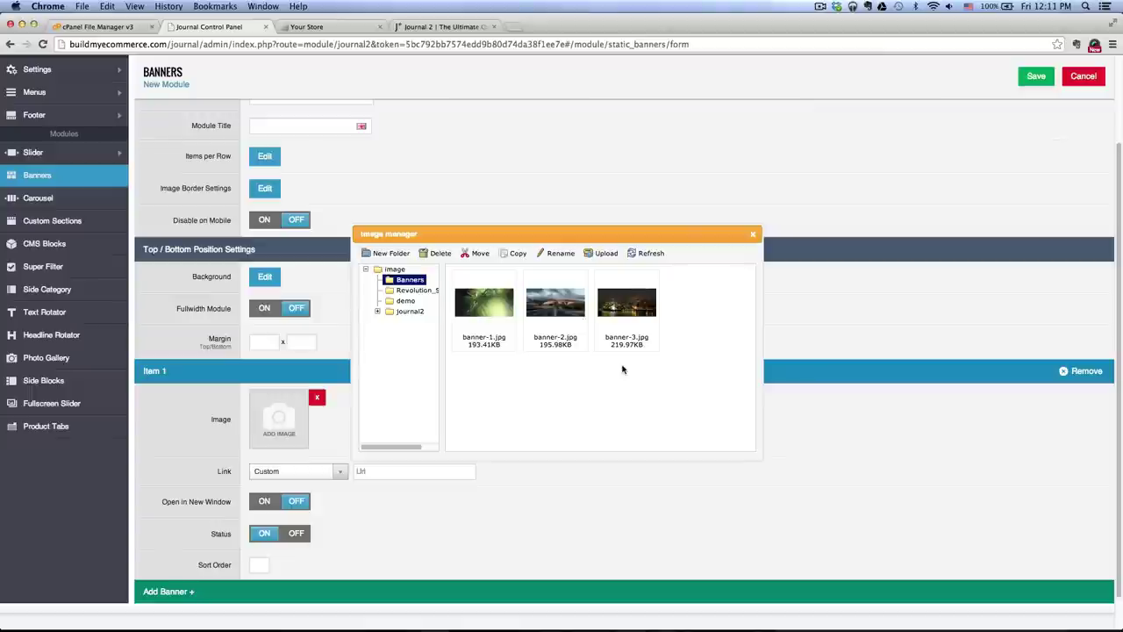
- Set banner-1.jpg from the Banners folder as the image of Item 1, leaving its link URL empty
double_click(478, 307)
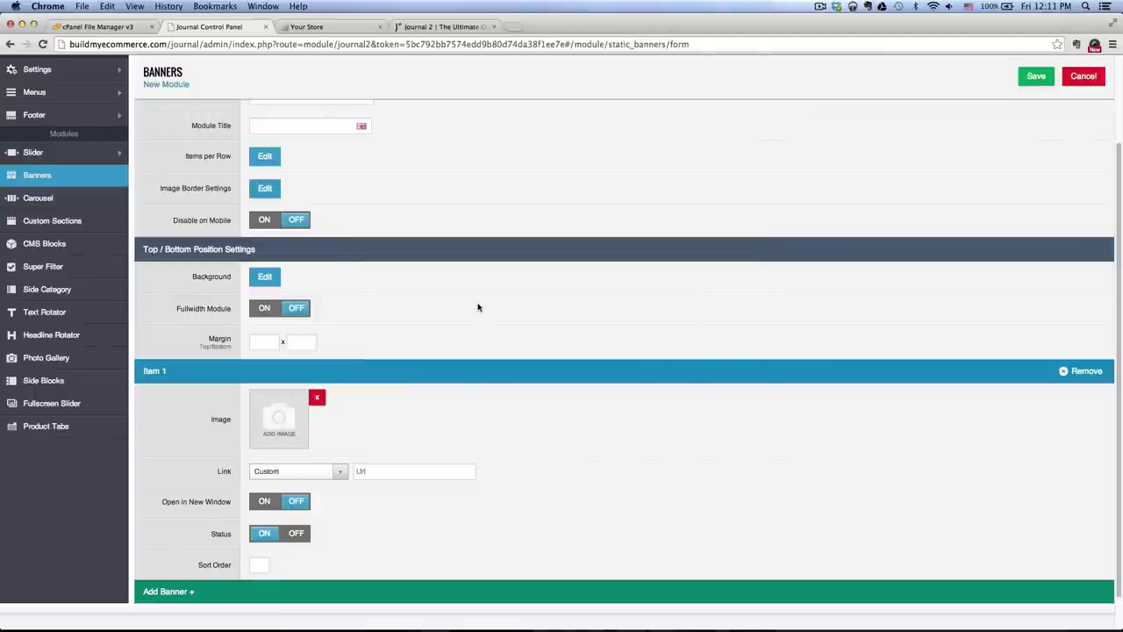
scroll(465, 321, down, 2)
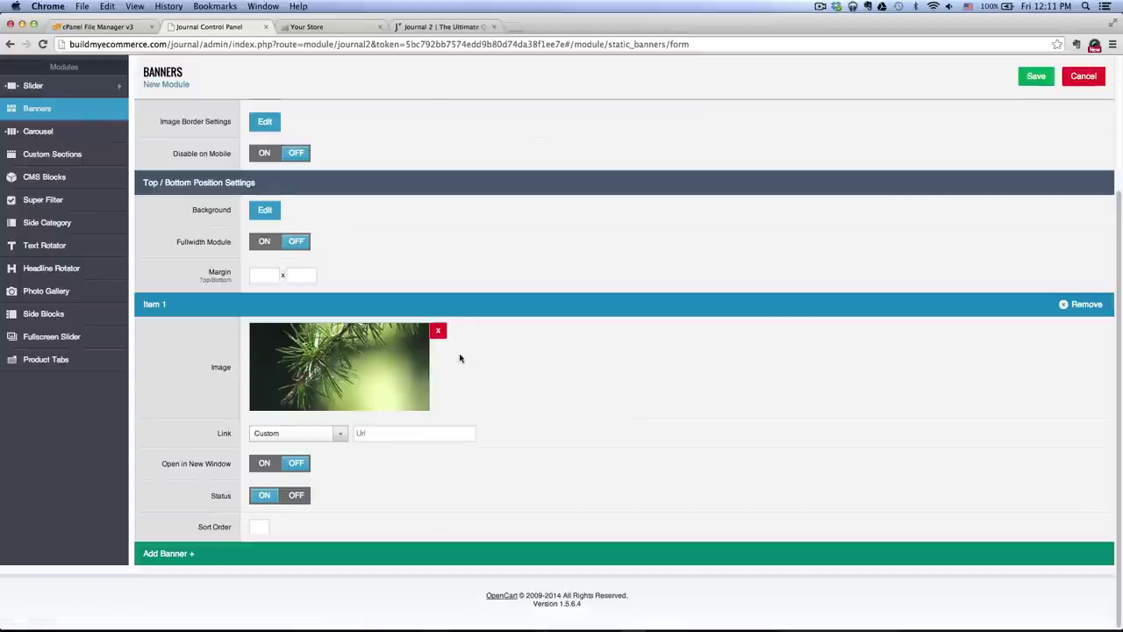
click(379, 434)
click(545, 435)
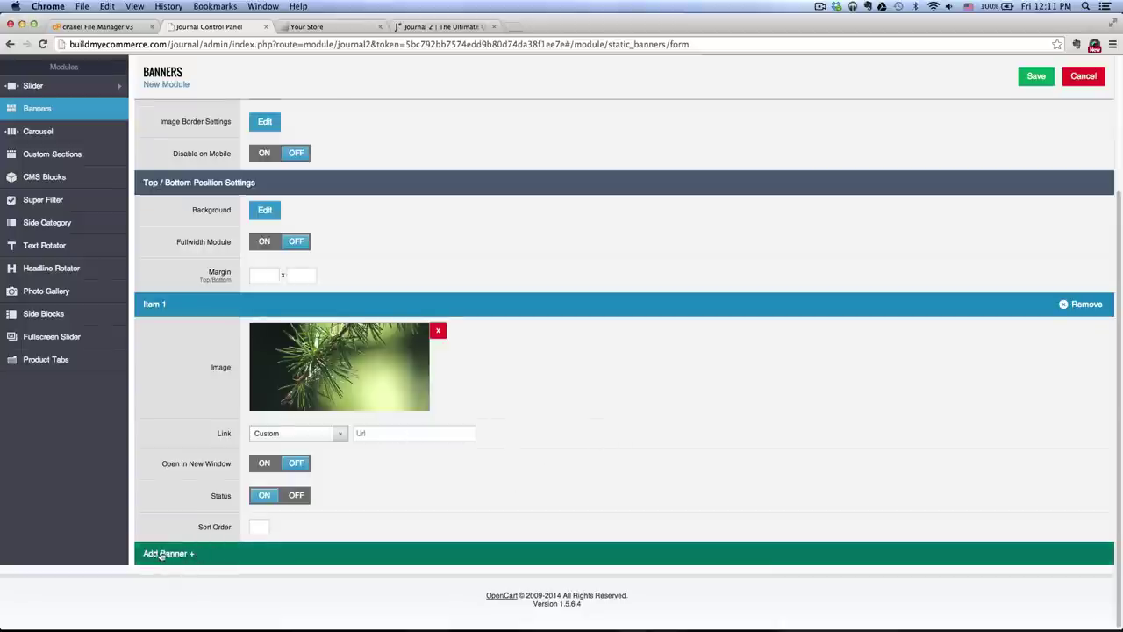
- Add a second banner item and set its image to banner-2.jpg from the Banners folder
click(187, 554)
scroll(187, 526, down, 3)
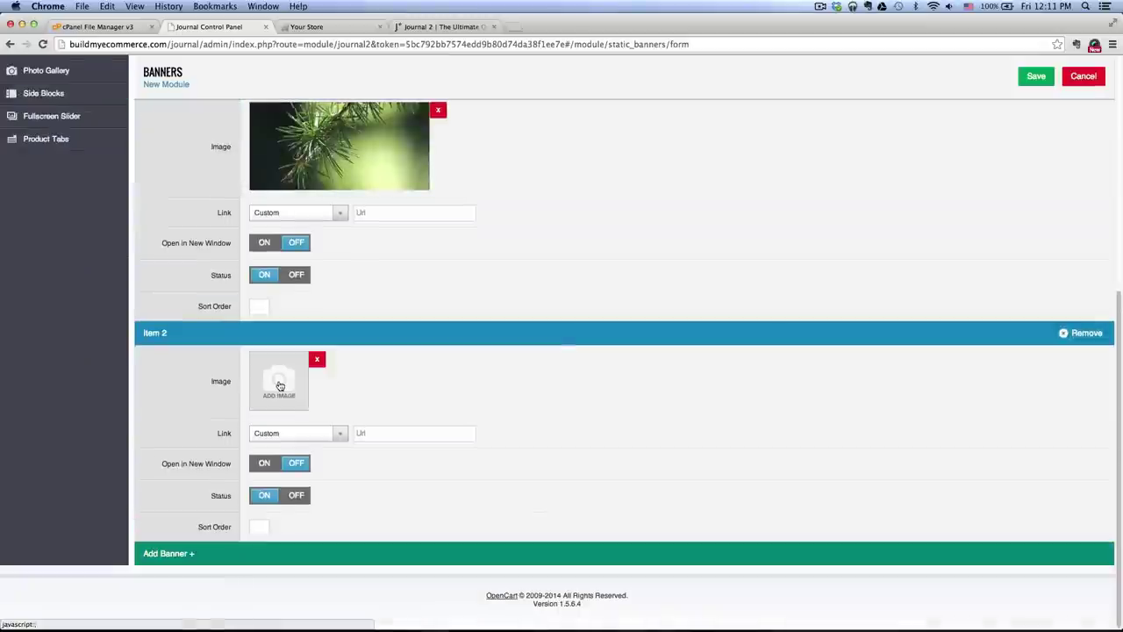
click(279, 381)
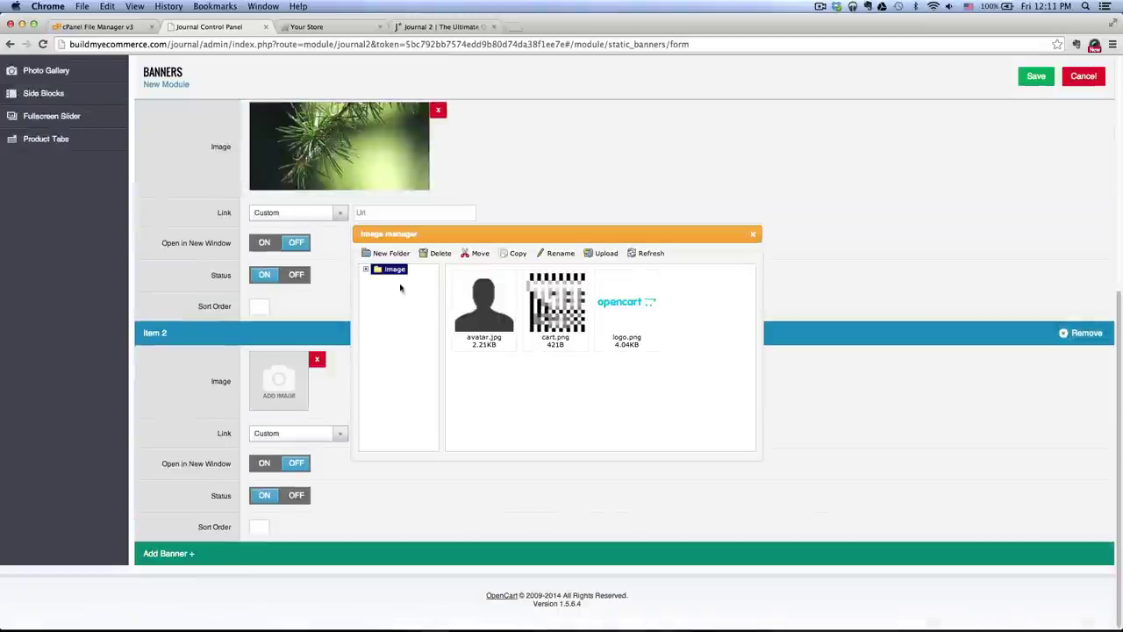
click(366, 271)
click(410, 279)
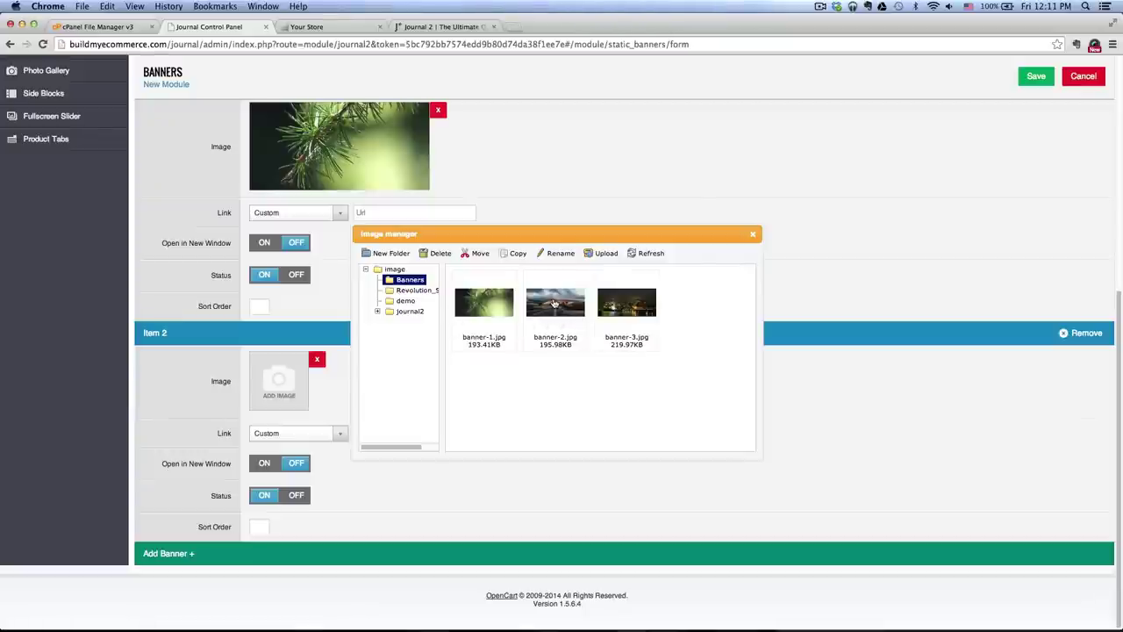
double_click(556, 310)
scroll(553, 342, down, 1)
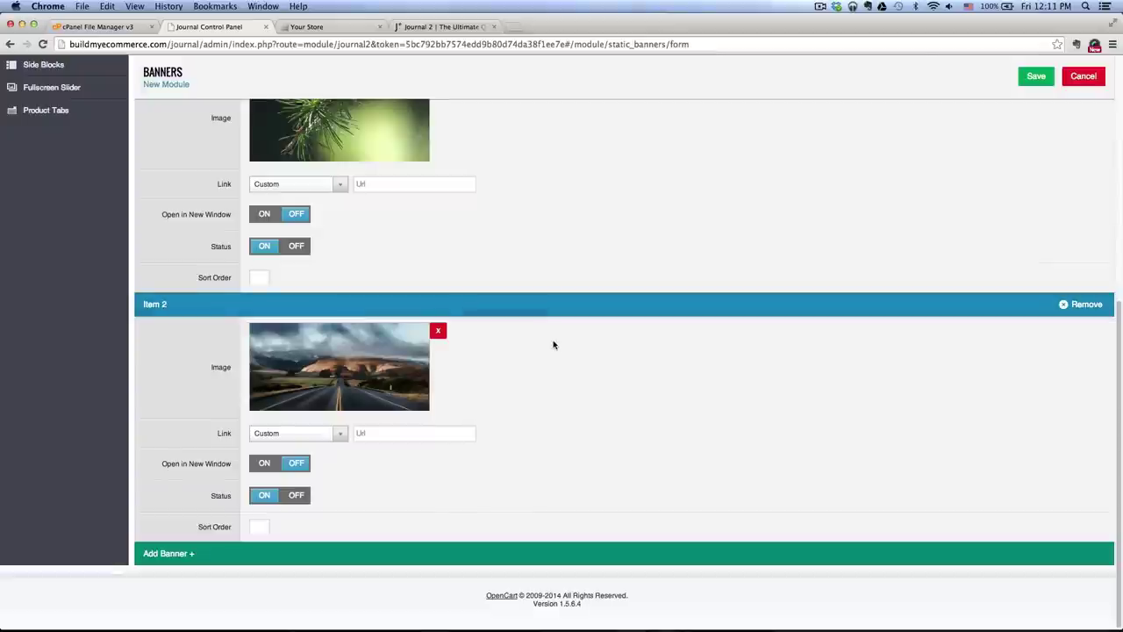
- Add a third banner item with banner-3.jpg from the Banners folder as its image and save the module
click(168, 554)
scroll(254, 459, down, 5)
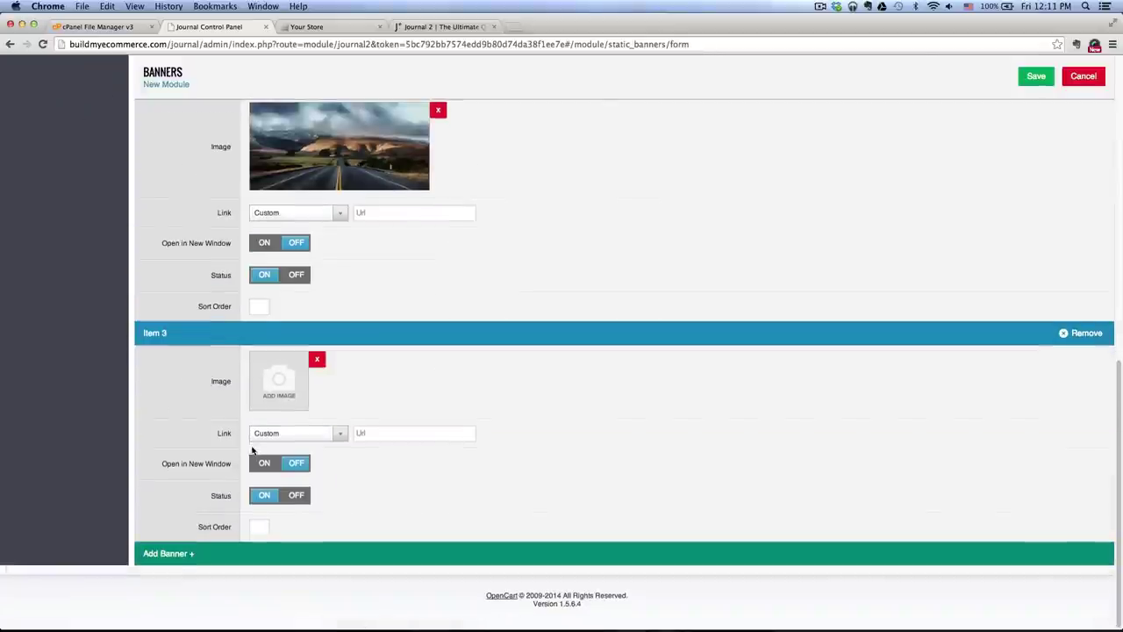
click(278, 397)
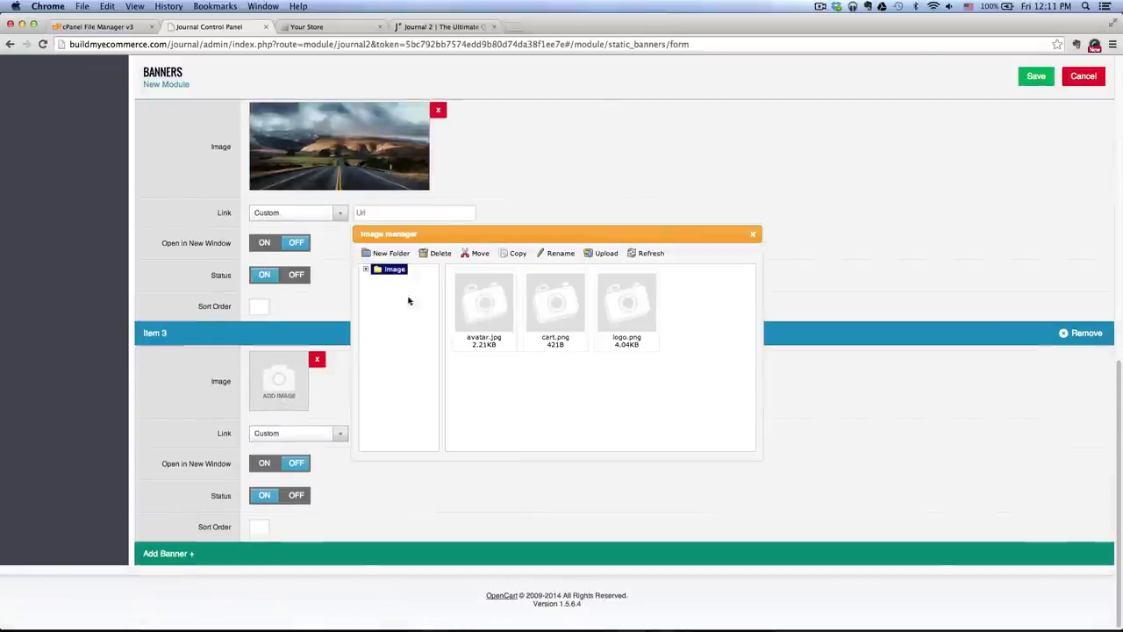
click(367, 270)
click(409, 279)
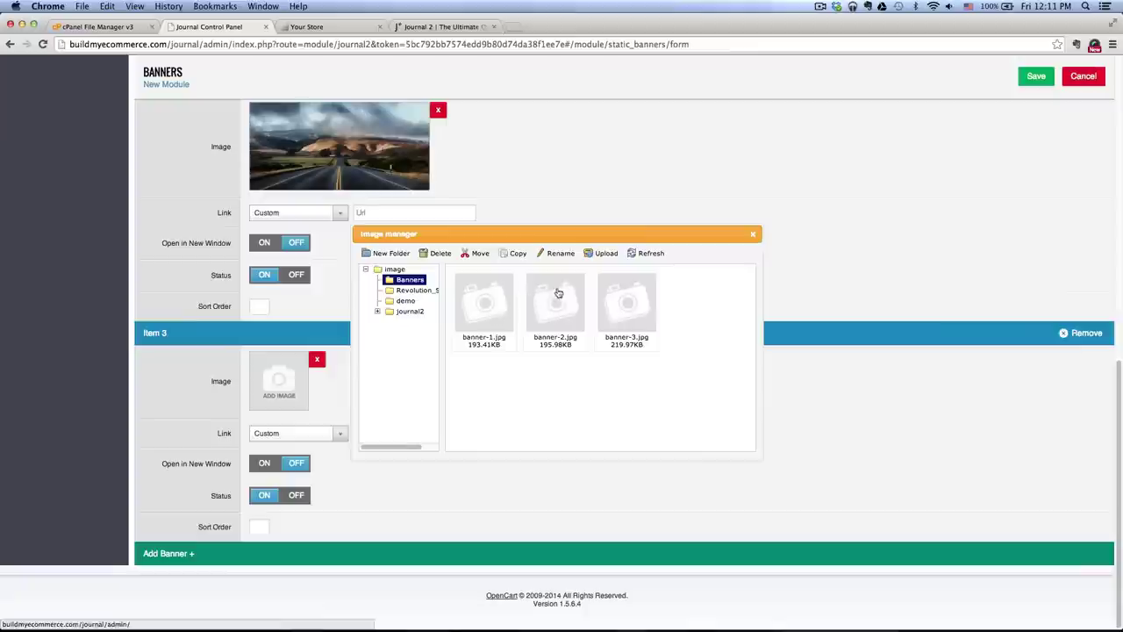
double_click(635, 309)
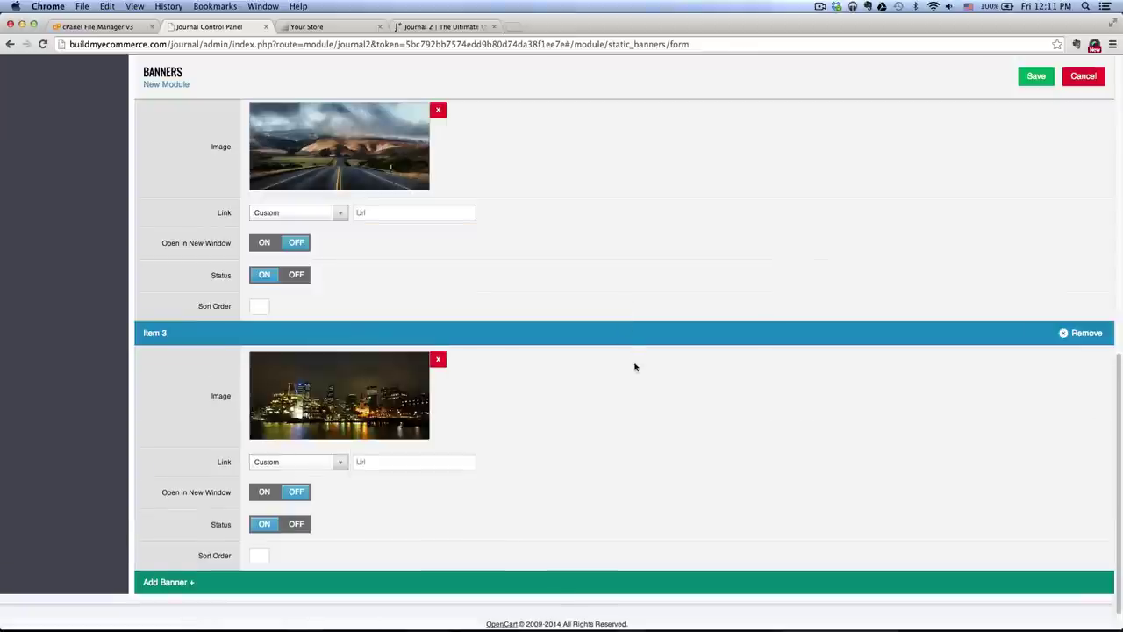
scroll(648, 378, up, 15)
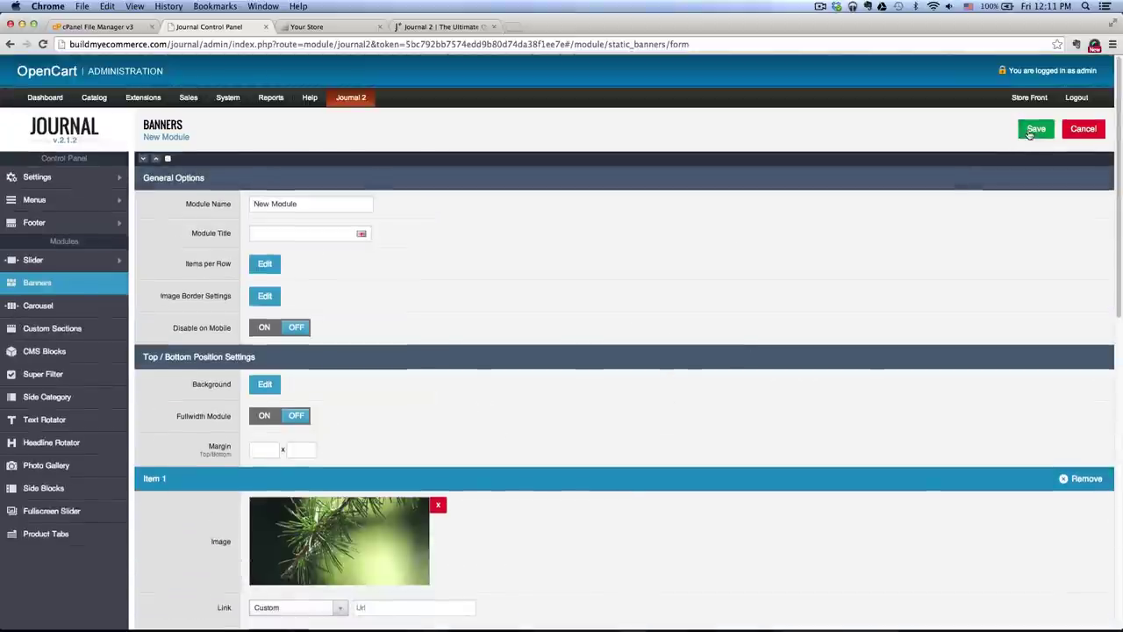
click(1032, 130)
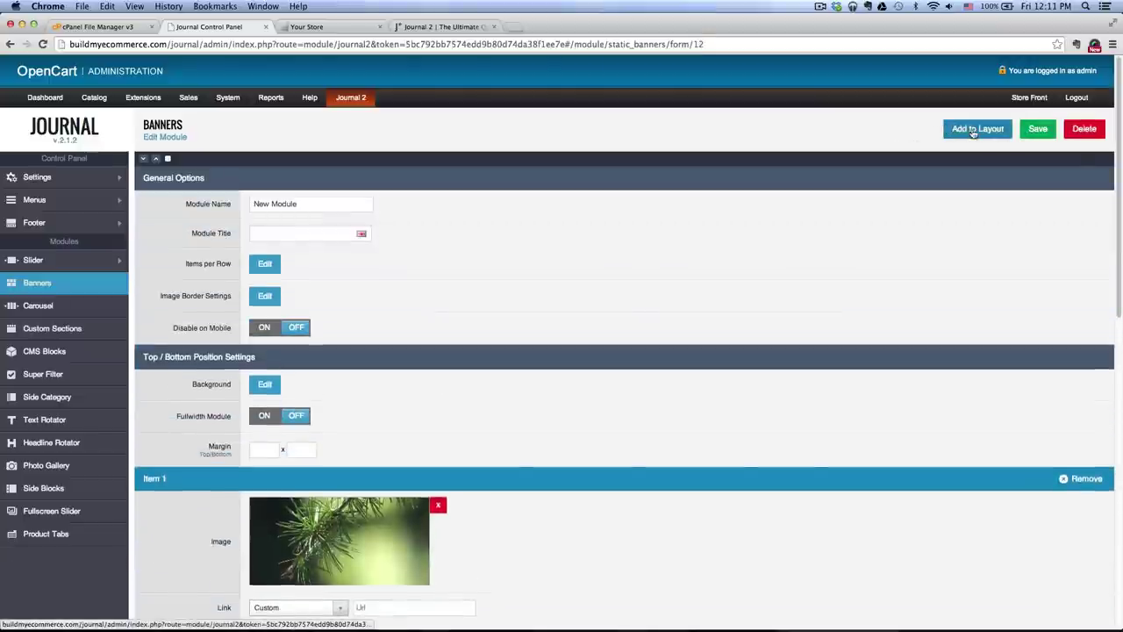
- Add the banner module to the Home layout in the Content Bottom position and save the placement
click(974, 132)
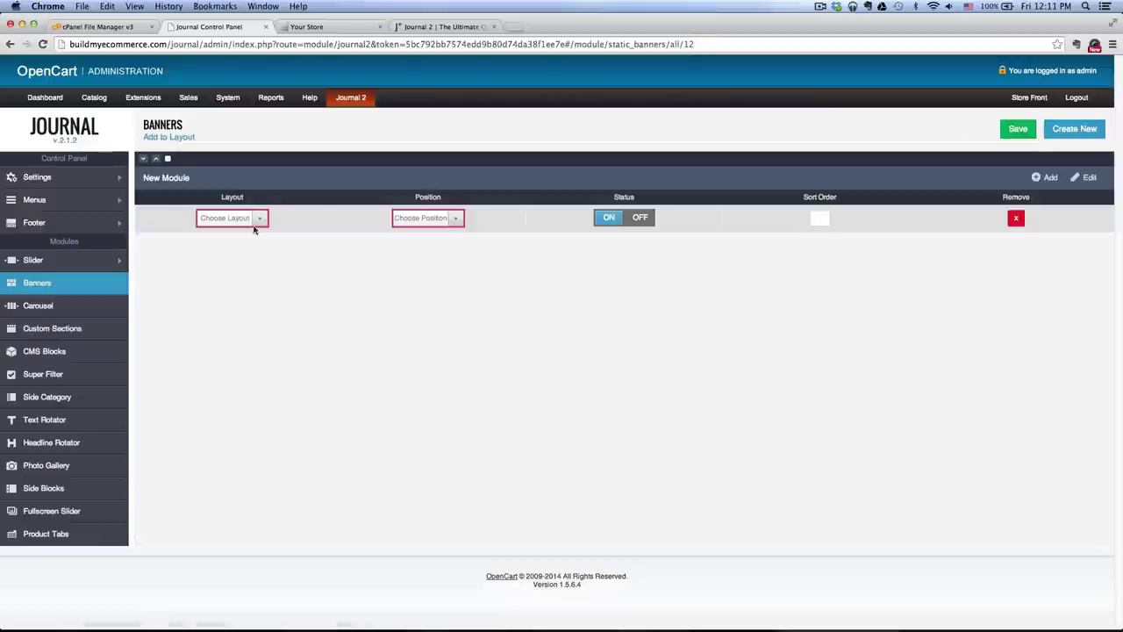
click(261, 219)
click(215, 309)
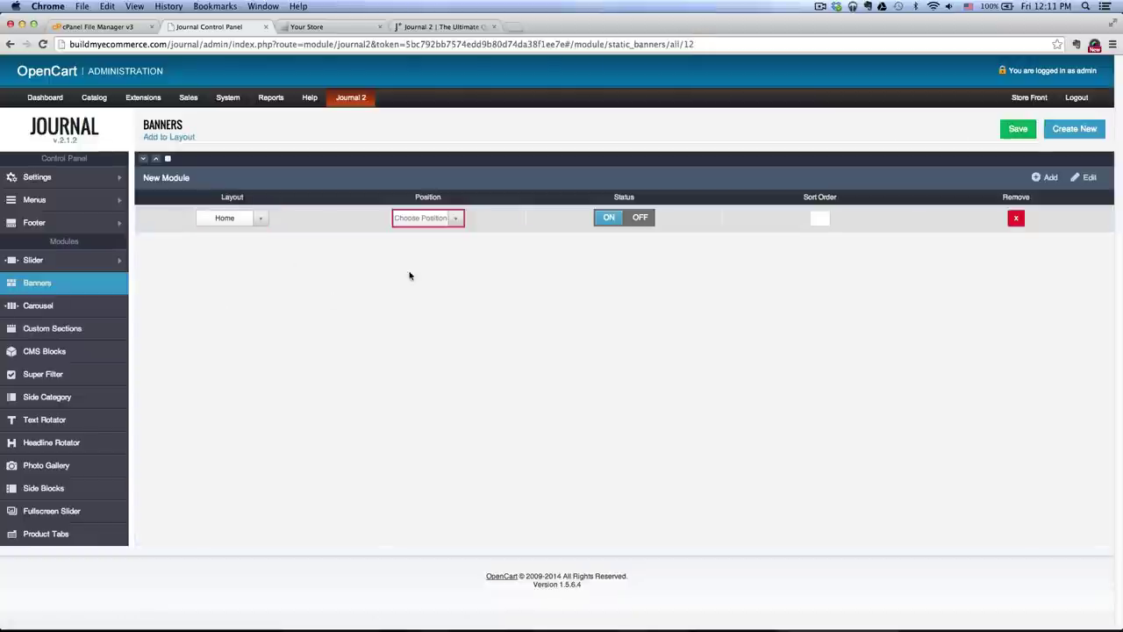
click(456, 221)
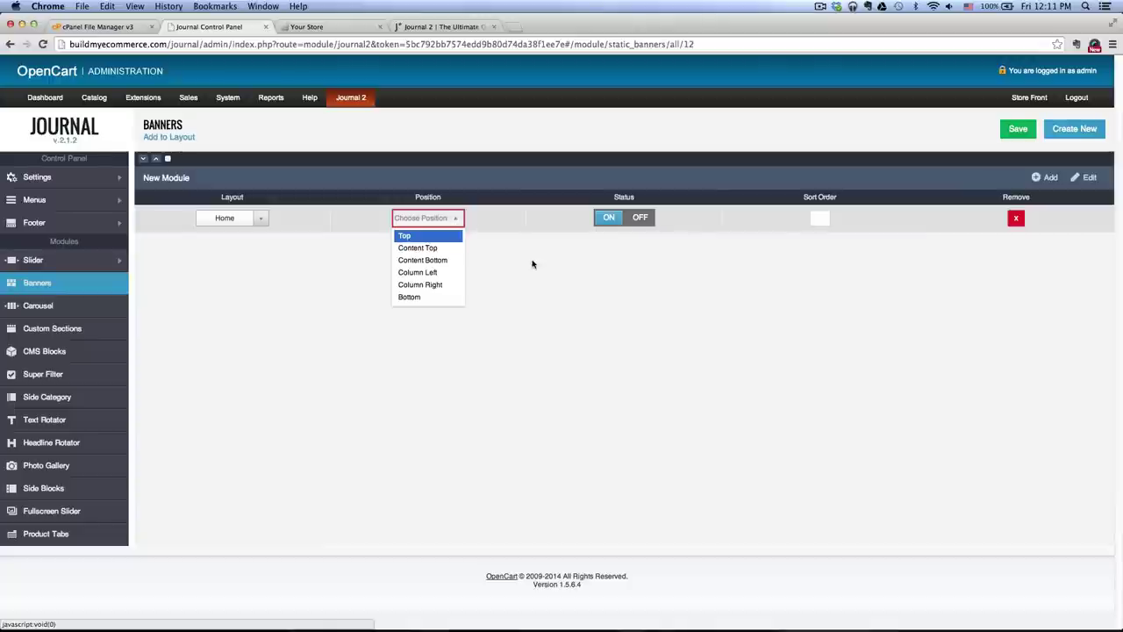
click(457, 222)
click(457, 219)
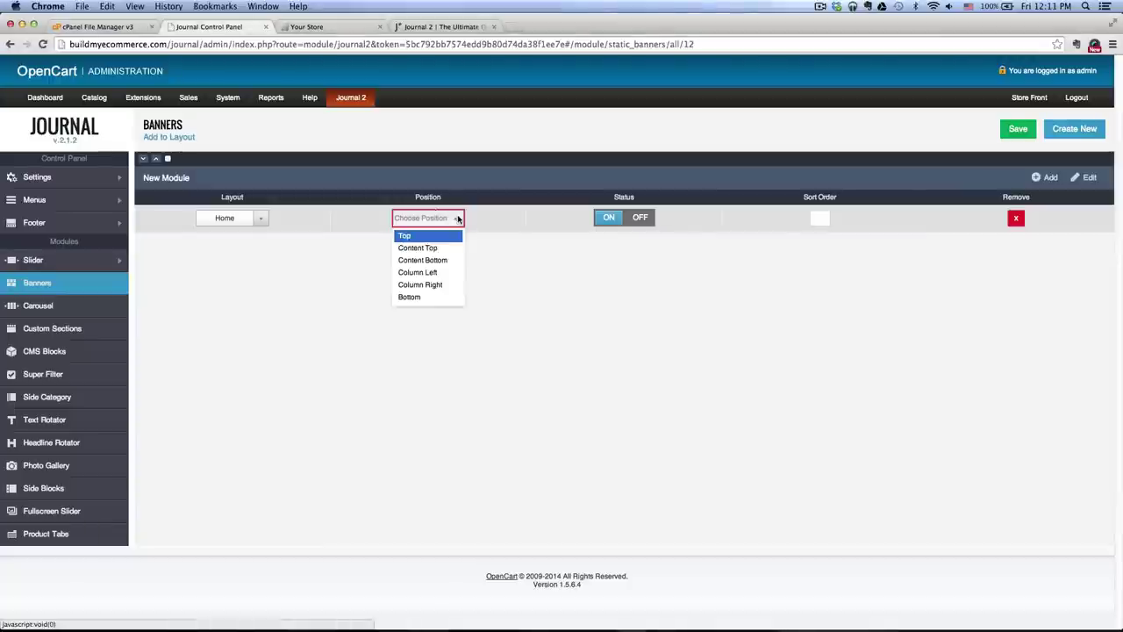
click(441, 263)
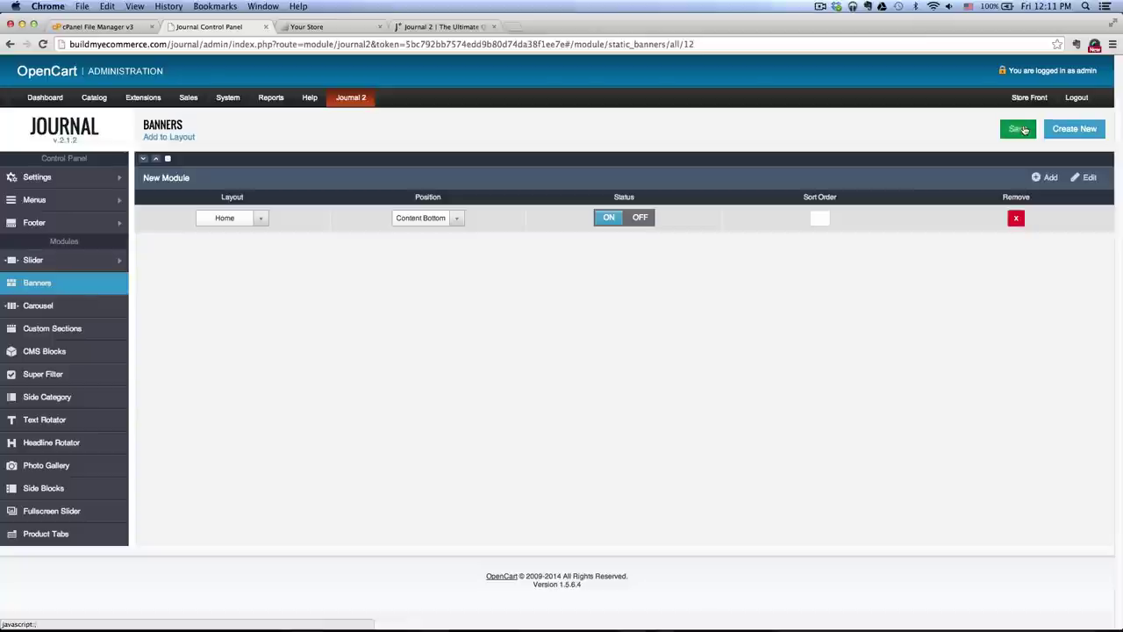
- Reload the storefront home page and check the banner row below the featured products
click(329, 26)
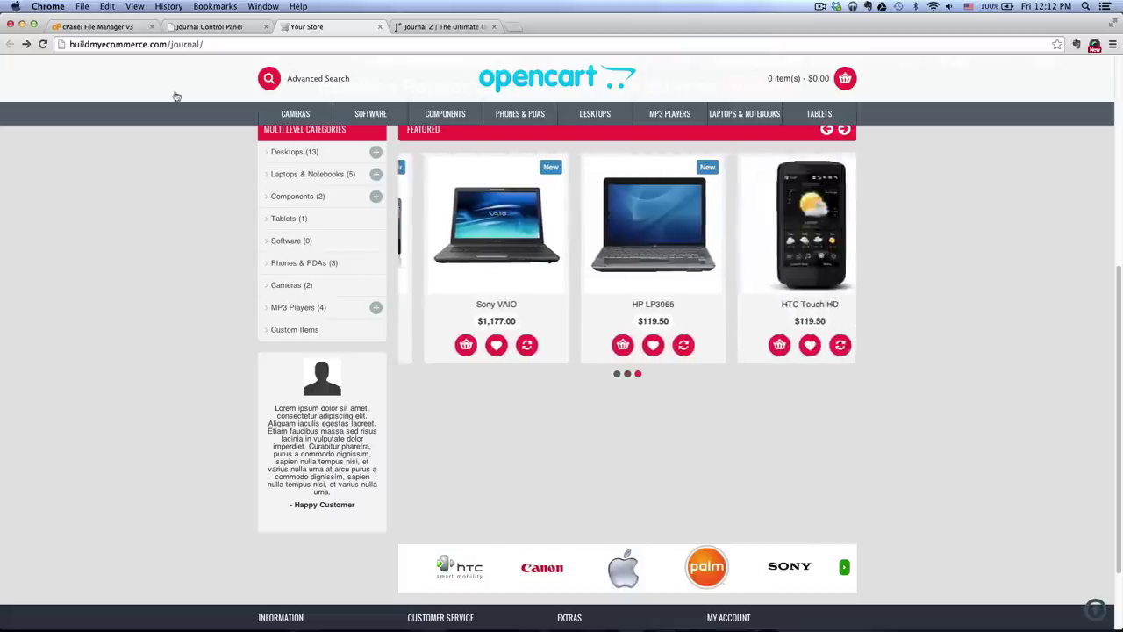
click(42, 44)
scroll(429, 428, down, 1)
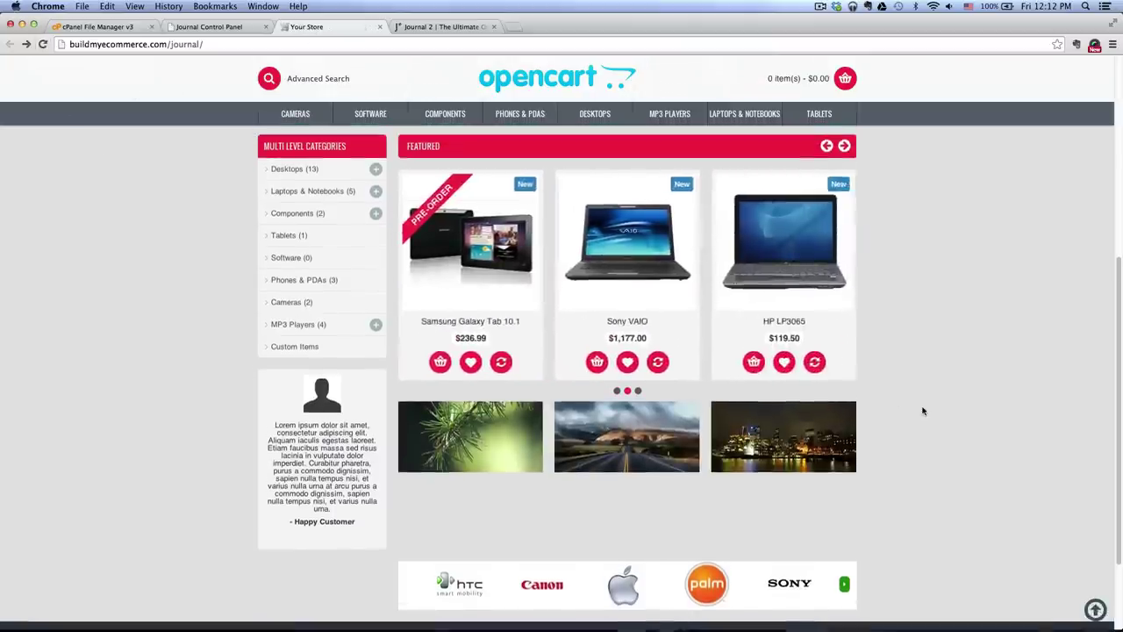
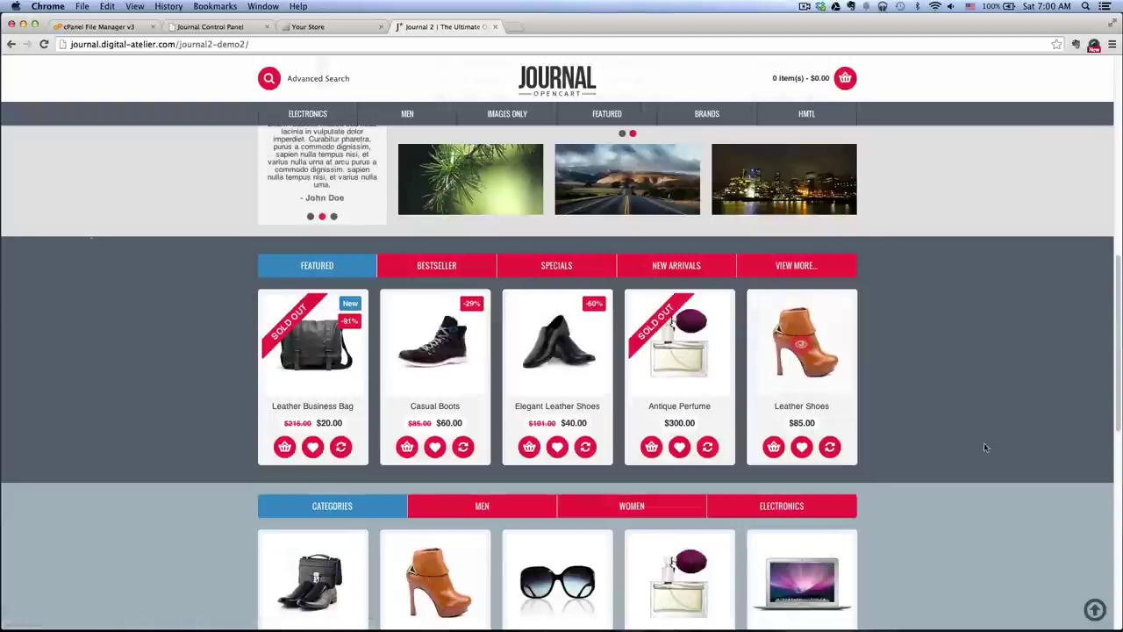
- Examine the Bestseller, Specials, New Arrivals and View More sections on the Journal demo store, then return to its home page
click(439, 265)
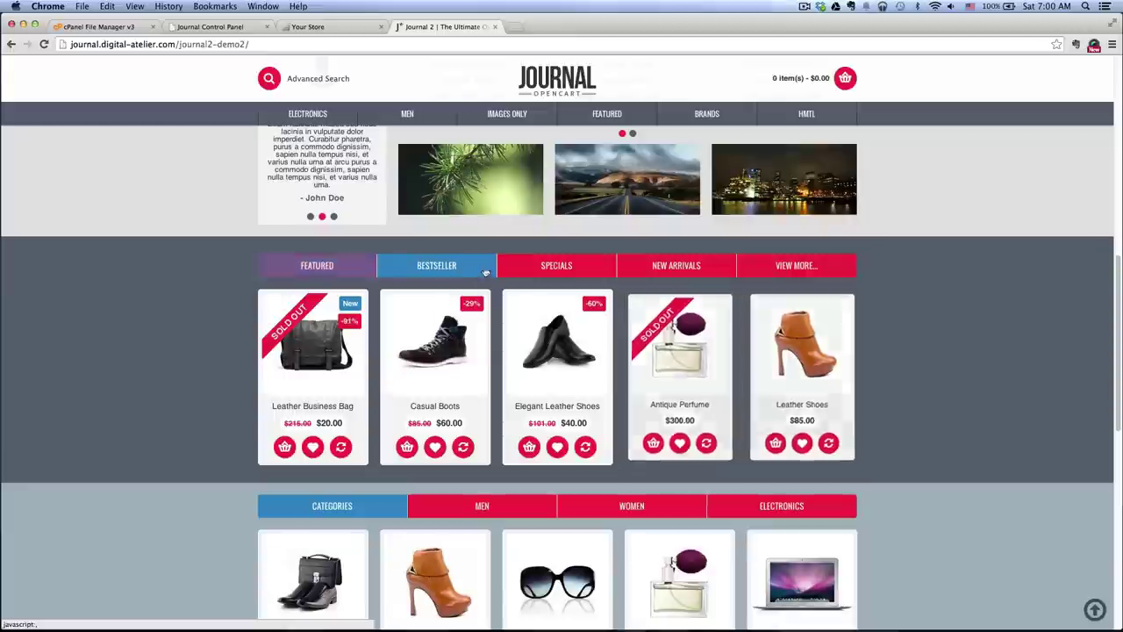
click(561, 266)
click(669, 266)
click(796, 265)
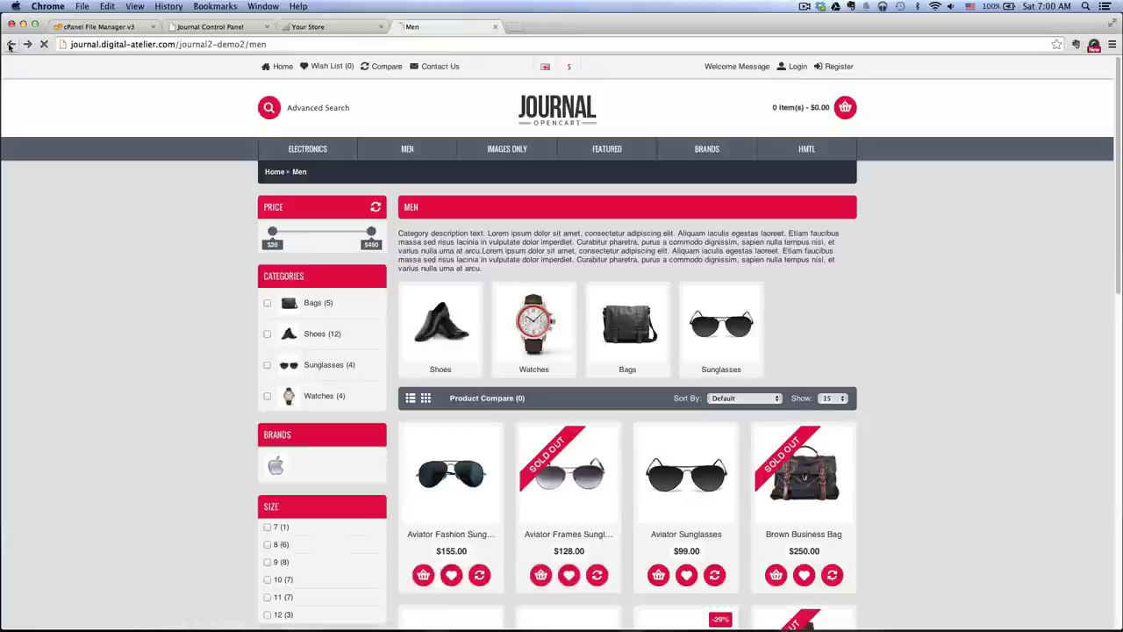
click(11, 44)
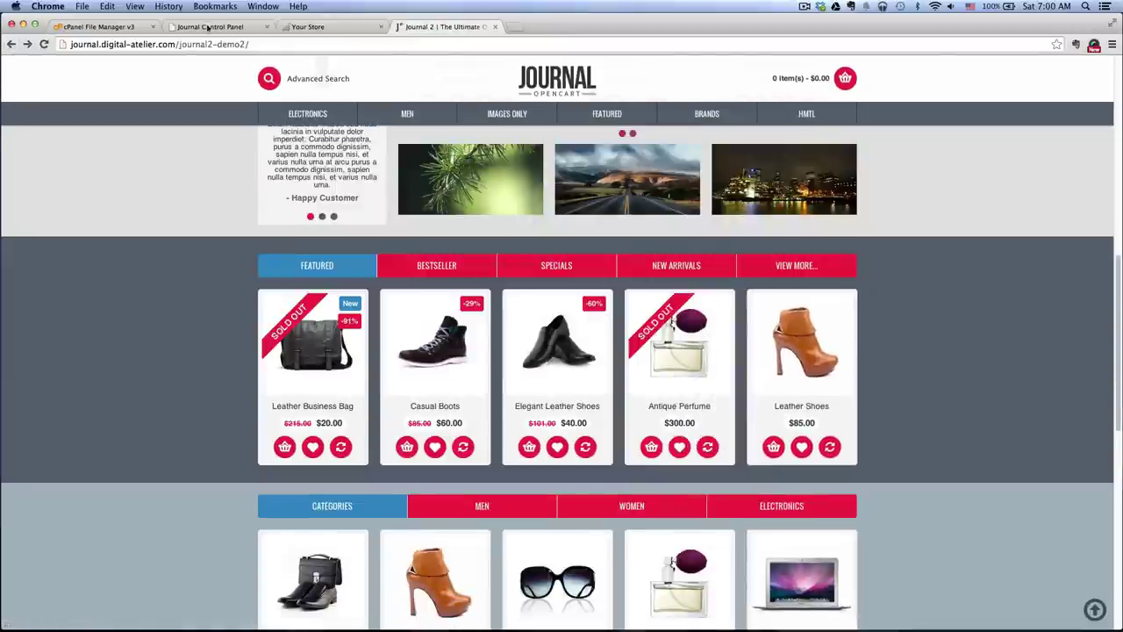
- Switch to the Journal control panel and create a new Custom Sections module
click(207, 27)
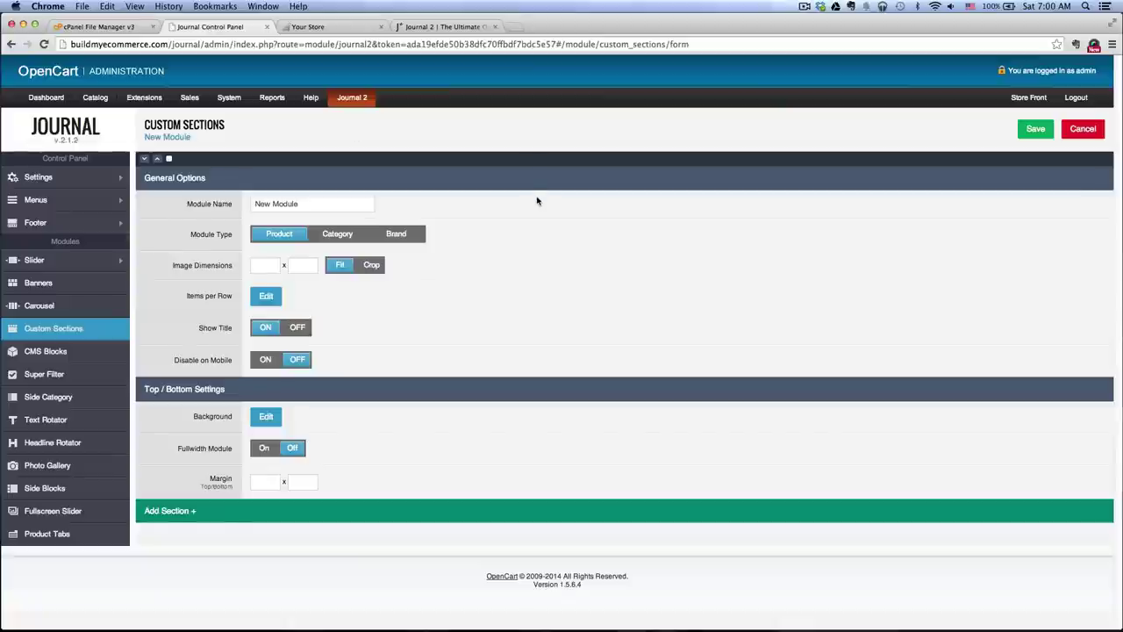
click(40, 331)
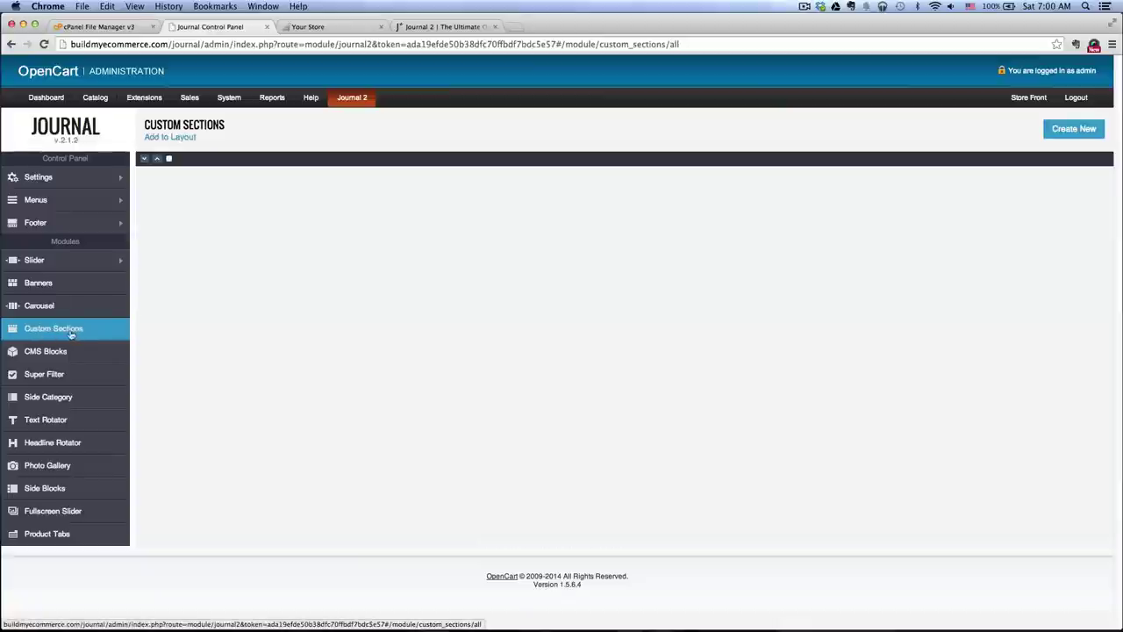
click(1069, 130)
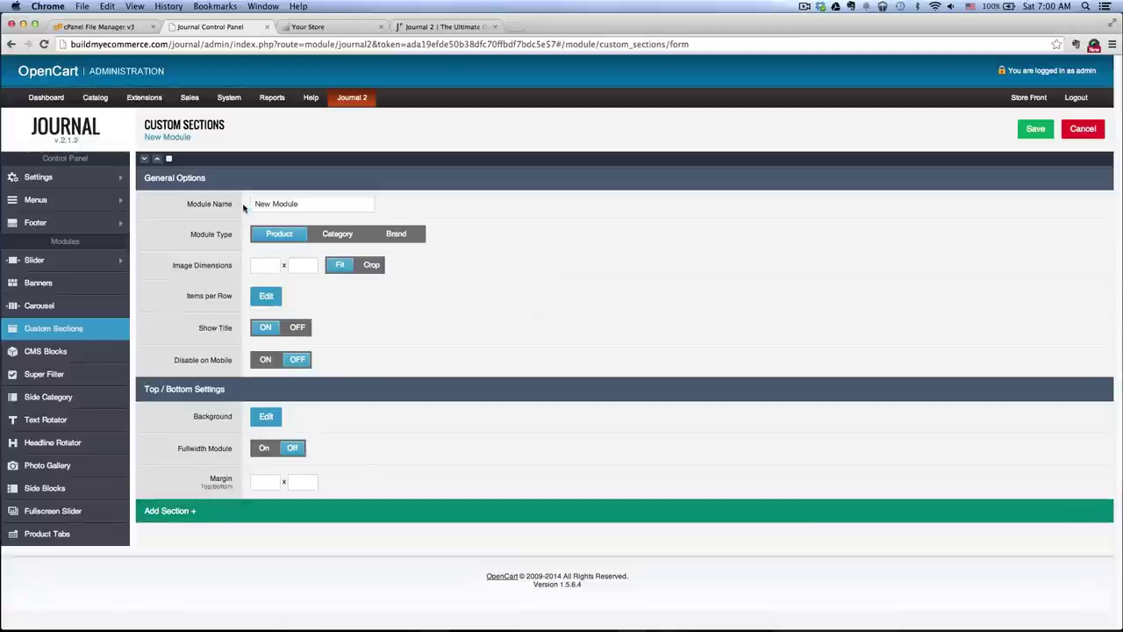
- Add a section titled "Specials" with the module type Specials and save the custom sections module
click(185, 519)
scroll(267, 335, down, 4)
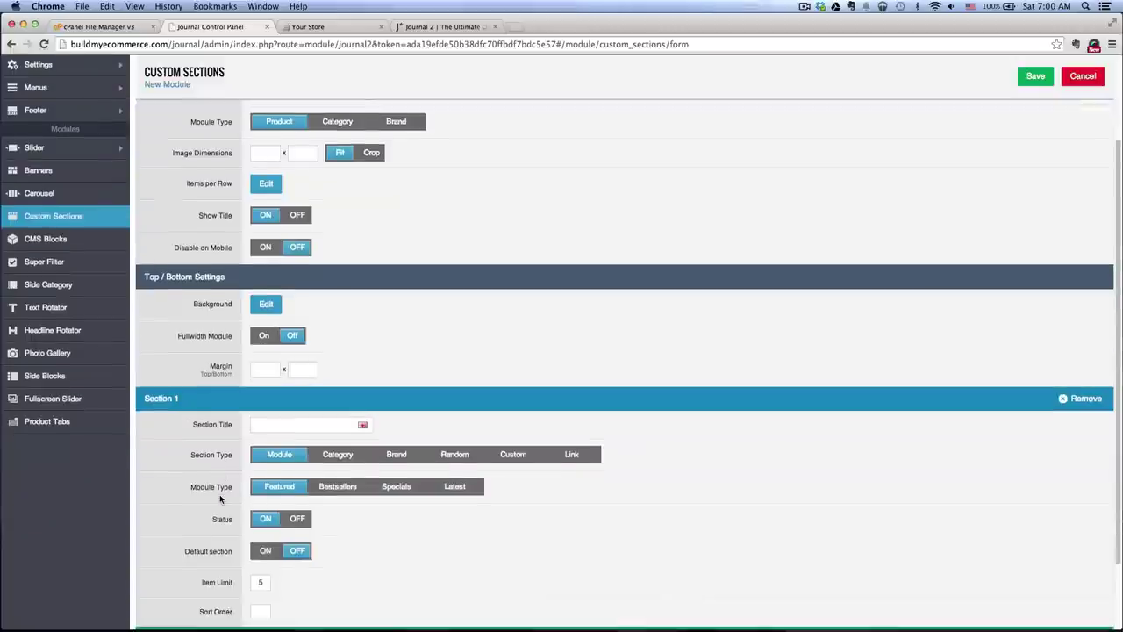
click(278, 384)
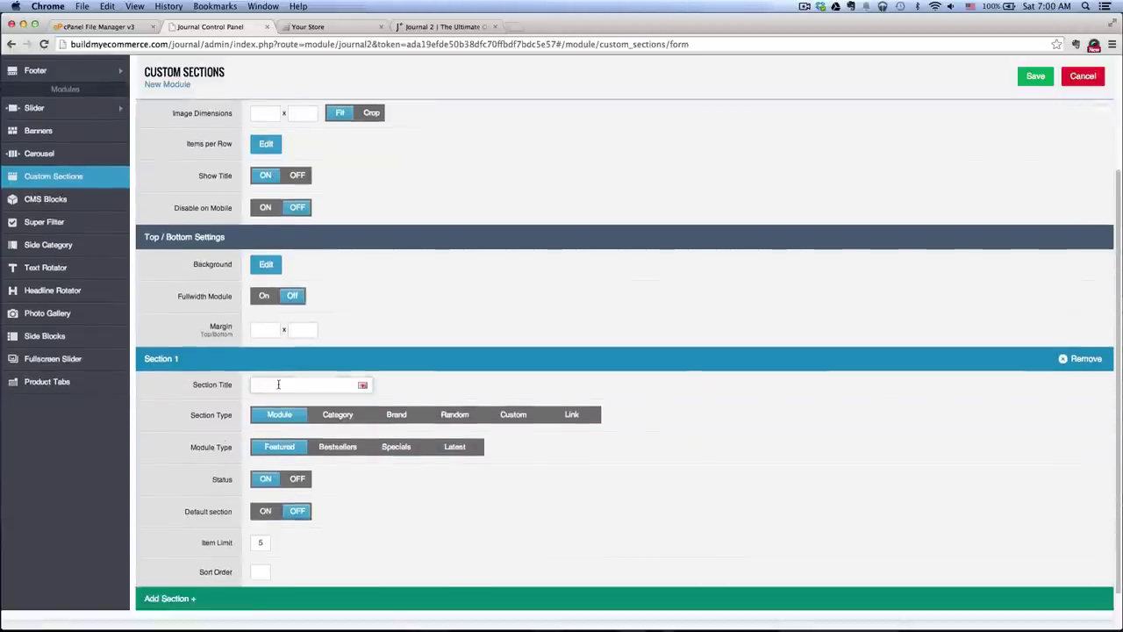
text(Specials)
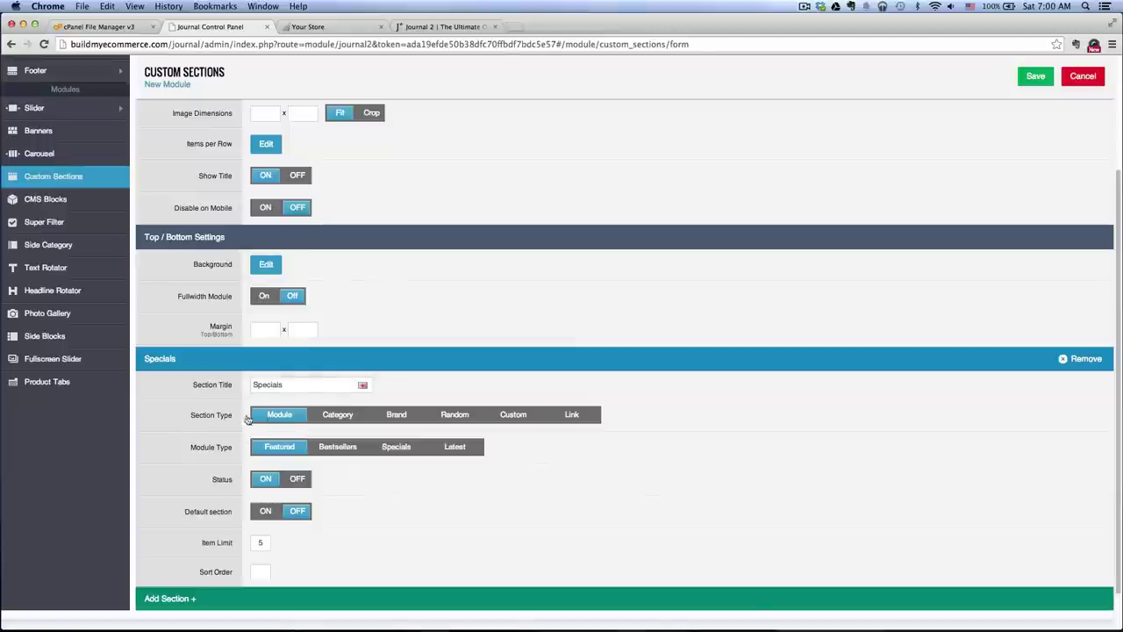
scroll(228, 421, down, 2)
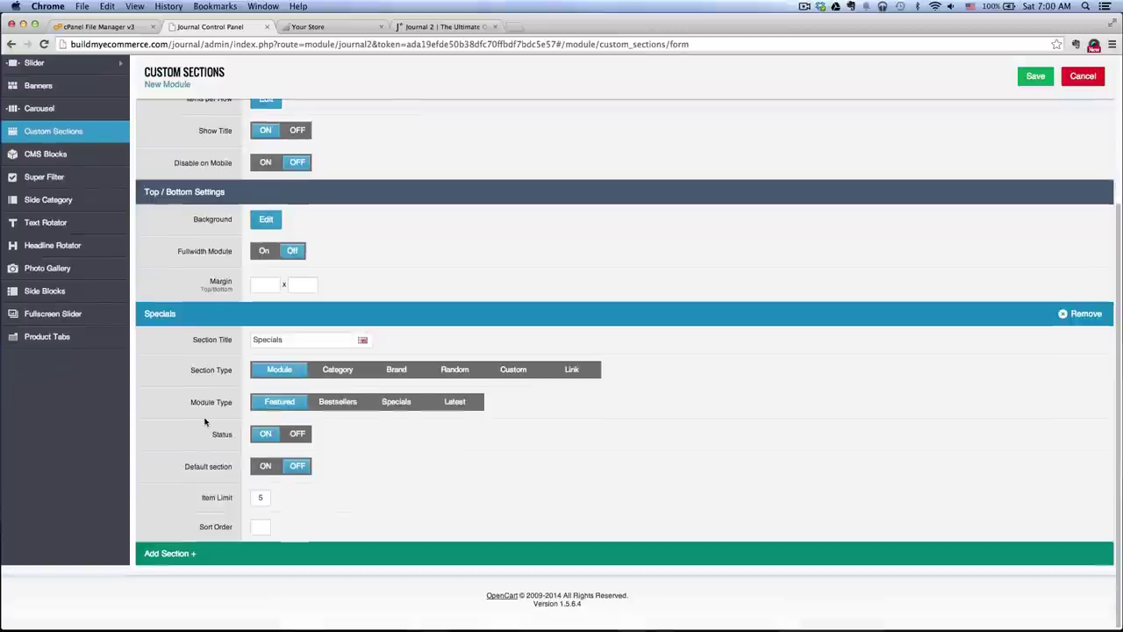
click(396, 401)
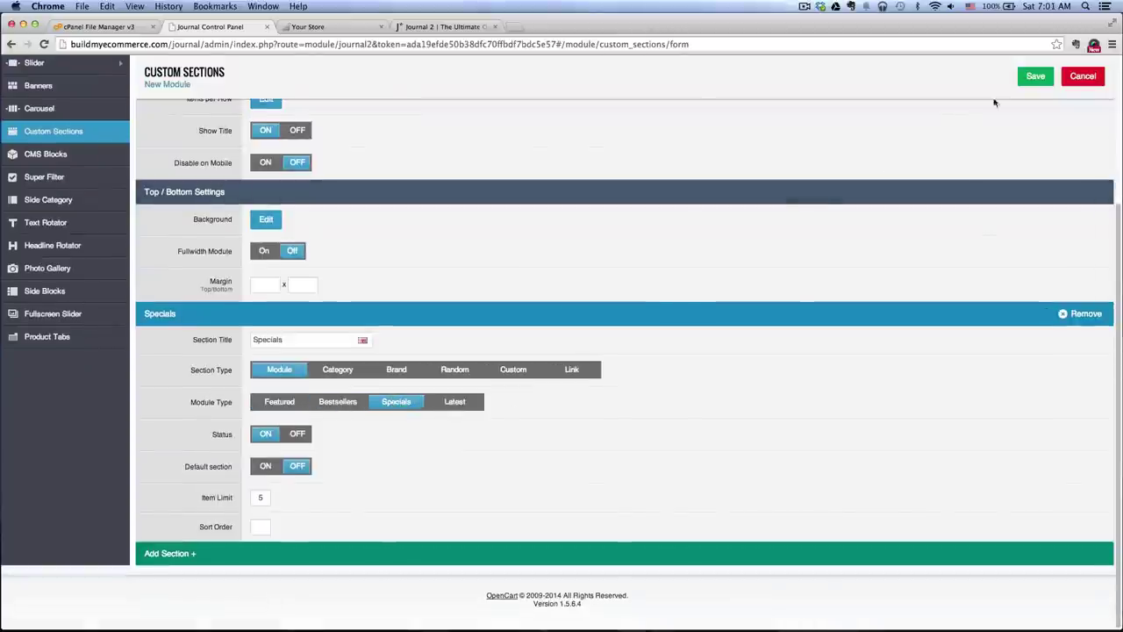
click(1035, 77)
- Add a second section titled "Desktops" with section type Category and category Desktops, and save the custom sections module
click(169, 553)
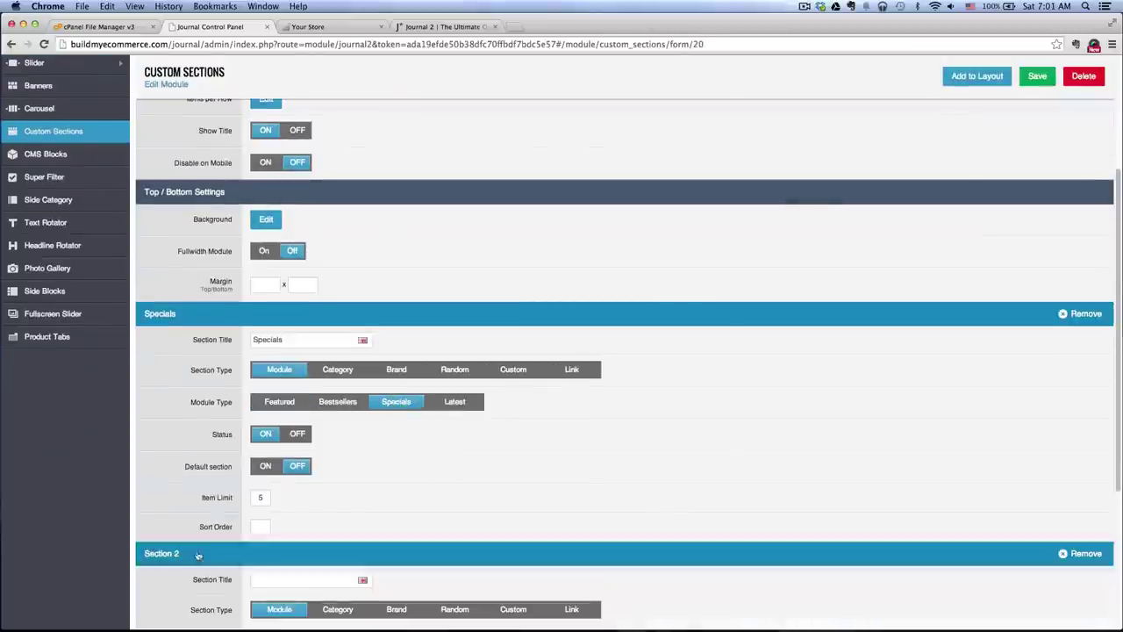
scroll(280, 483, down, 5)
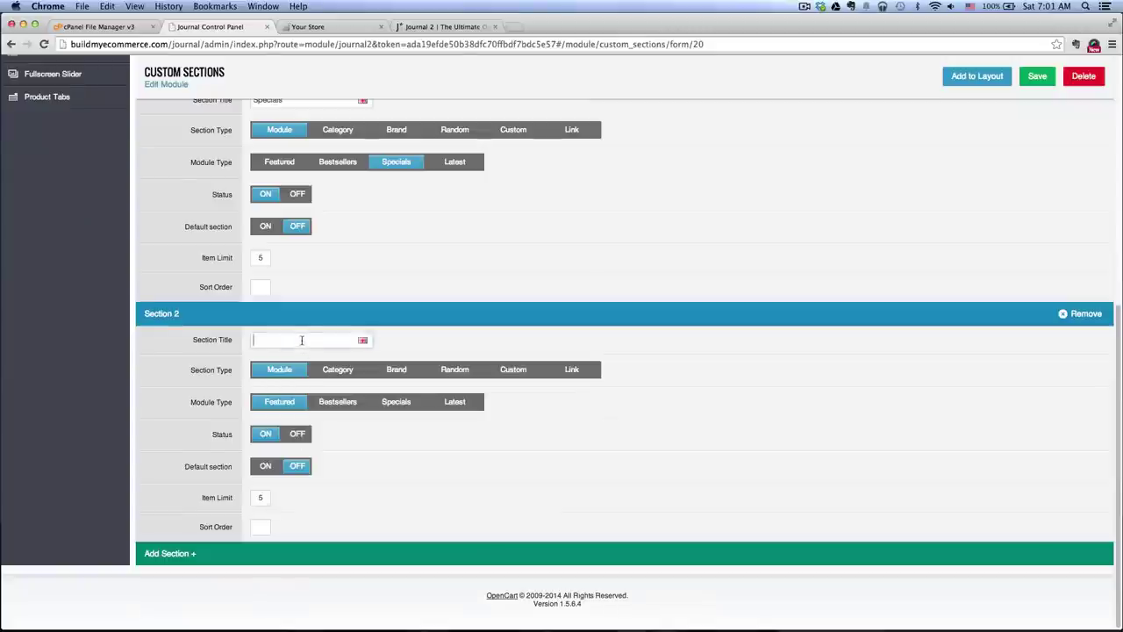
text(Desktops)
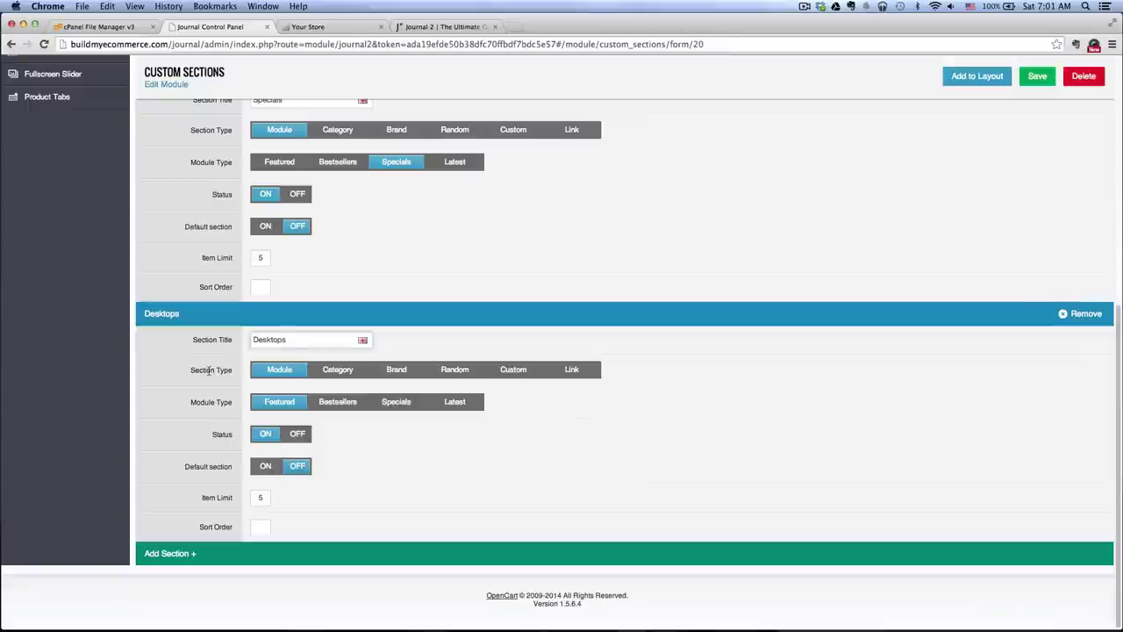
click(338, 370)
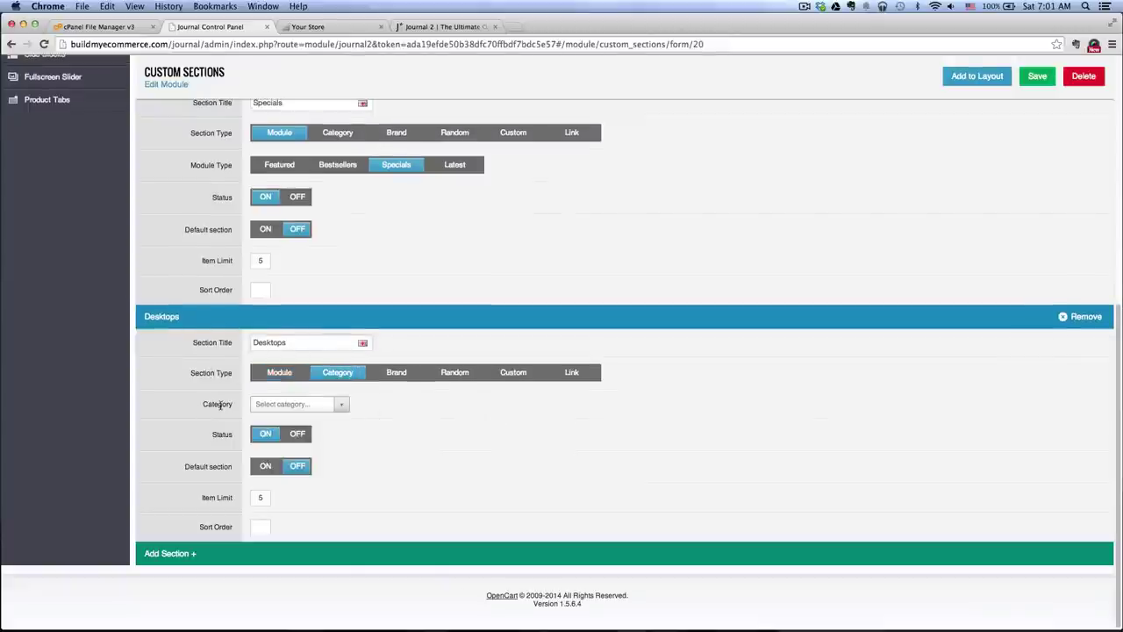
click(298, 404)
text(desk)
click(285, 436)
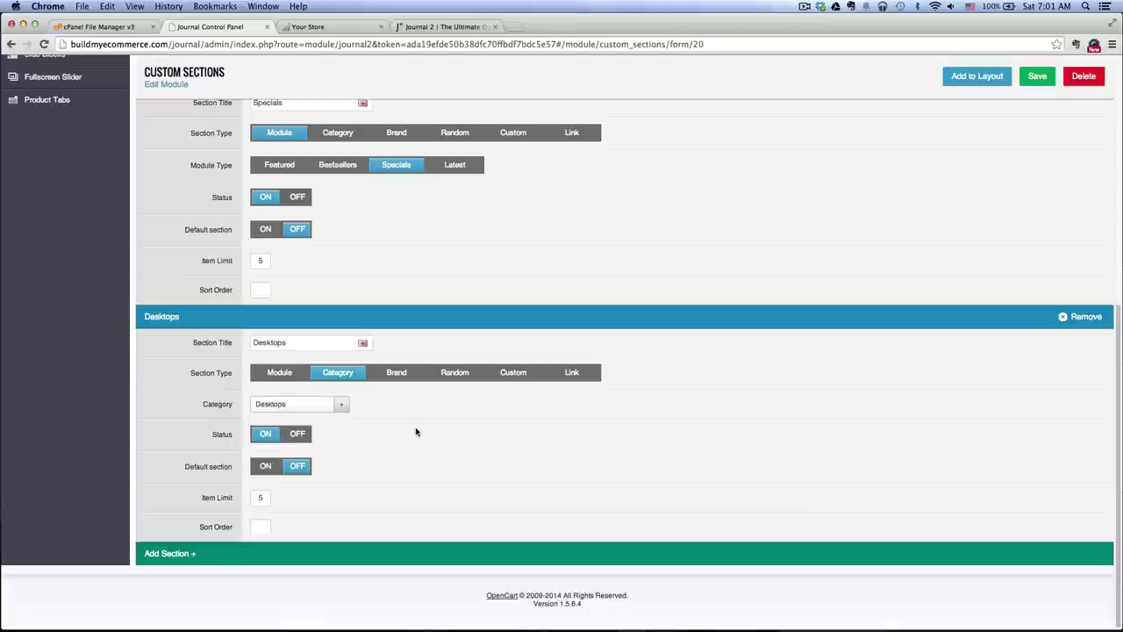
click(1032, 81)
- Add the custom sections module to the Home layout in the Bottom position
click(974, 78)
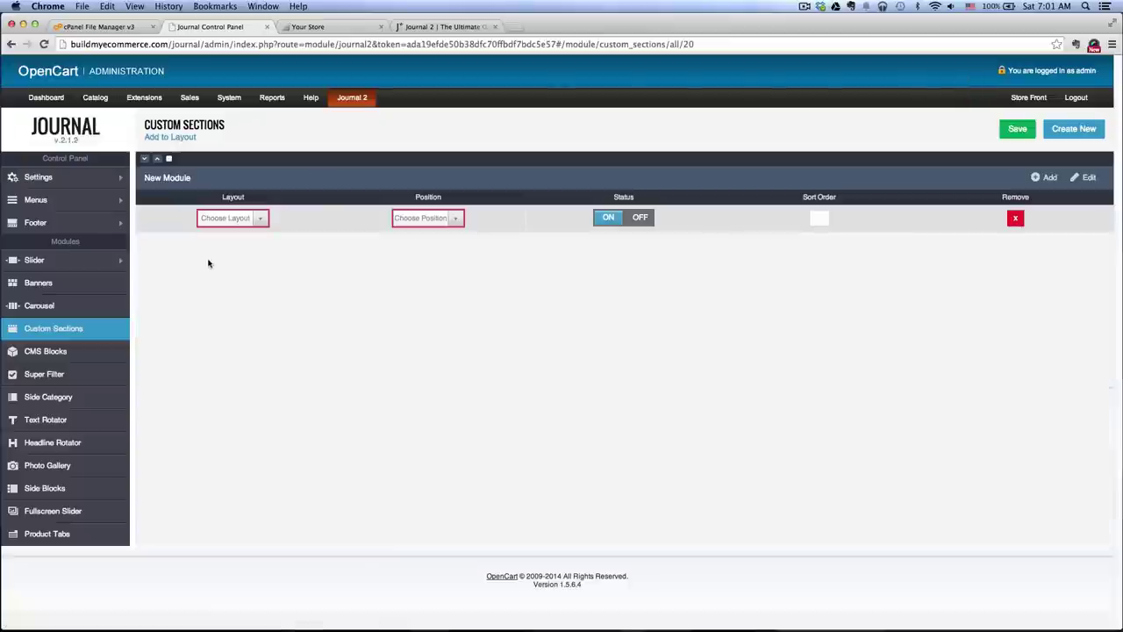
click(250, 223)
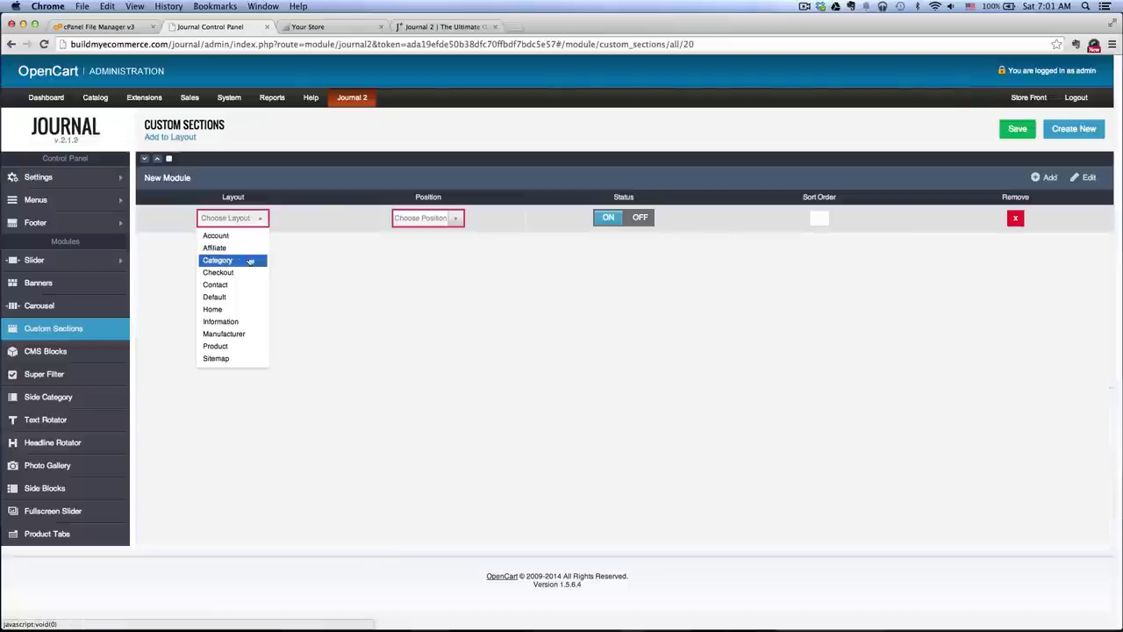
click(236, 310)
click(456, 222)
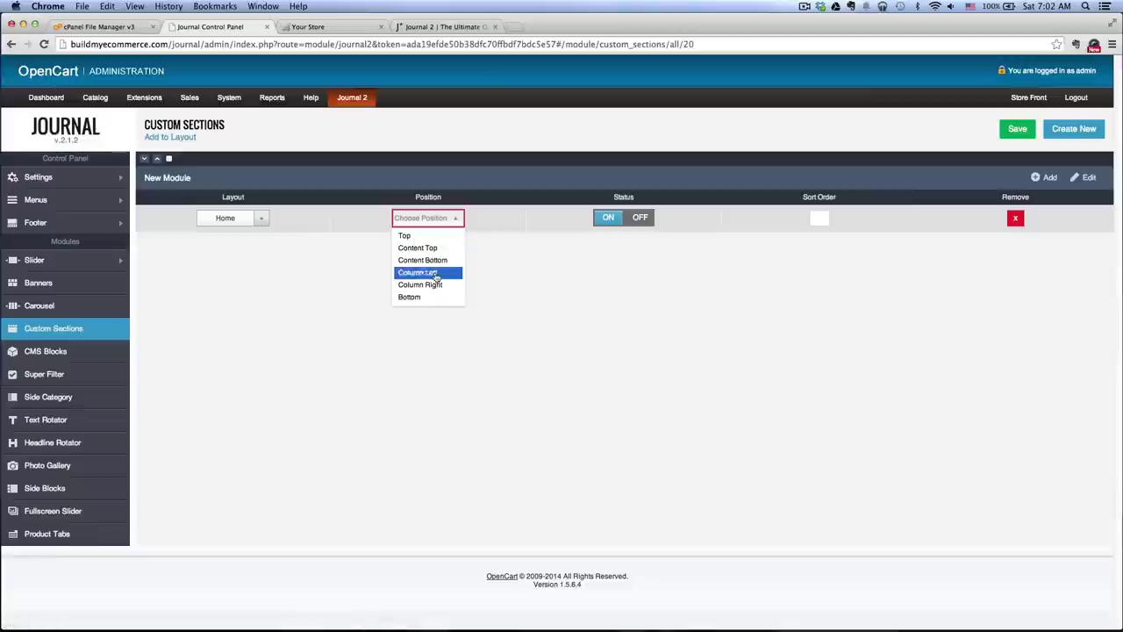
click(423, 298)
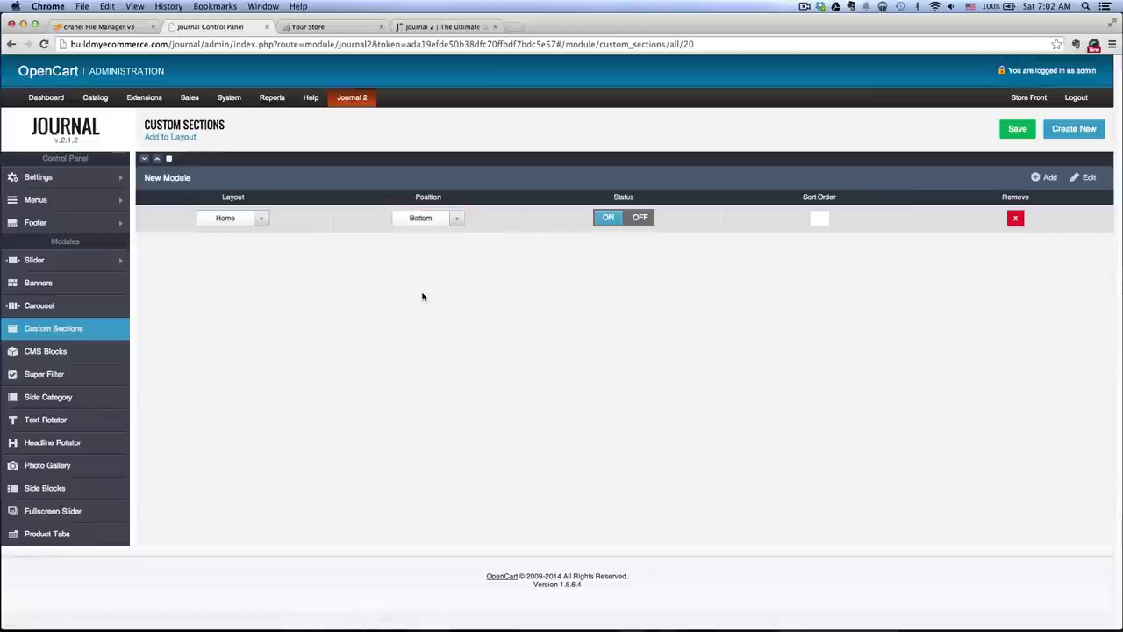
- Reload the storefront home page and check the Specials and Desktops product sections
click(307, 27)
click(44, 44)
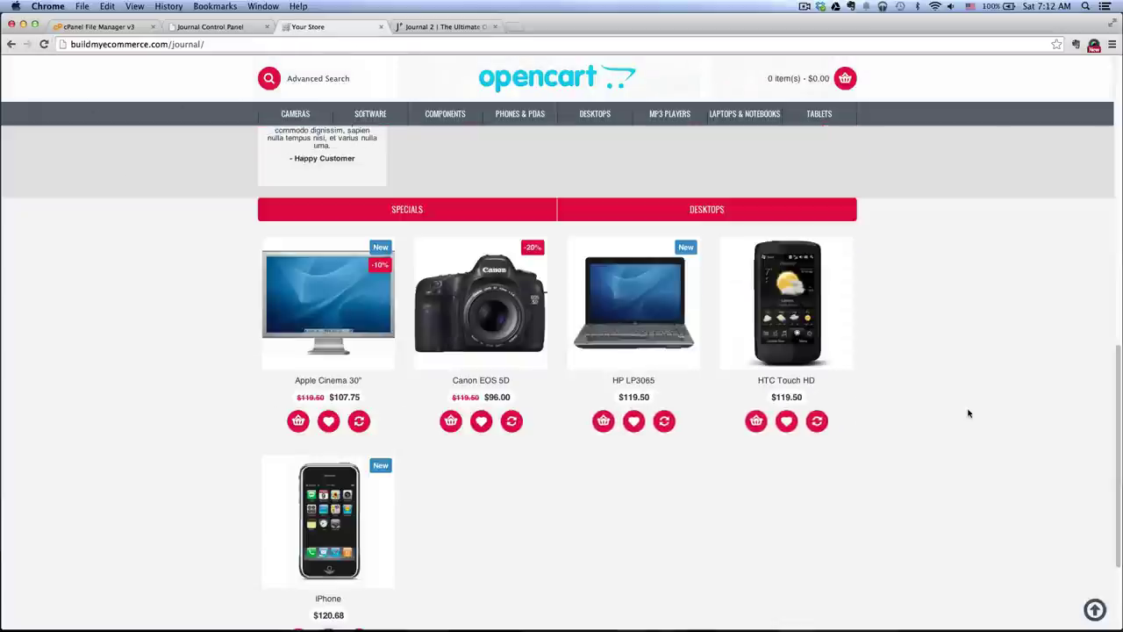
scroll(968, 413, down, 1)
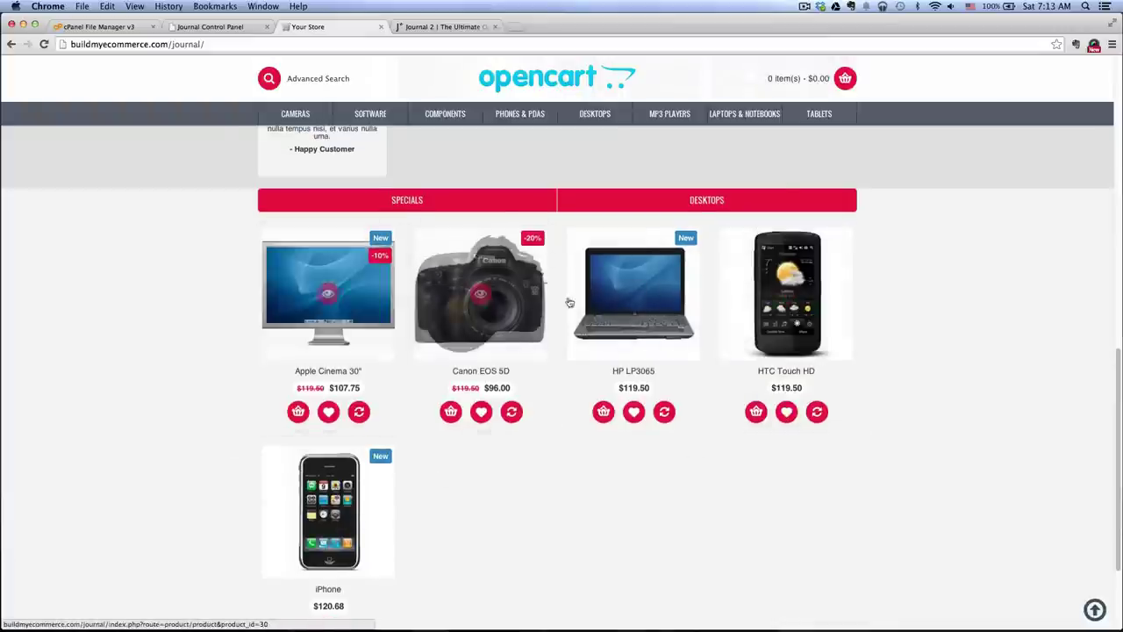
- Set the custom sections module's items per row to 5 for Large Desktop and Desktop under No Columns, and save the module
click(210, 27)
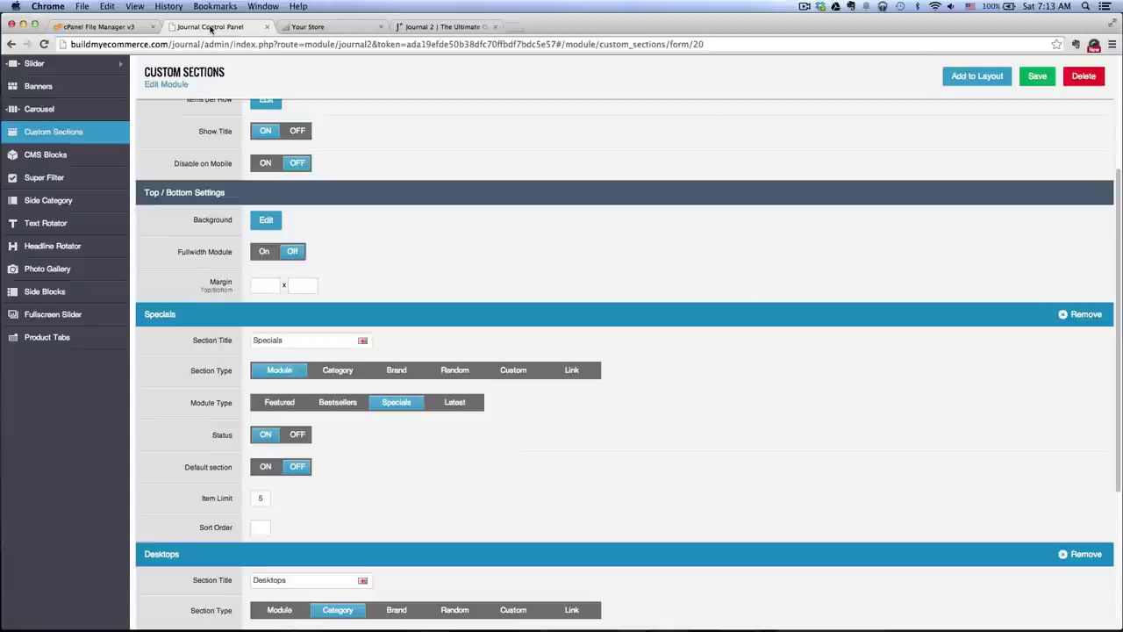
scroll(363, 114, up, 10)
click(89, 331)
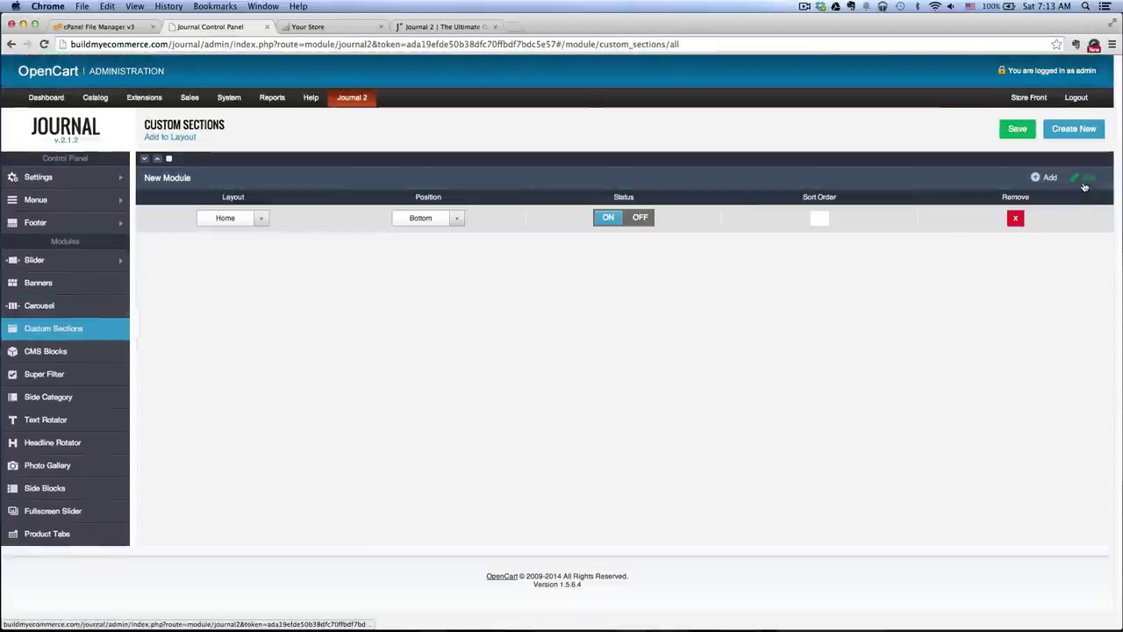
click(1083, 181)
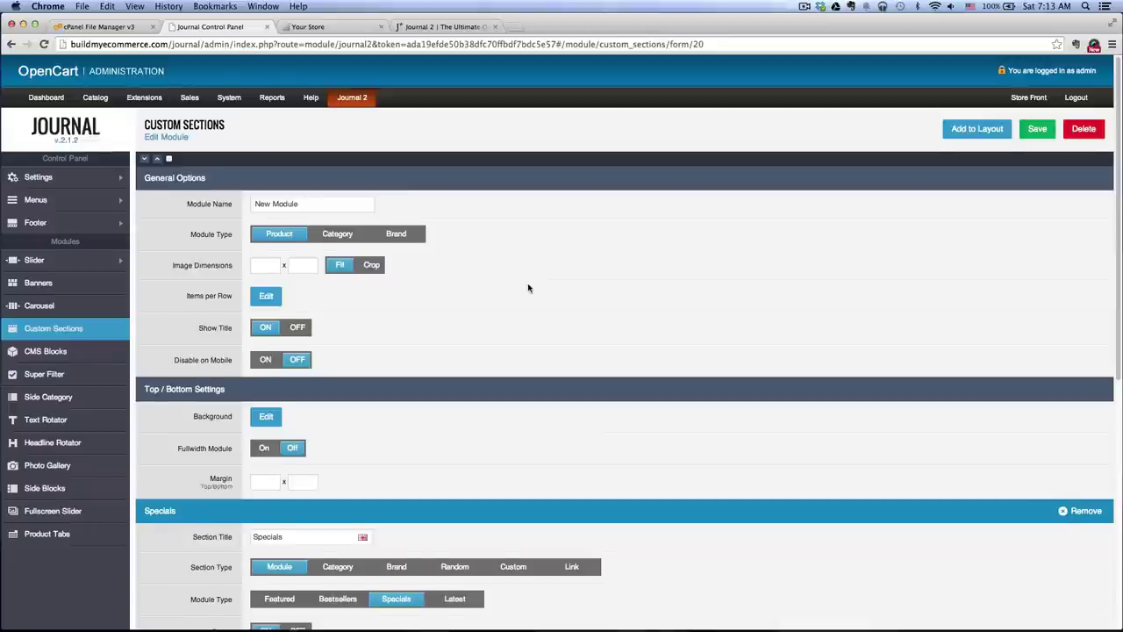
scroll(526, 288, down, 1)
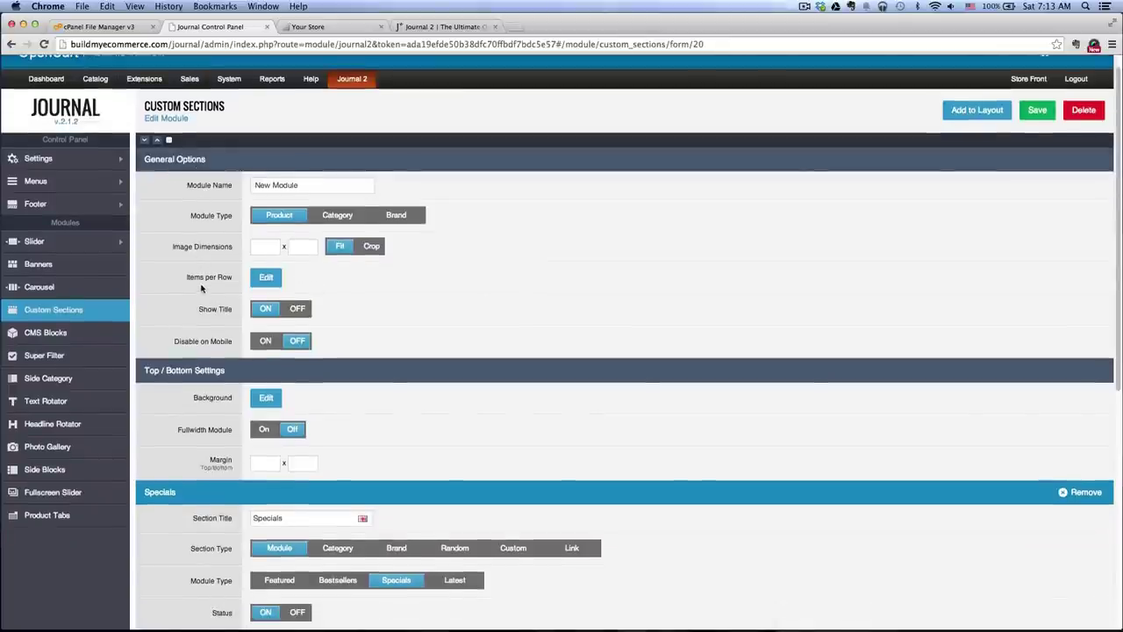
click(266, 278)
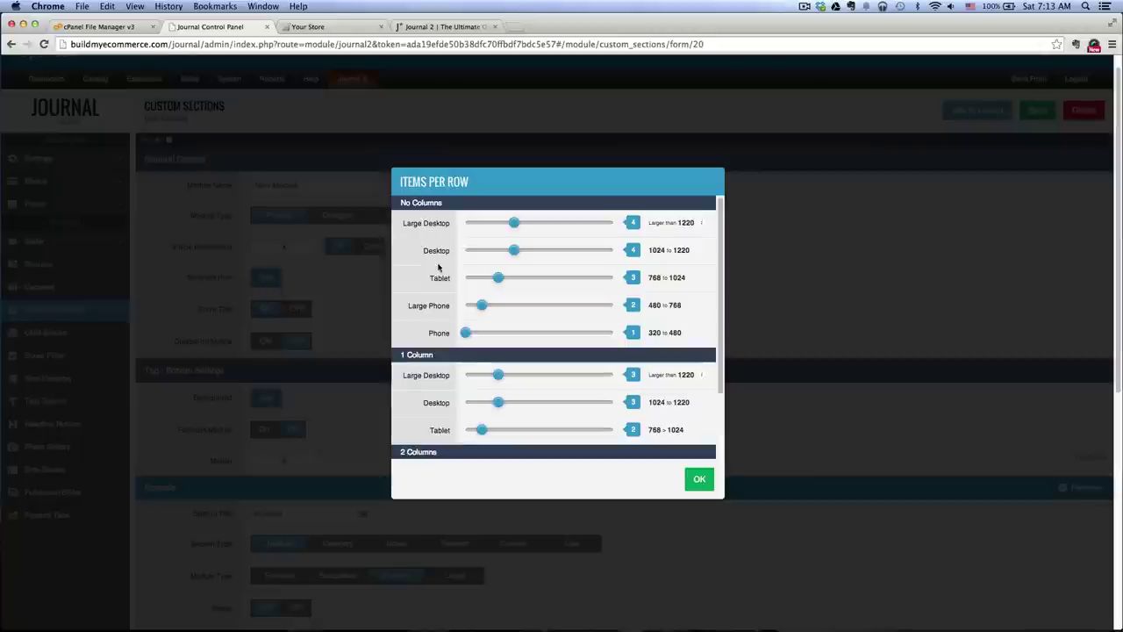
drag(523, 228, 530, 252)
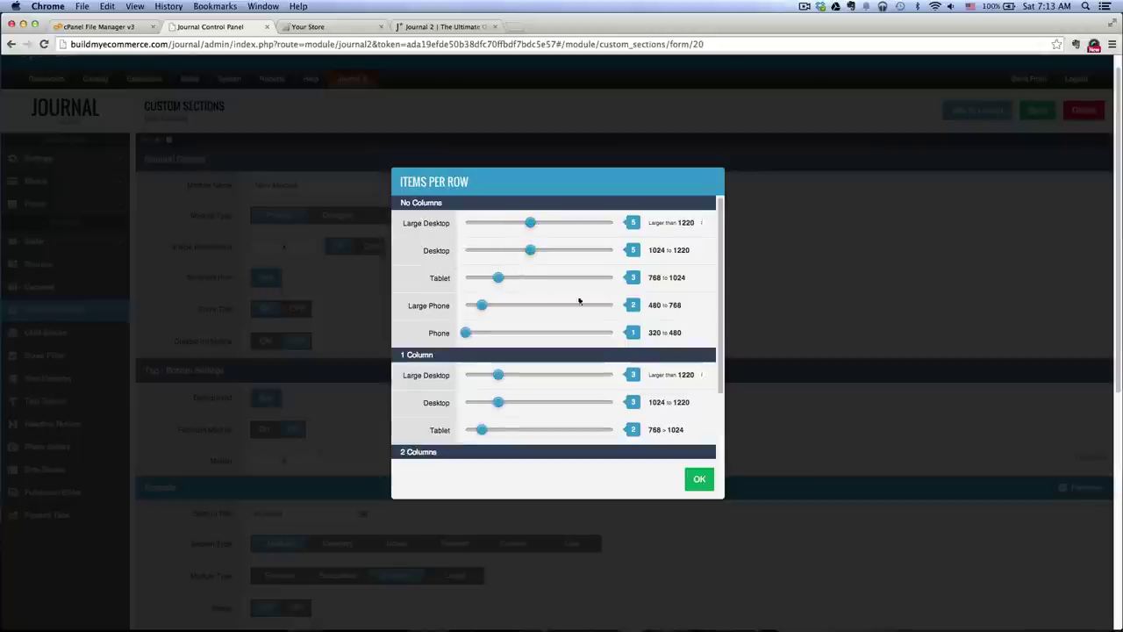
click(699, 478)
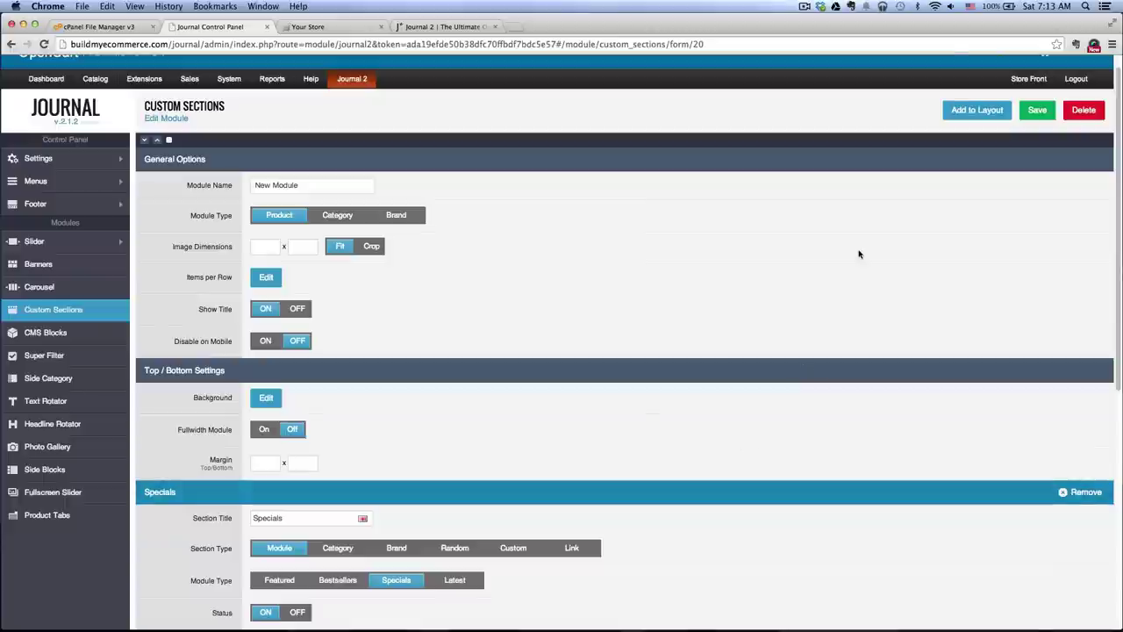
click(1031, 112)
- Check the product row on the storefront, filter it by Specials, and reload the home page to check the initial view
click(312, 26)
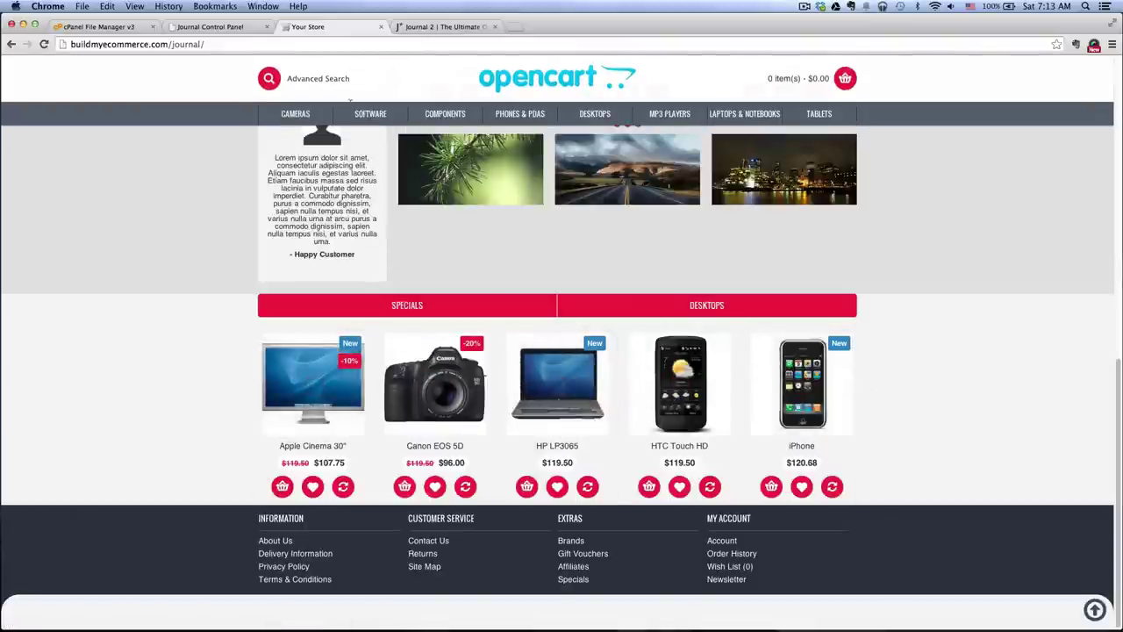
click(407, 305)
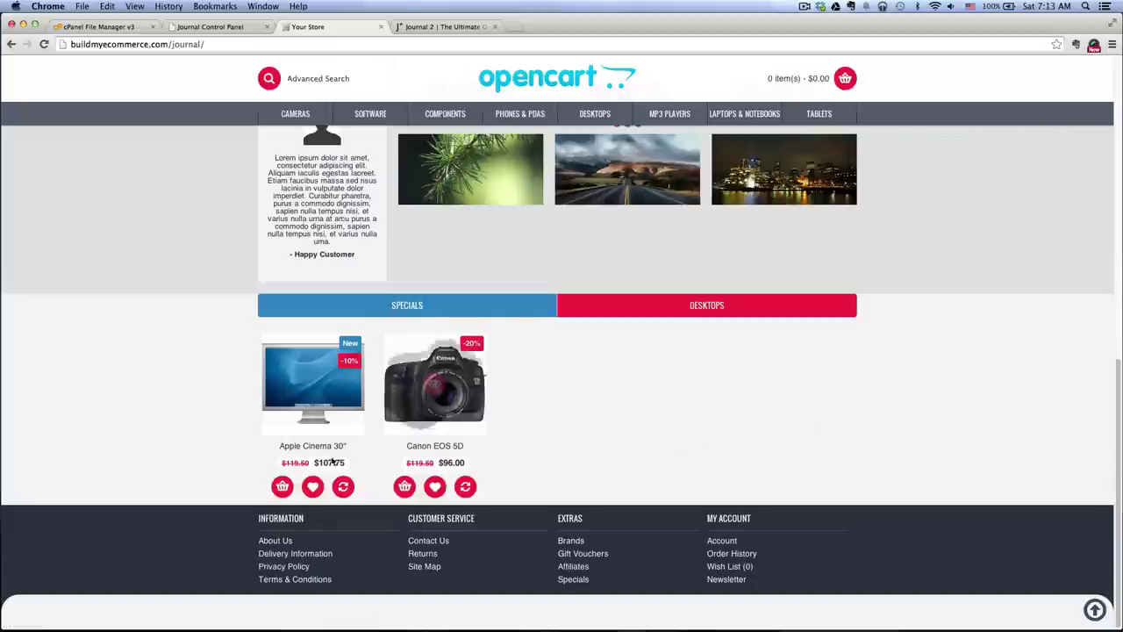
click(43, 44)
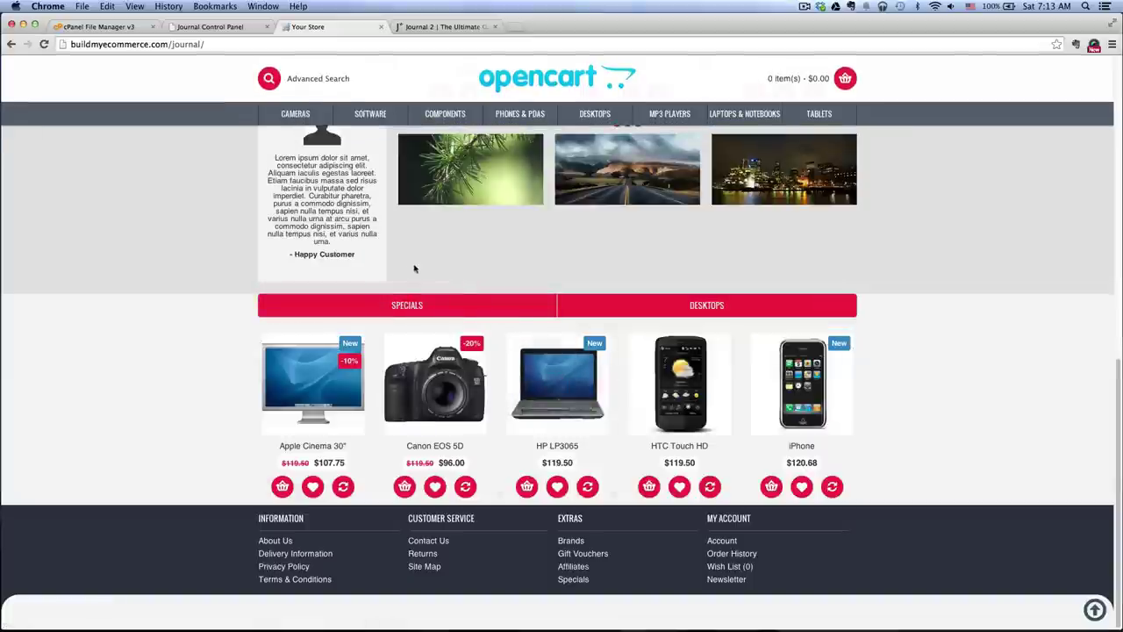
- Make Specials the default section of the custom sections module, save it, and reload the storefront to check
click(219, 29)
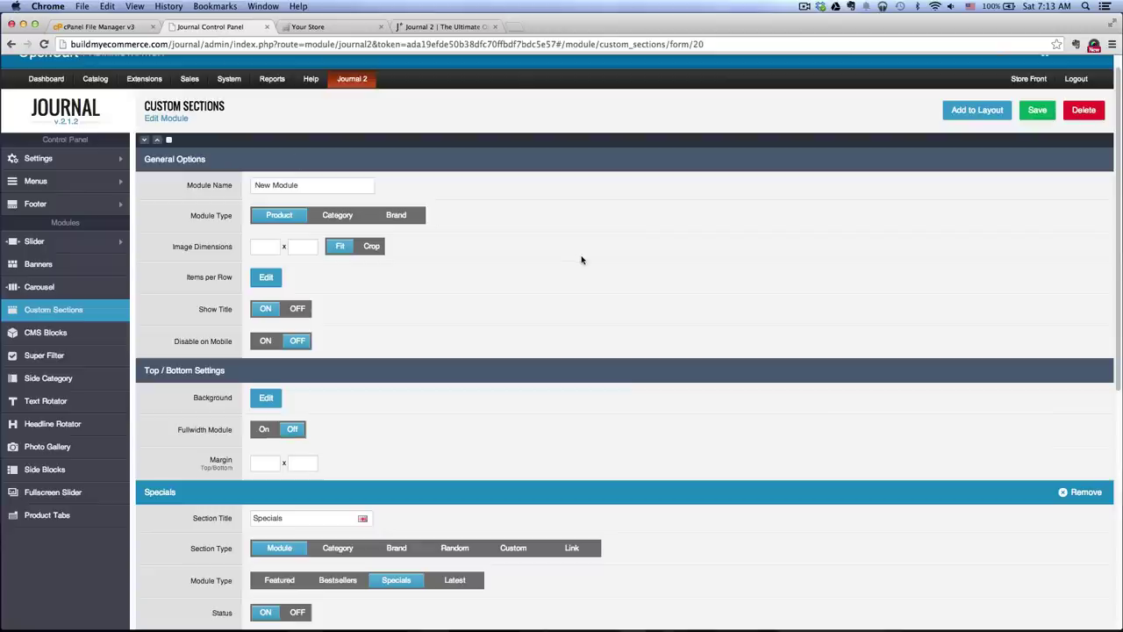
scroll(581, 260, down, 5)
scroll(581, 260, down, 4)
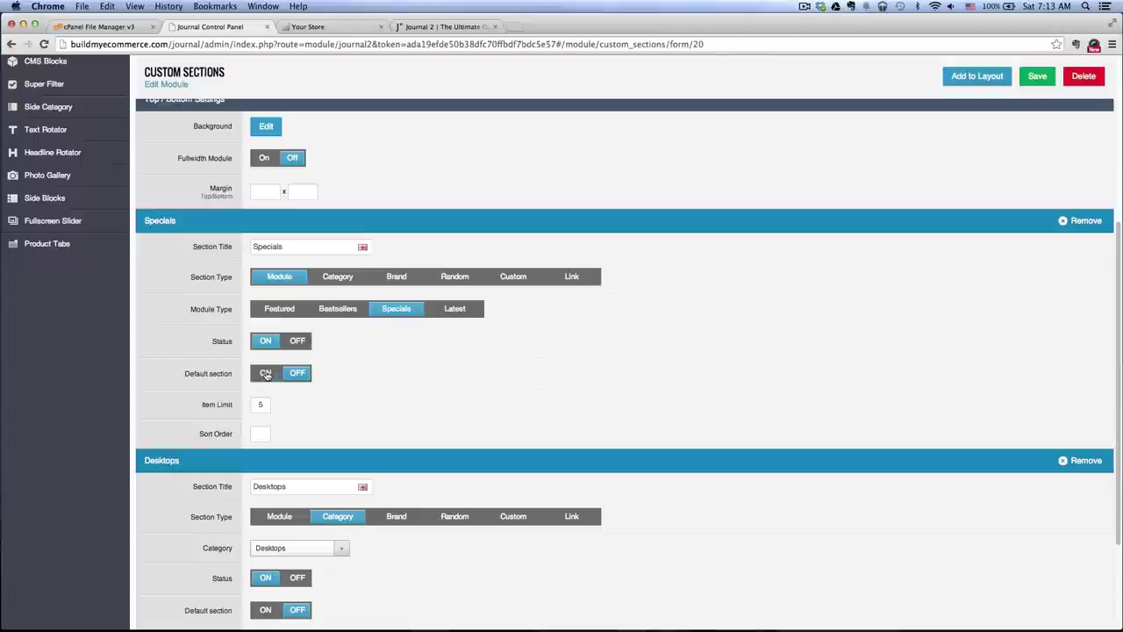
click(265, 373)
click(1037, 76)
click(307, 26)
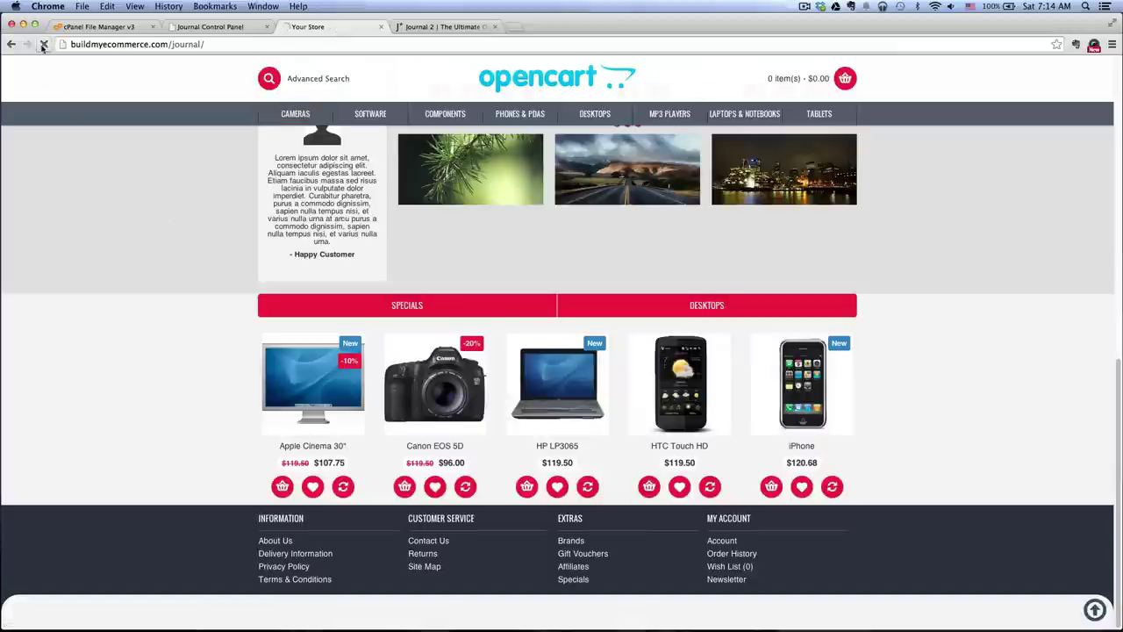
click(42, 43)
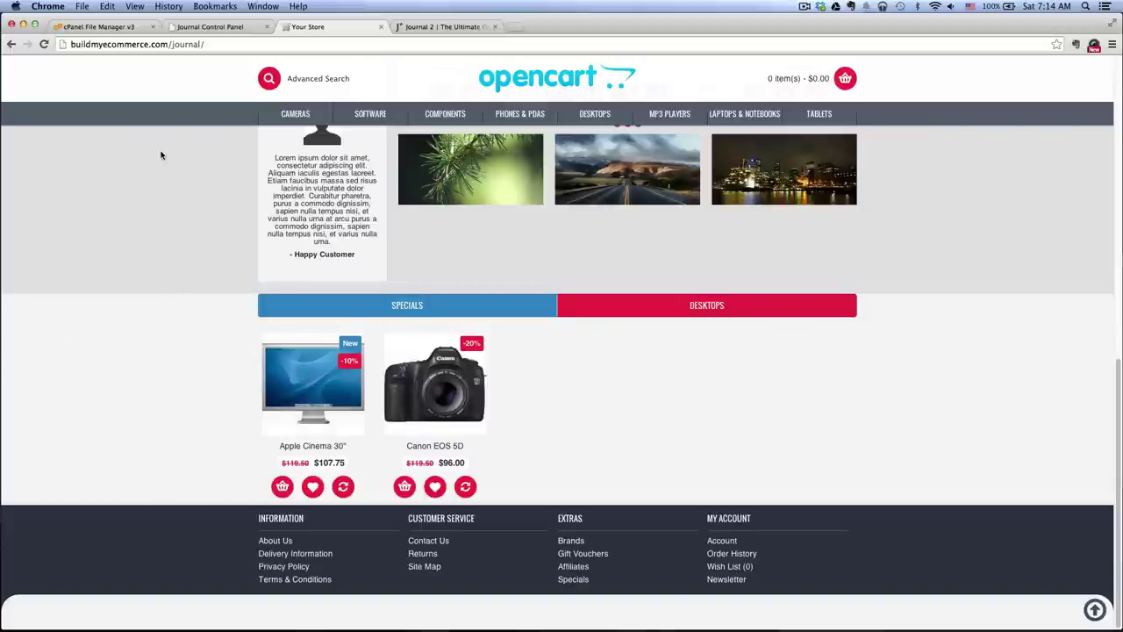
- Set the custom sections module's background color to dark grey and reload the storefront home page to check it
click(214, 28)
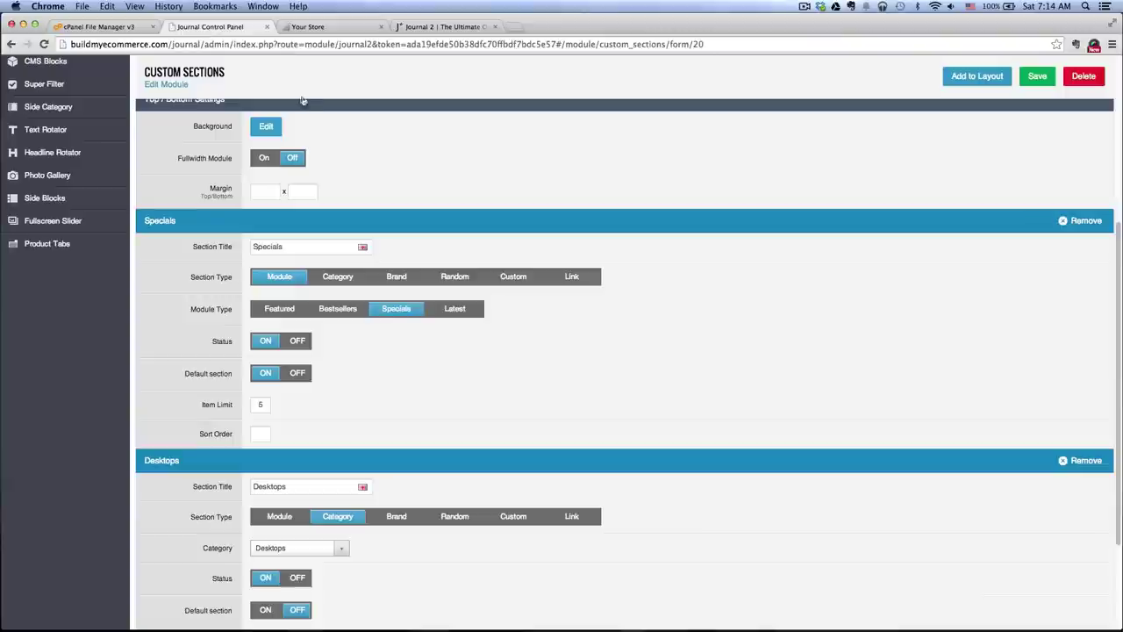
scroll(403, 167, up, 5)
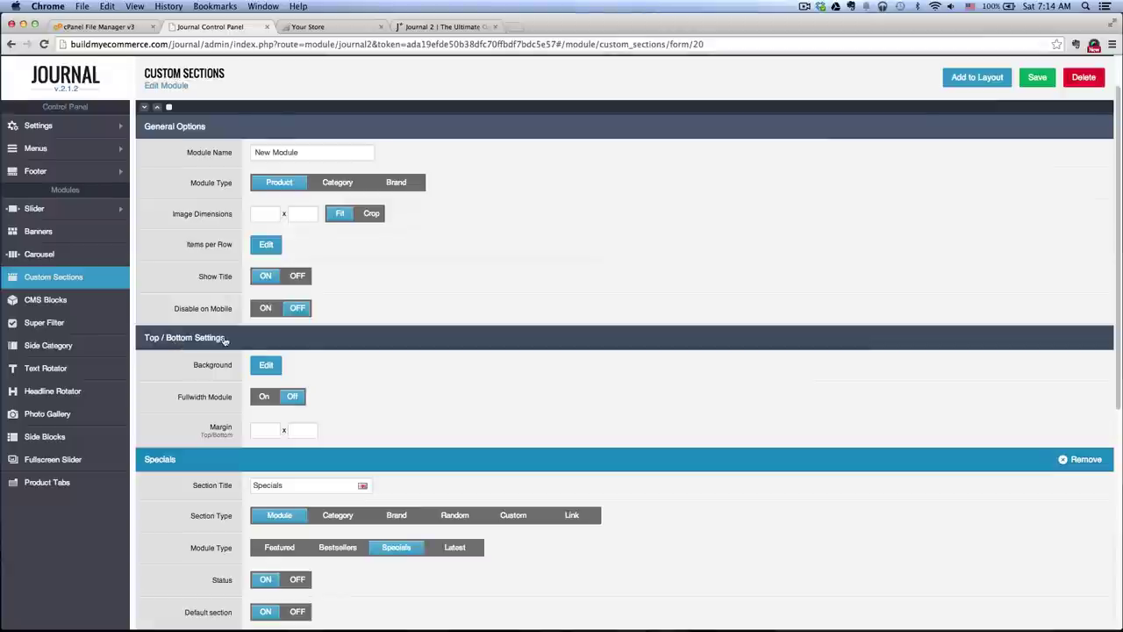
click(267, 364)
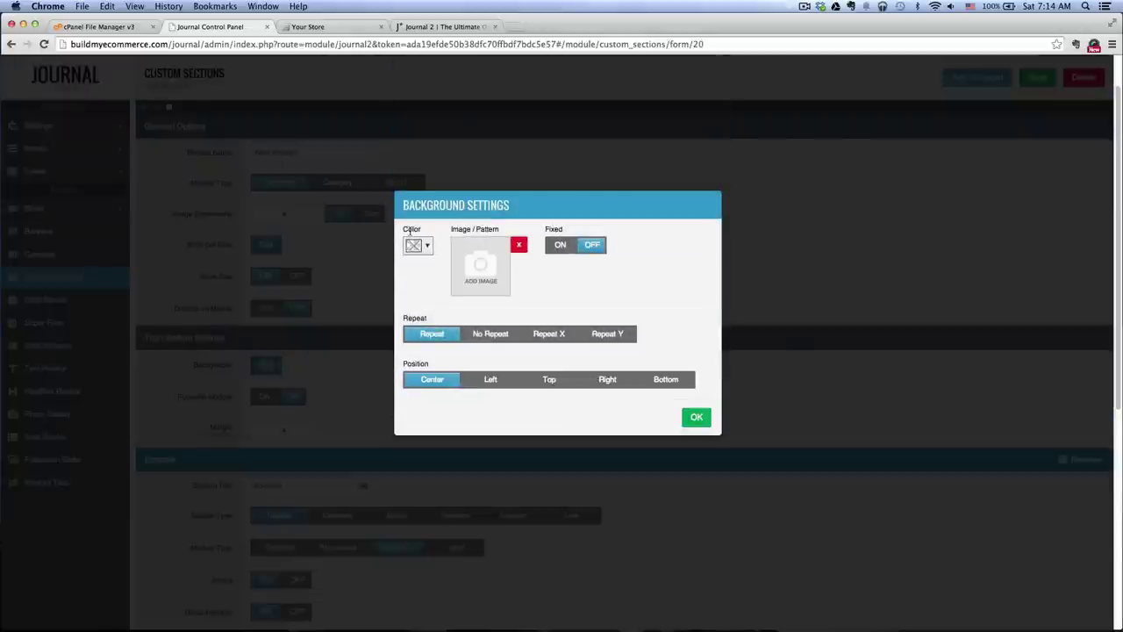
click(417, 246)
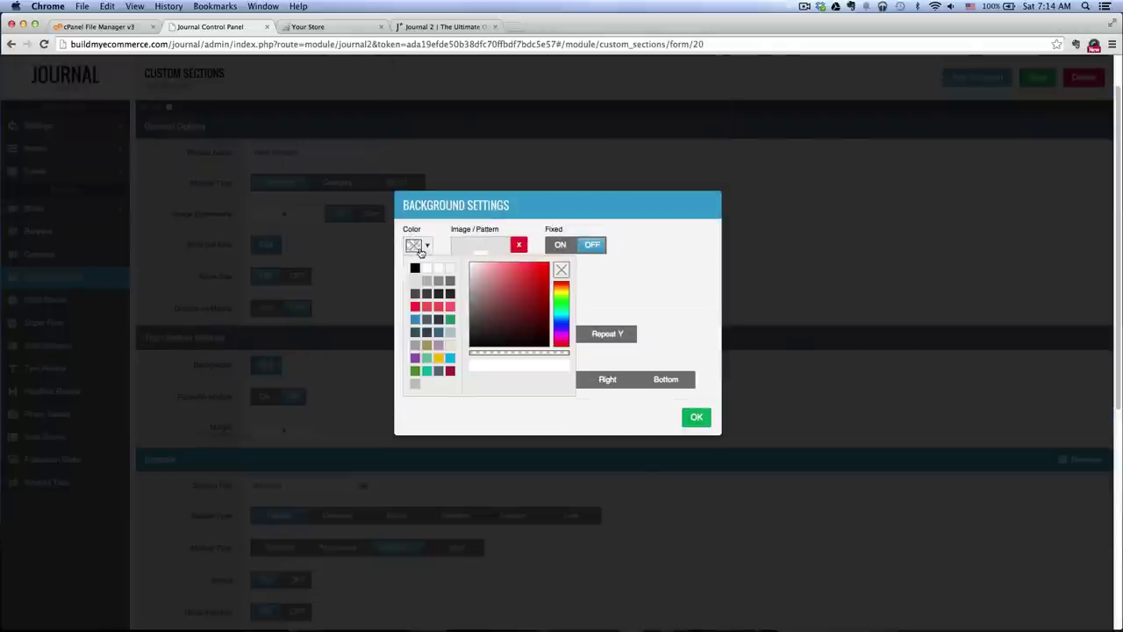
click(414, 294)
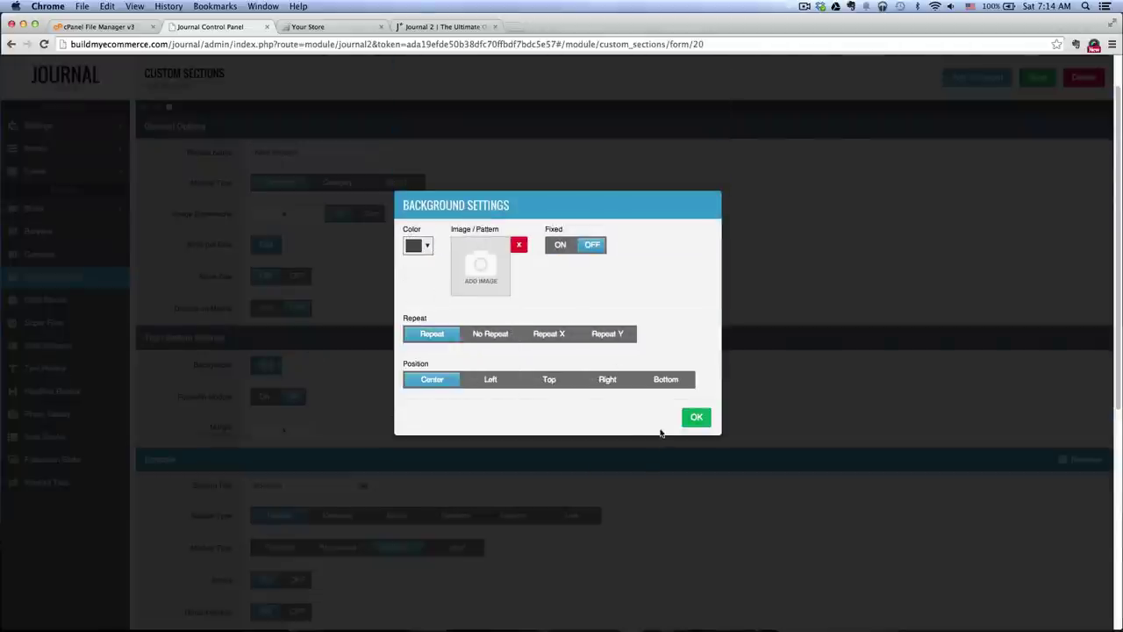
click(696, 419)
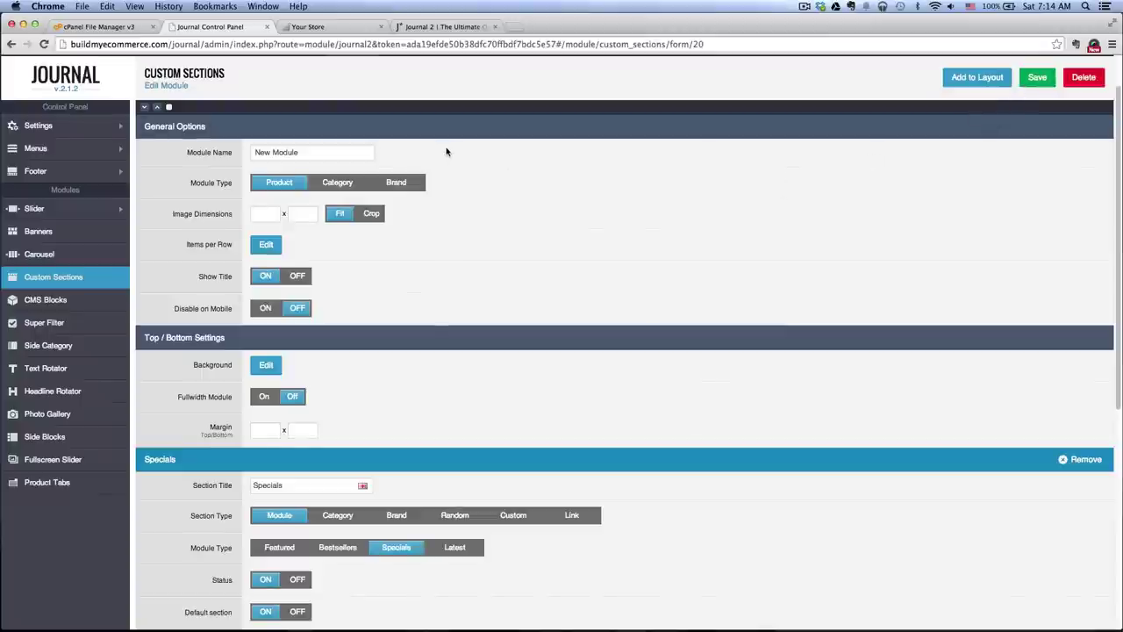
click(326, 26)
click(43, 44)
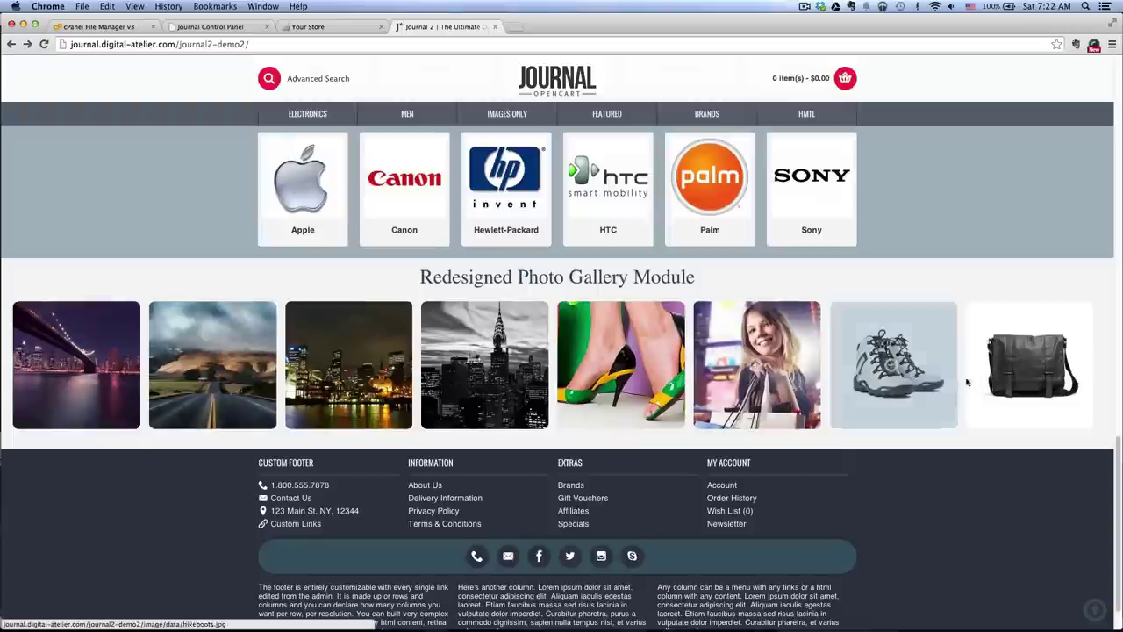
- Switch to the Journal control panel and create a new Photo Gallery module
click(203, 27)
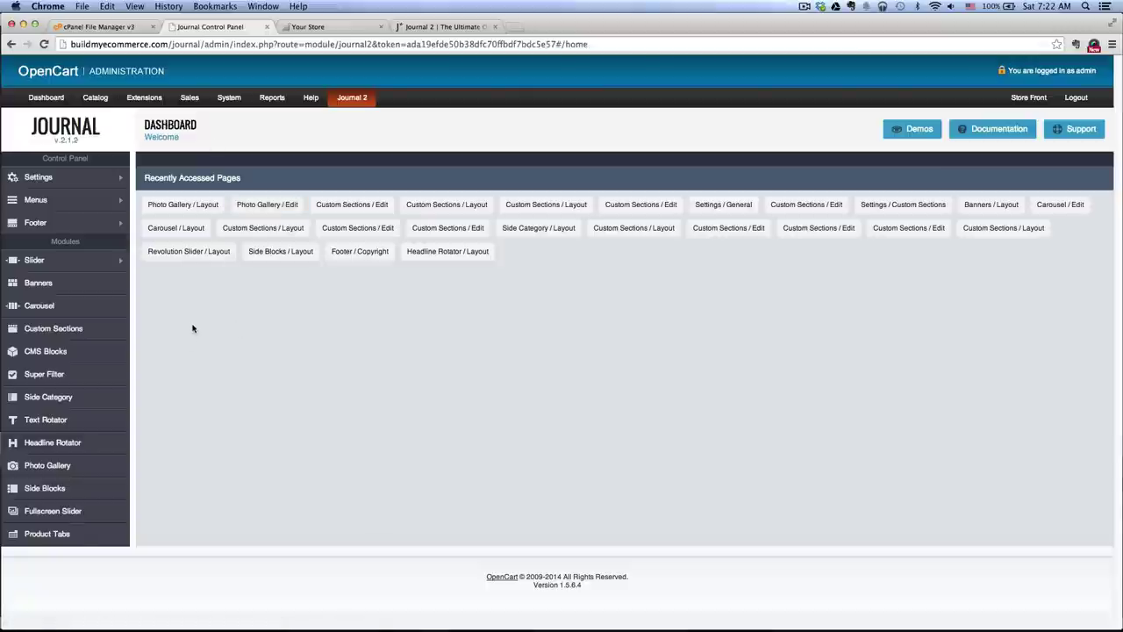
click(55, 470)
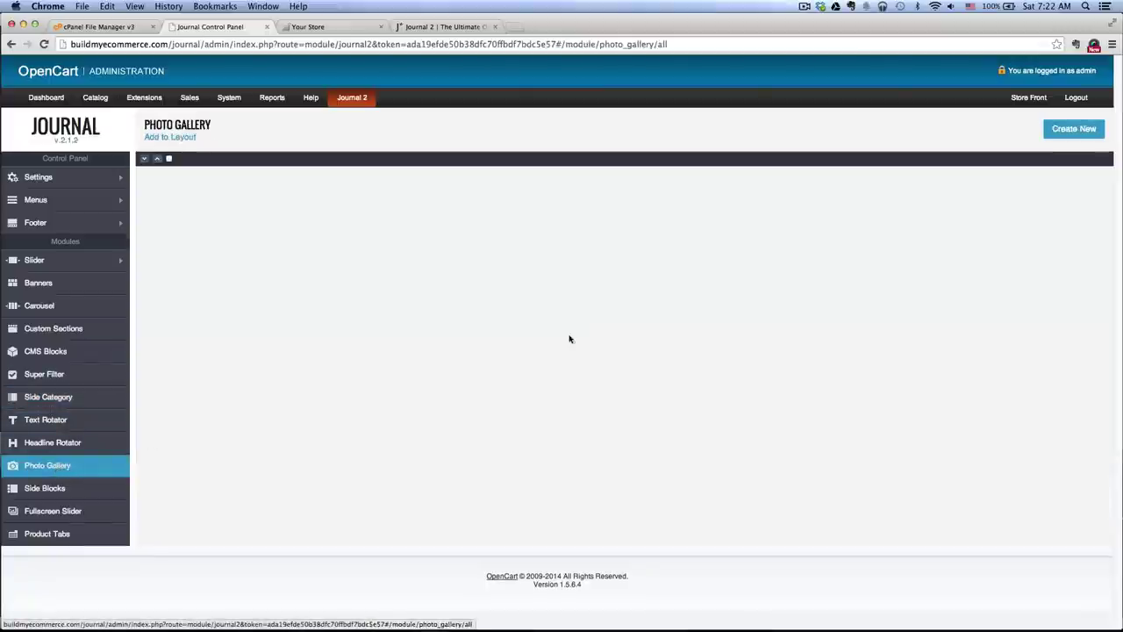
click(1074, 130)
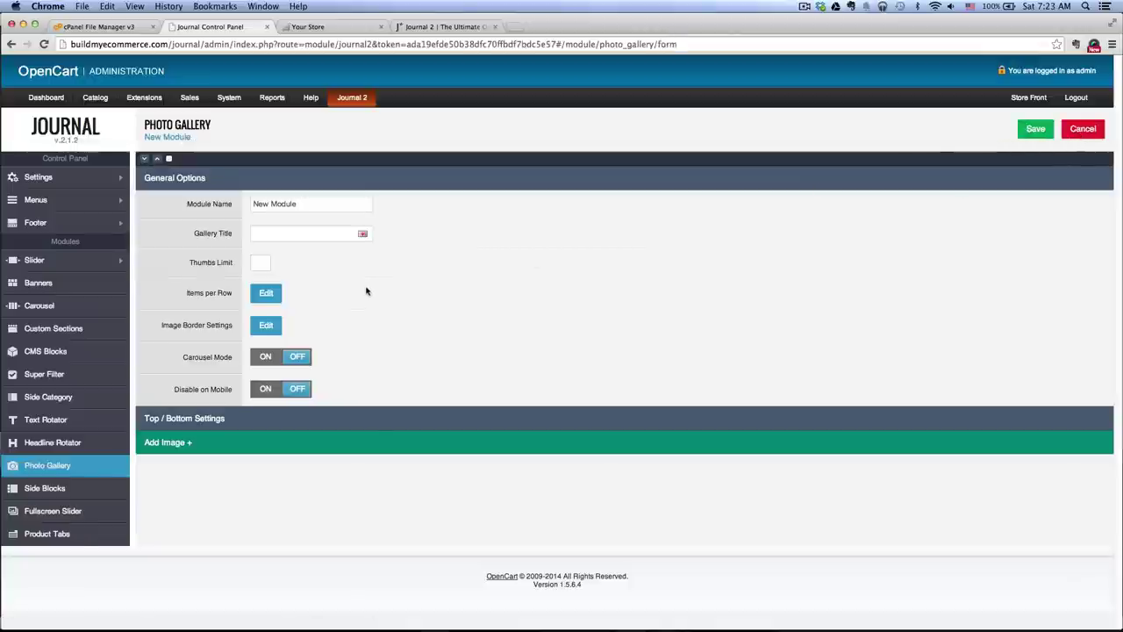
- Add a first image entry to the gallery and create a Photo_Gallery folder for it in the image manager, with that folder opened
click(377, 442)
scroll(371, 386, down, 2)
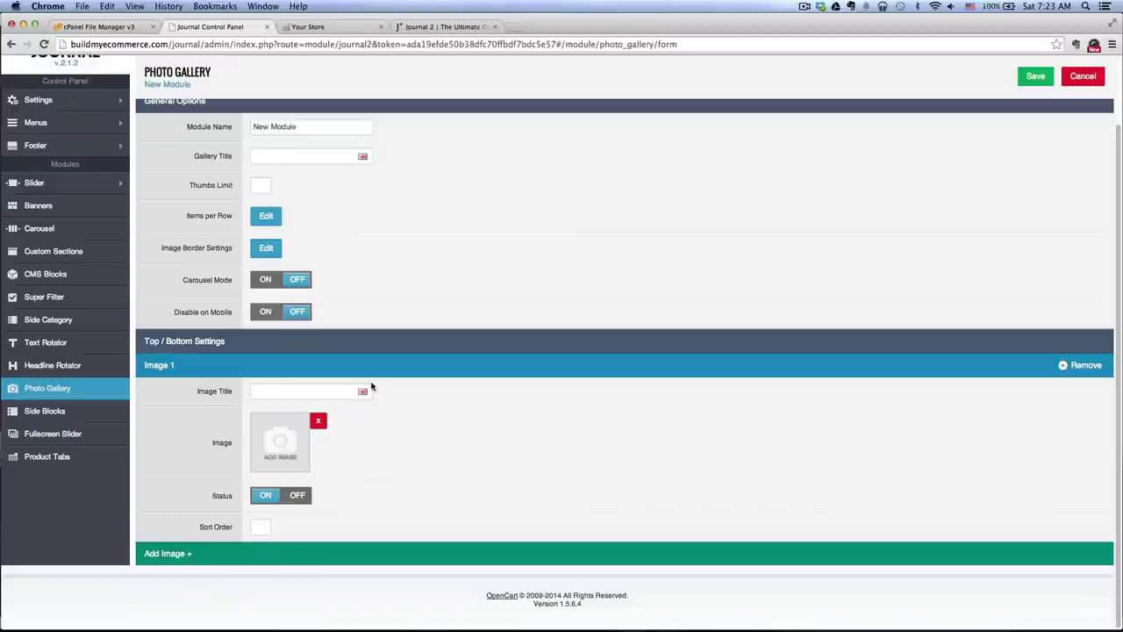
click(276, 440)
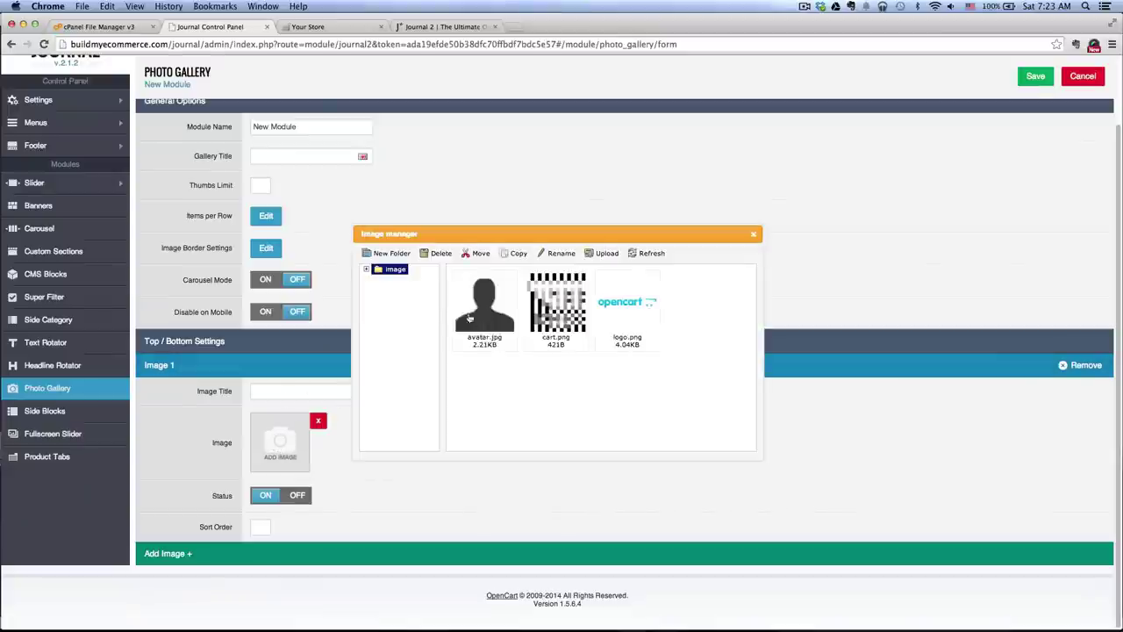
click(383, 254)
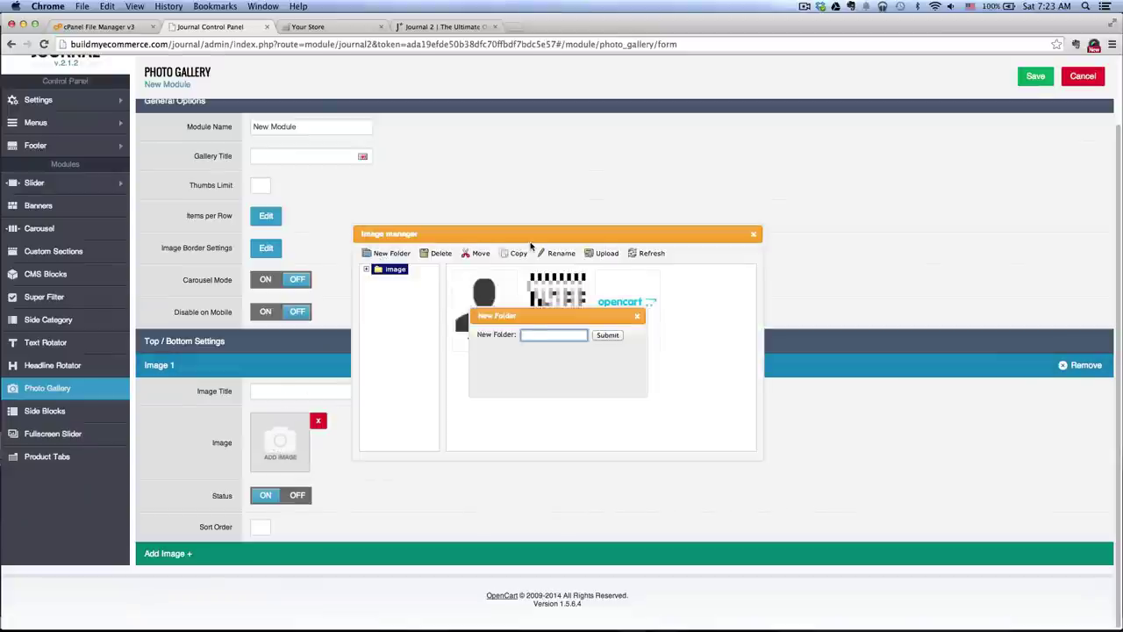
click(614, 341)
click(658, 222)
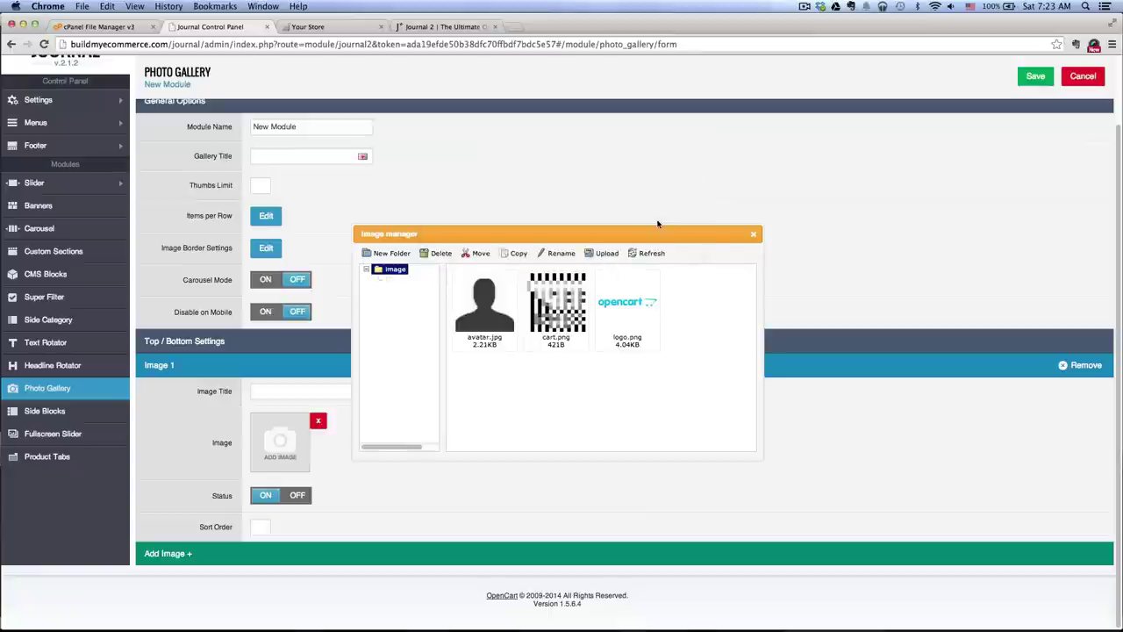
click(420, 291)
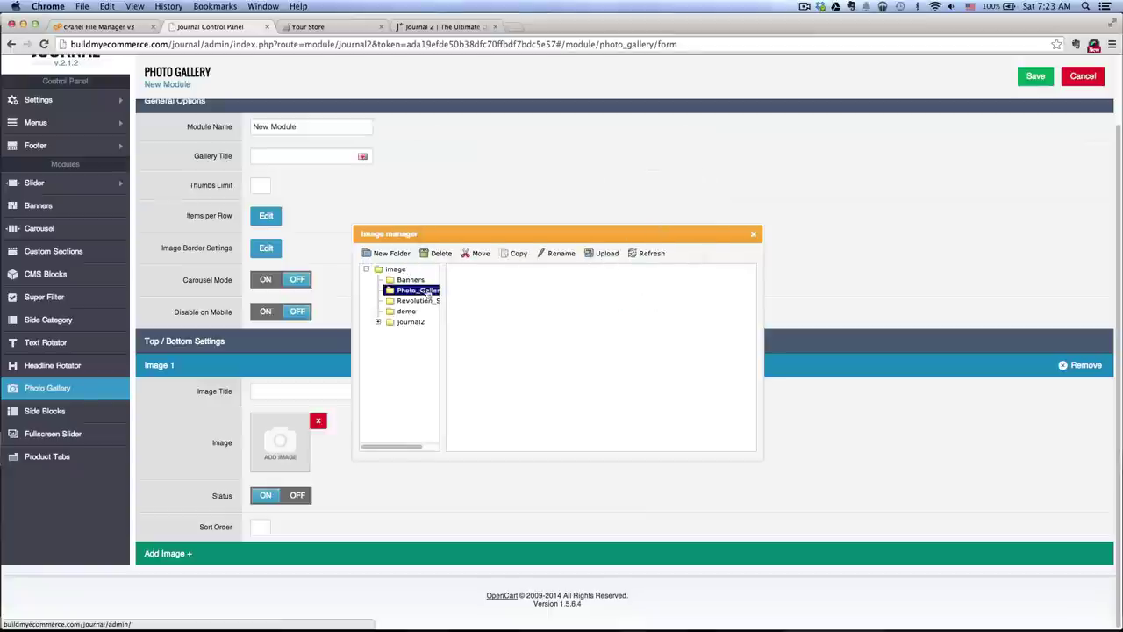
- Upload PG_01.jpg from the computer's Photo_Gallery folder into the image manager's Photo_Gallery folder
click(601, 255)
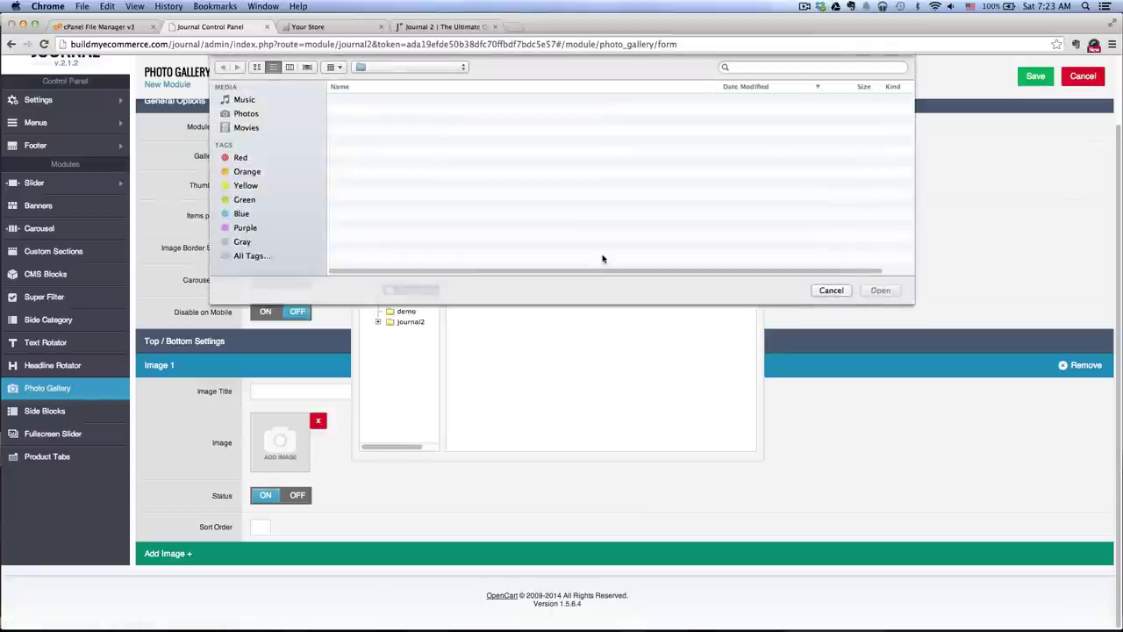
double_click(380, 101)
double_click(374, 122)
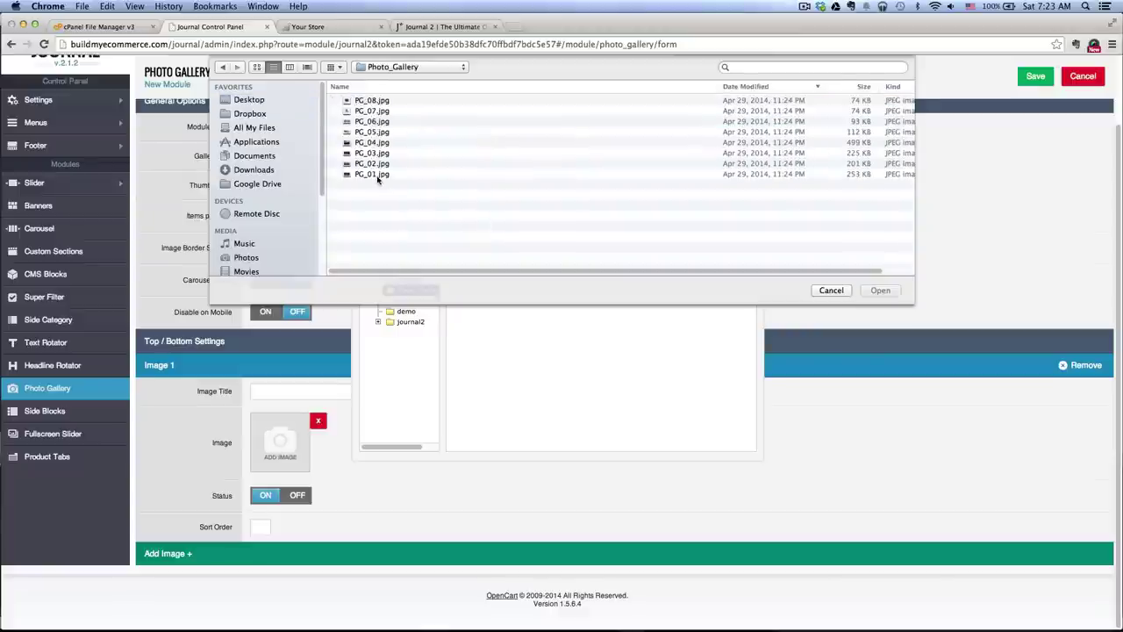
click(379, 176)
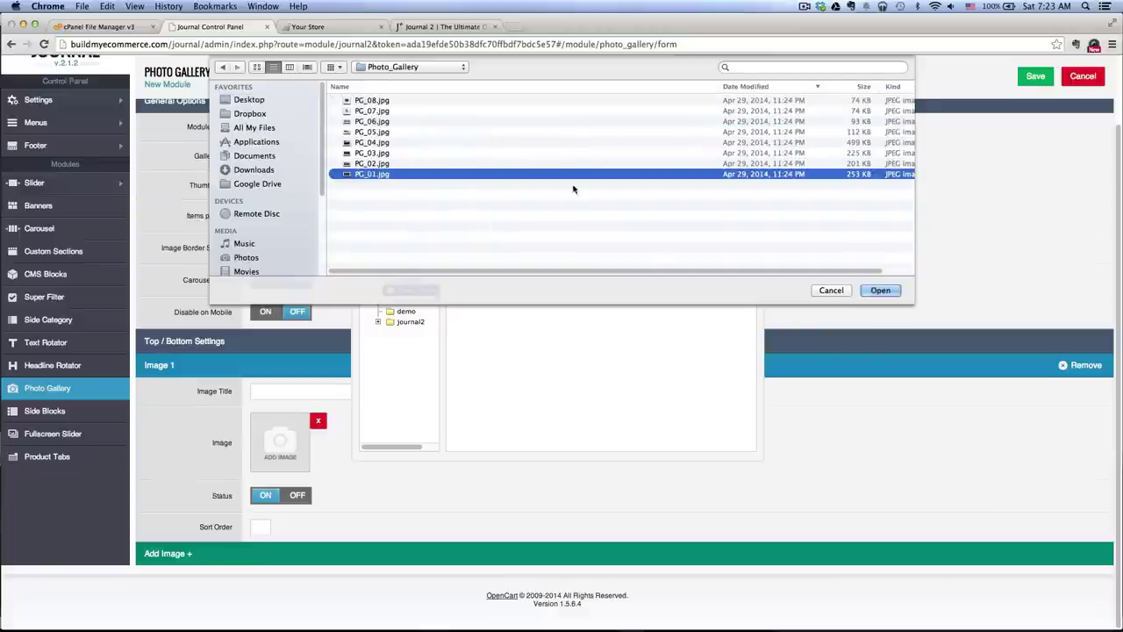
click(882, 291)
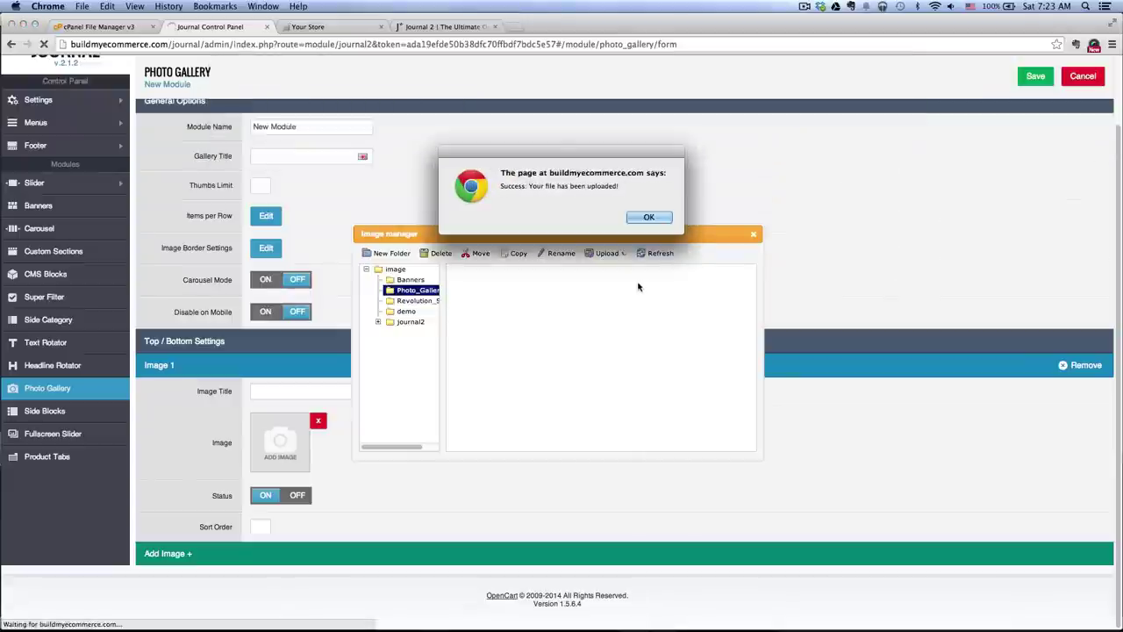
click(647, 217)
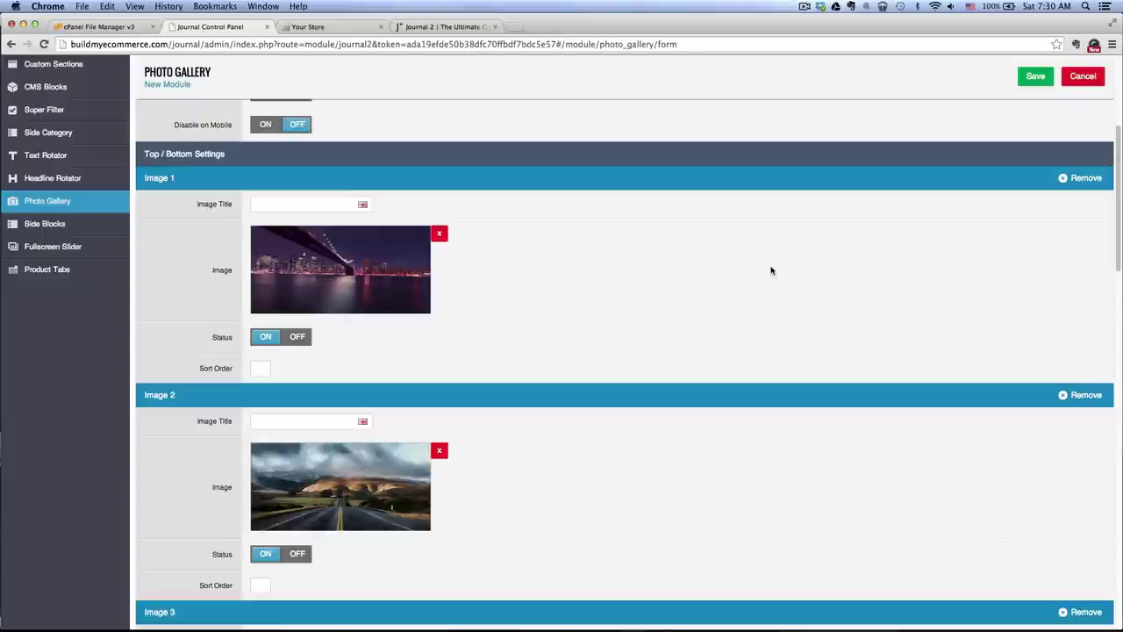
- Review the image entries of the new photo gallery module and save the module
scroll(764, 241, down, 10)
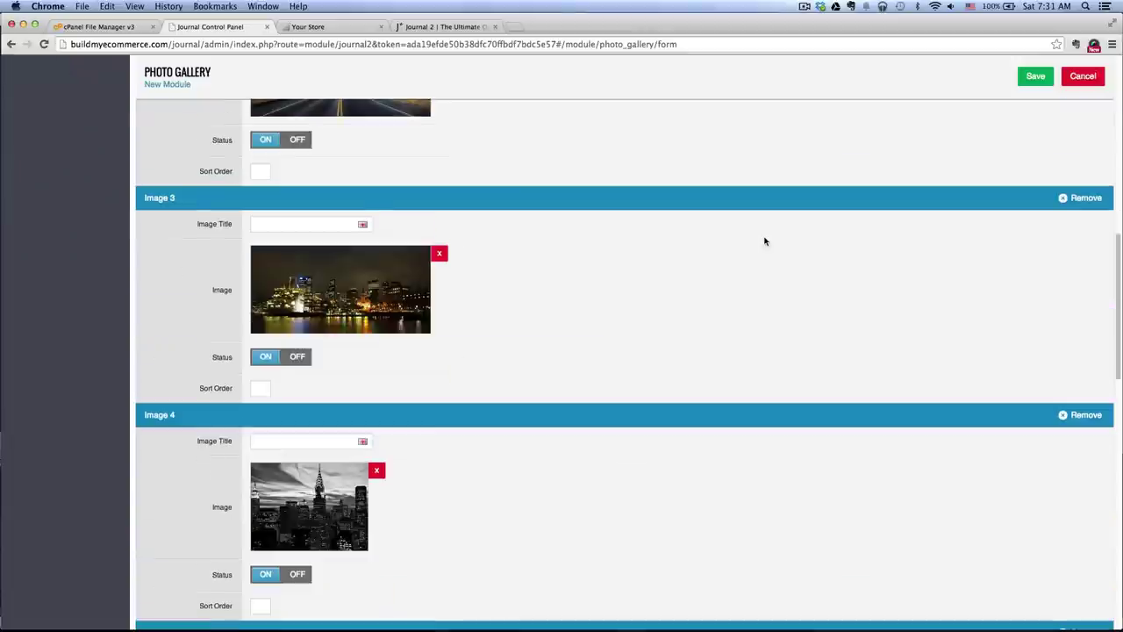
scroll(764, 241, down, 20)
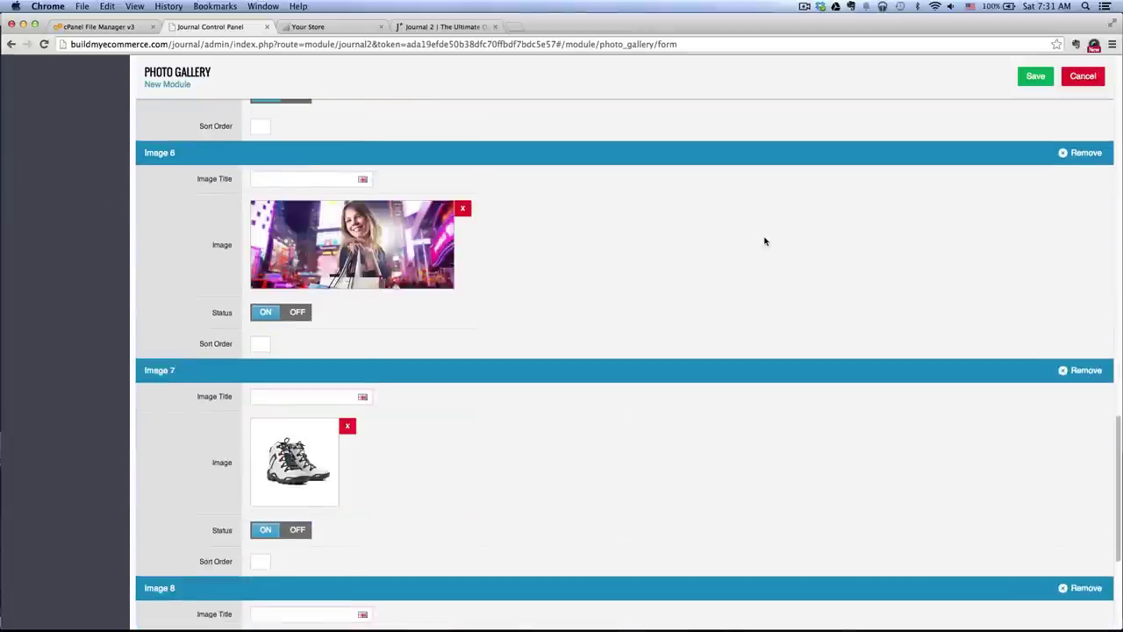
scroll(764, 241, up, 20)
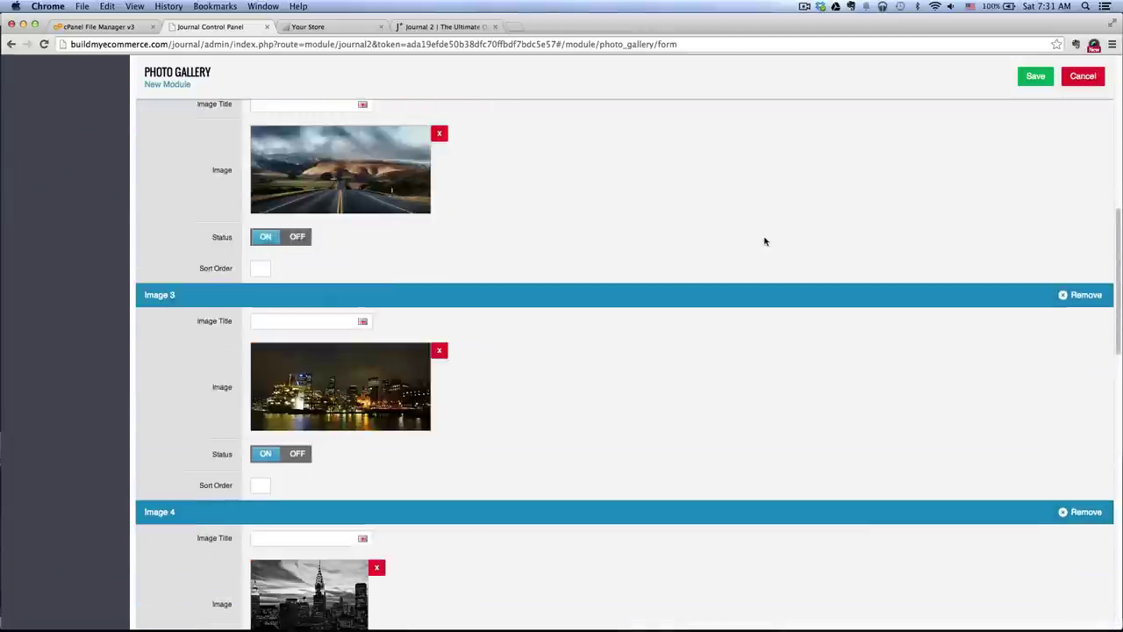
scroll(765, 241, up, 2)
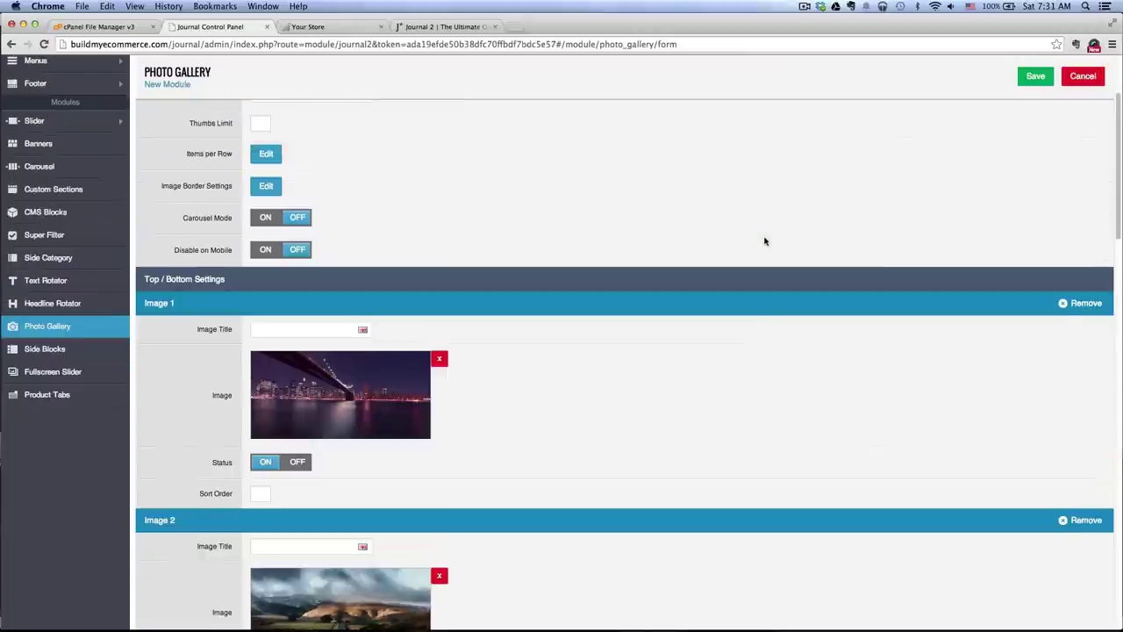
click(1035, 76)
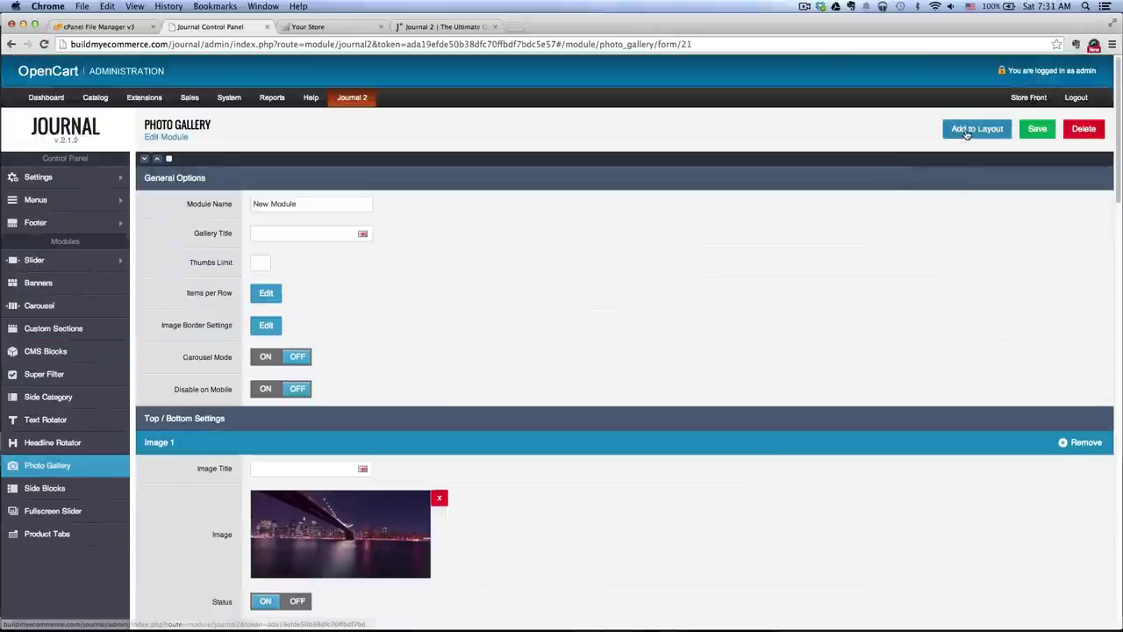
- Add the photo gallery module to the Home layout in the Bottom position and save the layout assignment
click(967, 134)
click(233, 217)
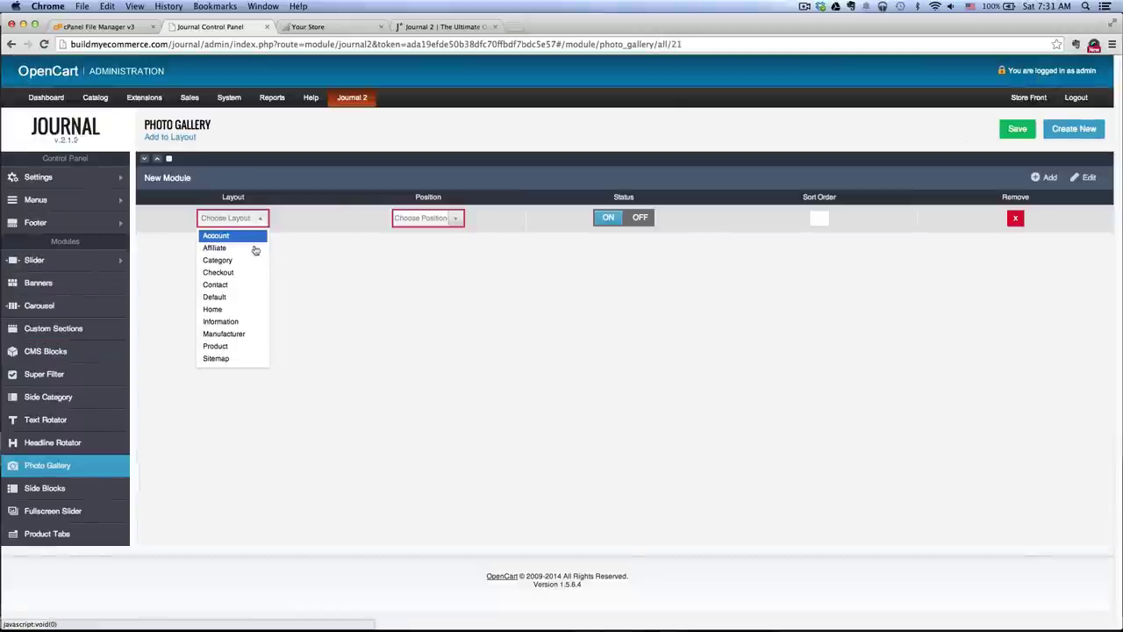
click(235, 309)
click(428, 217)
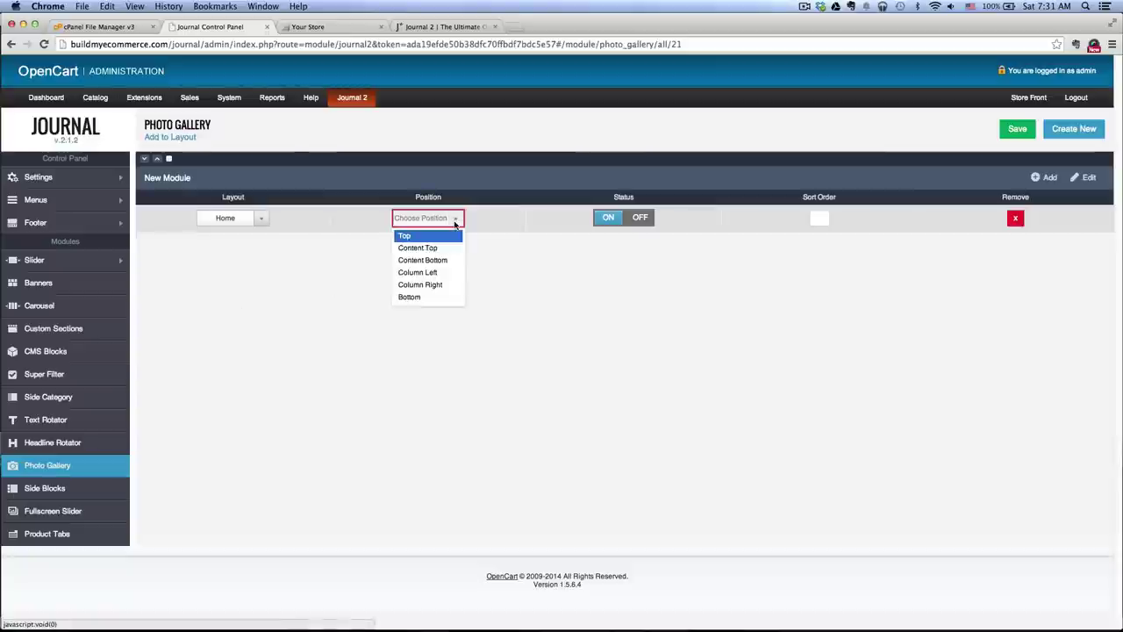
click(421, 297)
click(1017, 129)
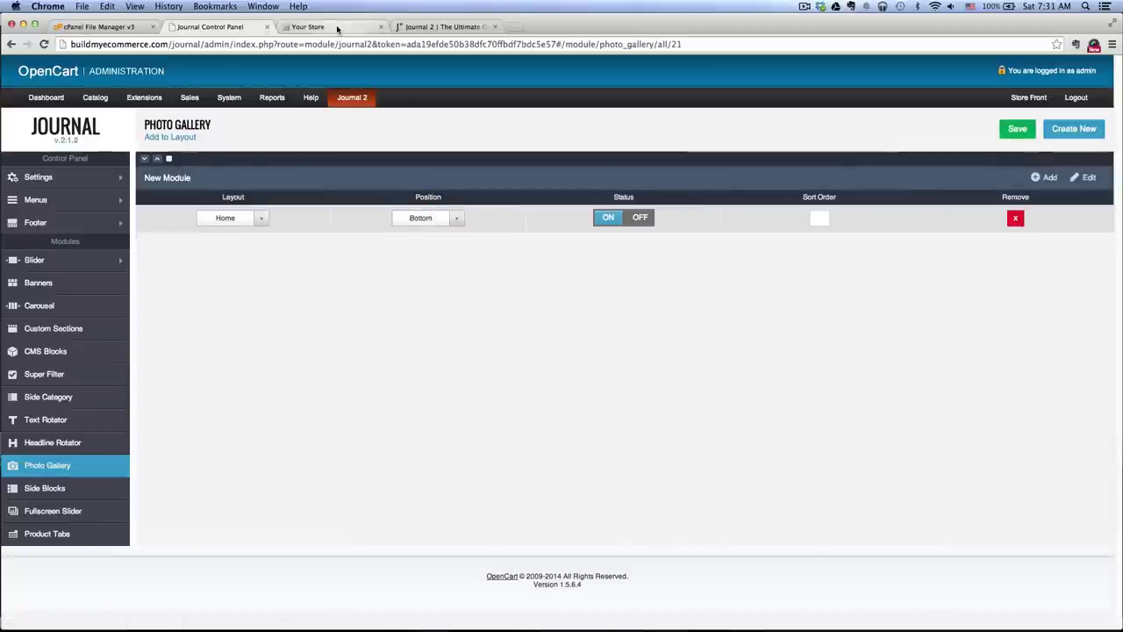
- Reload the storefront home page and check the photo gallery above the footer
click(318, 26)
click(44, 44)
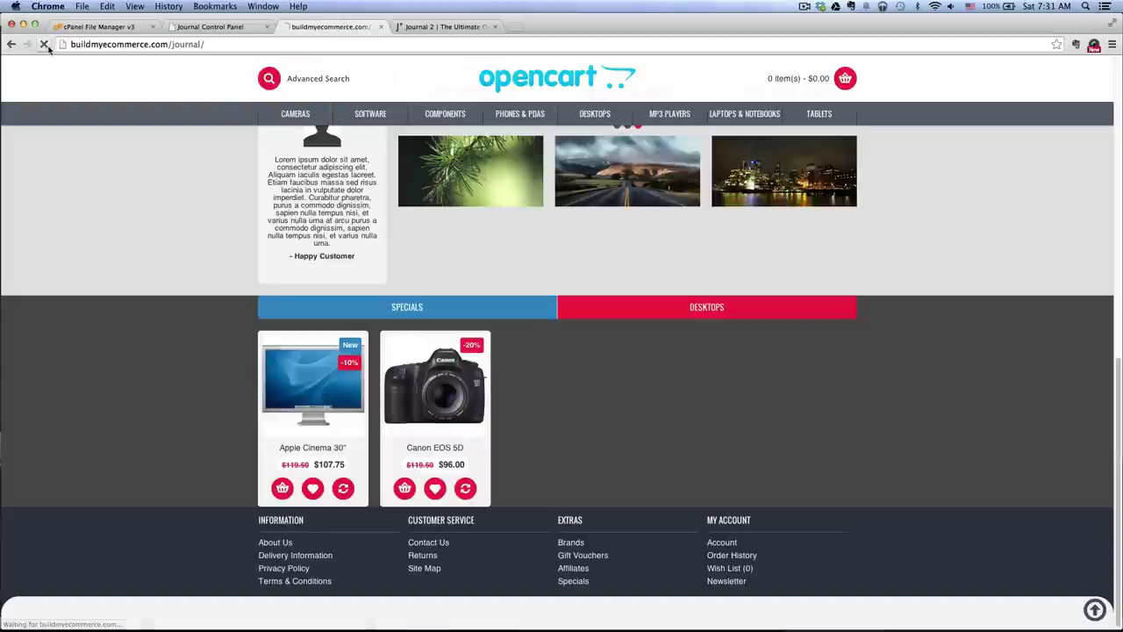
scroll(915, 253, down, 5)
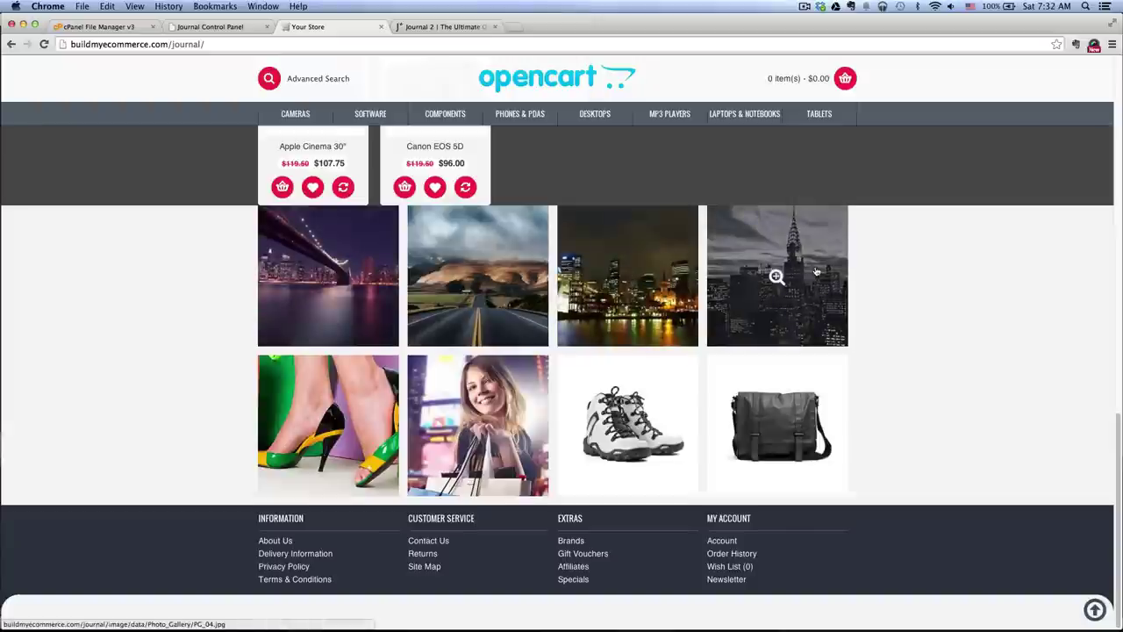
scroll(816, 291, up, 2)
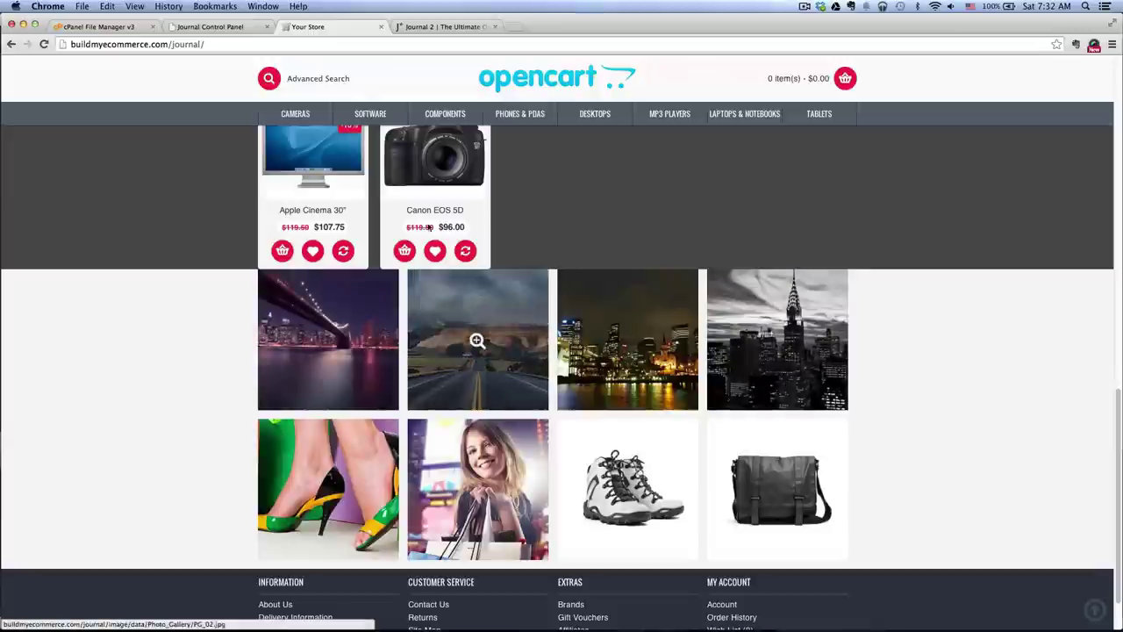
- Set the photo gallery's items per row to 8 for Large Desktop and Desktop under No Columns, and save the module
click(215, 27)
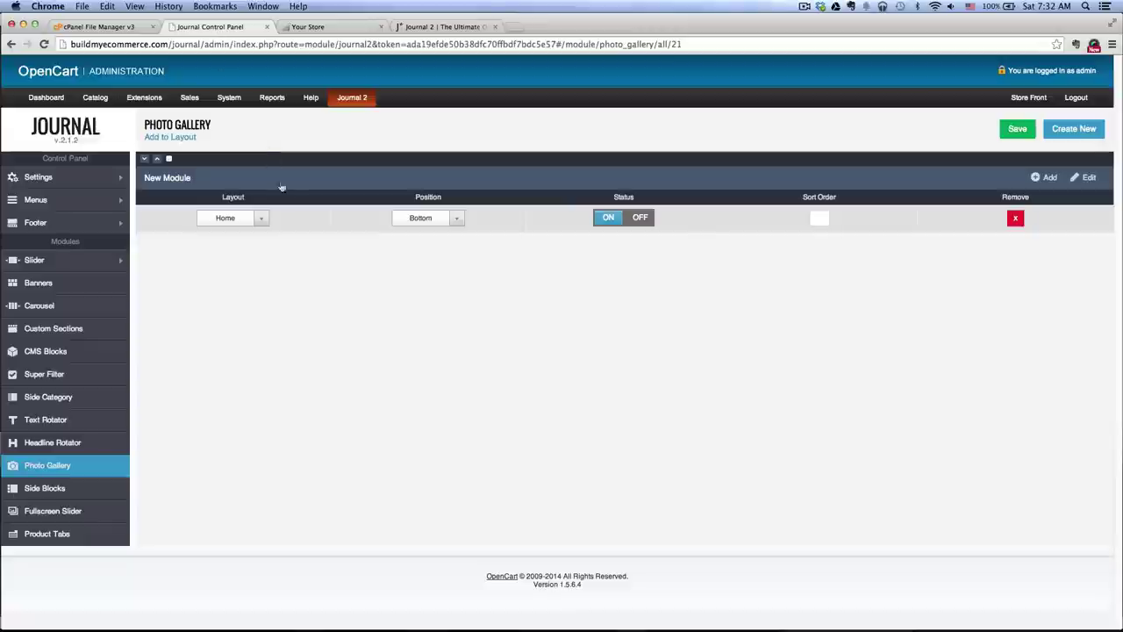
click(1087, 179)
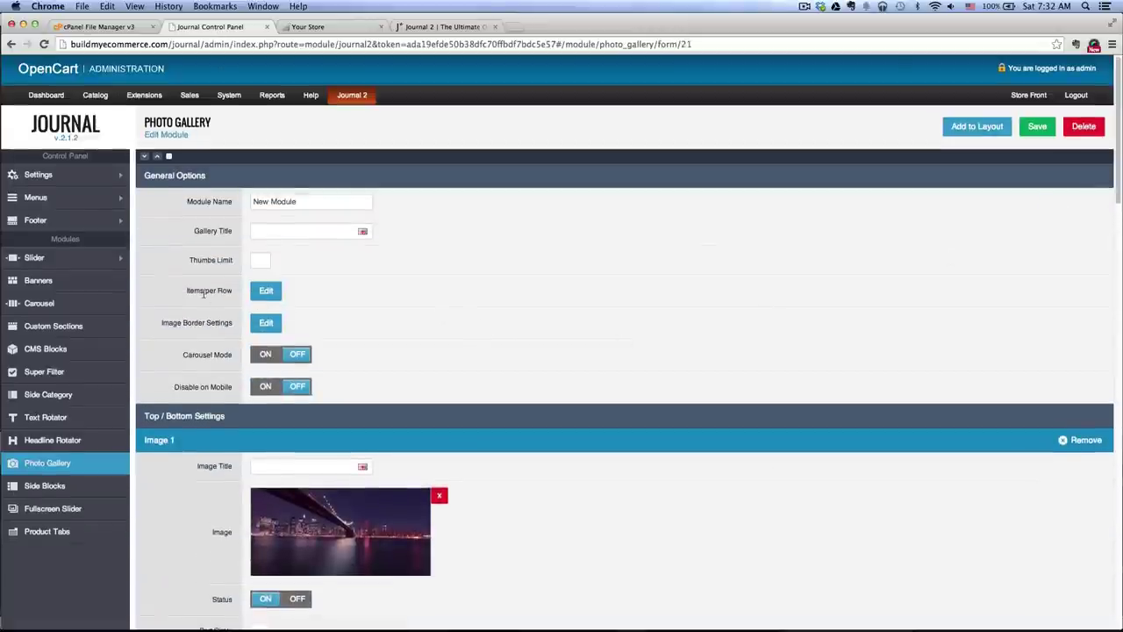
click(263, 291)
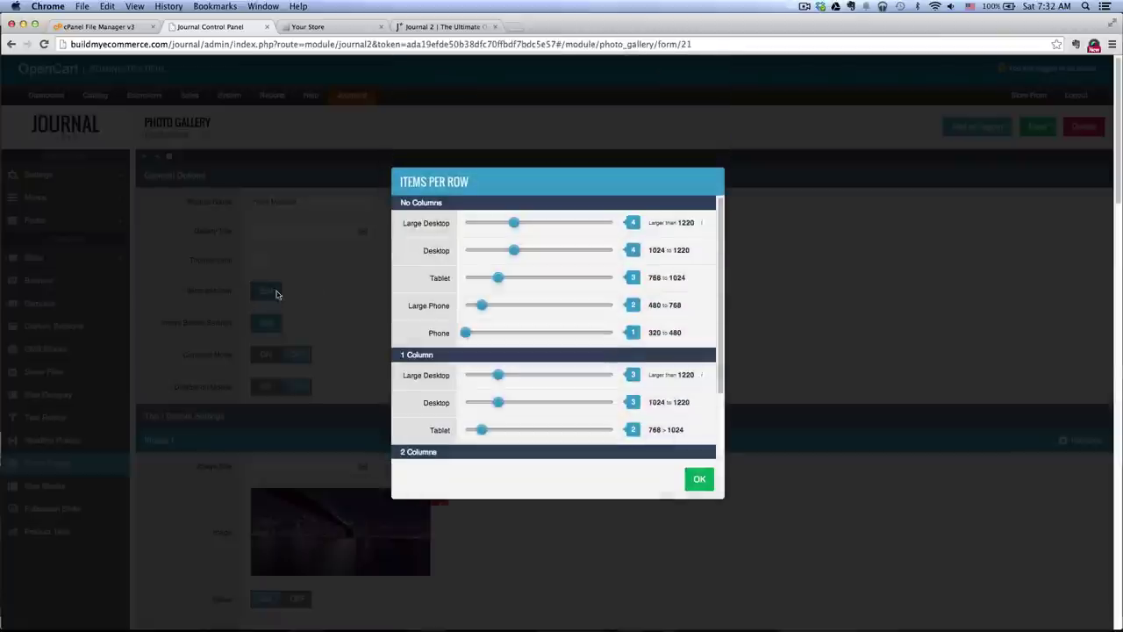
drag(520, 226, 579, 223)
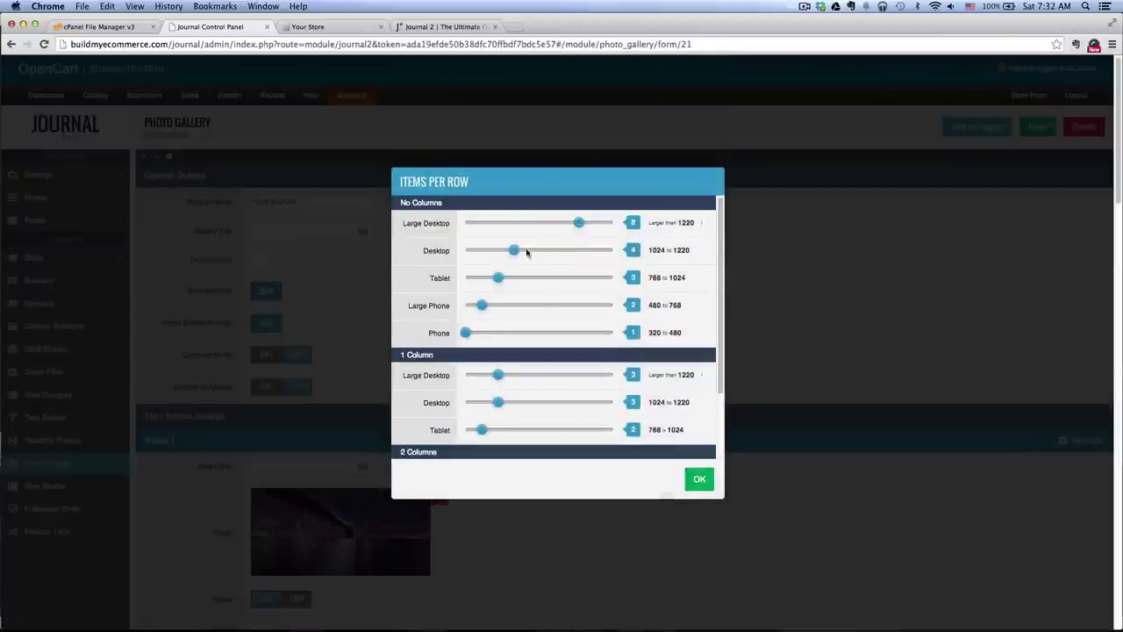
drag(516, 255, 579, 251)
click(699, 478)
click(1037, 127)
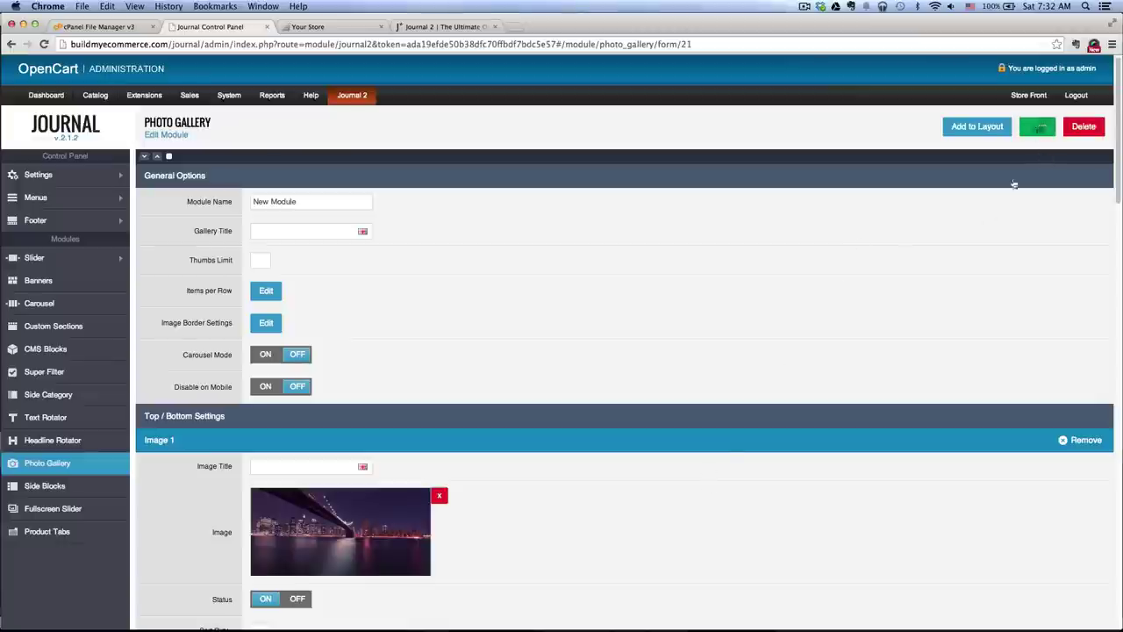
- Reload the storefront home page to check the gallery row and compare it with the Journal 2 theme demo
click(320, 26)
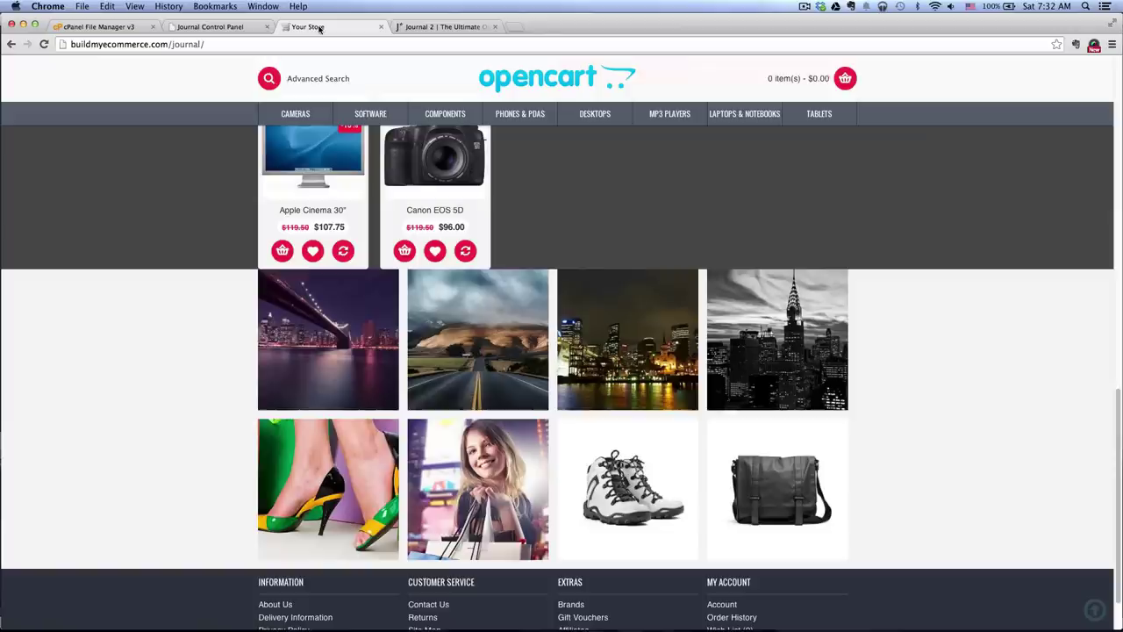
click(43, 45)
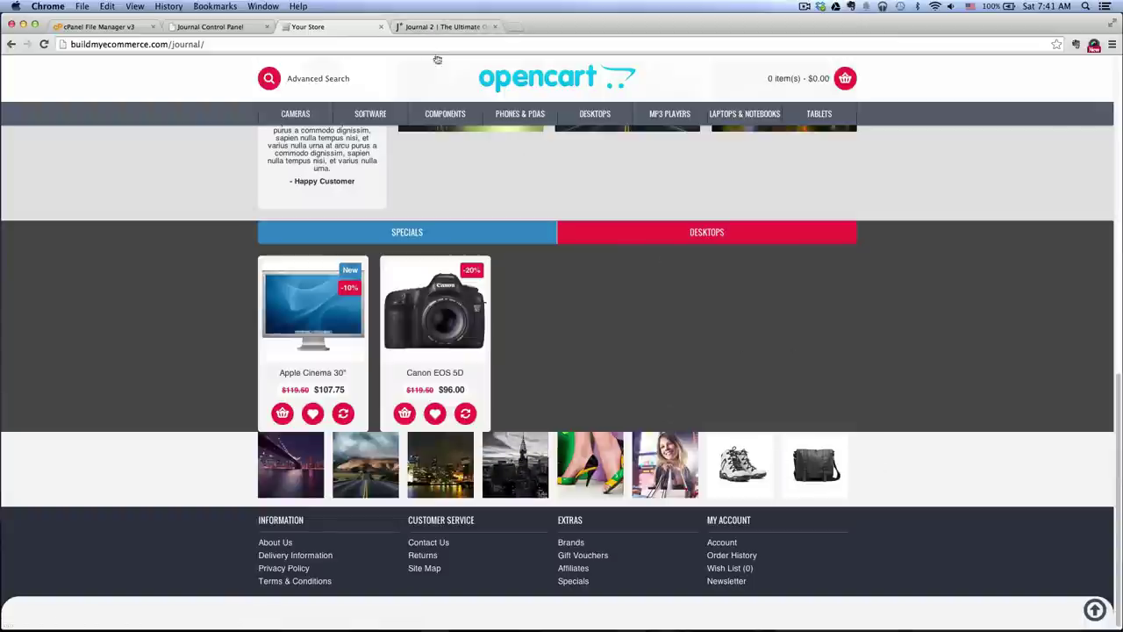
click(430, 28)
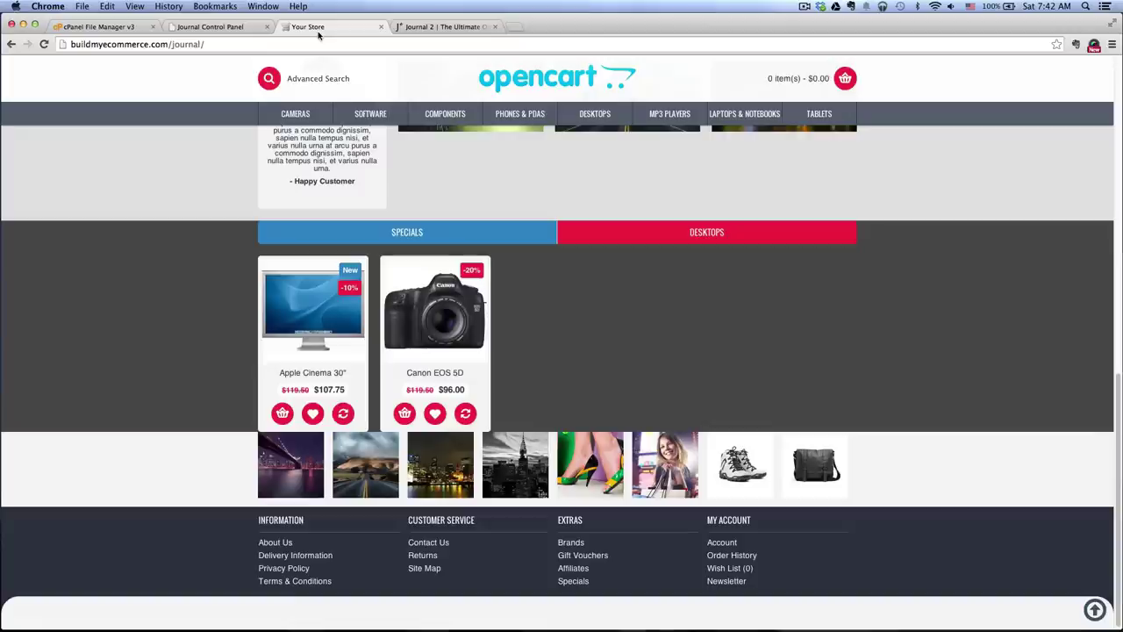
click(316, 27)
- Turn on the Fullwidth Module option in the home page photo gallery module's Top / Bottom Settings and save the module
click(221, 29)
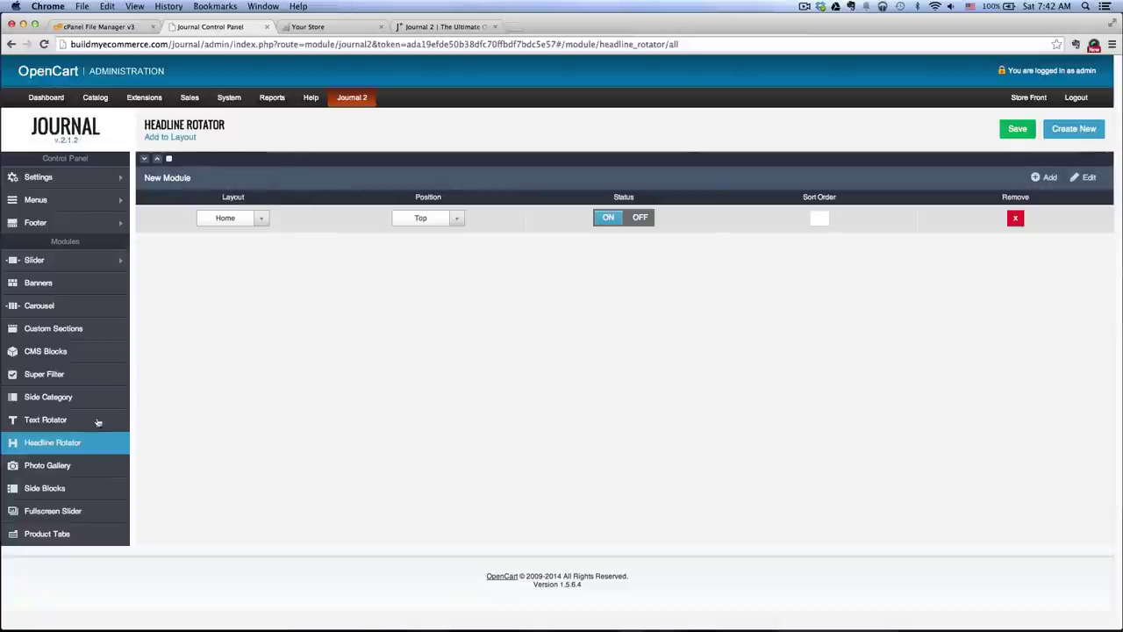
click(53, 465)
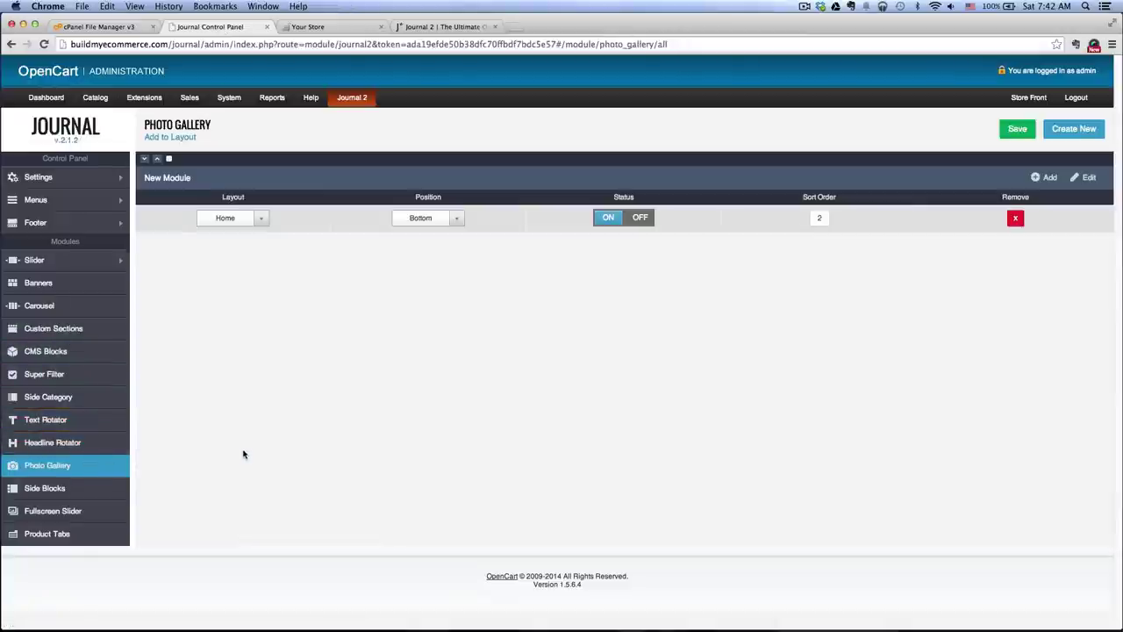
click(1086, 179)
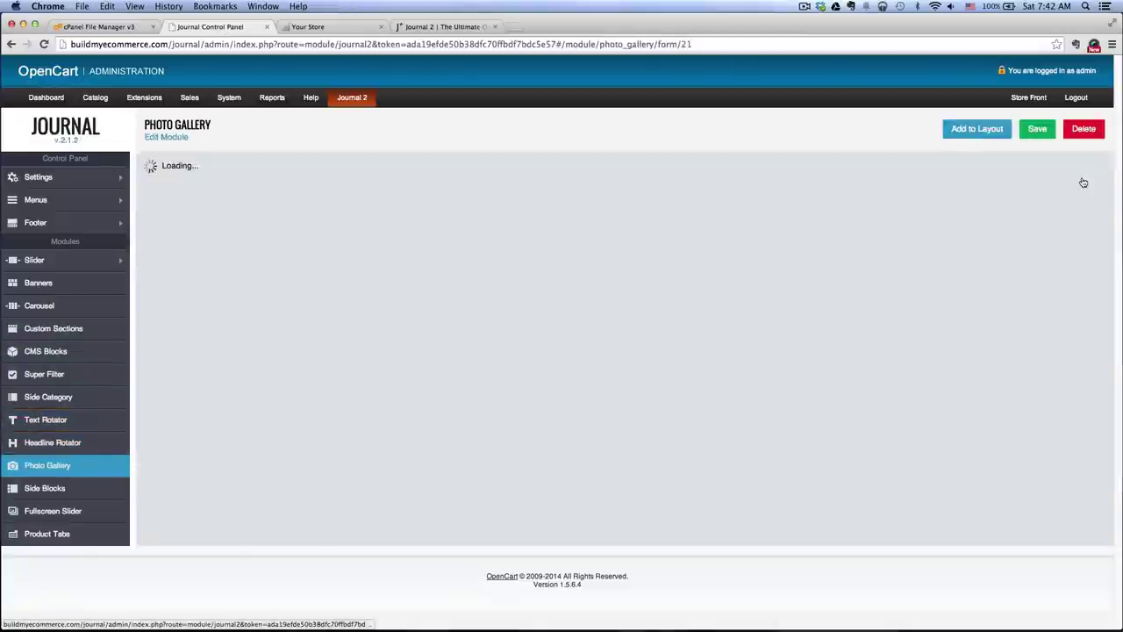
scroll(756, 281, down, 2)
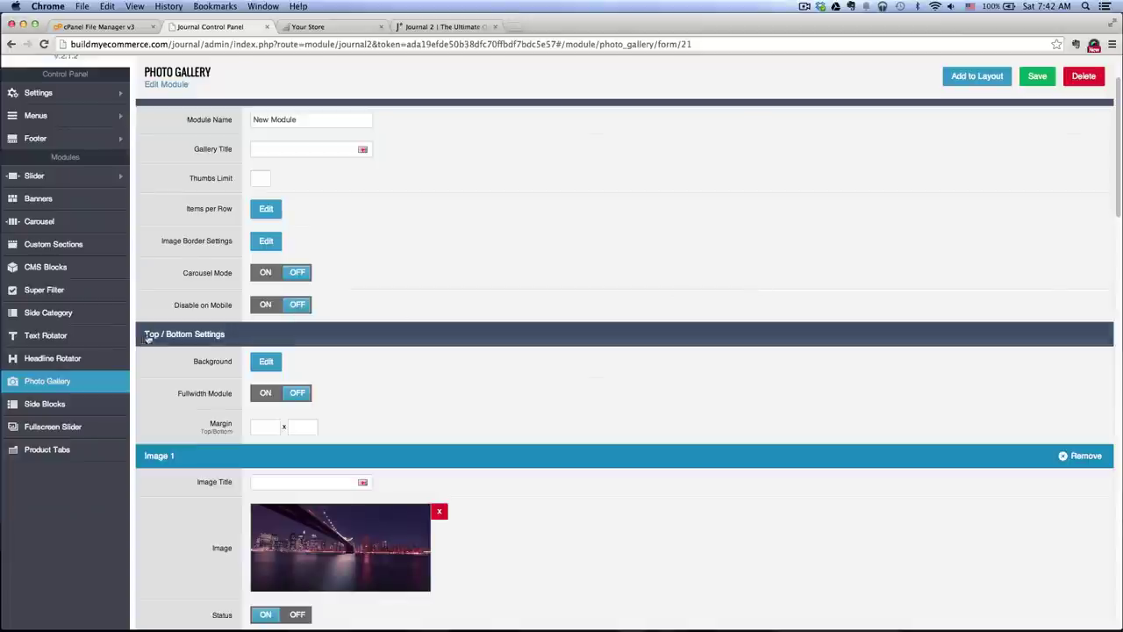
scroll(188, 335, down, 1)
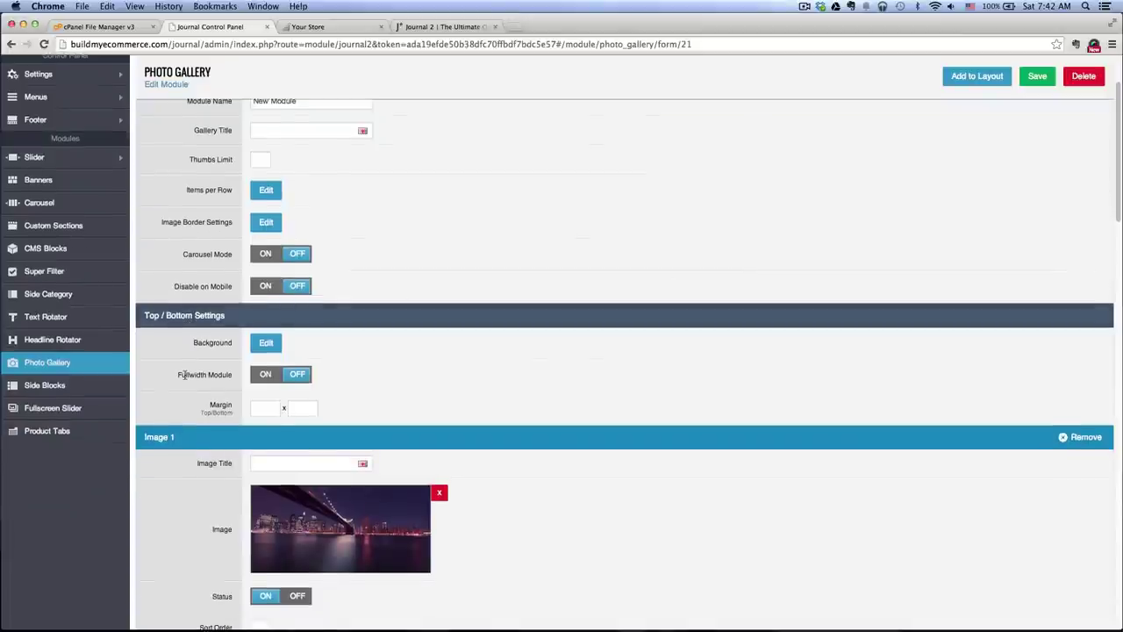
click(259, 376)
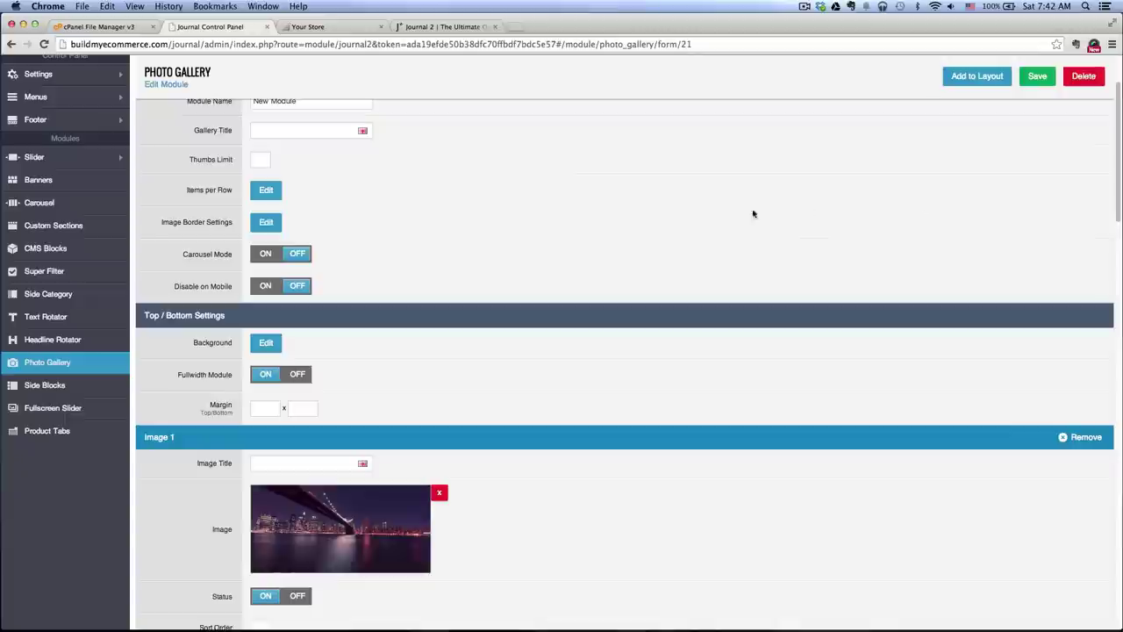
- Reload the storefront home page to check the full-width gallery row and compare it with the Journal 2 theme demo
click(338, 29)
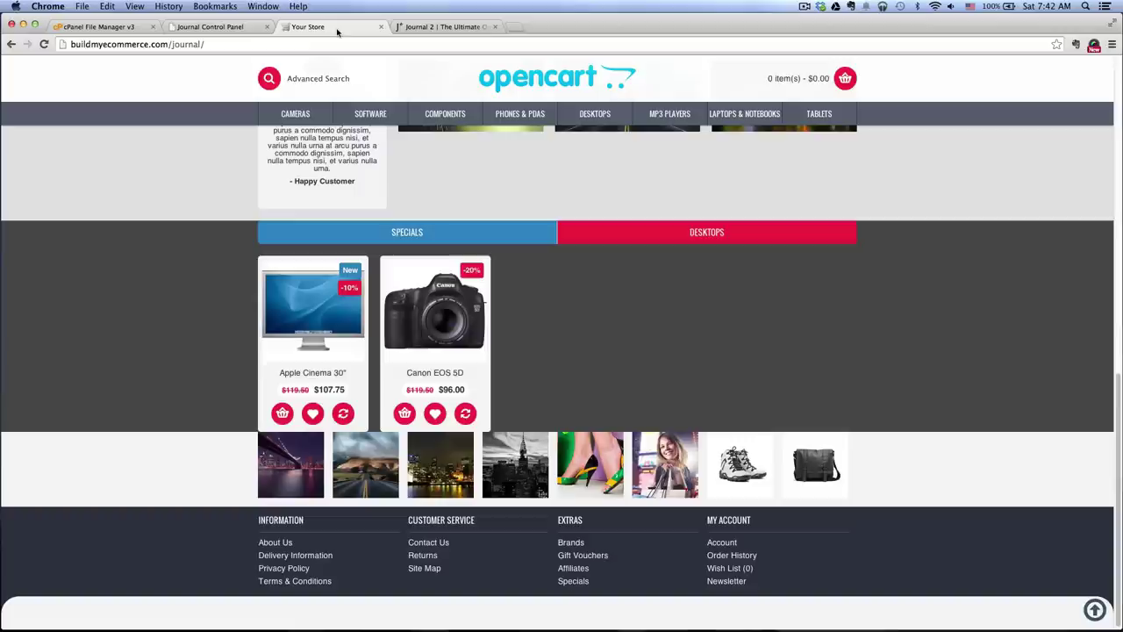
click(43, 44)
scroll(821, 357, down, 2)
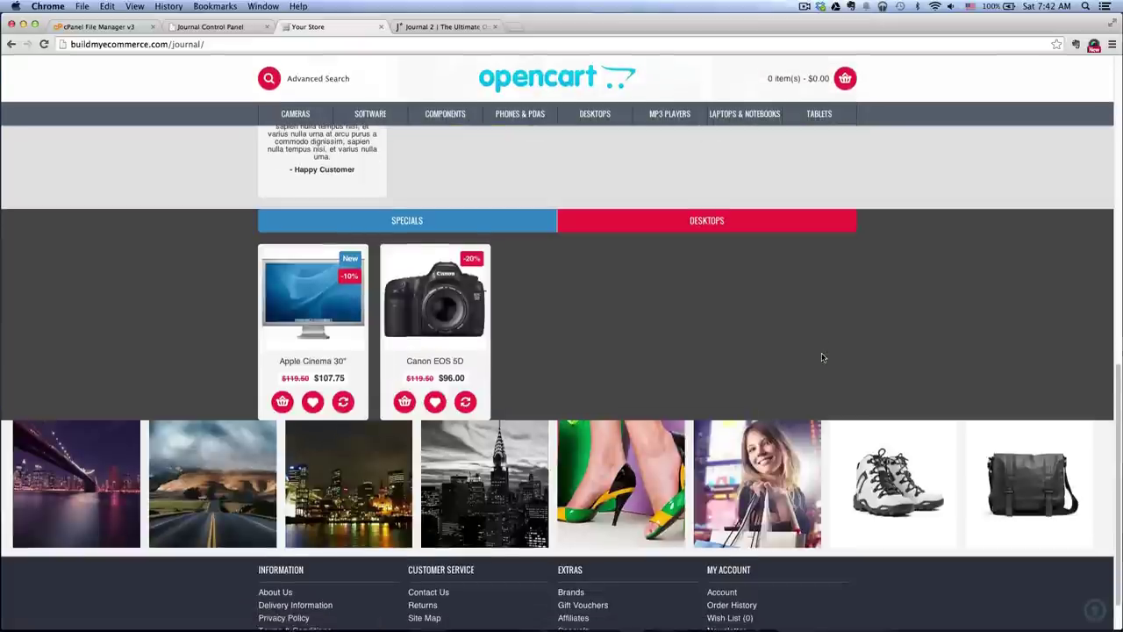
scroll(205, 400, down, 1)
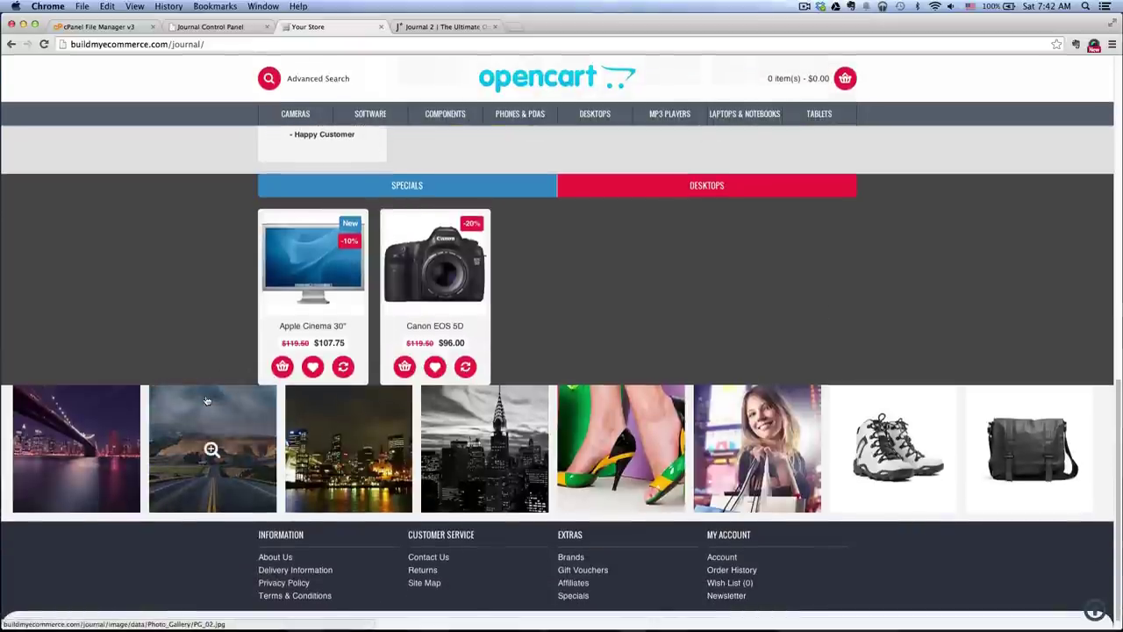
click(423, 27)
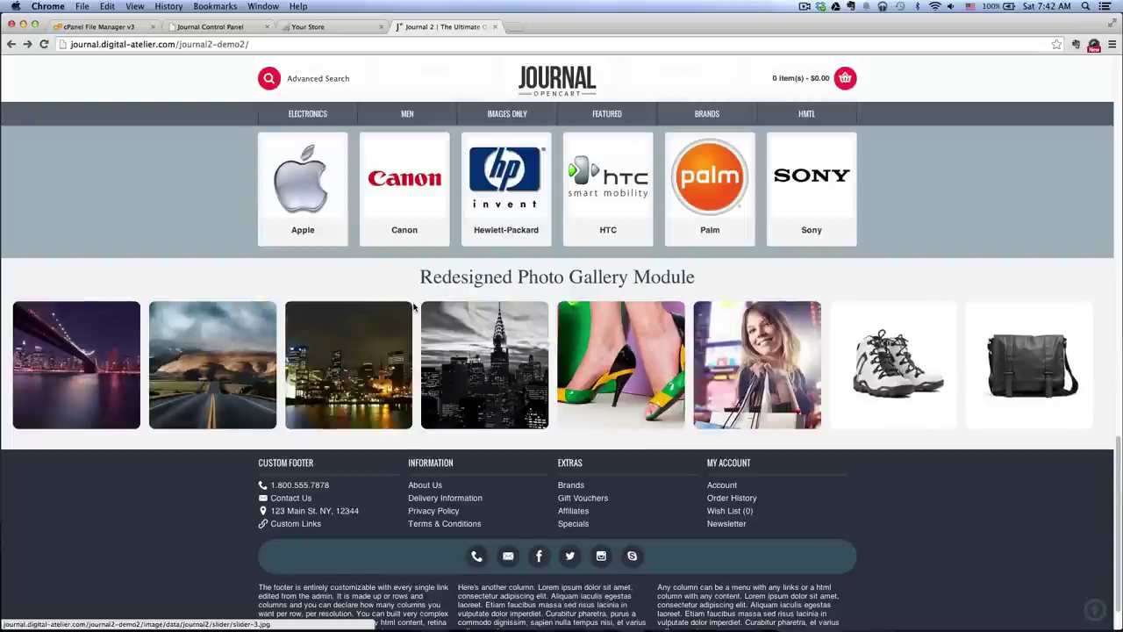
click(294, 29)
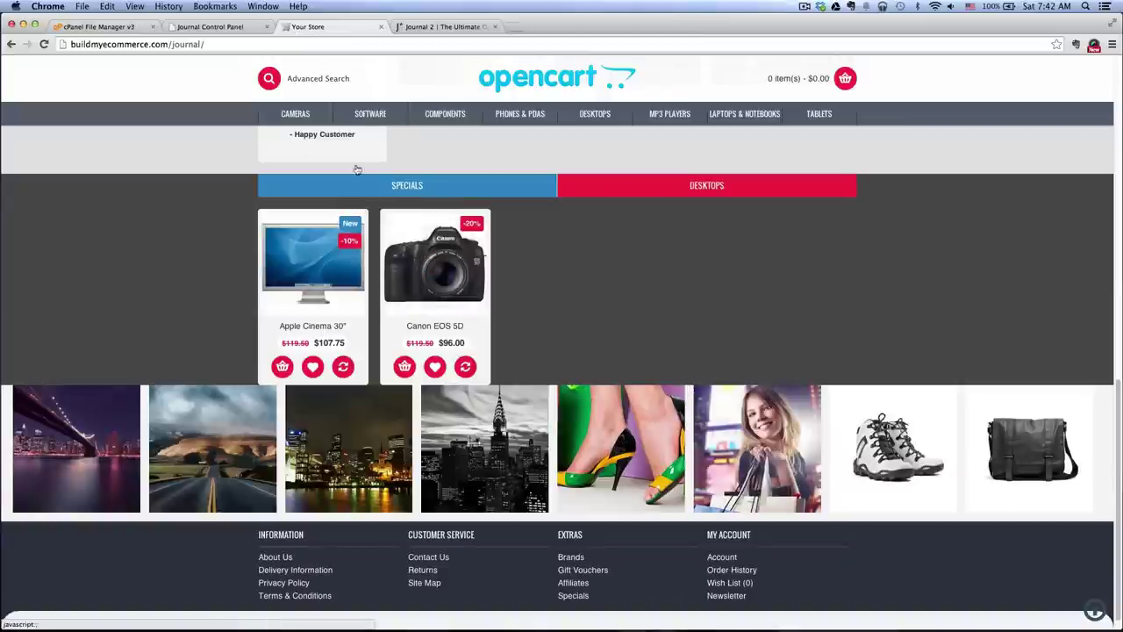
- Set the photo gallery's image border radius to 10 px for all corners and save the module
click(218, 29)
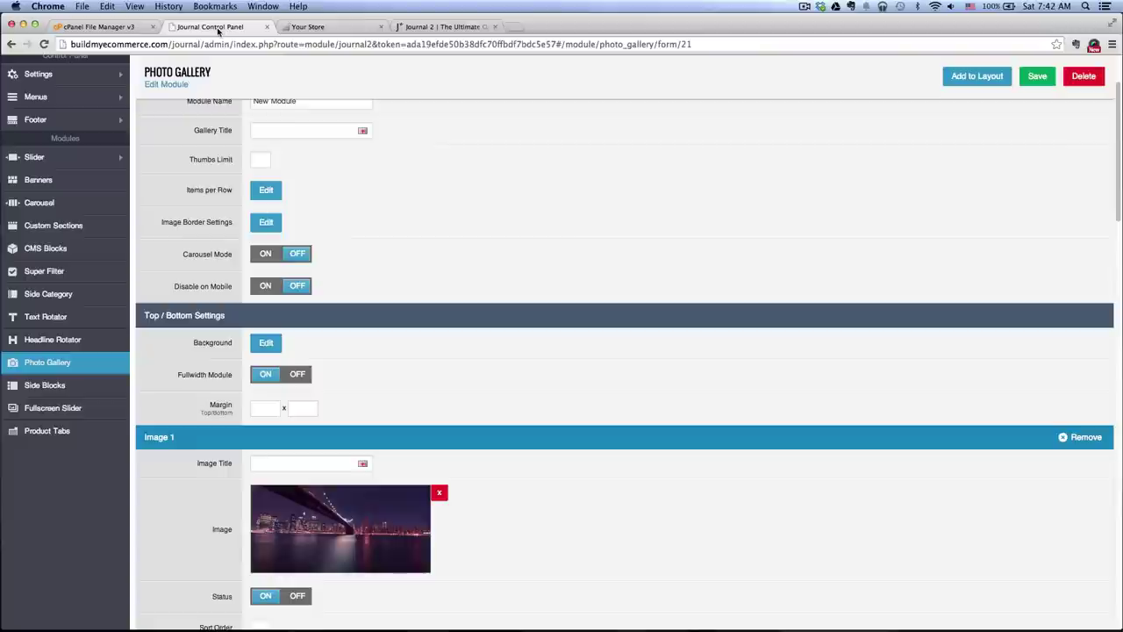
scroll(602, 253, up, 3)
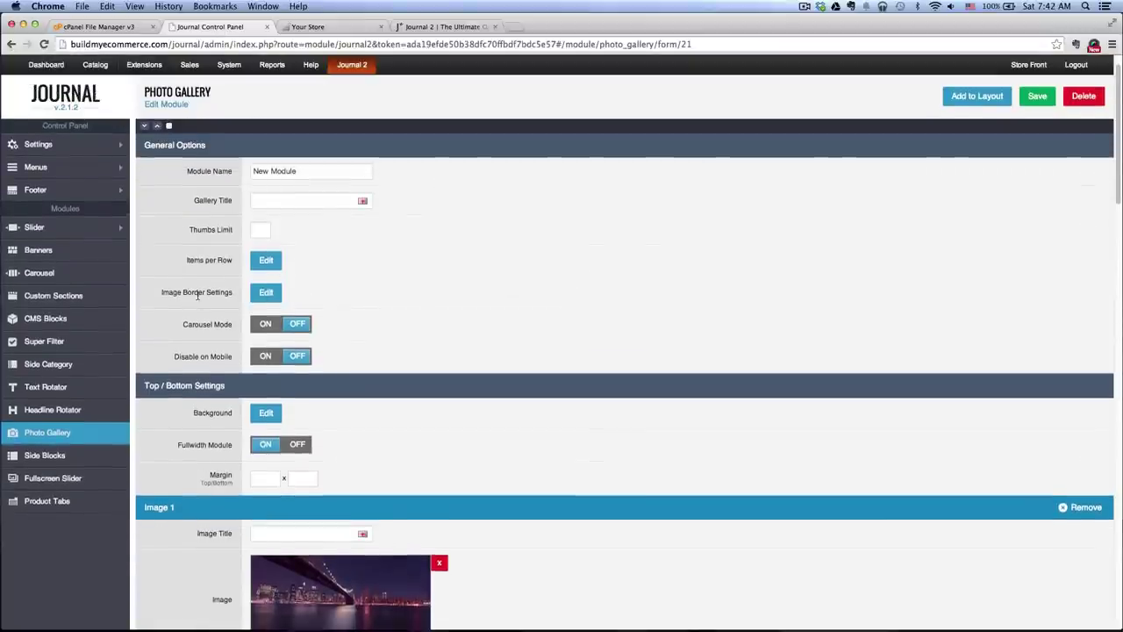
click(266, 293)
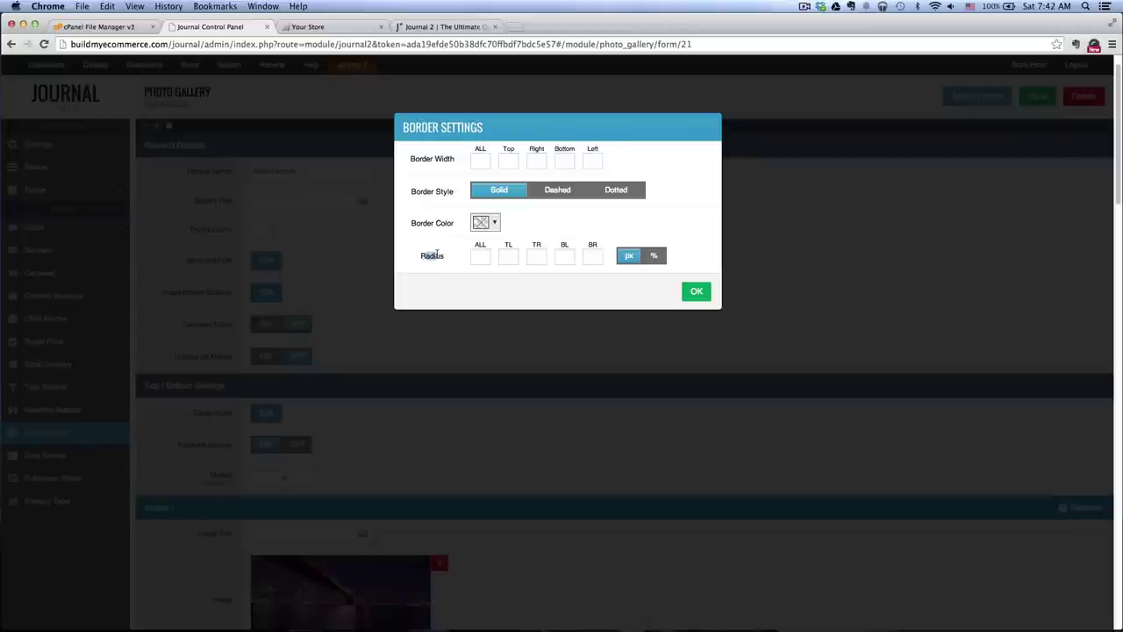
click(480, 256)
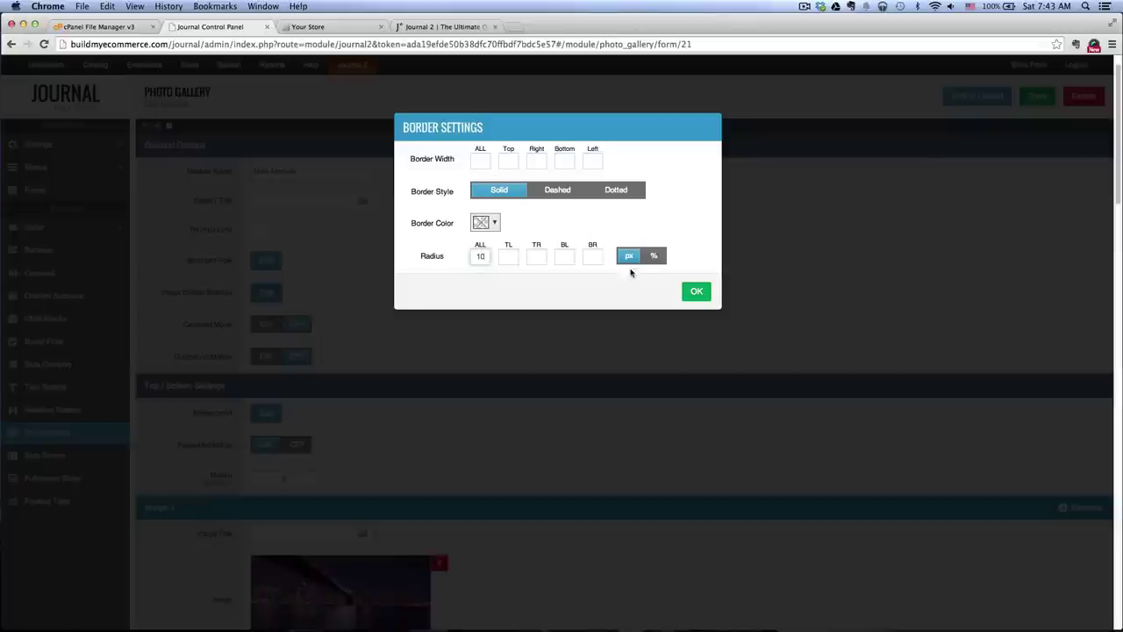
click(694, 293)
click(1037, 96)
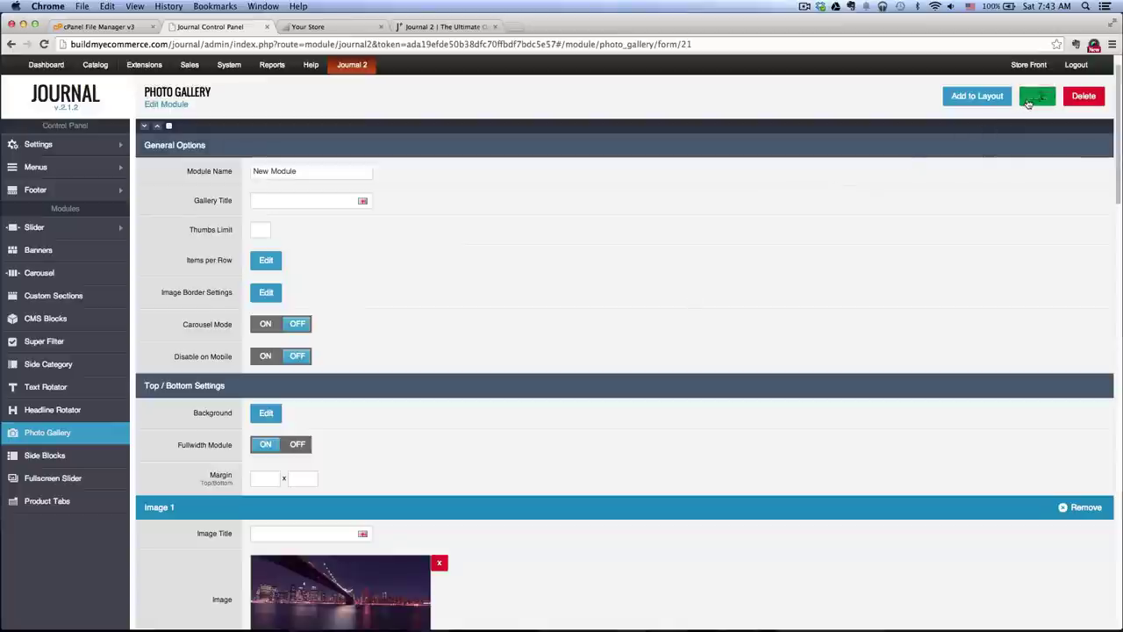
- Reload the storefront to check the gallery's image corners, and examine the heading above the gallery in the theme demo
click(309, 27)
click(44, 44)
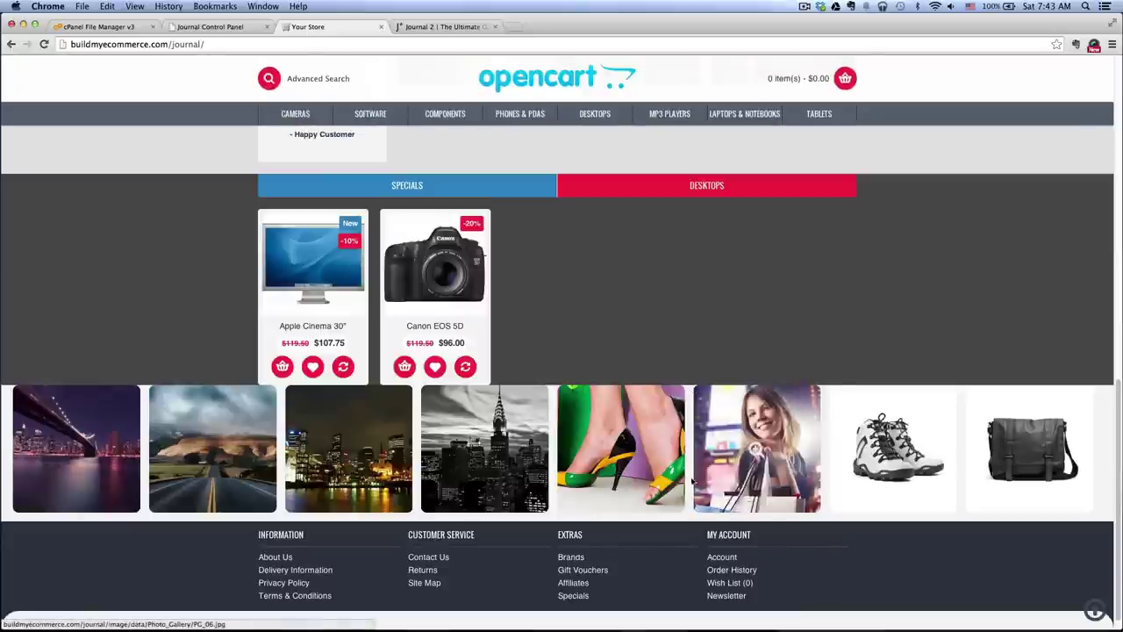
click(446, 28)
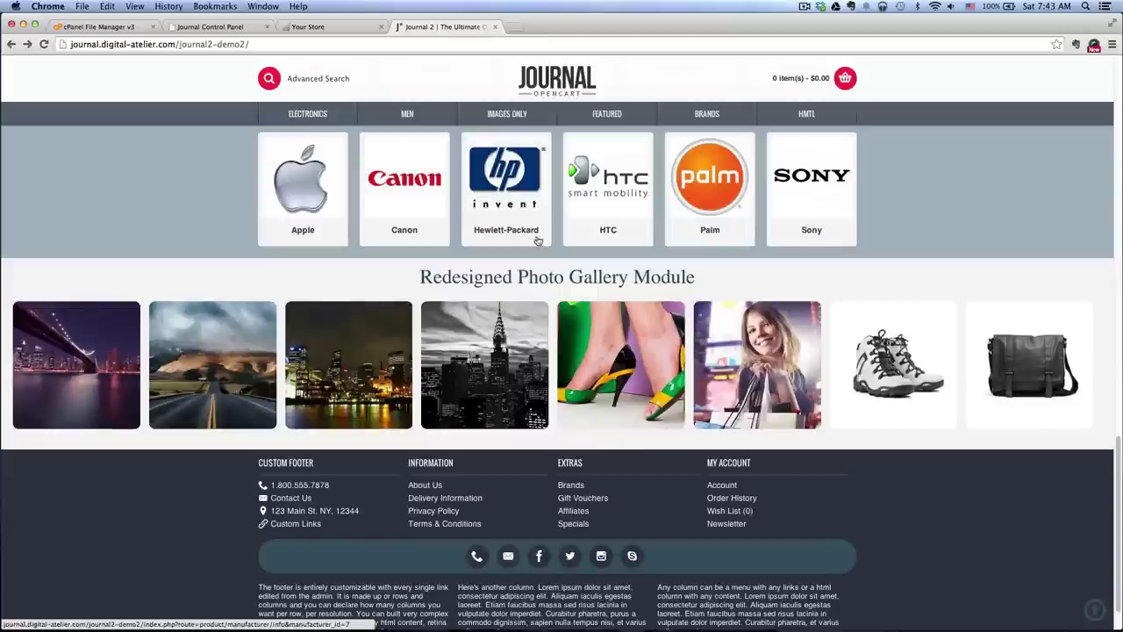
drag(422, 276, 704, 280)
click(705, 281)
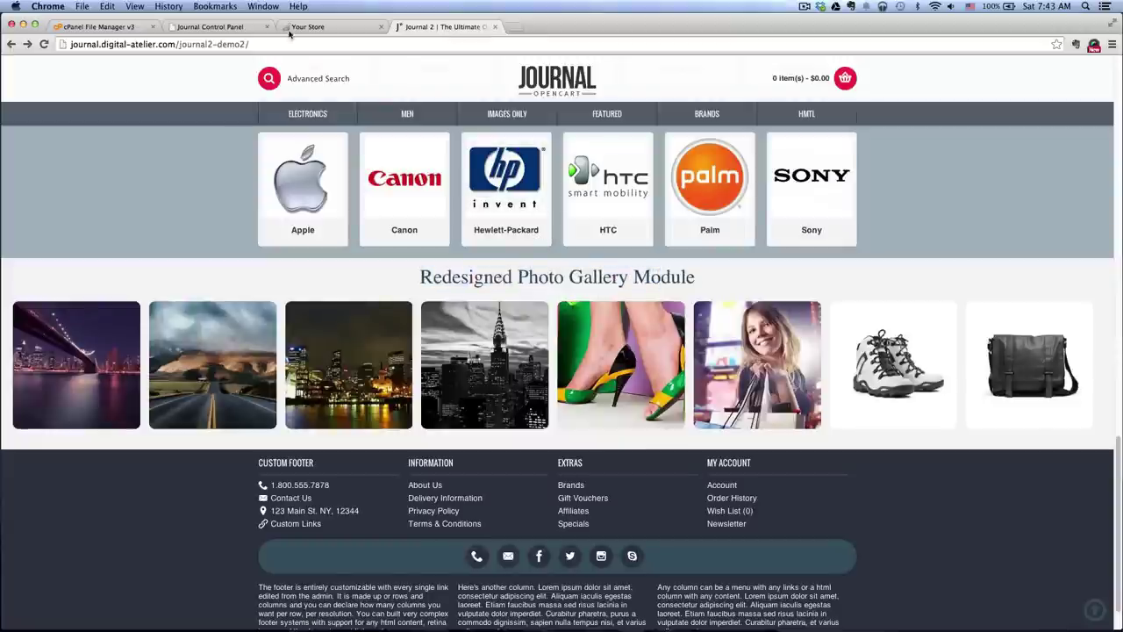
- Create a new Headline Rotator module with one item whose headline text is "Redesigned Photo Gallery Module", and save it
click(215, 27)
scroll(404, 270, down, 1)
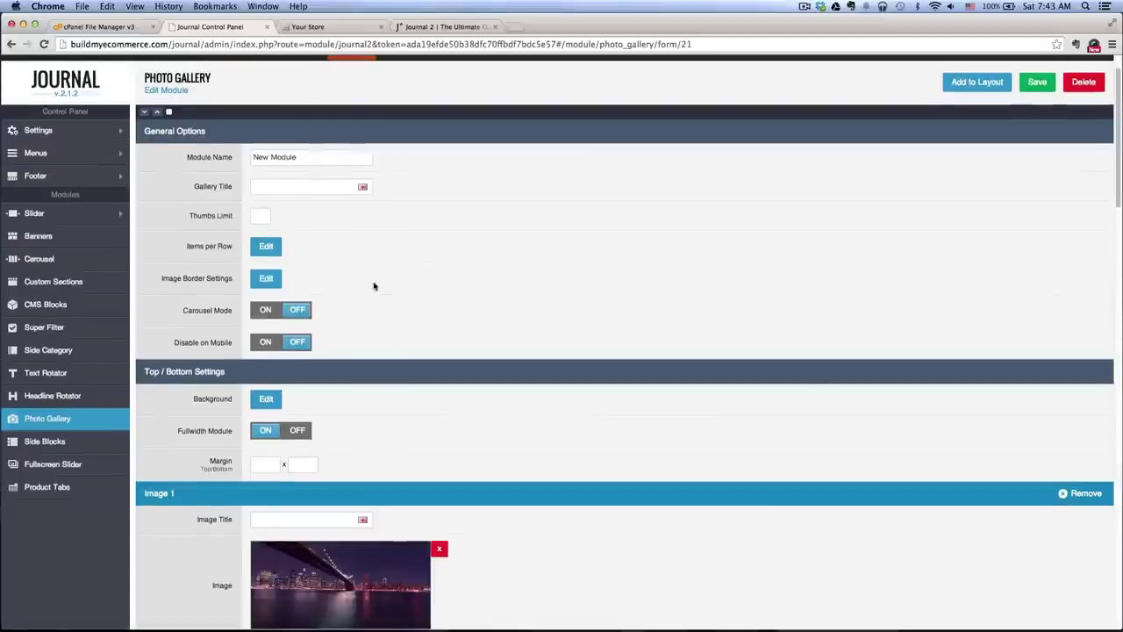
click(58, 397)
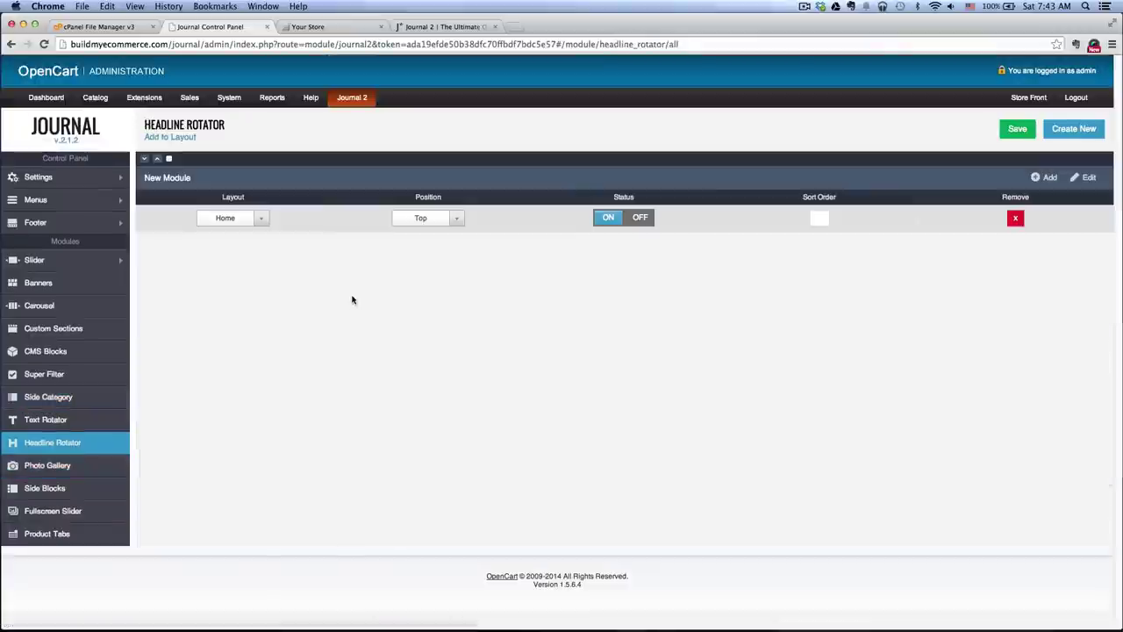
click(1076, 130)
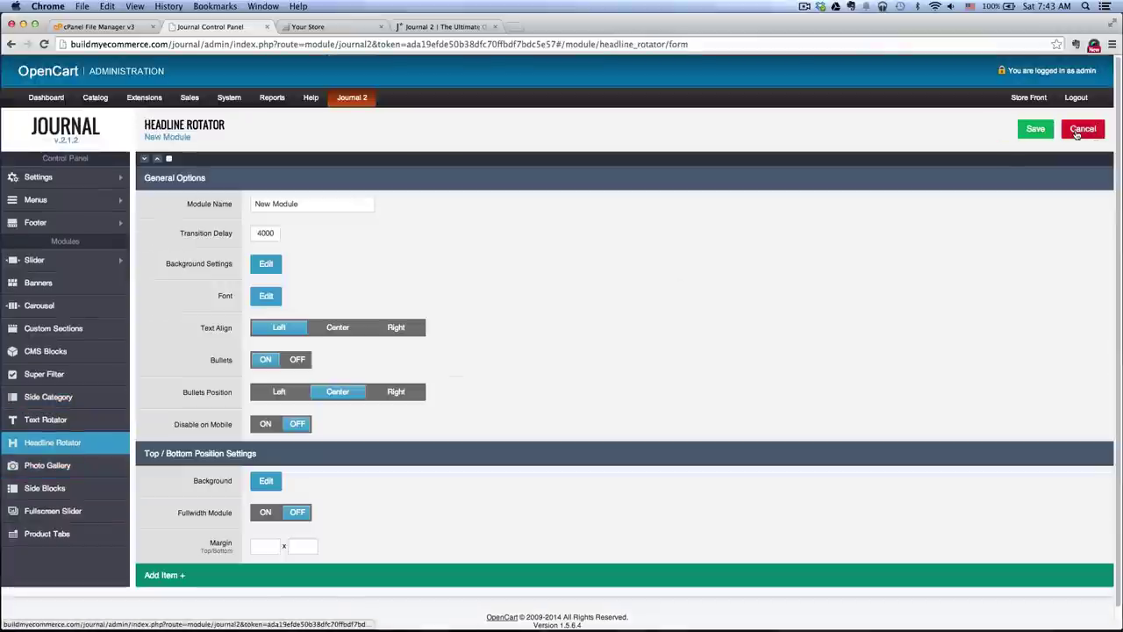
scroll(477, 258, down, 1)
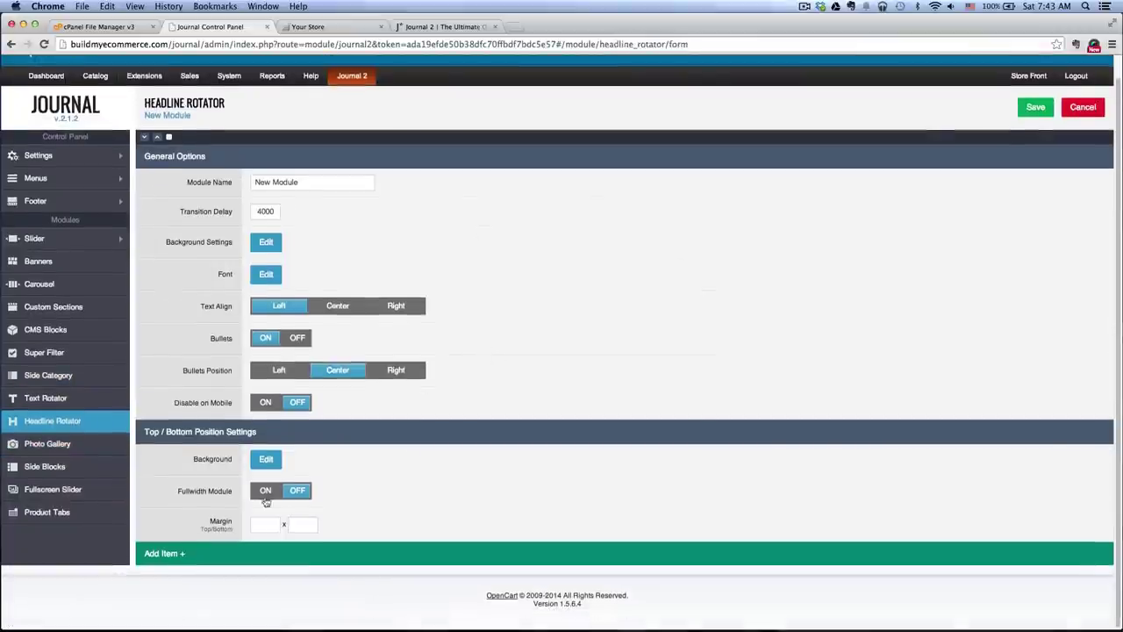
click(174, 554)
scroll(376, 400, down, 5)
click(328, 377)
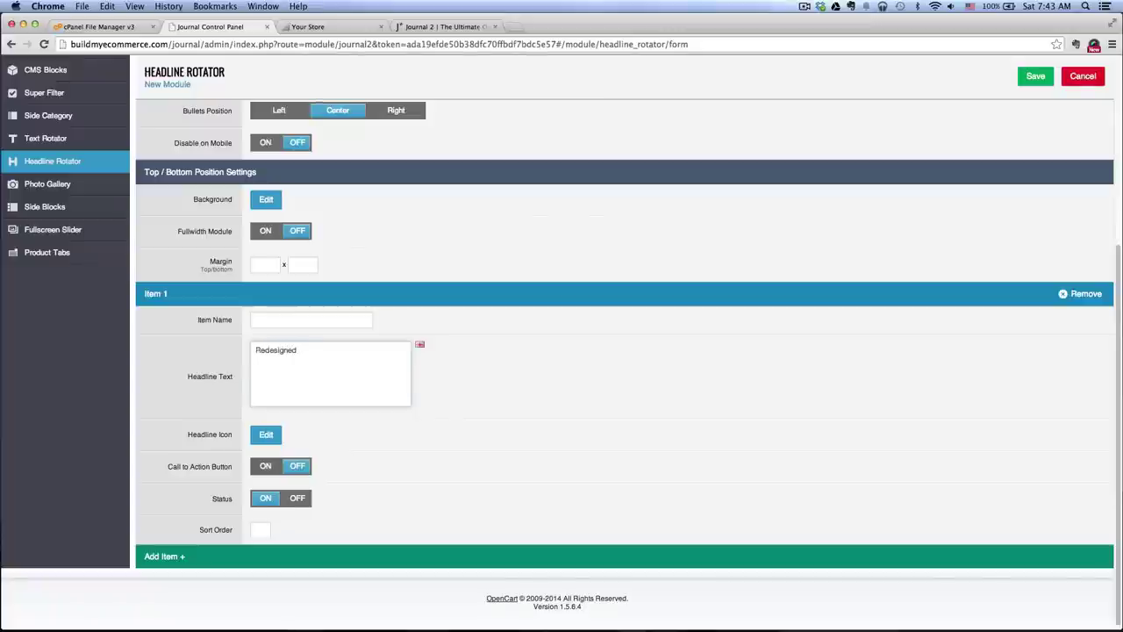
text(Redesigned Photo Gallery Module)
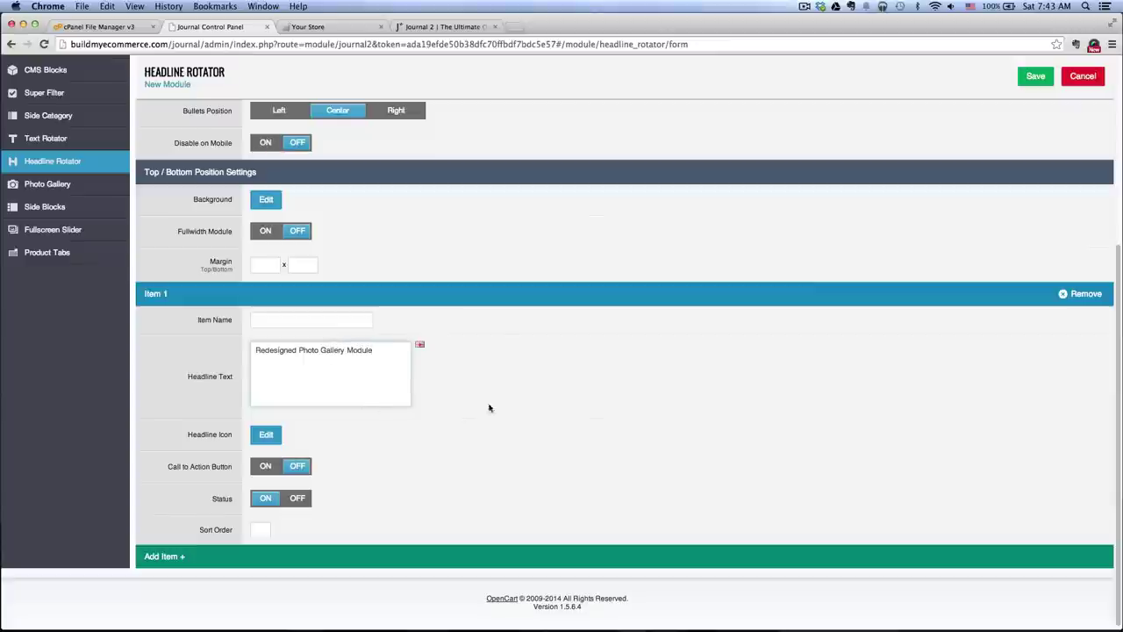
click(1035, 76)
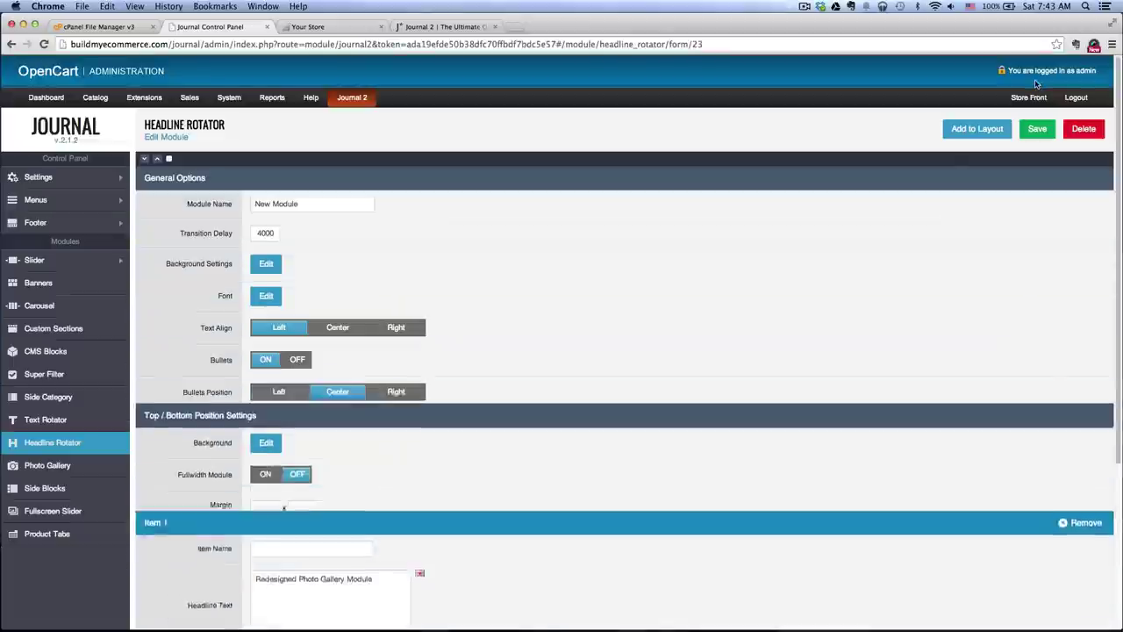
- Set the new headline's font to System type, 32px, Bold, in dark grey, and save the module
click(266, 296)
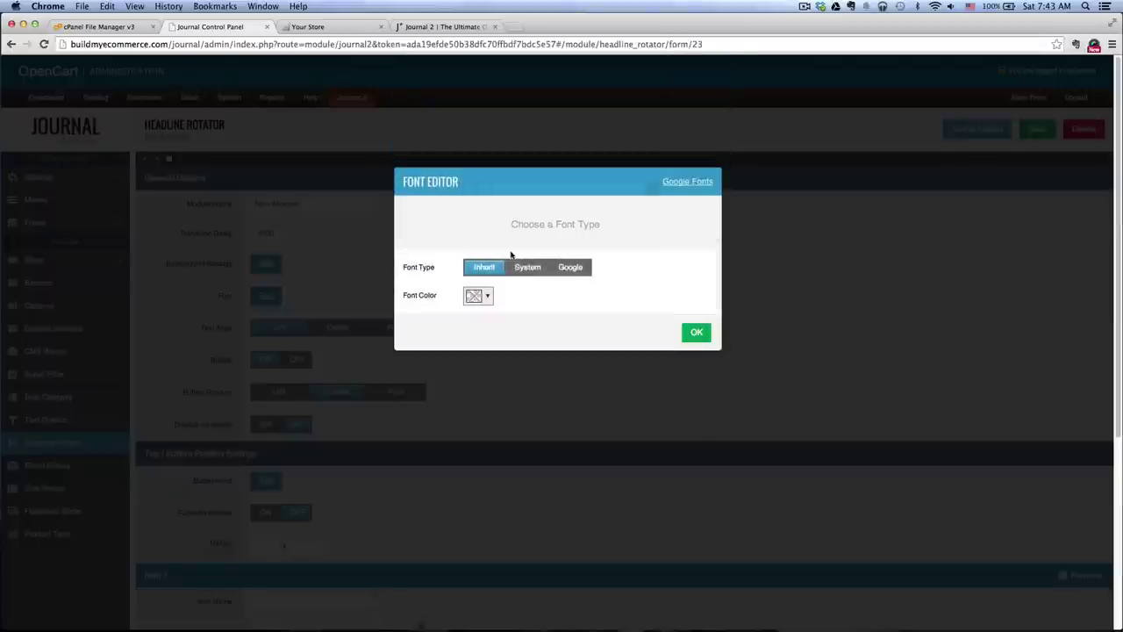
click(530, 270)
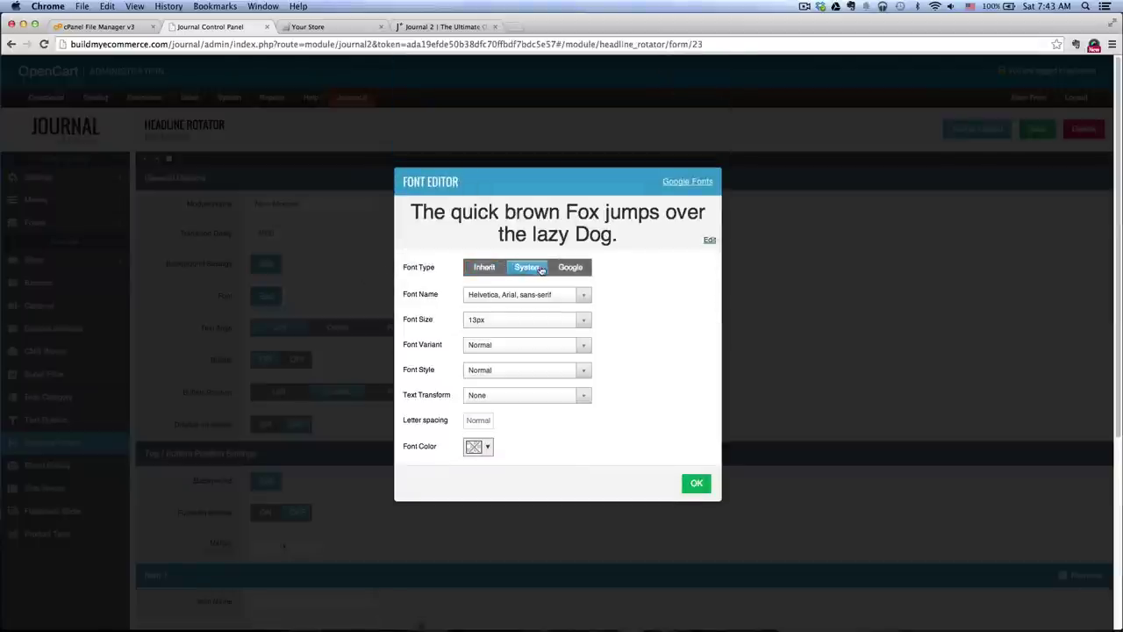
click(587, 321)
scroll(507, 513, down, 5)
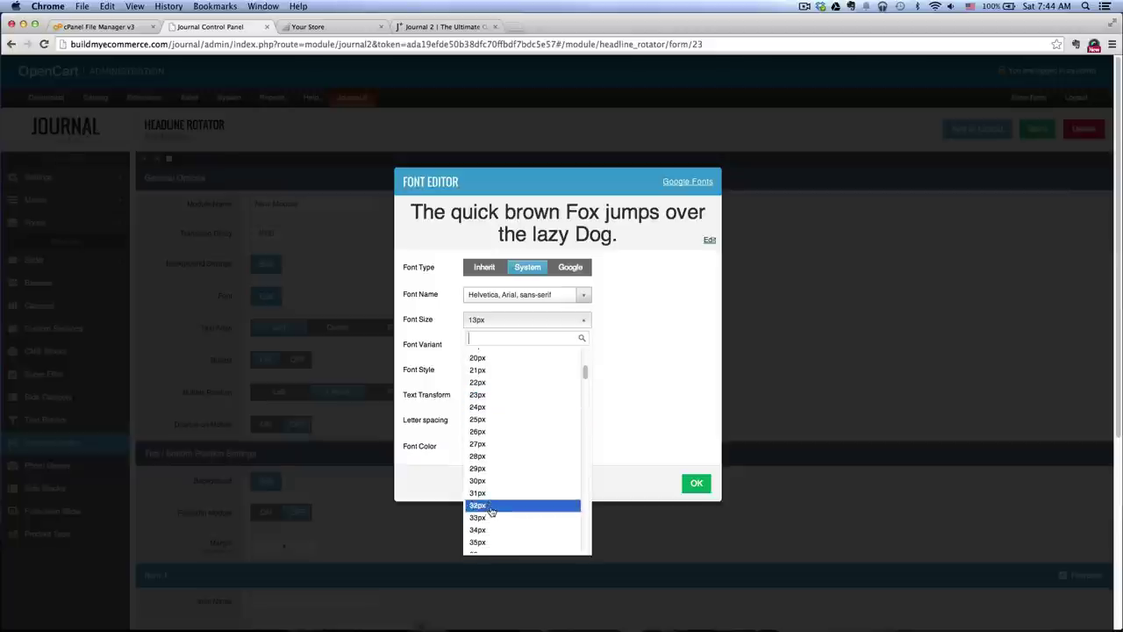
click(492, 509)
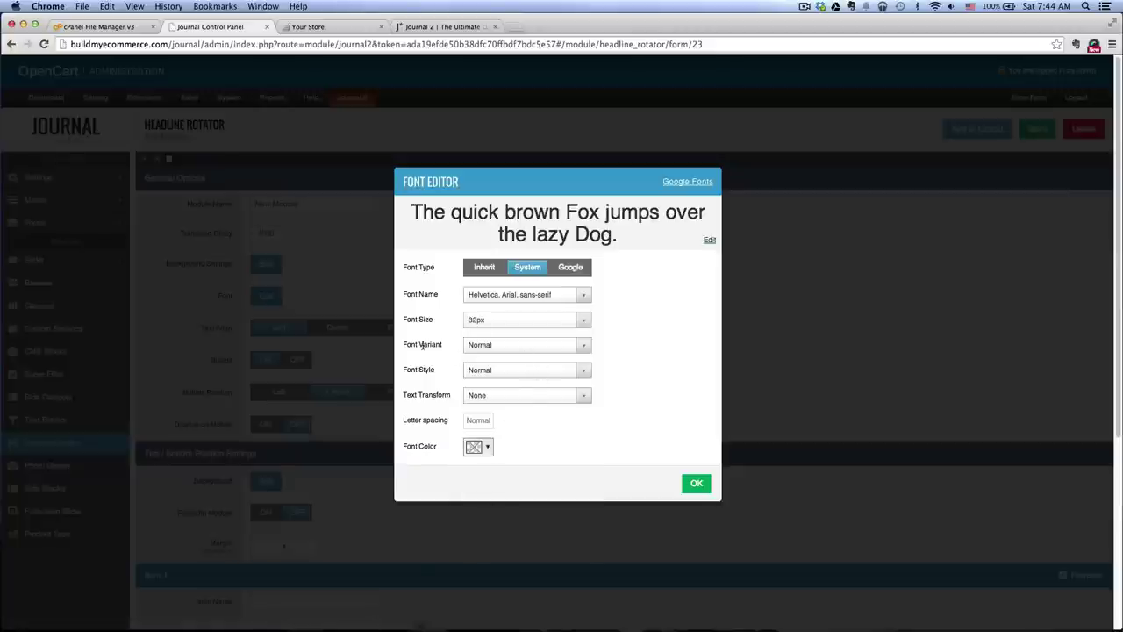
click(532, 346)
click(539, 375)
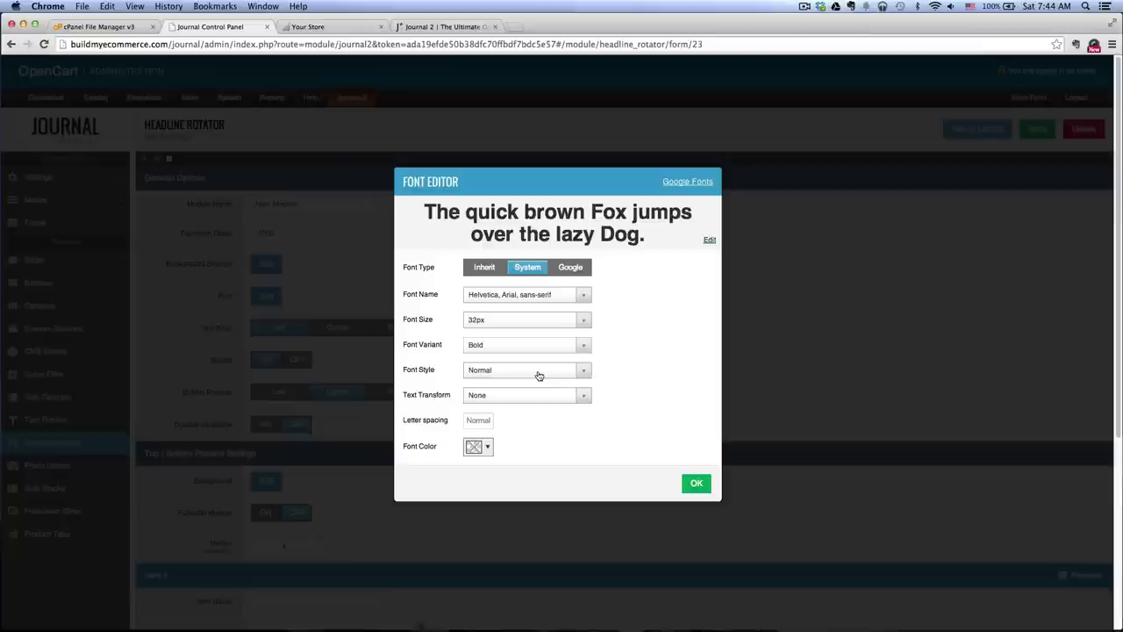
click(485, 447)
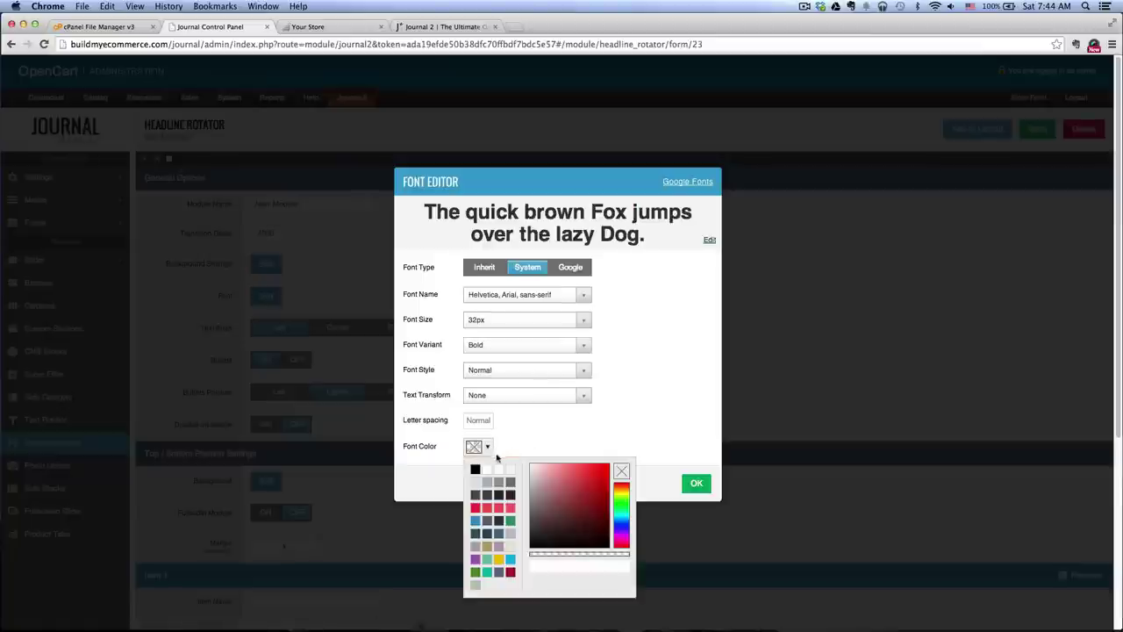
click(478, 497)
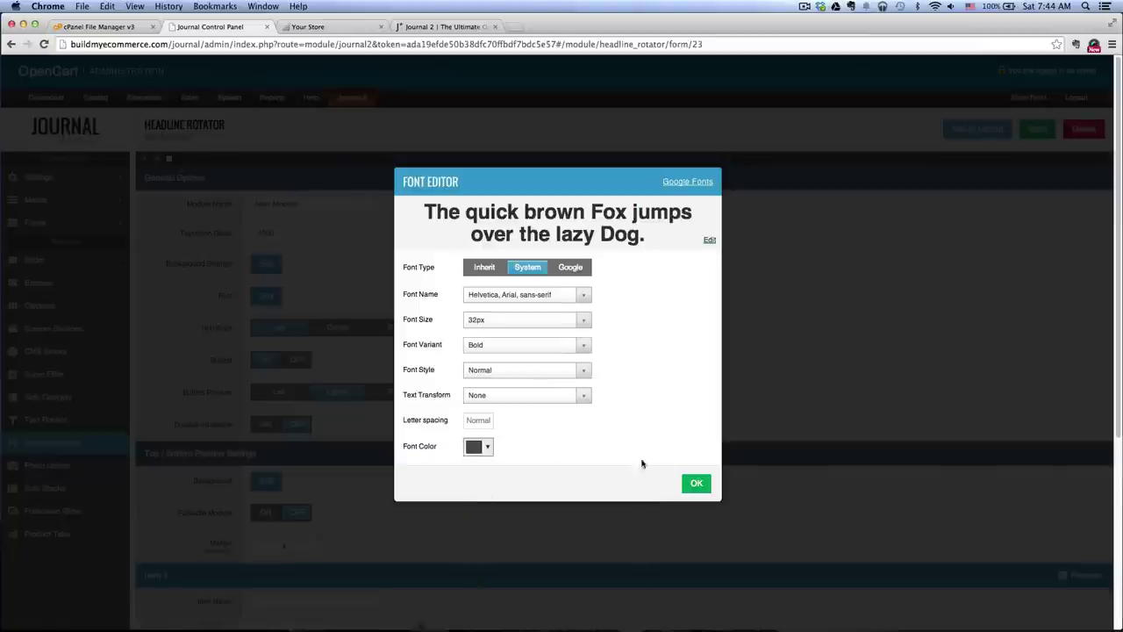
click(694, 484)
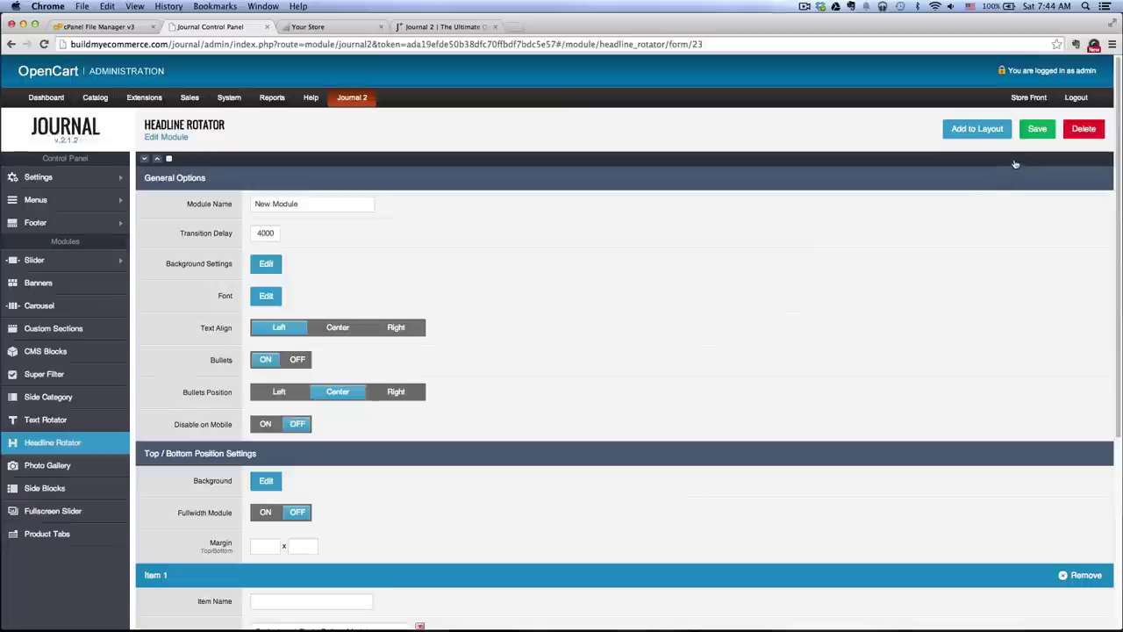
click(1032, 134)
- Add the new headline module to the Home layout in the Bottom position and save the layout assignment
click(965, 131)
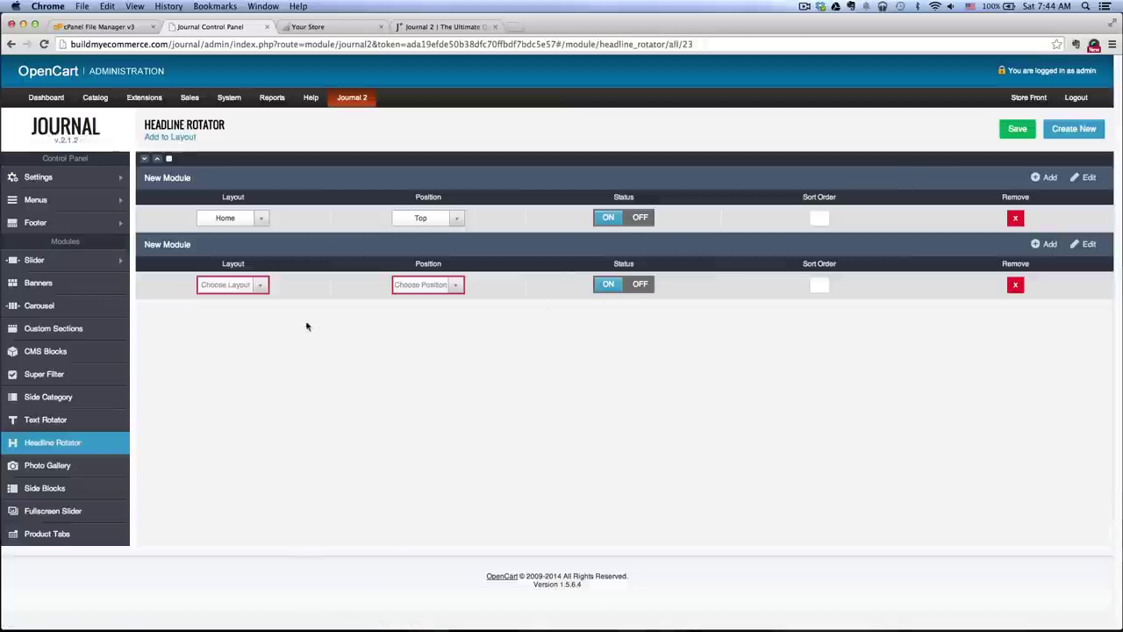
click(261, 286)
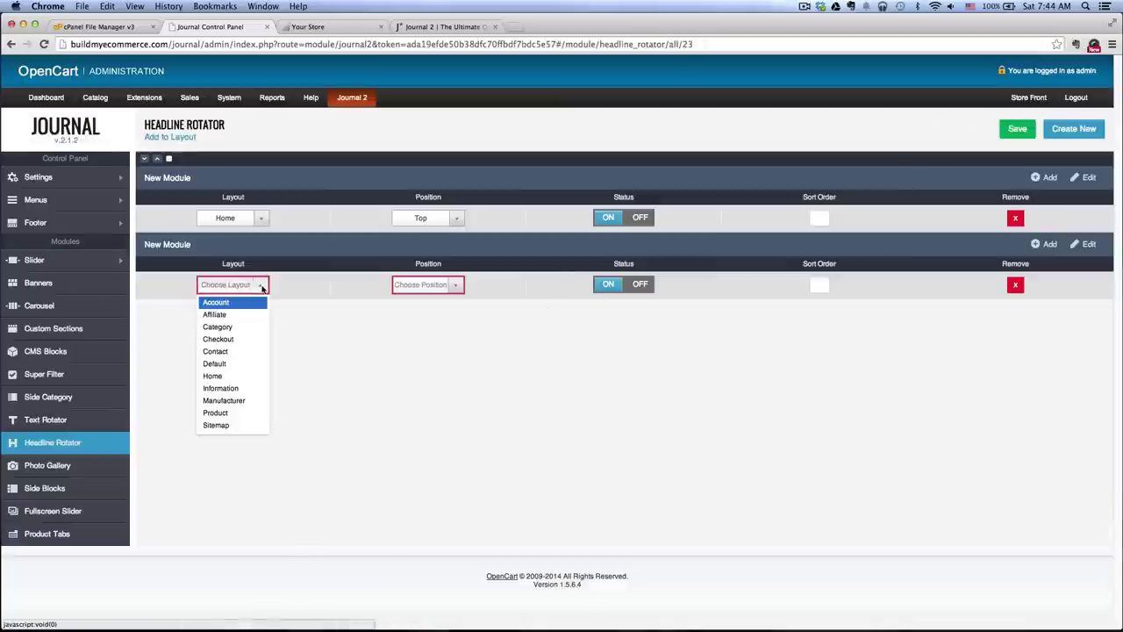
click(229, 375)
click(456, 285)
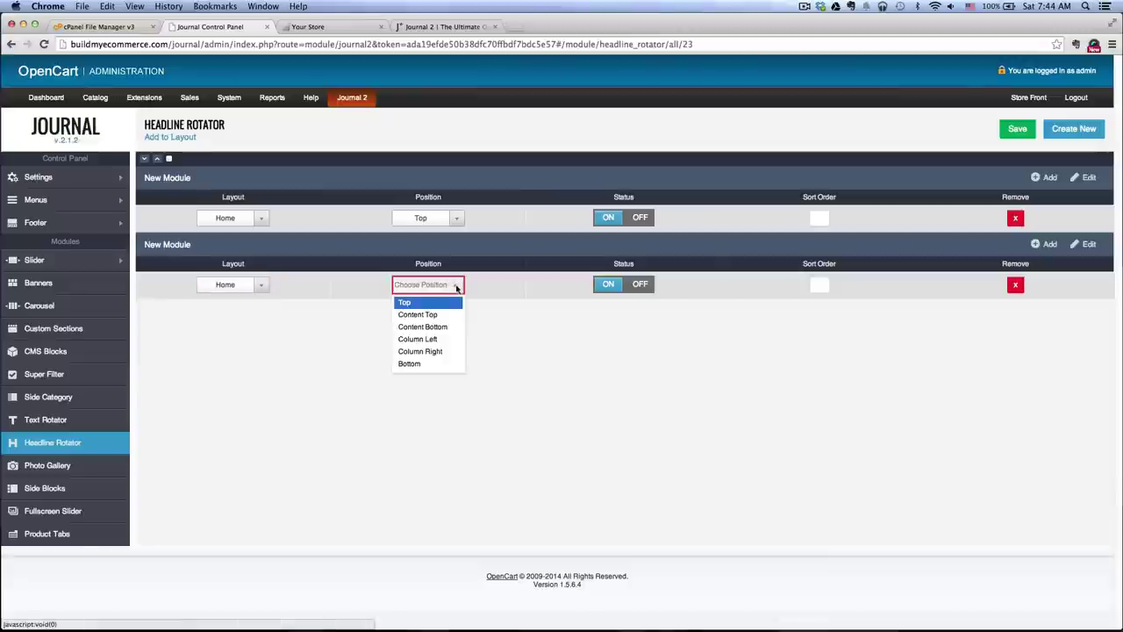
click(439, 364)
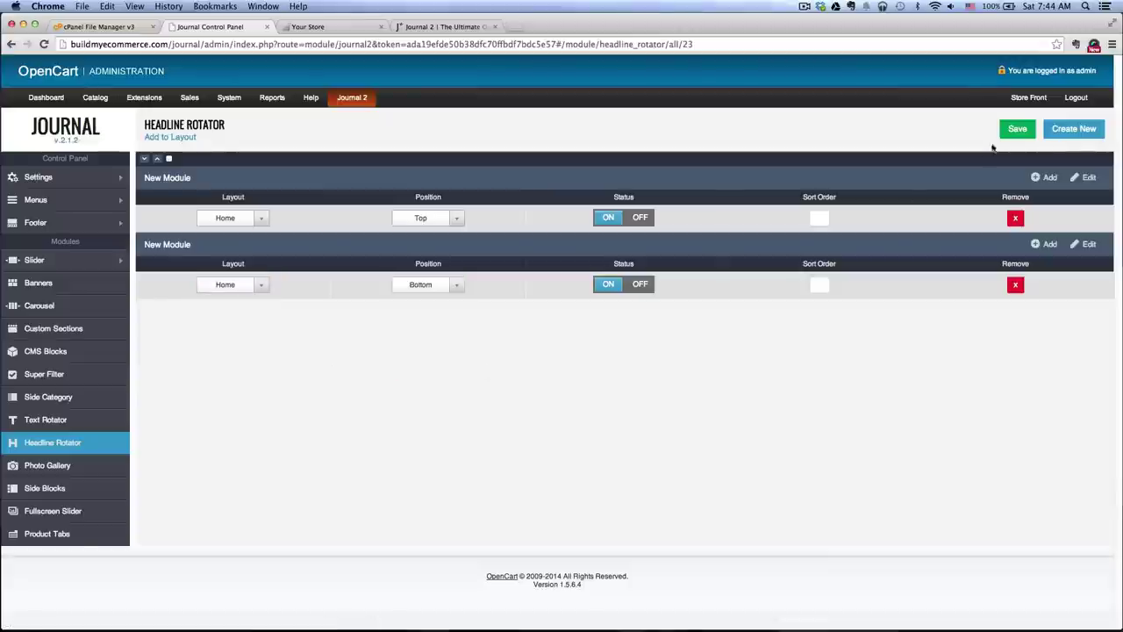
click(1017, 129)
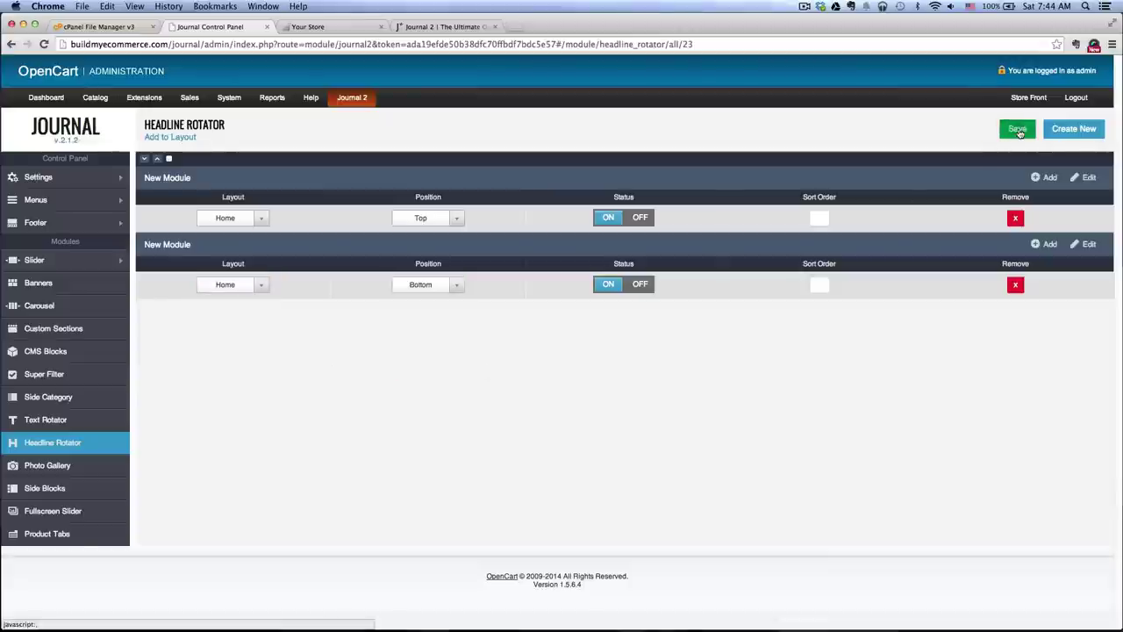
- Reload the storefront and check the placement and alignment of the headline above the photo gallery
click(321, 27)
click(44, 43)
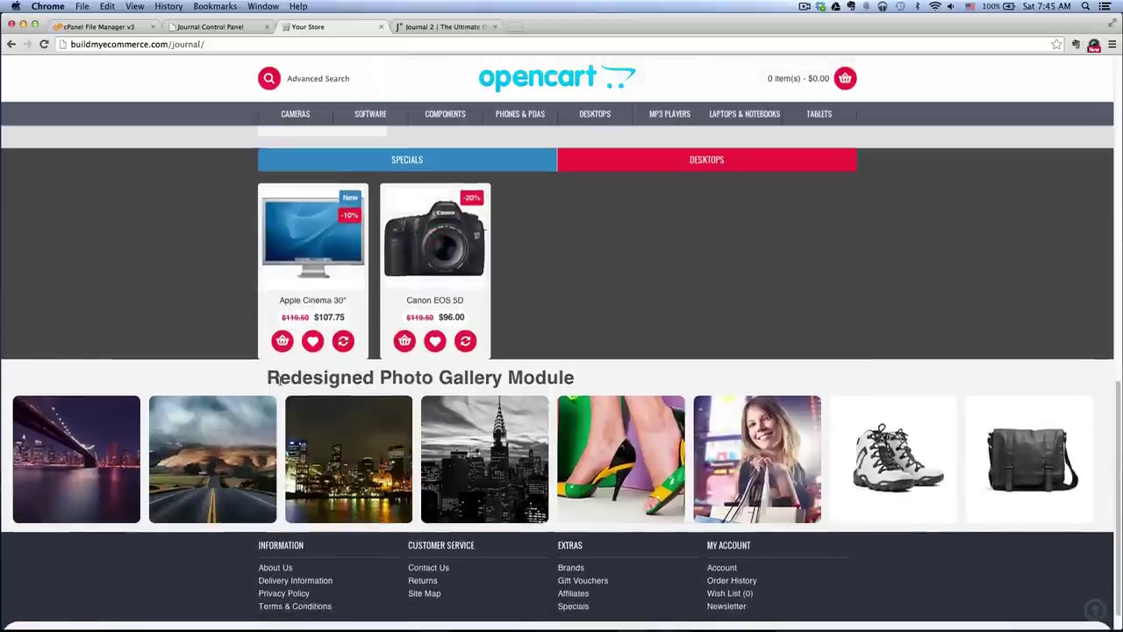
drag(270, 377, 405, 379)
click(272, 377)
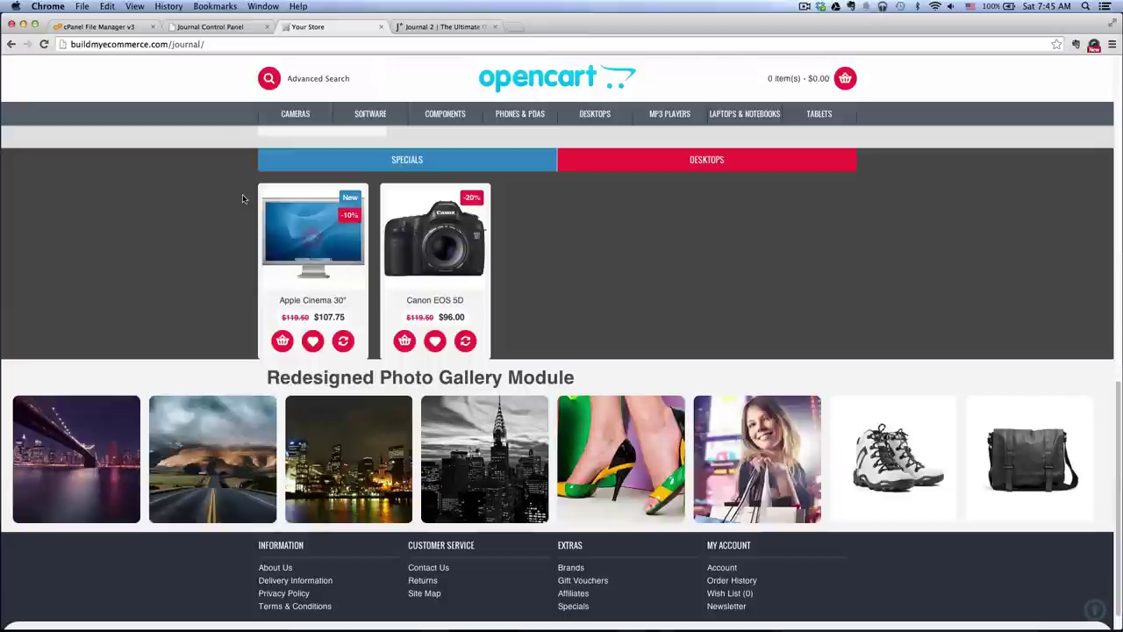
- Set the text alignment of the photo gallery's headline module to Center and save the module
click(203, 27)
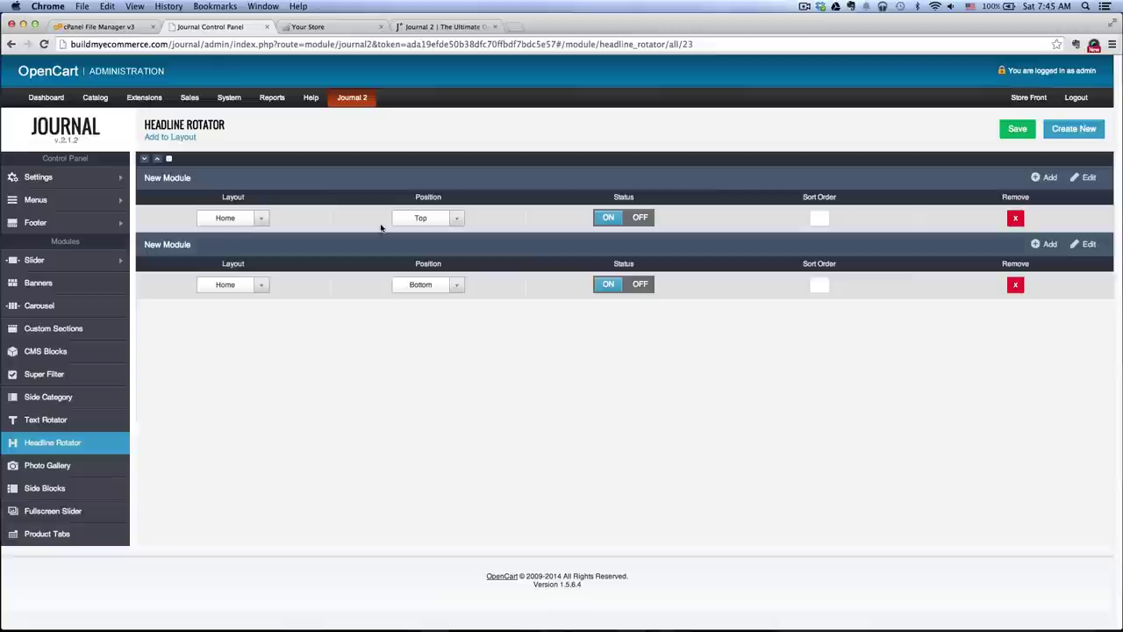
click(1088, 244)
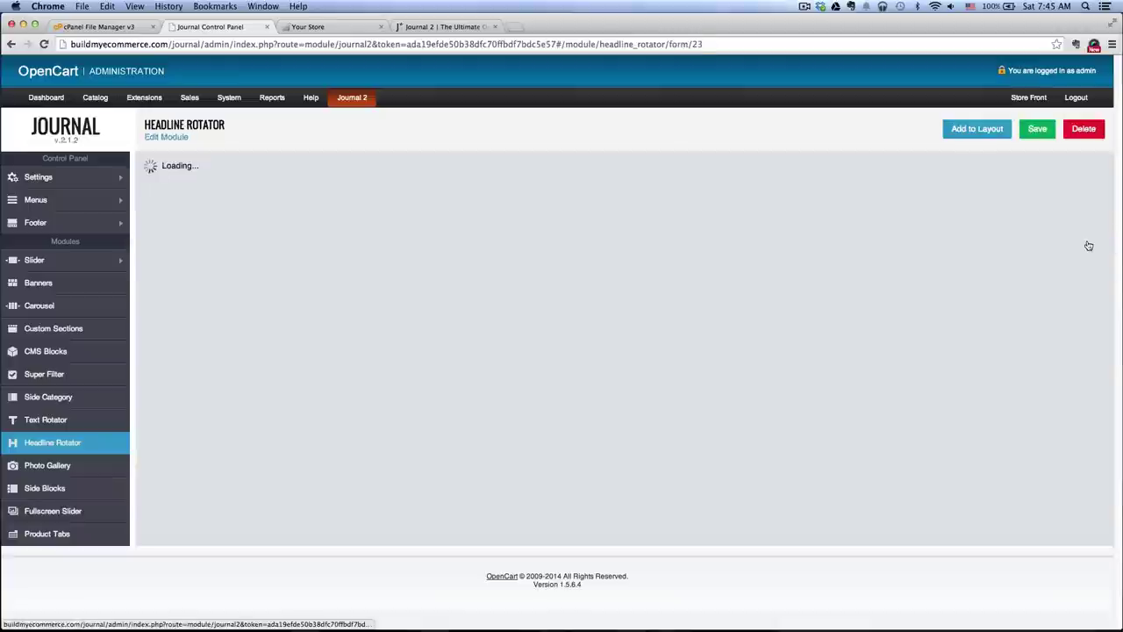
scroll(603, 293, down, 1)
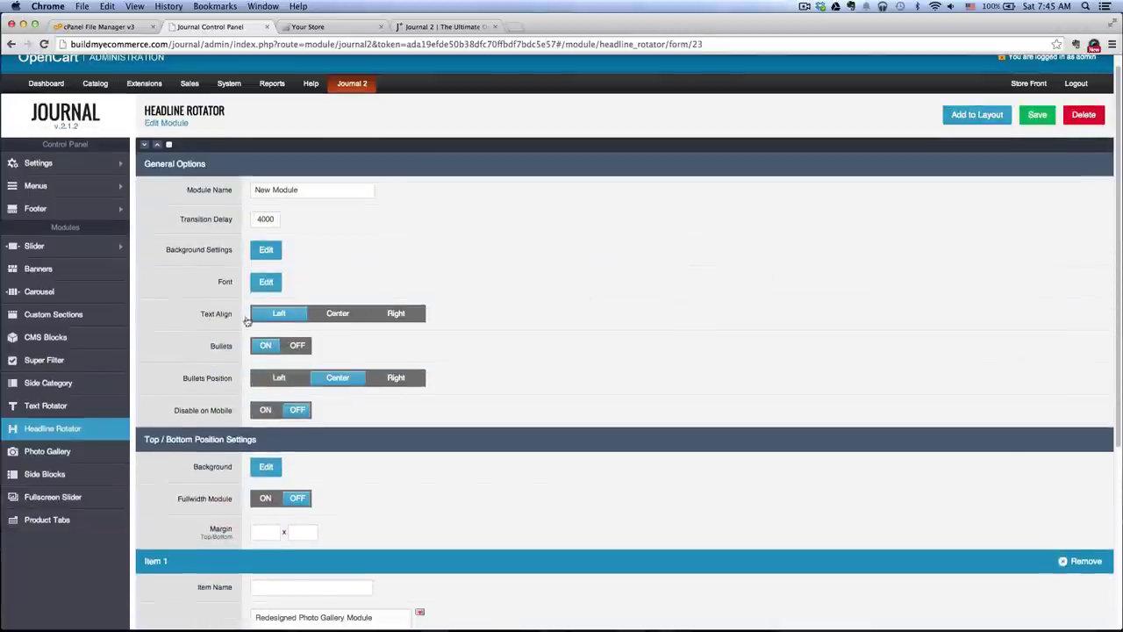
scroll(204, 315, up, 1)
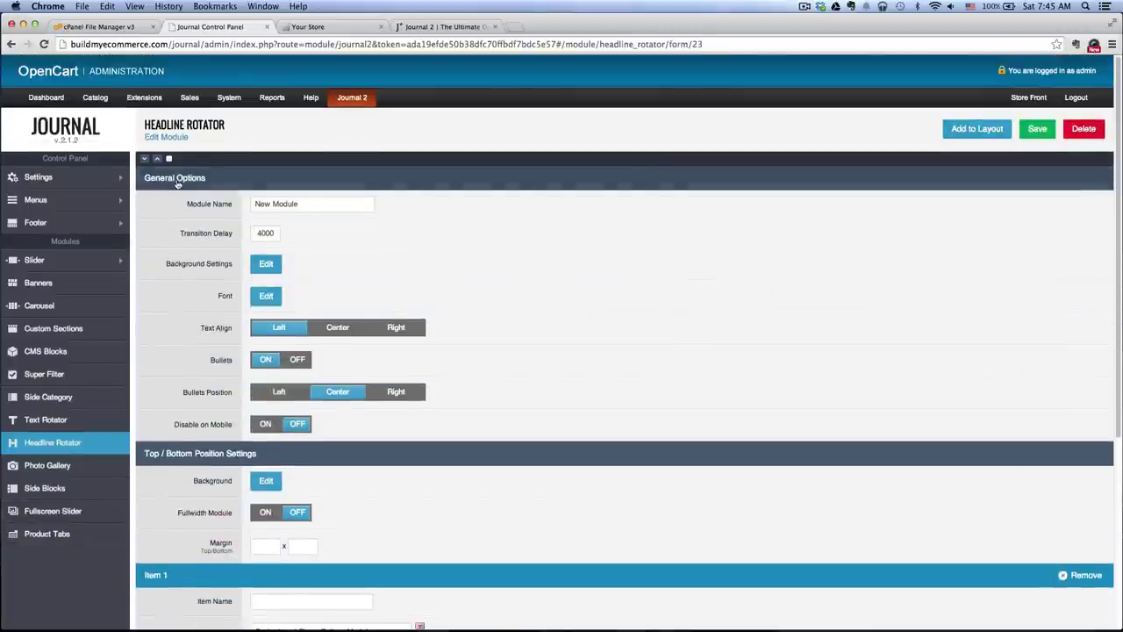
click(338, 329)
click(1037, 129)
- Reload the storefront and check the headline's alignment and spacing against the section above it
click(307, 27)
click(43, 44)
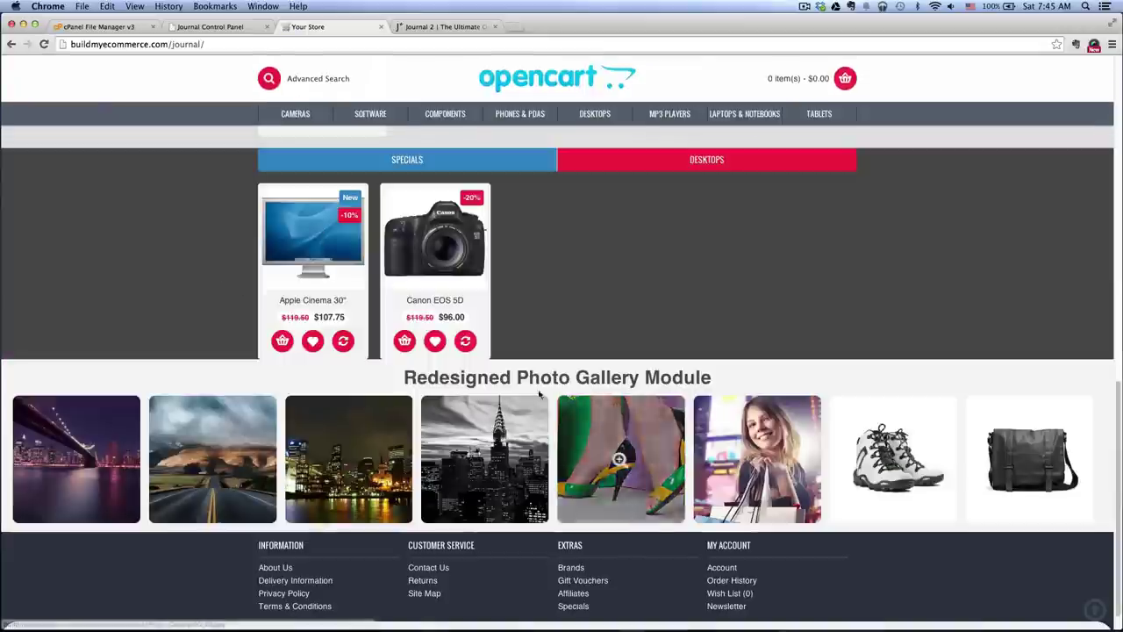
drag(408, 377, 631, 370)
click(623, 365)
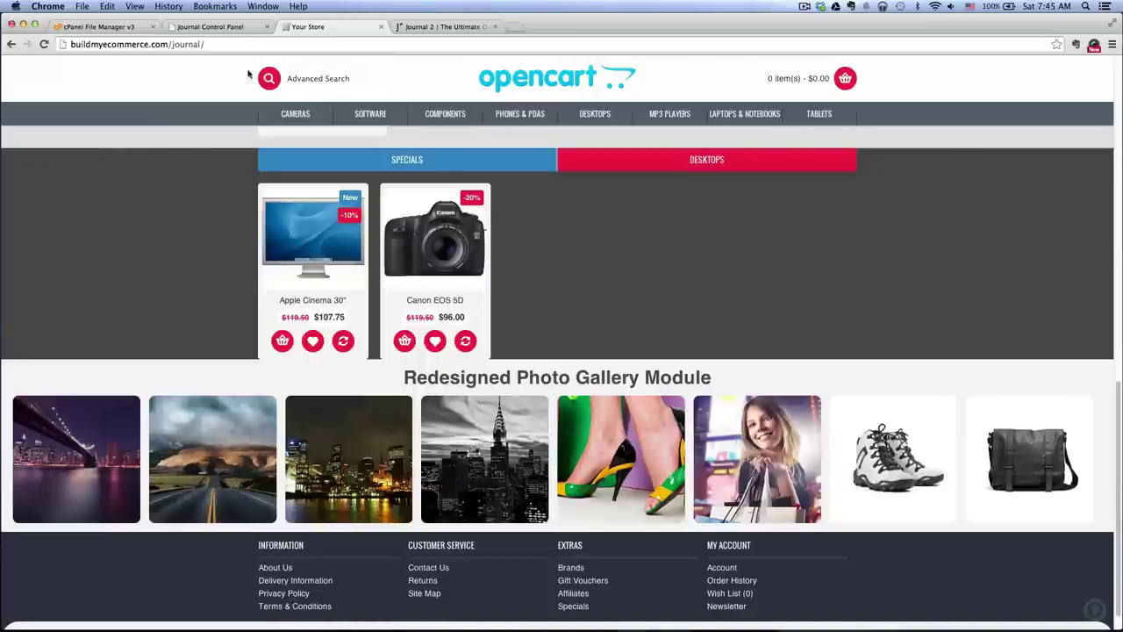
- Set the Custom Sections module's bottom margin to 20, save it, and check the spacing on the storefront
click(210, 28)
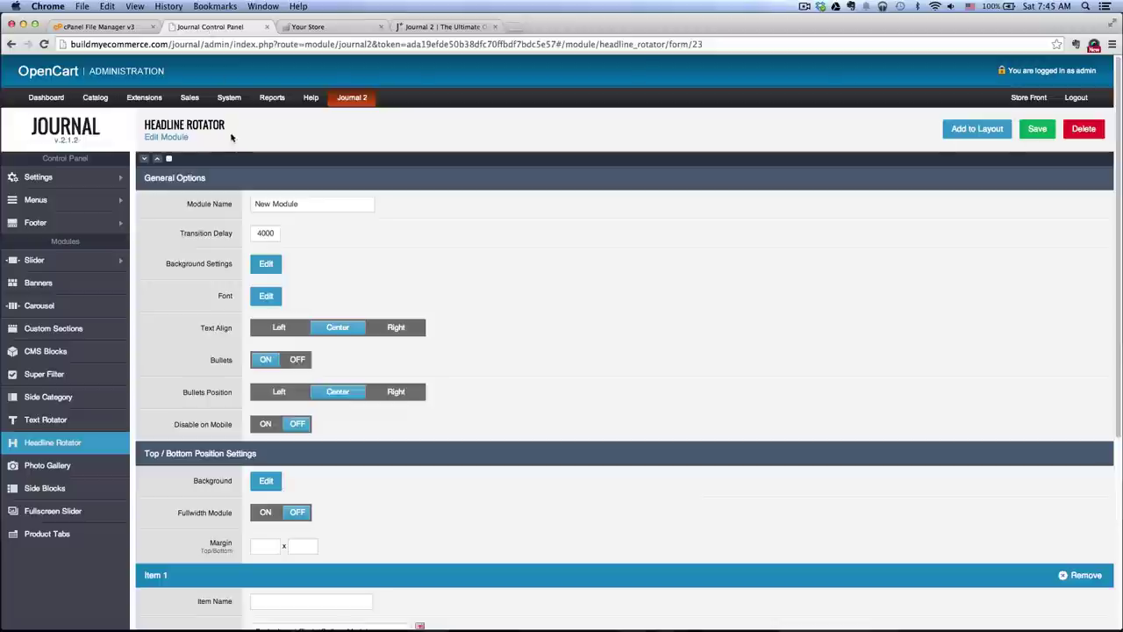
click(56, 339)
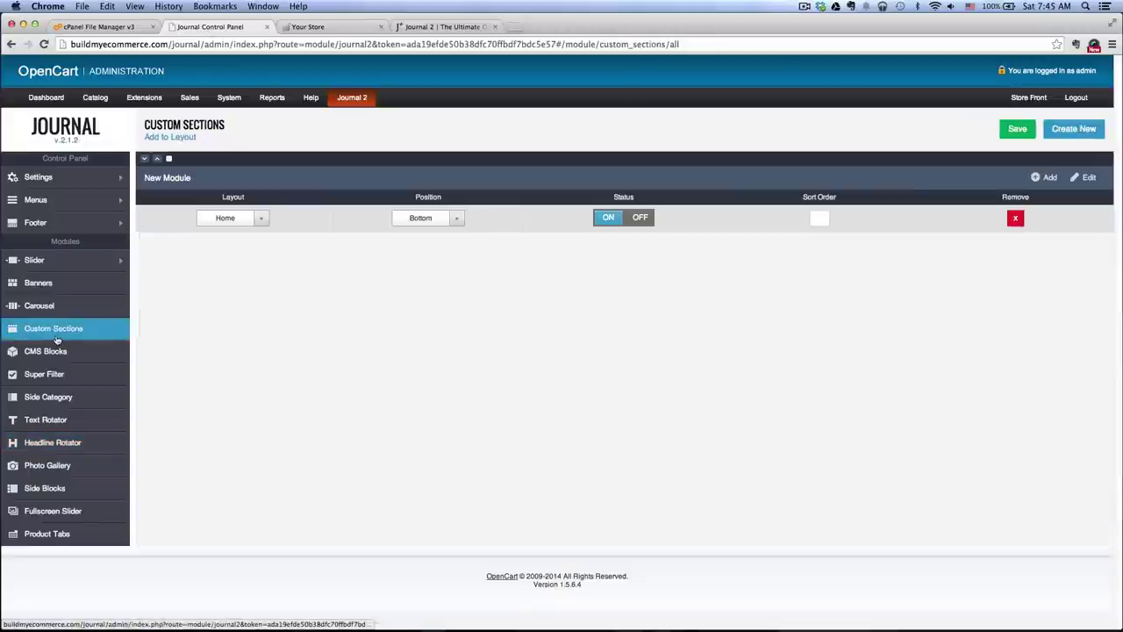
click(1091, 182)
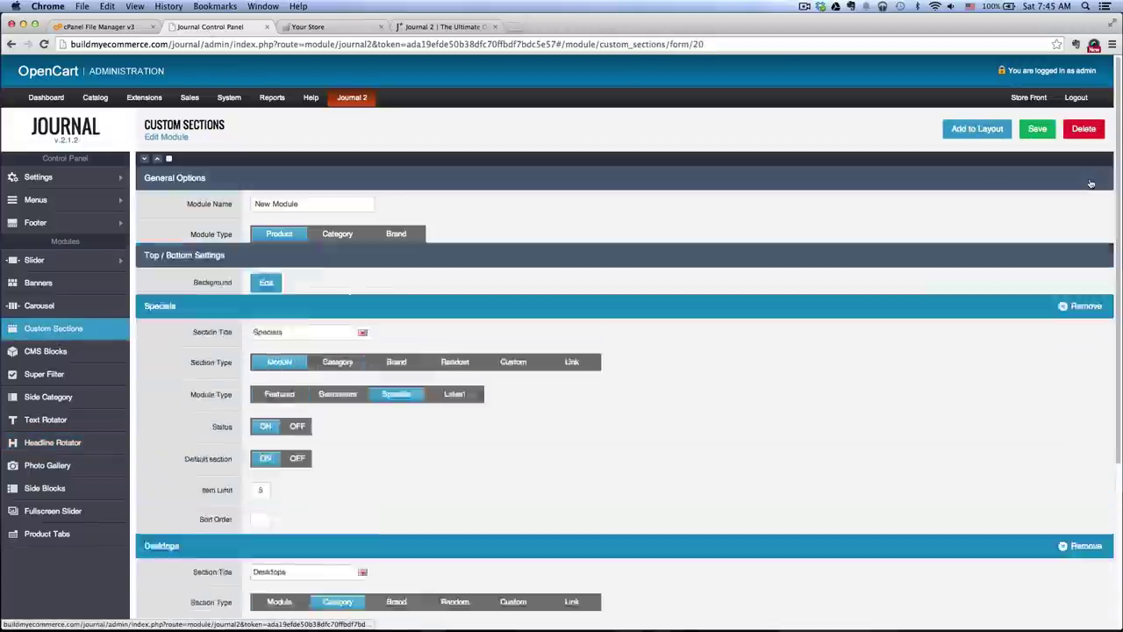
scroll(663, 297, down, 1)
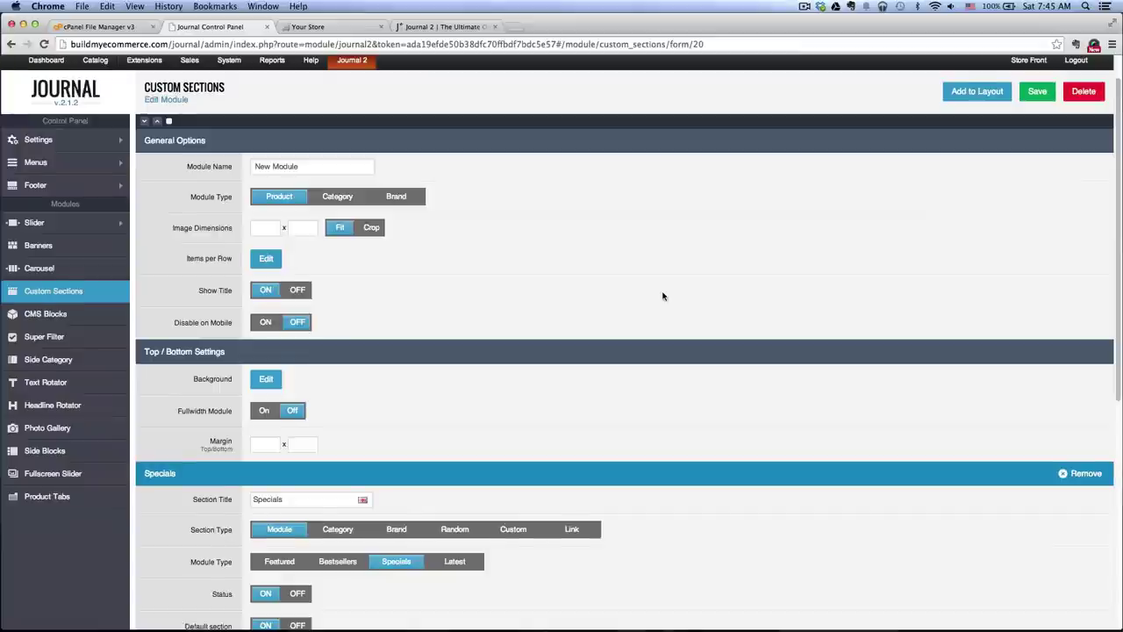
scroll(663, 296, up, 1)
scroll(351, 454, down, 1)
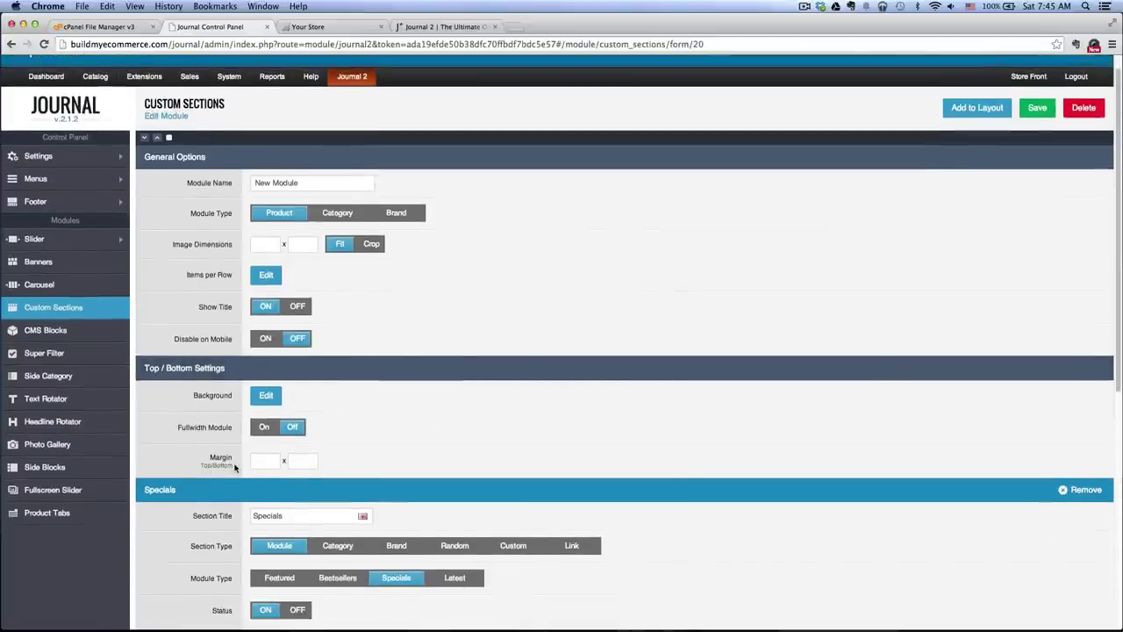
click(344, 33)
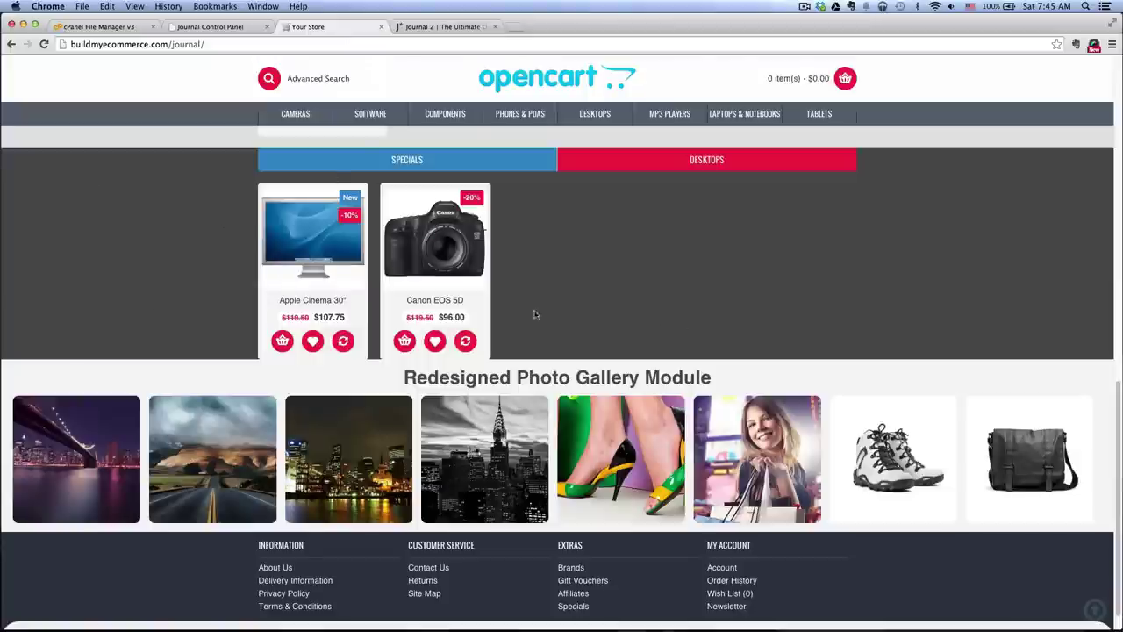
scroll(126, 198, up, 1)
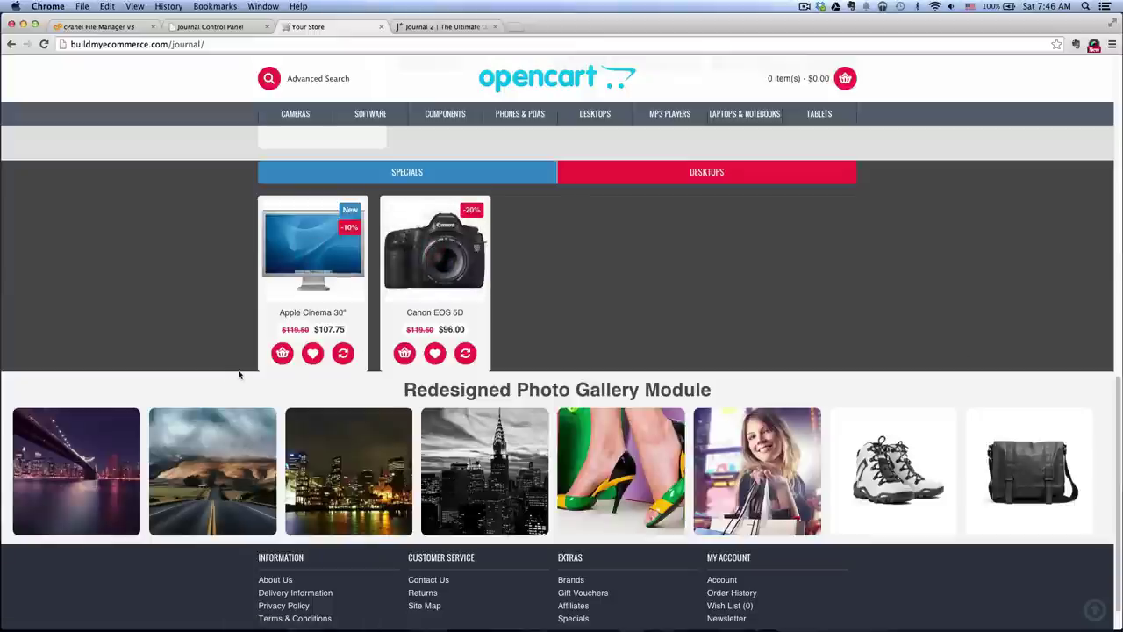
click(211, 28)
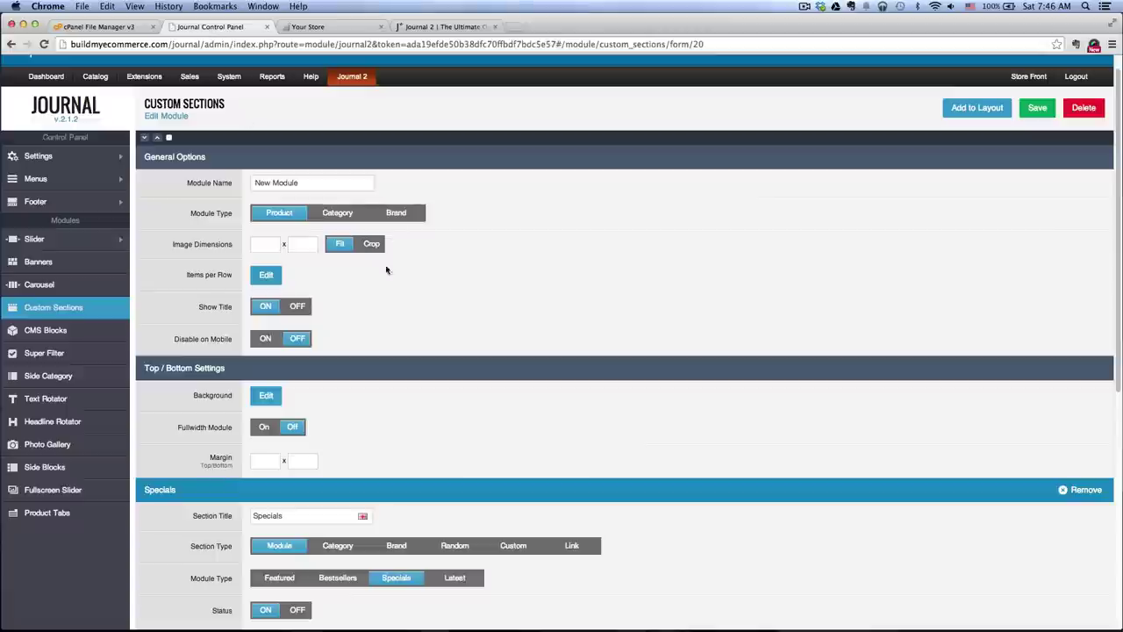
click(309, 460)
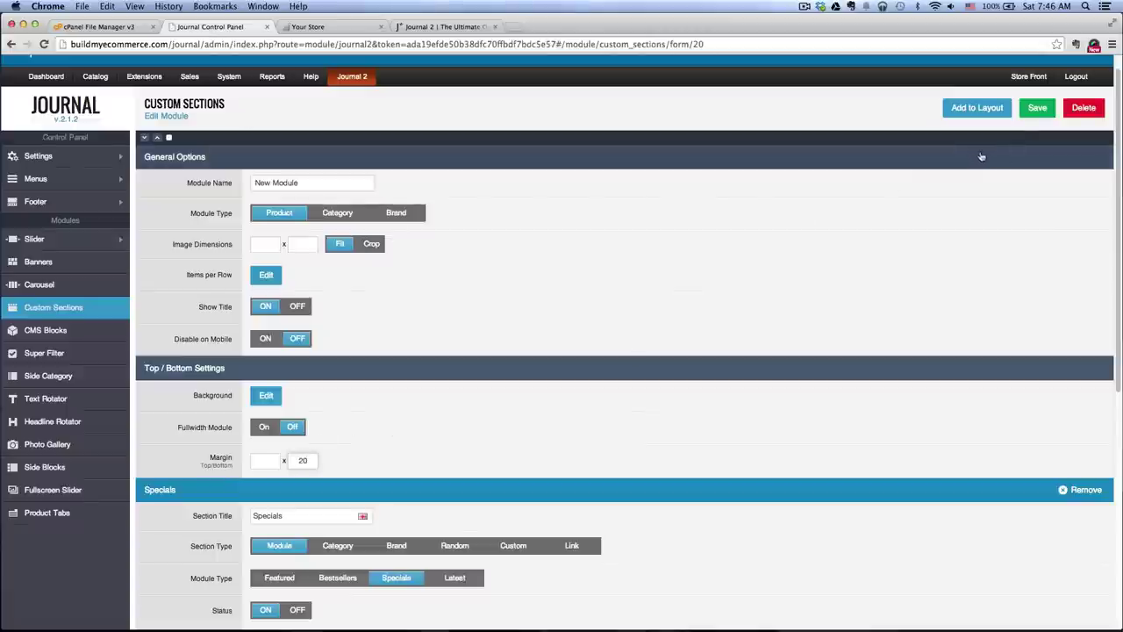
click(1037, 107)
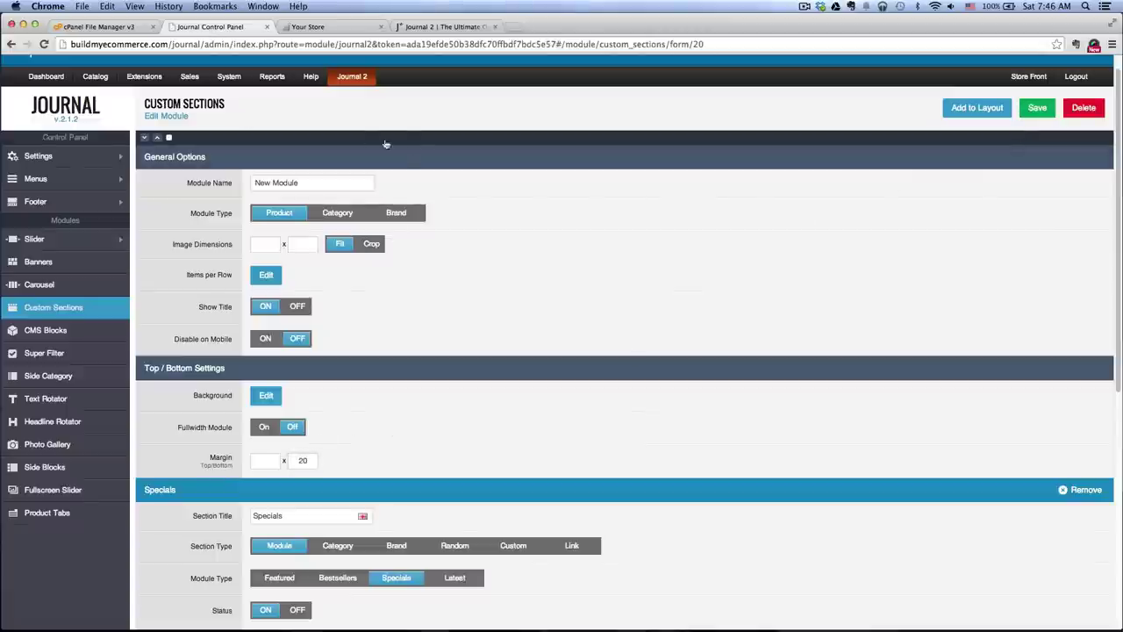
click(330, 29)
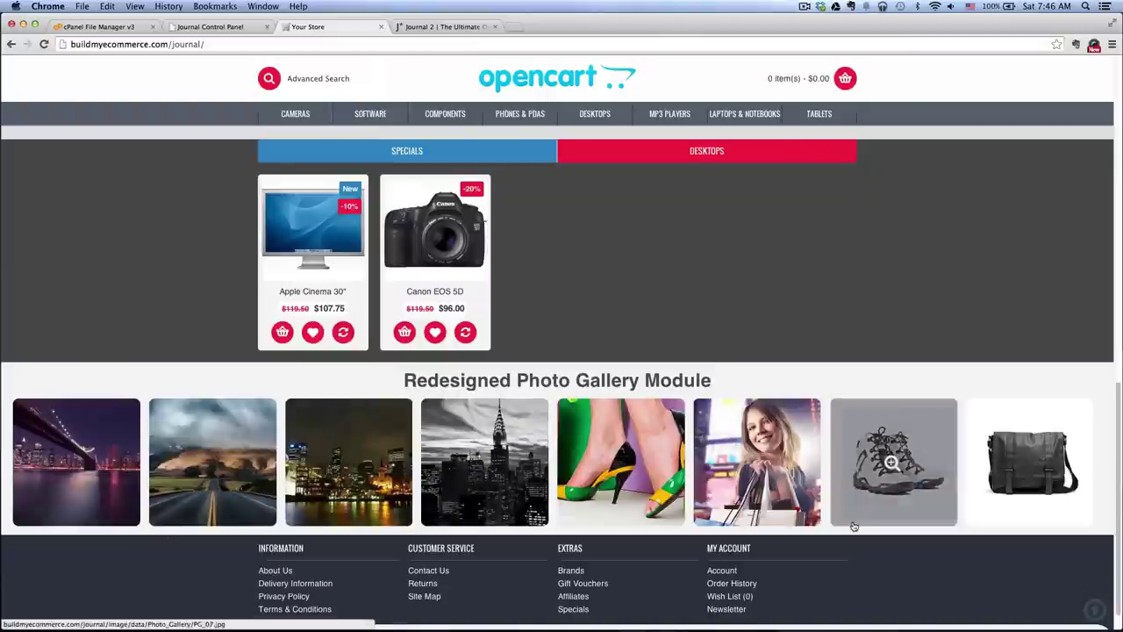
- Set the Photo Gallery module's bottom margin to 10, save it, and reload the storefront
click(215, 27)
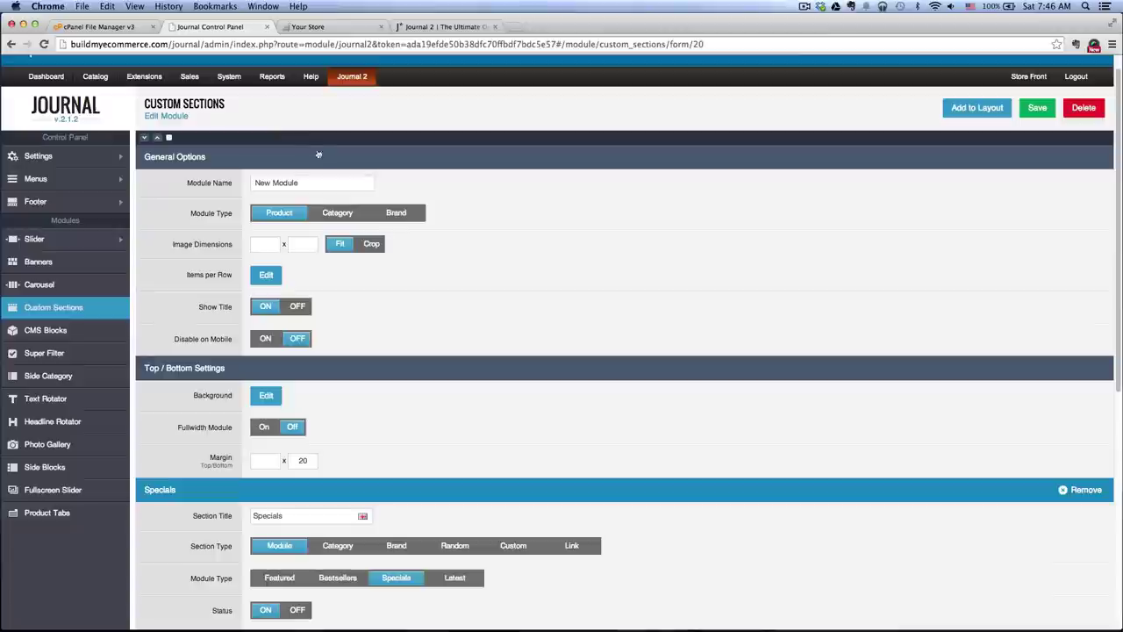
click(70, 444)
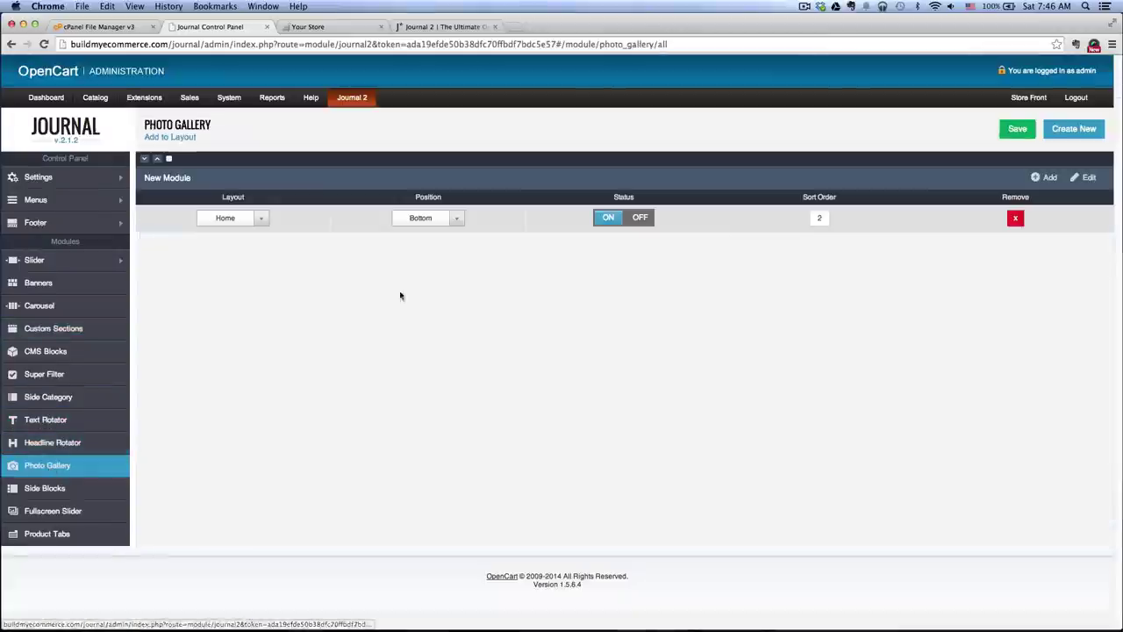
click(1089, 181)
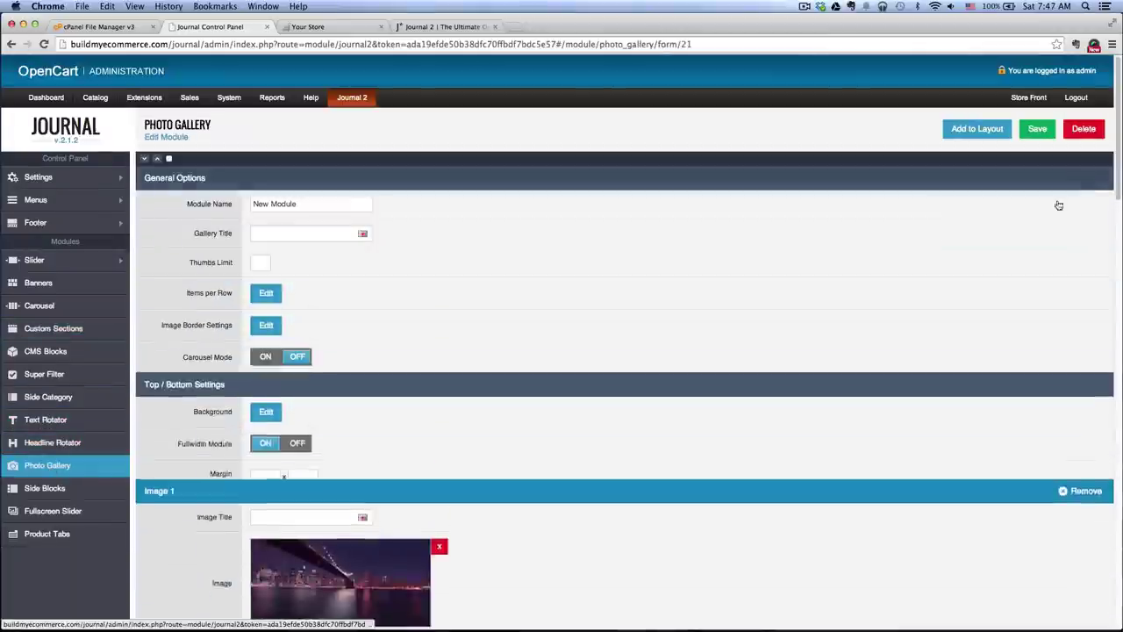
scroll(554, 286, down, 1)
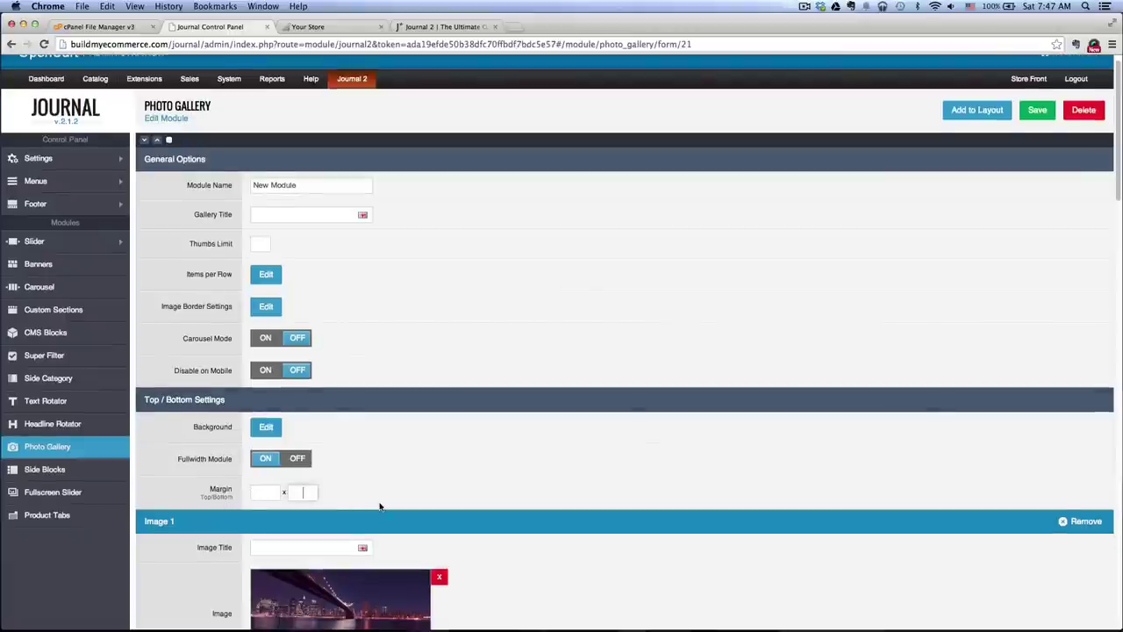
text(10)
key(Return)
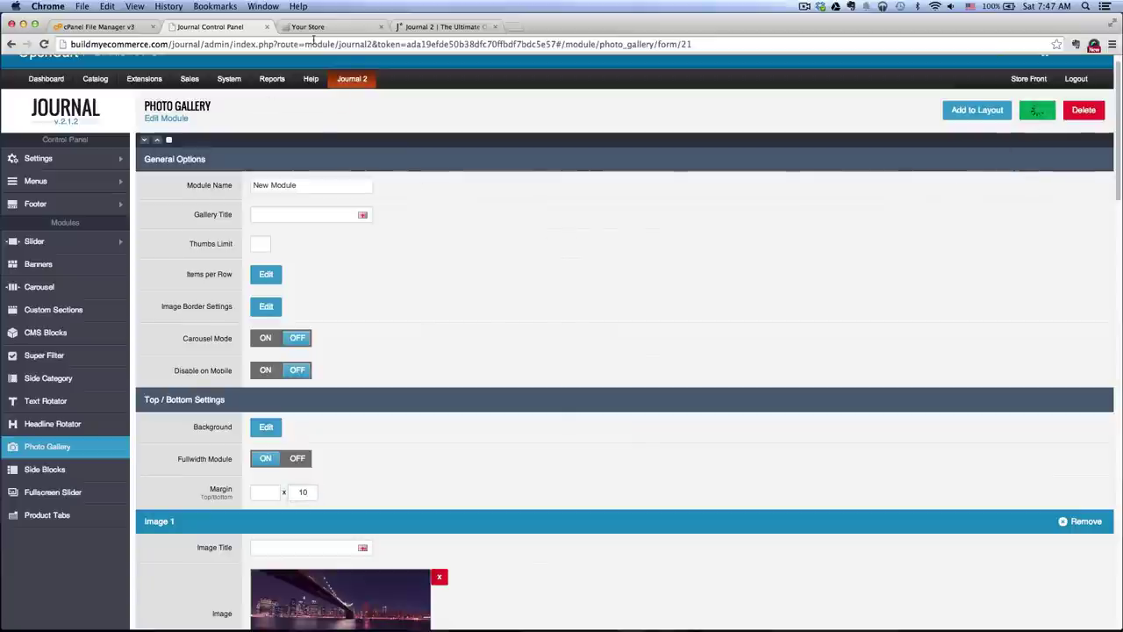
click(313, 26)
click(43, 44)
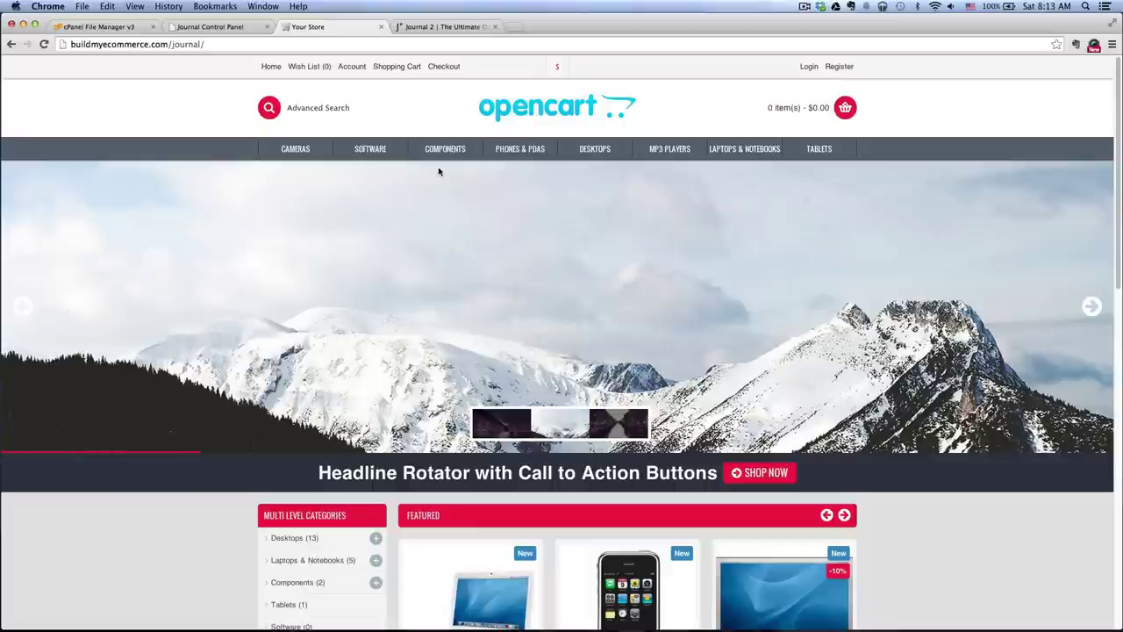
- Compare the demo's Men mega menu with the Components dropdown in the store's main menu
mouse_move(446, 155)
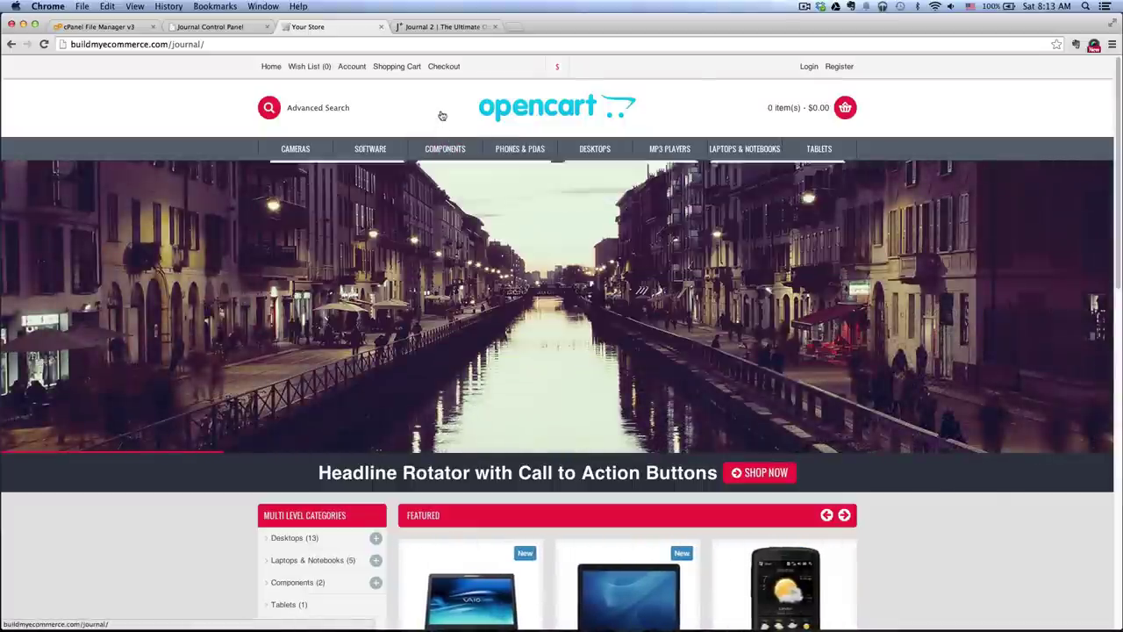
click(444, 26)
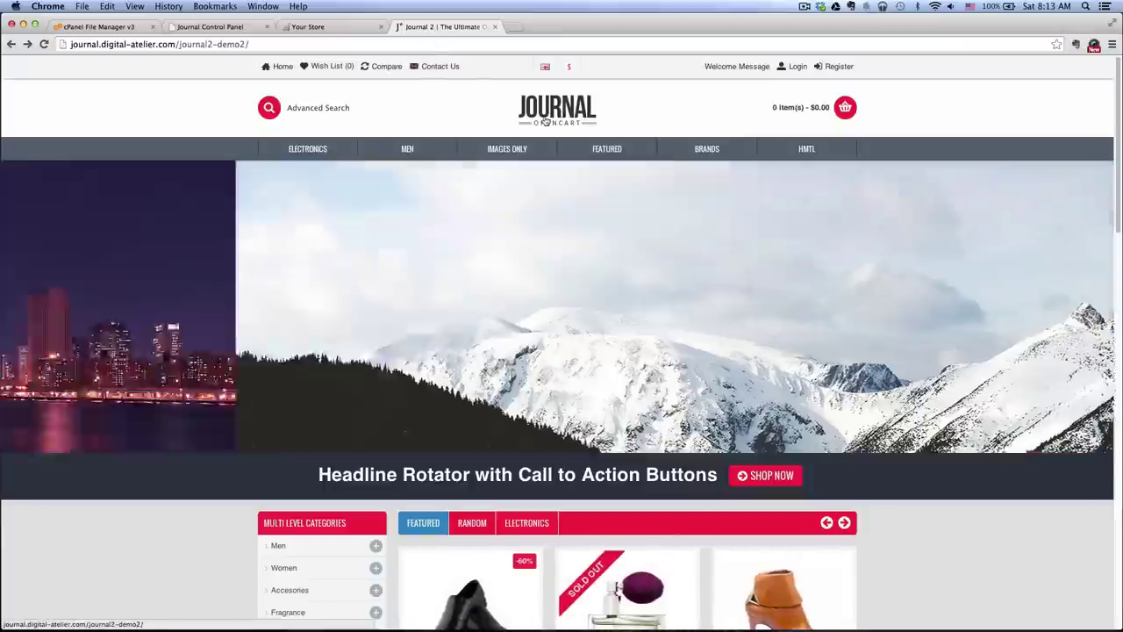
mouse_move(408, 149)
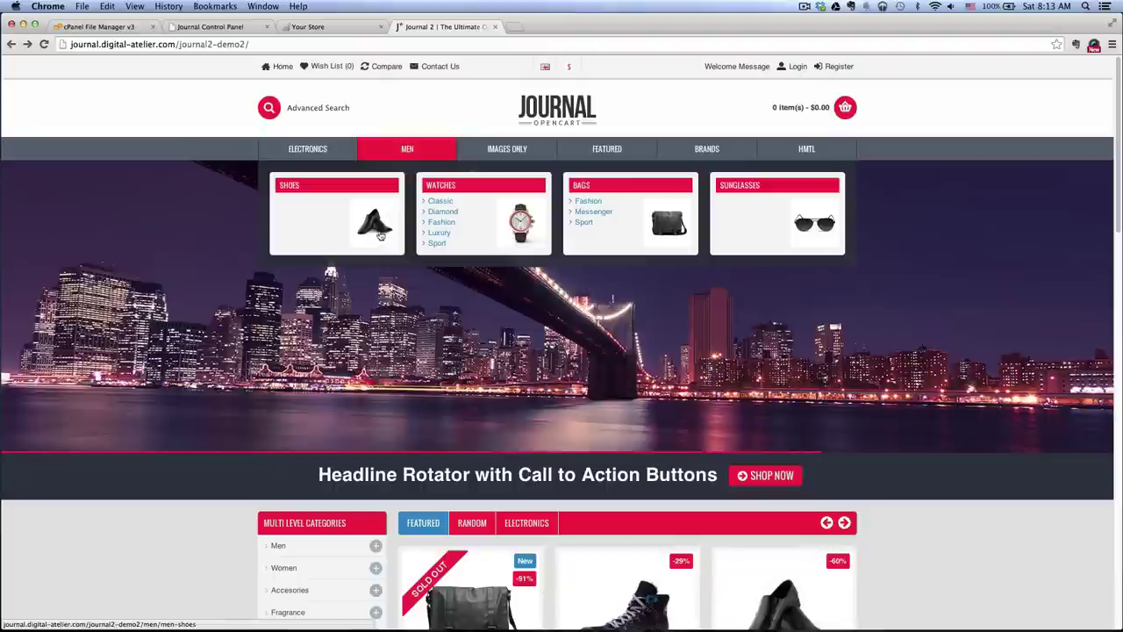
key(super+alt+Left)
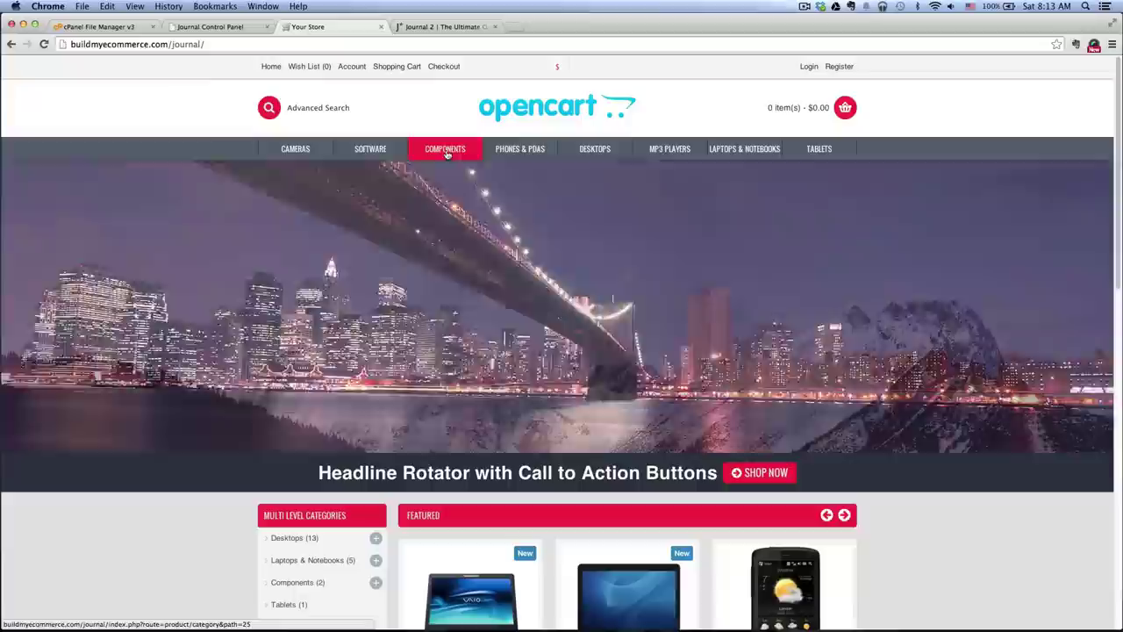
mouse_move(456, 150)
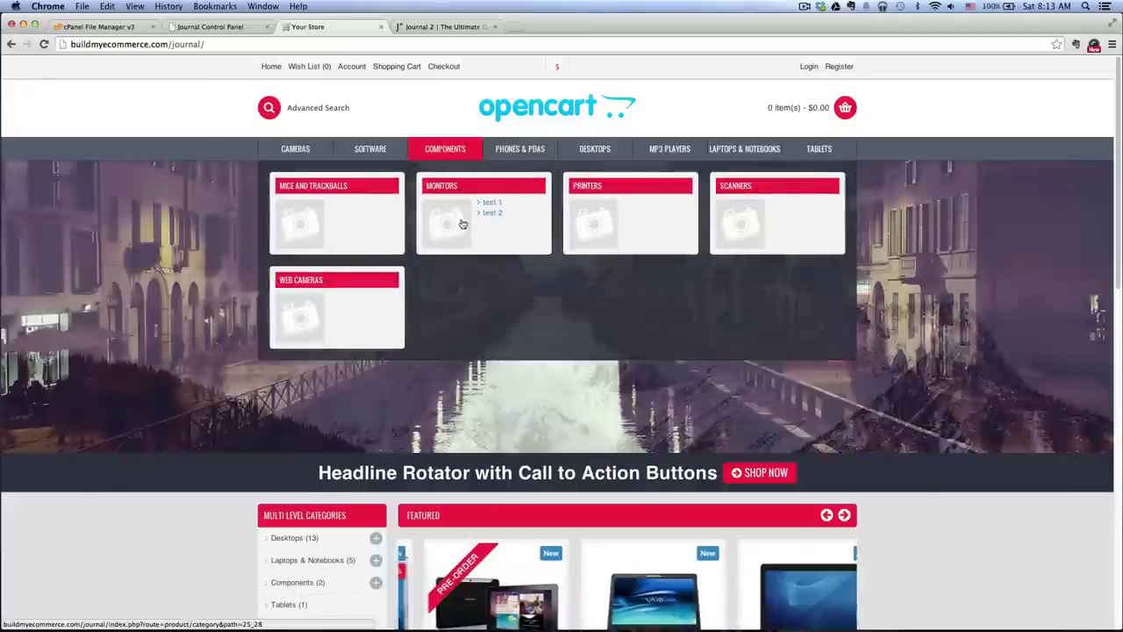
- In the Main Menu settings, set the Components item's category menu type to Mega Menu, save it, and view the storefront
click(215, 27)
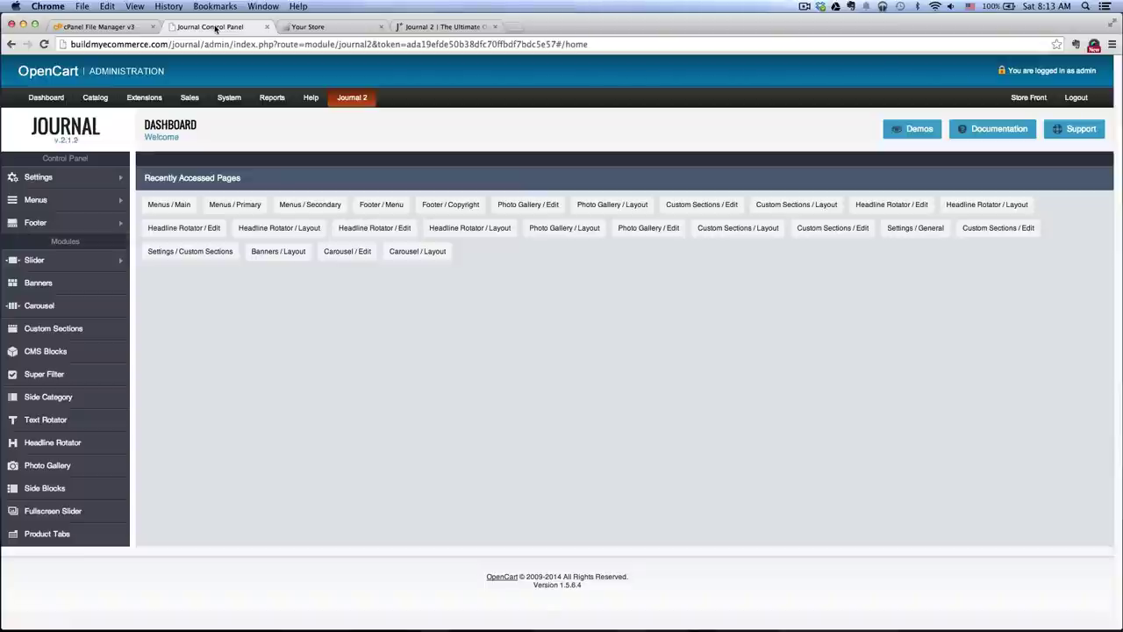
mouse_move(39, 201)
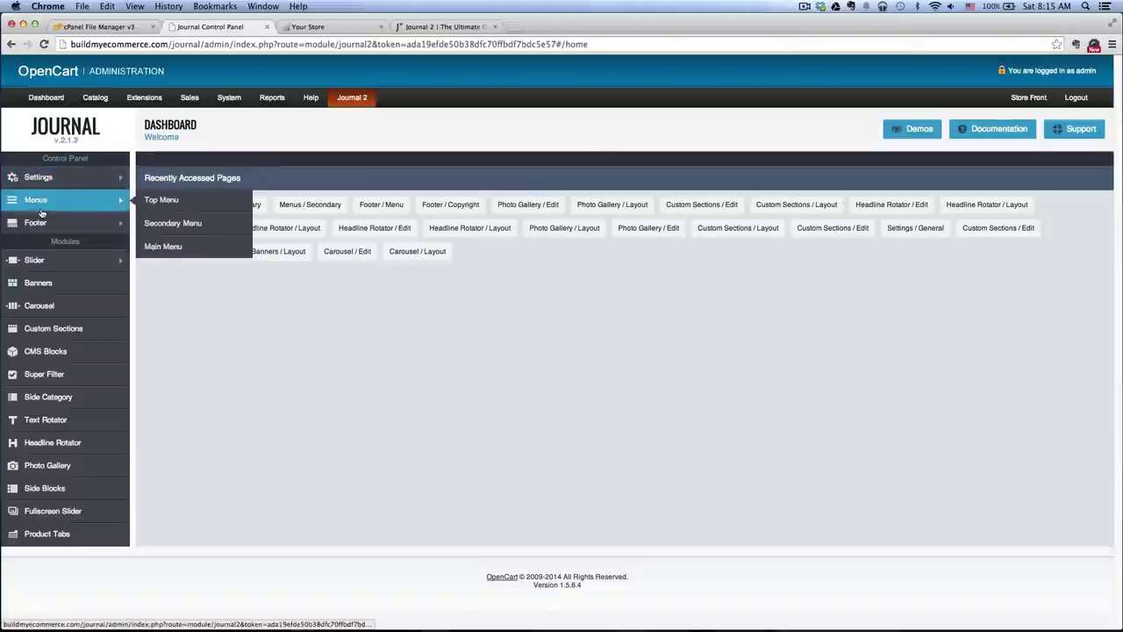
click(166, 248)
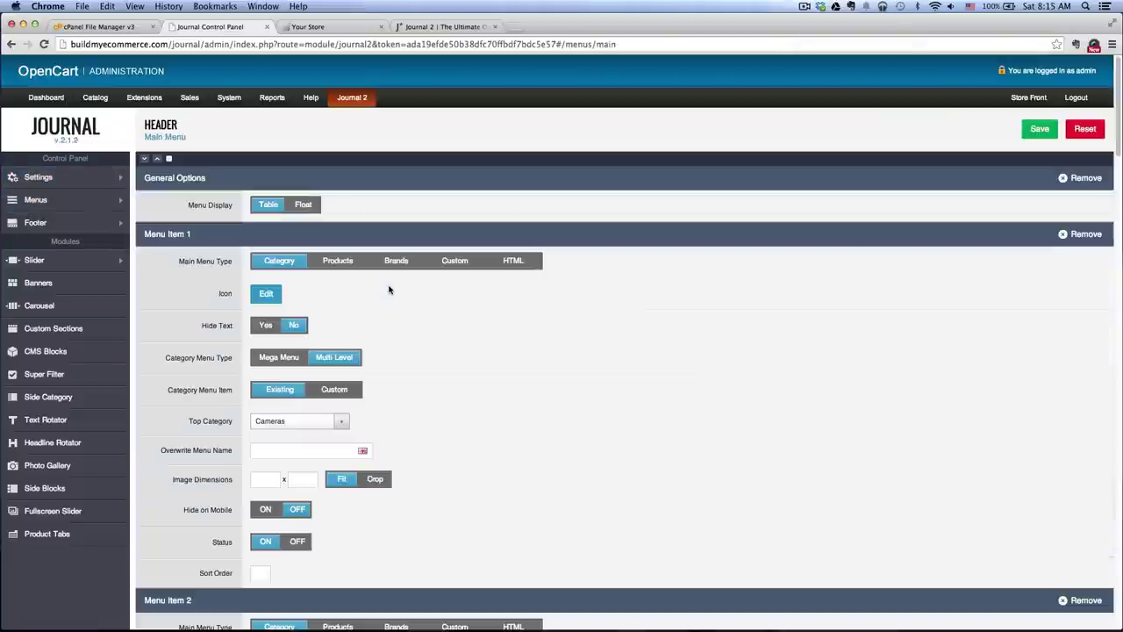
scroll(413, 299, down, 5)
scroll(419, 304, down, 12)
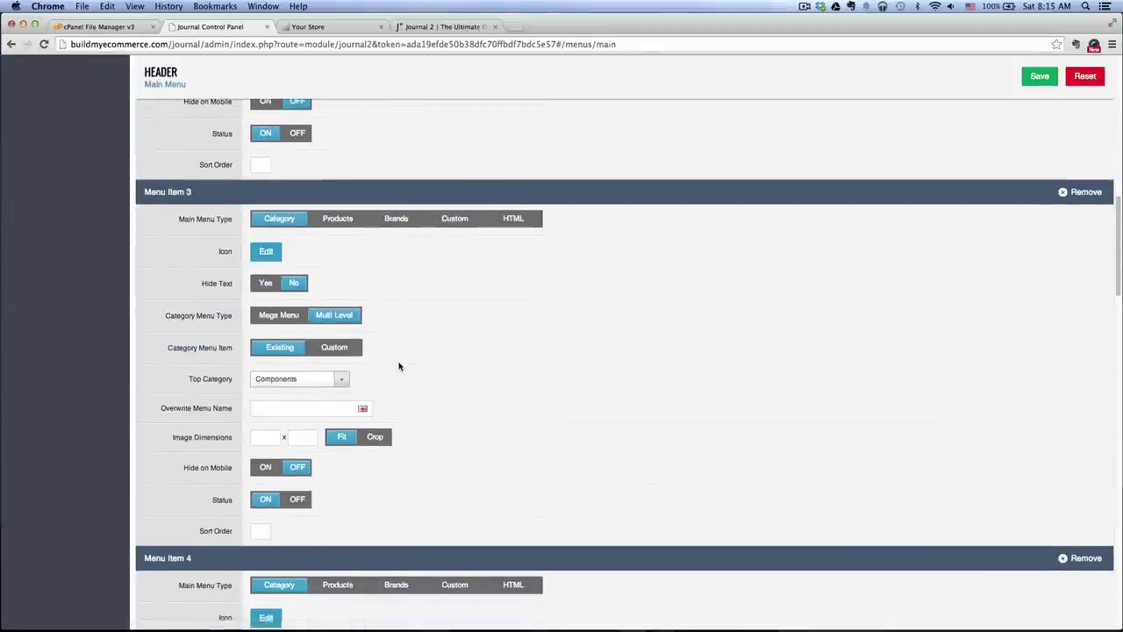
scroll(399, 366, down, 1)
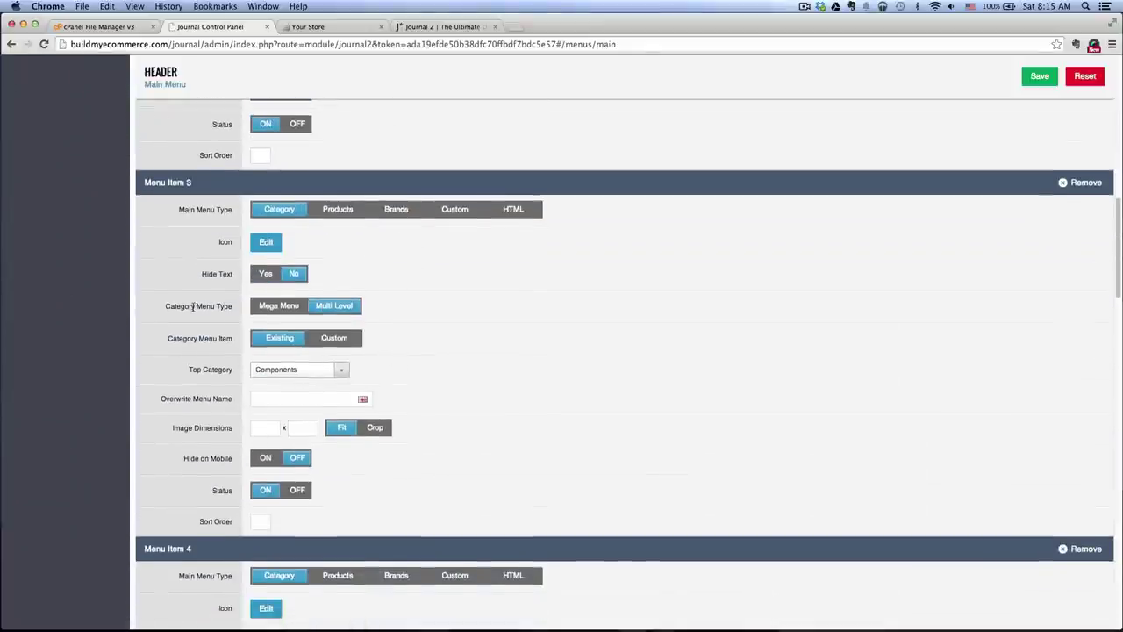
click(277, 308)
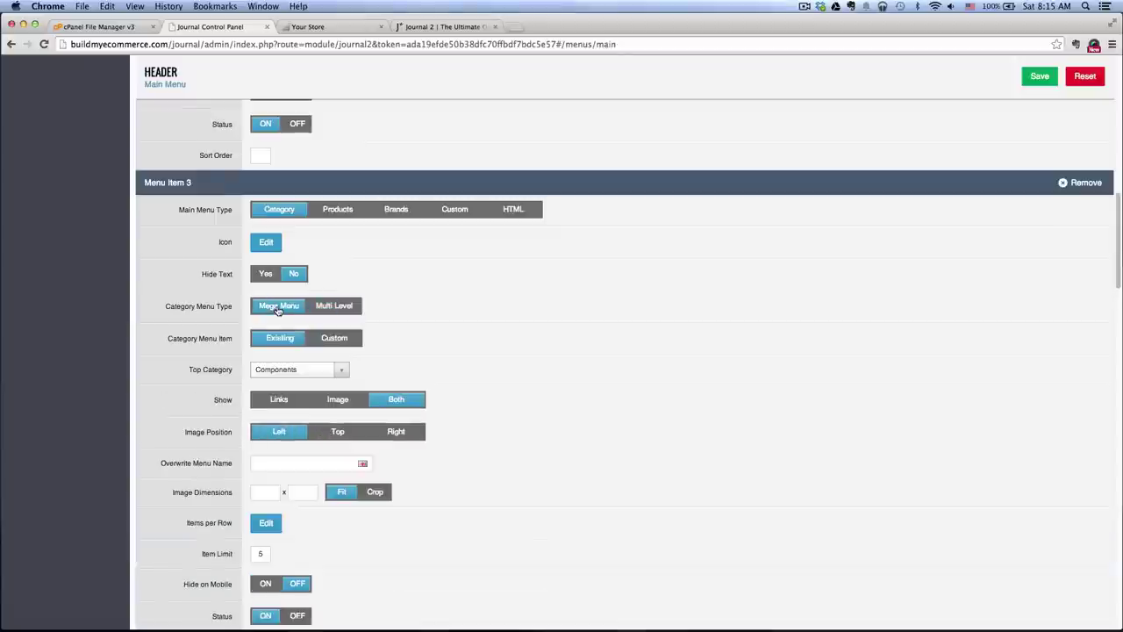
scroll(488, 319, down, 2)
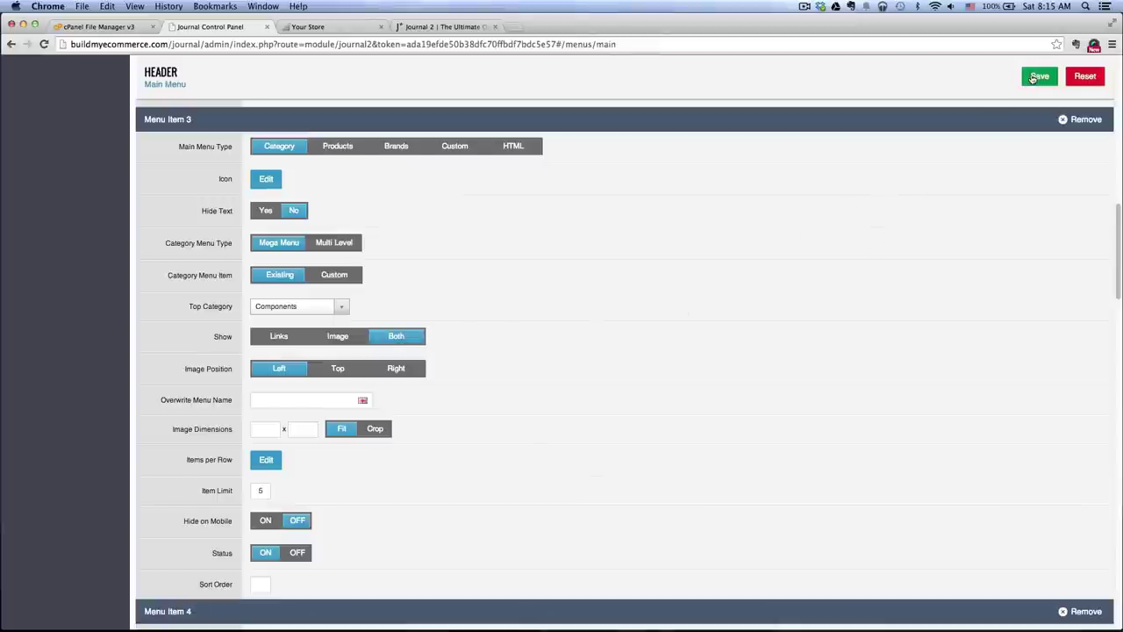
click(322, 27)
click(307, 148)
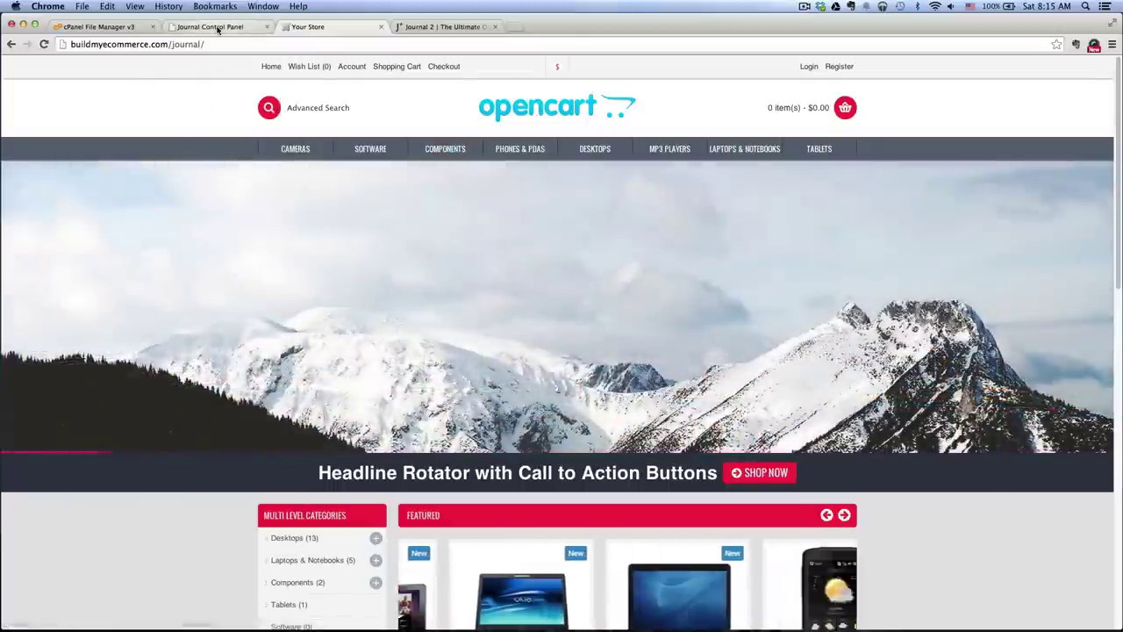
- Assign the Apple Cinema 30 image from the demo folder to the Components > Monitors category and save it
click(210, 27)
scroll(204, 129, up, 10)
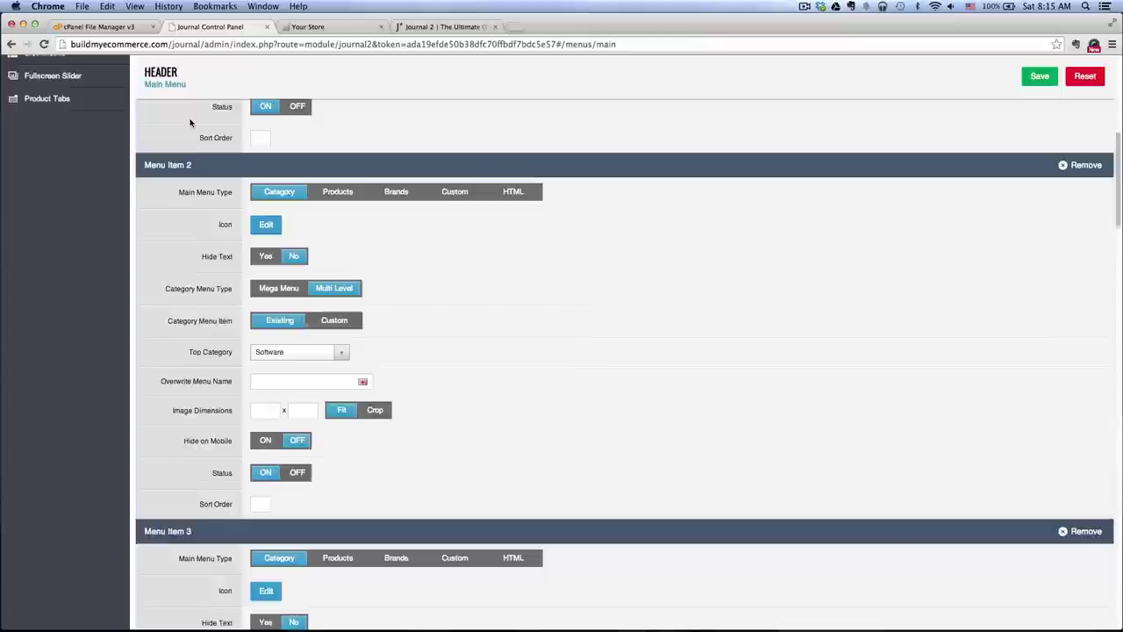
click(95, 115)
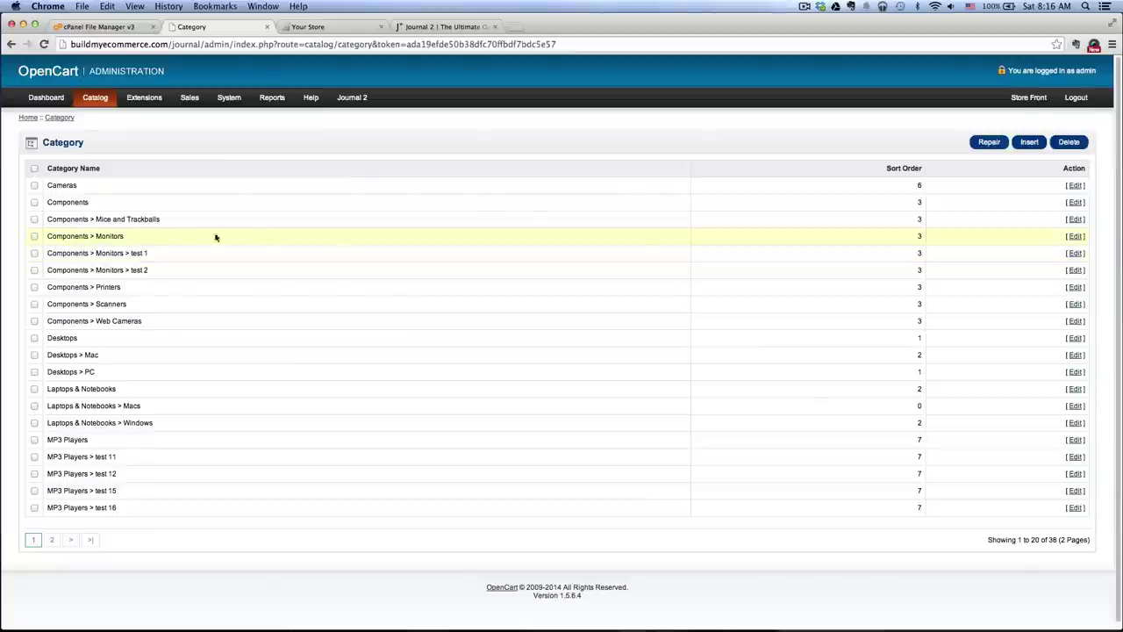
click(1073, 236)
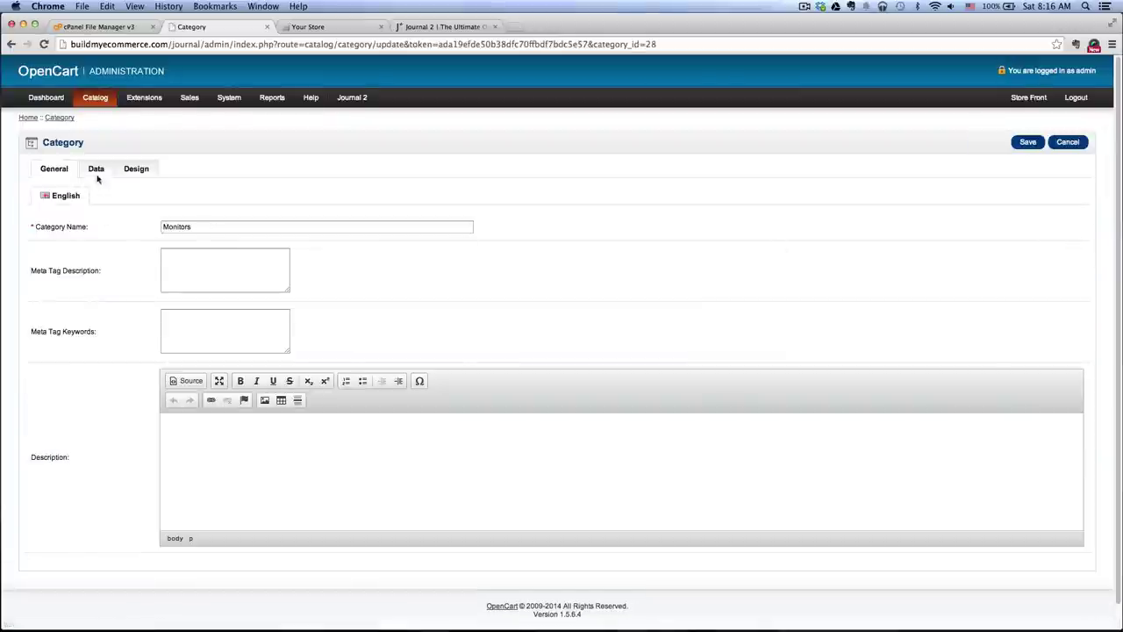
click(95, 168)
scroll(104, 273, down, 3)
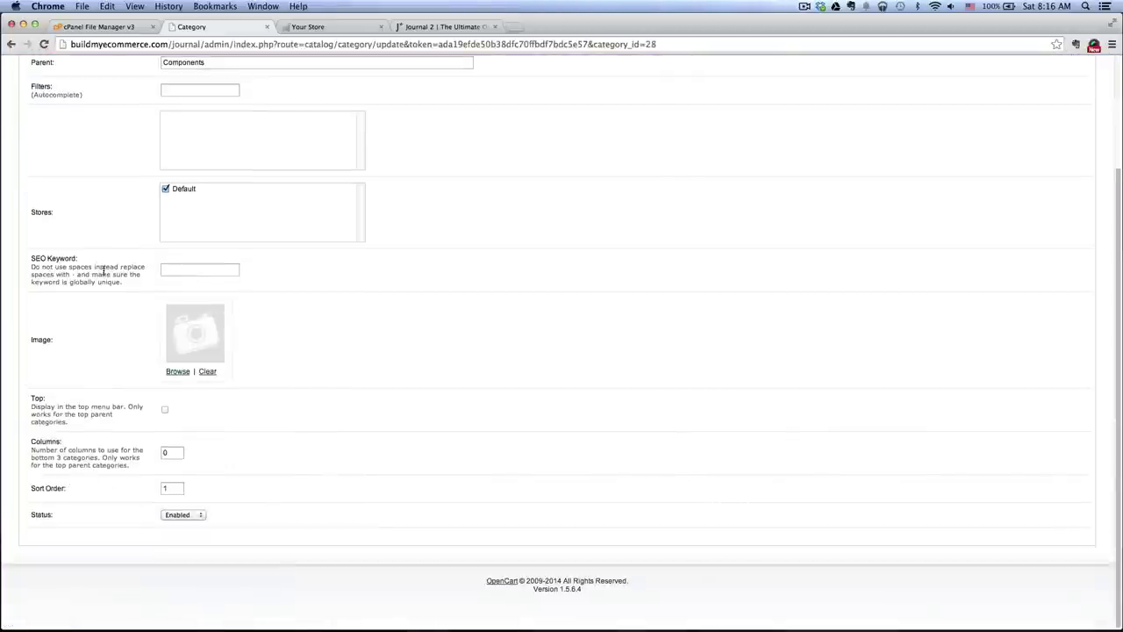
click(178, 371)
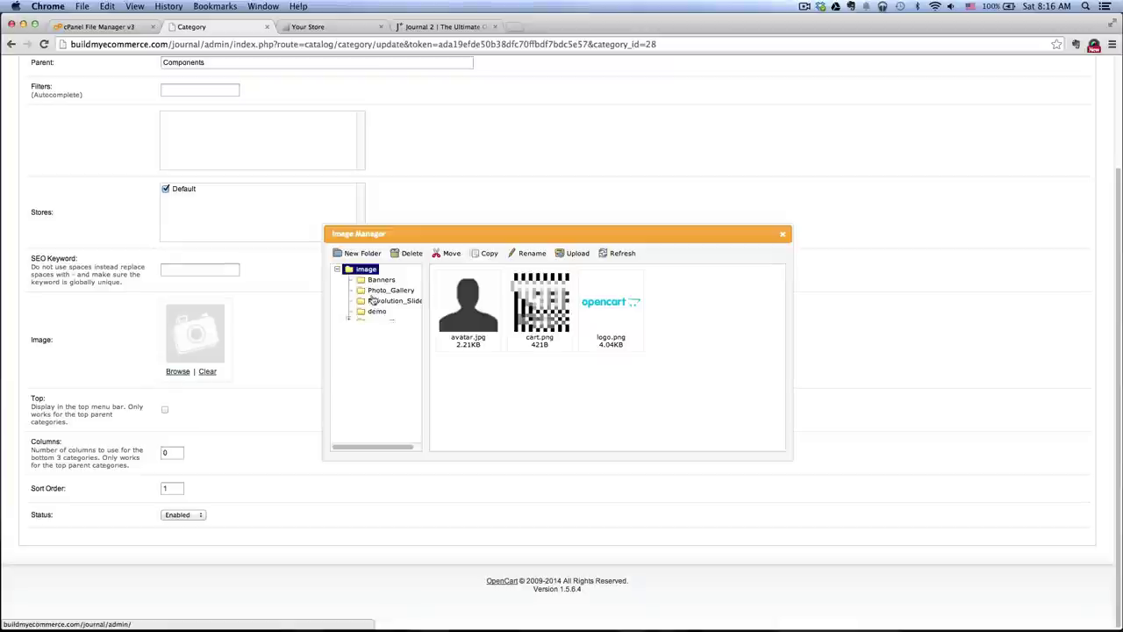
click(376, 311)
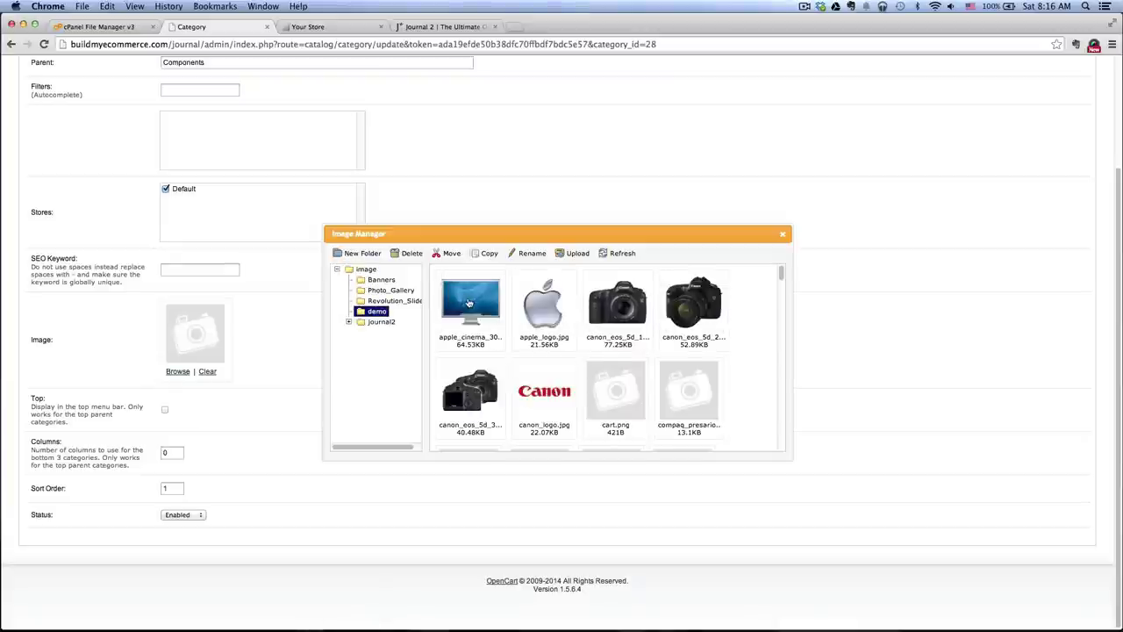
double_click(469, 303)
scroll(1009, 136, up, 3)
click(1022, 142)
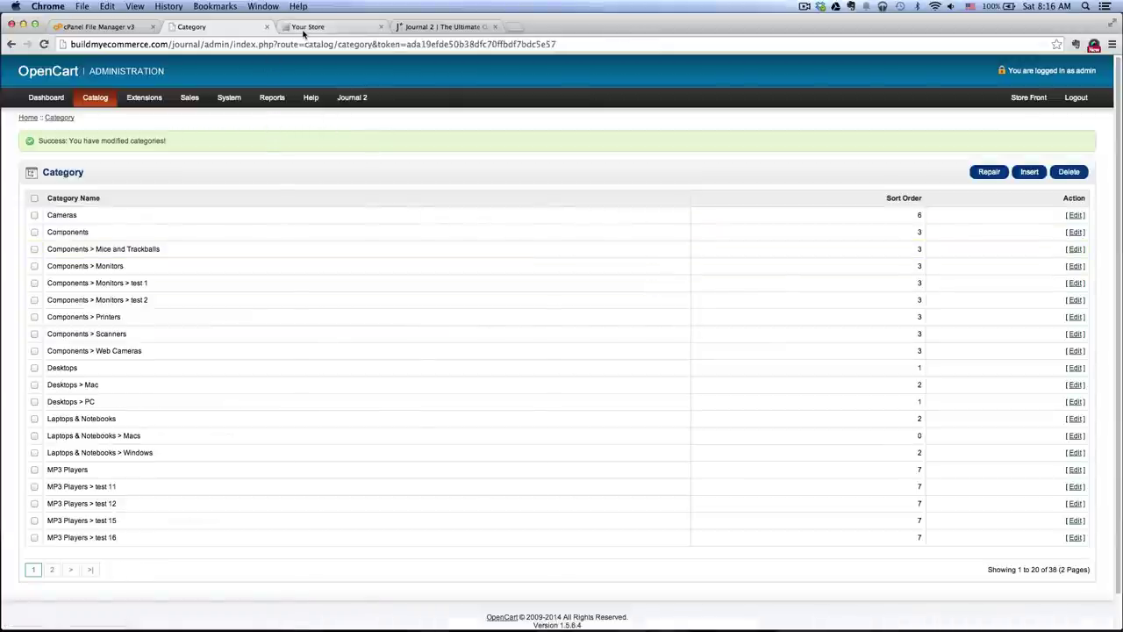
- Reload the storefront and check the Monitors image in the Components mega menu
click(307, 26)
click(44, 44)
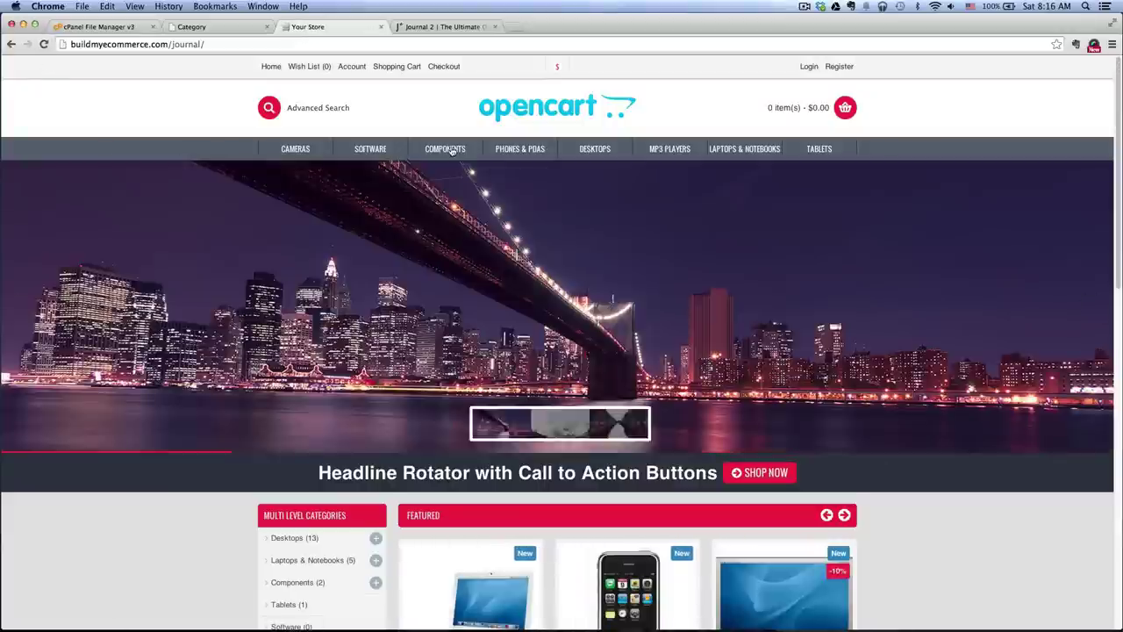
mouse_move(444, 148)
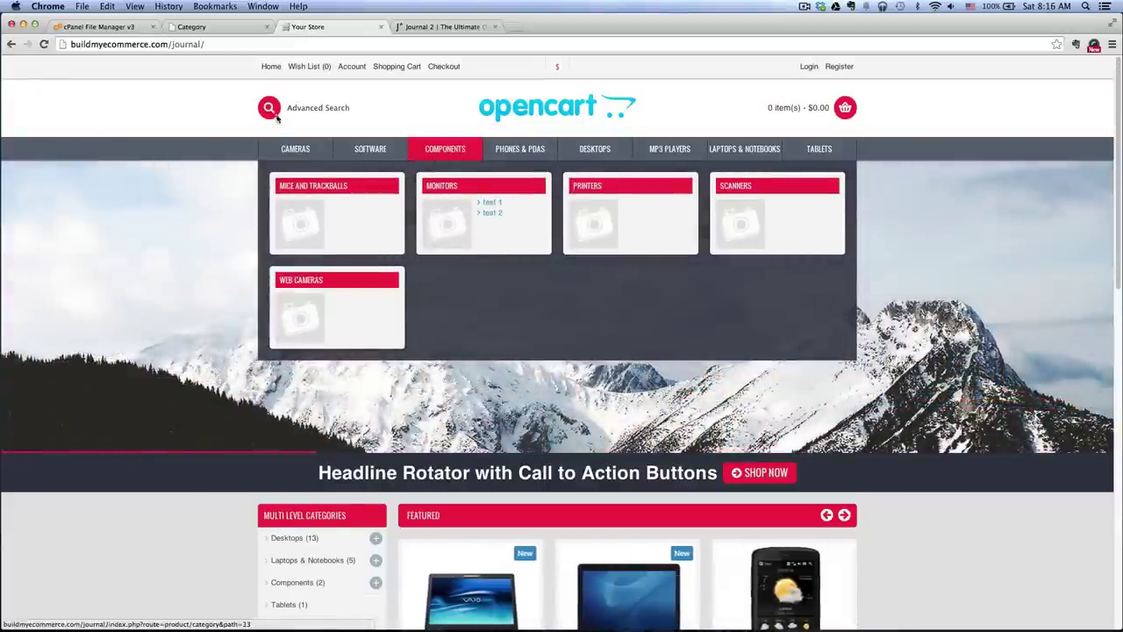
- Clear the Journal 2 cache and check the Components mega menu on the storefront again
click(221, 33)
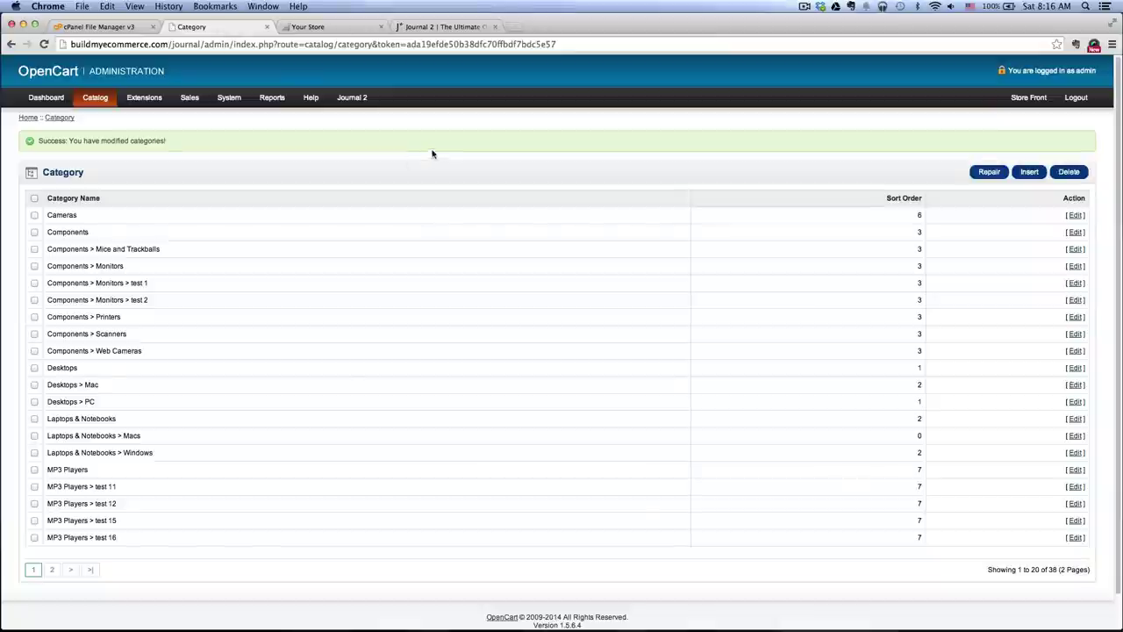
mouse_move(353, 102)
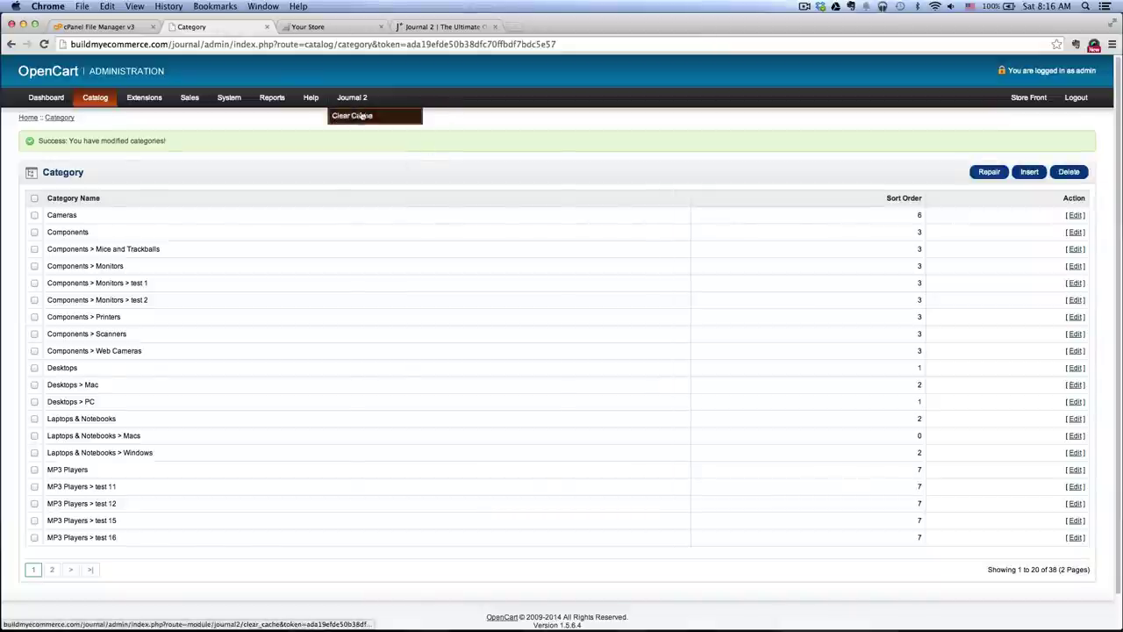
click(362, 118)
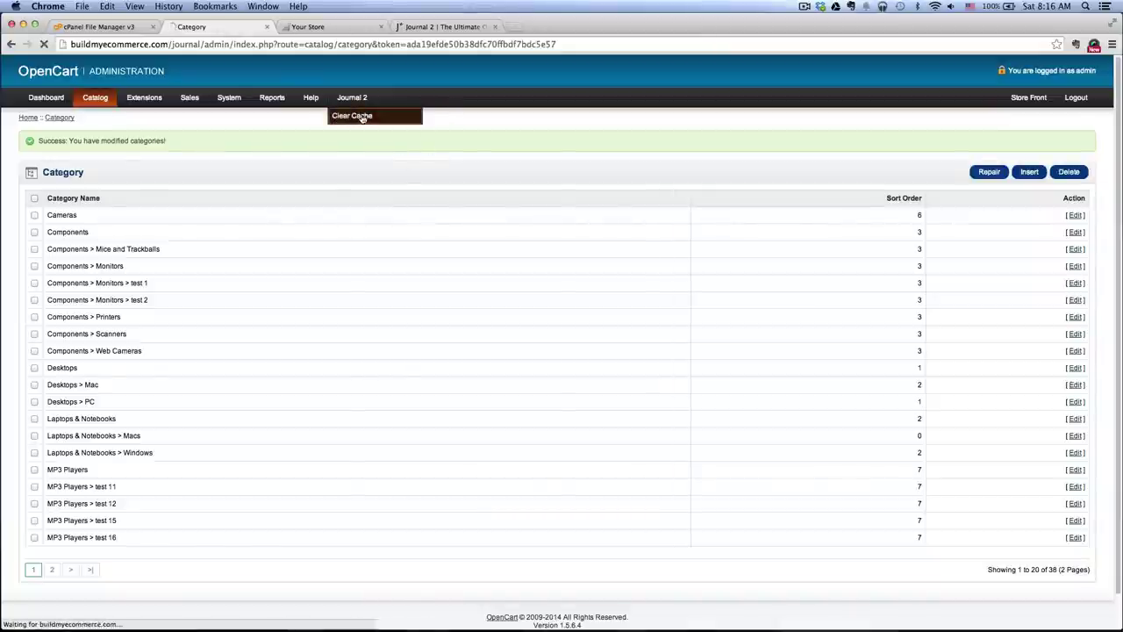
click(321, 29)
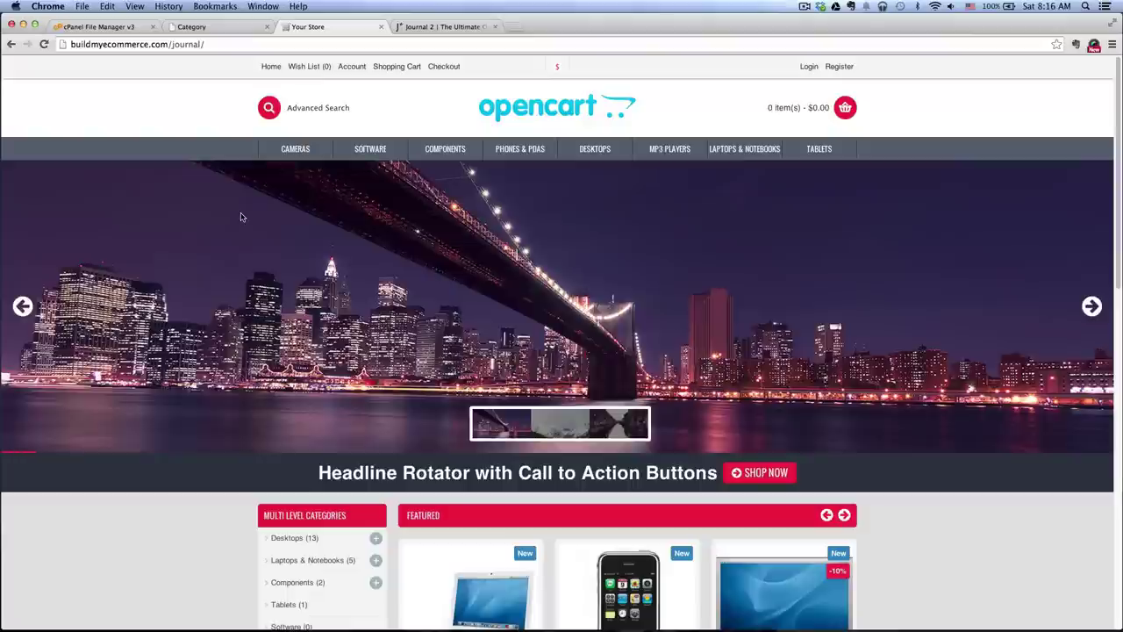
mouse_move(439, 154)
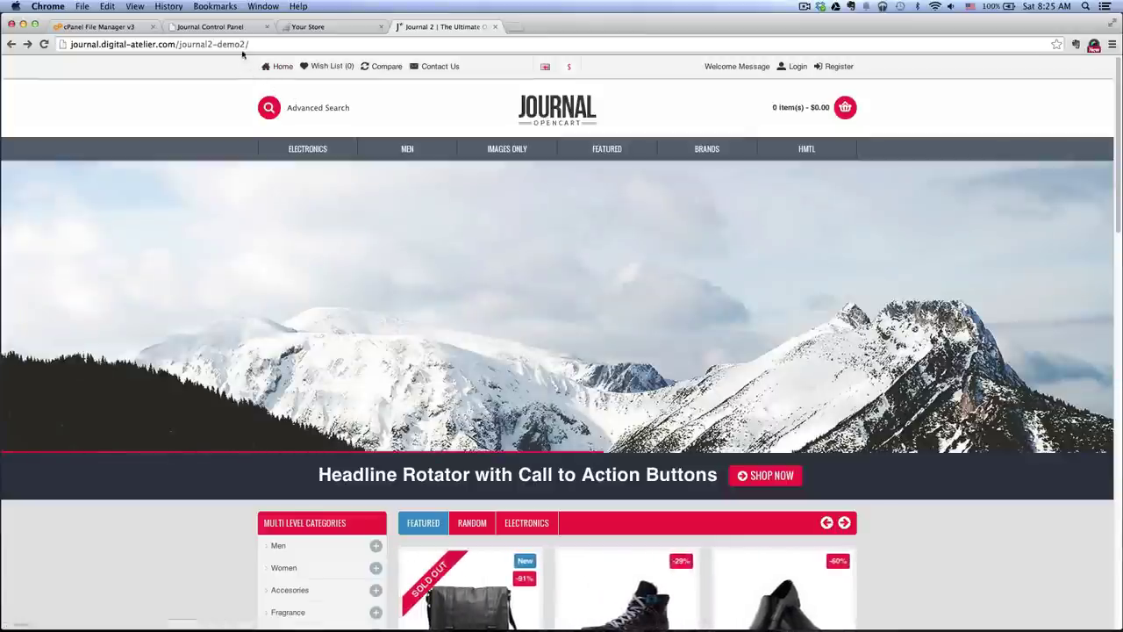
- Give the Top Menu's Home item a house icon, save the menu, and reload the storefront to check it
click(218, 27)
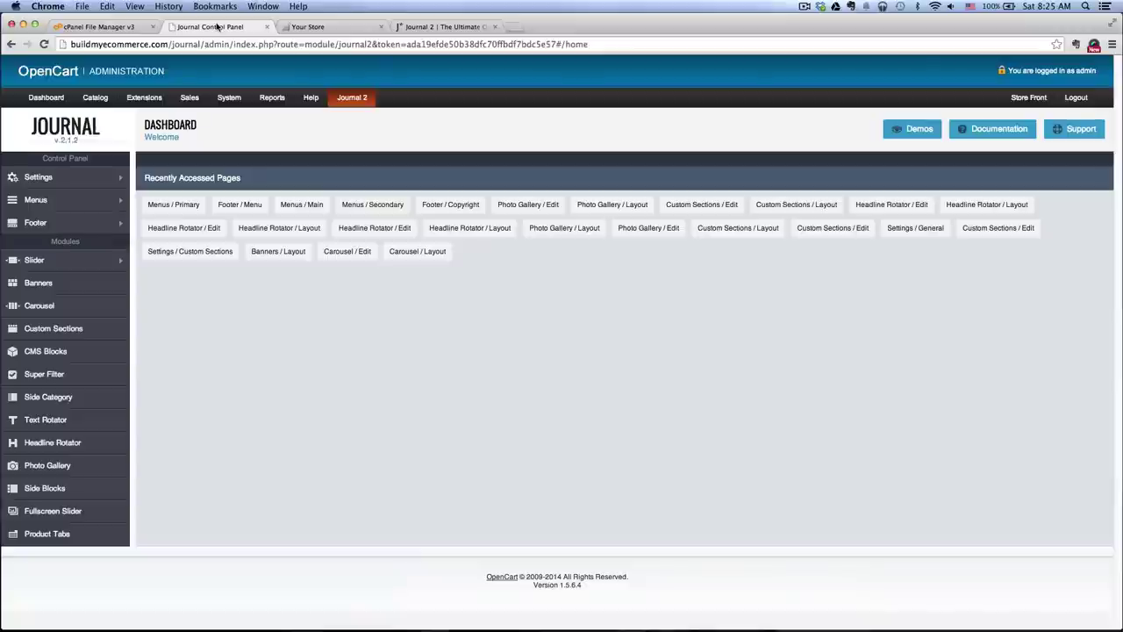
mouse_move(58, 201)
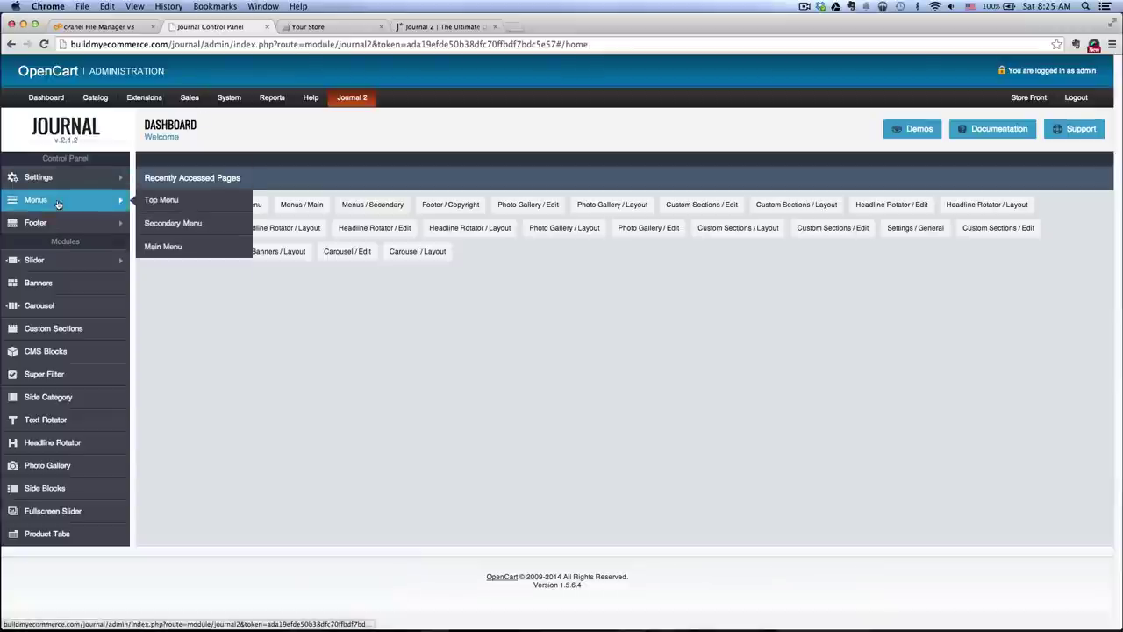
click(174, 202)
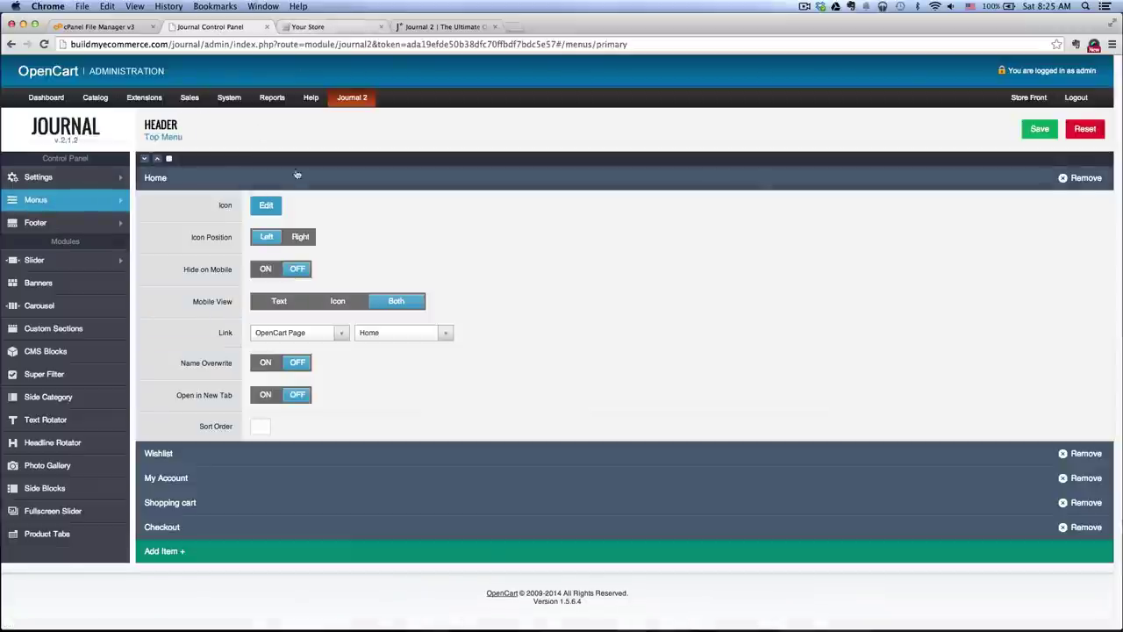
click(165, 178)
click(191, 180)
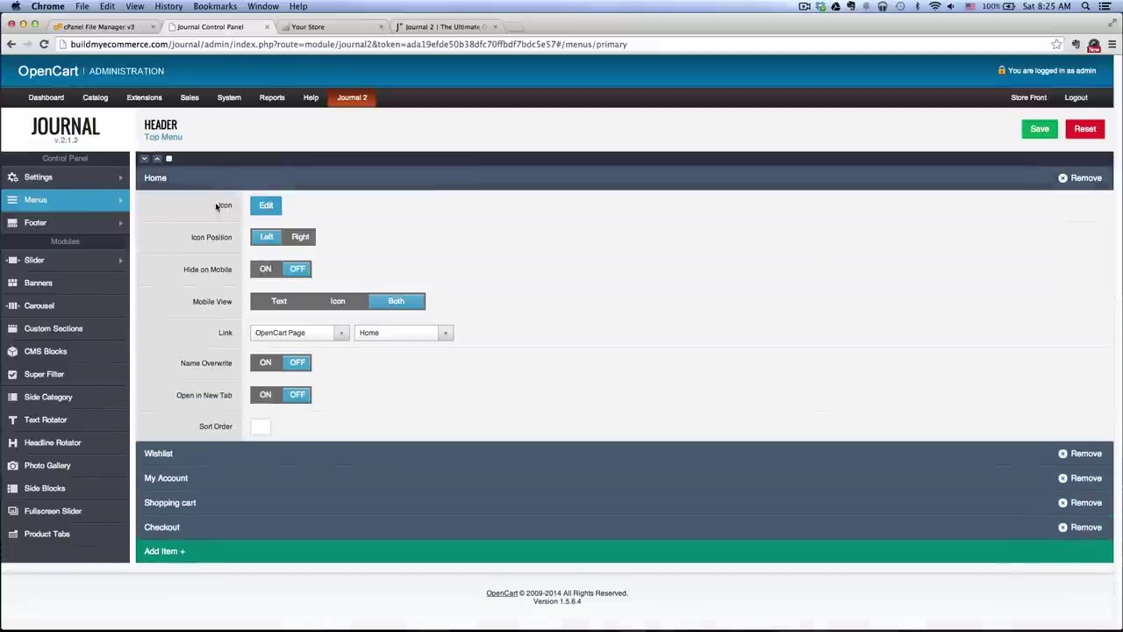
click(265, 207)
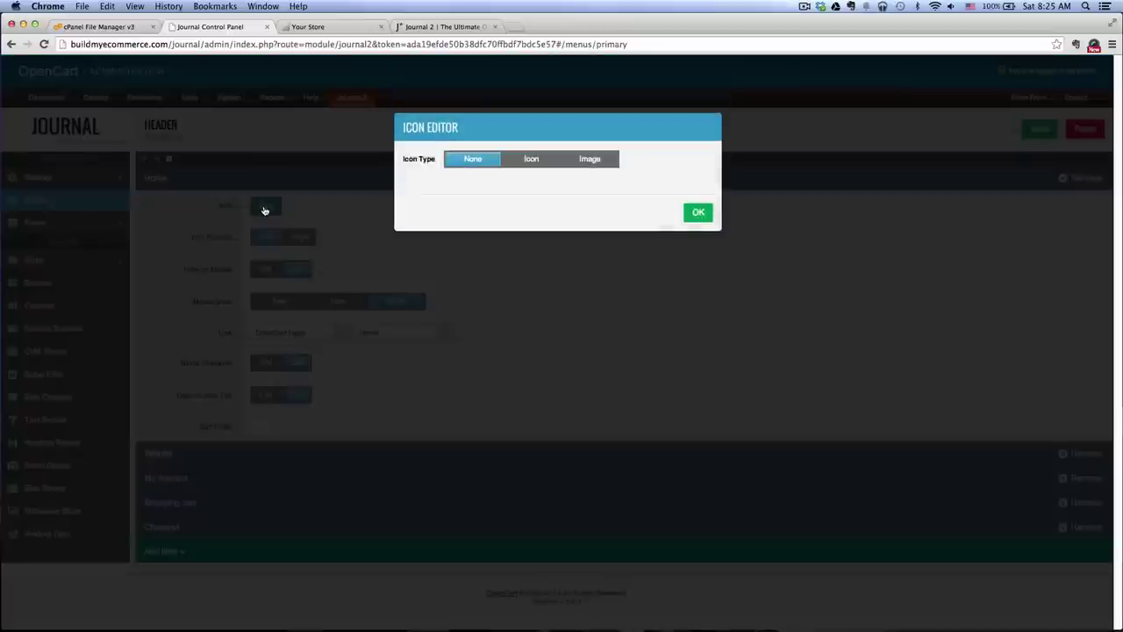
click(529, 164)
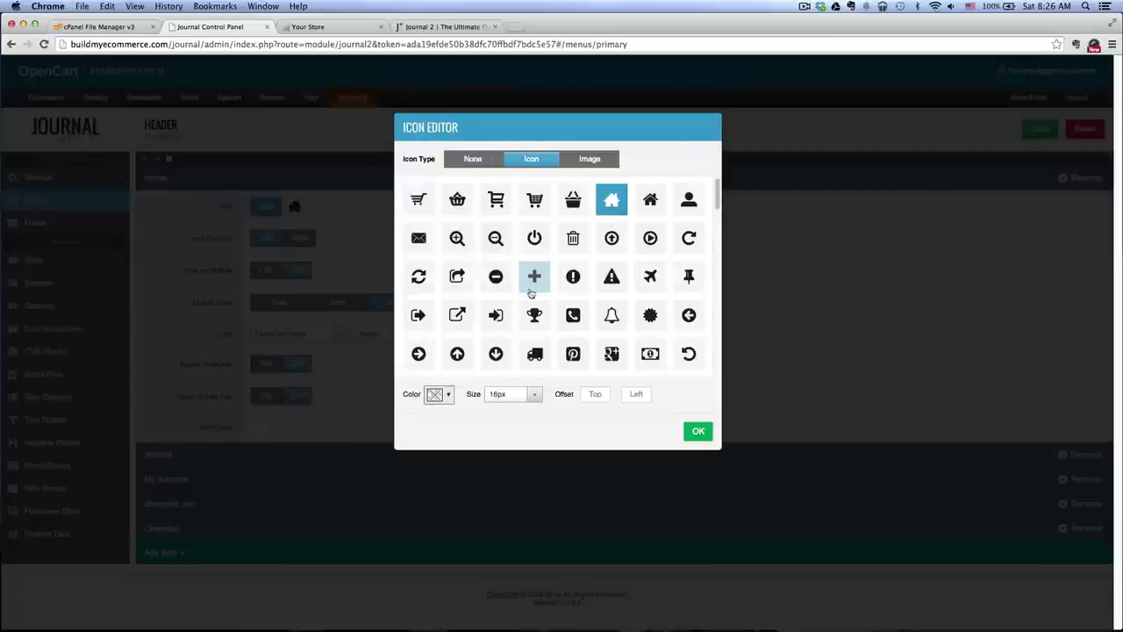
click(698, 433)
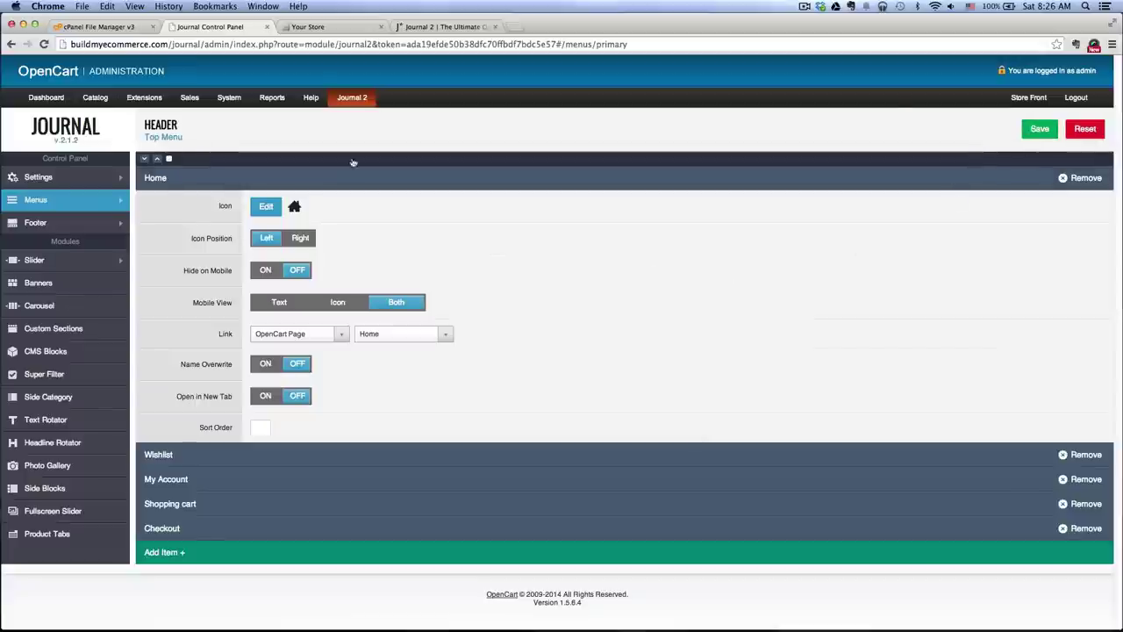
click(312, 26)
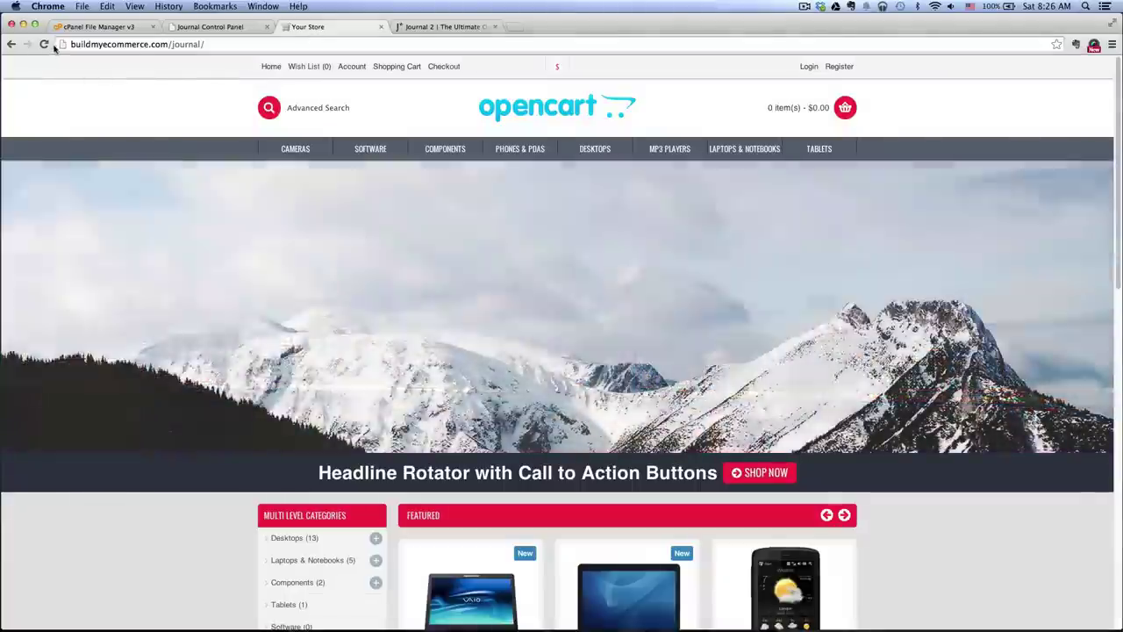
click(44, 44)
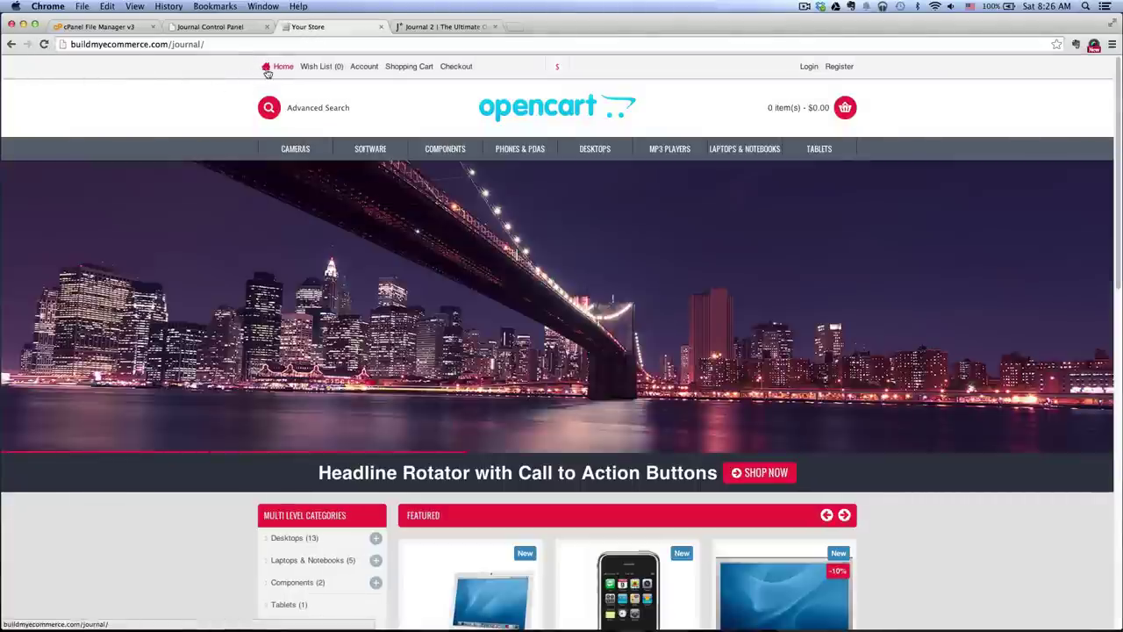
- Review the settings of the Wishlist and My Account items in the Top Menu
click(220, 27)
click(214, 181)
click(204, 203)
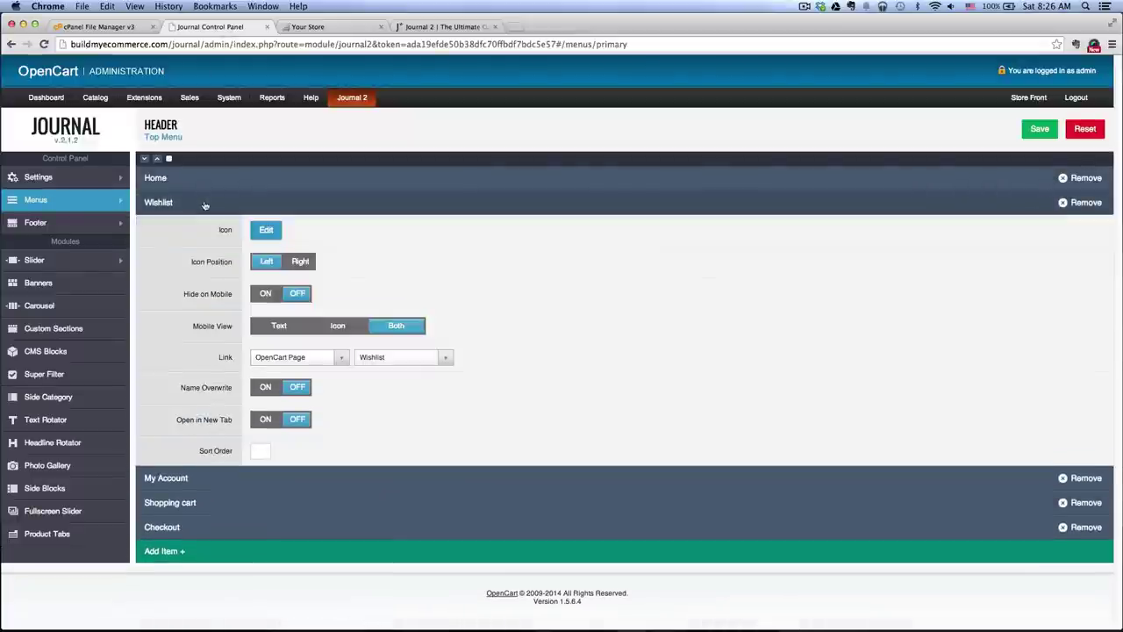
click(204, 203)
click(194, 228)
click(196, 229)
- Compare the footer at the end of the storefront home page with the Journal 2 demo store's footer
click(307, 28)
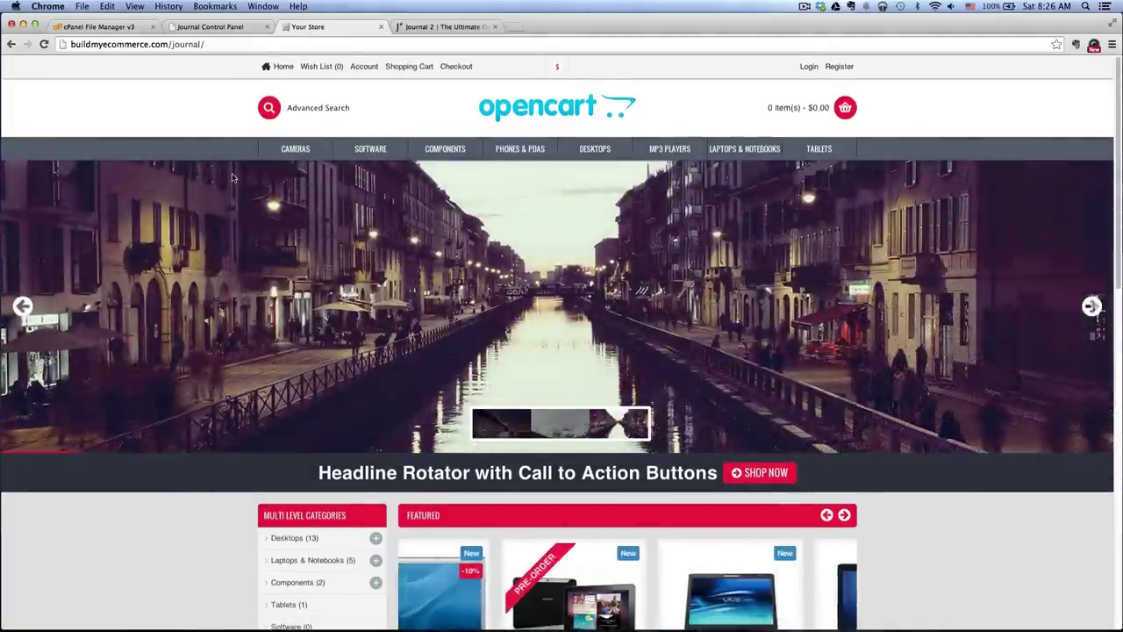
scroll(232, 173, down, 15)
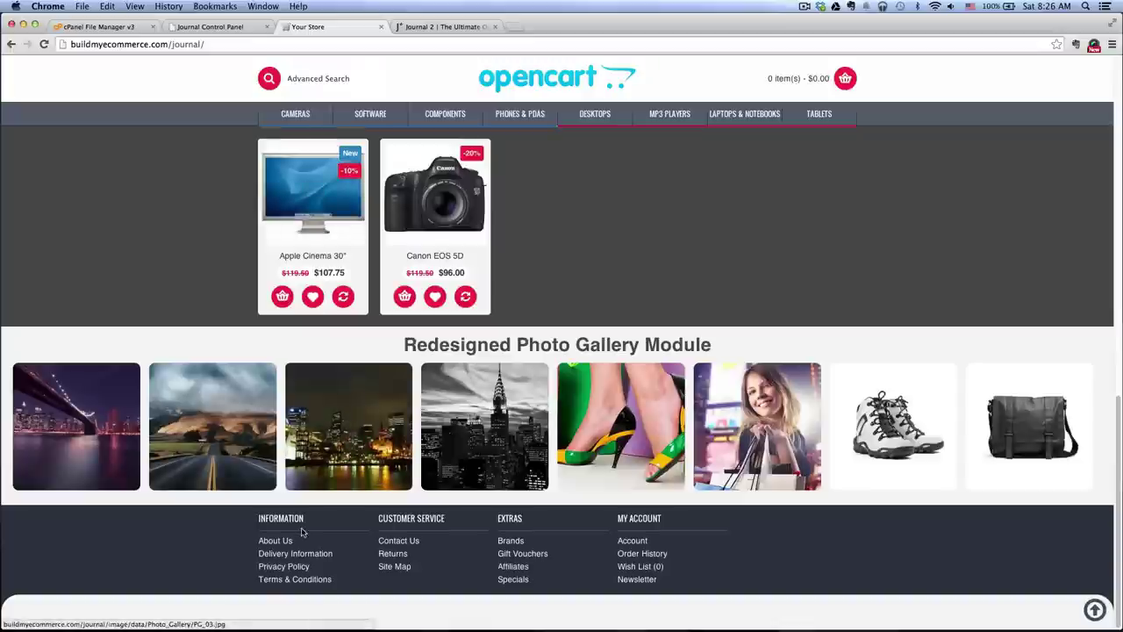
click(443, 26)
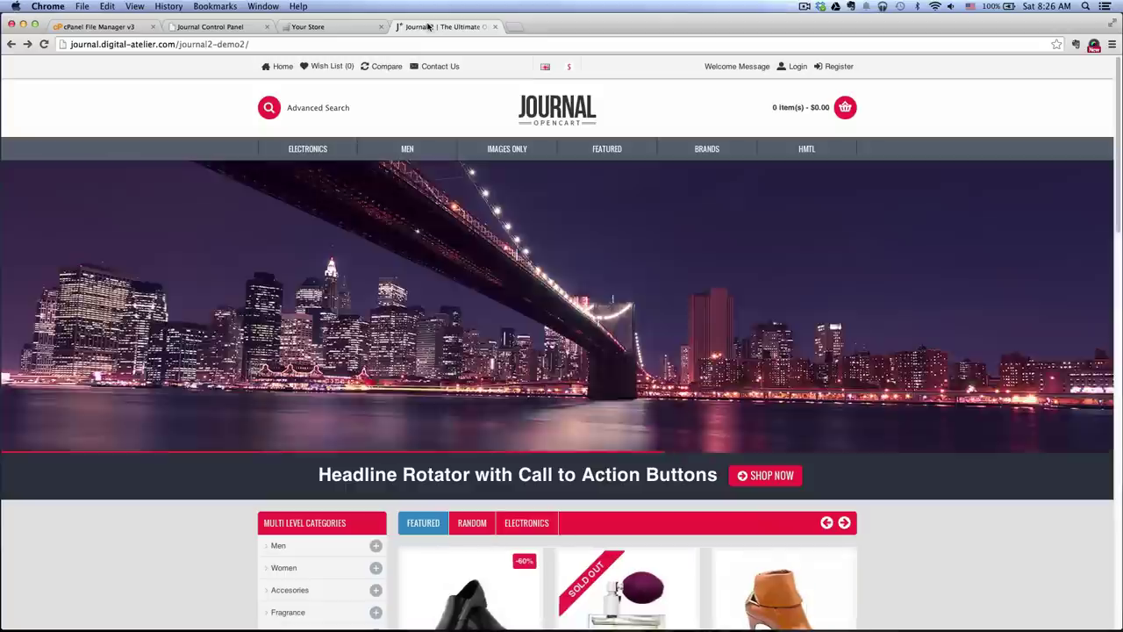
scroll(293, 233, down, 10)
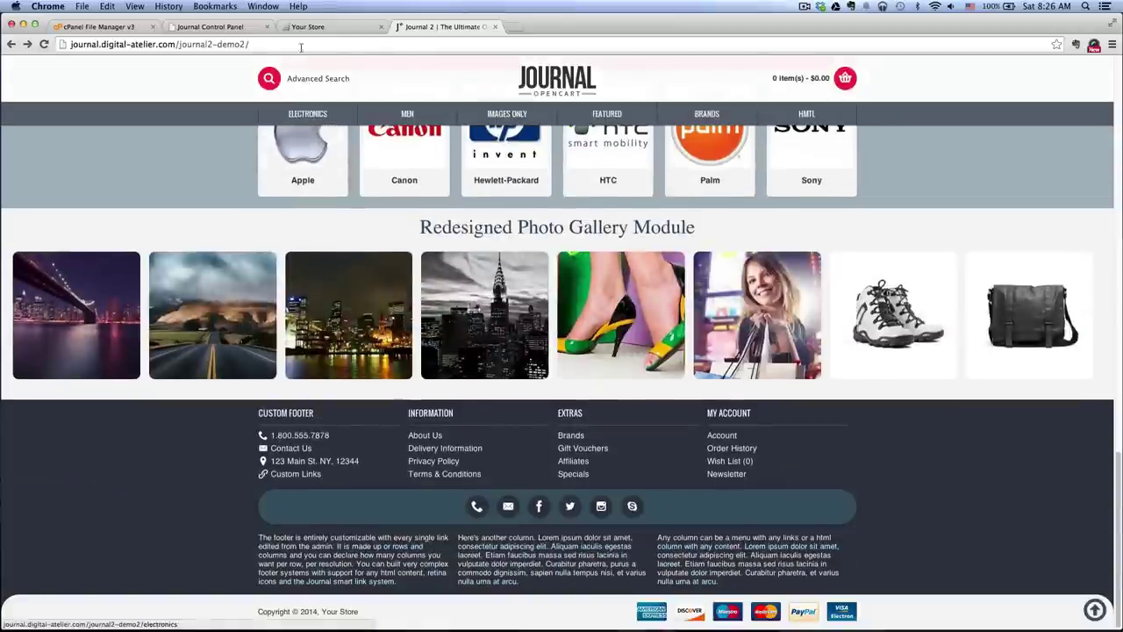
- Open Row 1 of the Journal 2 footer menu and compare its columns with the storefront and demo footers
click(211, 26)
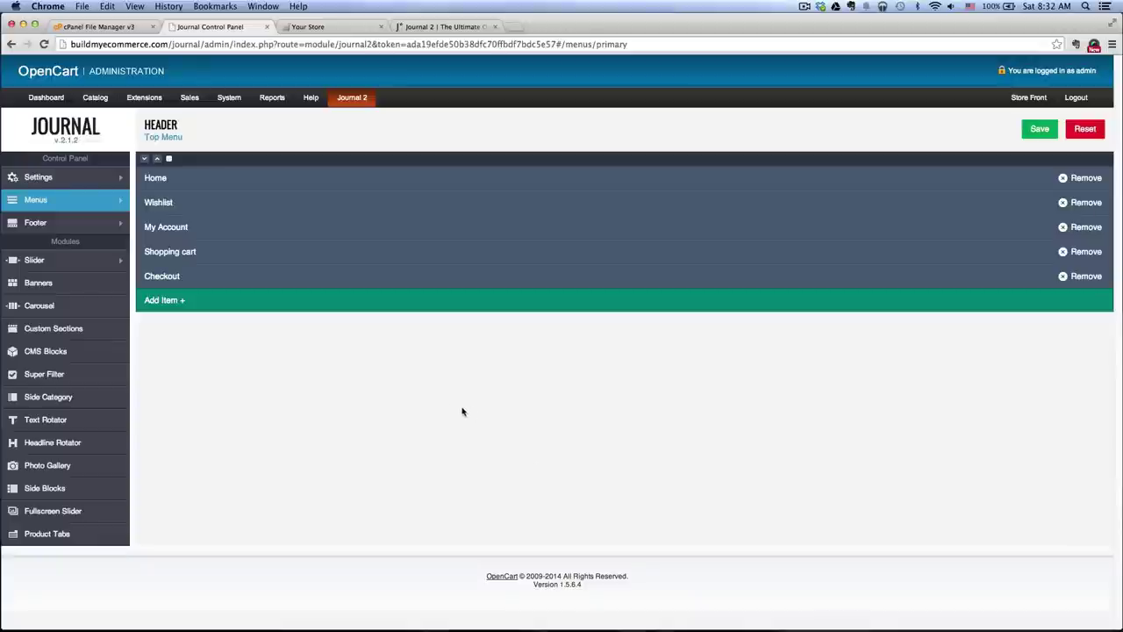
mouse_move(86, 227)
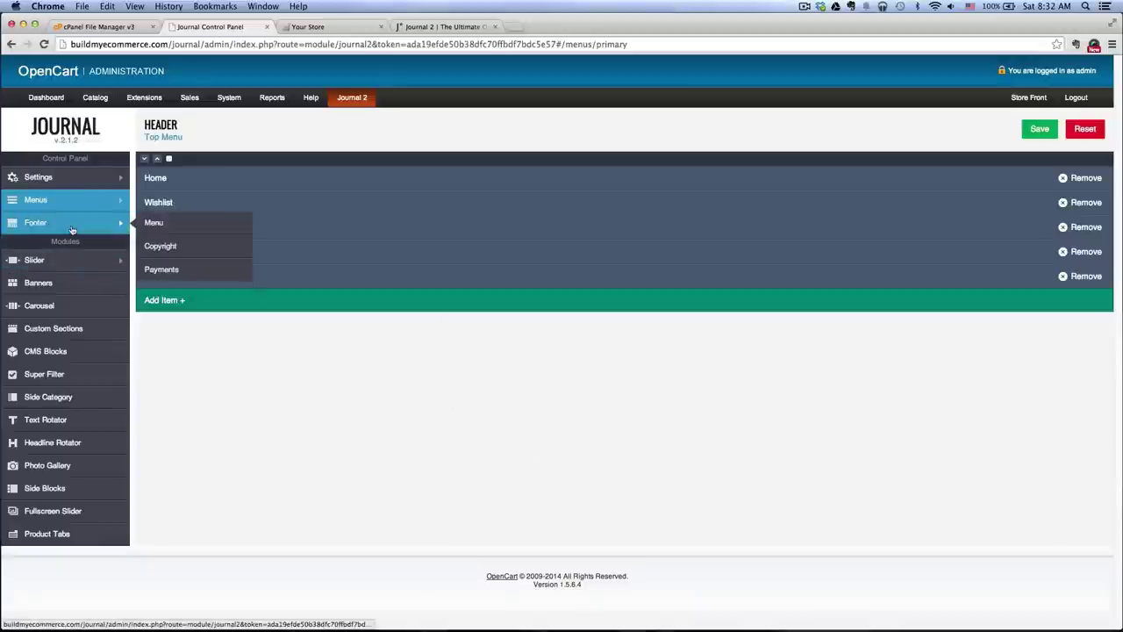
click(170, 229)
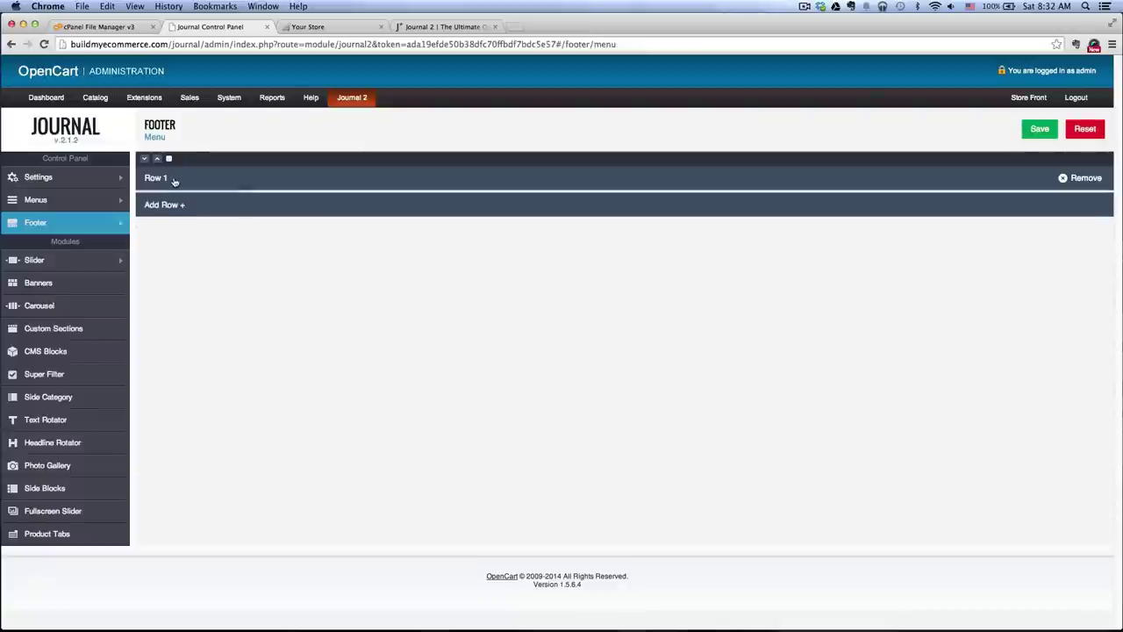
click(174, 179)
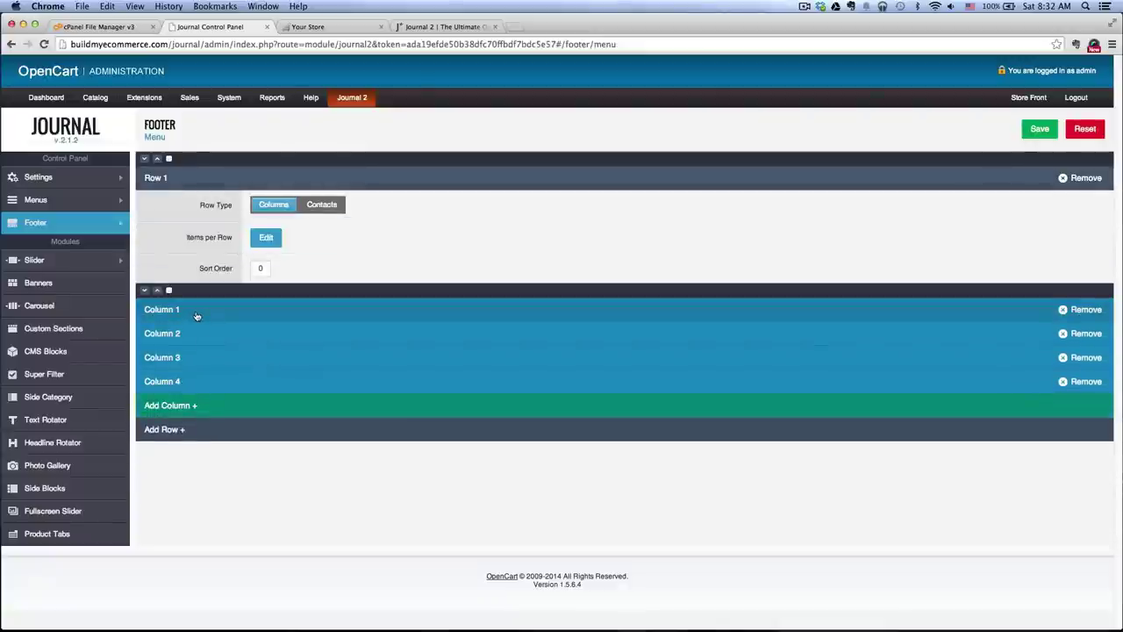
click(305, 27)
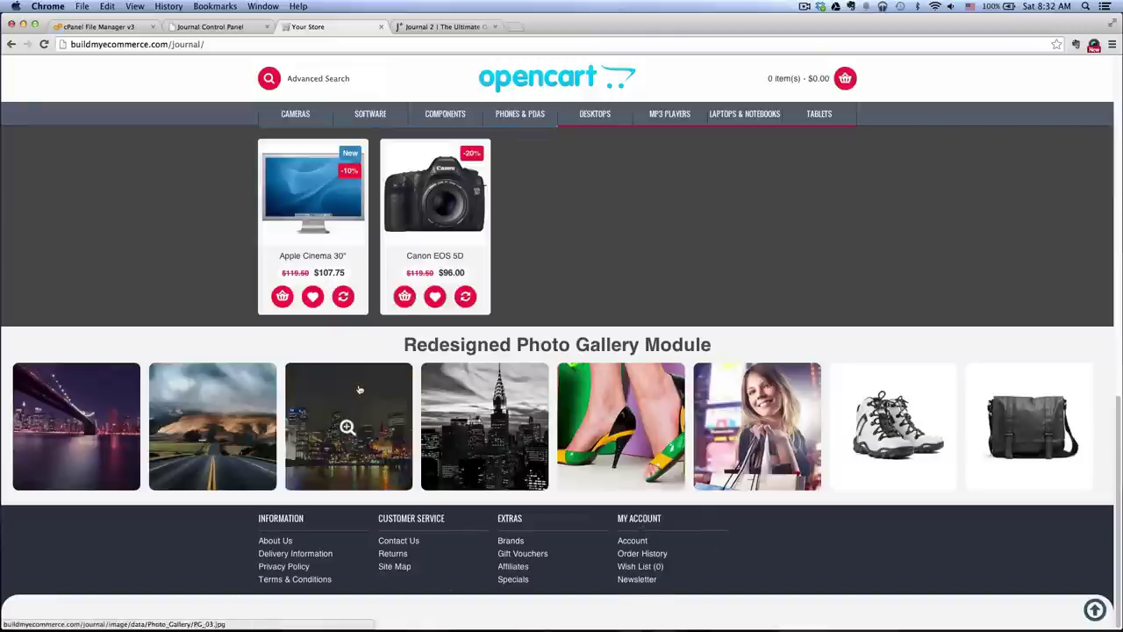
click(456, 27)
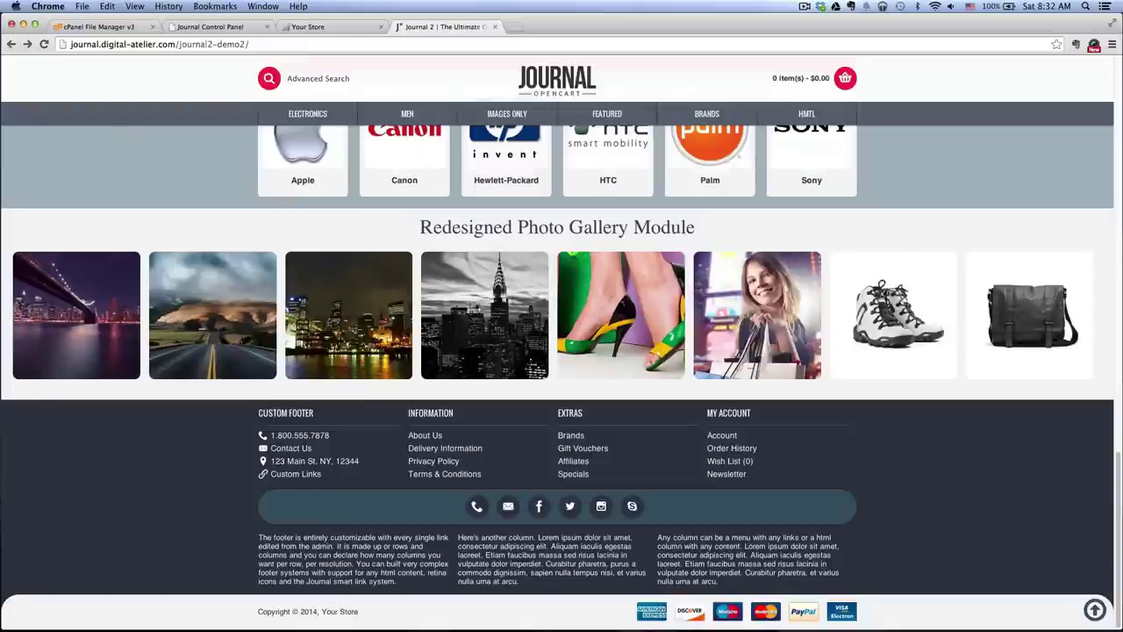
click(223, 29)
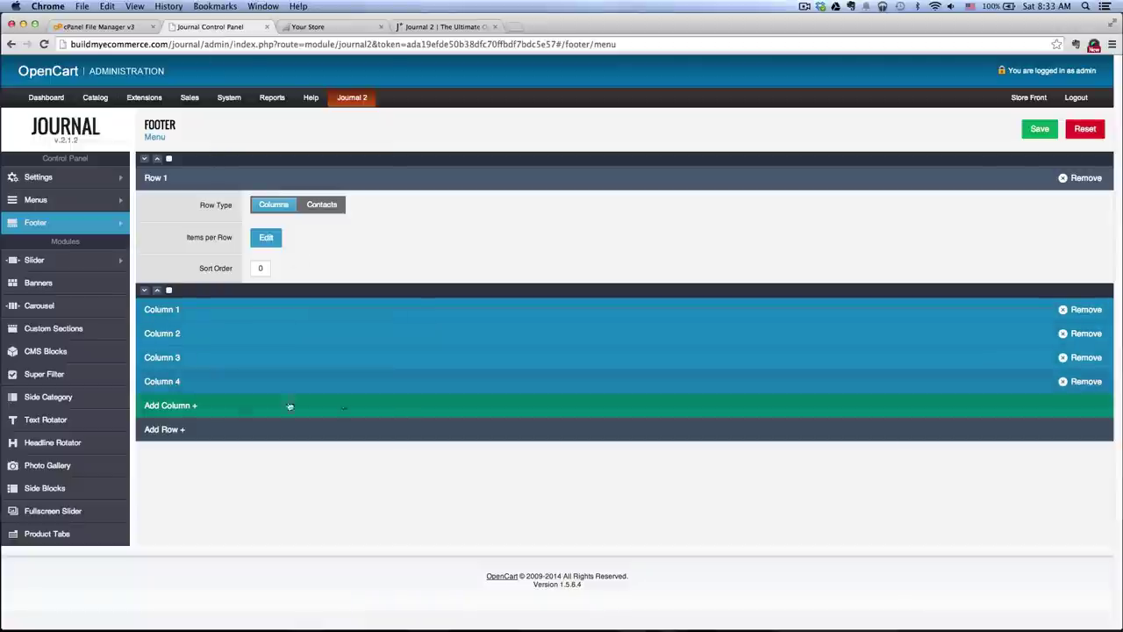
- Add a fifth menu column titled Custom Footer to Row 1 and create a menu item in it
click(175, 408)
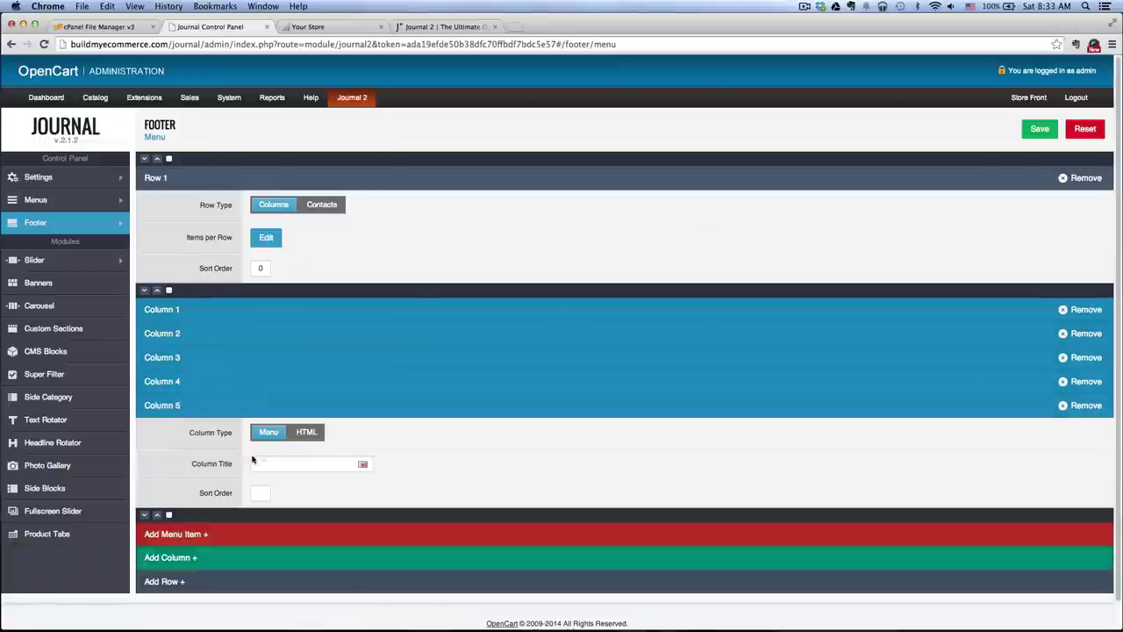
click(269, 464)
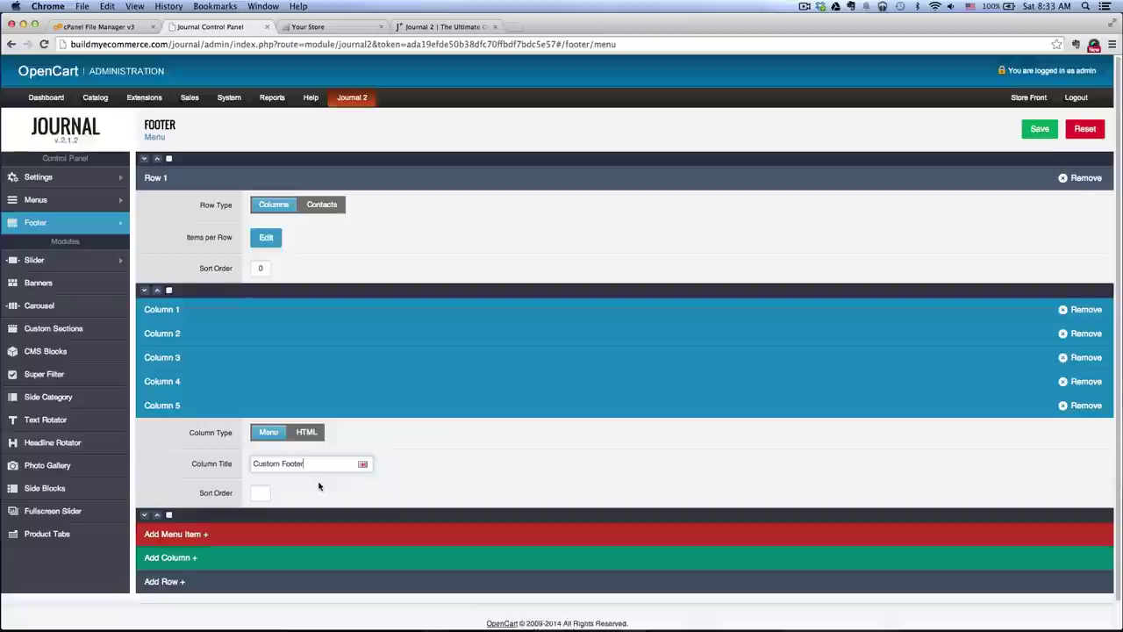
scroll(205, 521, down, 1)
scroll(210, 473, down, 5)
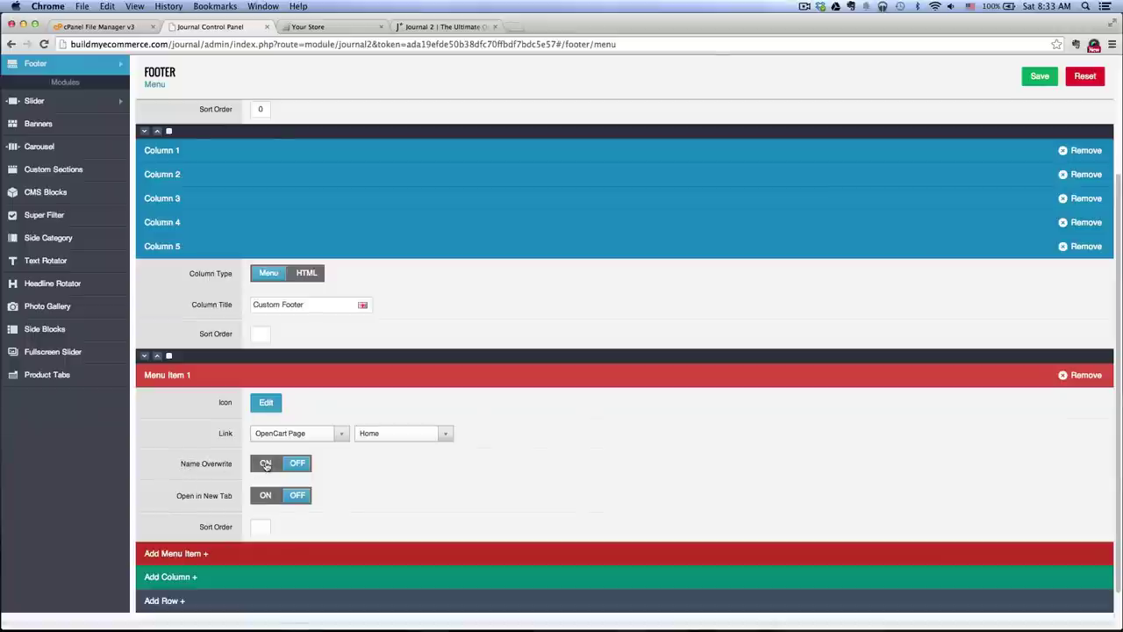
- Overwrite the new menu item's name with the store's phone number and give it a telephone handset icon
click(266, 463)
click(278, 496)
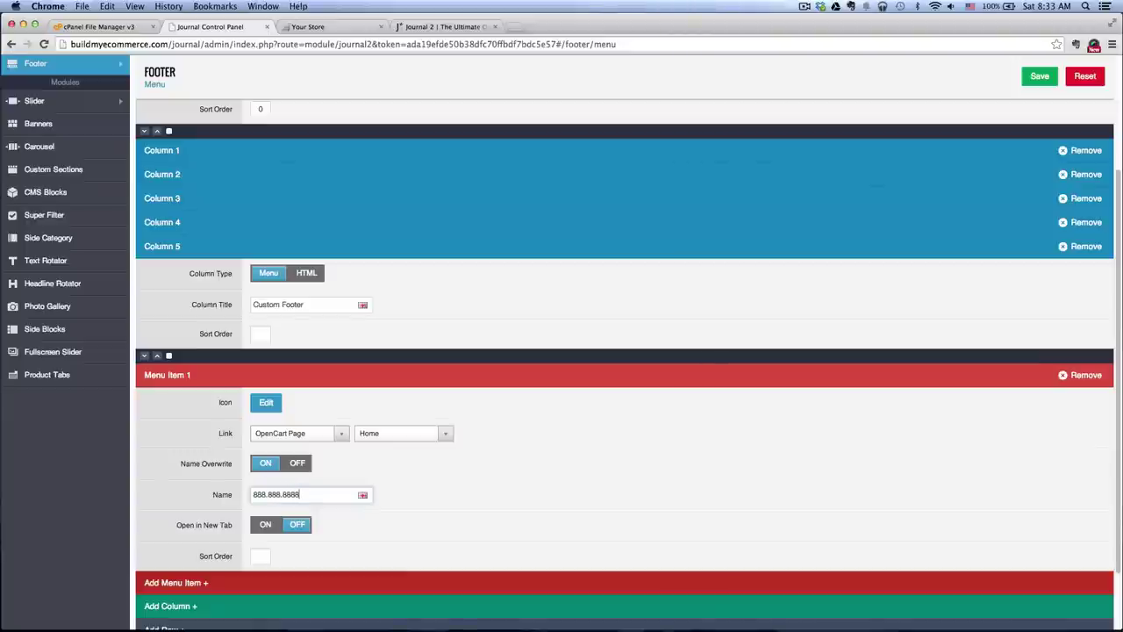
click(264, 404)
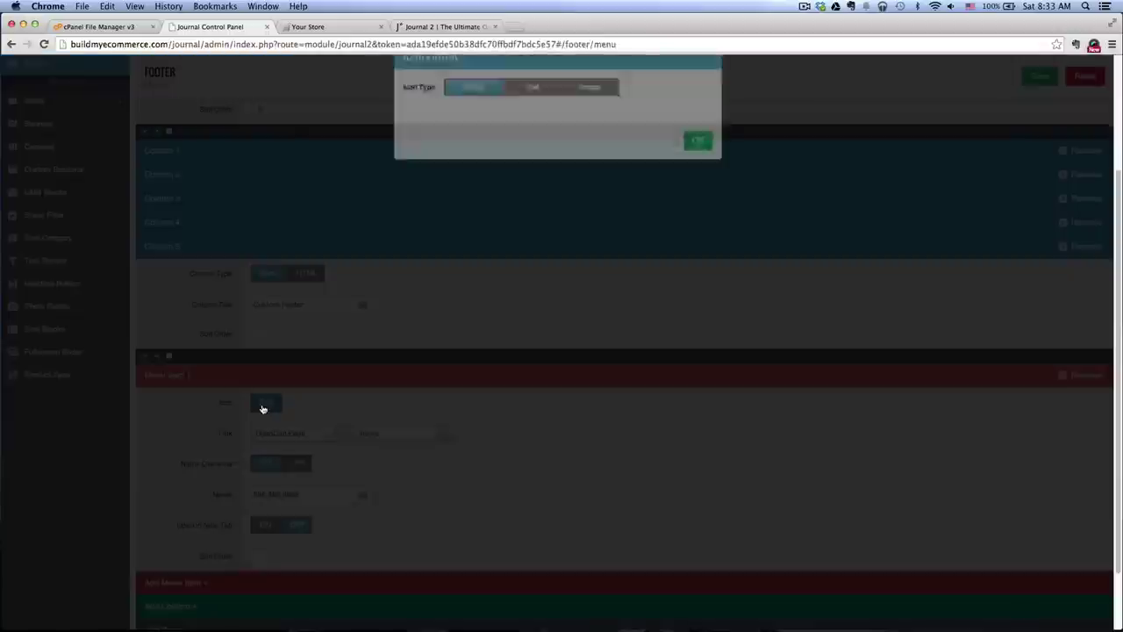
click(531, 161)
scroll(610, 292, down, 10)
click(610, 296)
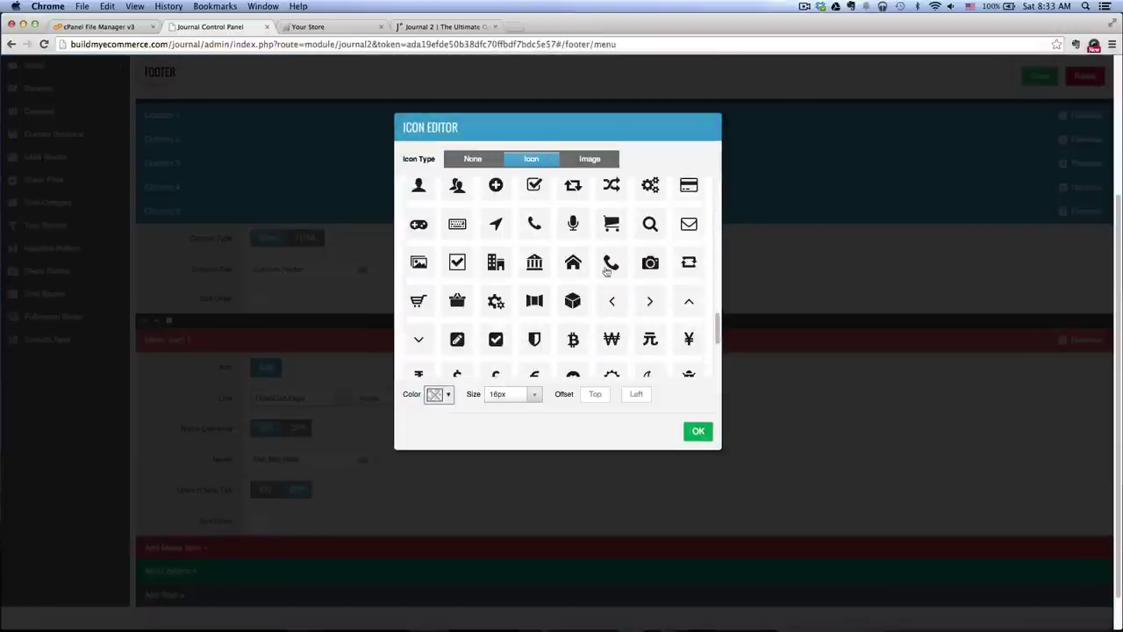
click(612, 262)
click(698, 431)
- Save the footer menu and reload the storefront to check the Custom Footer column
click(1034, 77)
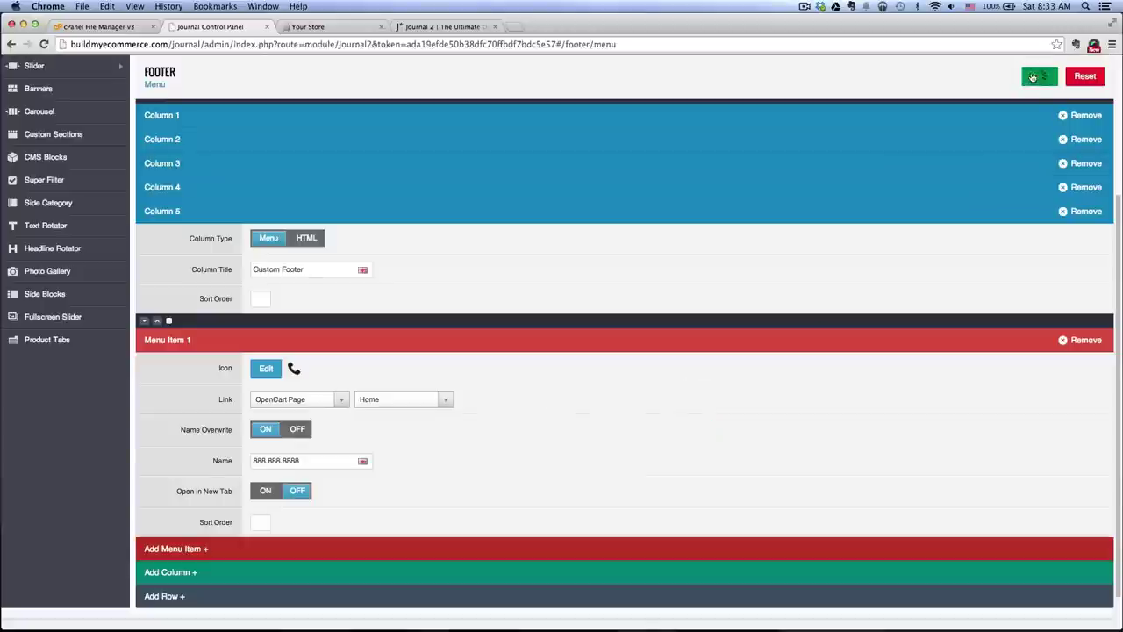
click(312, 27)
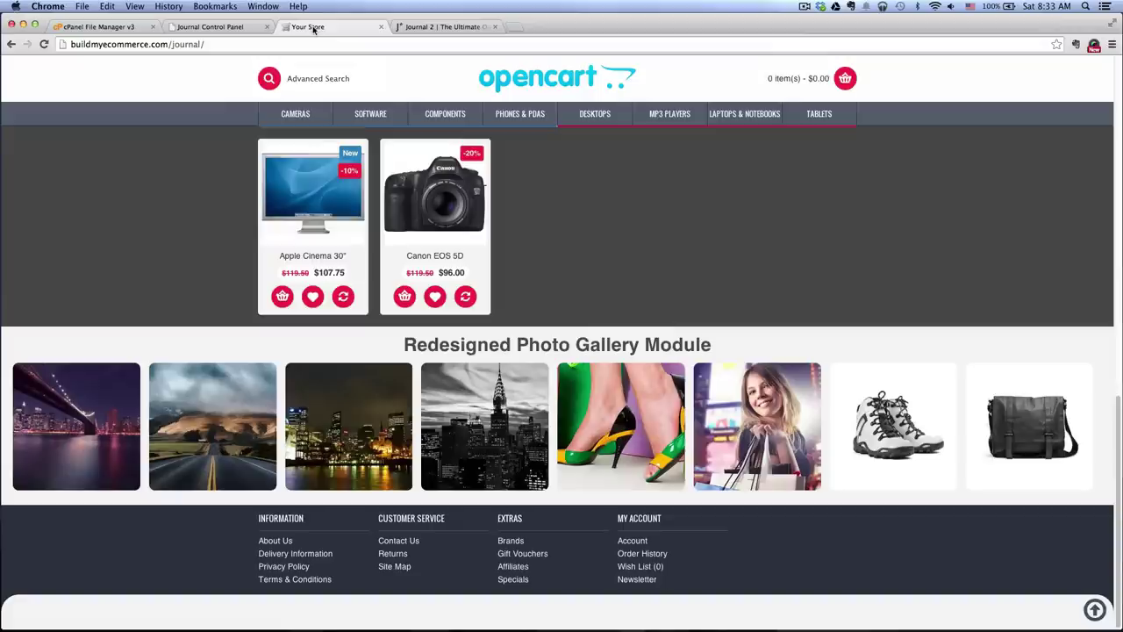
click(43, 44)
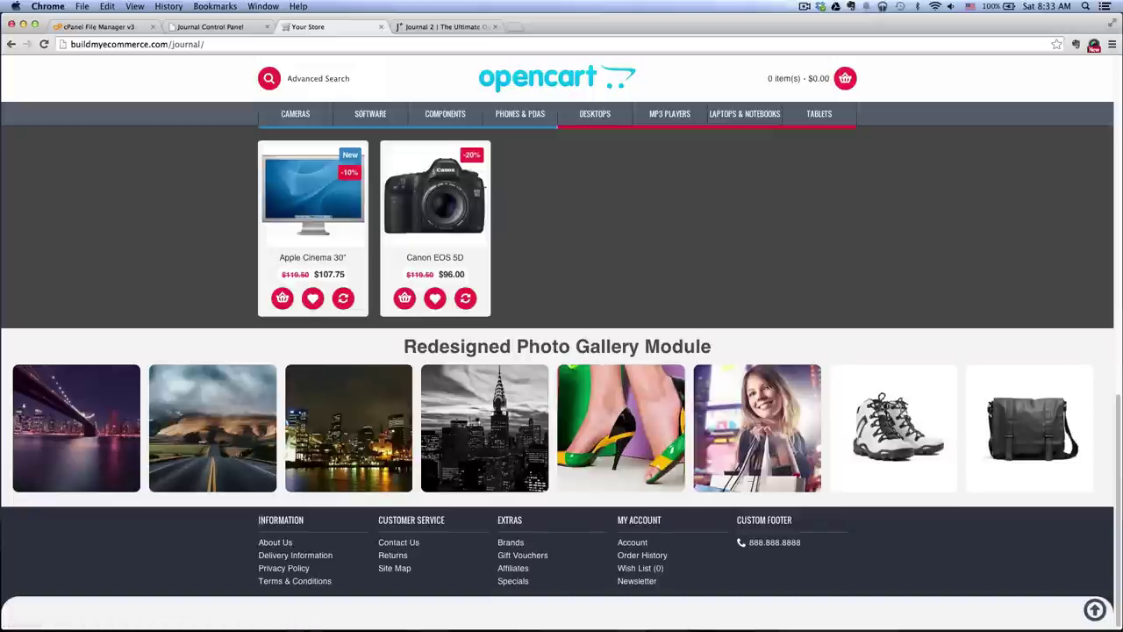
- Set the Custom Footer column's sort order to 1, save the footer menu, and reload the storefront to check the column order
click(218, 28)
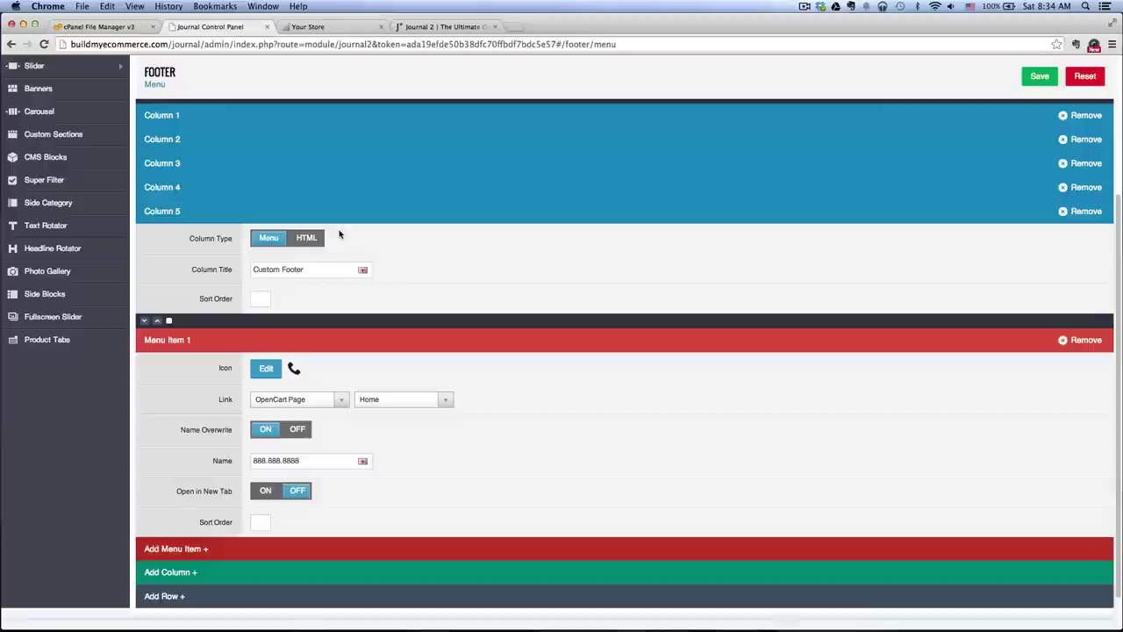
scroll(199, 238, up, 1)
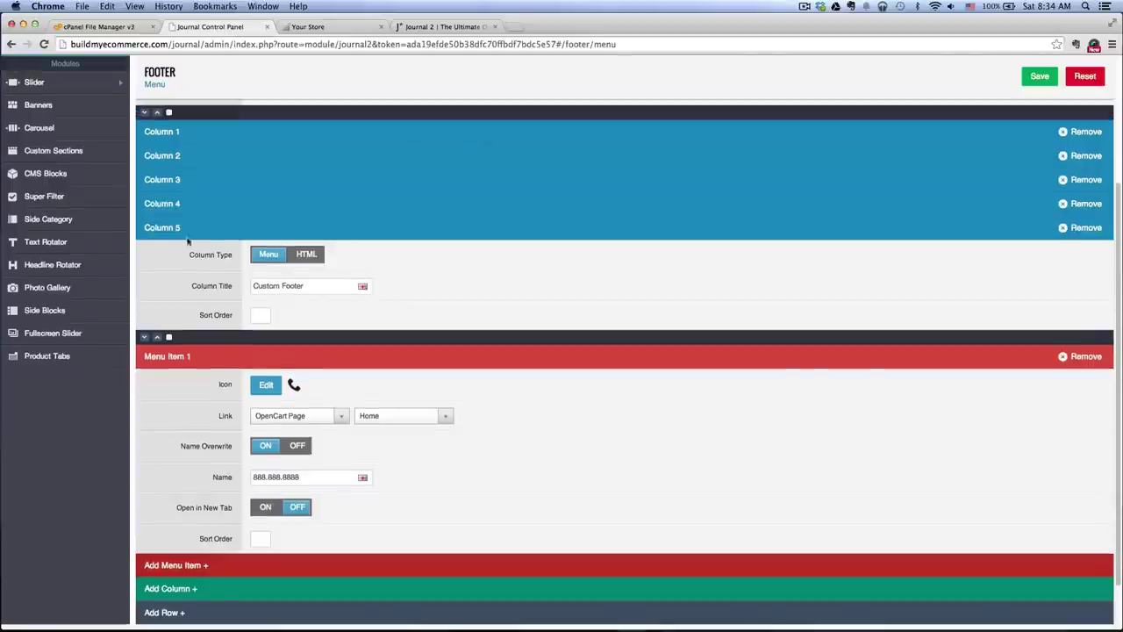
click(254, 314)
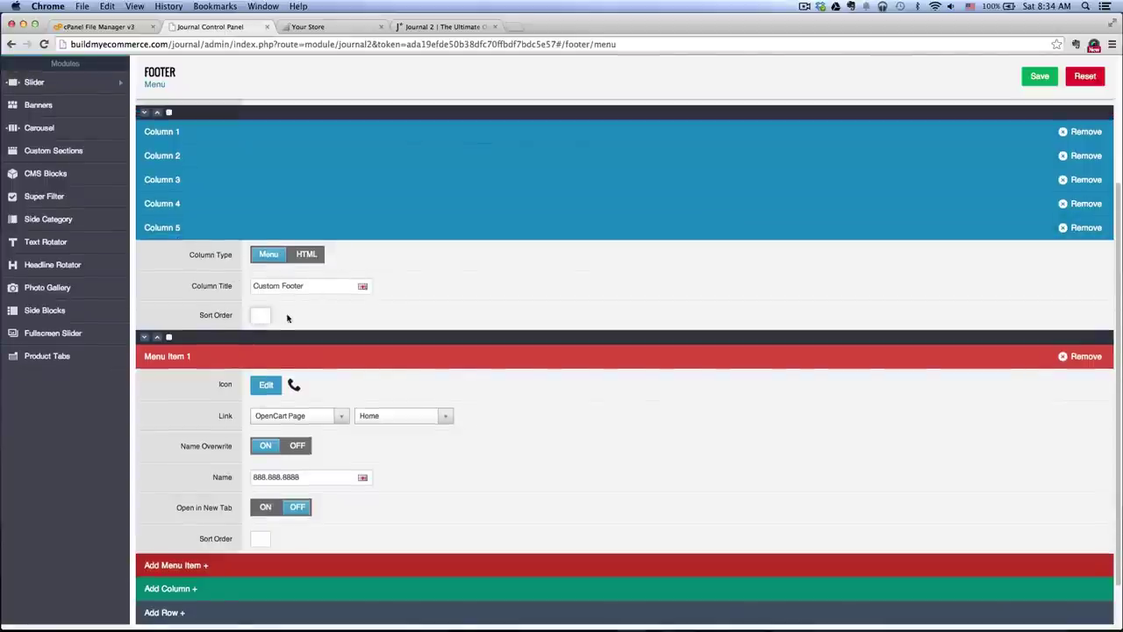
click(1039, 77)
click(317, 28)
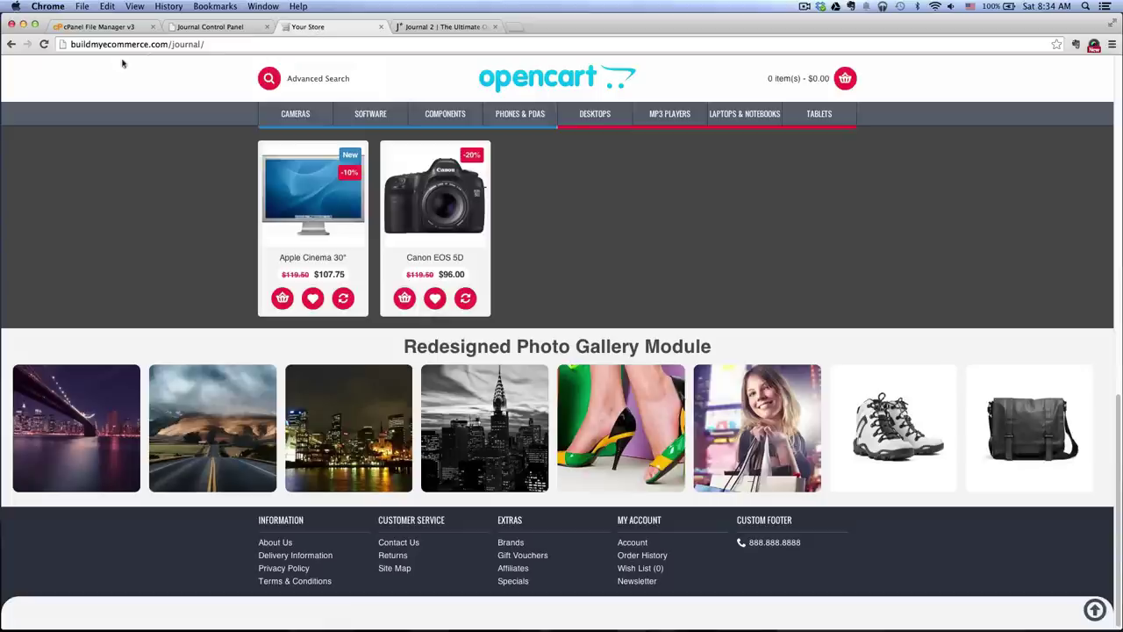
click(44, 46)
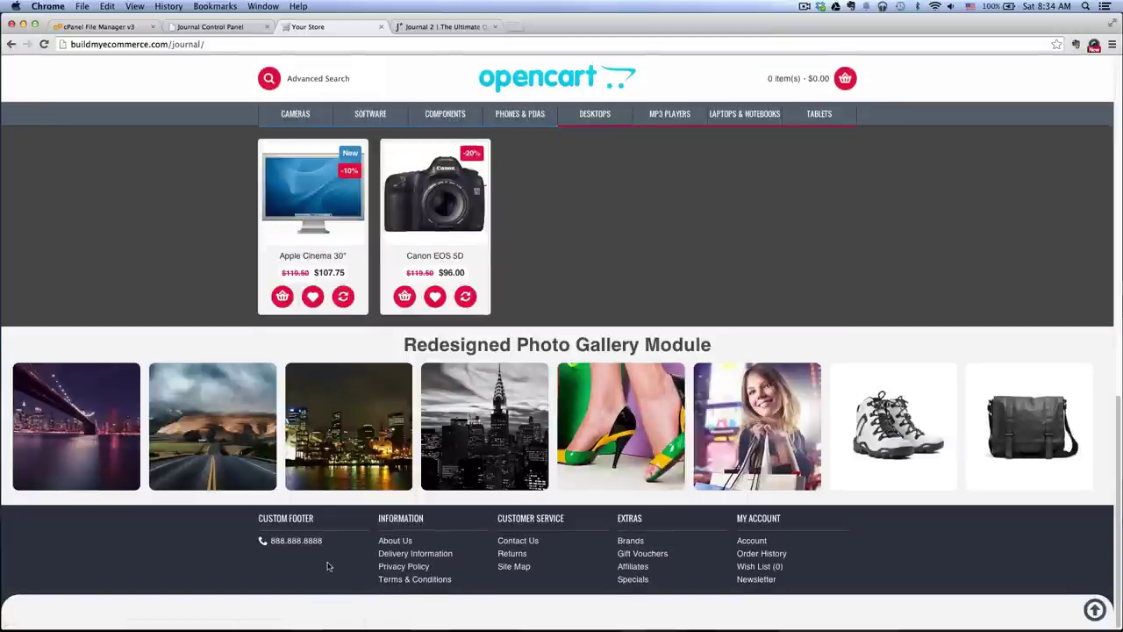
- Check the demo footer's contact icon bar and add a second footer row with the Contacts row type
click(444, 26)
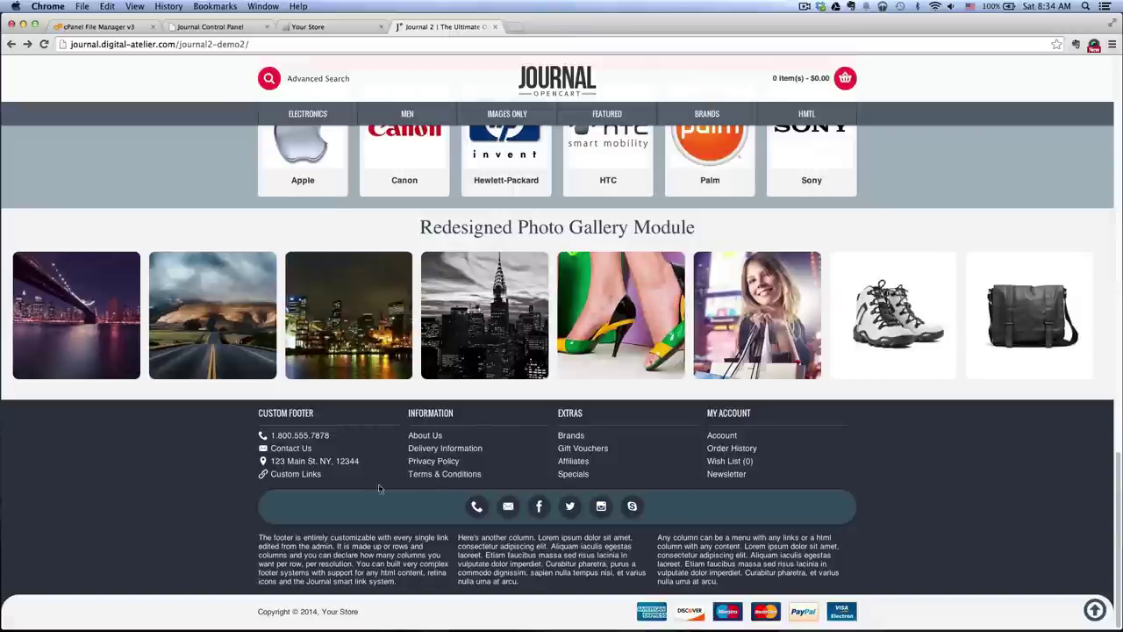
click(210, 26)
scroll(253, 207, up, 5)
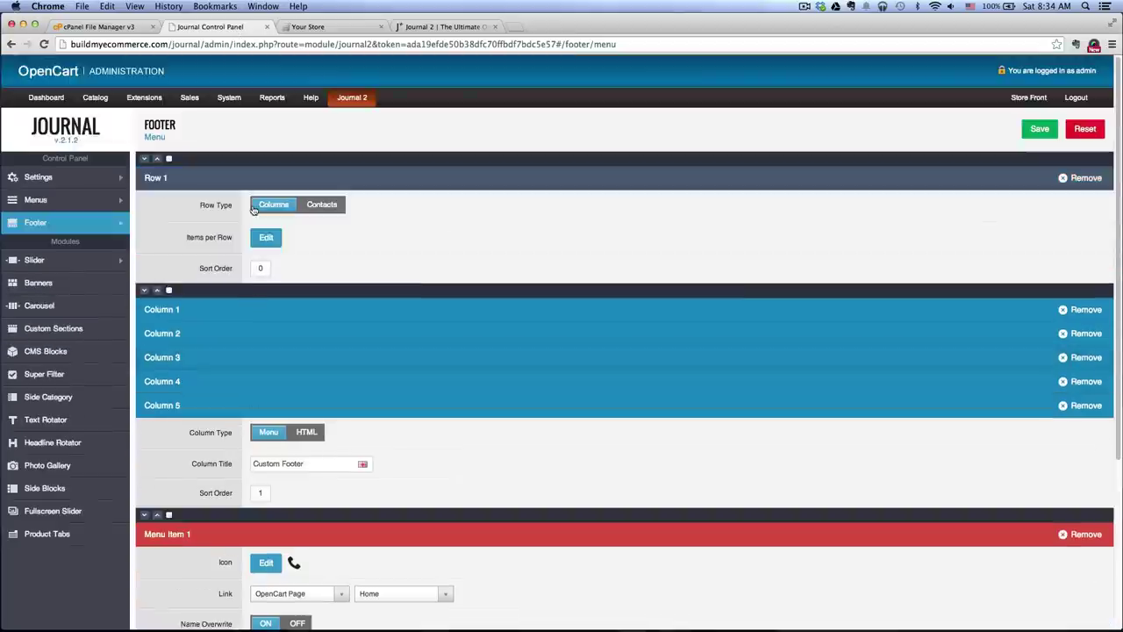
click(204, 181)
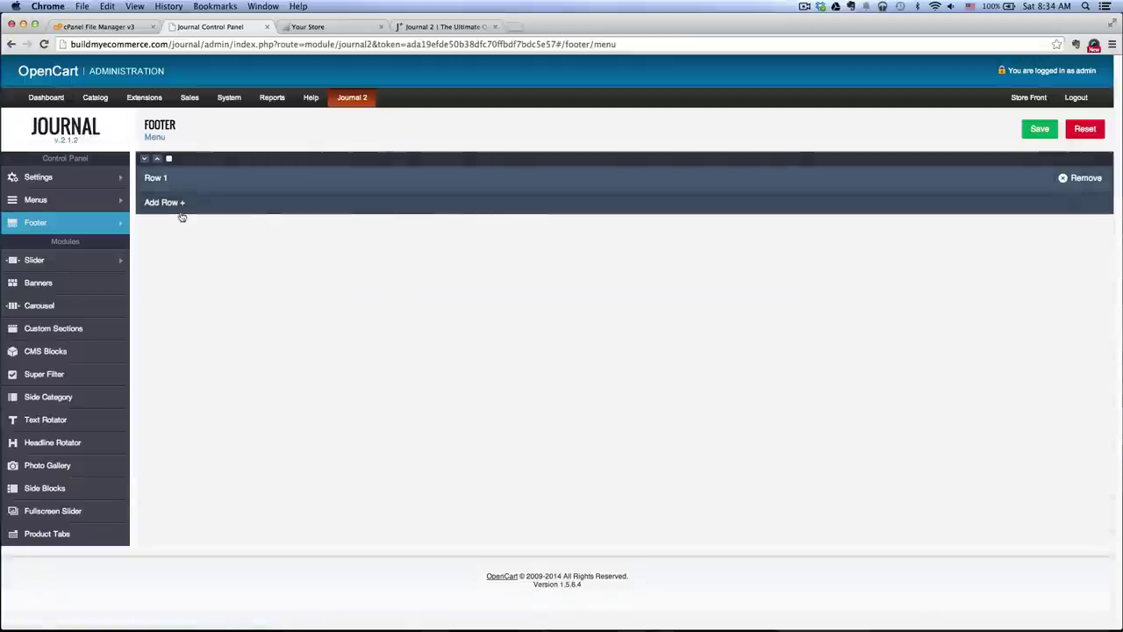
click(182, 204)
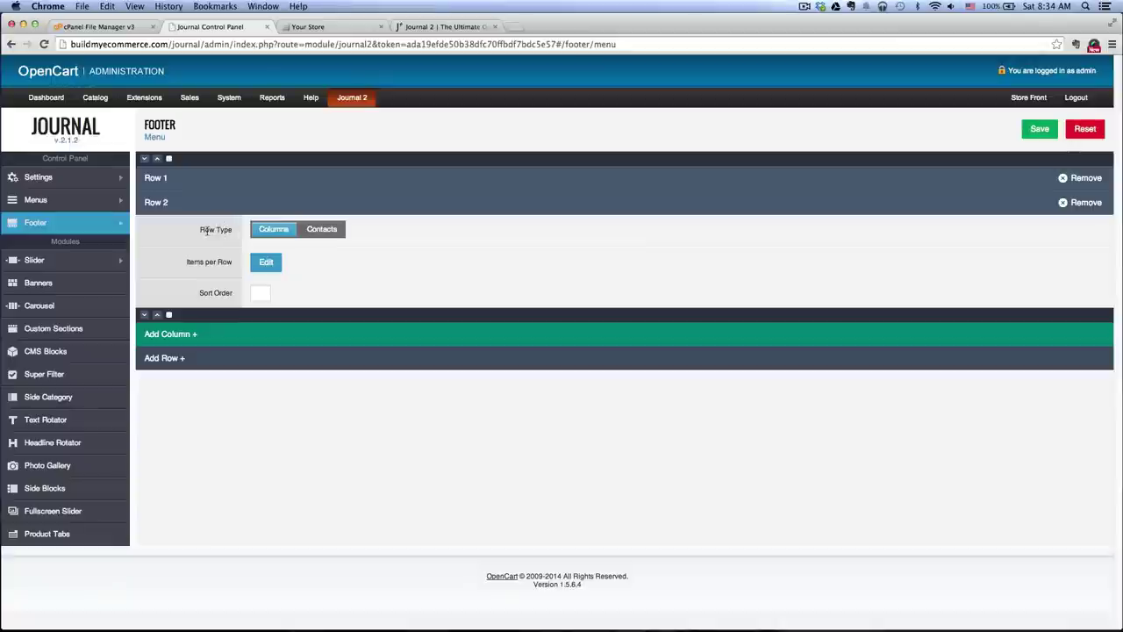
click(329, 230)
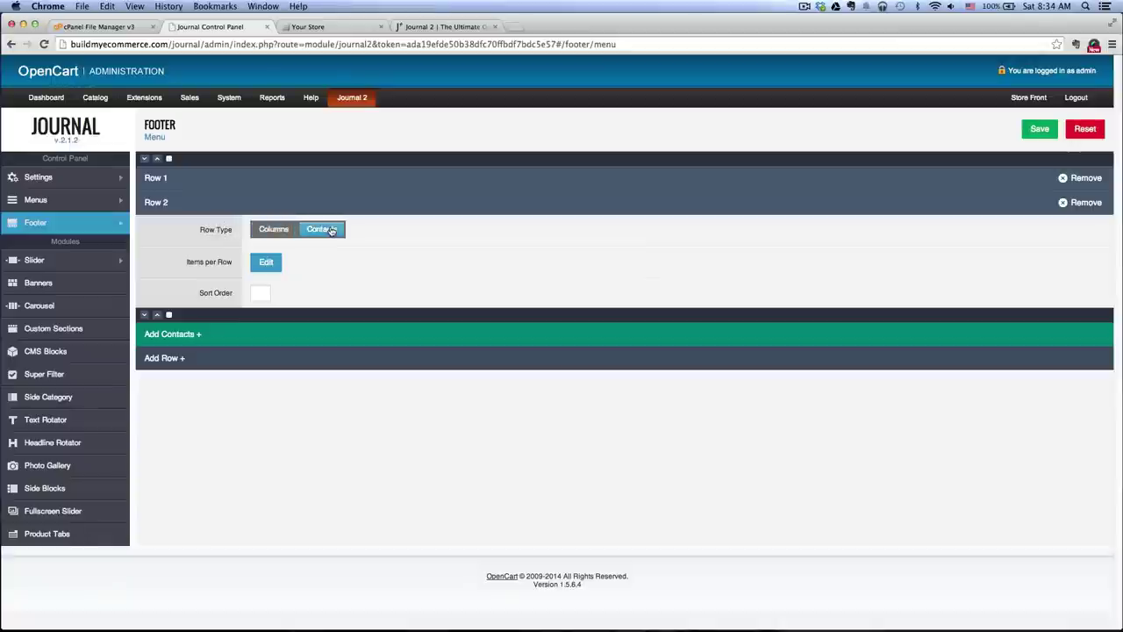
- Add a contact to the second footer row and give it the Skype icon, comparing with the demo's contact icon bar
click(225, 334)
scroll(476, 348, down, 1)
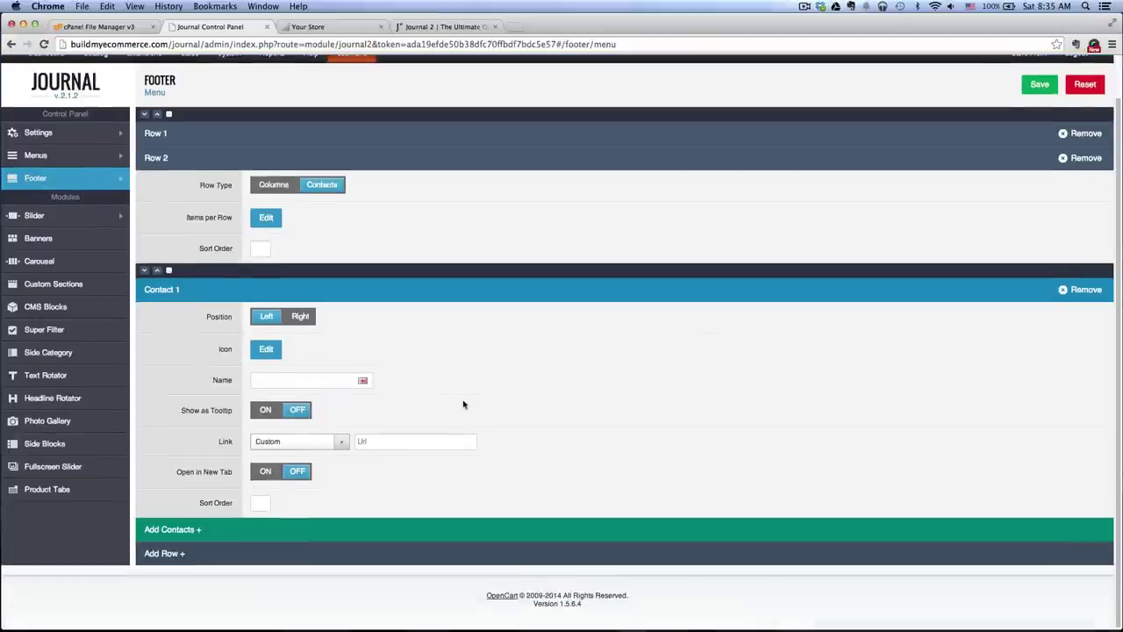
click(268, 352)
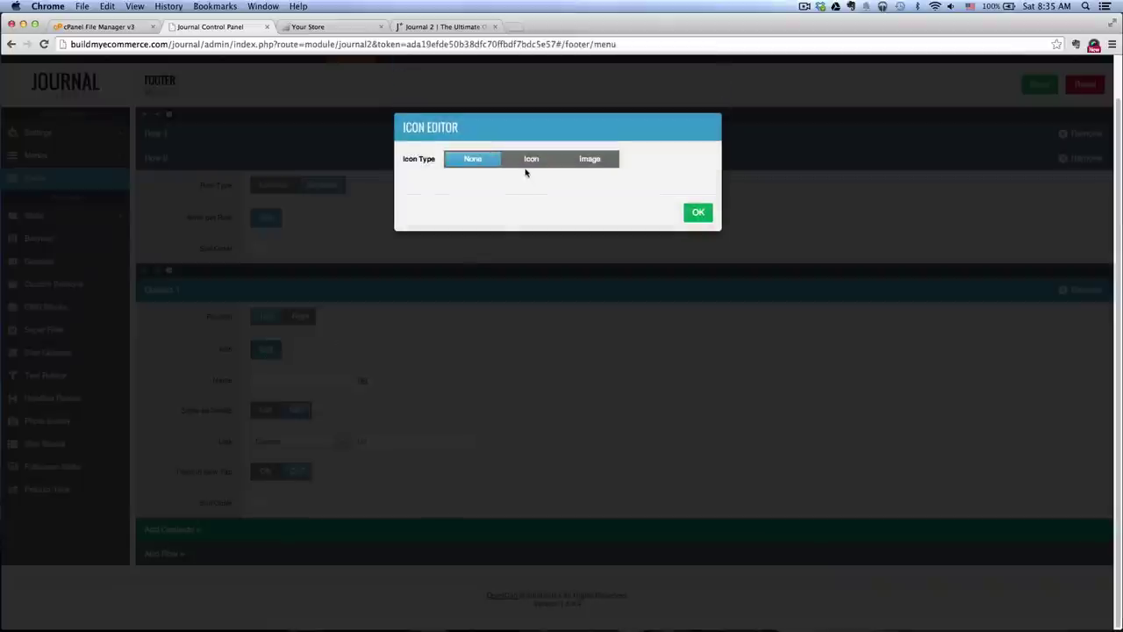
click(528, 159)
scroll(606, 283, down, 5)
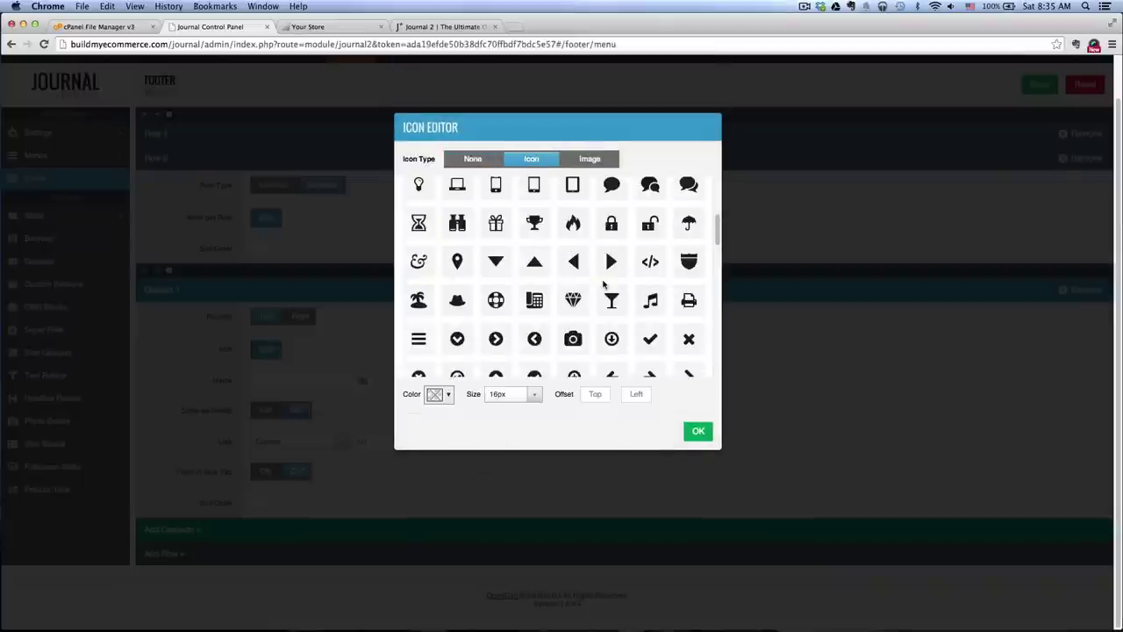
scroll(604, 283, down, 5)
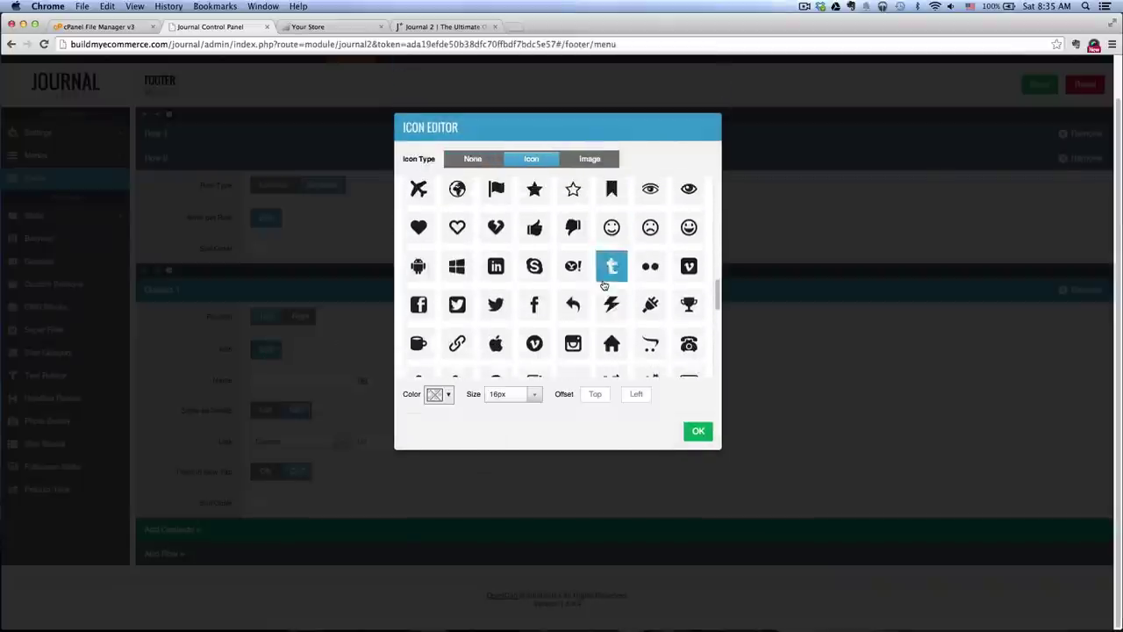
click(532, 270)
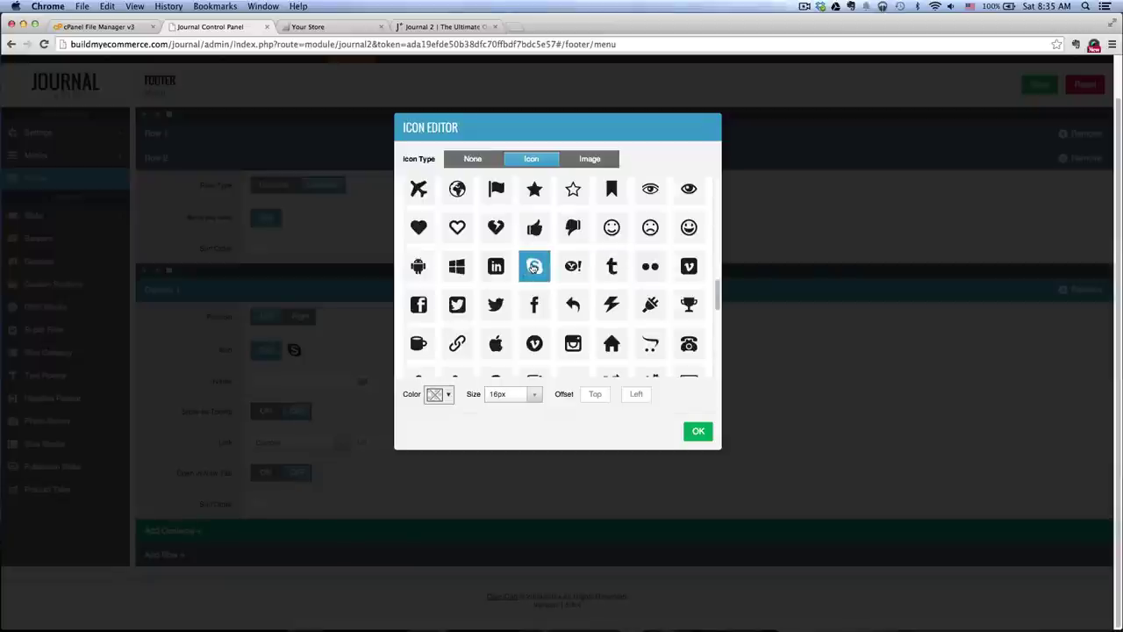
click(428, 27)
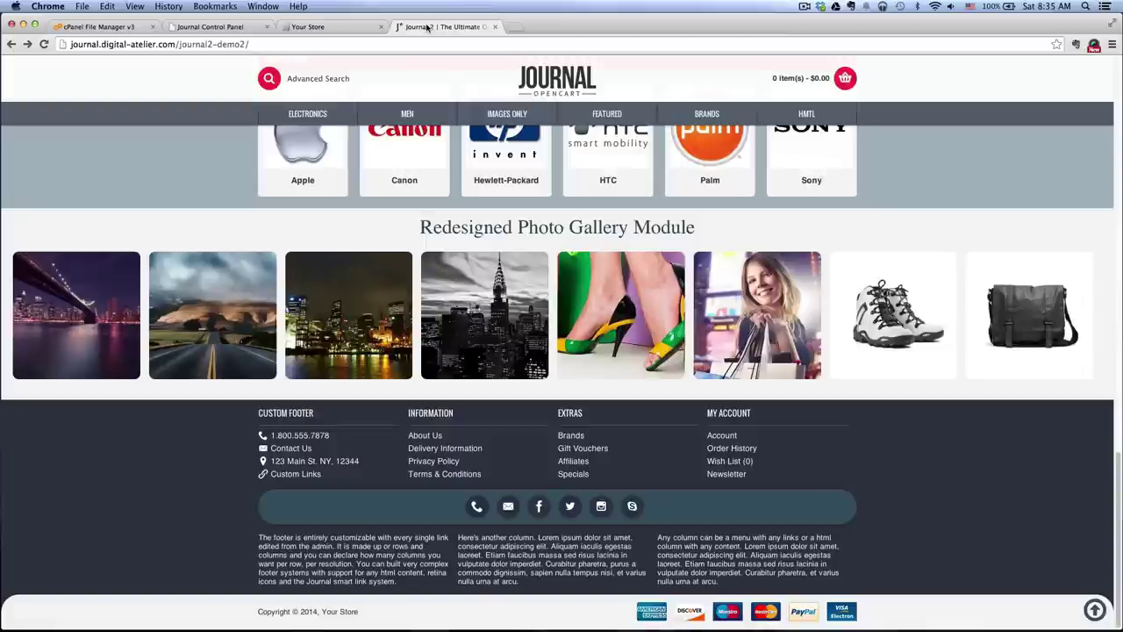
click(230, 28)
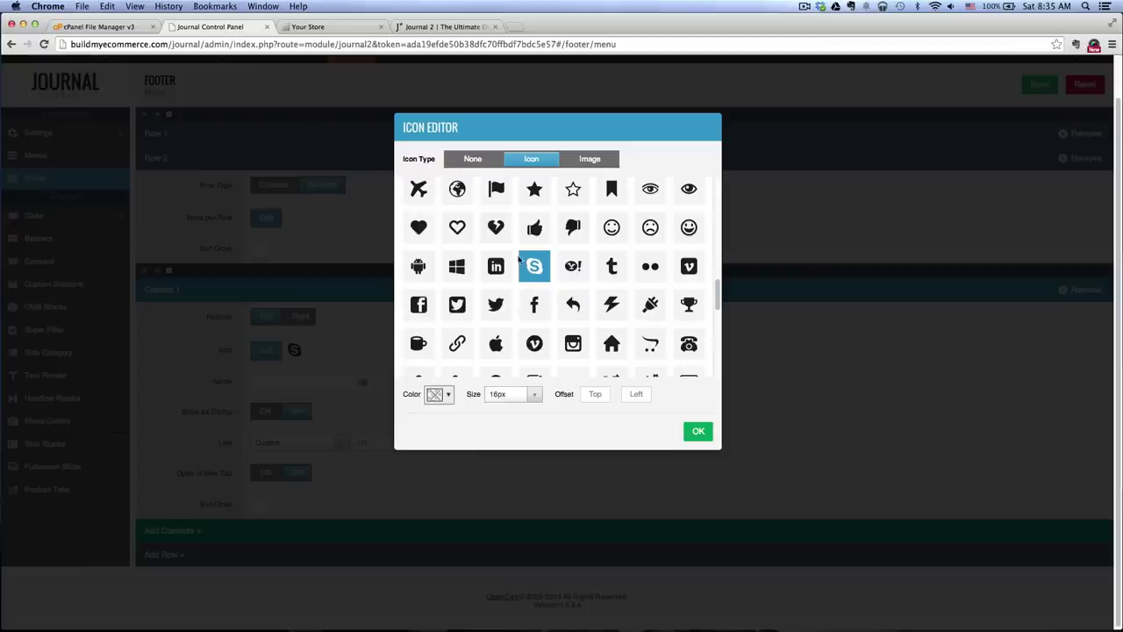
click(697, 431)
- Save the footer menu and reload the storefront to check the contact icon bar
click(1032, 88)
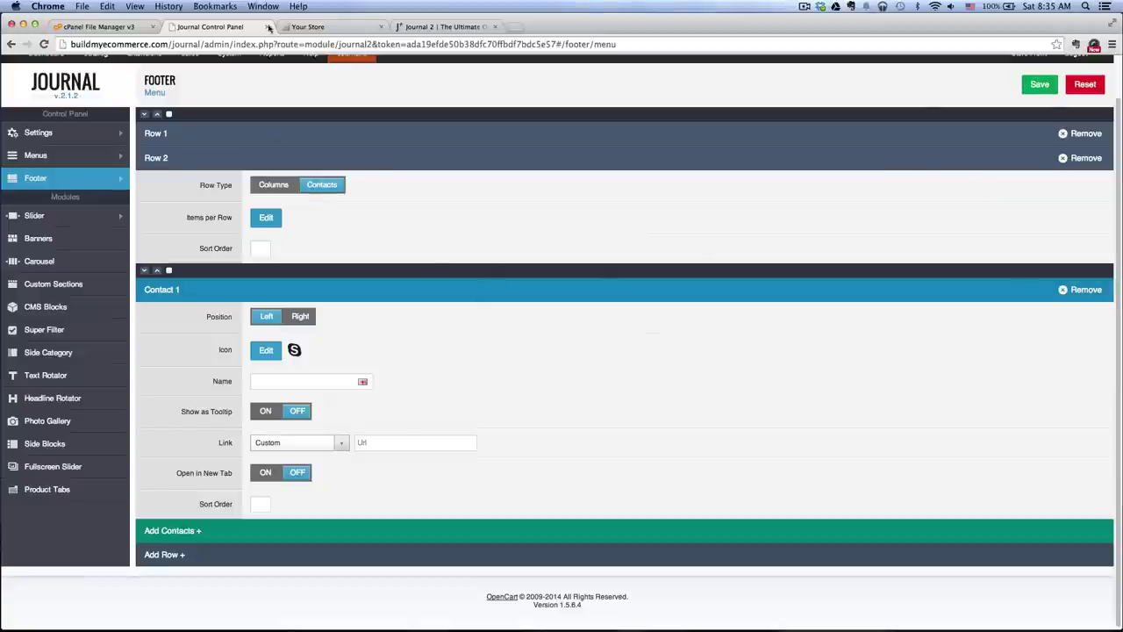
click(310, 26)
click(43, 44)
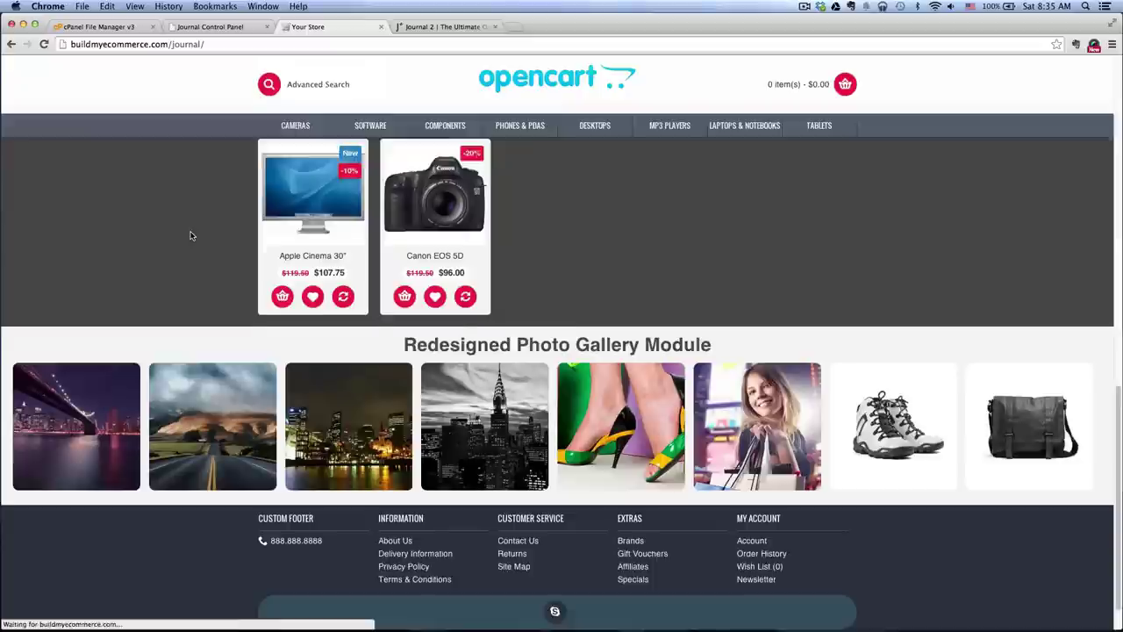
scroll(190, 237, down, 1)
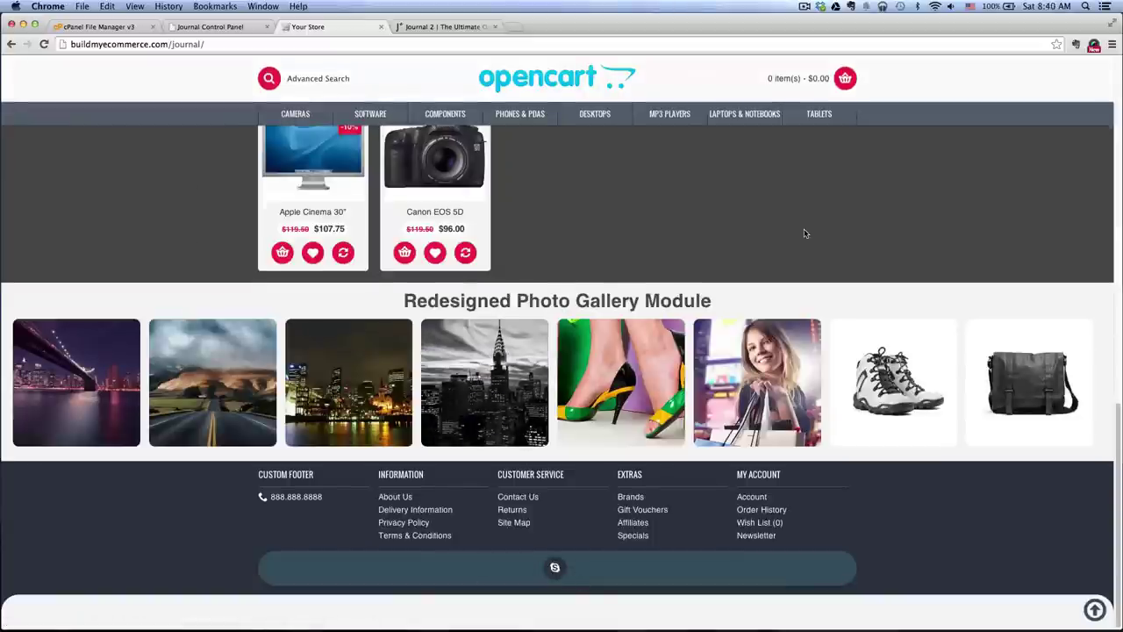
- Check the demo footer and add a third footer row containing an HTML column, with its English text editor open
click(417, 26)
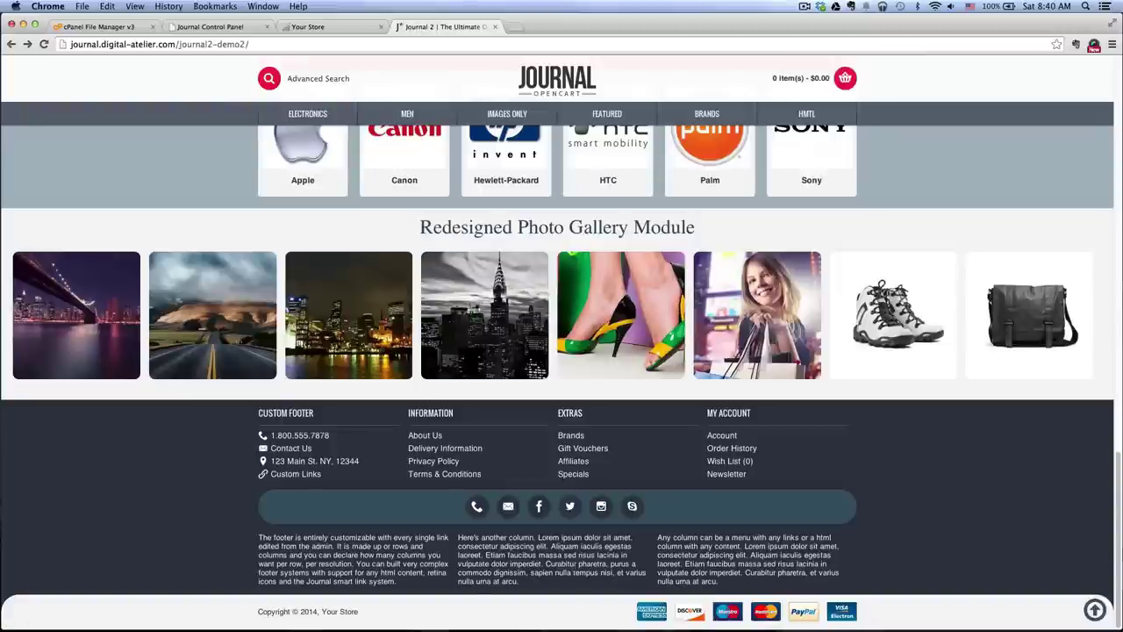
click(210, 28)
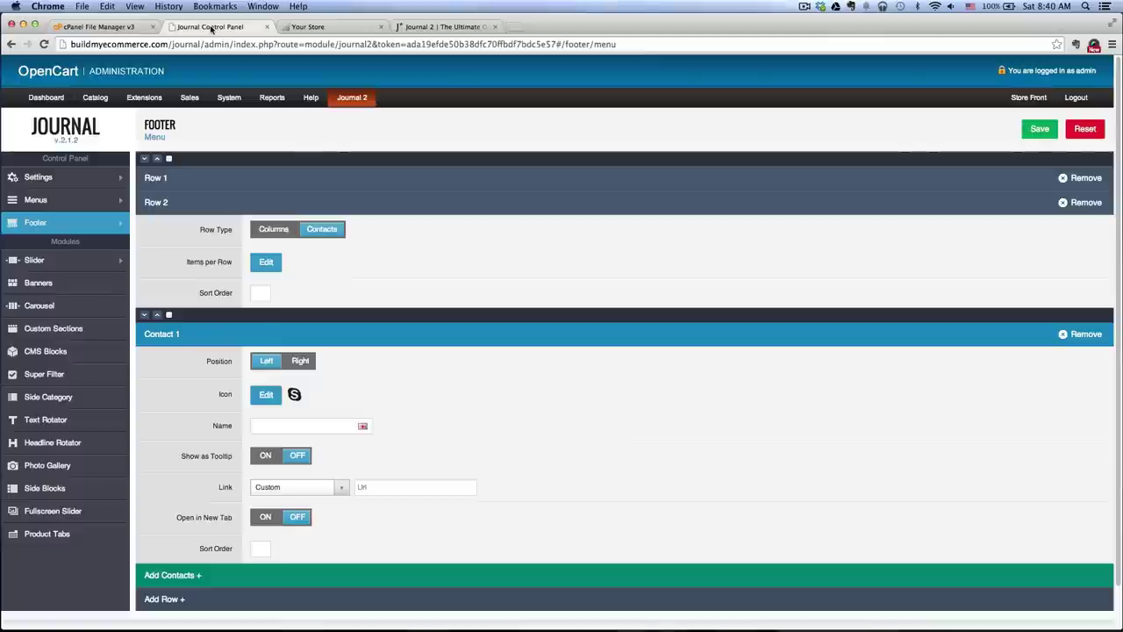
click(180, 203)
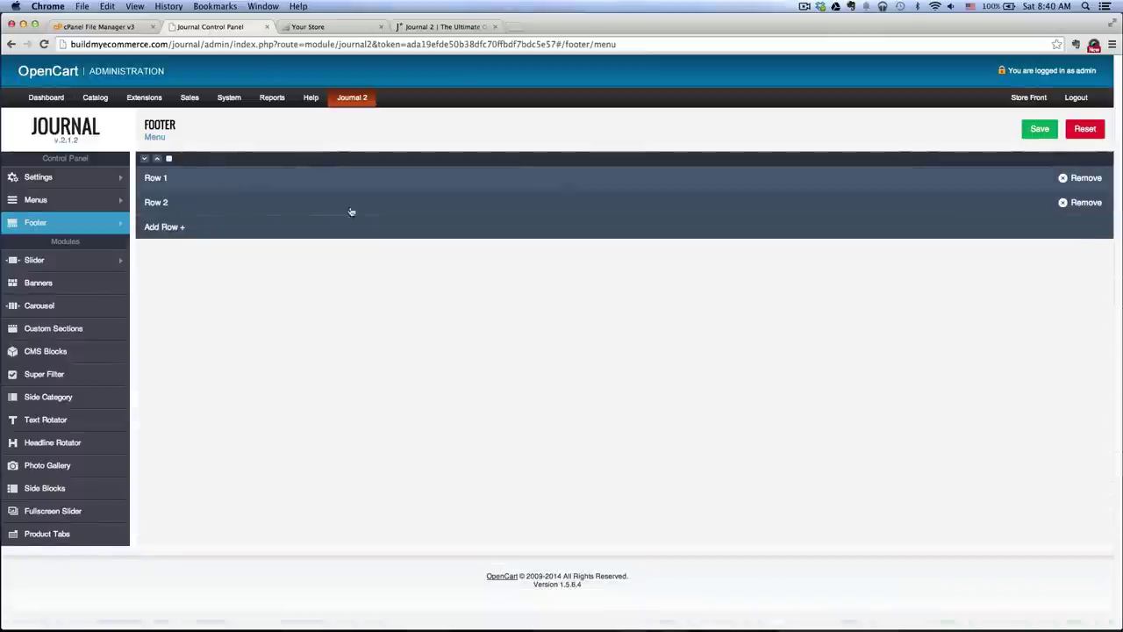
click(166, 227)
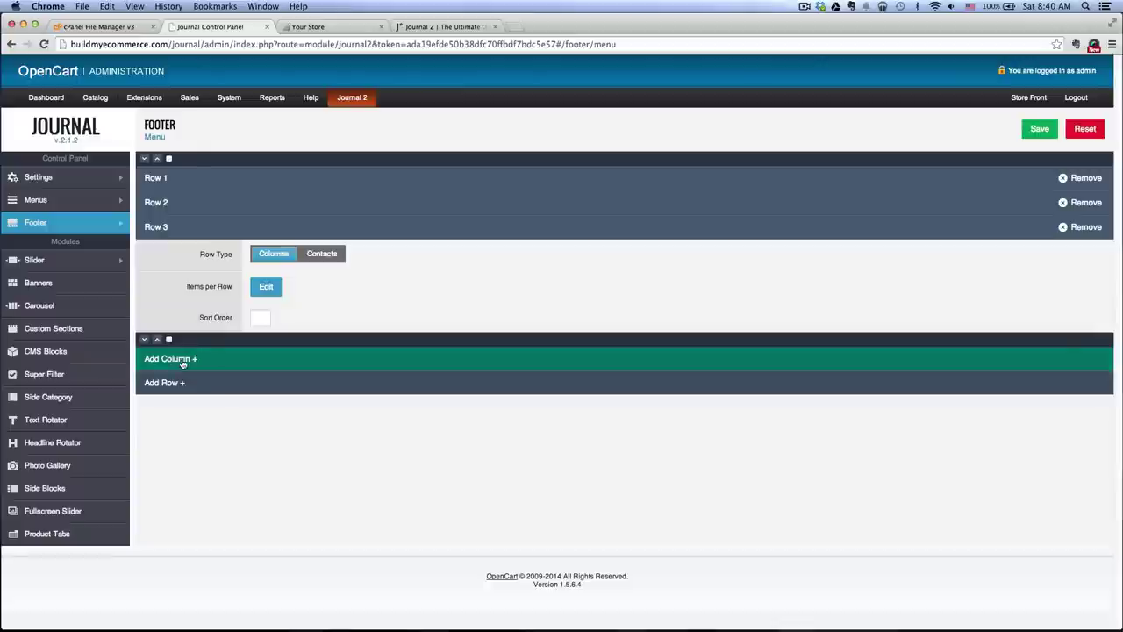
click(186, 361)
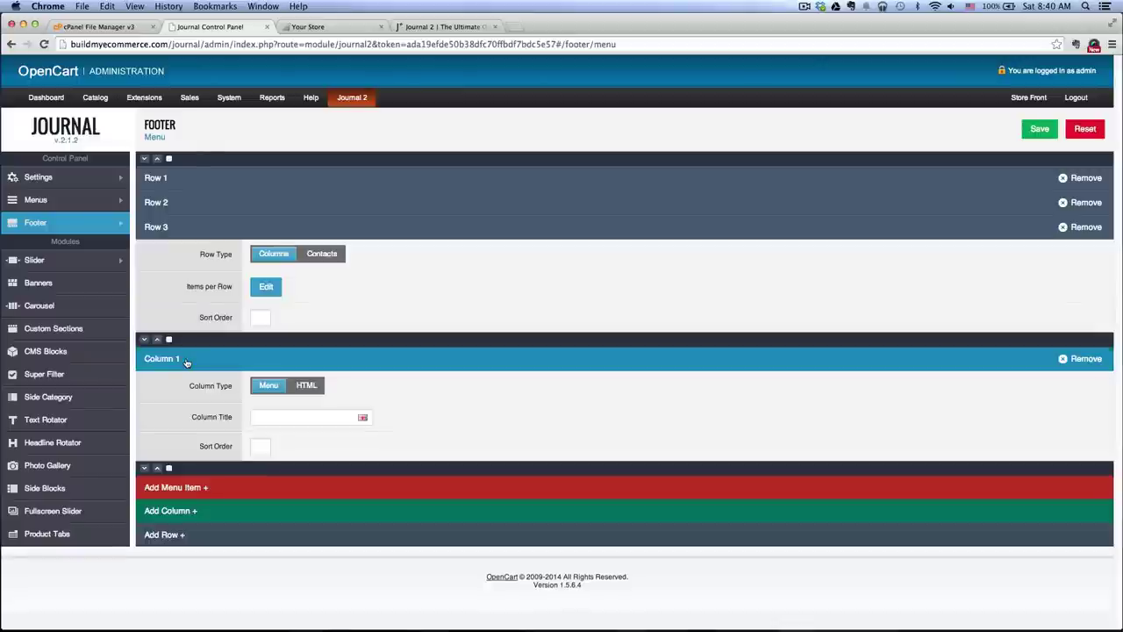
click(302, 387)
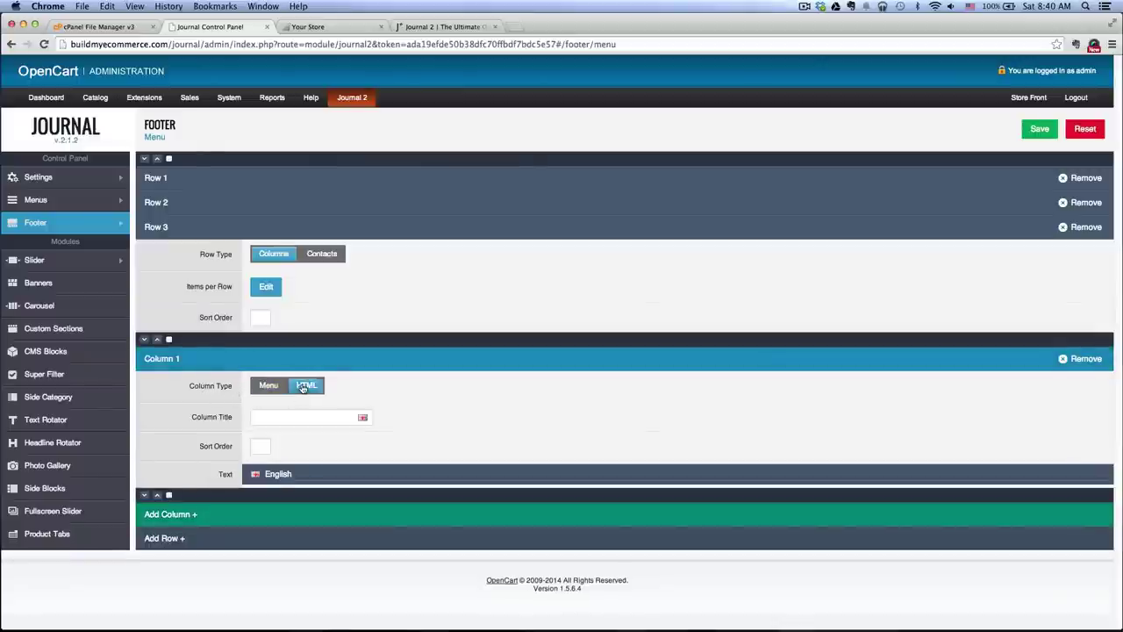
click(278, 474)
scroll(355, 105, down, 1)
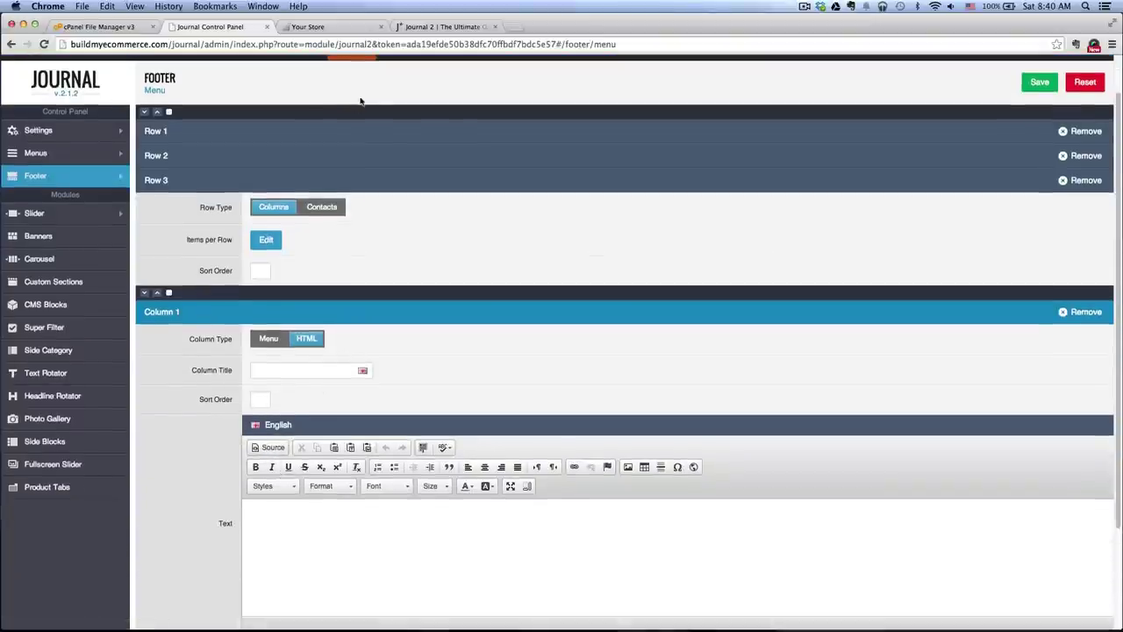
- Copy the demo footer's first text paragraph, "The footer is entirely customizable…", into the English text of Row 3's Column 1
click(419, 26)
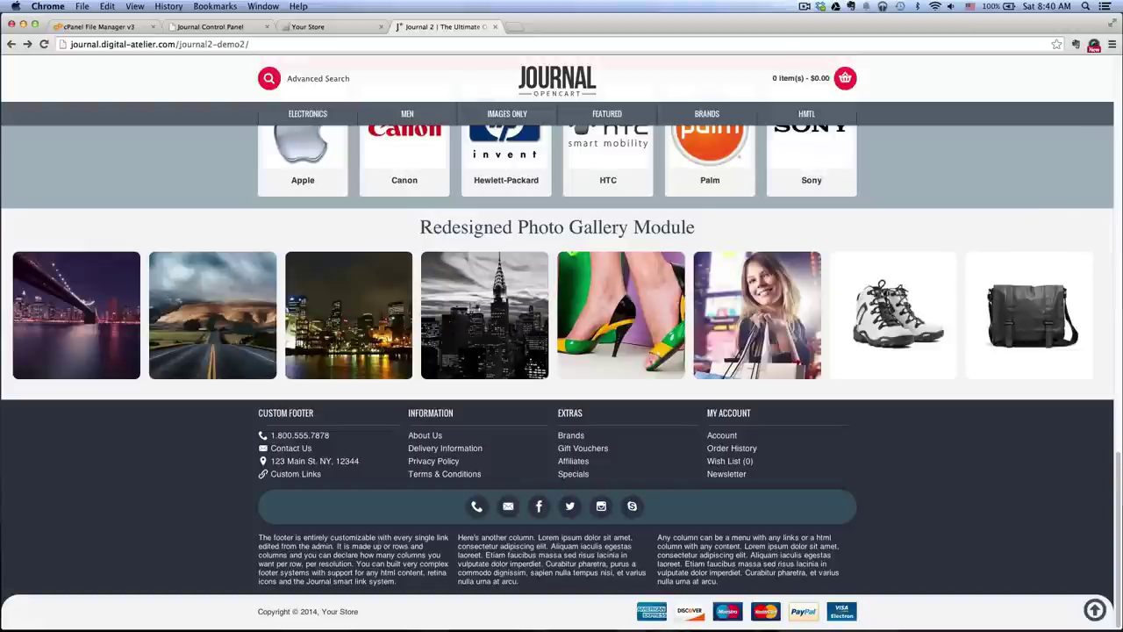
drag(259, 537, 396, 582)
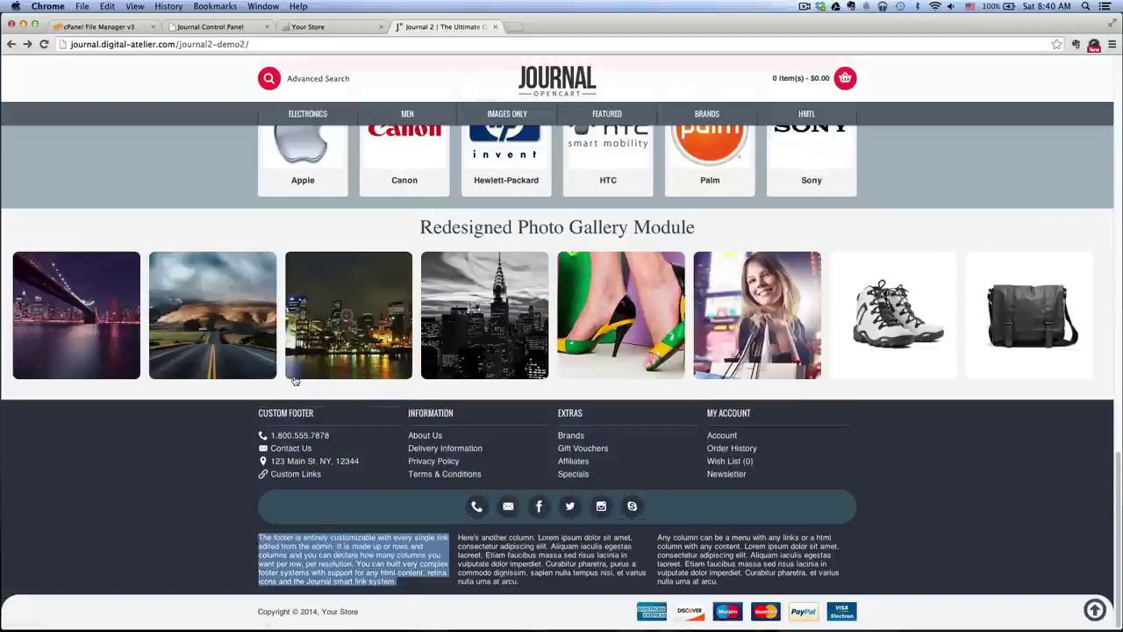
click(211, 26)
click(361, 523)
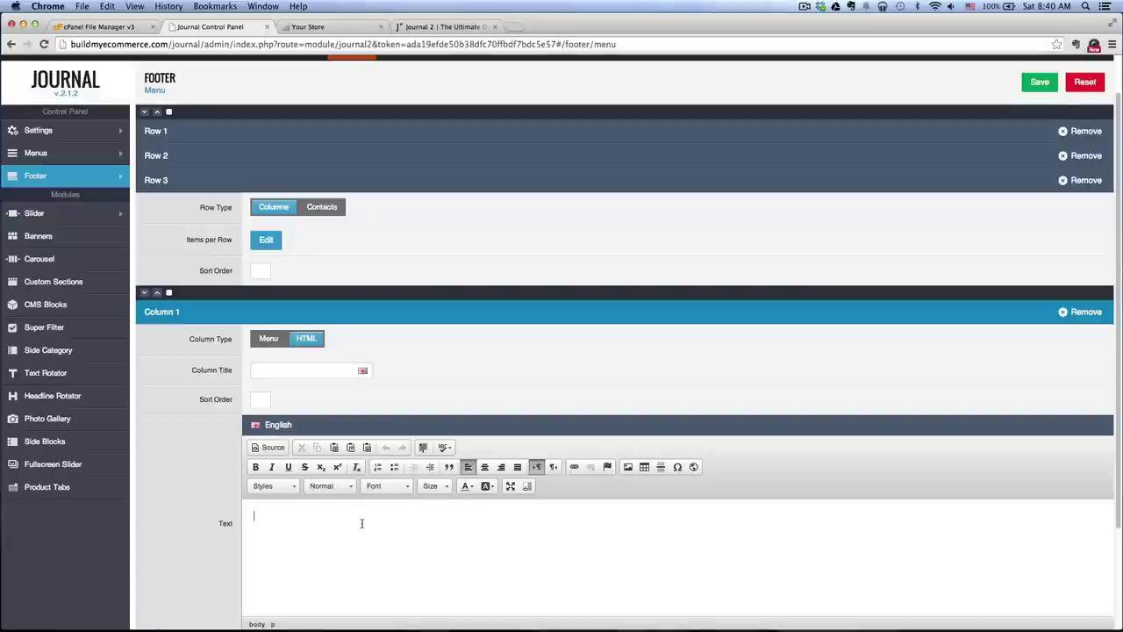
text(The footer is entirely customizable with every single link edited from the admin. It is made up or rows and columns and you can declare how many columns you want per row, per resolution. You can built very complex footer systems with support for any content, retina icons and the Journal smart link system.)
scroll(240, 427, down, 2)
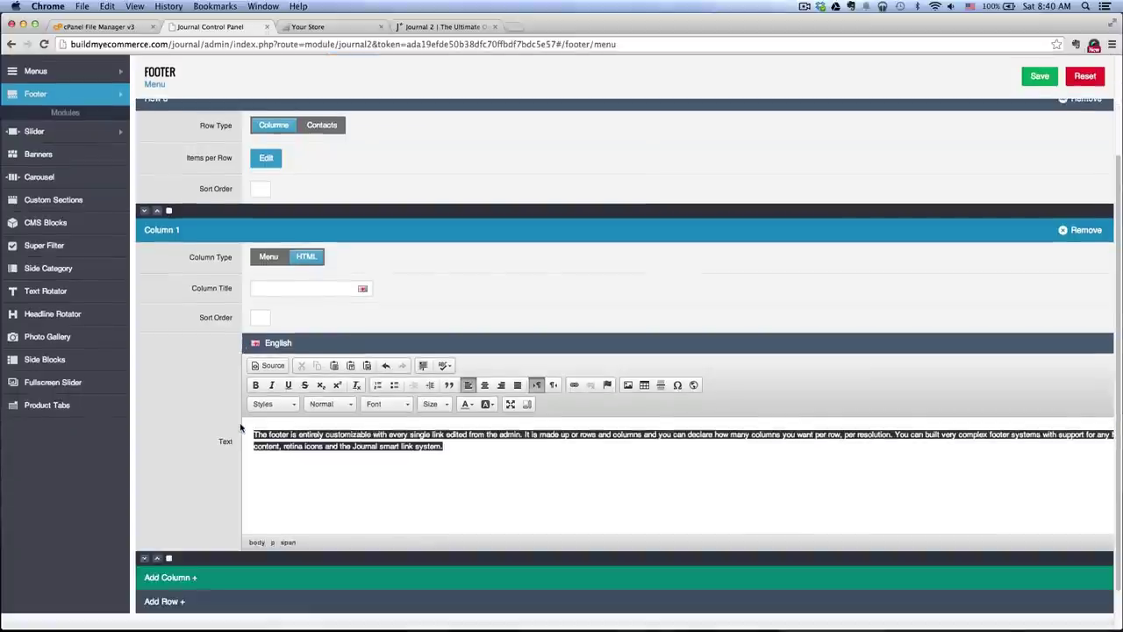
- Save the footer menu and reload the storefront to check the new text column
click(1040, 76)
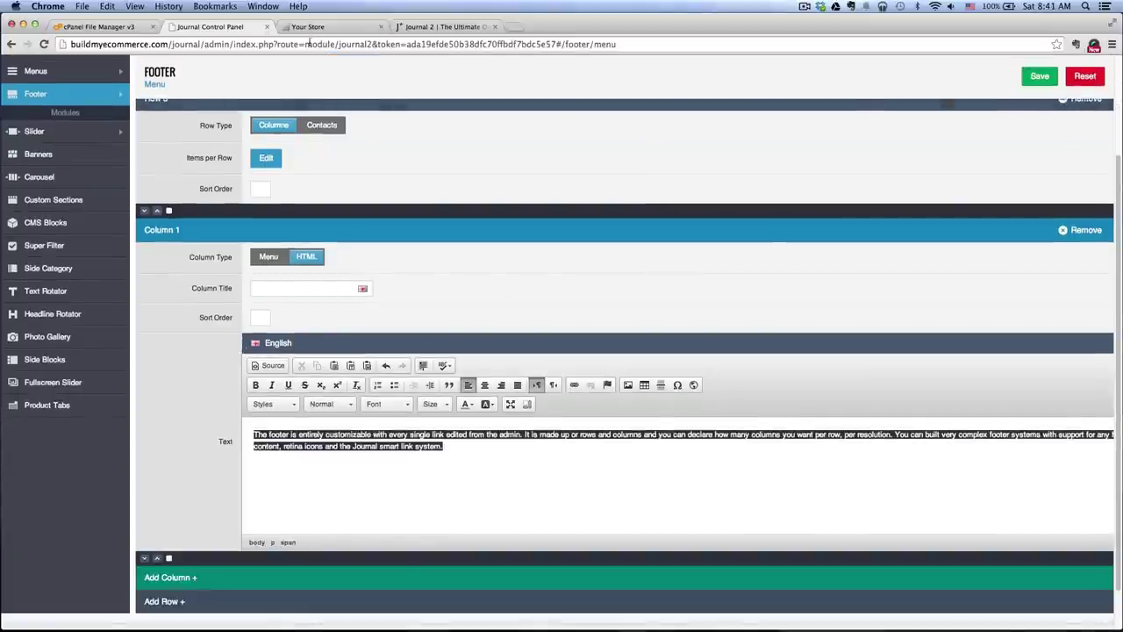
click(315, 26)
click(44, 44)
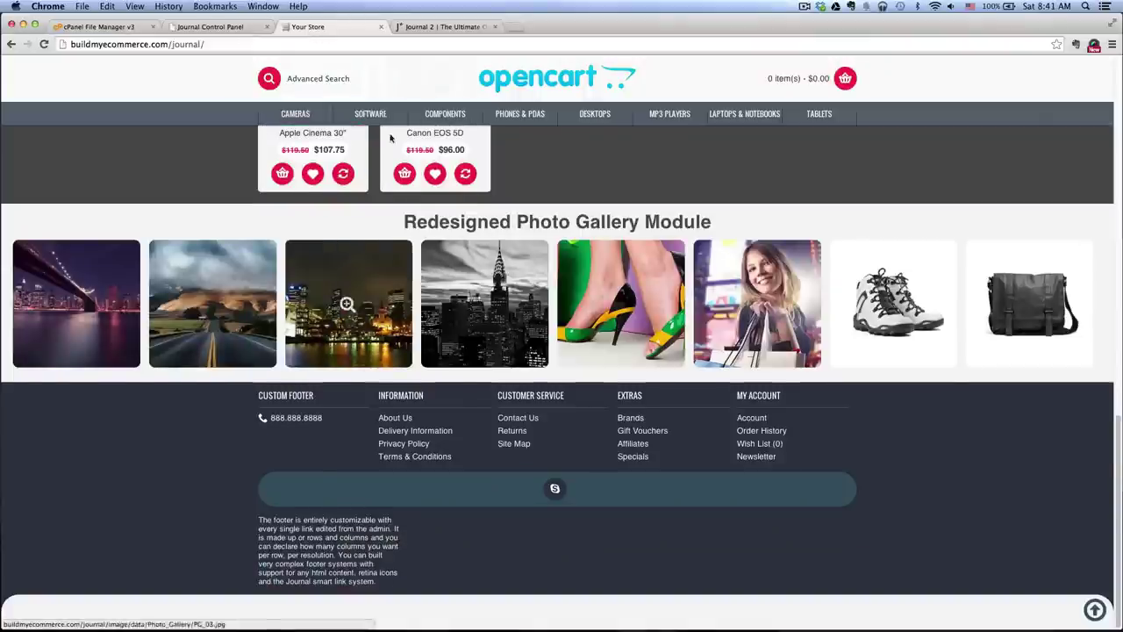
- Collapse Row 3's first column and add a second column with the HTML column type
click(225, 28)
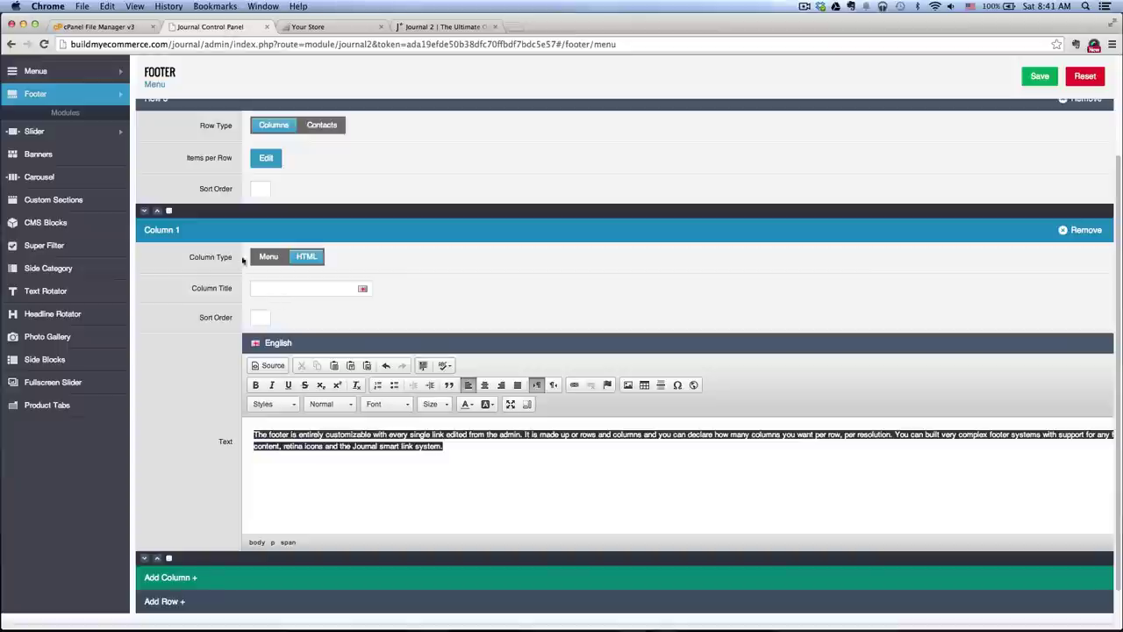
click(192, 230)
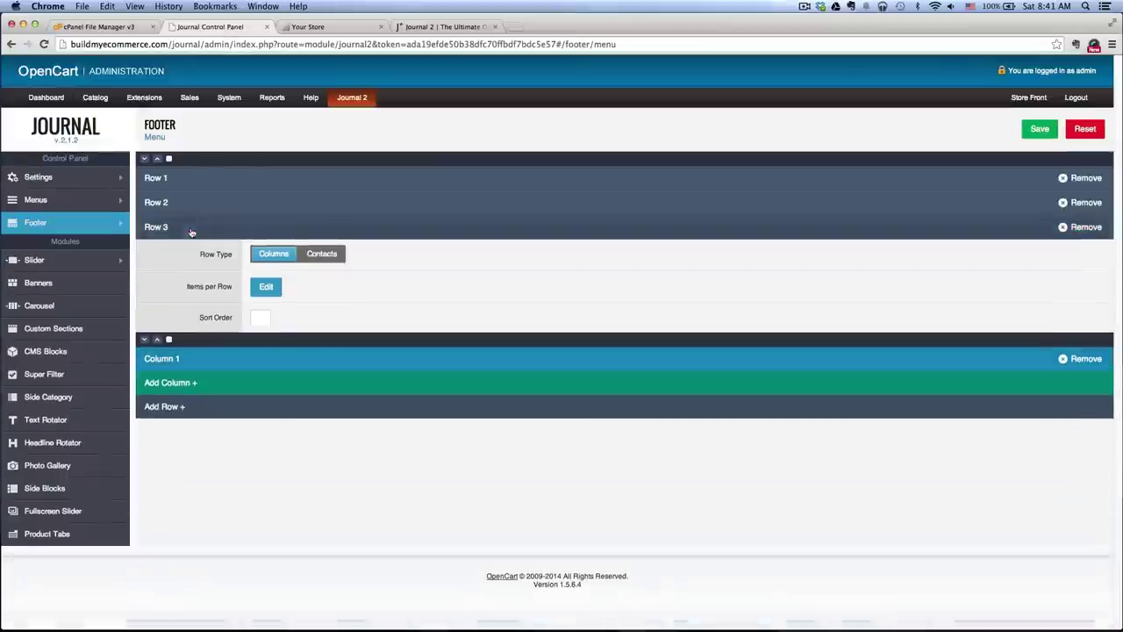
click(188, 386)
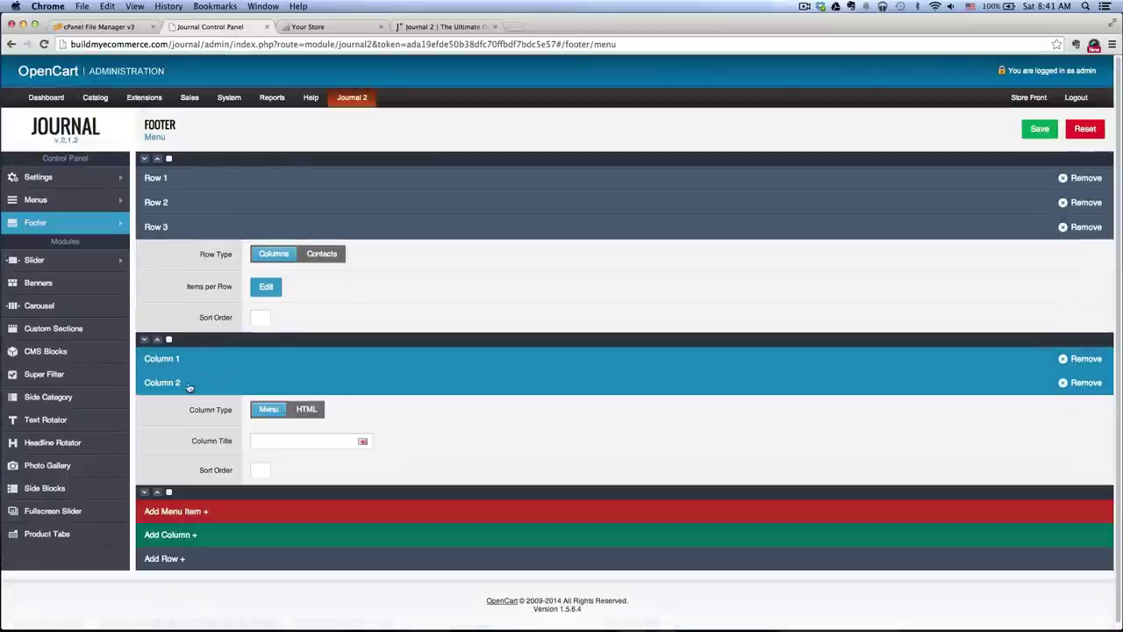
click(307, 404)
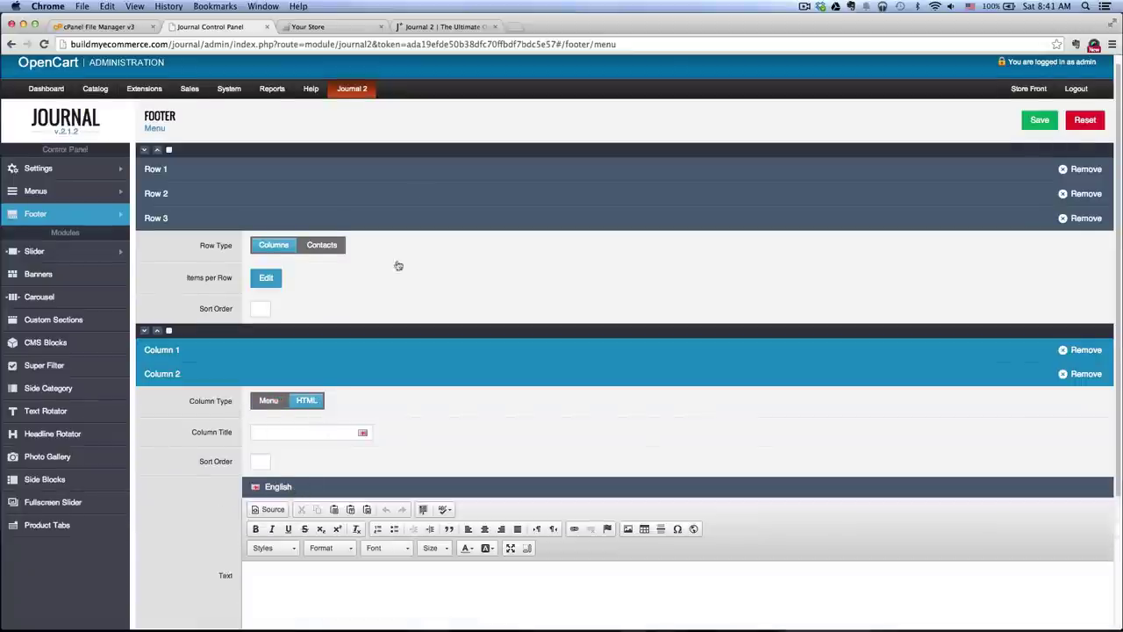
- Copy the demo footer's second paragraph, "Here's another column. Lorem ipsum…", into the English text of Column 2
click(443, 26)
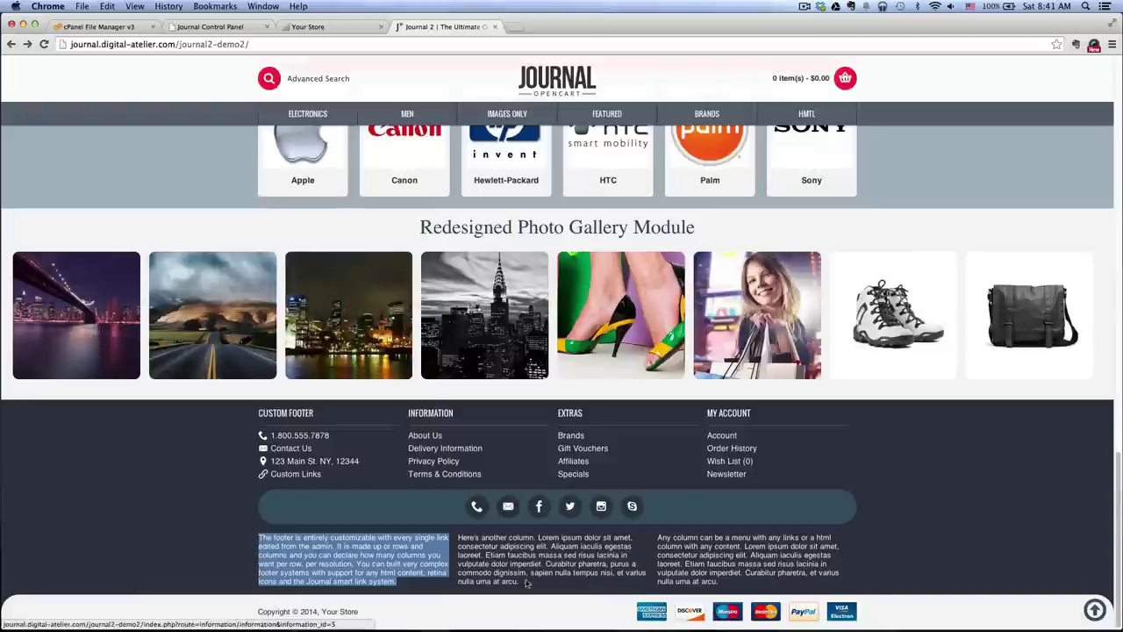
drag(526, 582, 494, 572)
drag(257, 554, 458, 537)
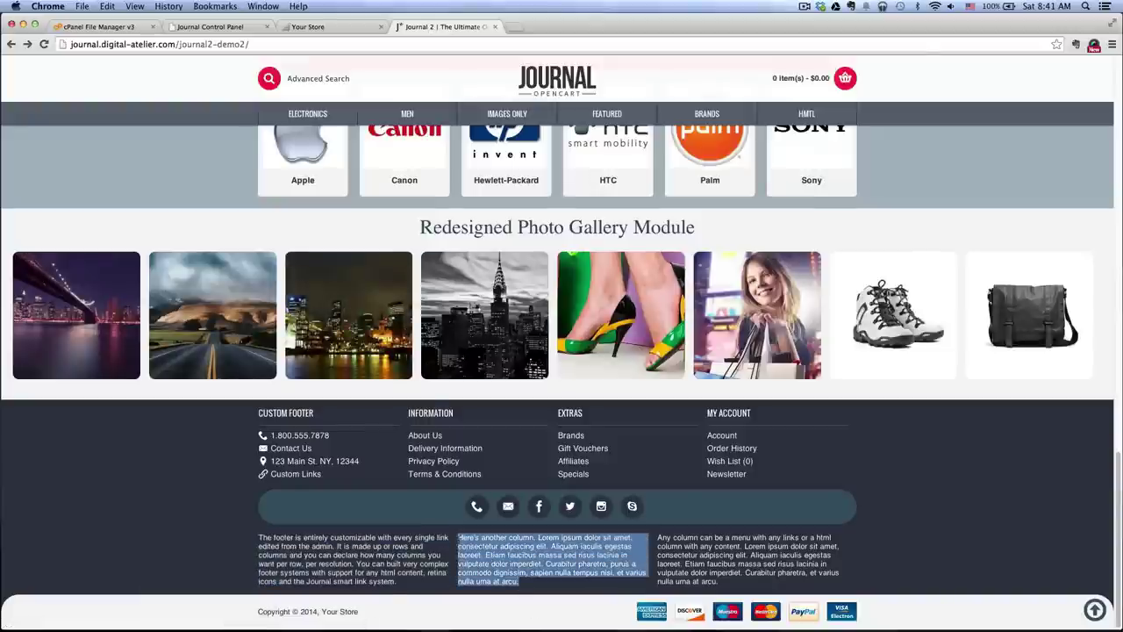
click(208, 27)
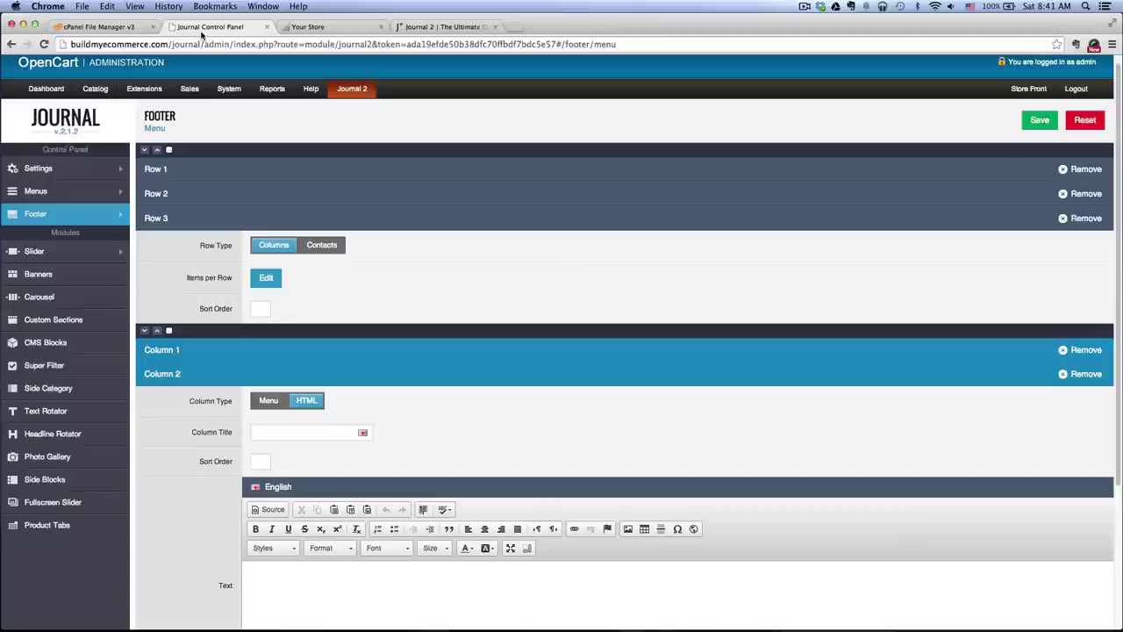
scroll(319, 578, down, 2)
click(303, 518)
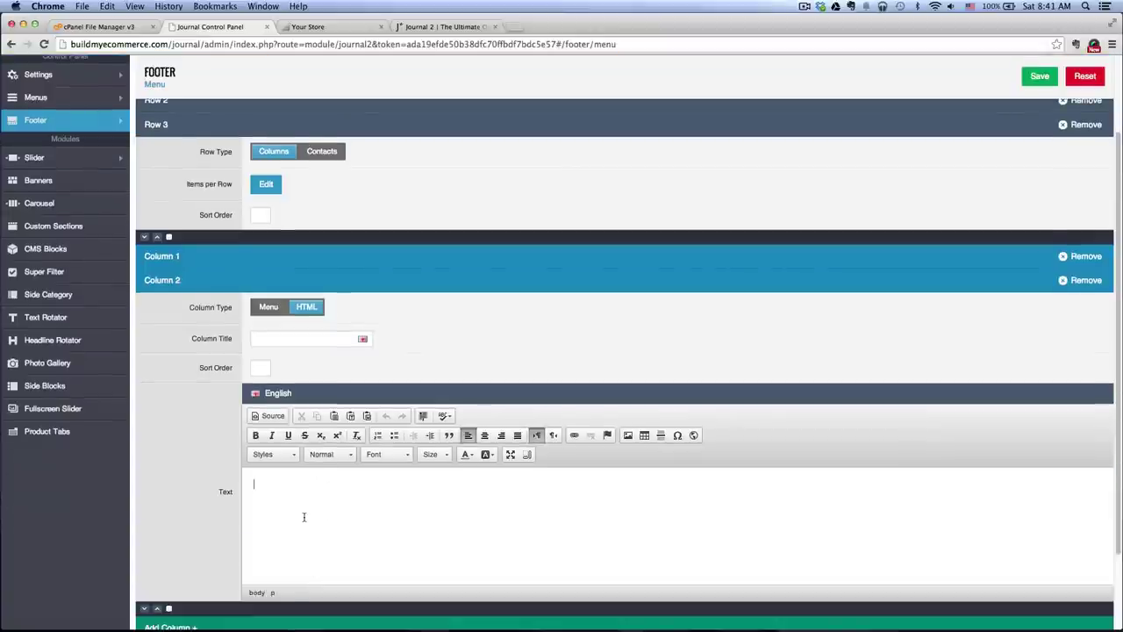
text(Here's another column. Lorem ipsum dolor sit amet, consectetur adipiscing elit. Aliquam iaculis egestas laoreet. Etiam faucibus massa sed risus lacinia in vulputate dolor imperdiet. Curabitur pharetra, purus a commodo dignissim, sapien nulla tempus nisi varius nulla urna at arcu.)
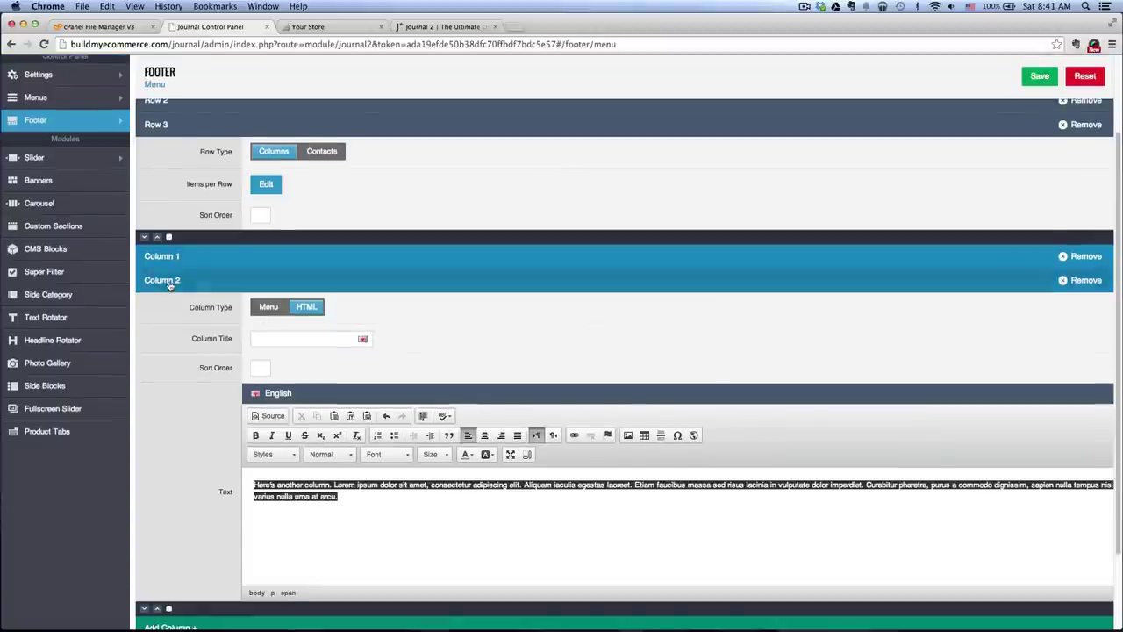
- Collapse Column 2 and add a third column to Row 3 with the HTML column type
click(247, 281)
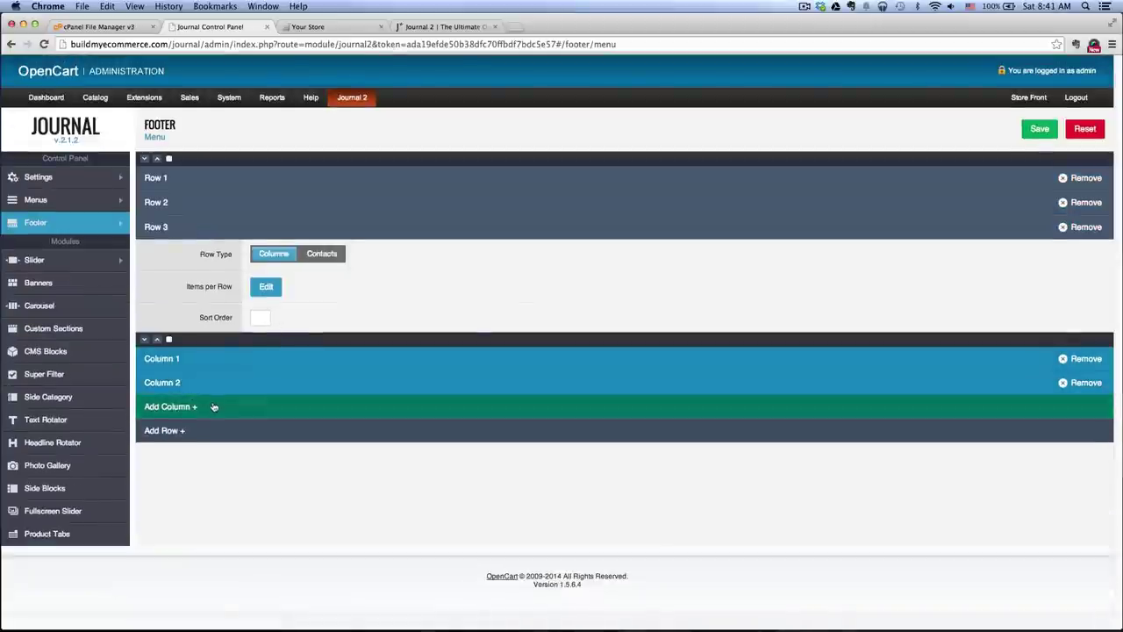
click(171, 407)
scroll(255, 434, down, 1)
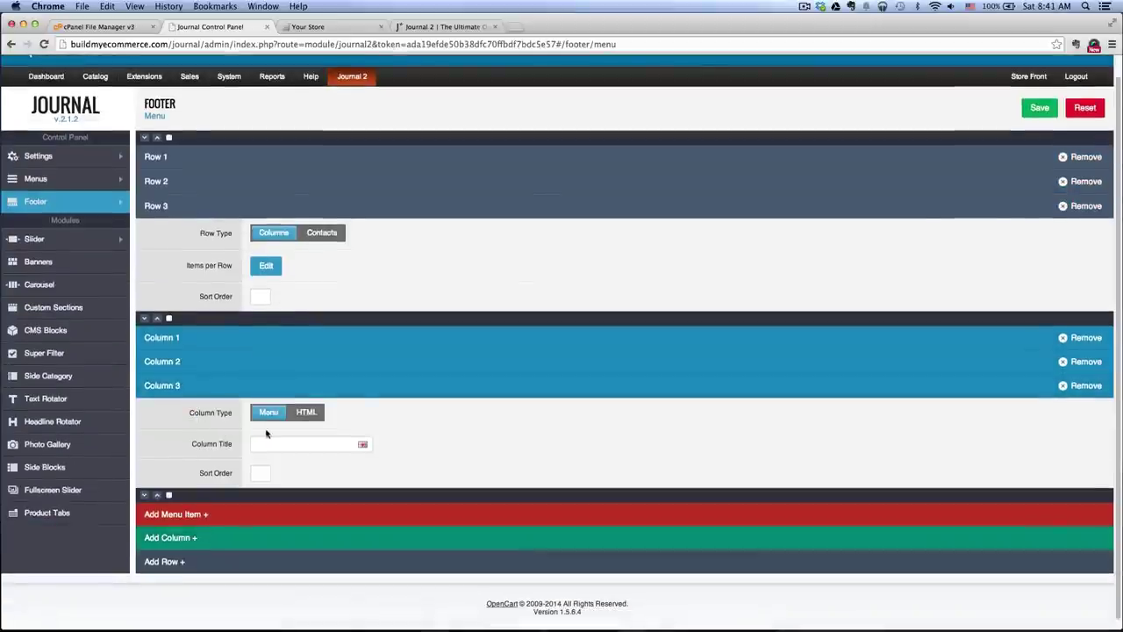
click(312, 418)
scroll(324, 439, down, 1)
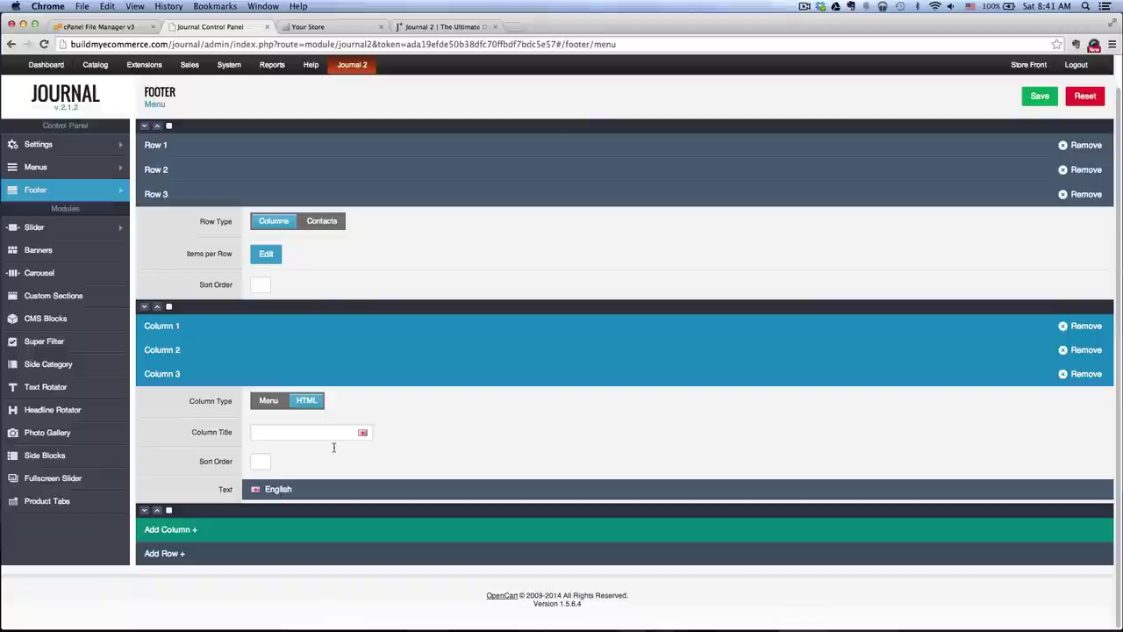
- Copy the demo footer's third paragraph, "Any column can be a menu…", into the English text of Column 3
click(263, 490)
click(443, 26)
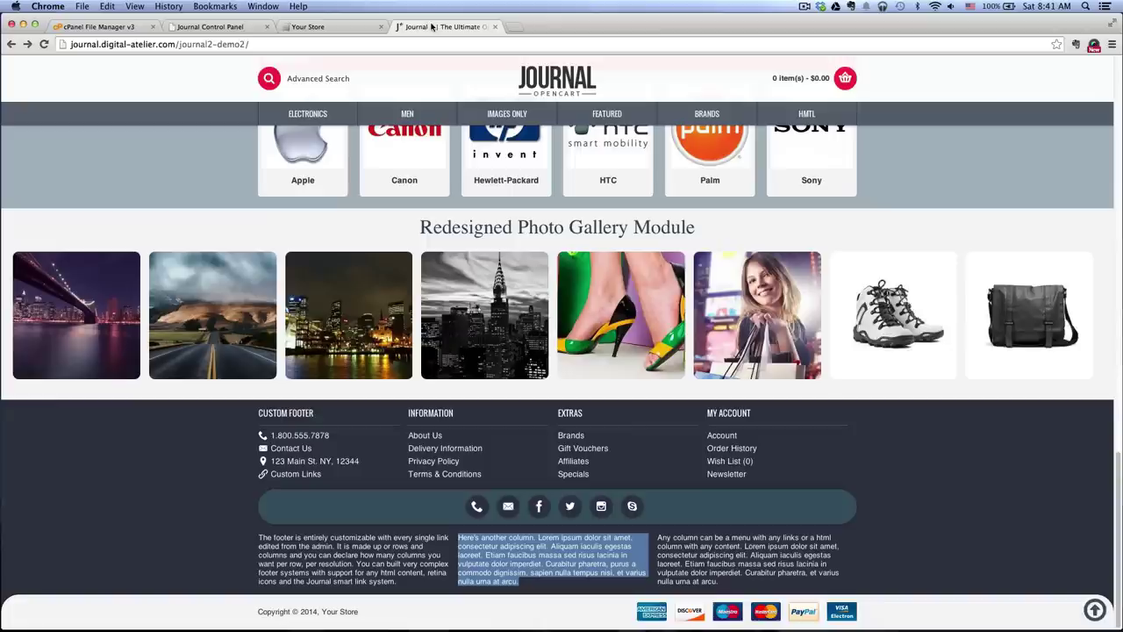
drag(717, 582, 657, 537)
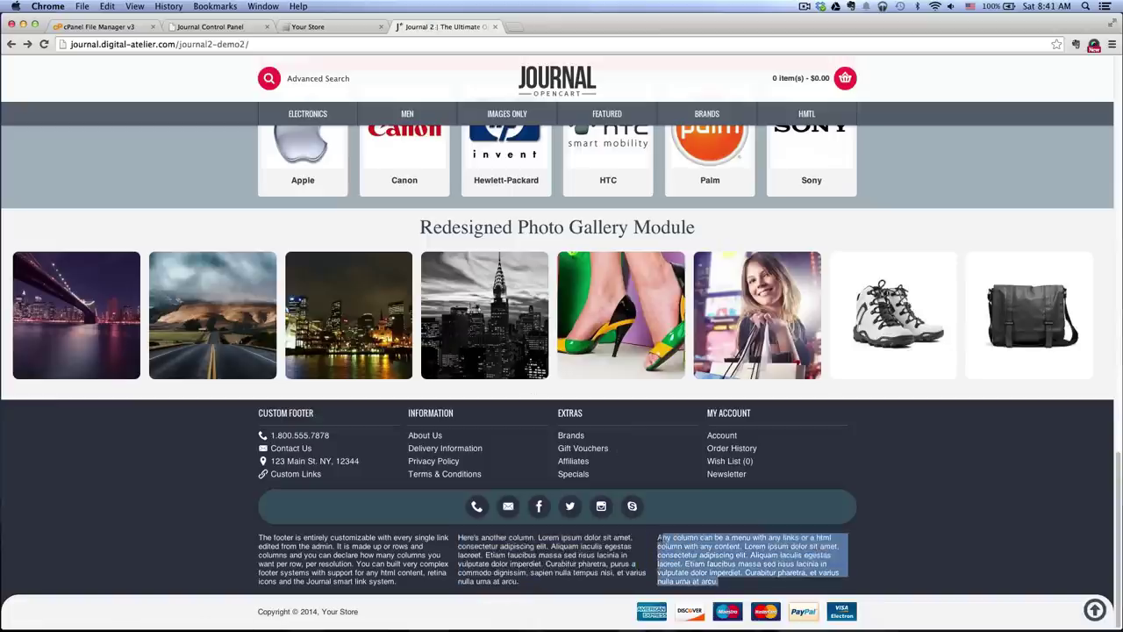
key(super+c)
key(super+2)
scroll(371, 557, down, 2)
key(super+v)
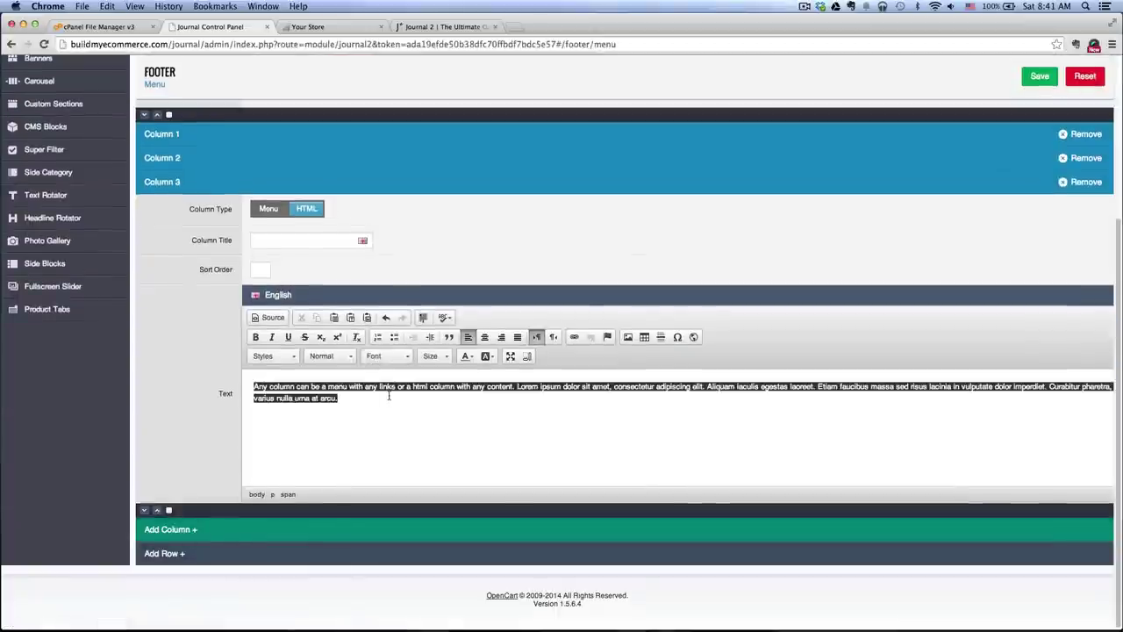
- Save the footer menu, reload the storefront and compare its three text columns with the demo footer
click(1039, 78)
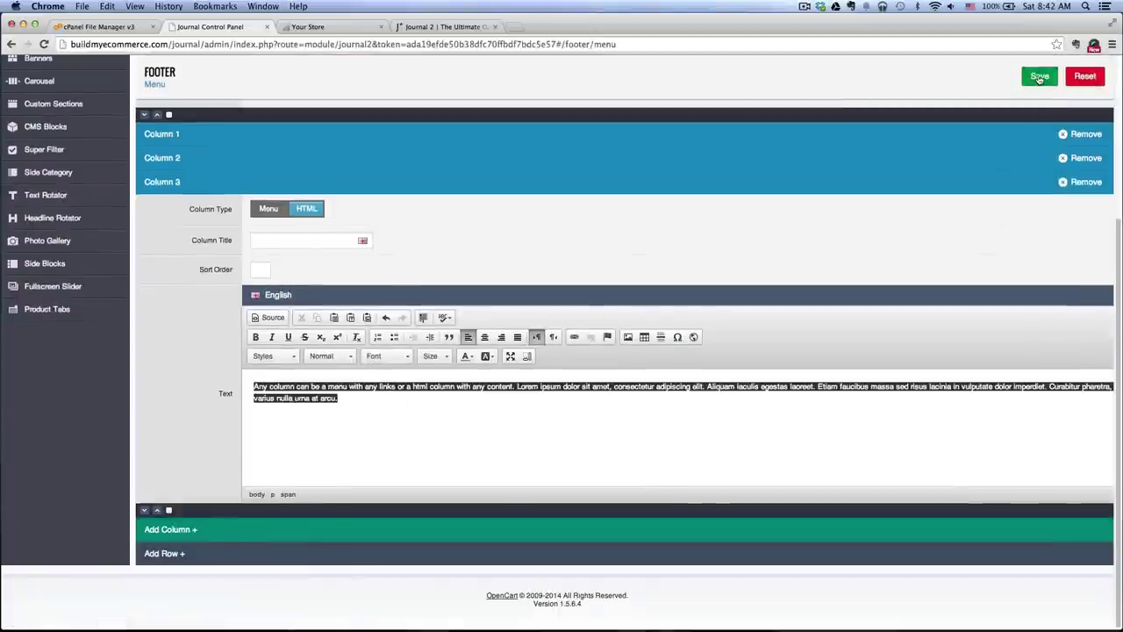
click(323, 33)
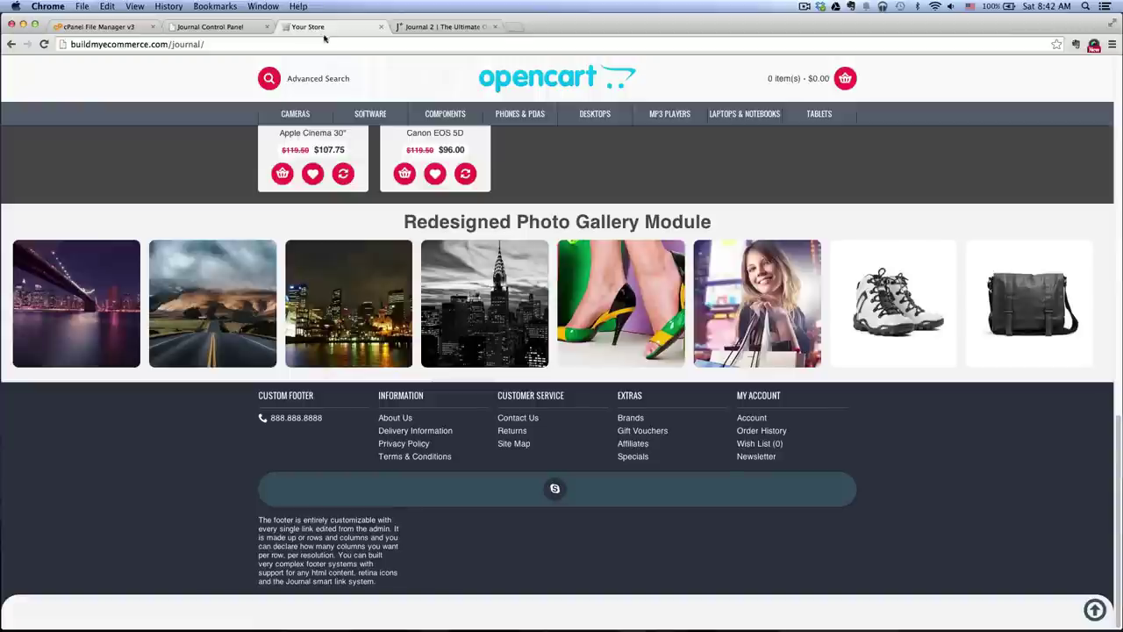
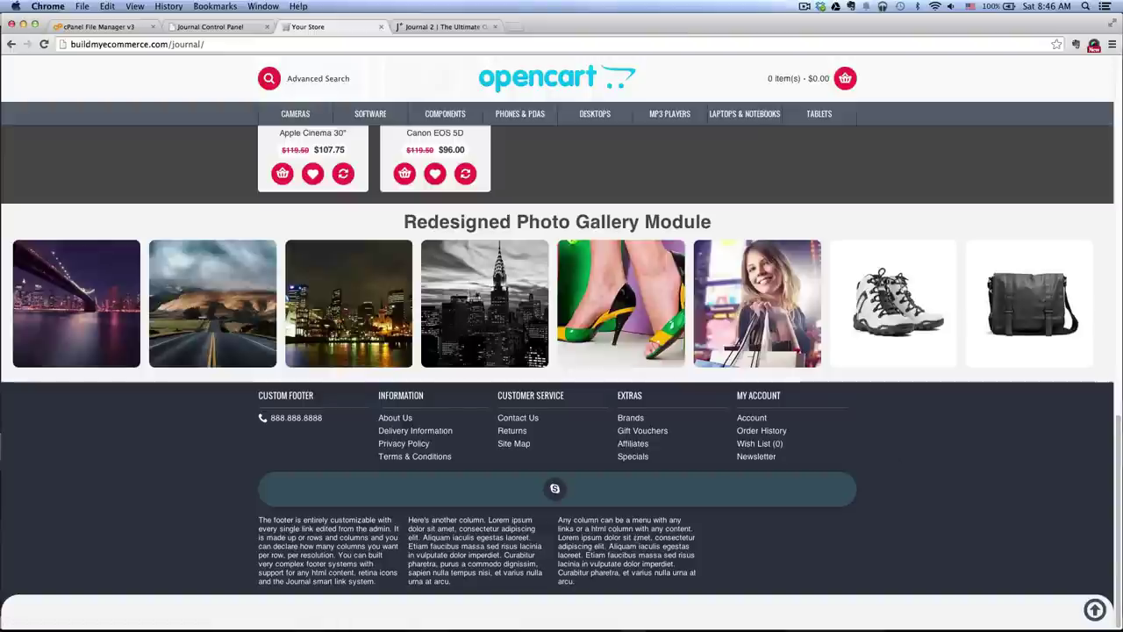
click(439, 28)
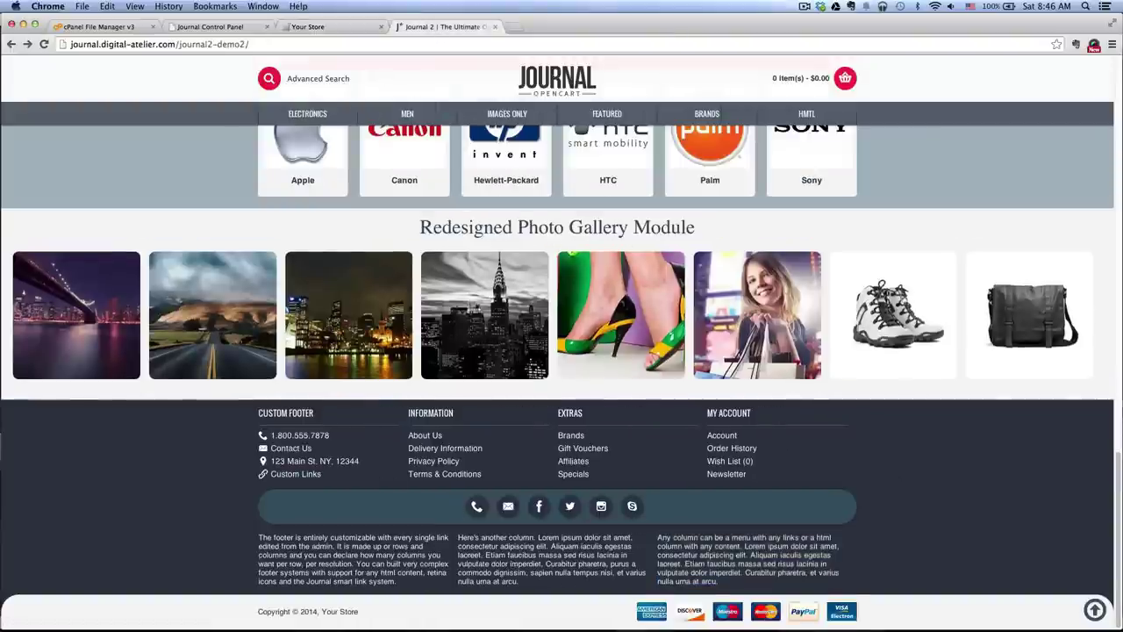
click(324, 26)
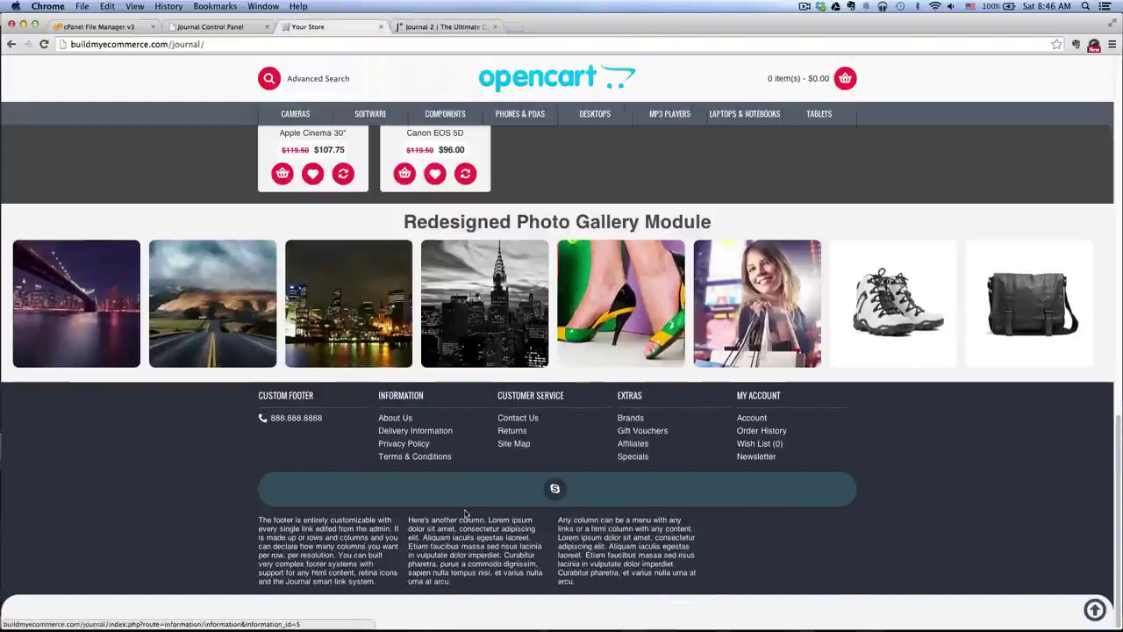
- Set Row 3's items per row to 3 for both Large Desktop and Desktop
click(219, 25)
scroll(341, 186, up, 4)
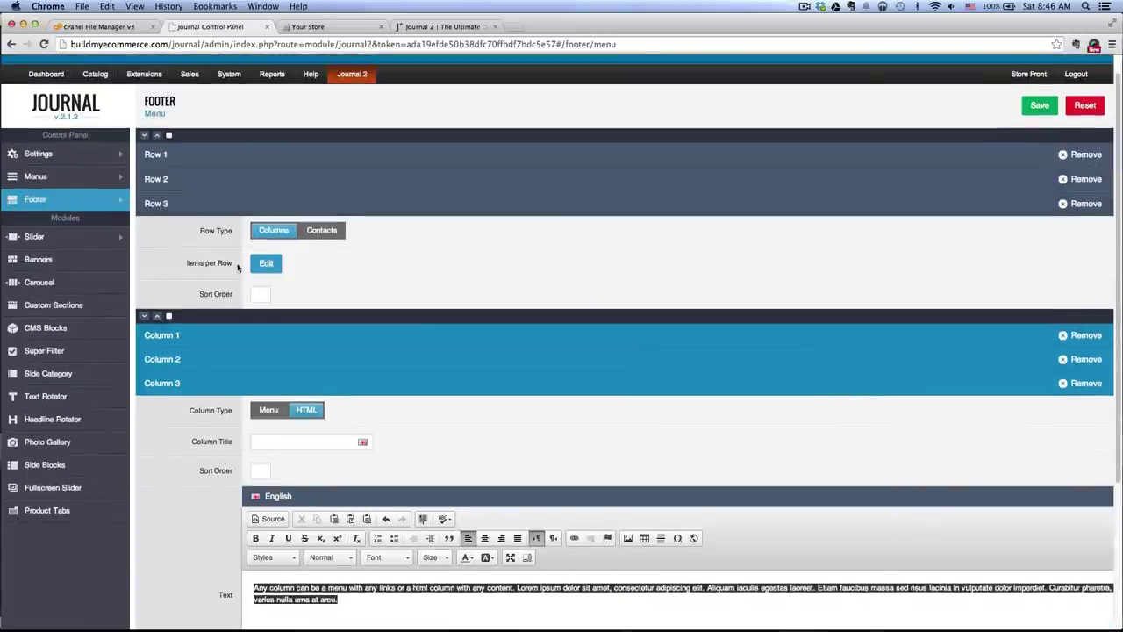
click(266, 263)
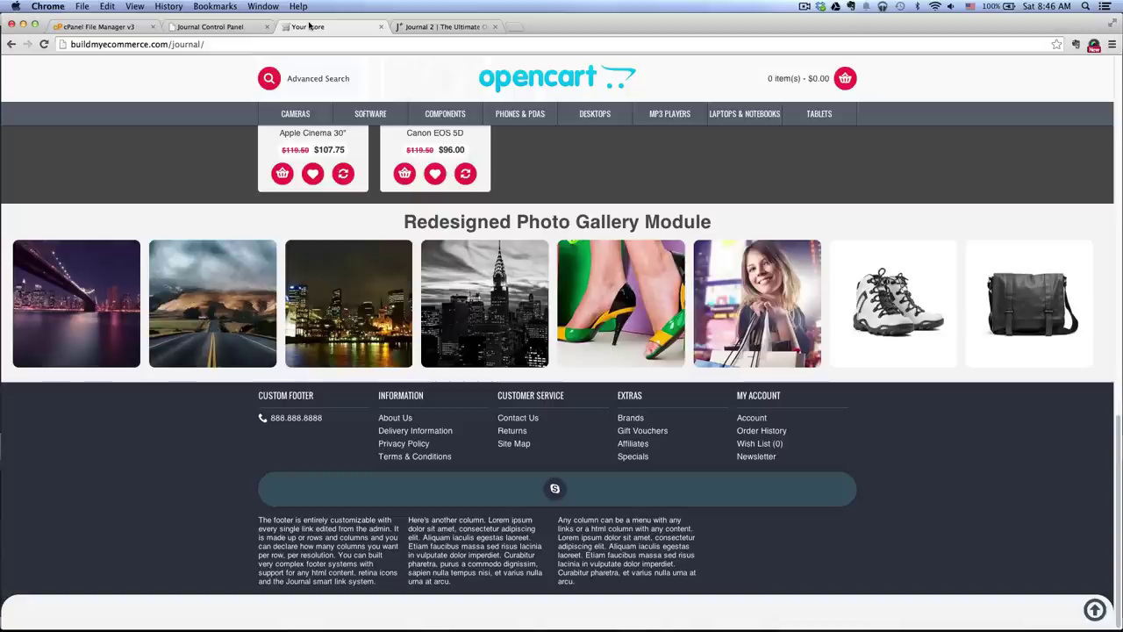
click(309, 27)
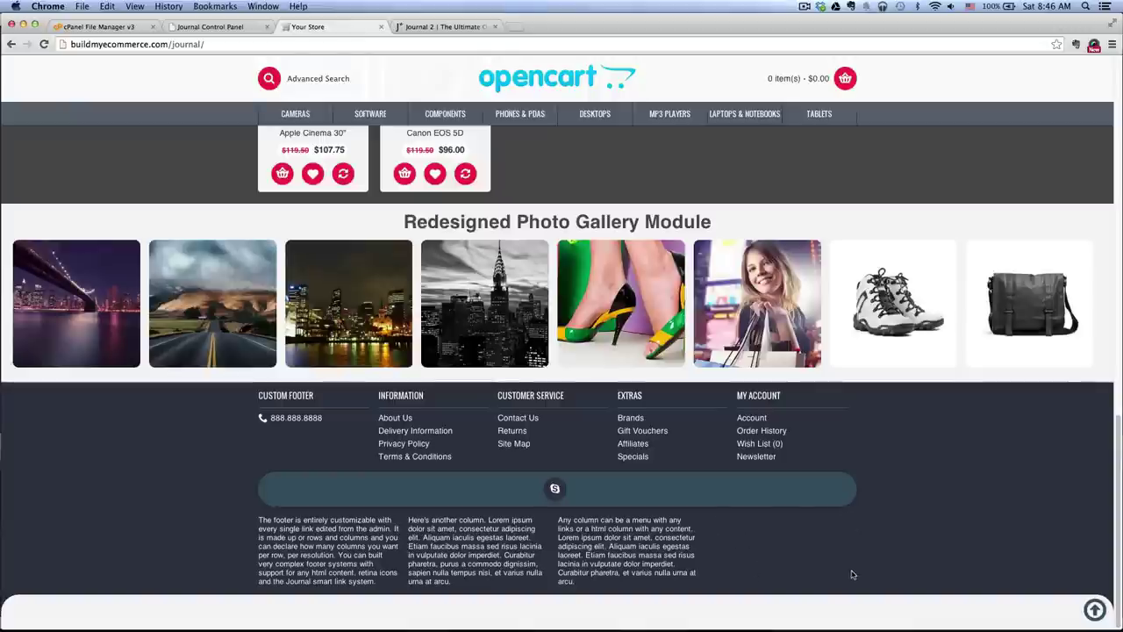
click(211, 27)
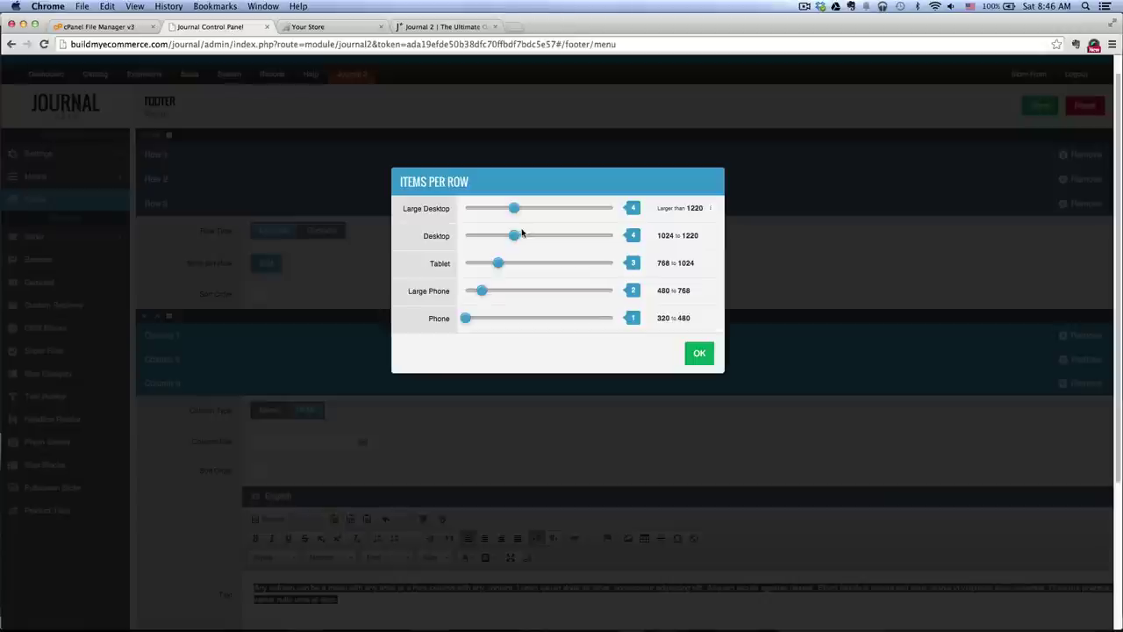
drag(517, 210, 498, 240)
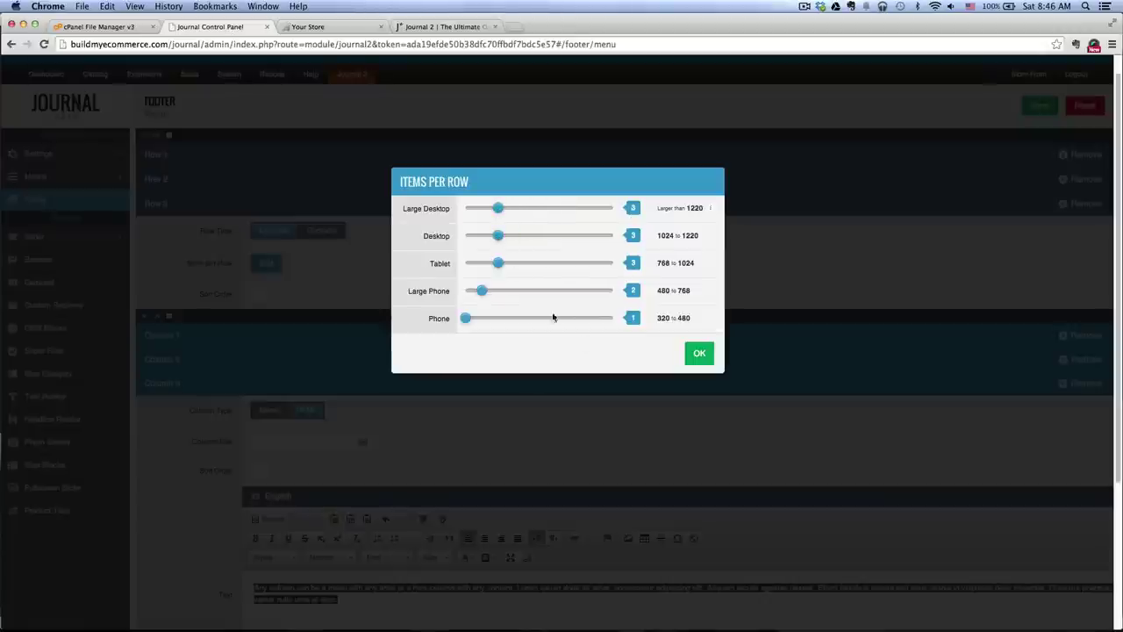
click(700, 355)
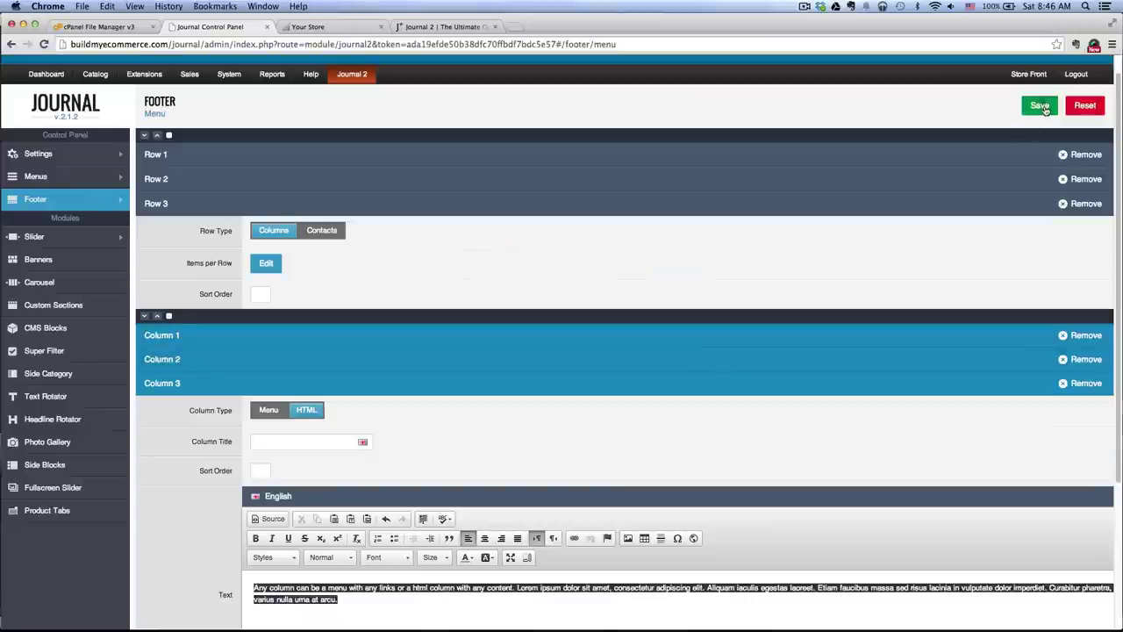
- Save the footer menu, reload the storefront and compare the footer's column layout with the demo
click(1041, 106)
click(316, 26)
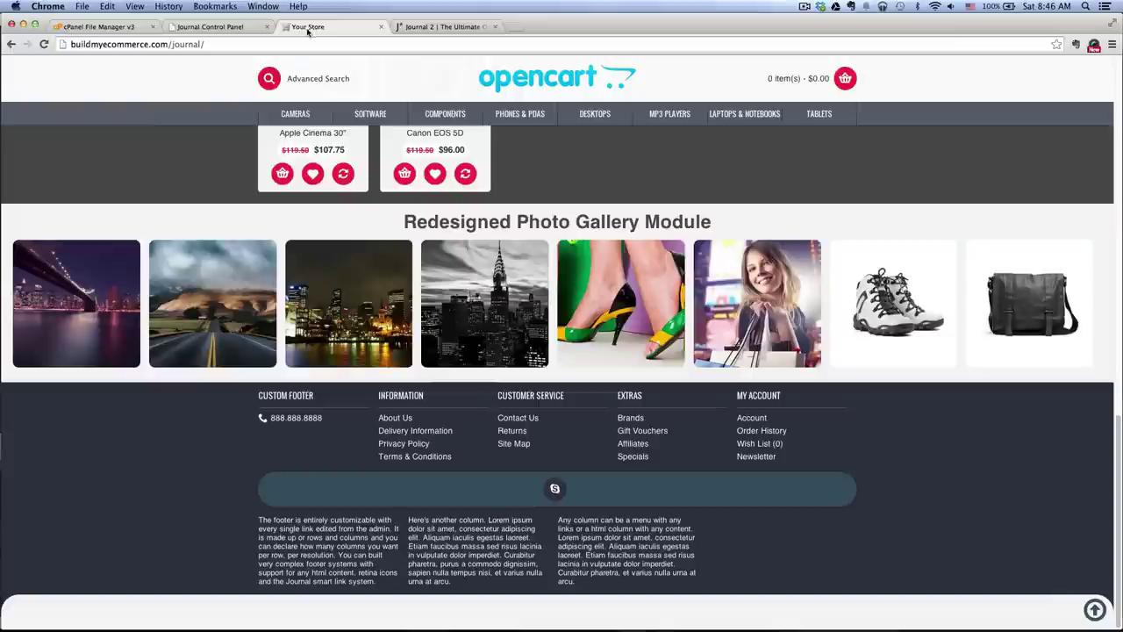
click(43, 44)
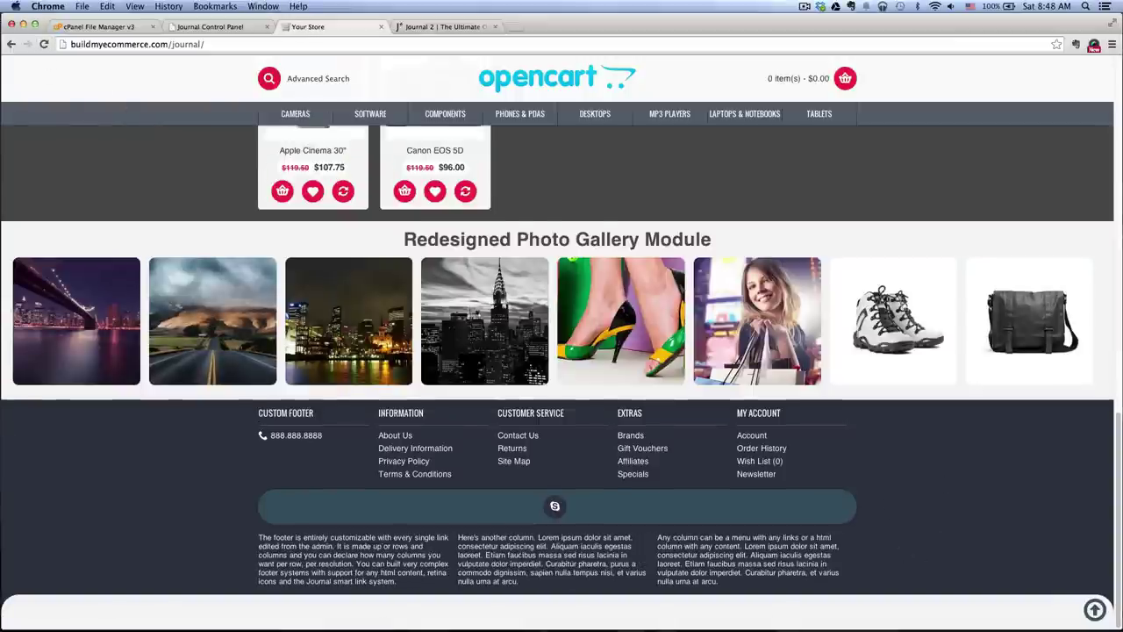
click(446, 27)
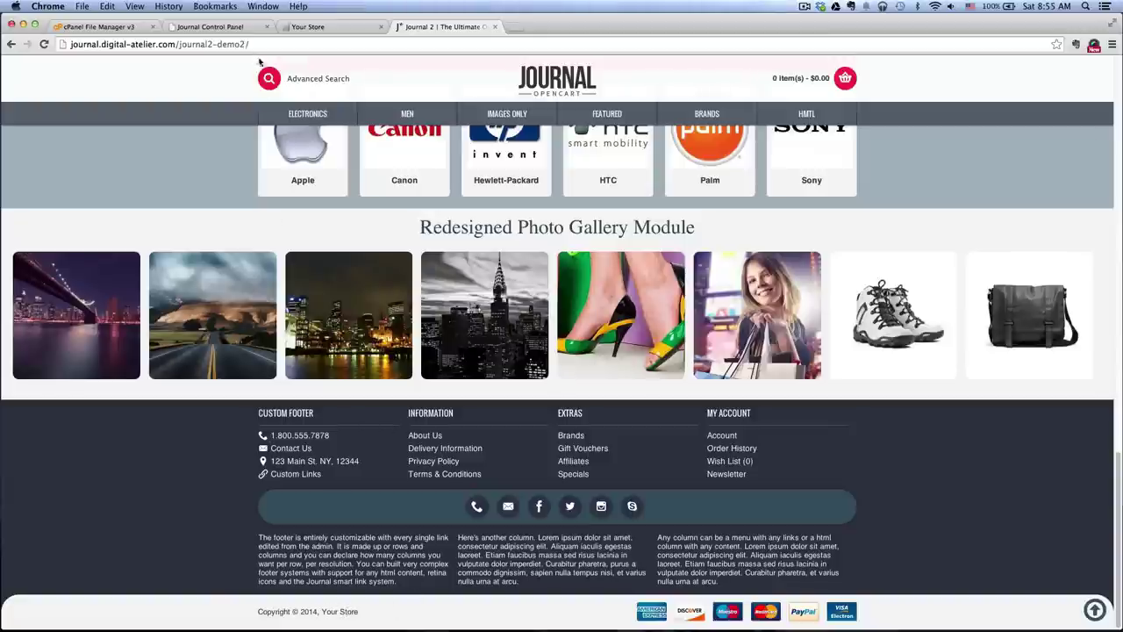
- Open the footer's Payments settings in the Journal control panel, add a first payment entry and expand it
click(211, 27)
mouse_move(86, 223)
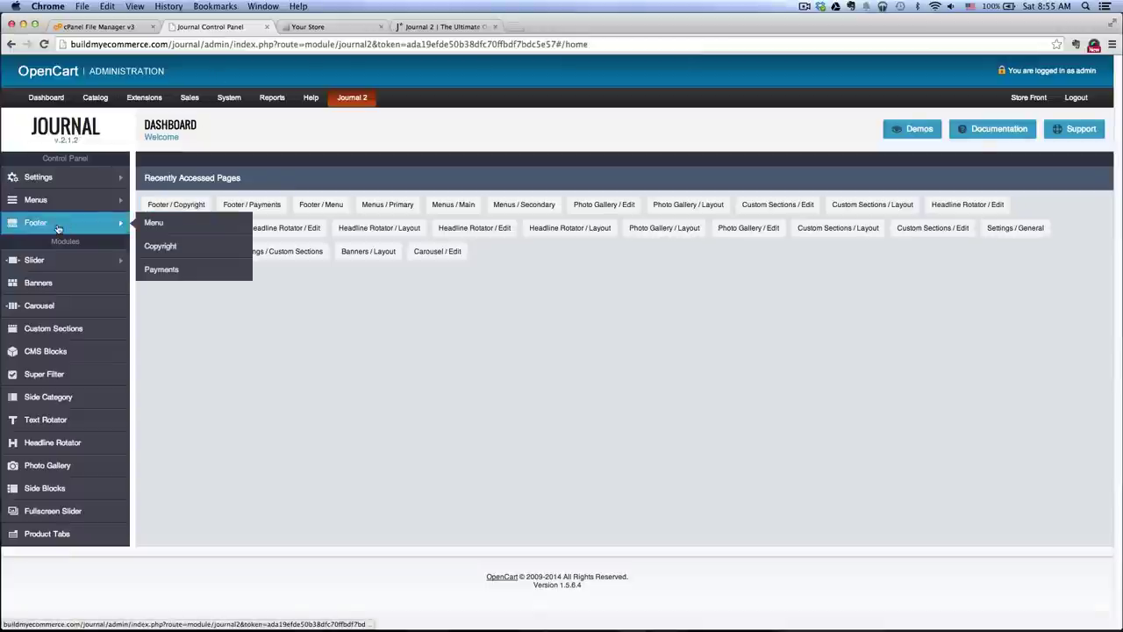
click(162, 272)
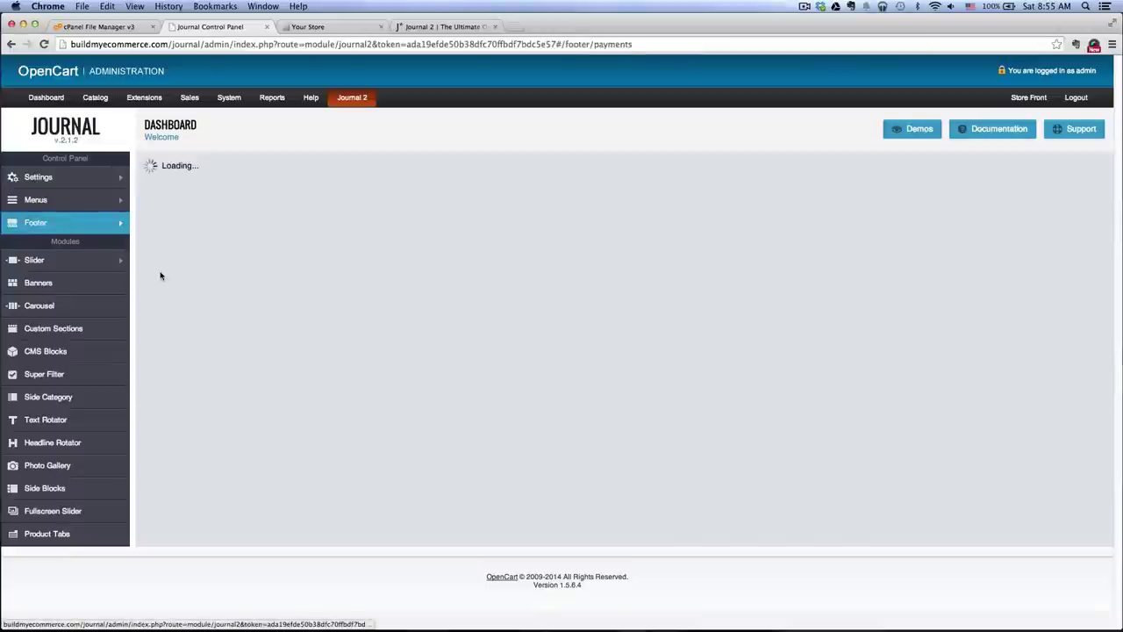
click(189, 181)
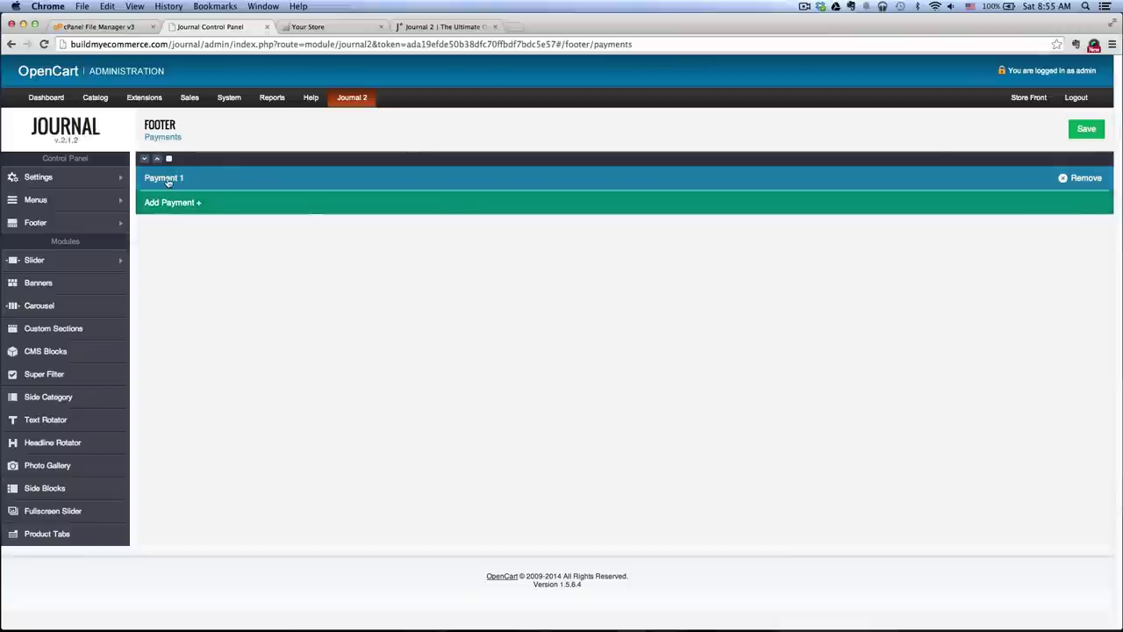
click(187, 179)
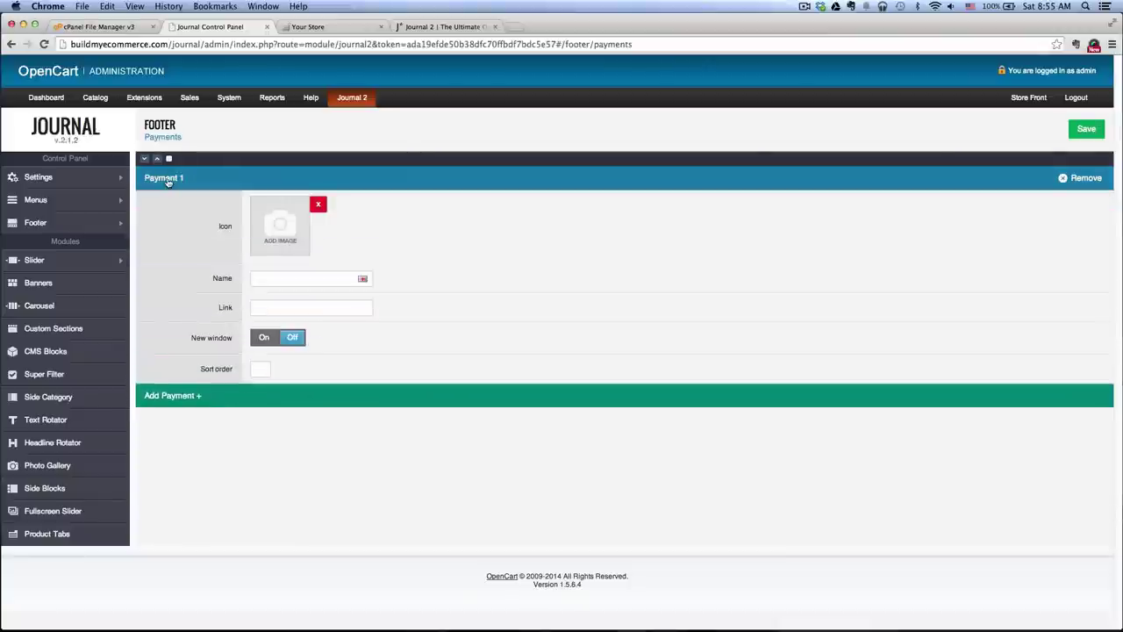
- Create a new image folder named Credit_Card_Icons from Payment 1's icon image manager
click(262, 235)
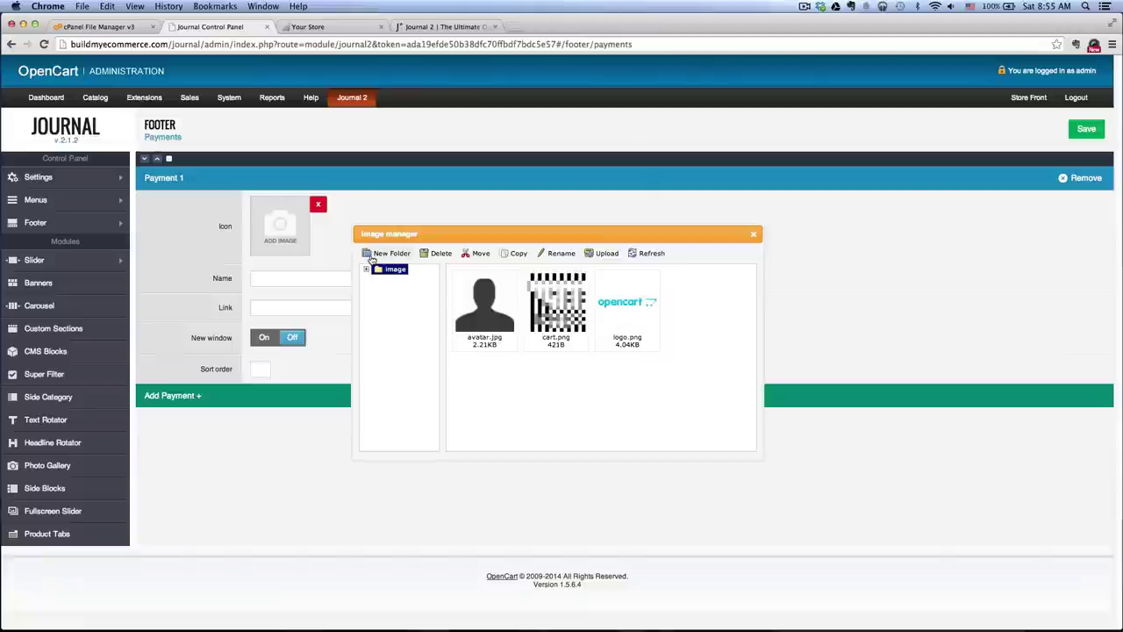
click(372, 256)
text(Credit_Card_Icons)
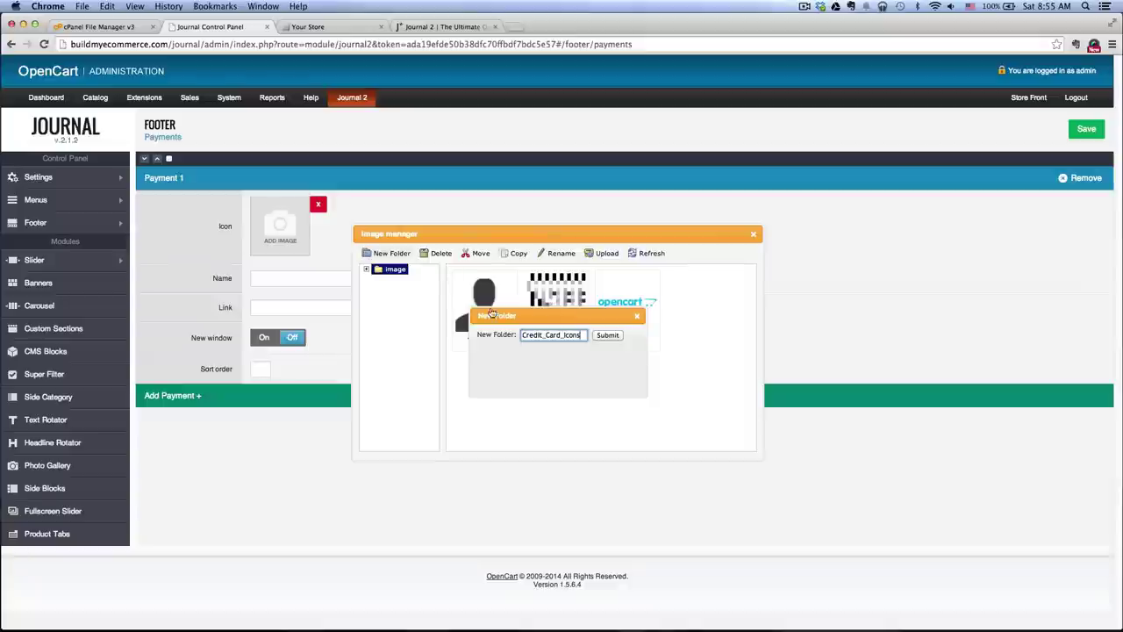
click(604, 335)
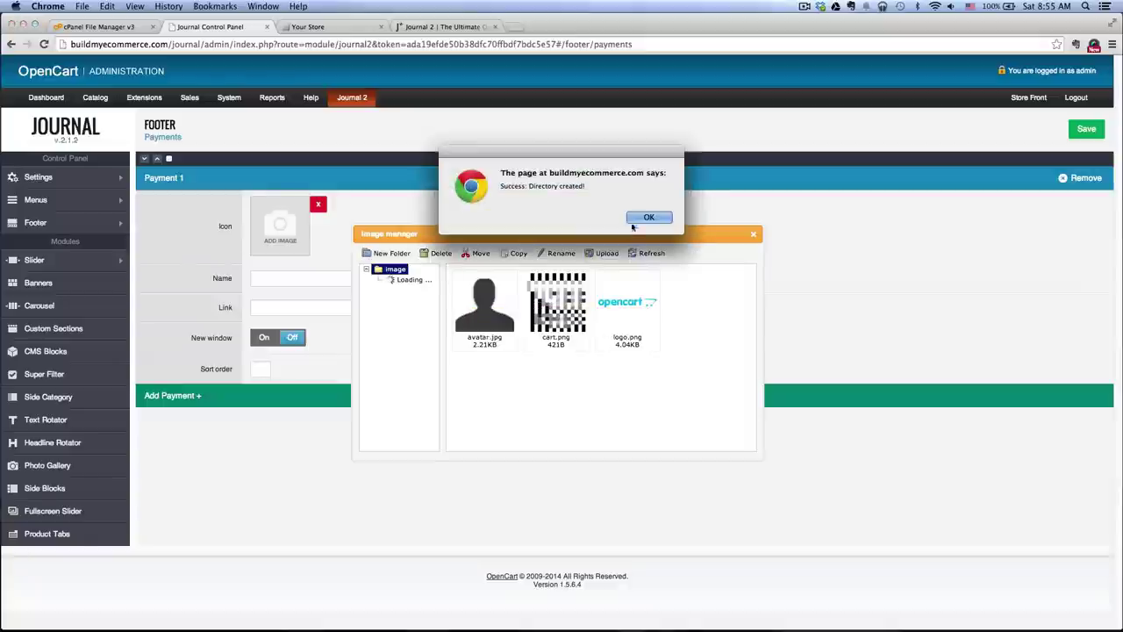
click(639, 218)
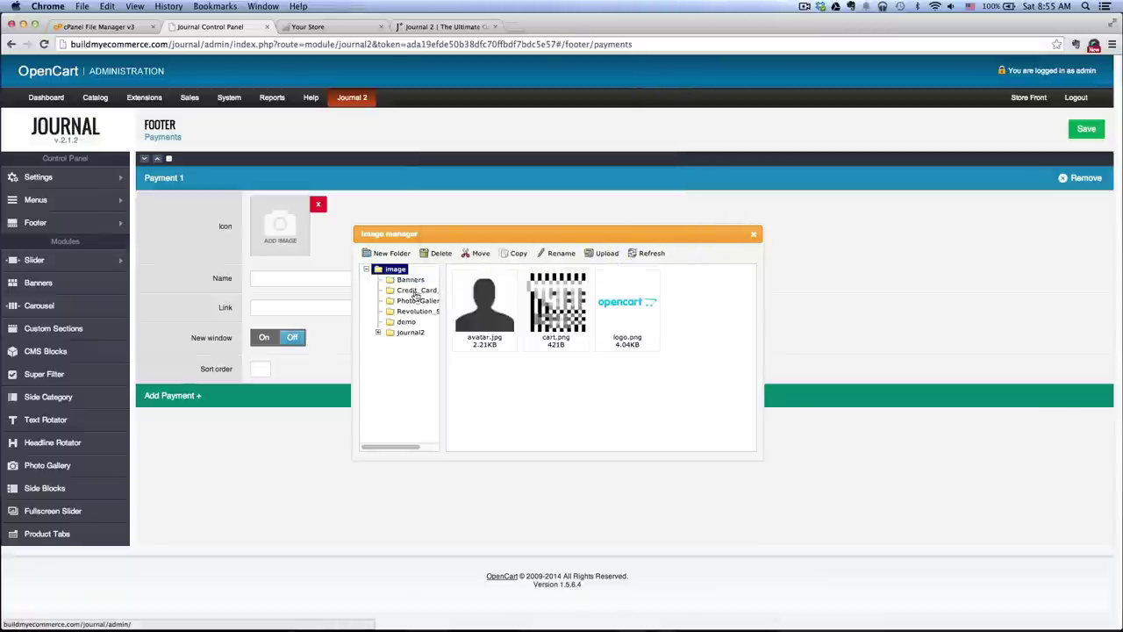
- Upload visa.png from the local Journal_Assets Credit_Card_Icons folder into the new Credit_Card_Icons image folder
click(416, 291)
click(599, 257)
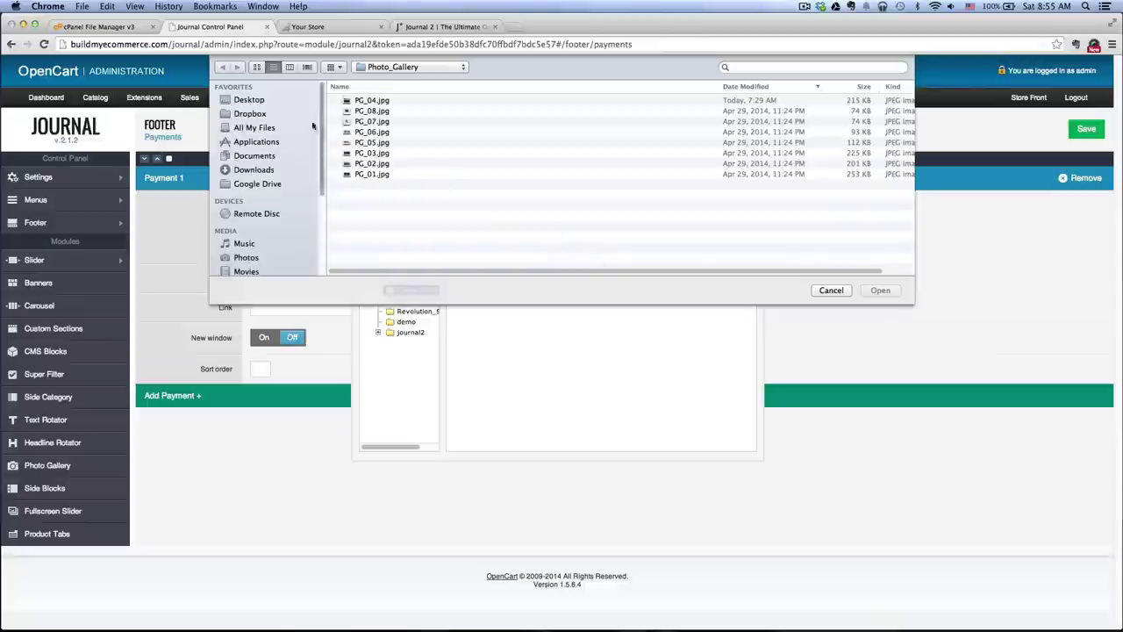
click(249, 100)
double_click(385, 101)
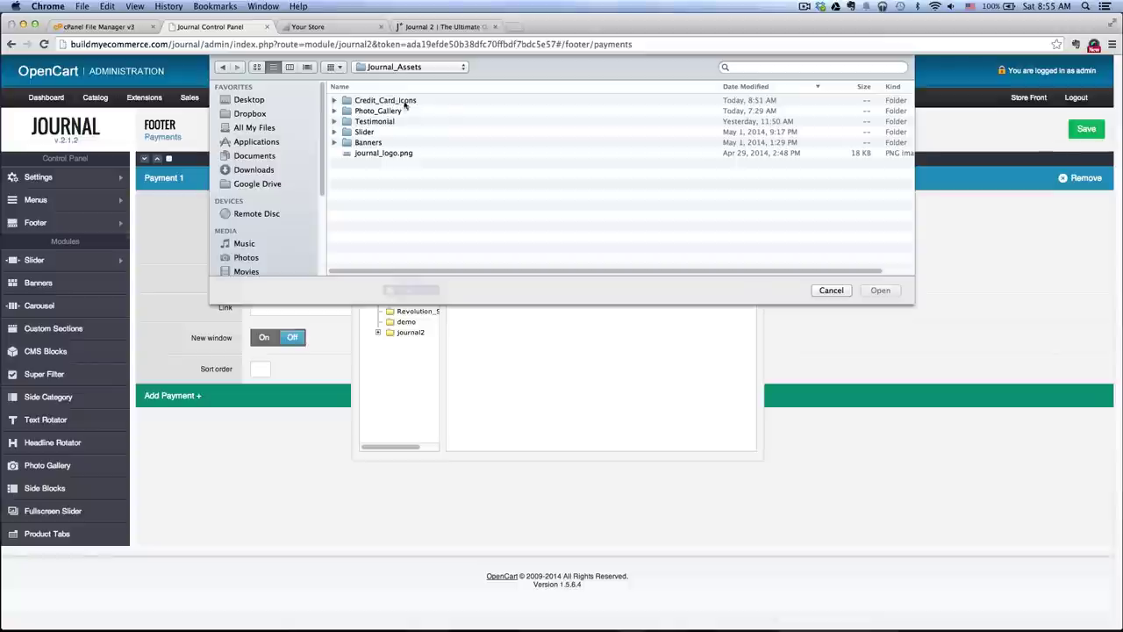
double_click(415, 102)
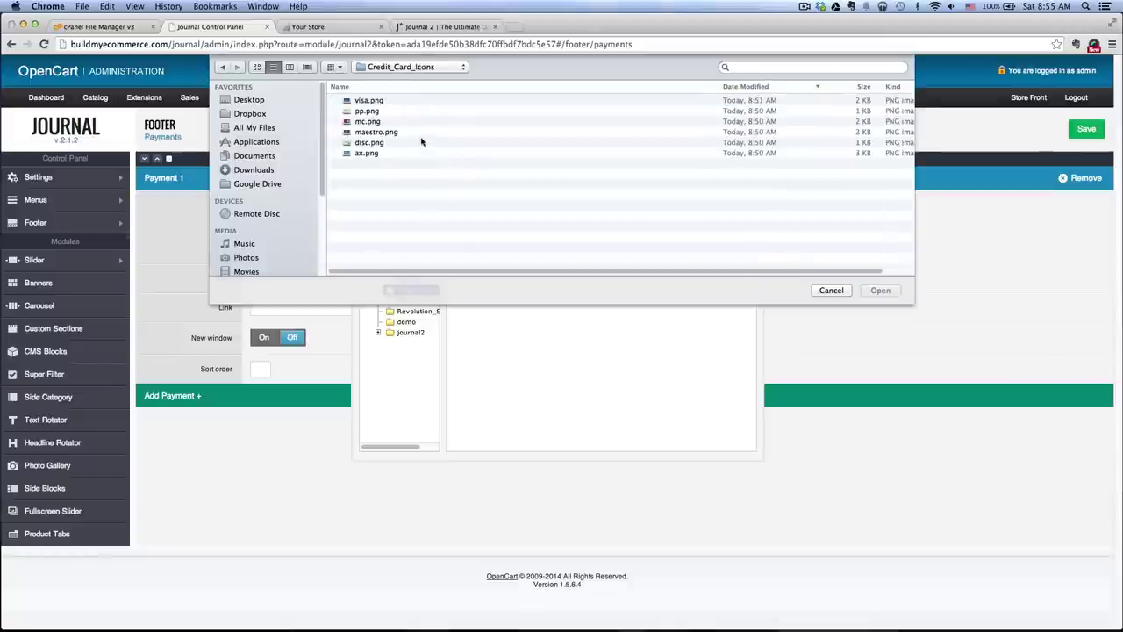
click(382, 102)
click(880, 290)
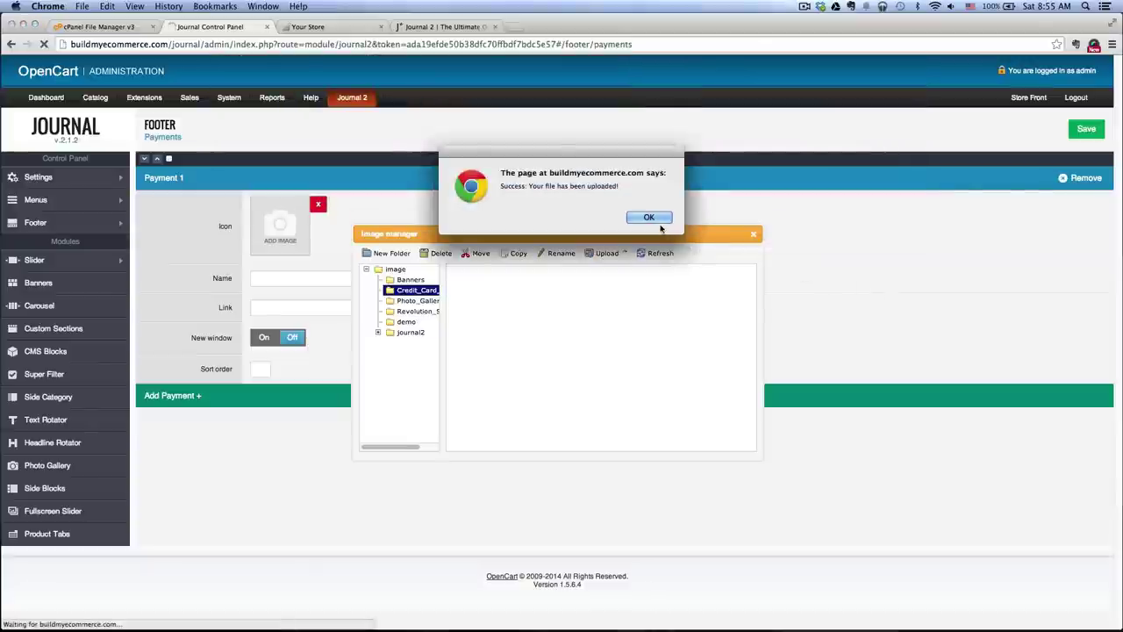
click(660, 222)
- Upload ax.png into the Credit_Card_Icons image folder and use it as Payment 1's icon
click(606, 252)
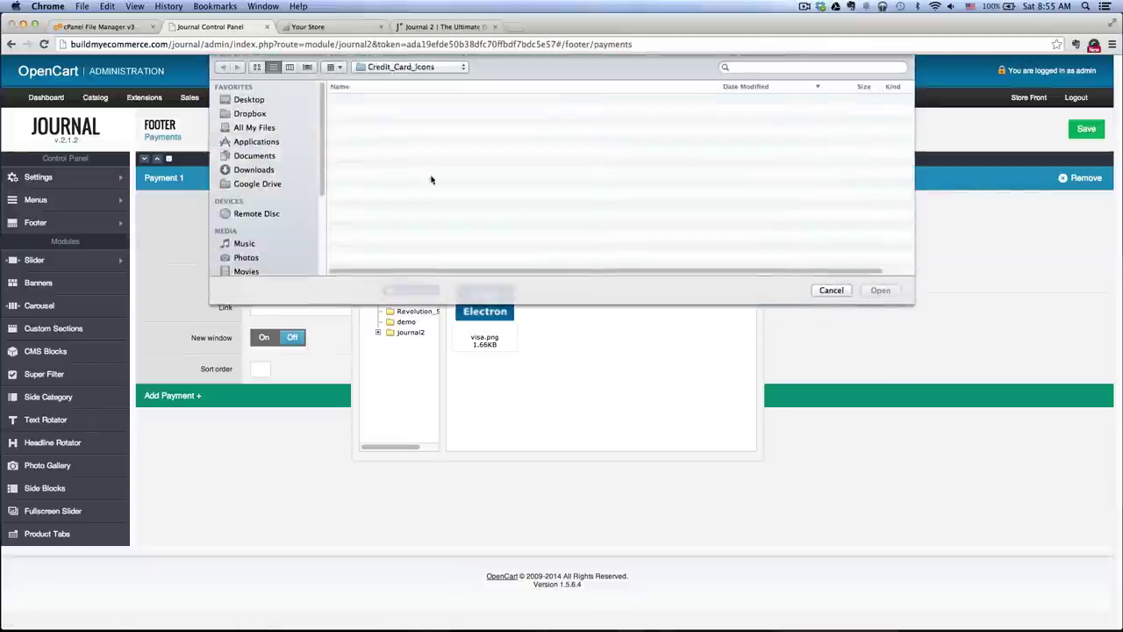
click(370, 155)
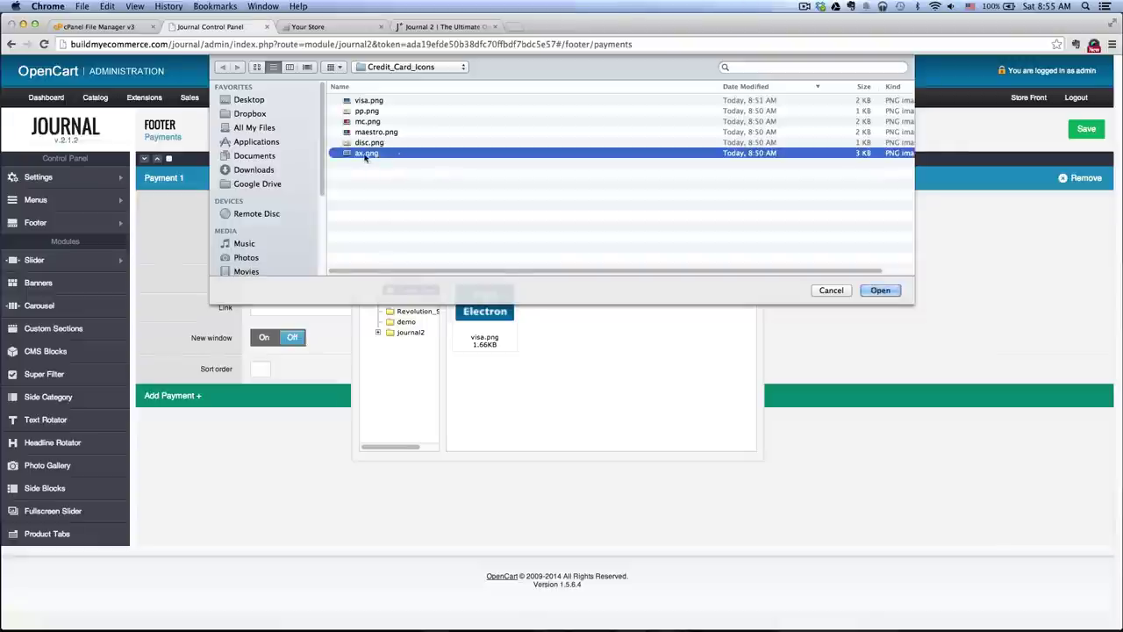
click(879, 293)
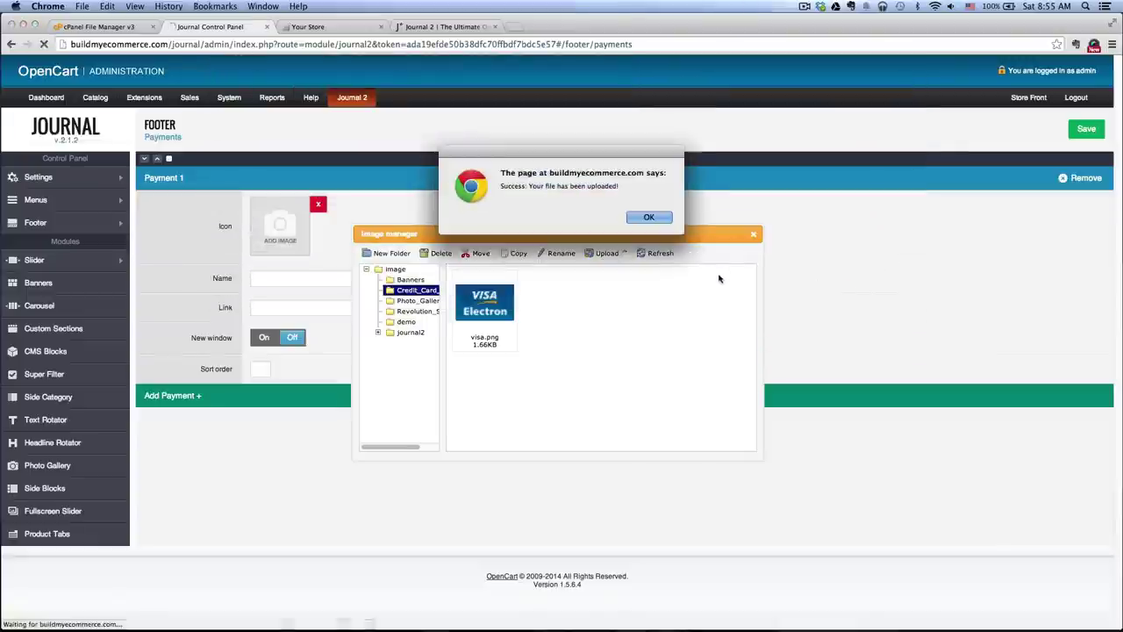
click(644, 220)
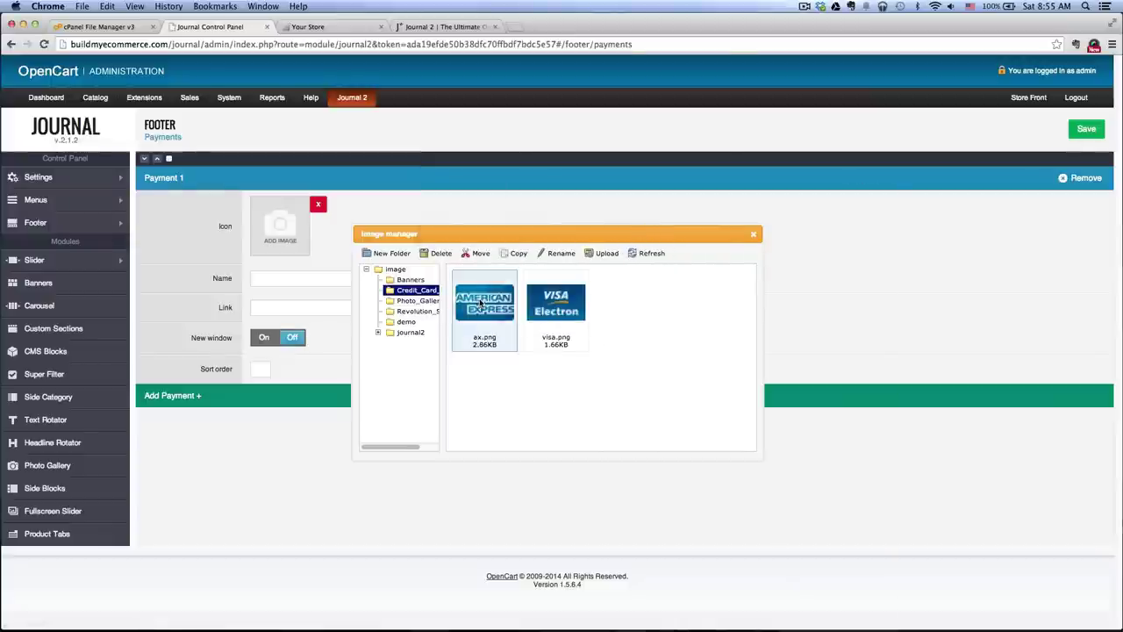
double_click(485, 305)
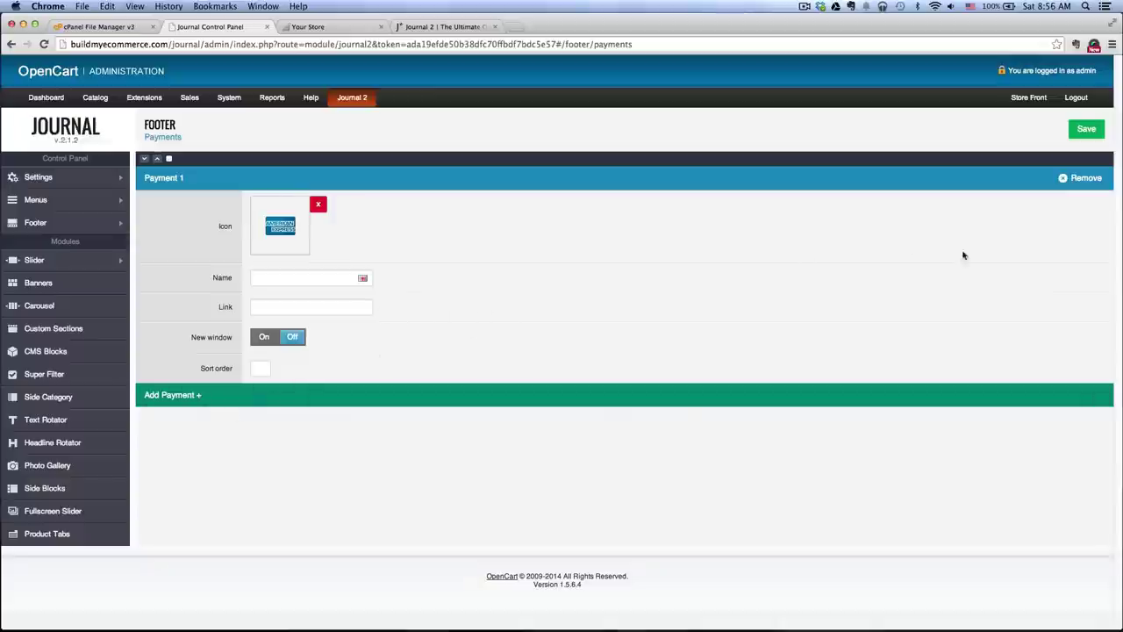
- Add a second footer payment with visa.png from Credit_Card_Icons as its icon, save it, and reload the storefront to check the footer
click(192, 396)
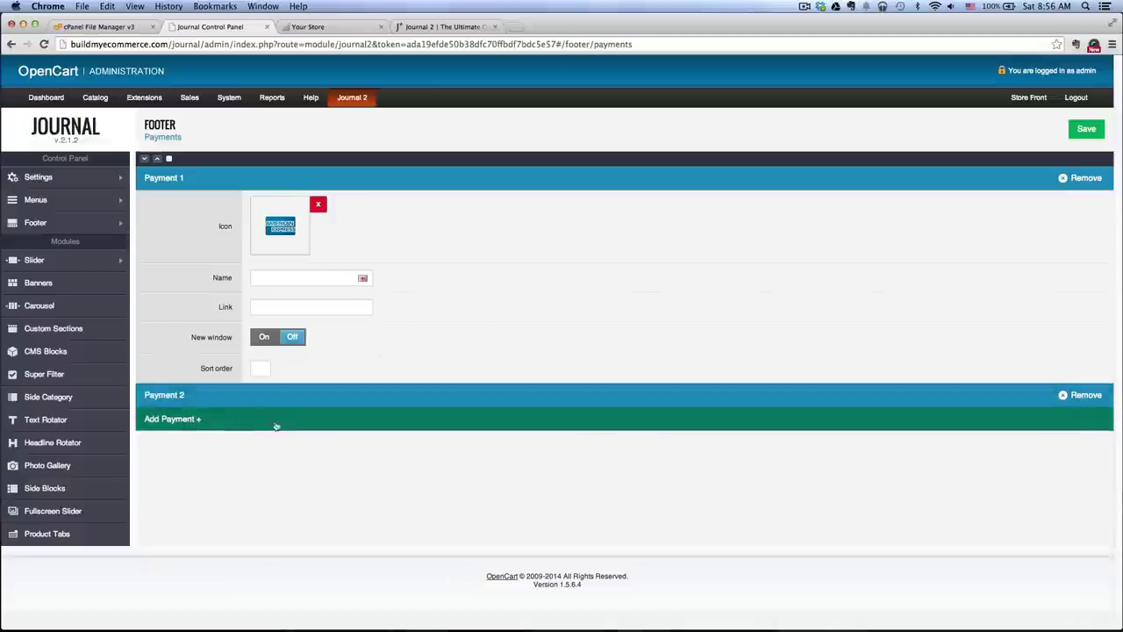
click(211, 400)
scroll(263, 403, down, 2)
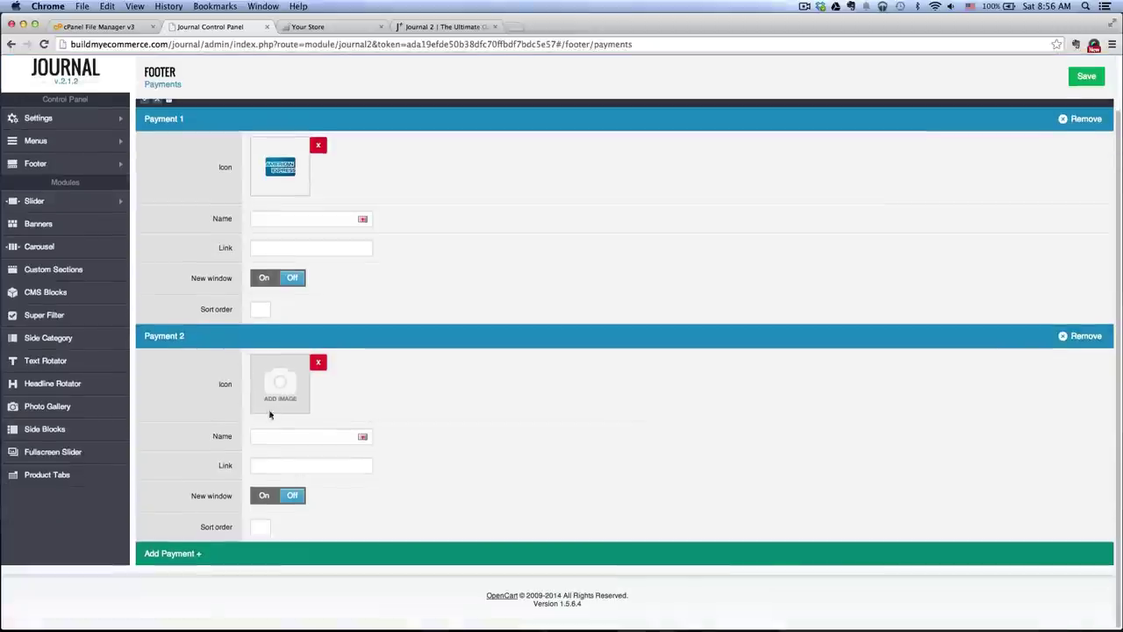
click(270, 389)
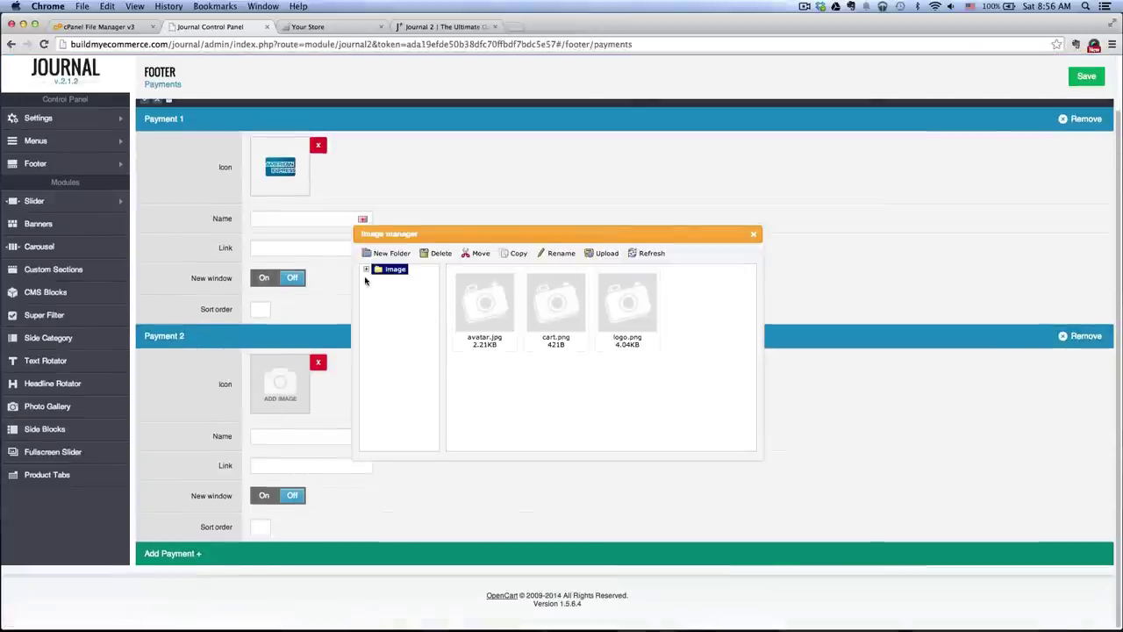
click(368, 272)
click(416, 290)
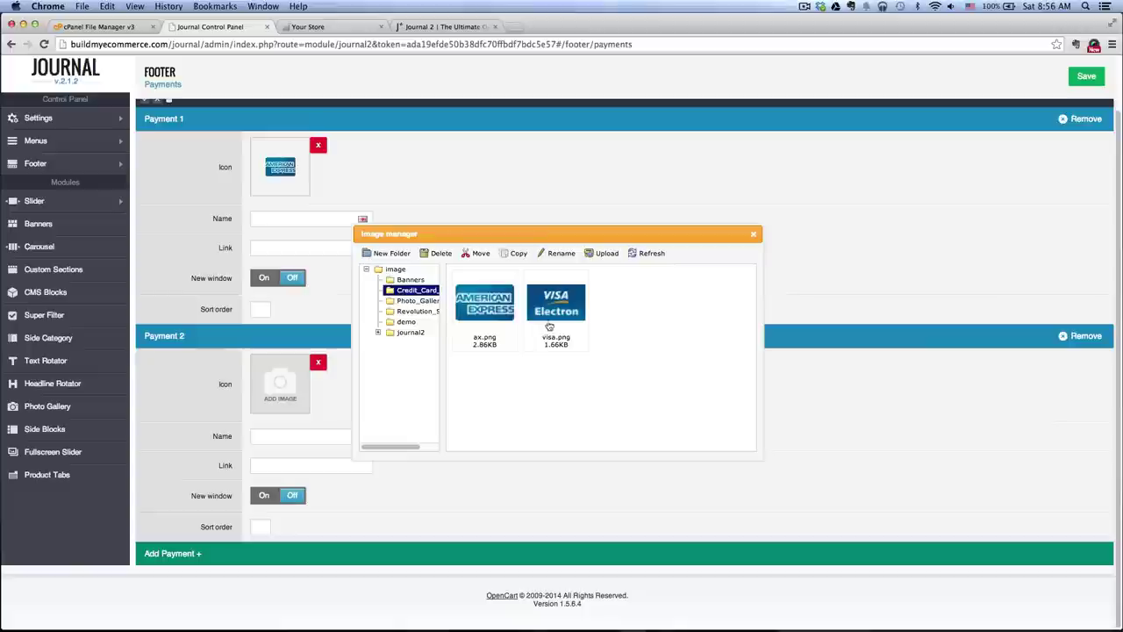
double_click(554, 306)
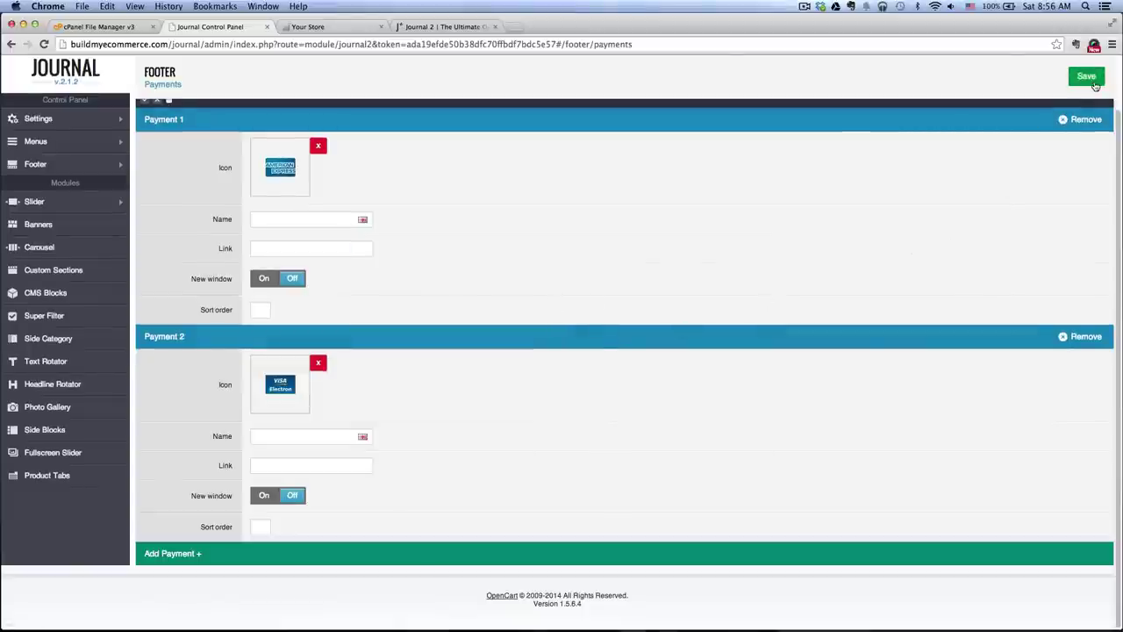
click(306, 29)
click(43, 44)
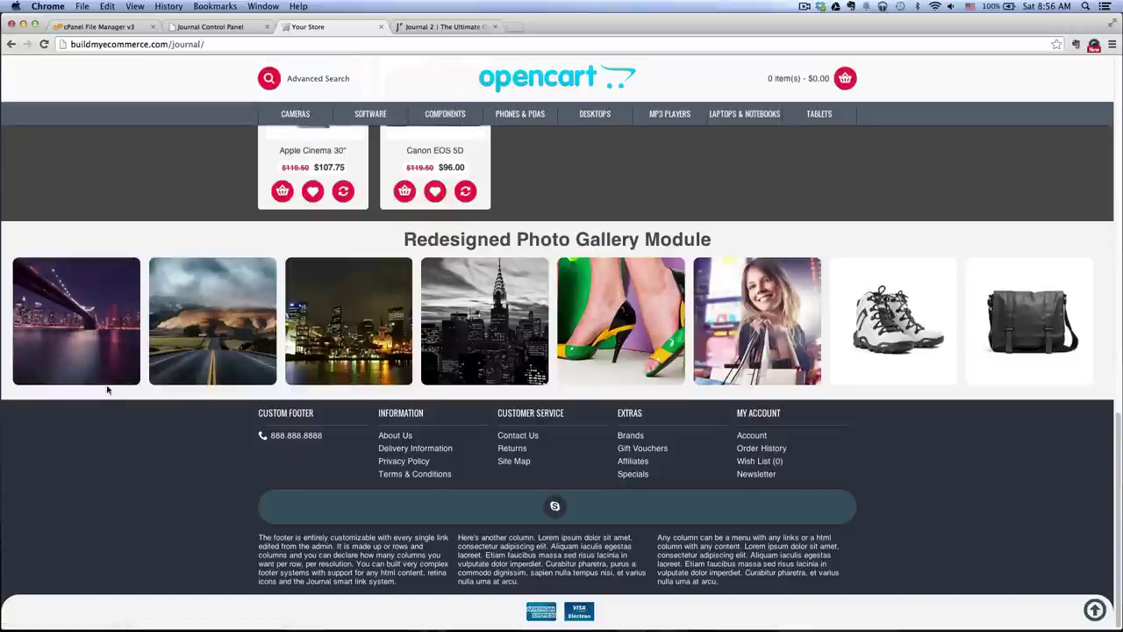
- Set the footer's copyright text to "Copyright © 2014, Your Store", copied from the Journal 2 demo store's footer, and save it
click(194, 32)
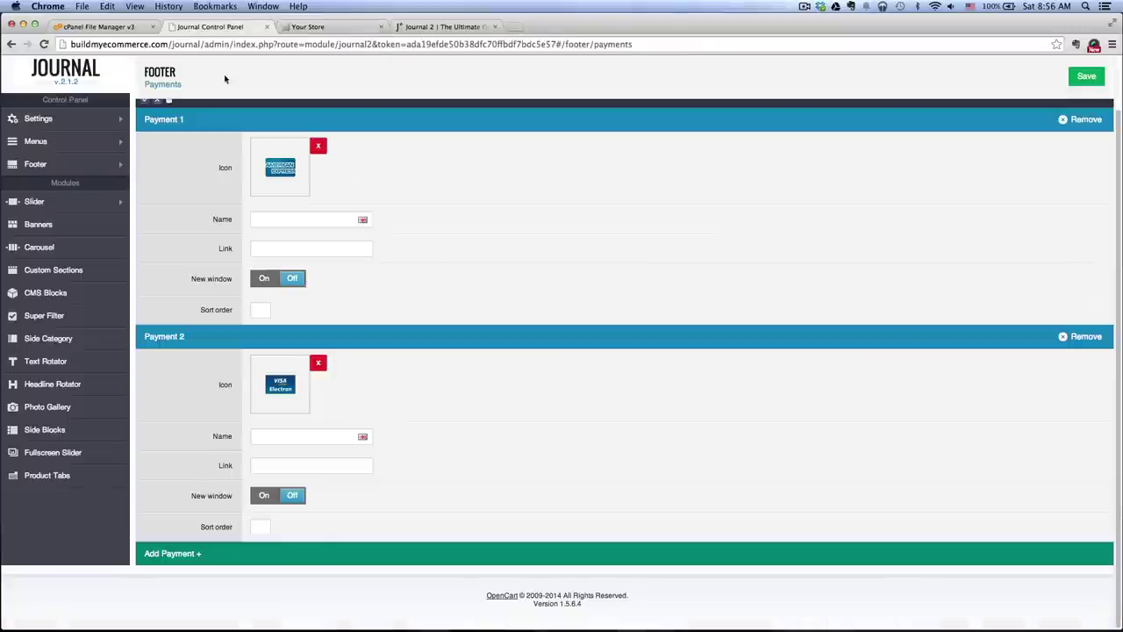
mouse_move(105, 164)
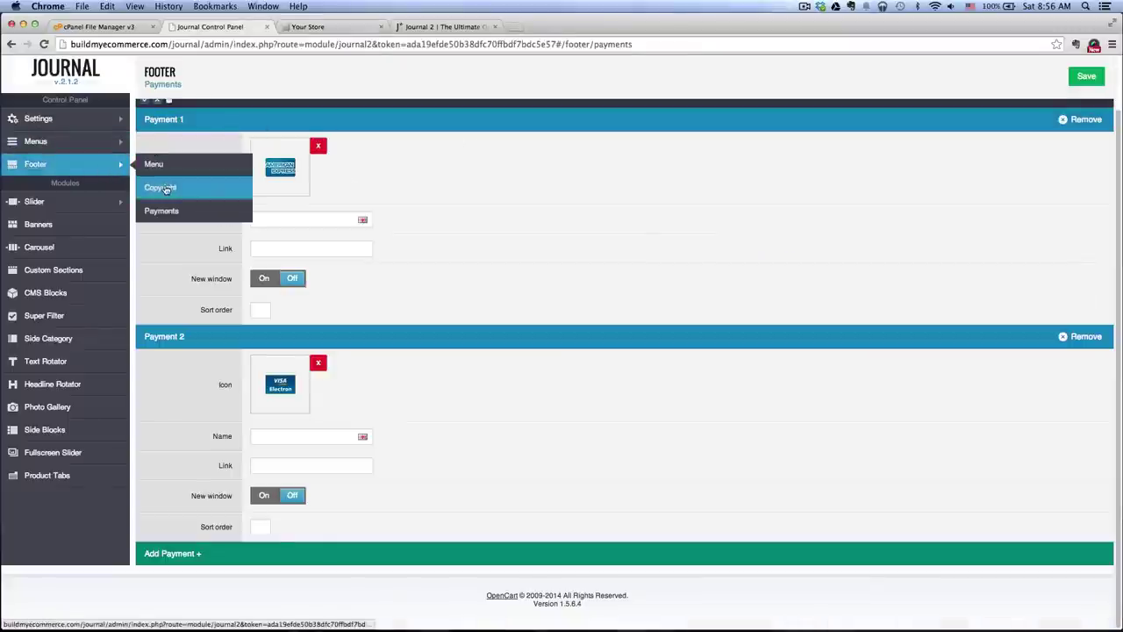
click(163, 187)
click(443, 26)
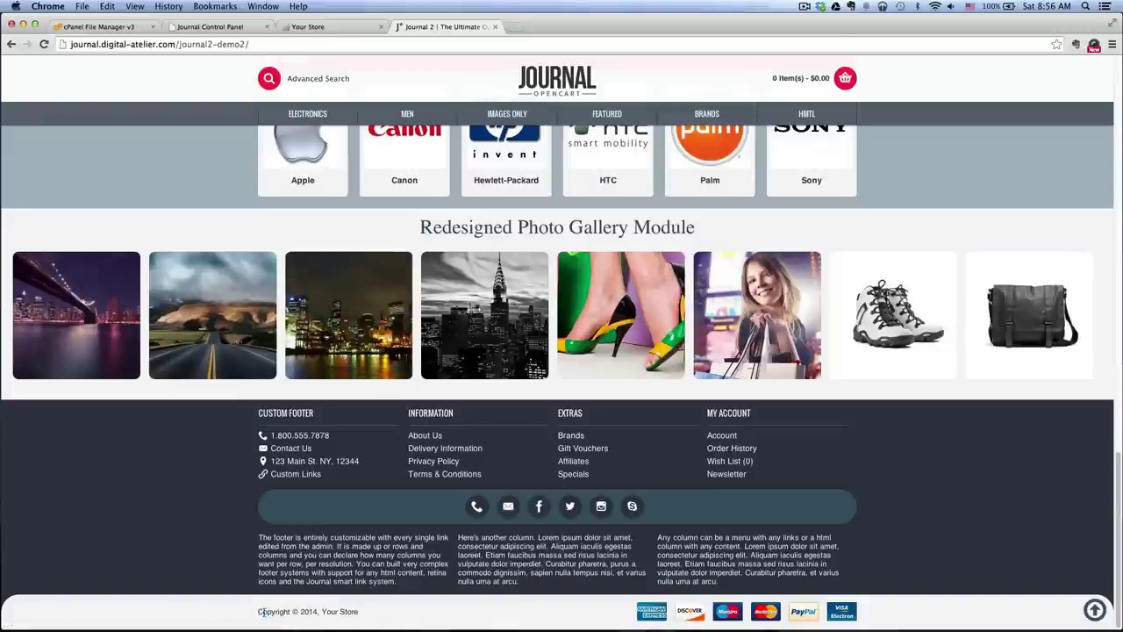
drag(259, 611, 356, 618)
key(super+c)
click(210, 26)
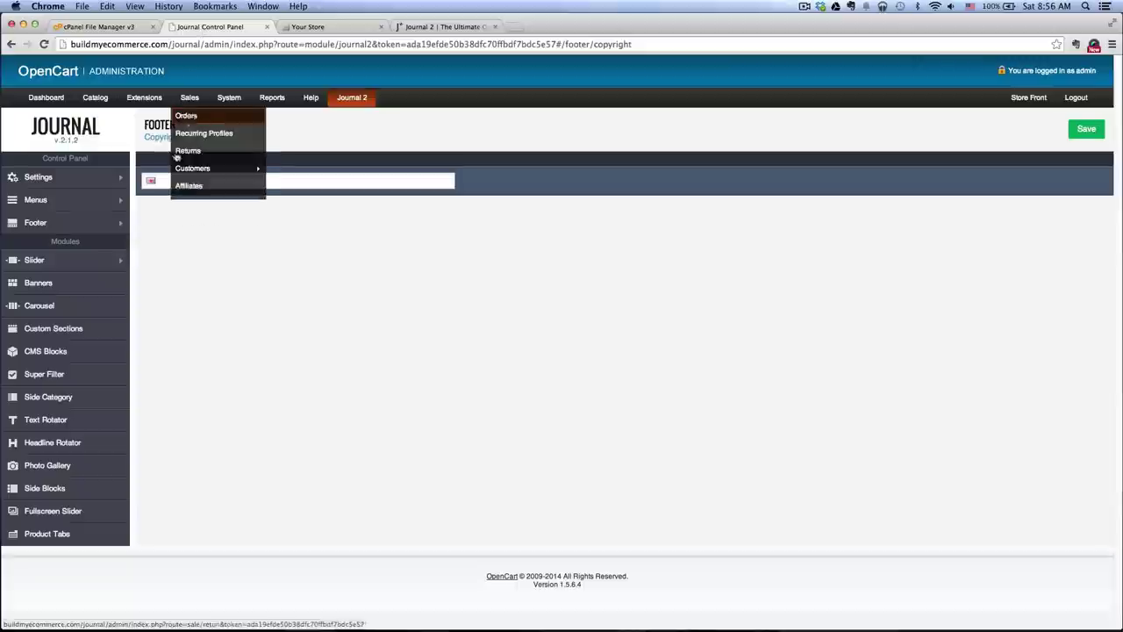
click(242, 182)
key(super+v)
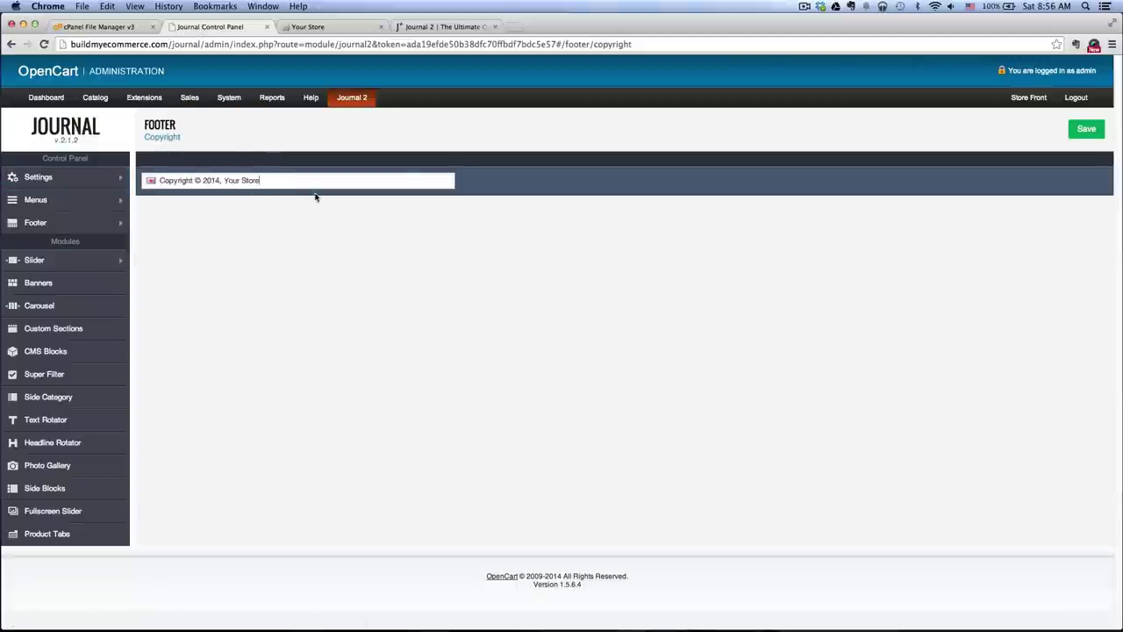
click(1086, 129)
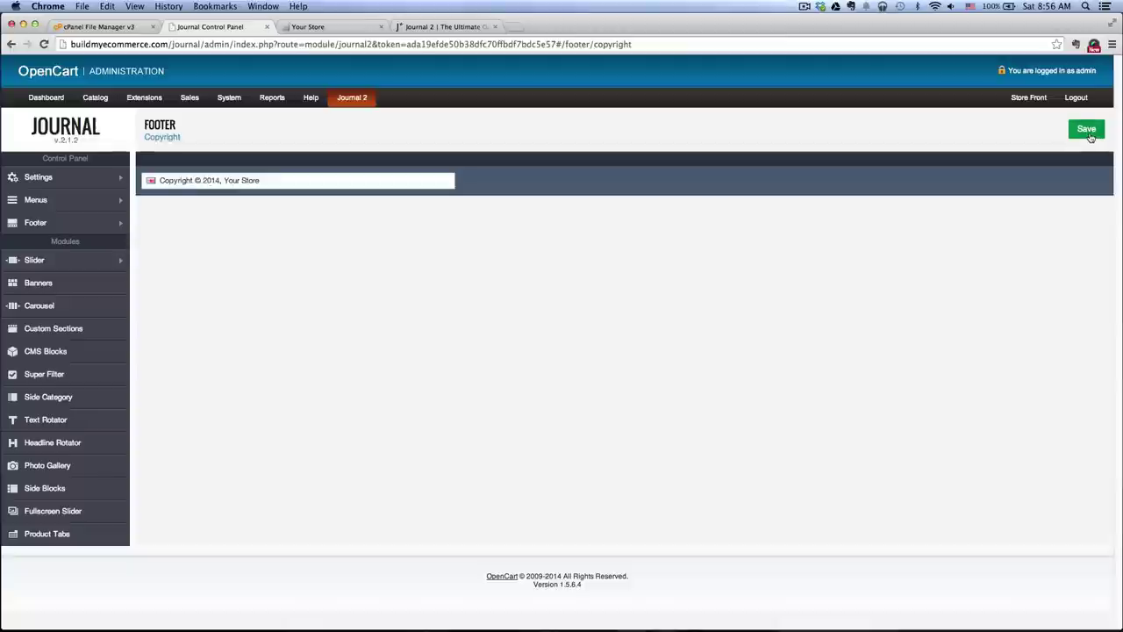
- Reload the storefront and check the copyright line in its footer
click(333, 29)
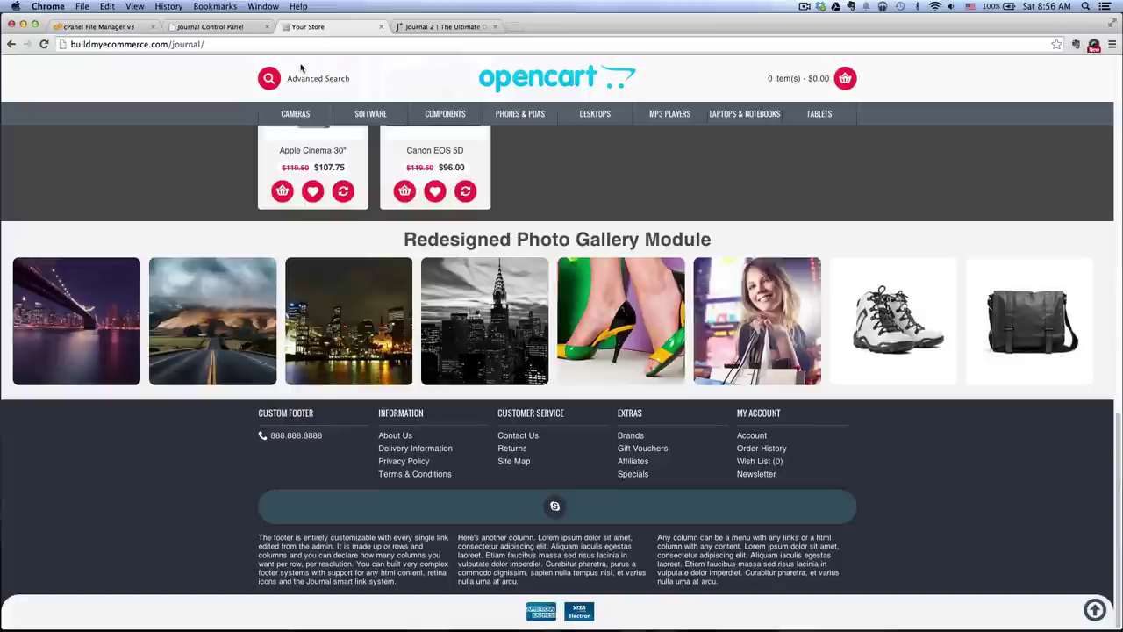
click(43, 44)
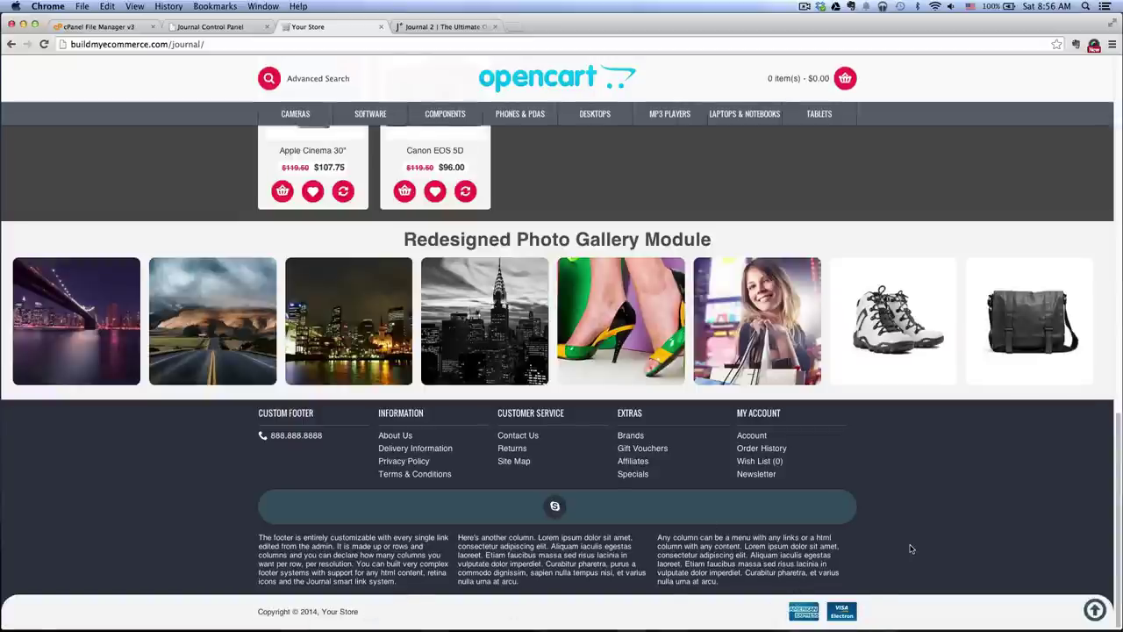
scroll(911, 548, up, 20)
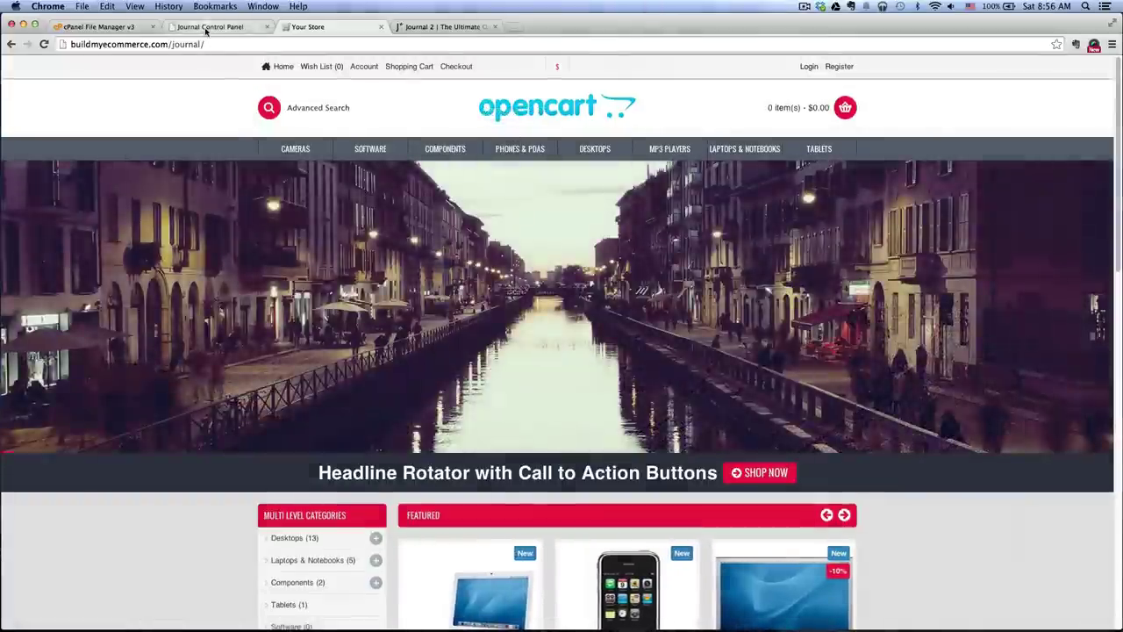
- Open the default store's system settings for editing and show its image settings
click(206, 31)
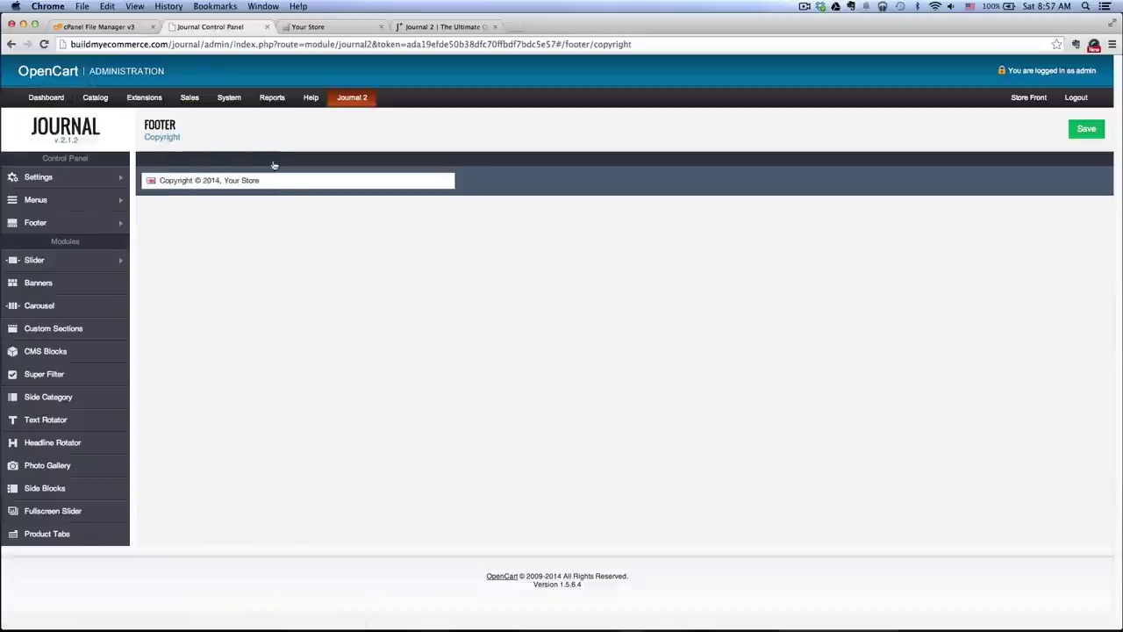
click(225, 116)
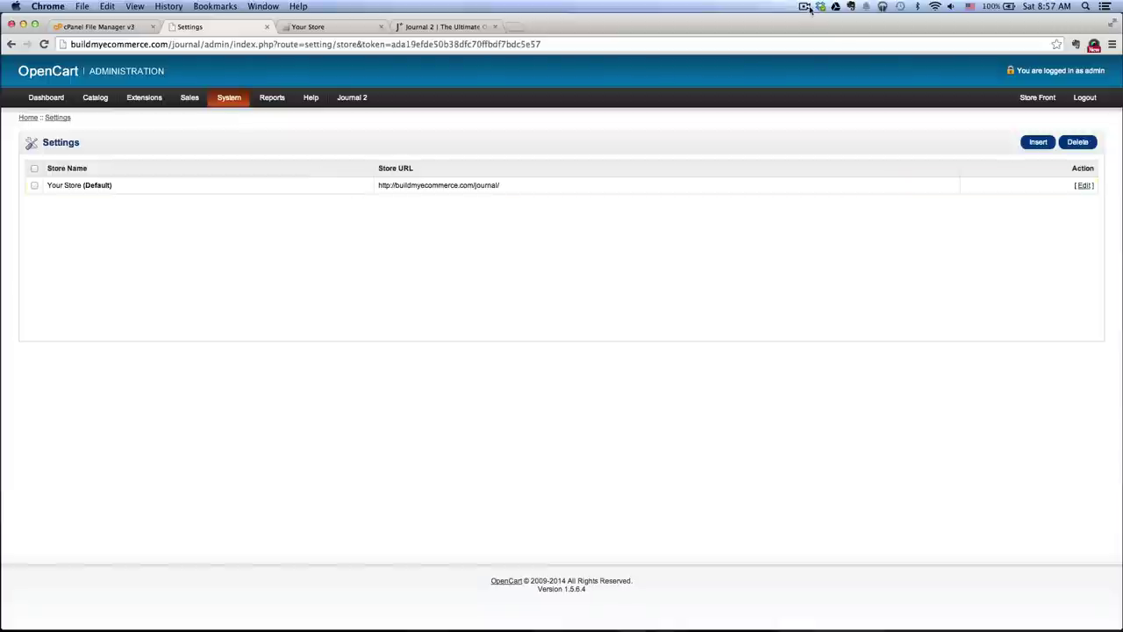
click(804, 7)
click(828, 41)
click(1085, 188)
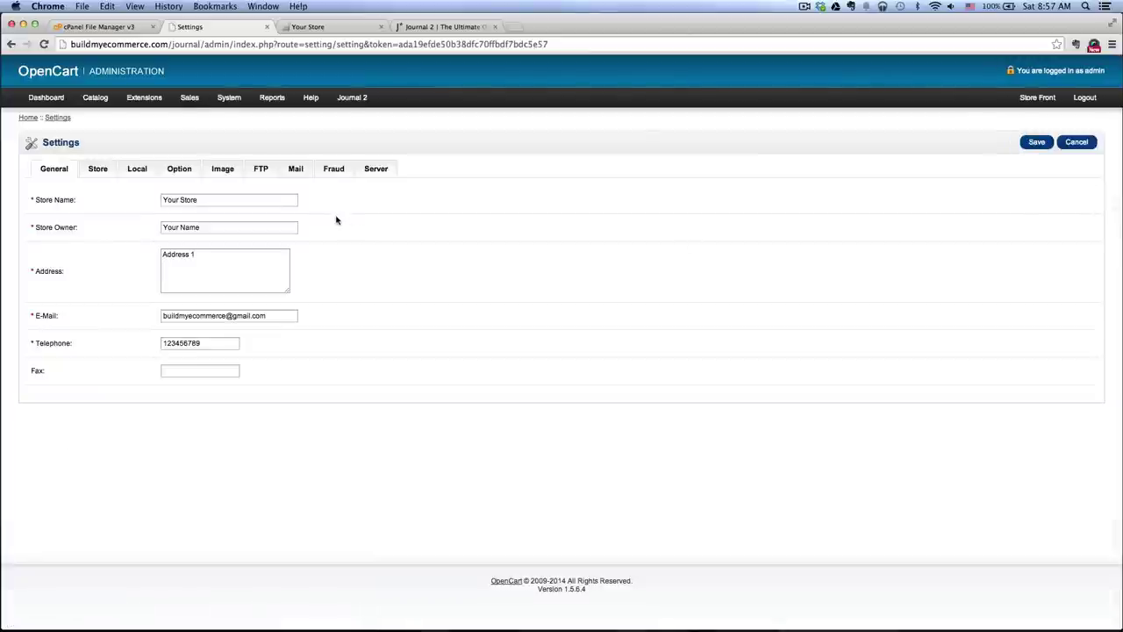
click(219, 171)
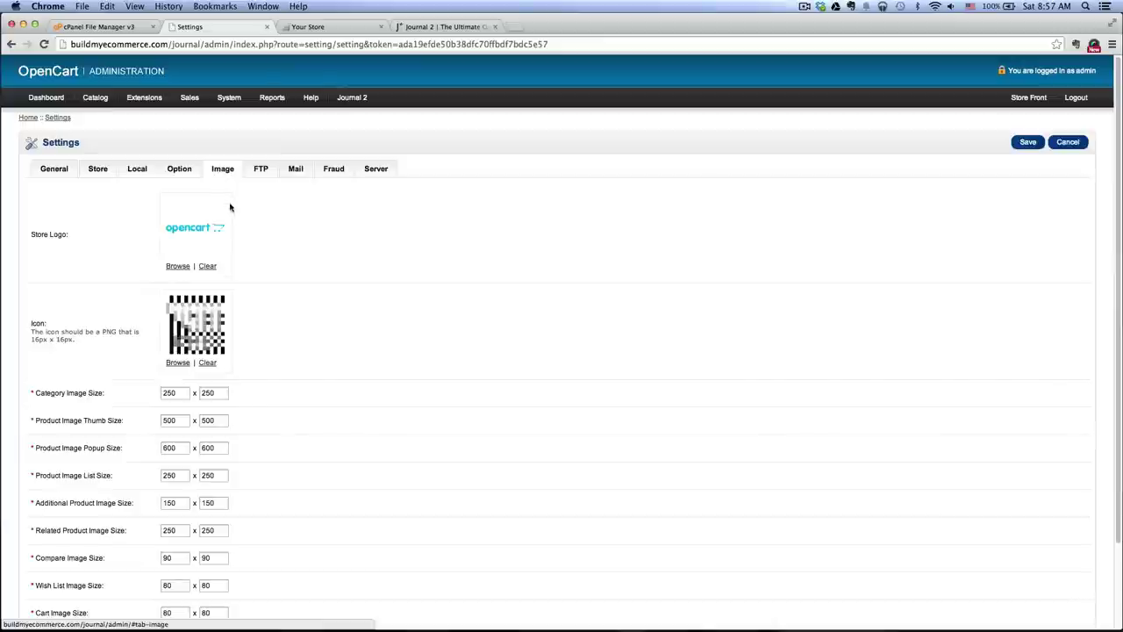
- Upload journal_logo.png from the desktop's Journal_Assets folder, use it as the store logo, and save the store settings
click(177, 267)
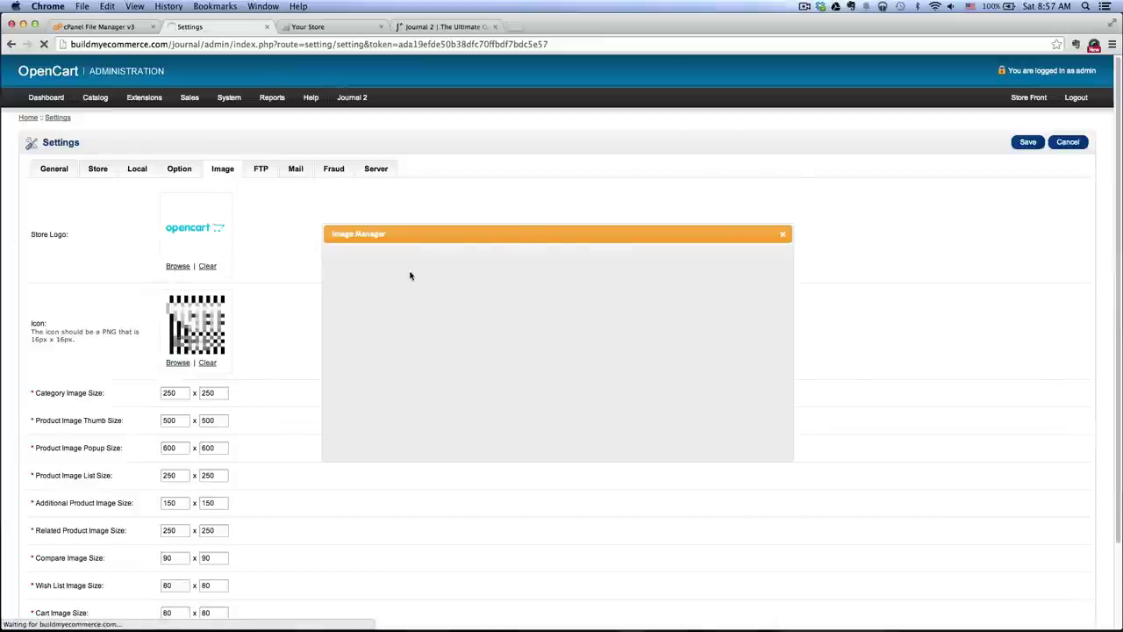
click(570, 254)
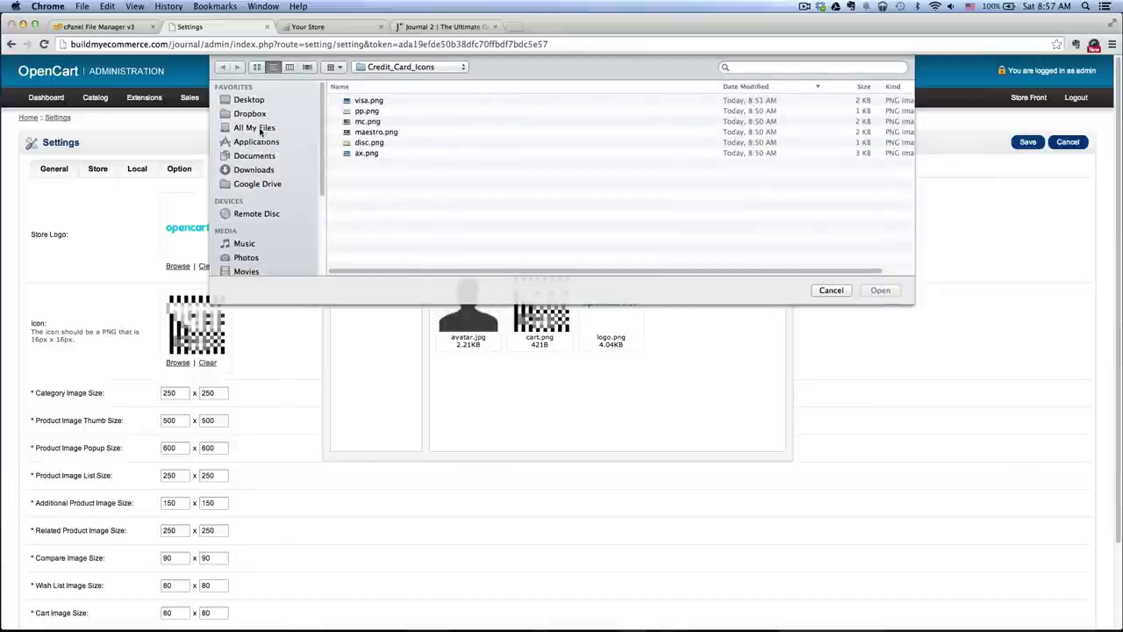
click(249, 100)
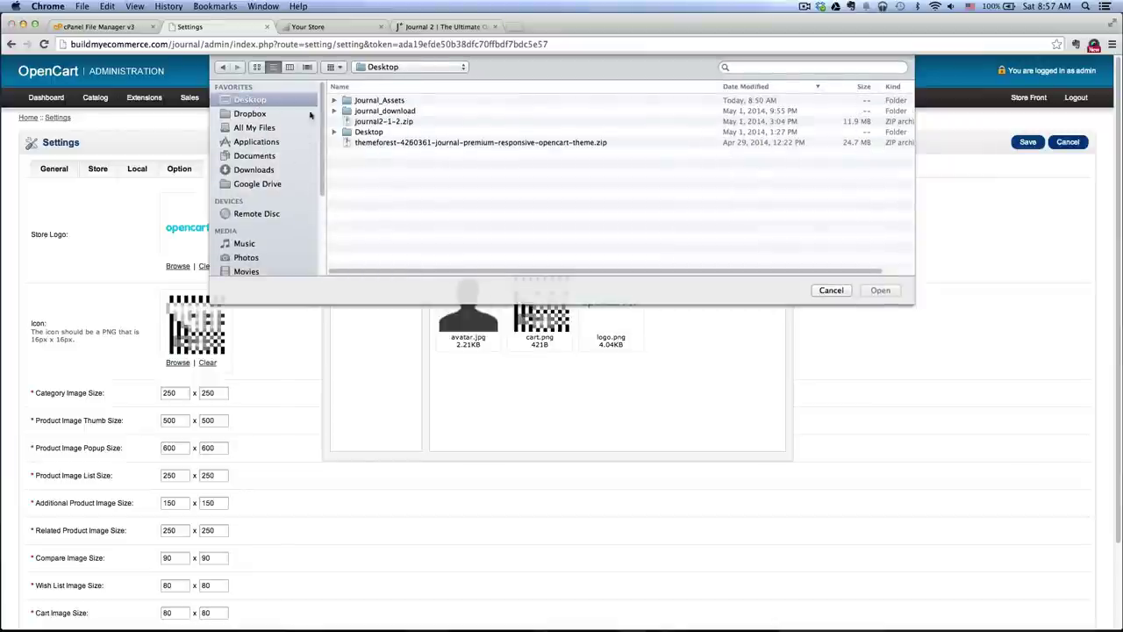
double_click(383, 102)
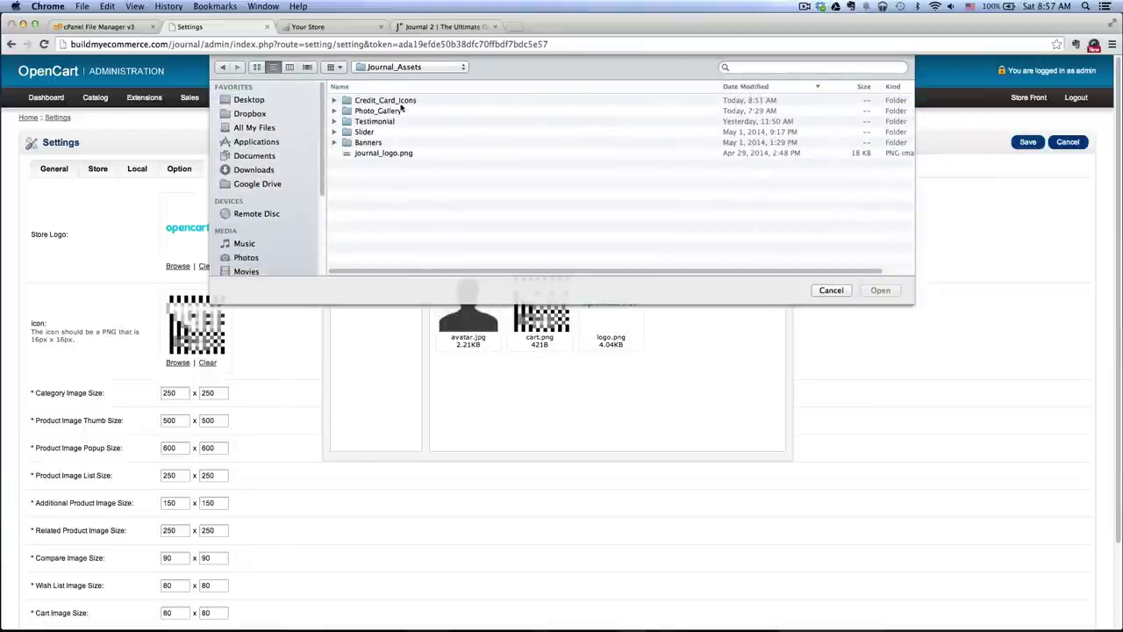
click(377, 153)
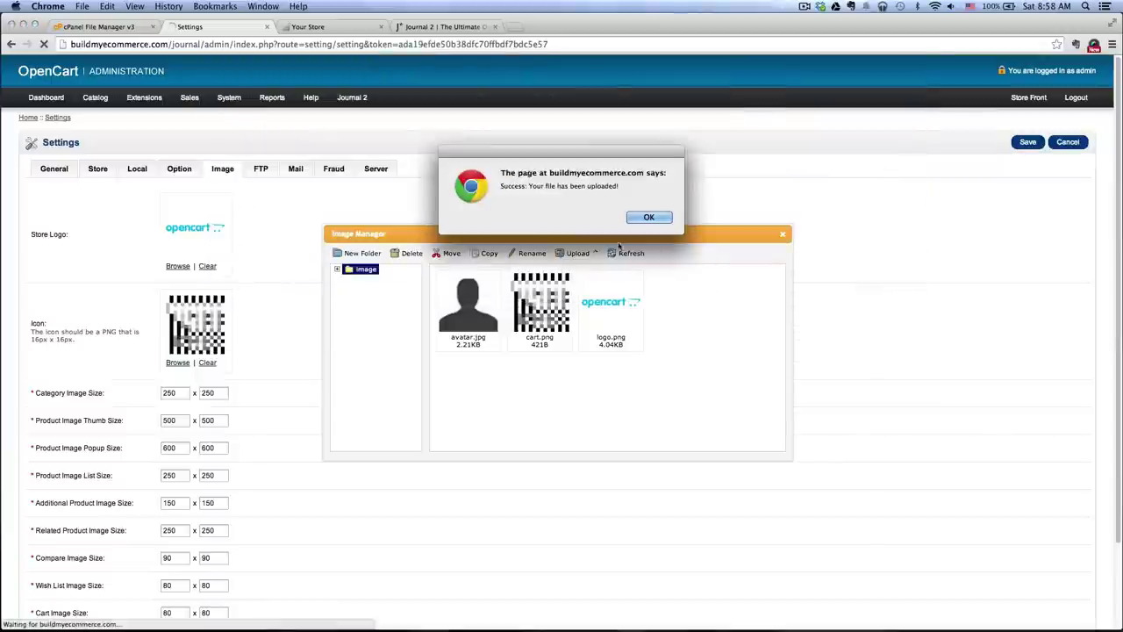
click(643, 217)
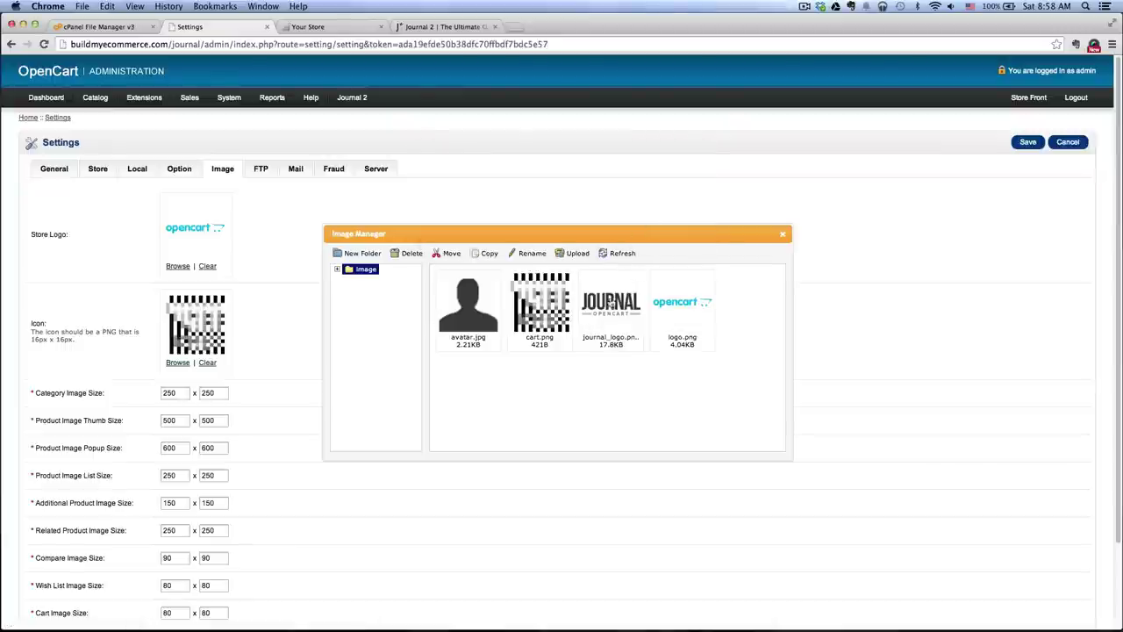
double_click(608, 305)
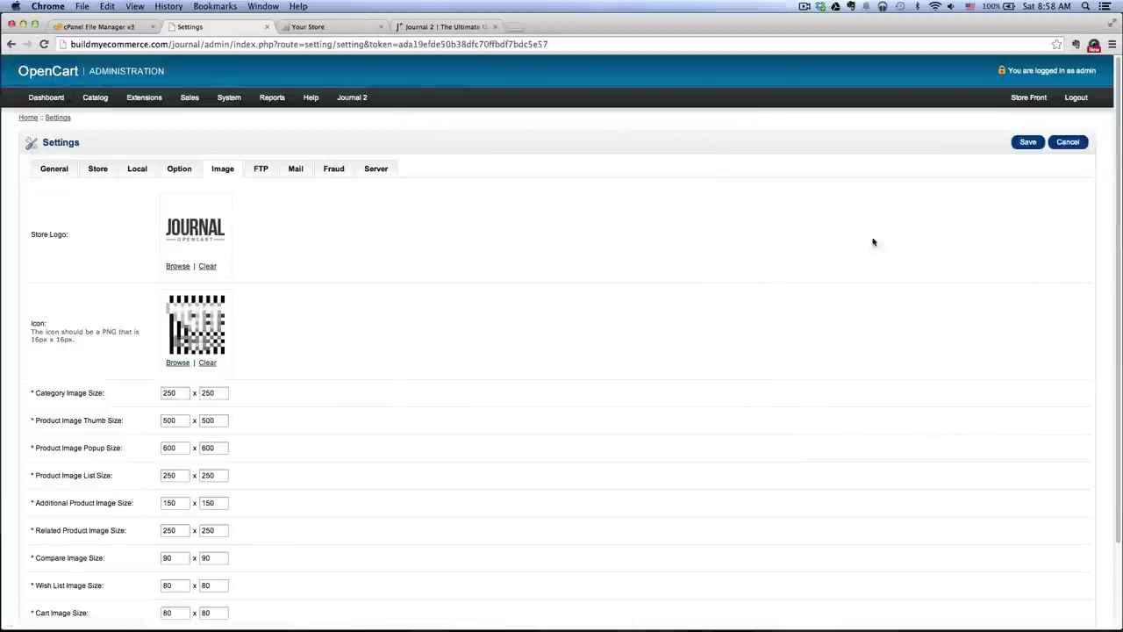
click(1027, 144)
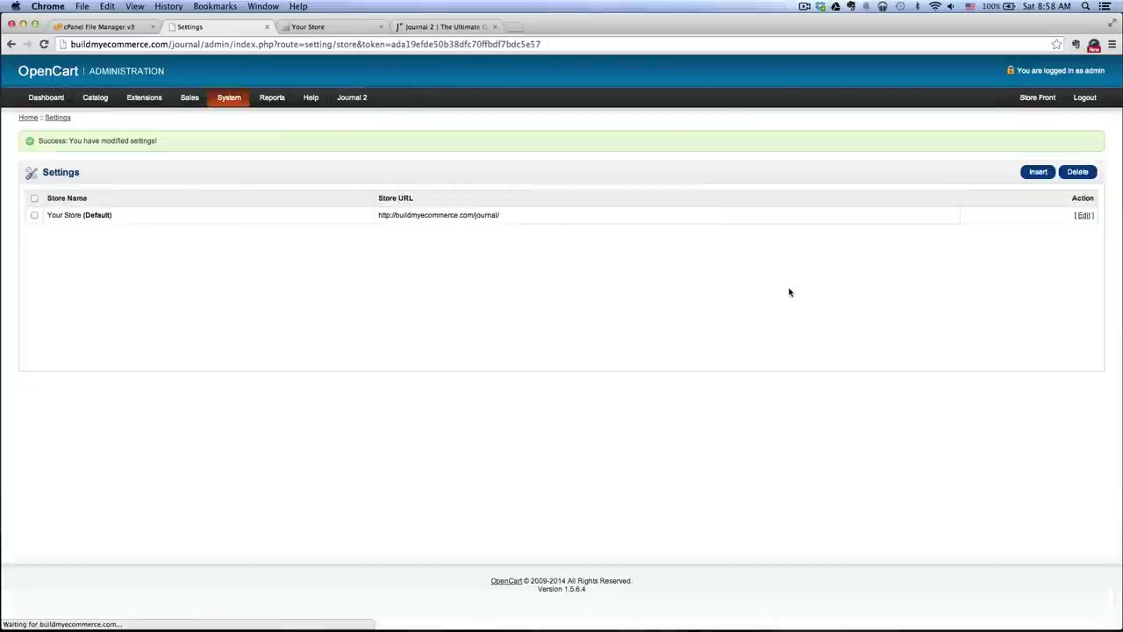
- Reload the storefront and review the homepage from the header logo down to the footer
click(315, 26)
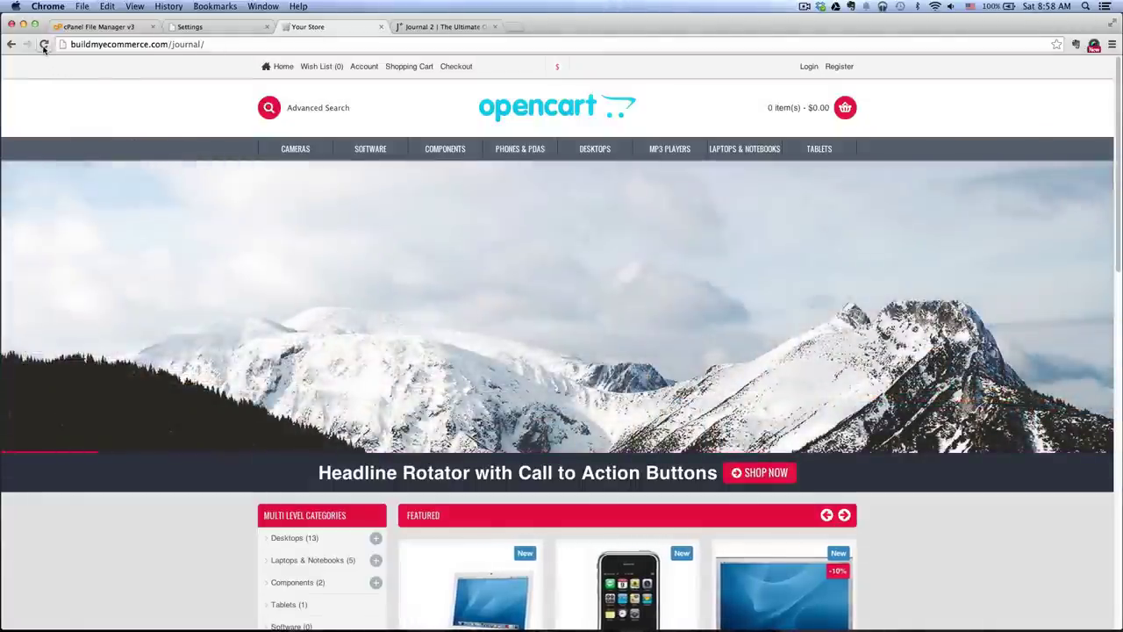
click(43, 44)
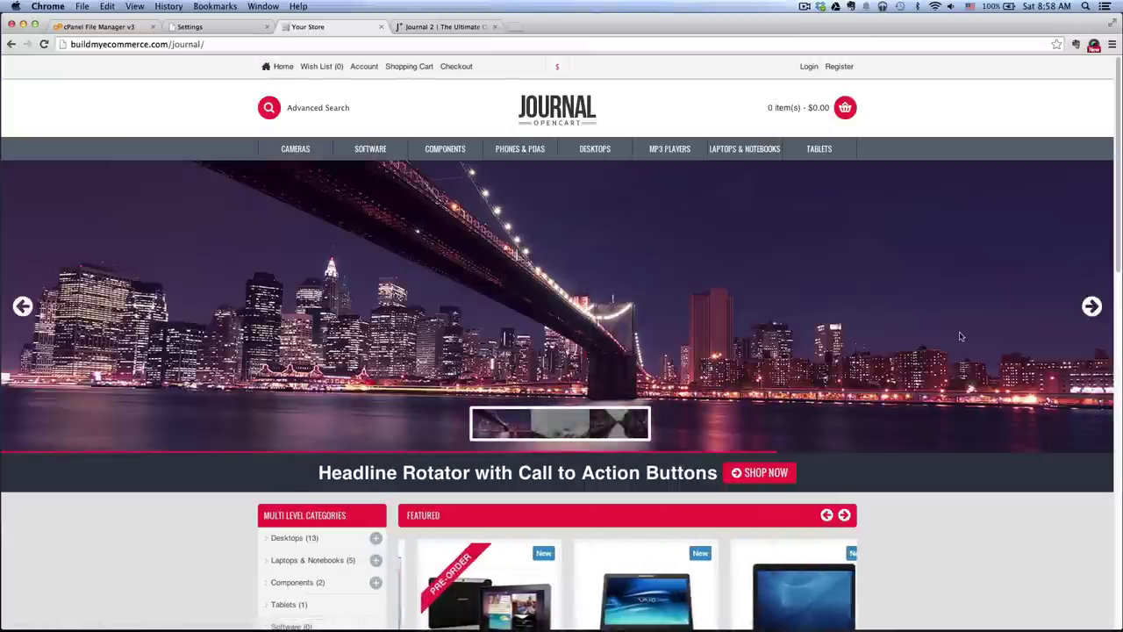
scroll(959, 336, down, 5)
scroll(960, 336, down, 8)
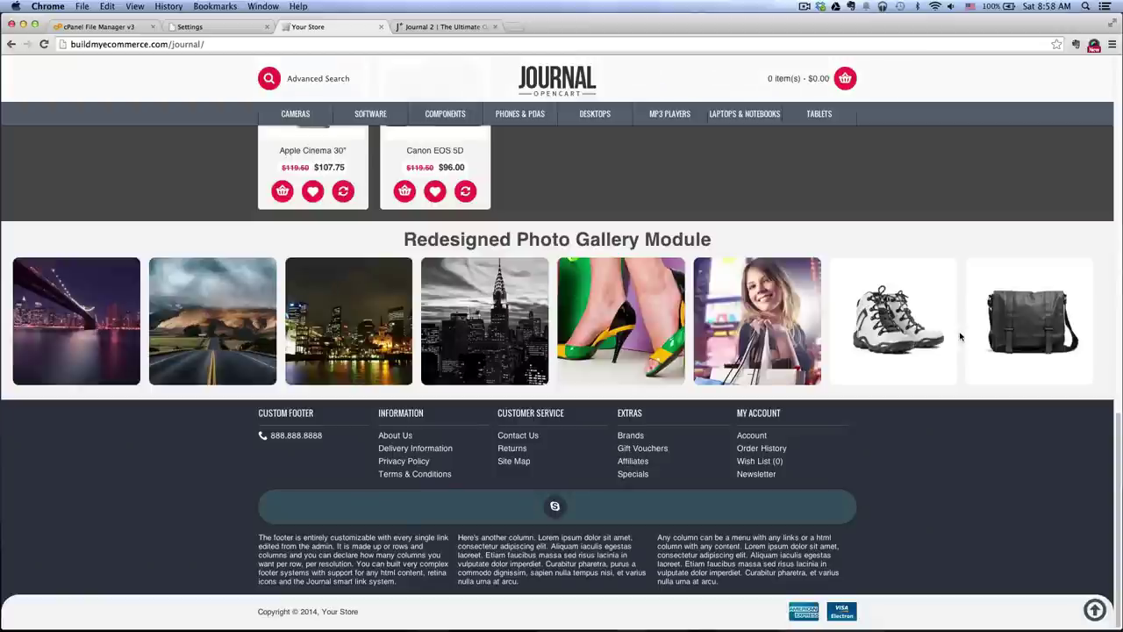
scroll(960, 336, up, 15)
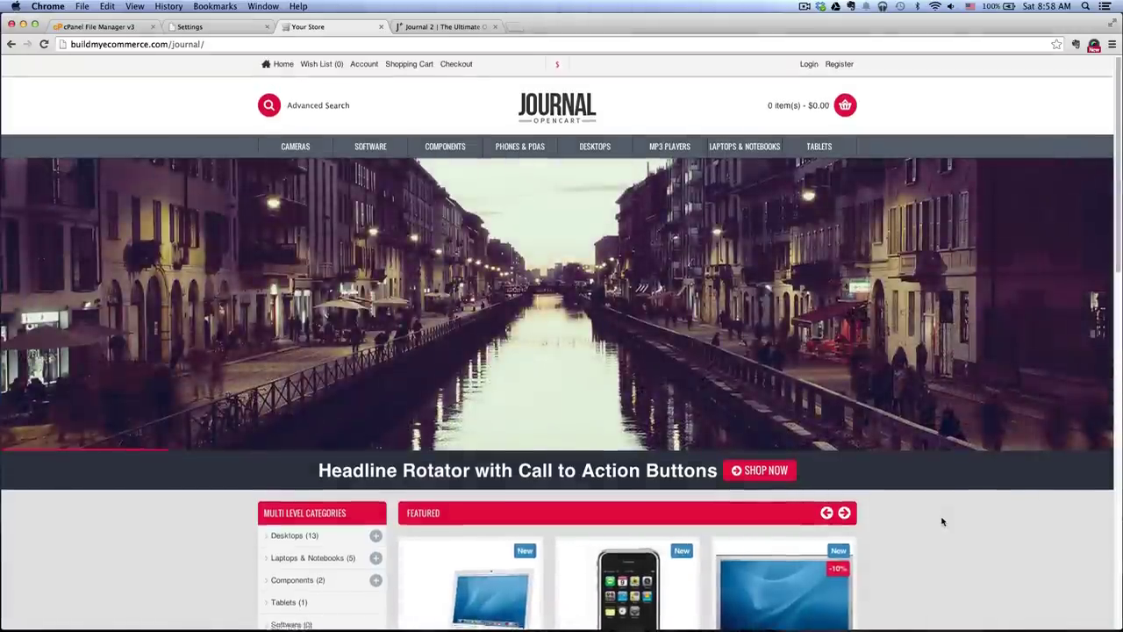
scroll(943, 522, down, 5)
scroll(943, 521, down, 8)
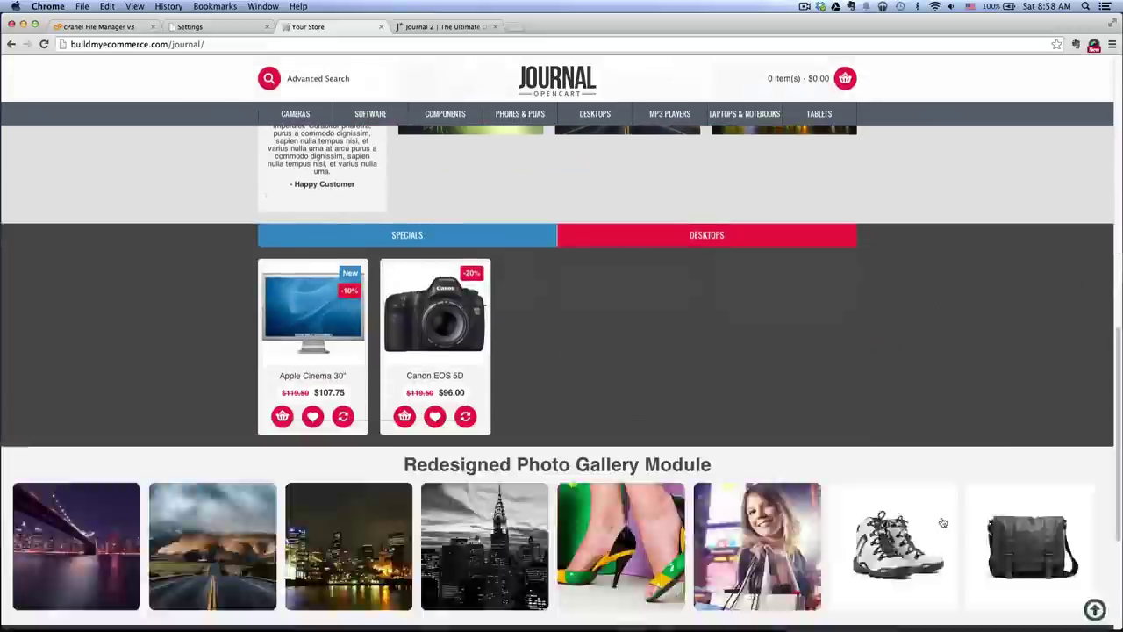
scroll(943, 521, up, 13)
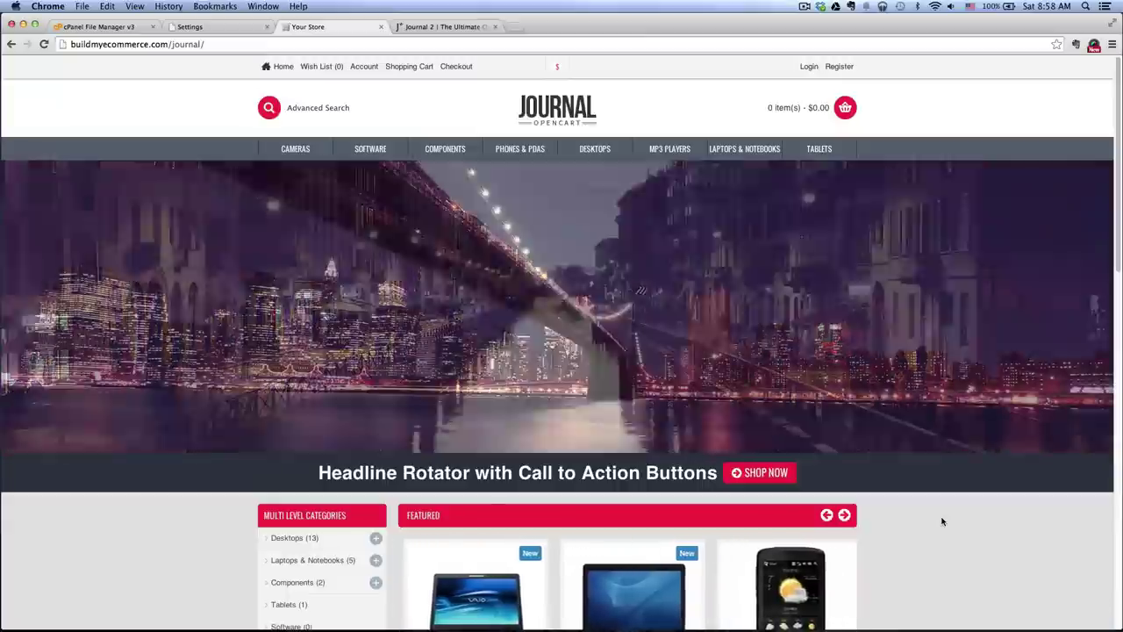